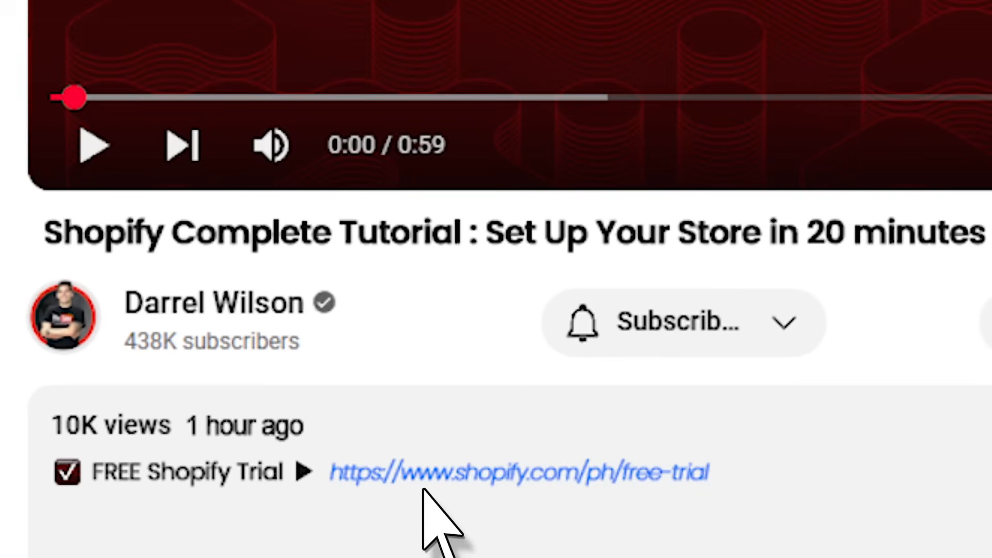
Step: Sign up for the Shopify free trial from its sign-up link, entering the account password and completing the human check to create the account
click(409, 485)
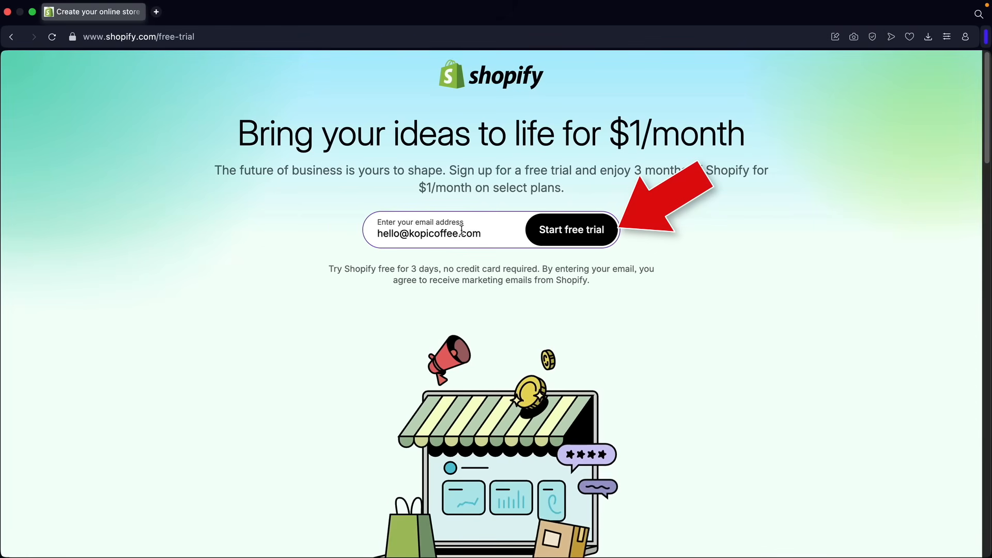
click(557, 236)
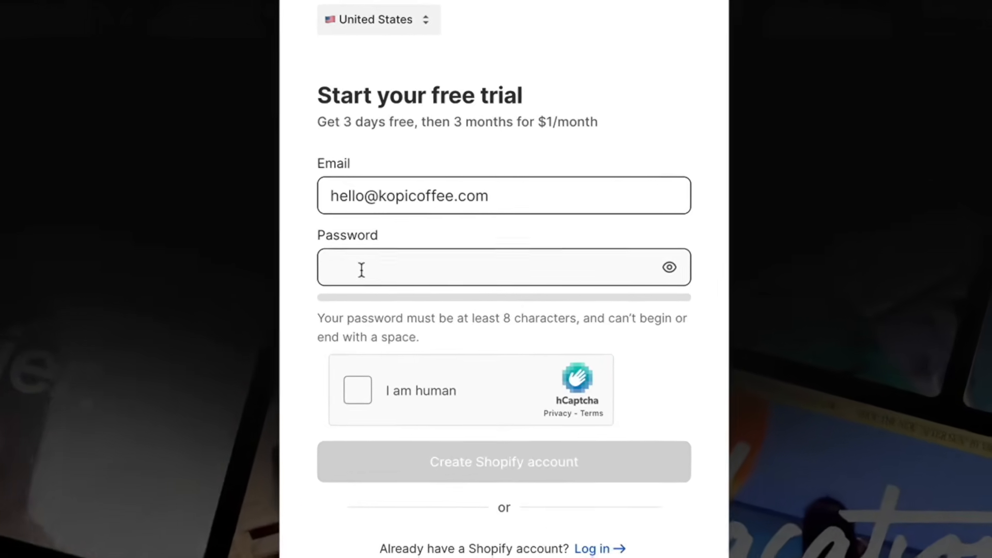
click(361, 269)
text(****)
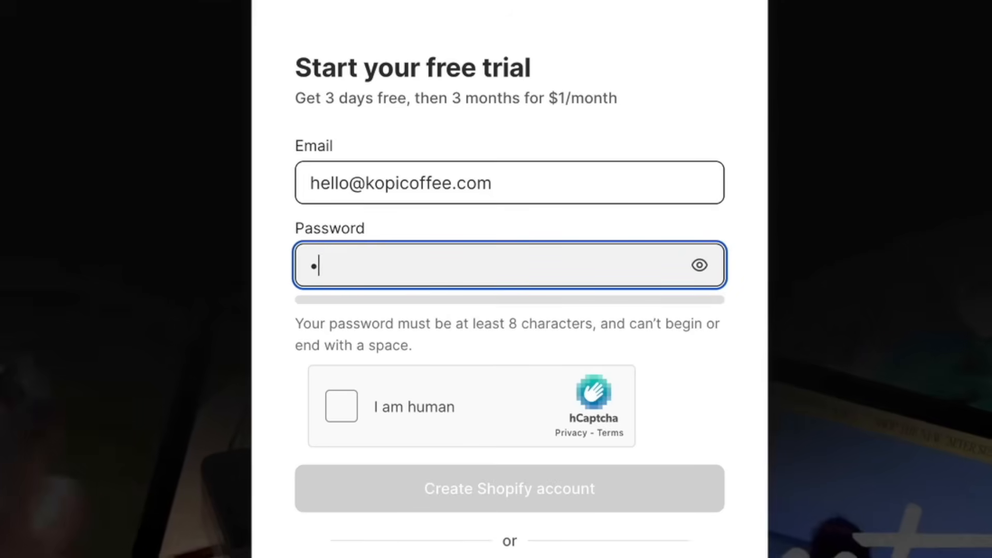
text(********)
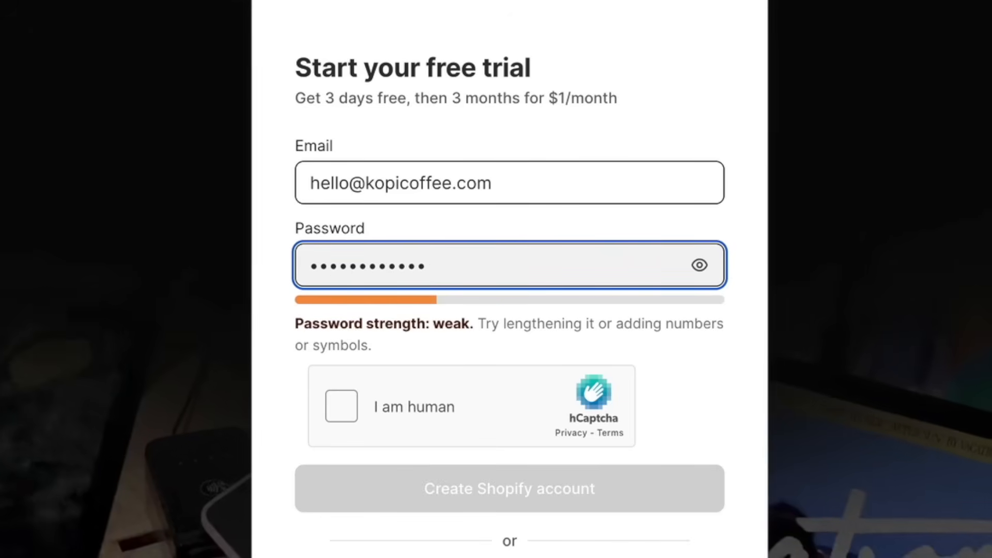
click(341, 411)
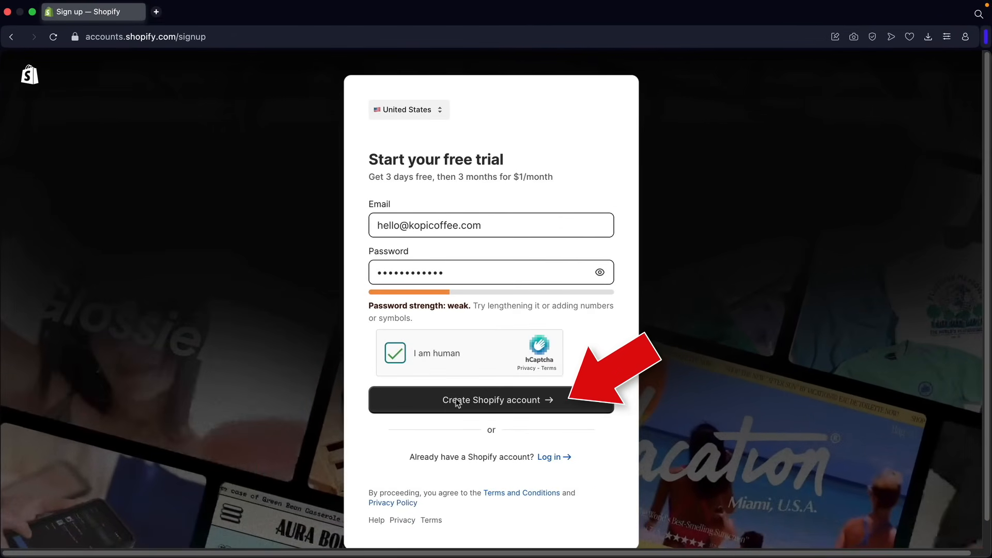
click(454, 445)
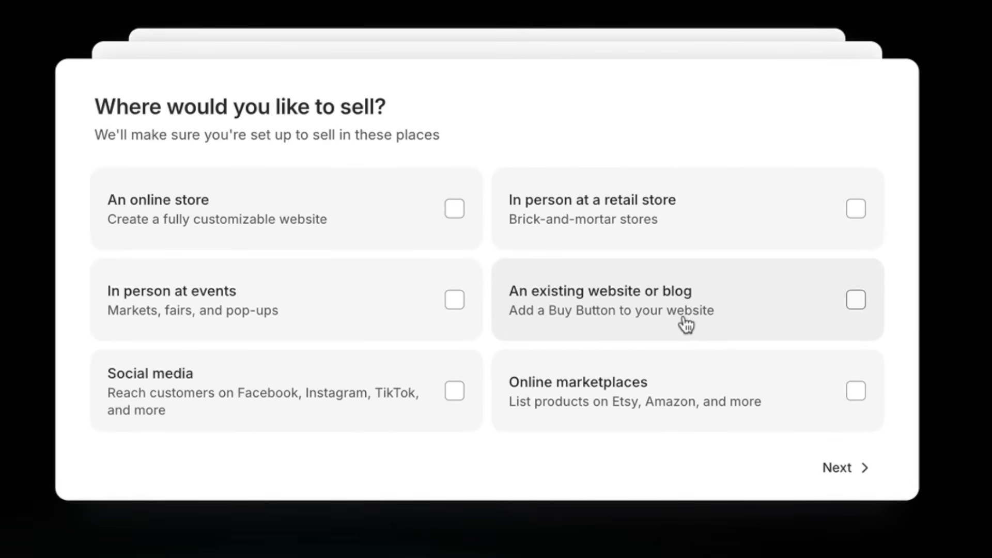
Step: Answer the onboarding questions with "An online store" as the place to sell and "I'm not selling yet" as the description
click(455, 209)
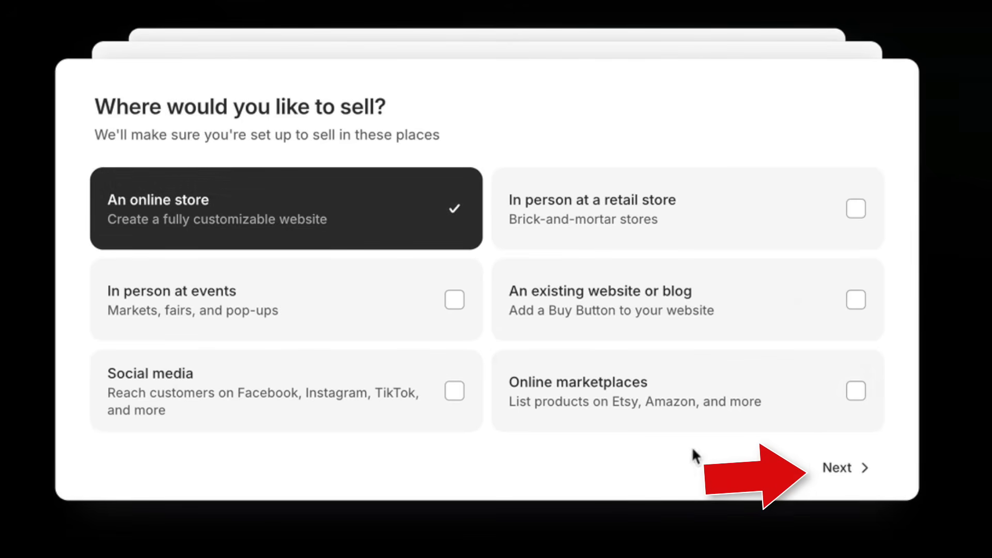
click(837, 470)
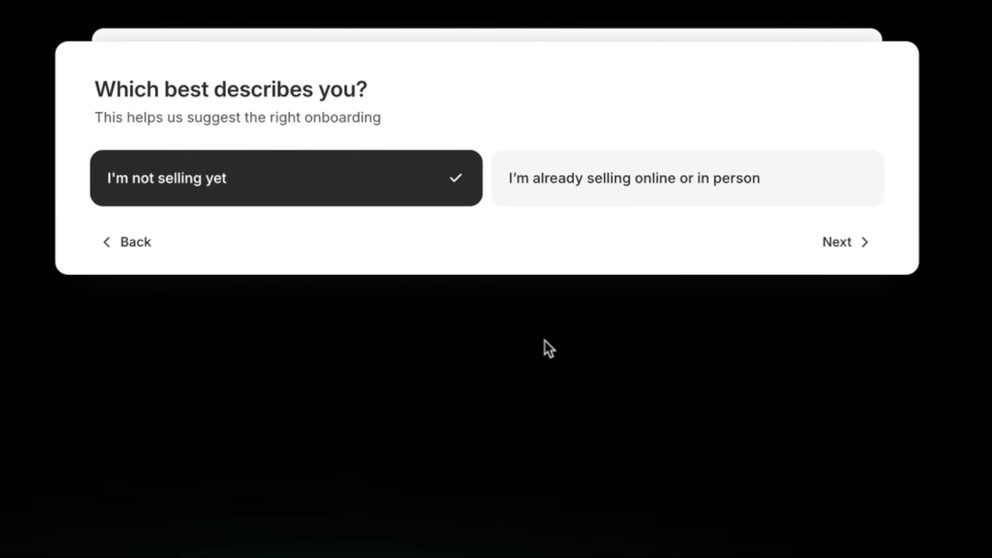
click(593, 184)
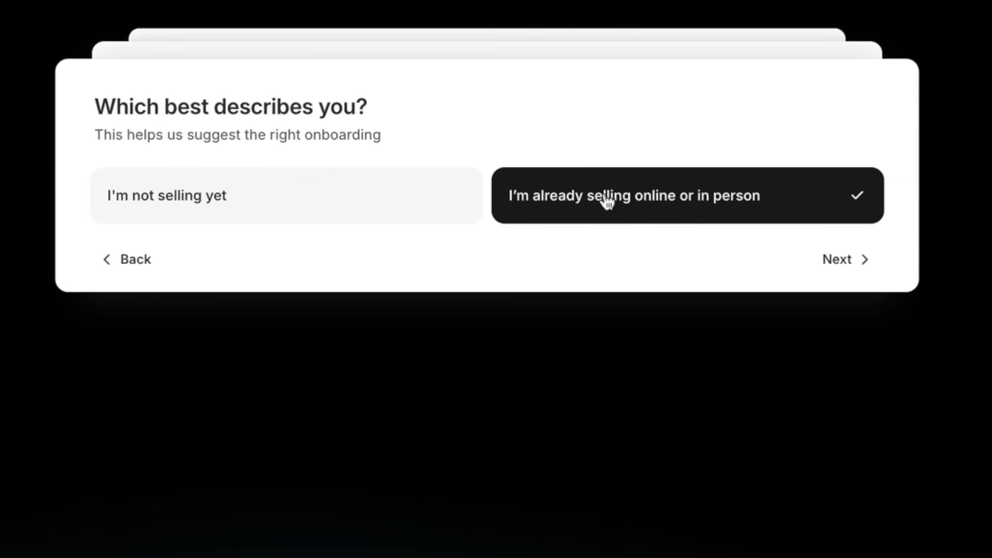
click(206, 207)
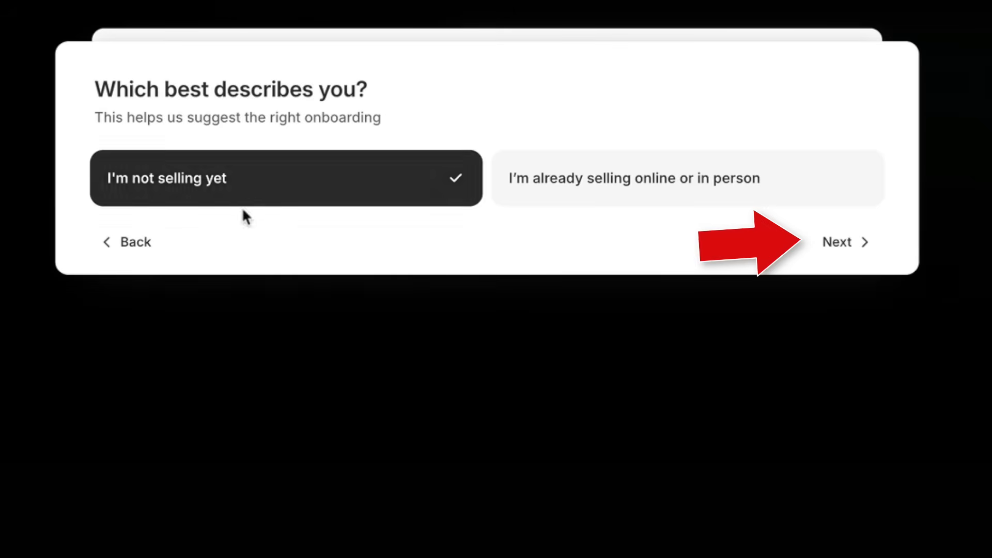
click(846, 247)
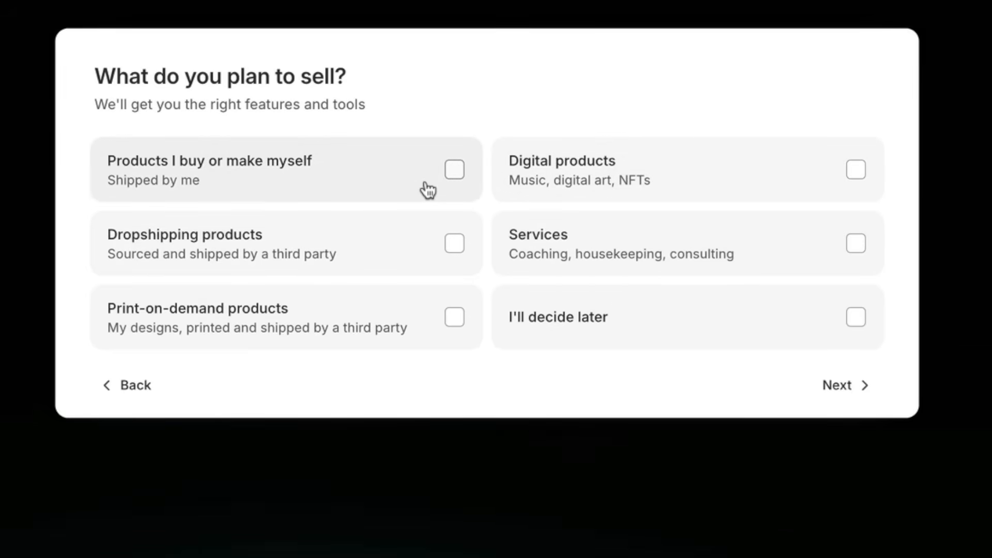
Step: Choose "Products I buy or make myself" as what to sell, and skip the plan selection
click(176, 164)
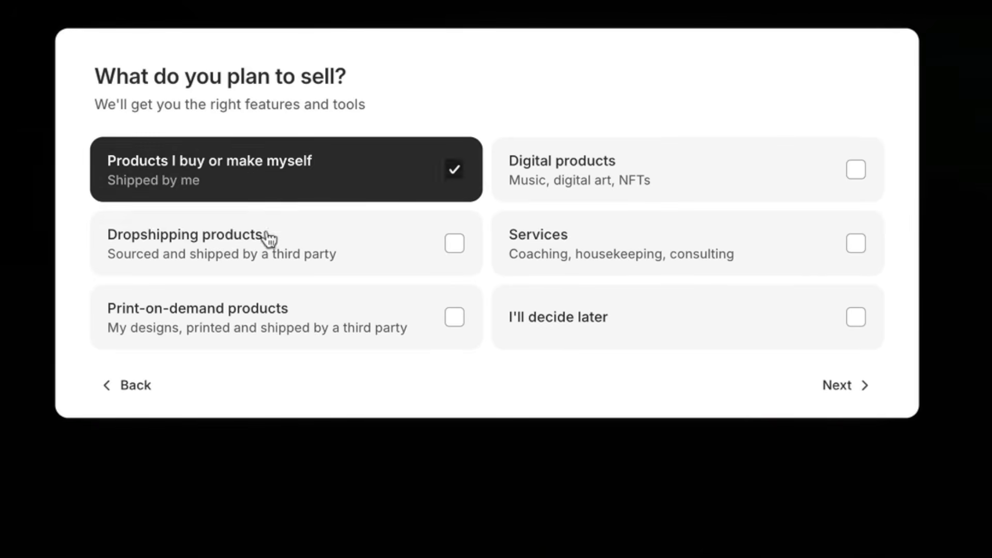
click(840, 384)
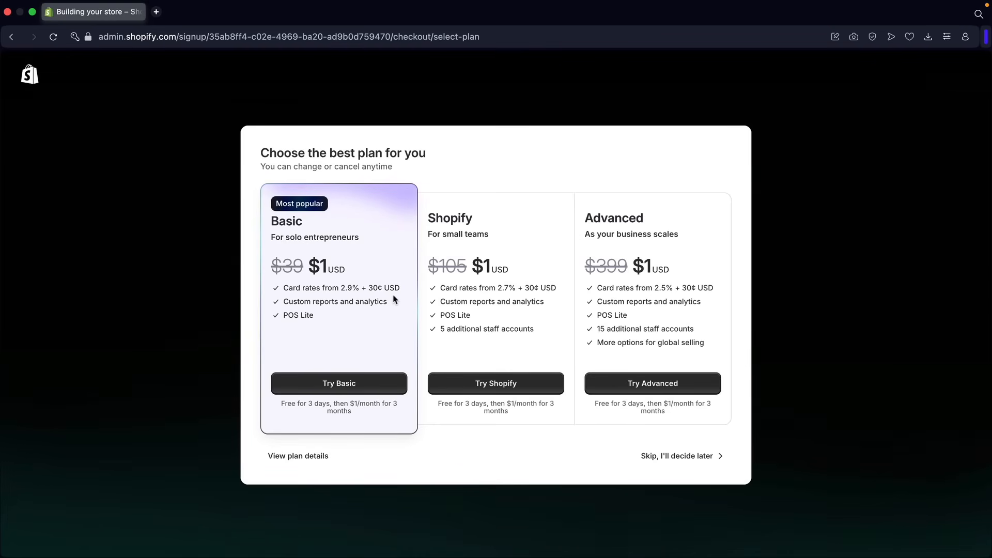
click(673, 460)
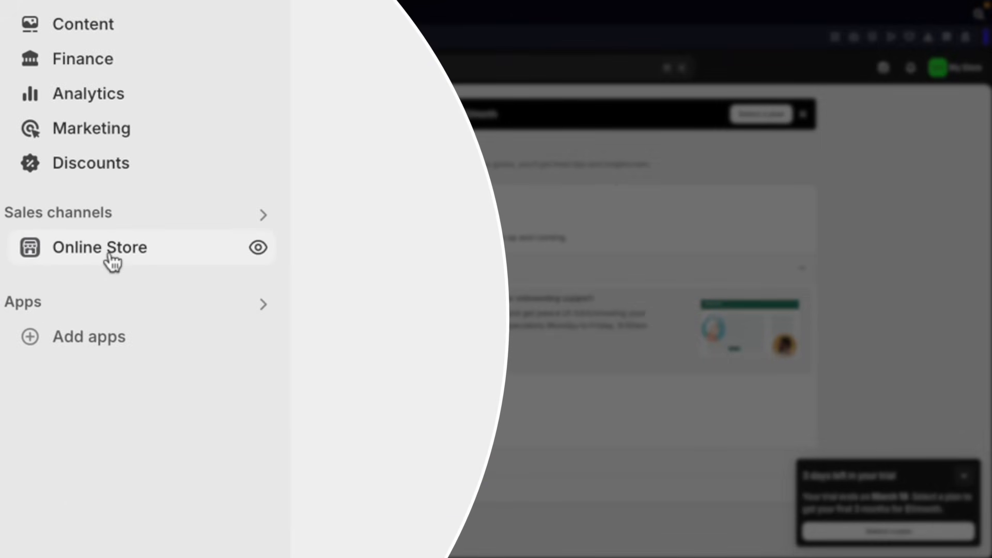
Step: Go to the Online Store themes and view the storefront, looking over its home page down to the footer
click(109, 254)
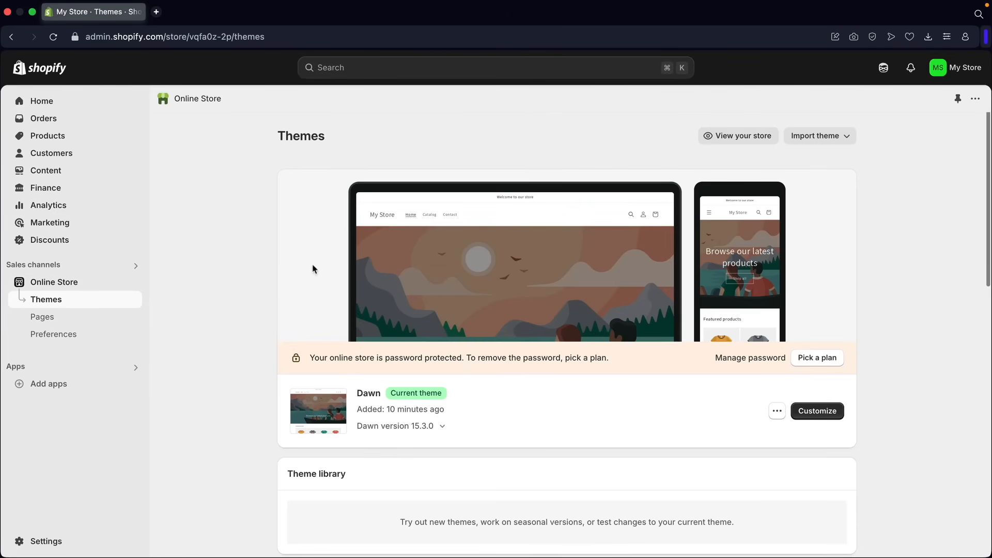
click(732, 138)
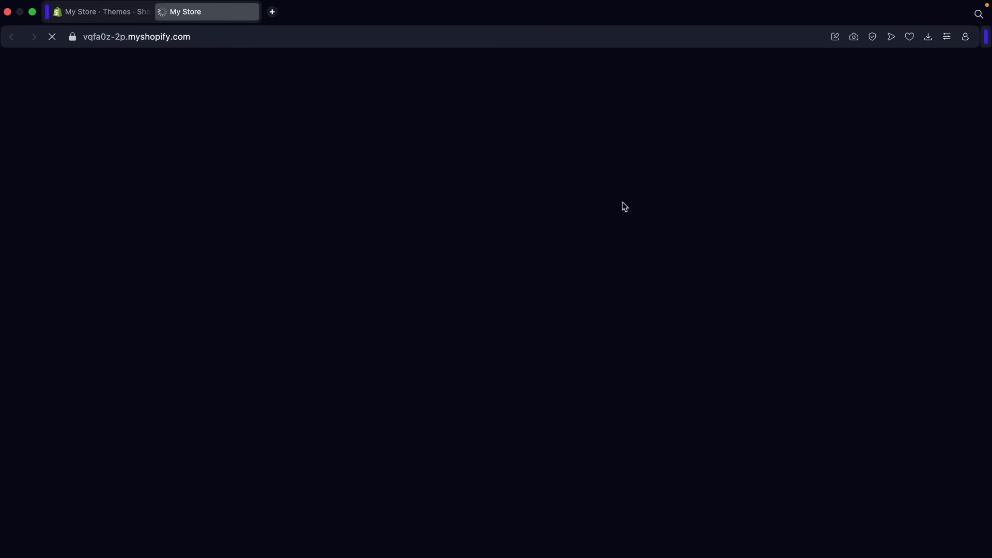
scroll(572, 309, down, 10)
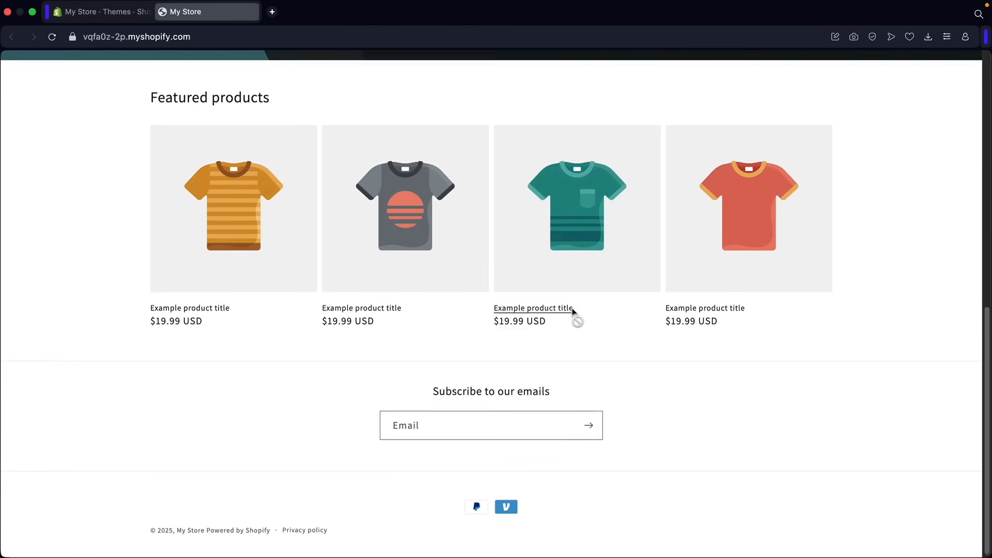
scroll(572, 308, up, 10)
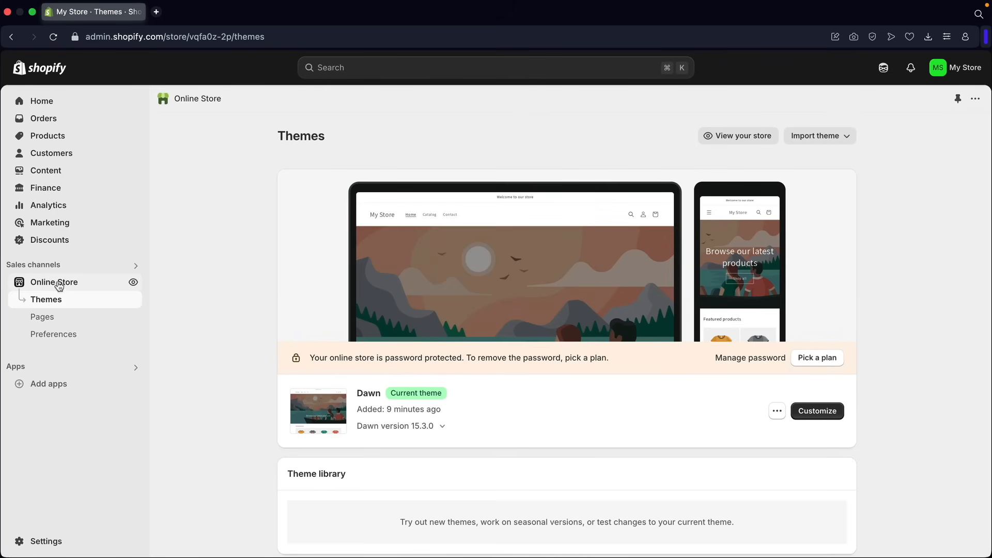
Step: Add the free Craft theme to the theme library and publish it as the store's current theme
scroll(244, 261, down, 5)
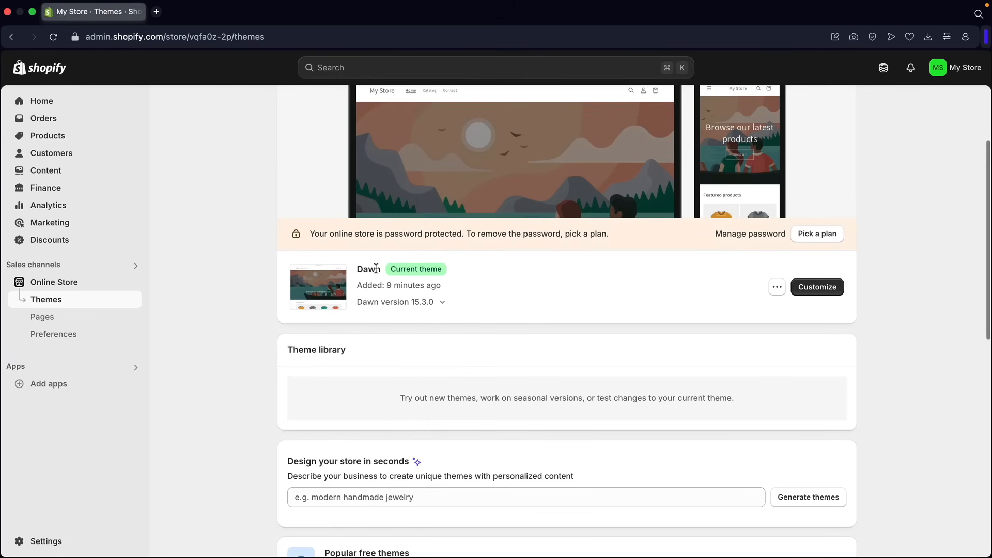
scroll(368, 281, up, 5)
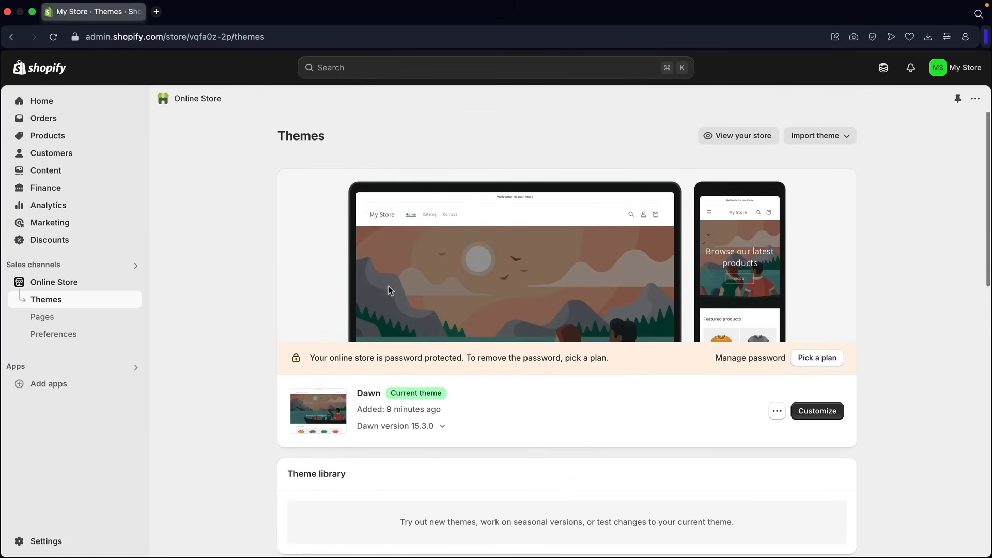
scroll(541, 302, down, 20)
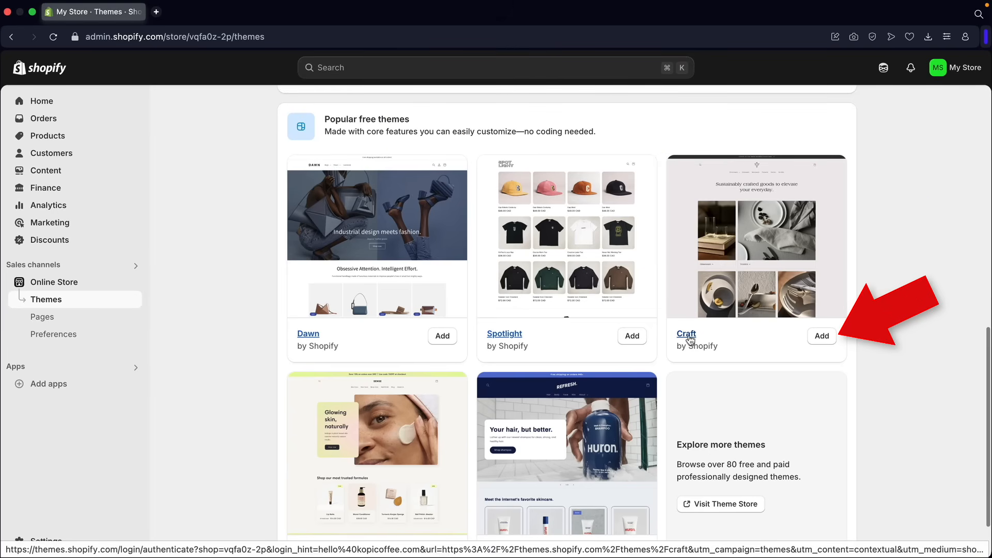
click(821, 336)
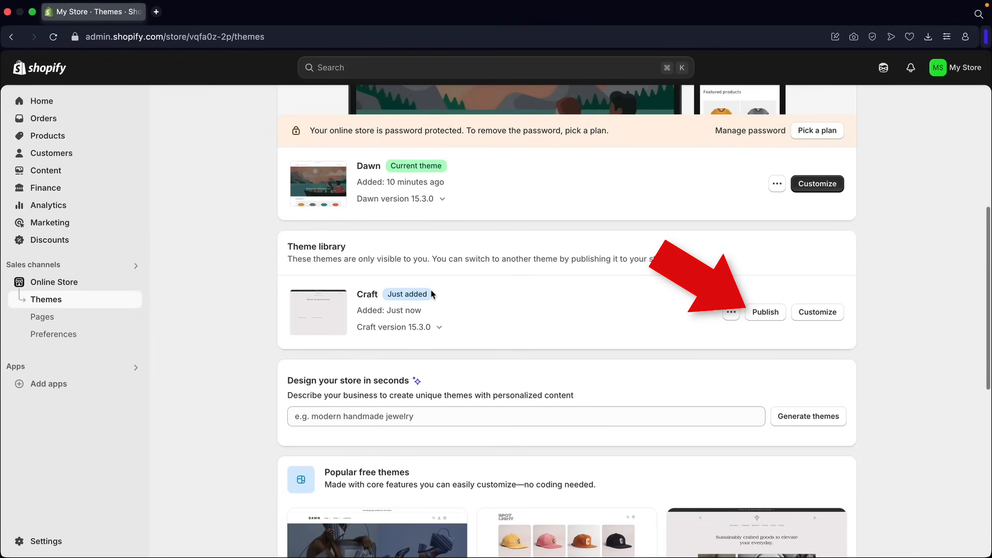
click(765, 312)
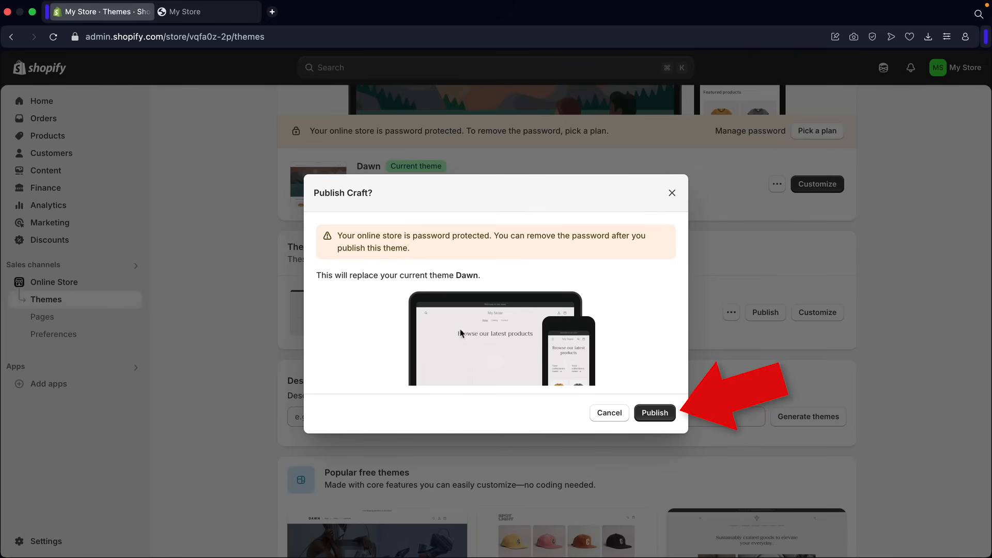
click(654, 413)
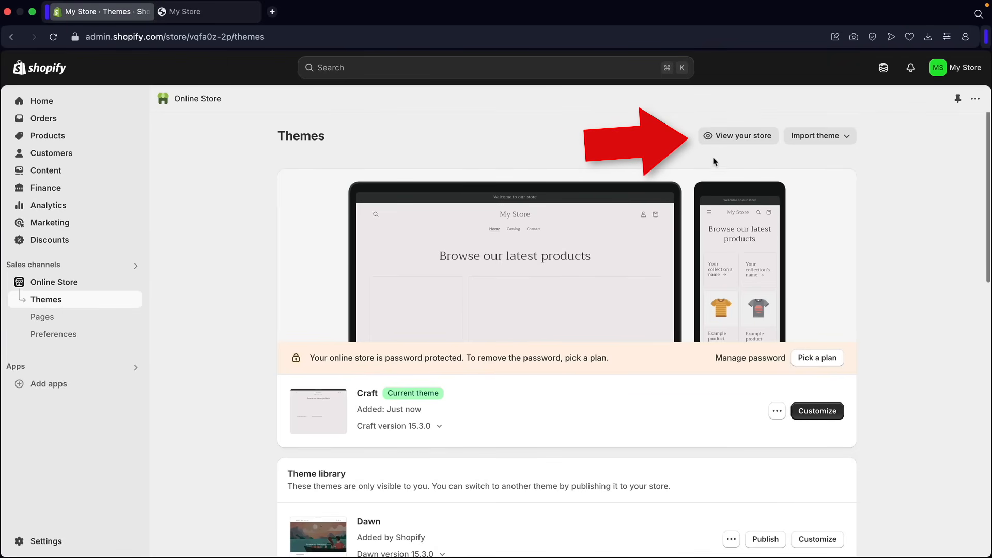
Step: View the live store with the Craft theme, looking over the whole home page
click(730, 137)
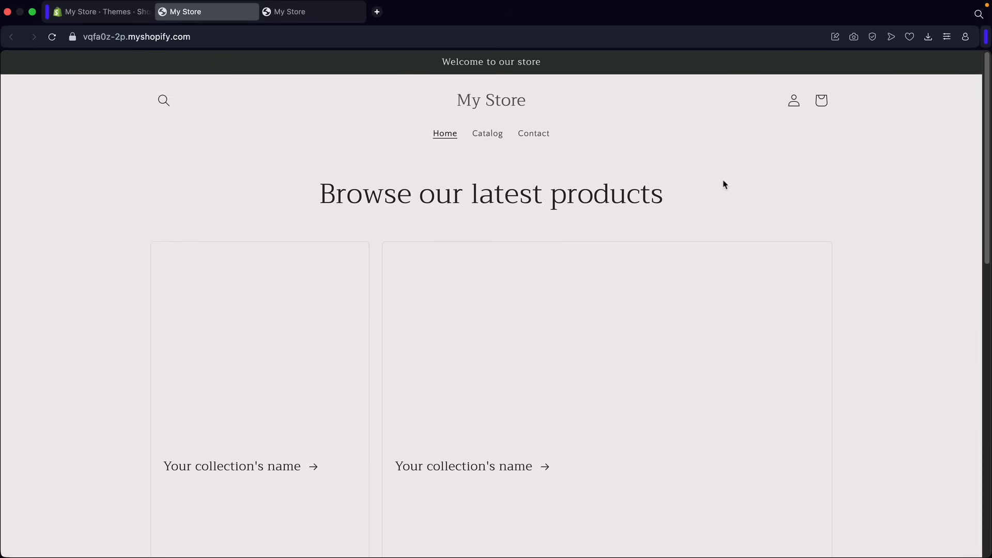
scroll(754, 231, down, 10)
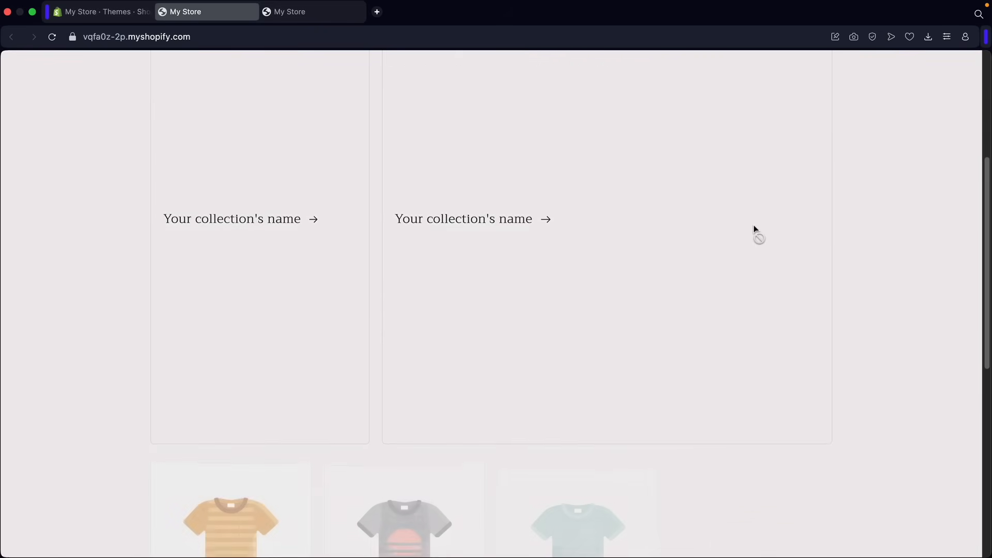
scroll(753, 227, down, 3)
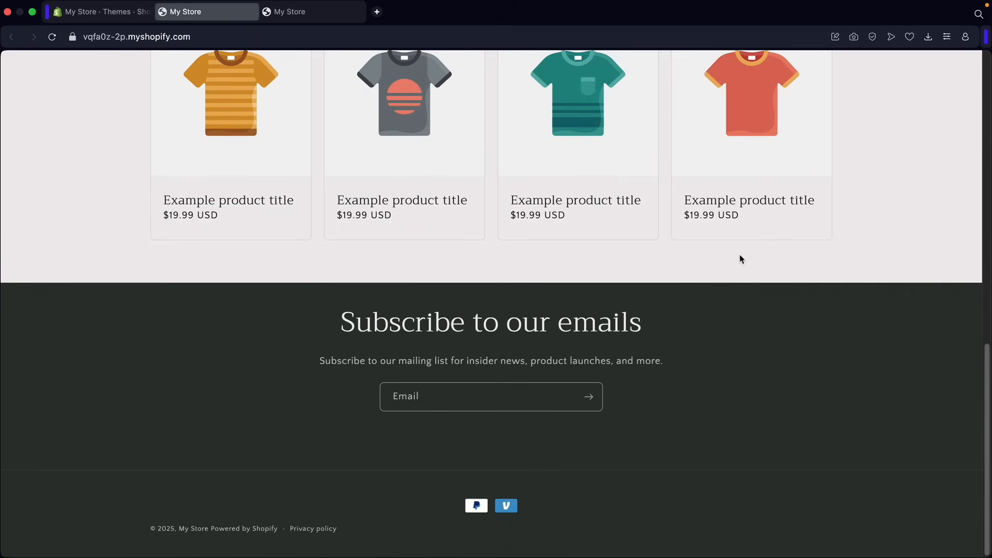
scroll(742, 258, up, 6)
scroll(741, 259, up, 5)
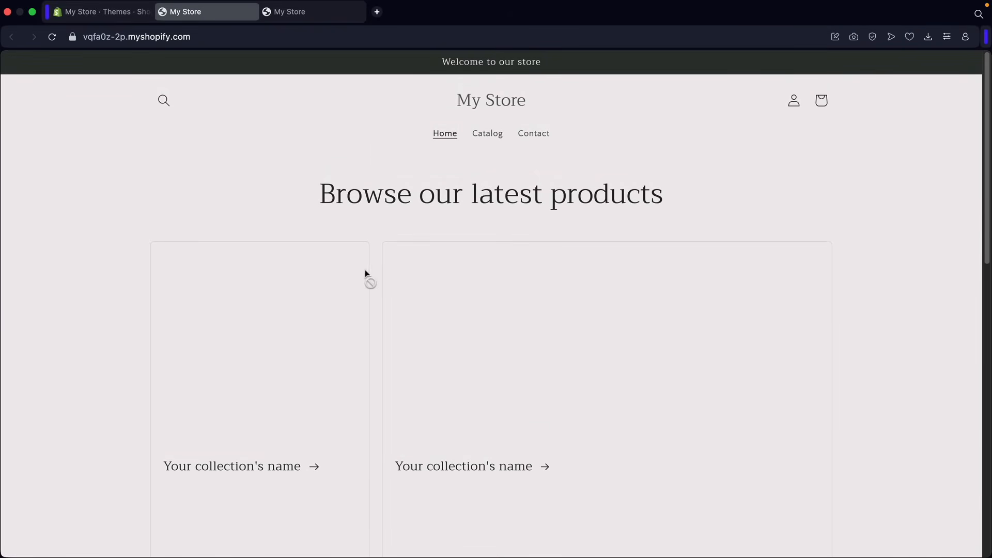
Step: Return to the store's themes, republish Dawn from the theme library, and view the storefront again
click(106, 16)
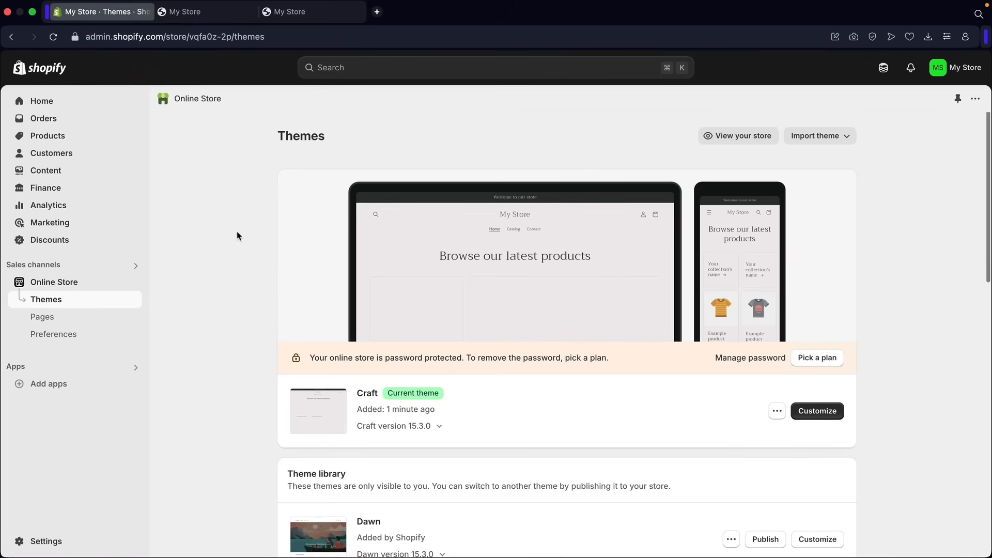
scroll(314, 310, down, 5)
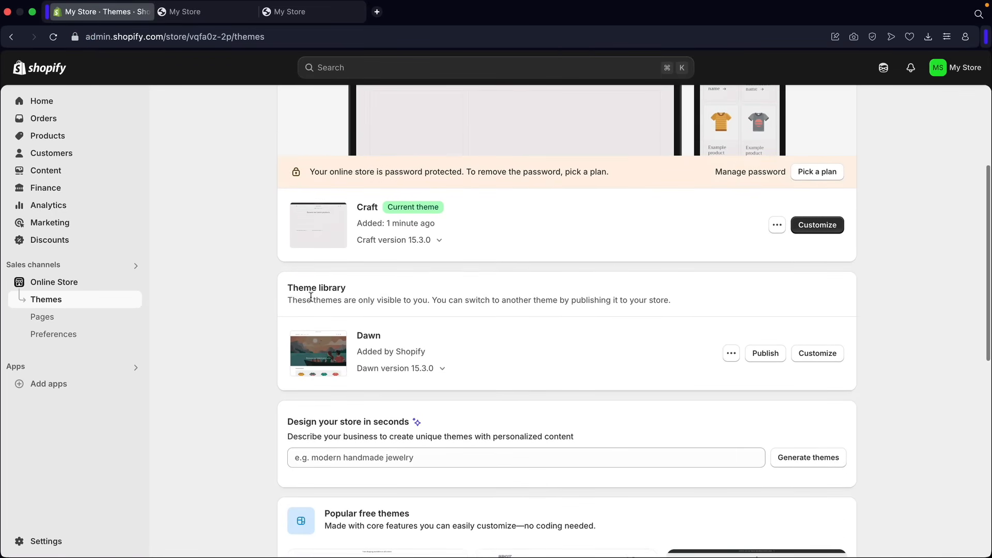
drag(310, 288, 349, 288)
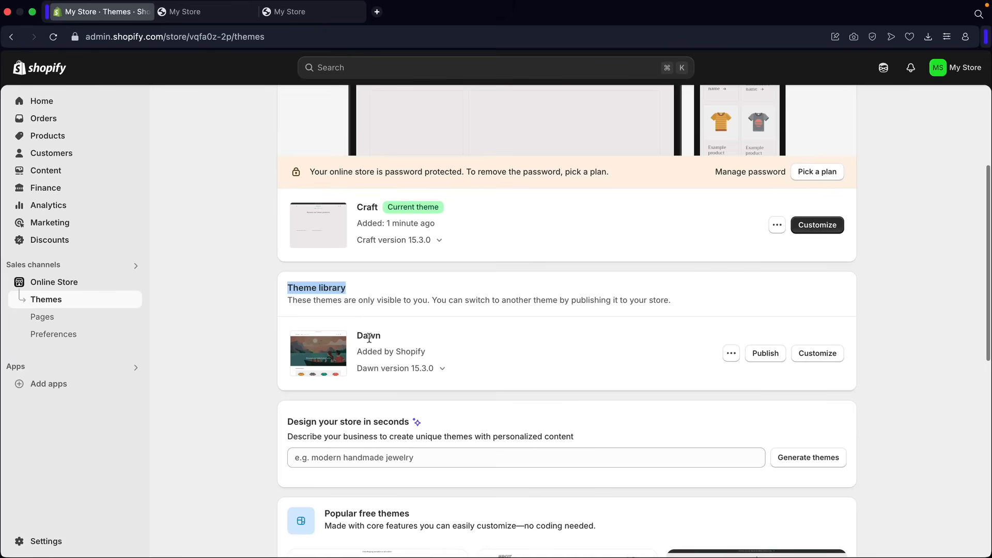
click(765, 355)
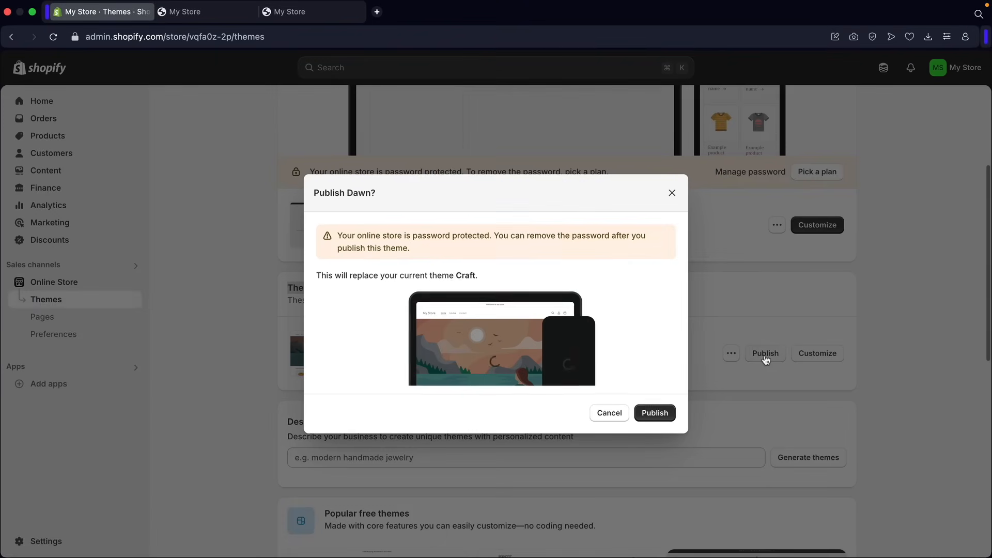
click(652, 414)
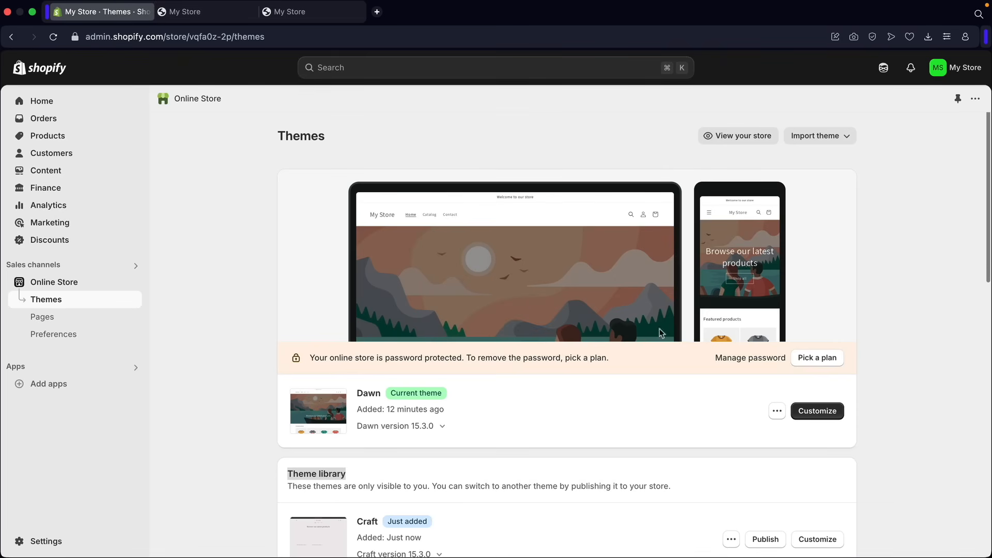
click(744, 133)
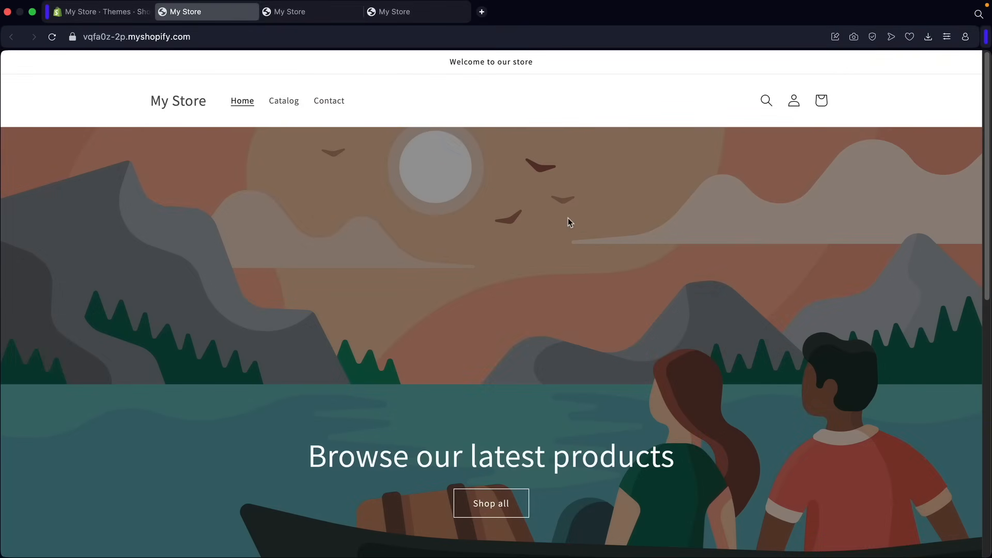
scroll(568, 222, down, 10)
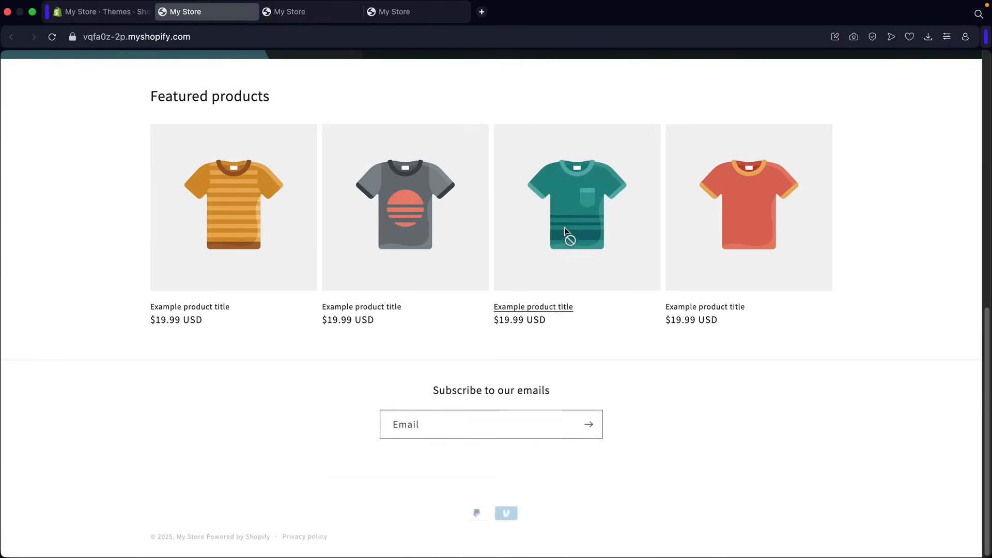
Step: Return to the store's themes, open the Dawn theme for customizing, and look over the home page preview
scroll(564, 230, up, 10)
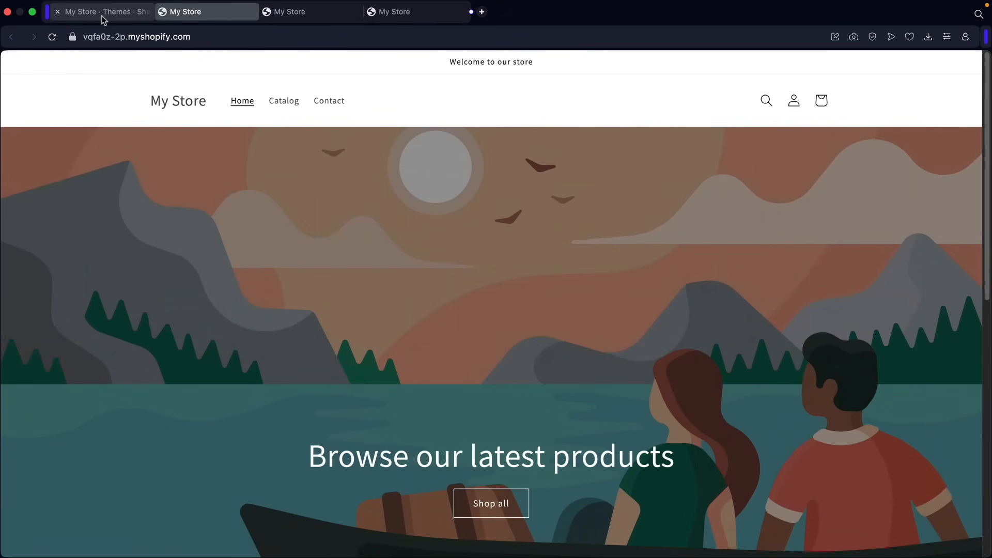
click(101, 15)
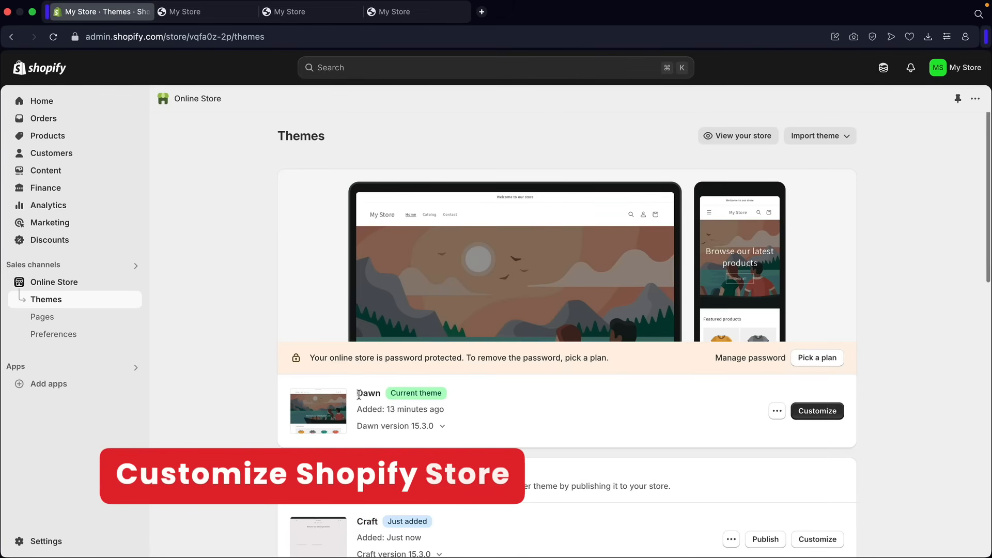
click(817, 411)
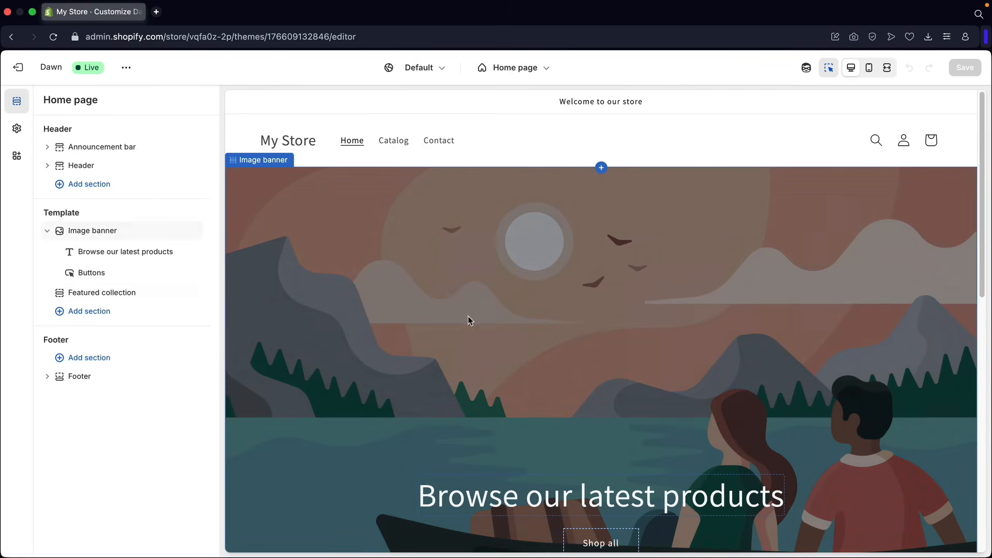
scroll(444, 286, down, 2)
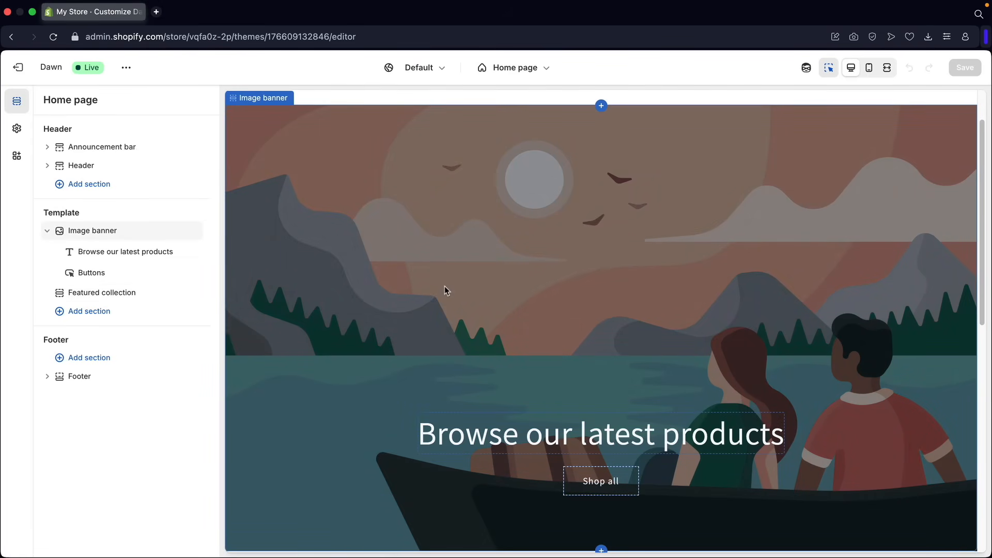
scroll(535, 310, down, 2)
scroll(537, 305, up, 2)
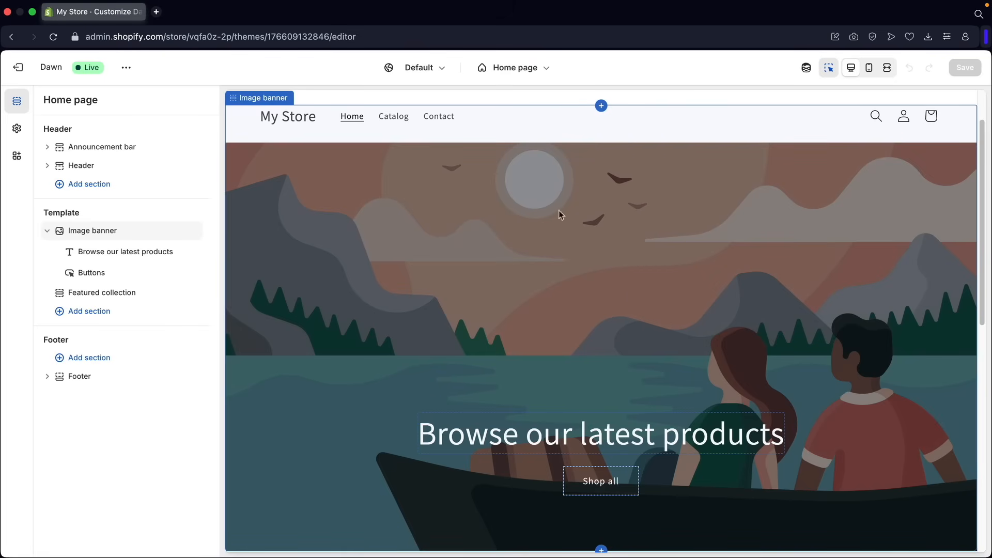
Step: Upload the cropped-image-of-basketball JPG from the Images For Shopify folder as Image 1 of the home page's image banner
click(518, 254)
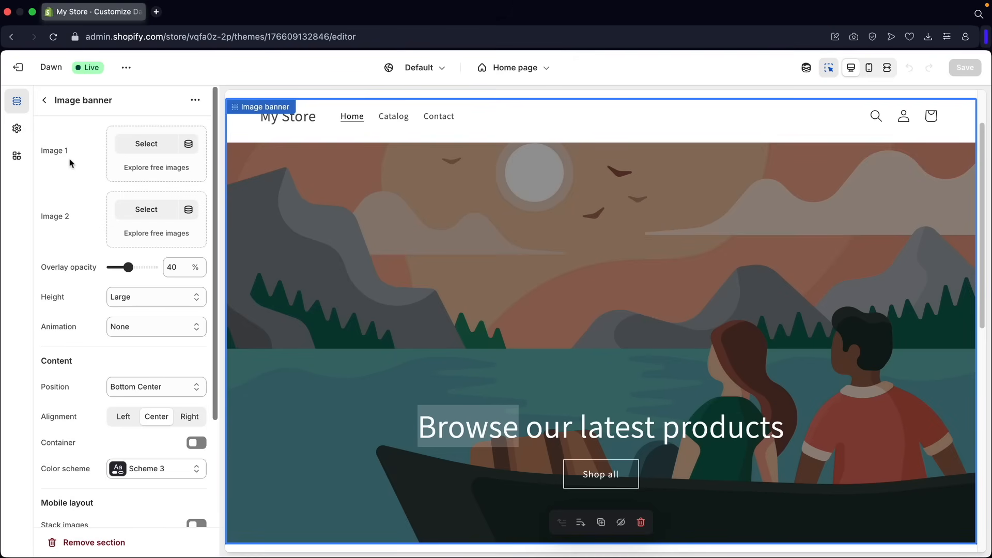
click(148, 144)
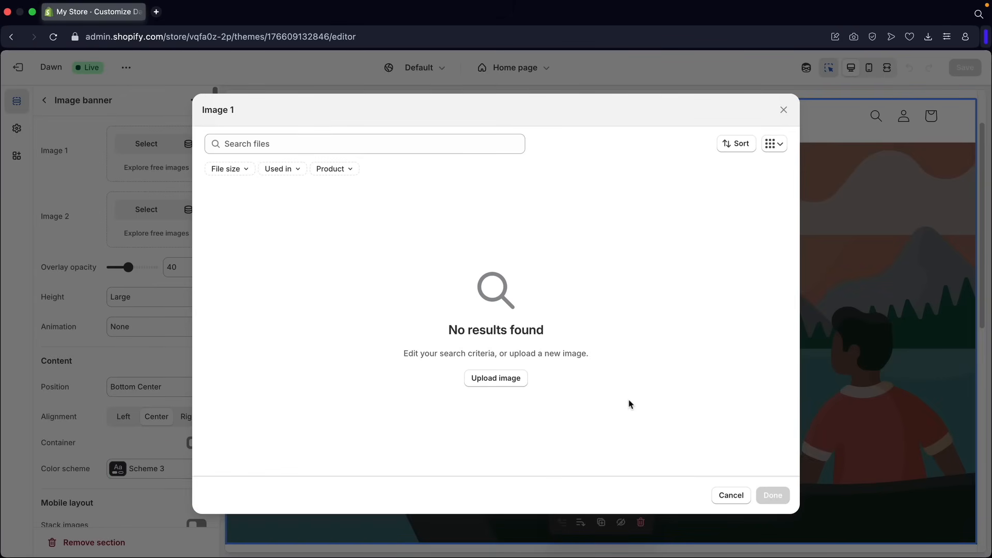
click(498, 385)
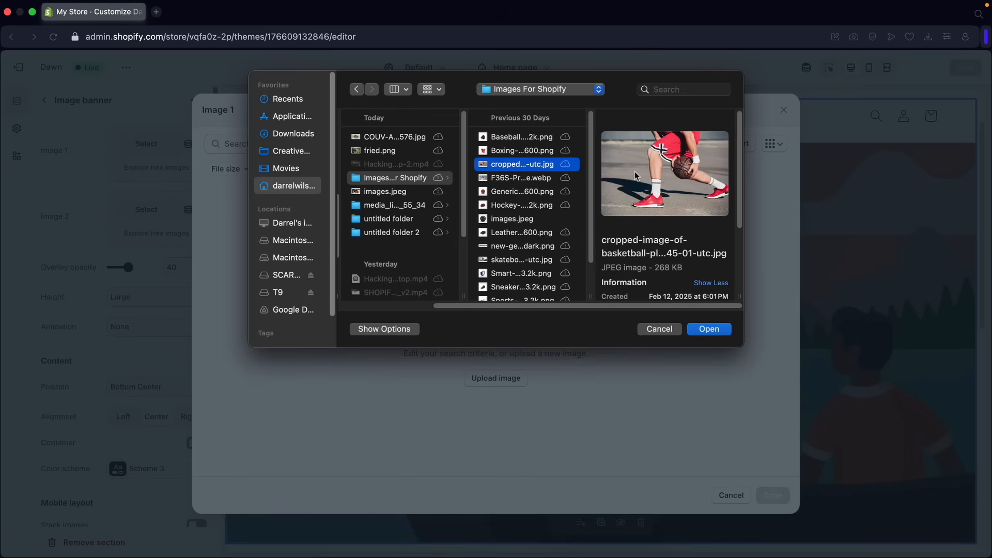
click(707, 327)
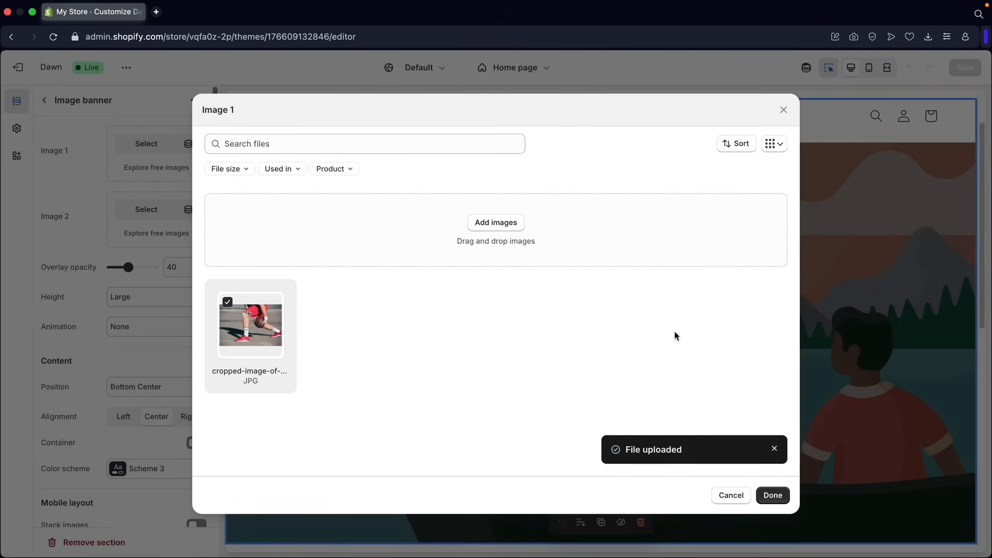
click(773, 495)
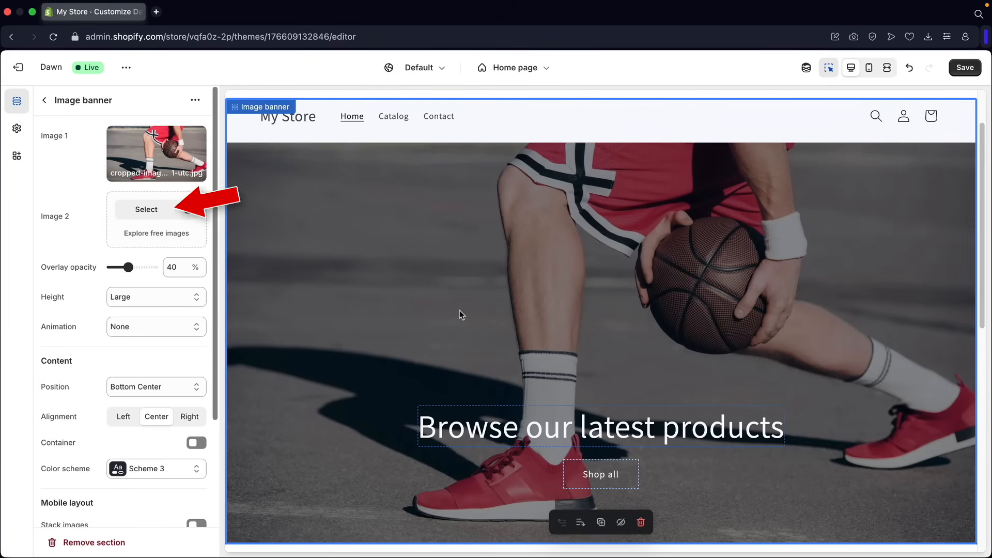
click(129, 210)
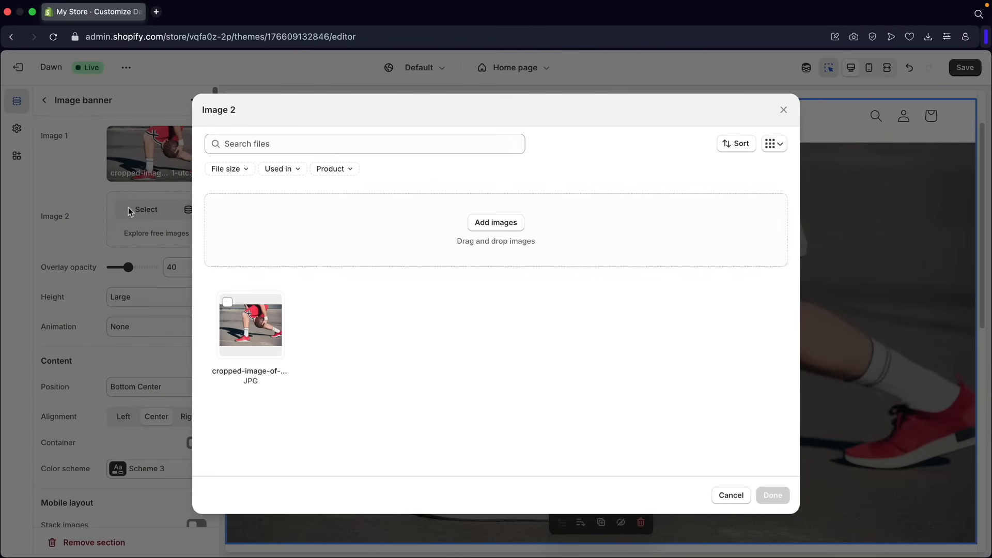
click(506, 226)
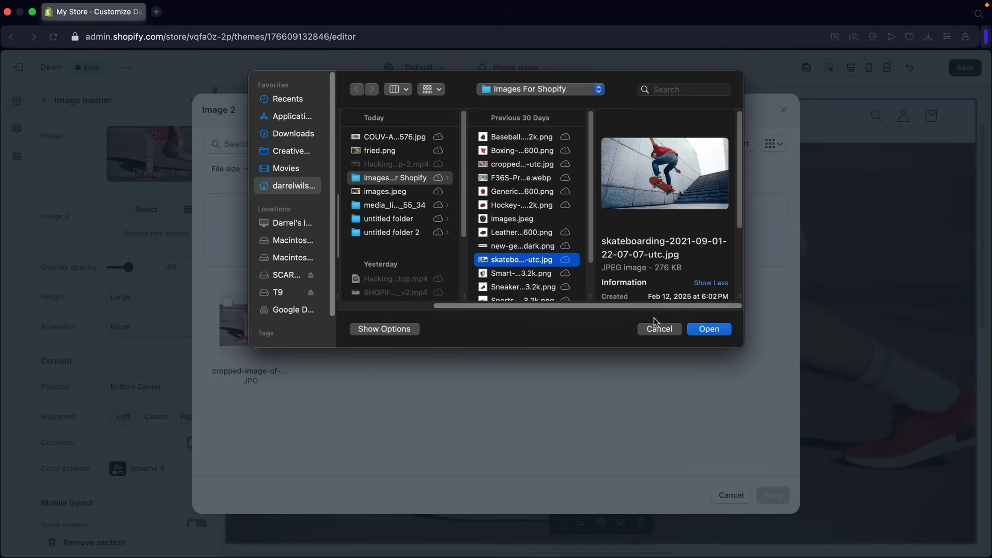
click(706, 328)
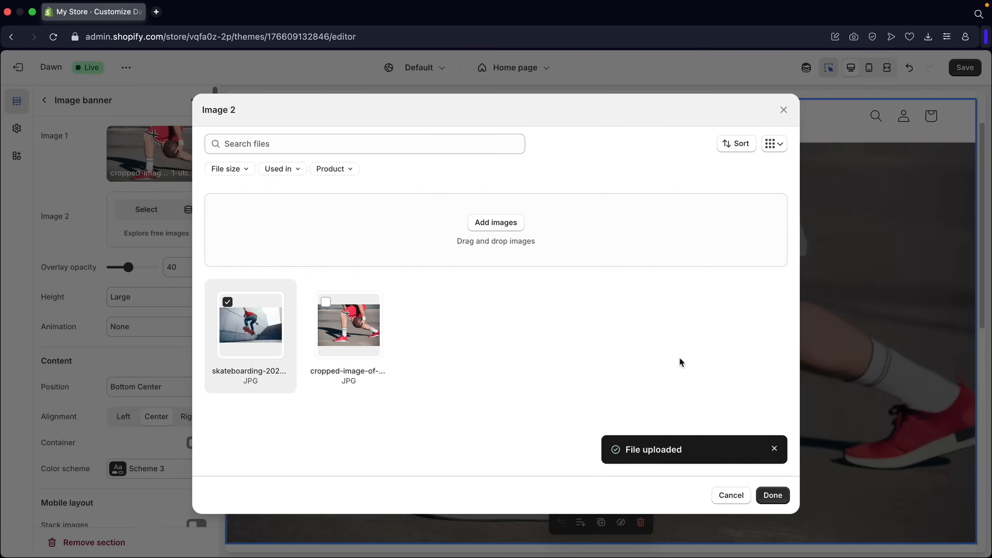
click(773, 496)
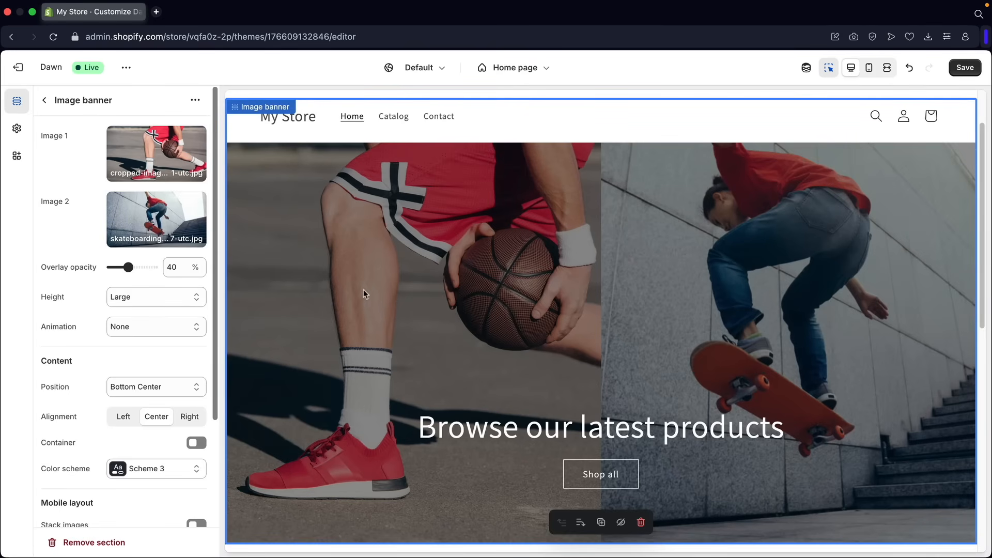
Step: Set the image banner's overlay opacity to 70% and its height to Small
mouse_move(128, 267)
mouse_down()
mouse_move(113, 268)
mouse_move(139, 268)
mouse_up()
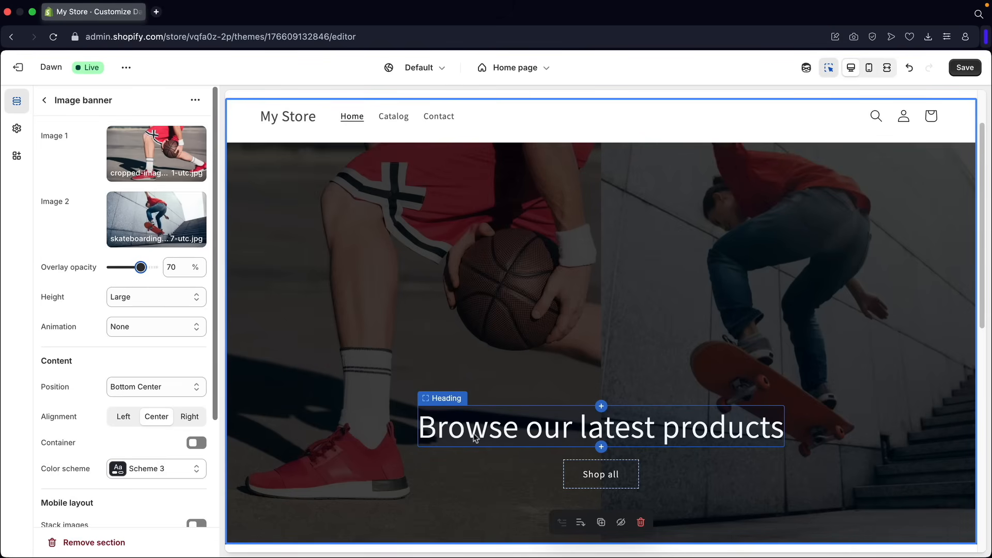
scroll(479, 434, down, 1)
scroll(491, 421, up, 3)
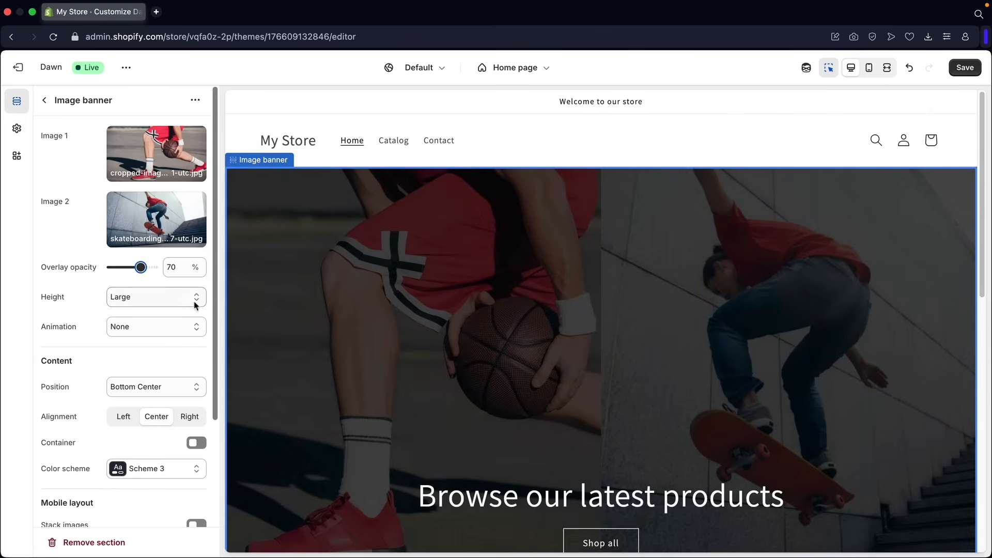
click(171, 301)
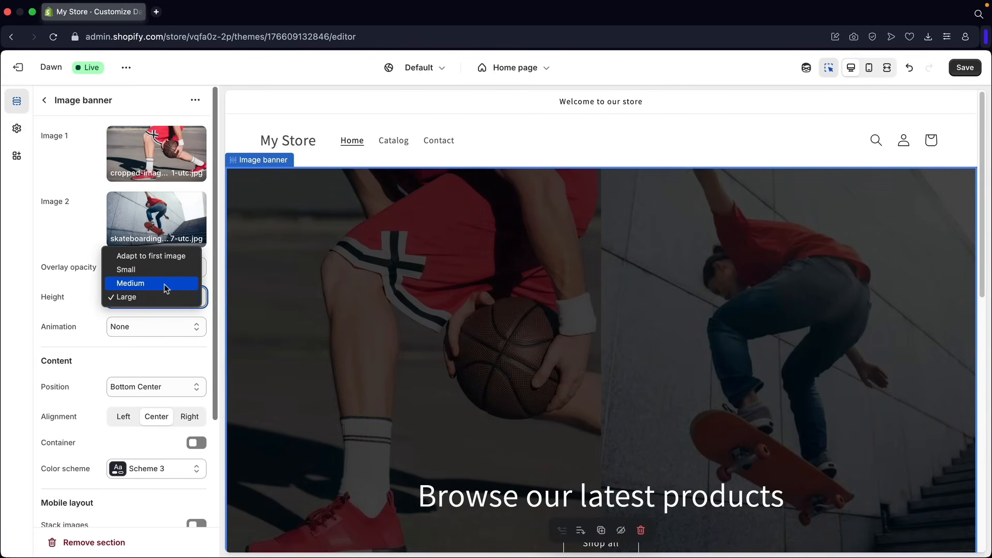
click(165, 284)
click(163, 288)
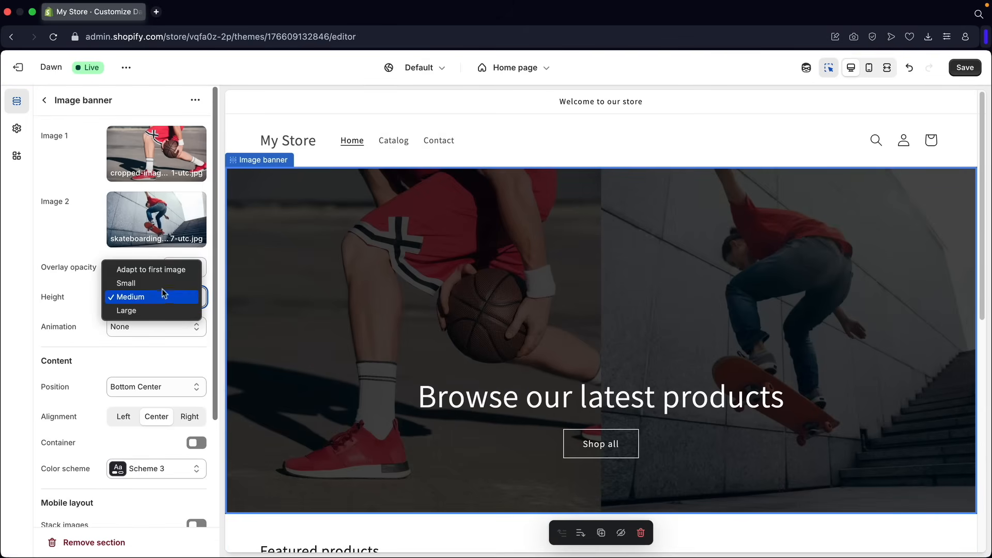
click(155, 283)
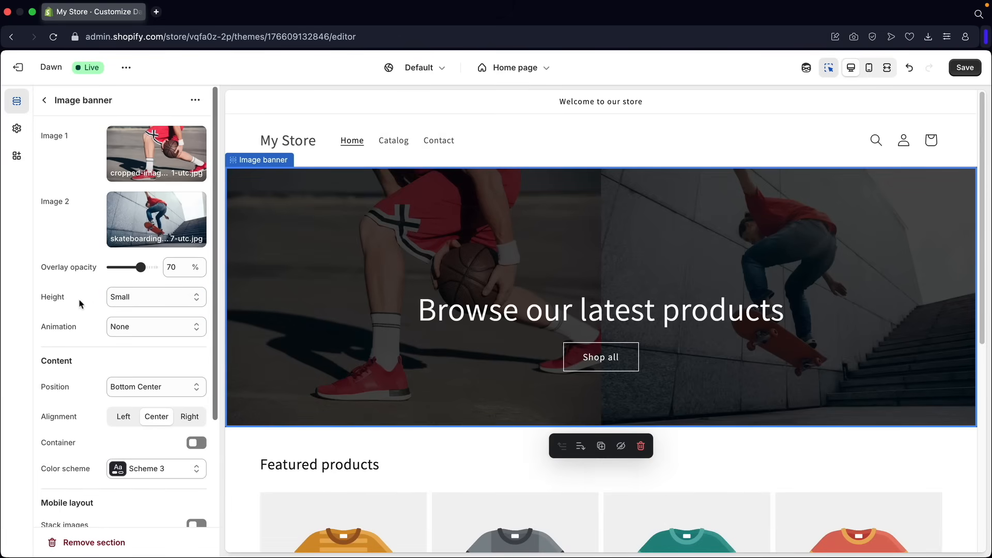
Step: Generate heading suggestions from "Browse our latest products" and replace the banner heading with "Explore the Latest in Must-Have Products"
click(507, 316)
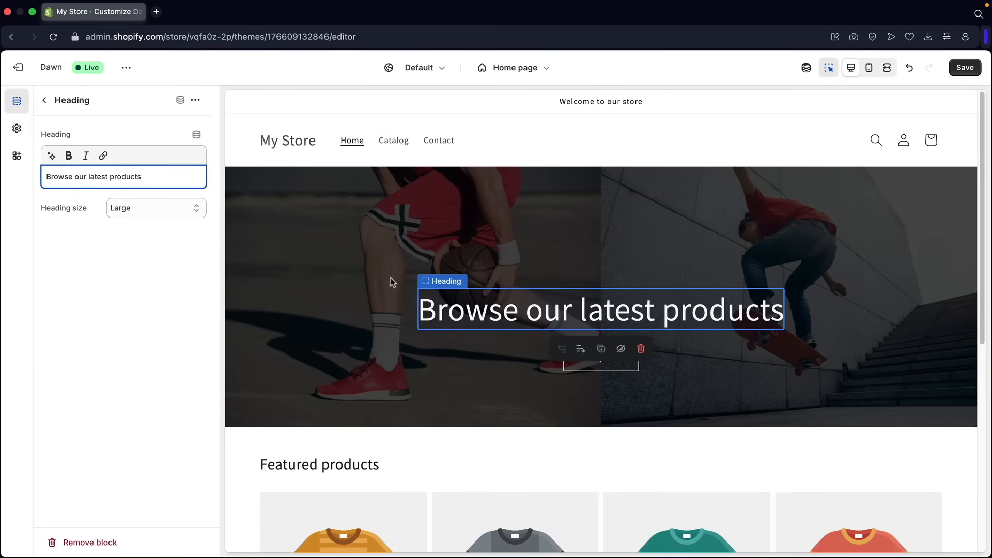
mouse_move(150, 176)
mouse_down()
mouse_move(45, 174)
mouse_move(144, 177)
mouse_up()
key(super+c)
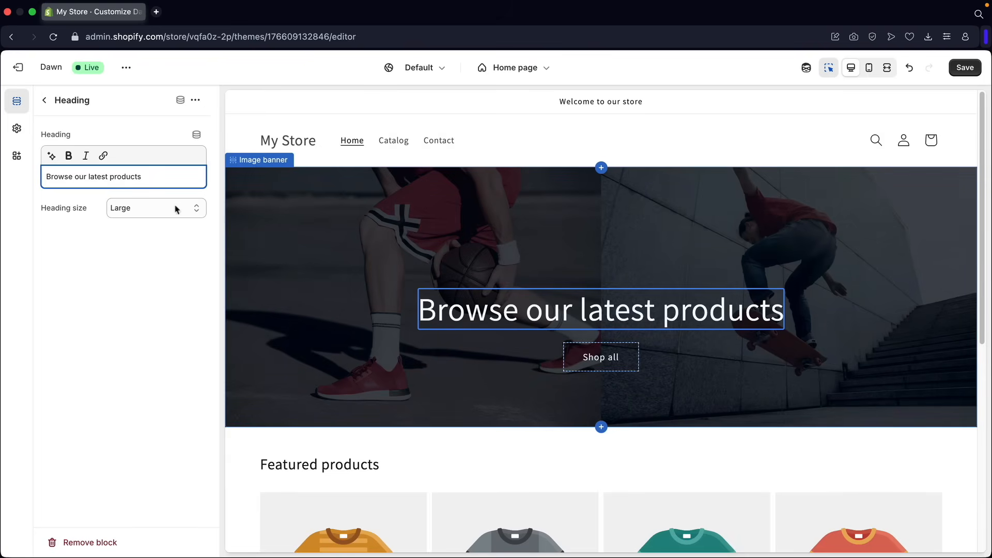
click(52, 157)
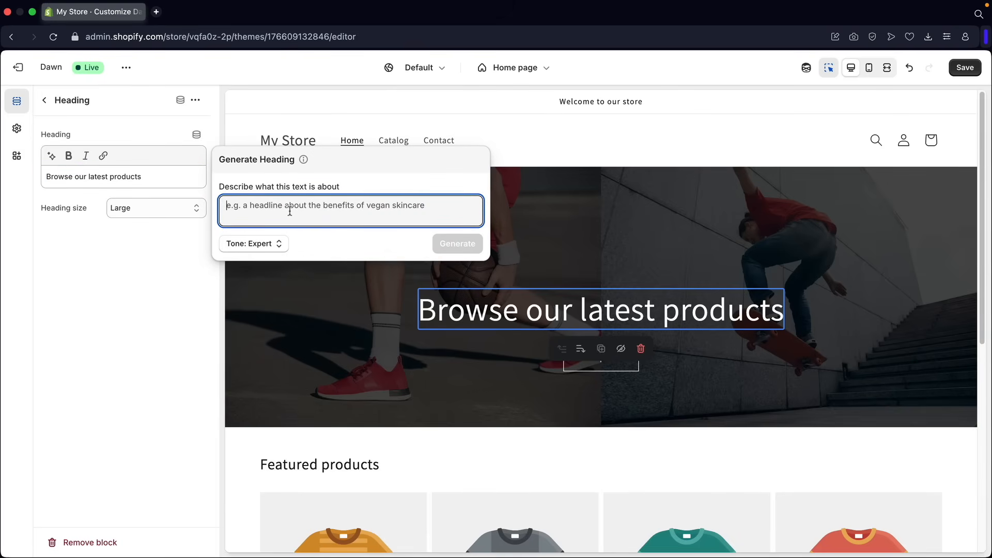
right_click(241, 202)
click(271, 320)
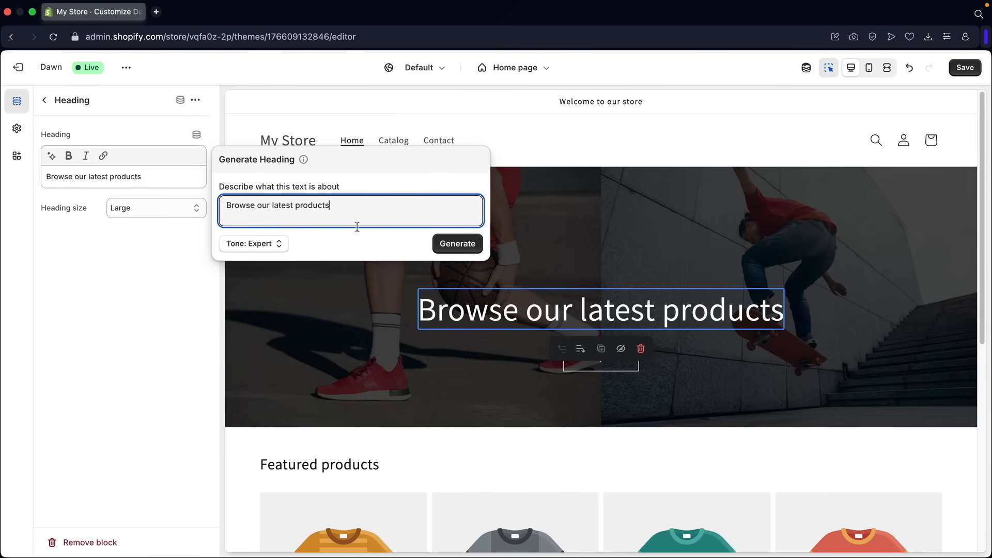
click(451, 245)
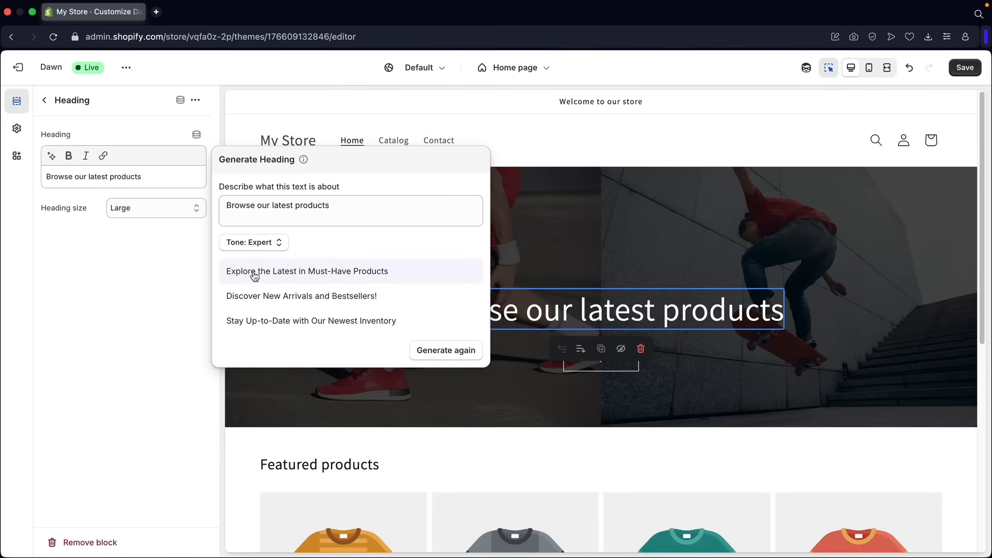
click(245, 277)
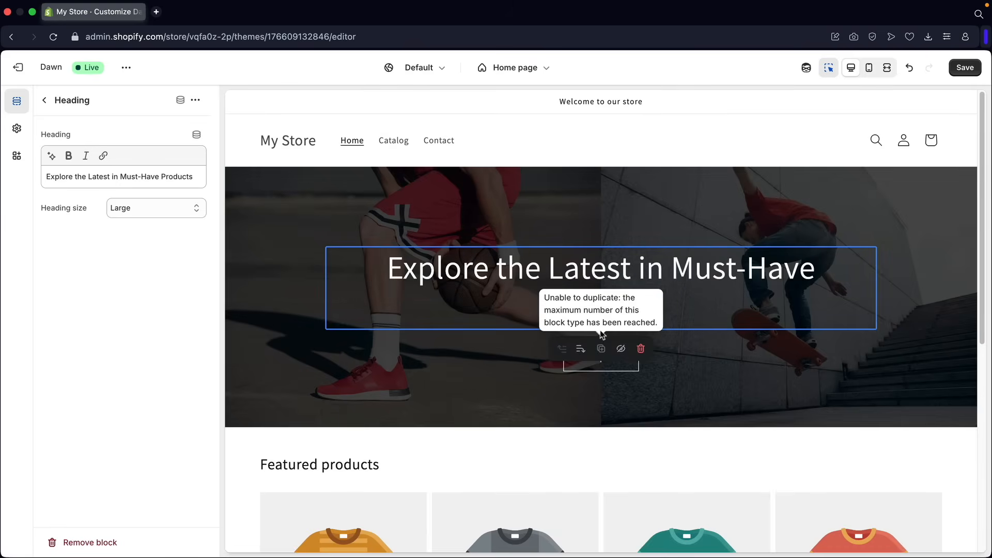
Step: Add a text block between the banner's heading and the Shop all button, and remove it again
click(489, 354)
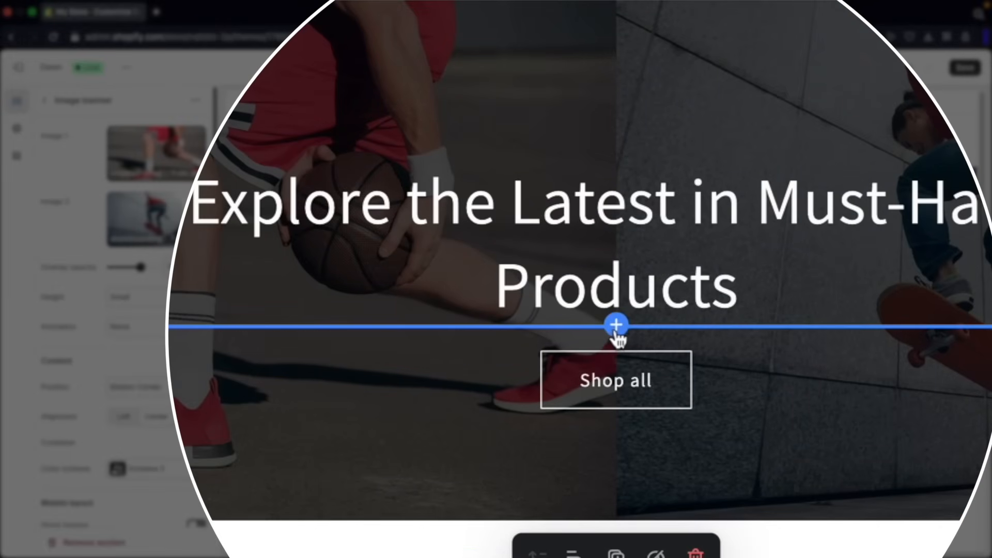
click(616, 326)
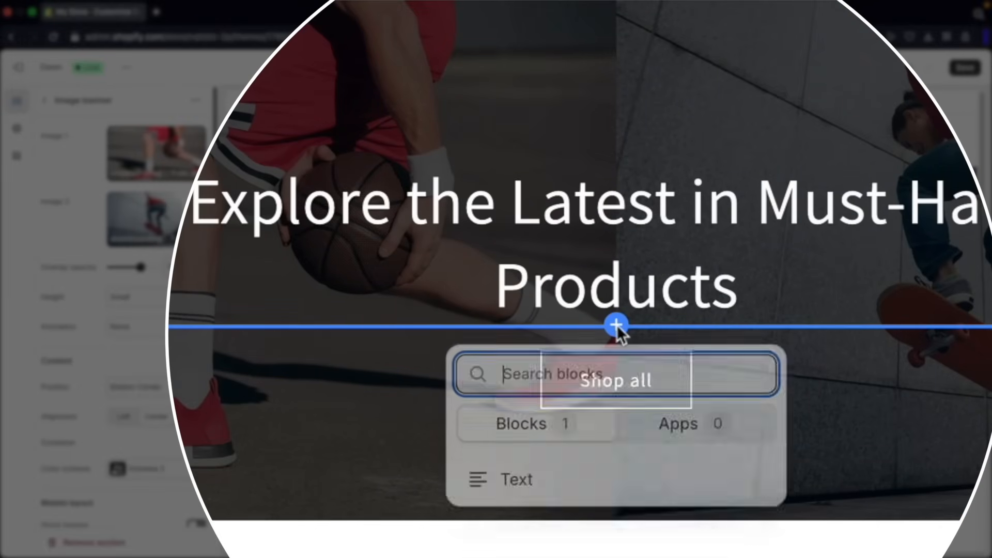
click(522, 485)
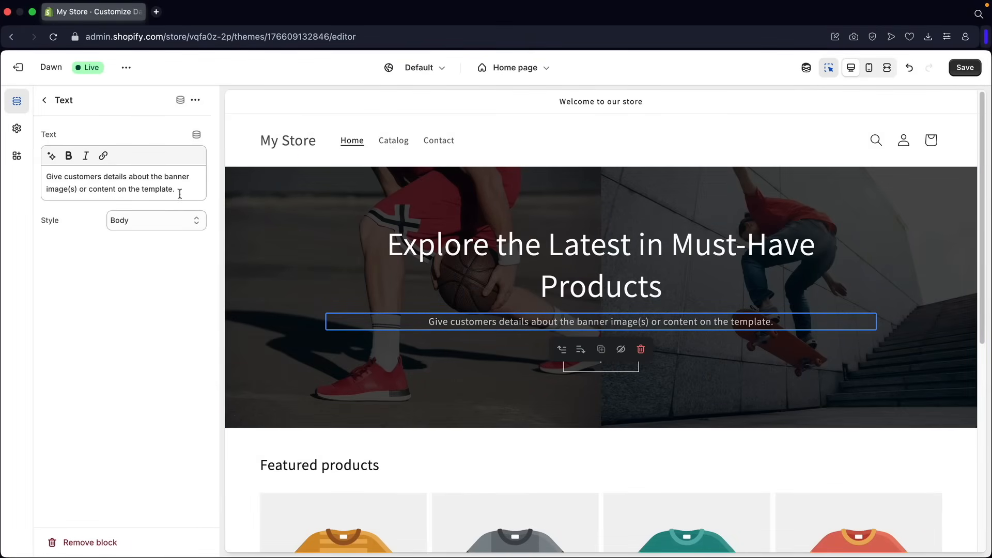
drag(180, 193, 51, 179)
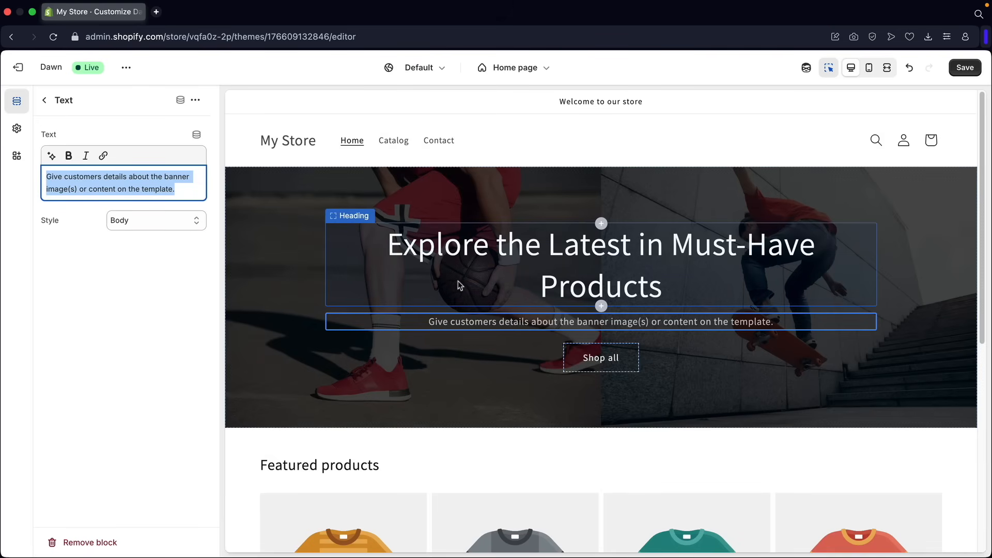
click(187, 283)
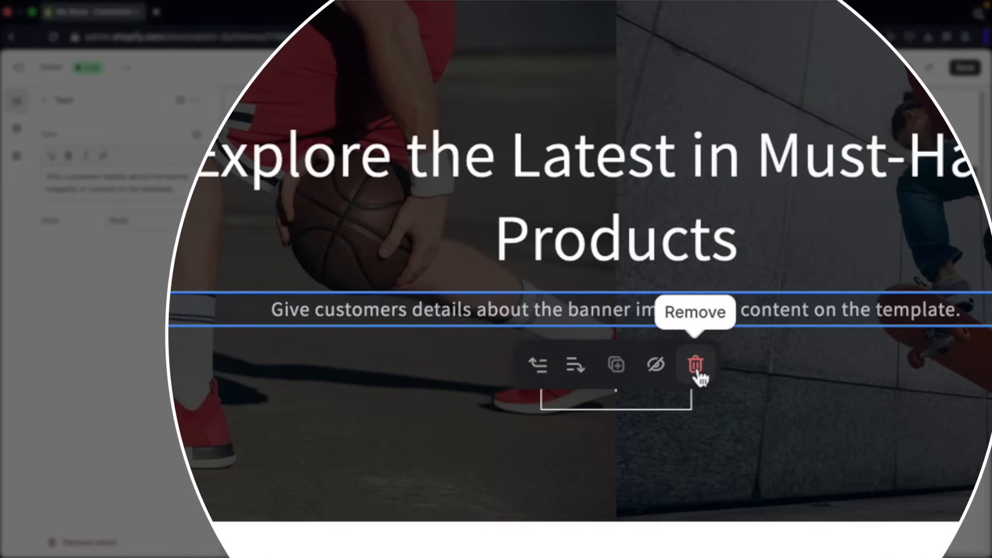
click(696, 368)
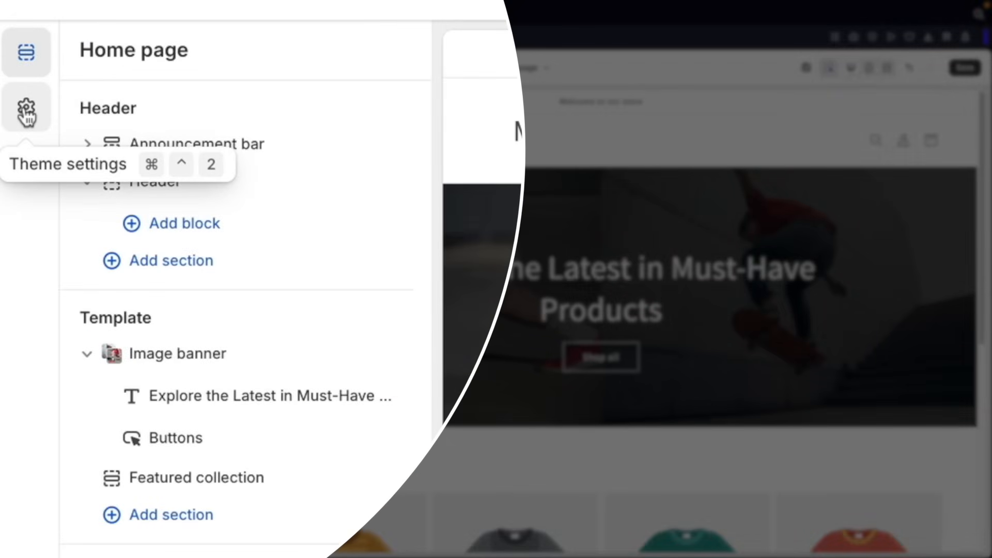
Step: Upload new-geargrove-dark.png as the store logo in the theme settings and set its width to 120 px
click(17, 128)
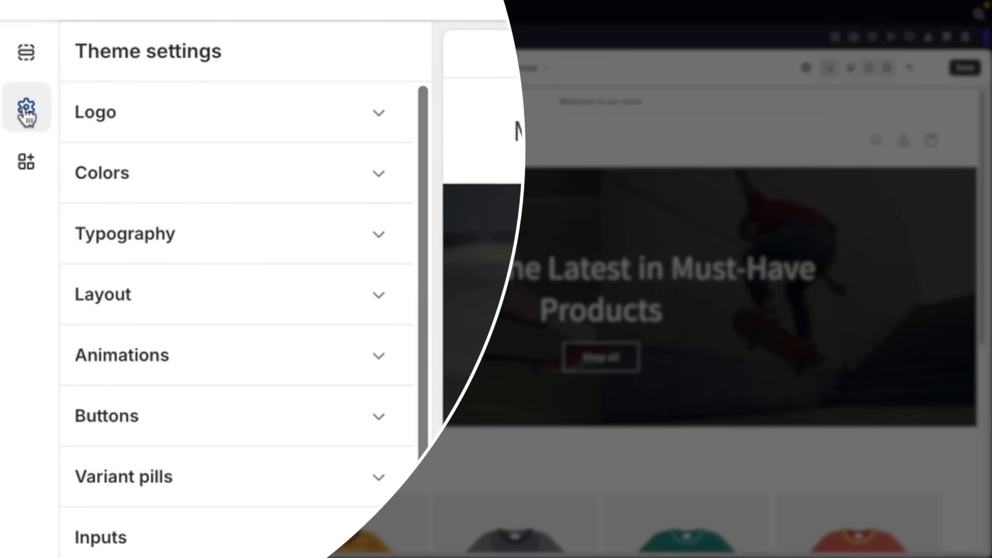
click(132, 119)
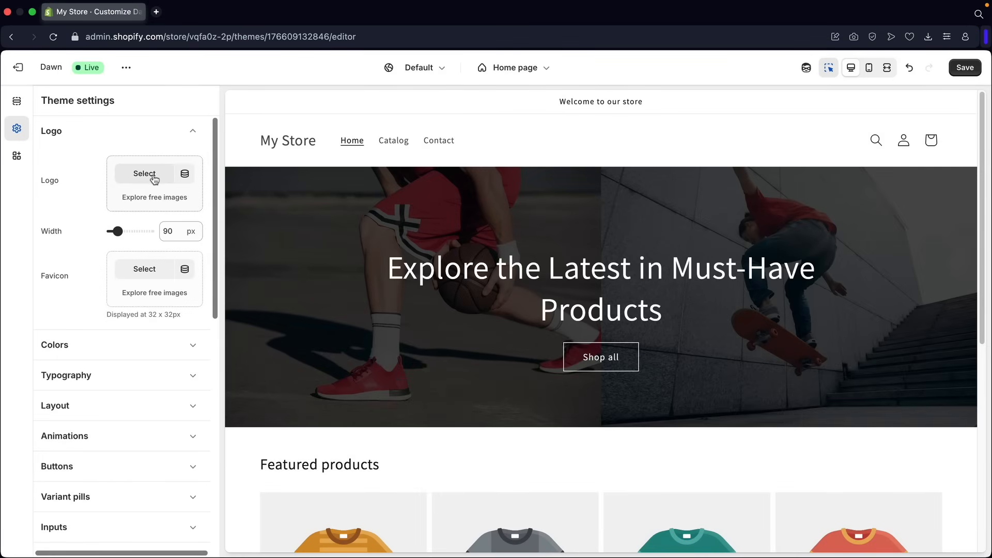
click(154, 174)
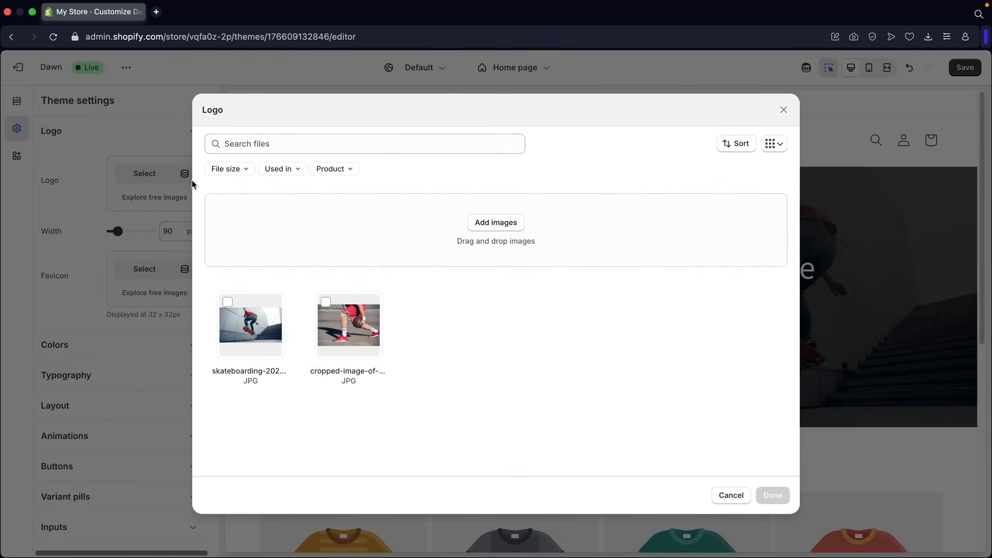
click(524, 252)
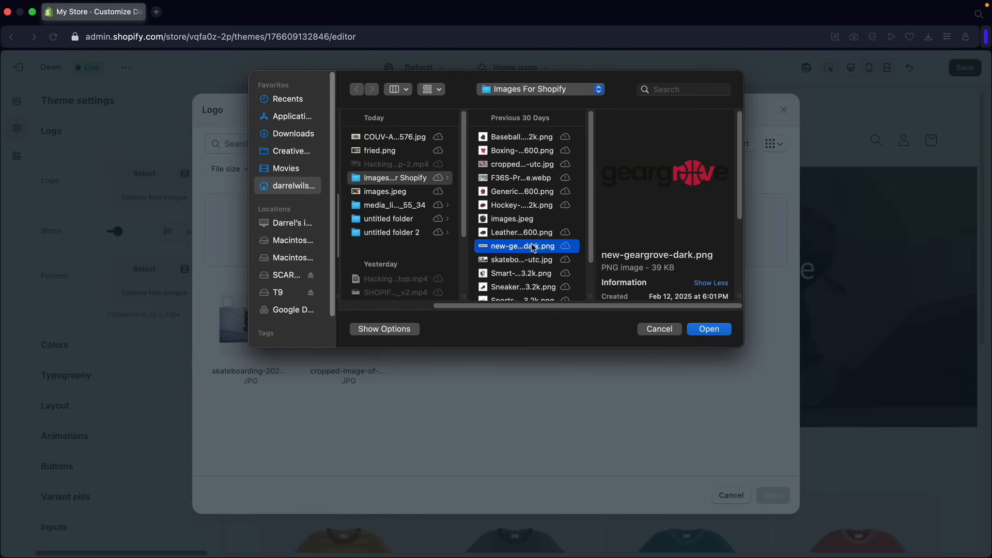
click(709, 329)
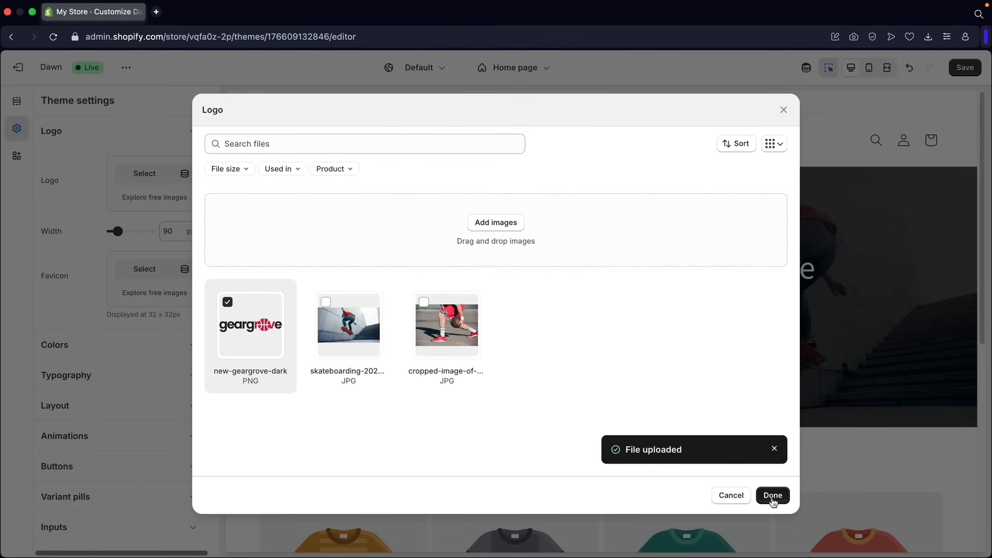
click(772, 495)
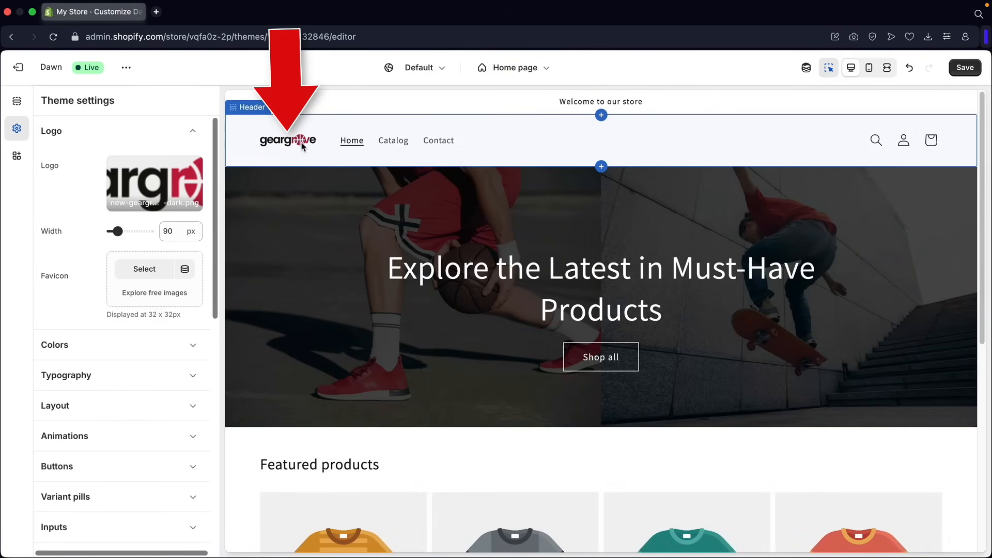
drag(118, 231, 122, 232)
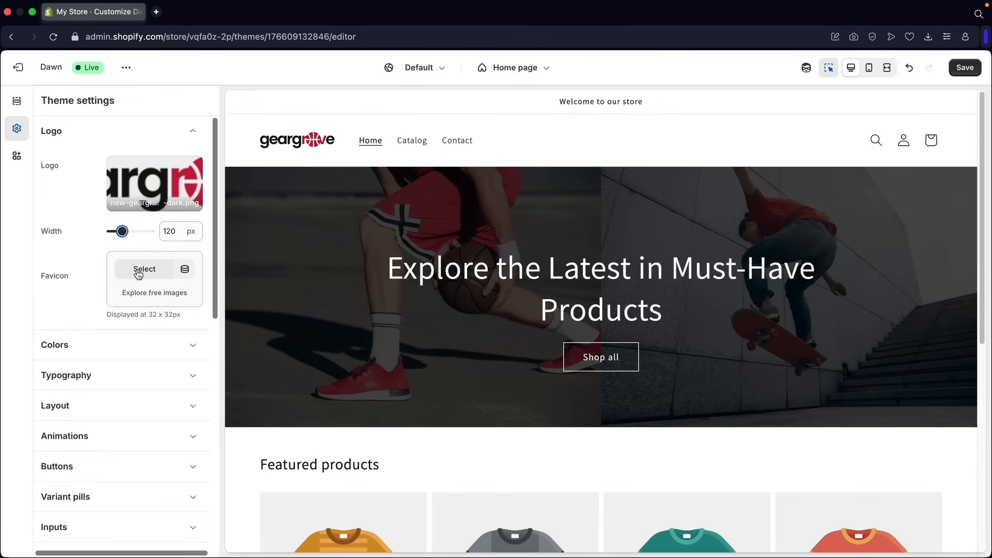
Step: Upload the Generic-Basketball PNG image from the Images For Shopify folder and use it as the favicon
click(142, 272)
click(496, 222)
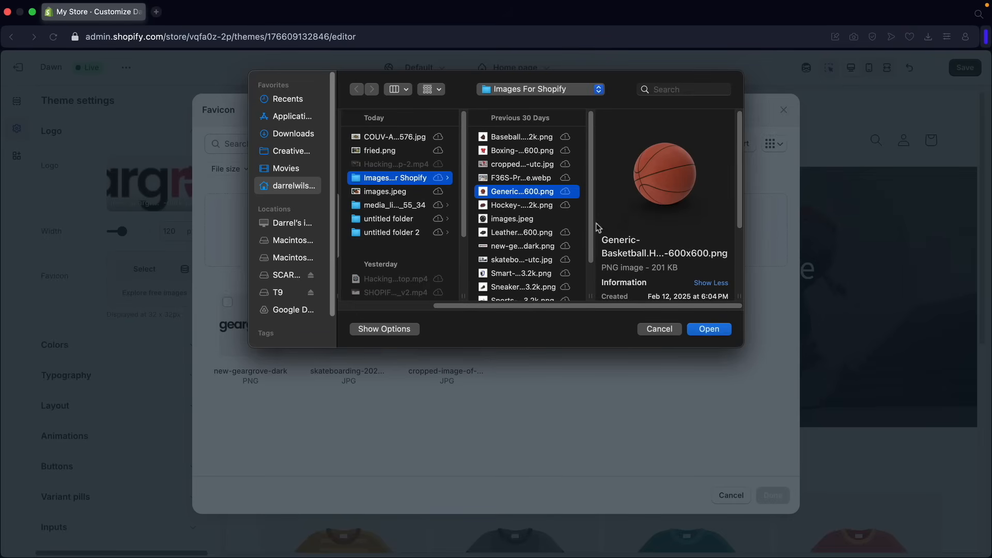
click(708, 329)
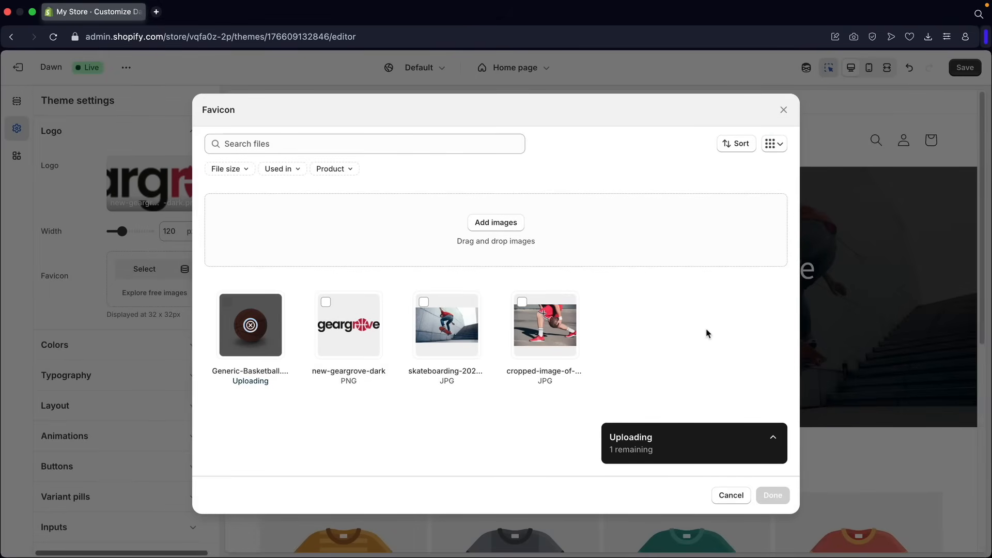
click(772, 495)
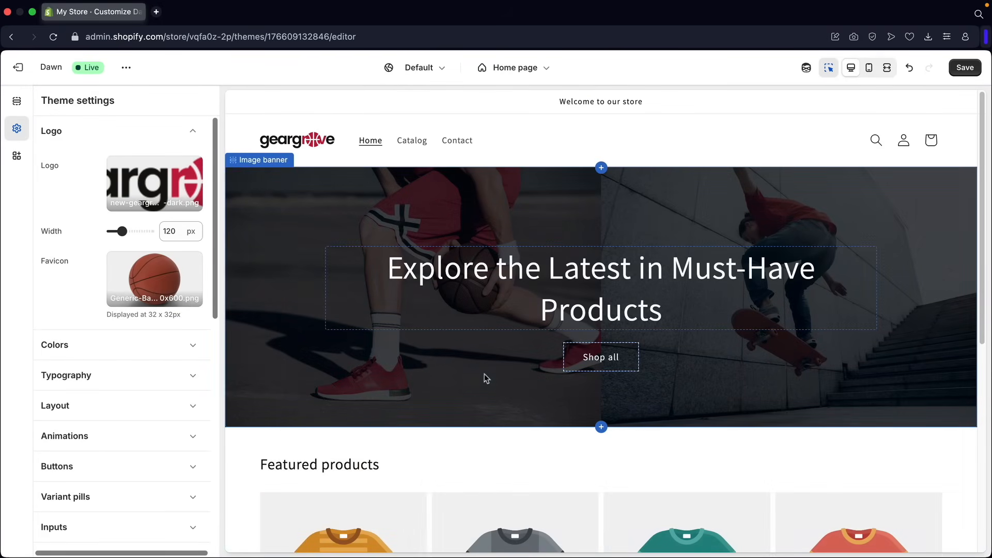
mouse_move(168, 285)
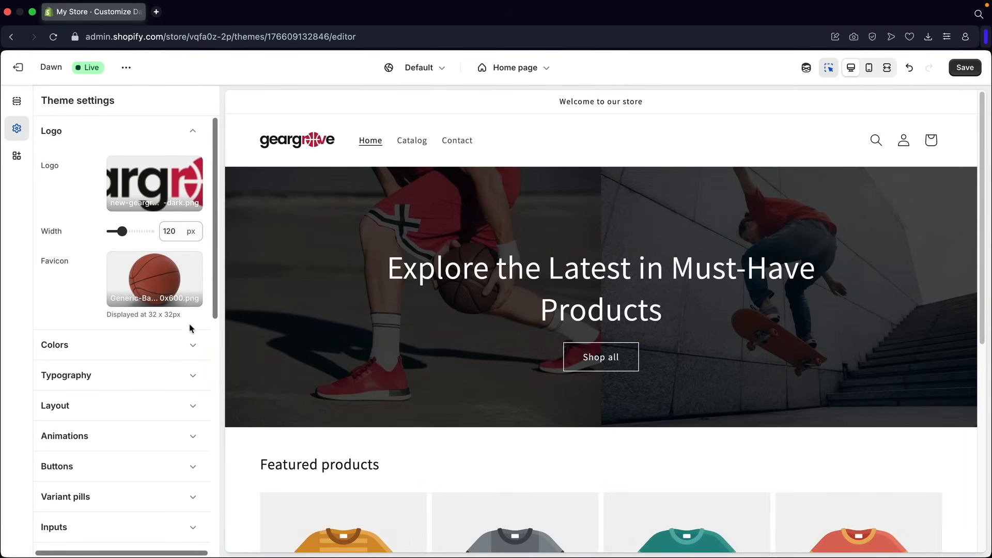
Step: Add a text block below the banner heading, replace a word in it with "wefewfwefefwef", and undo both changes
click(600, 332)
click(550, 407)
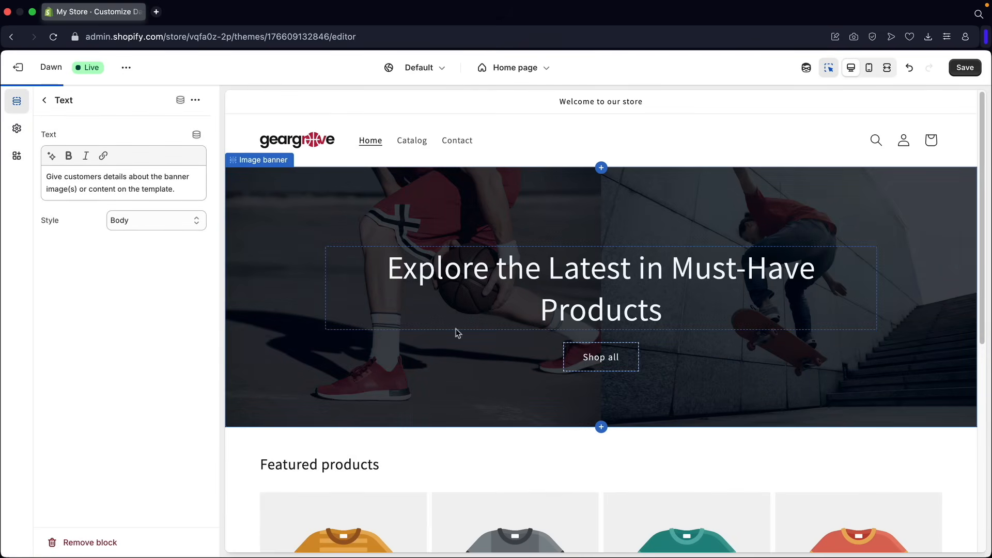
double_click(134, 189)
text(wefewfwefefwef)
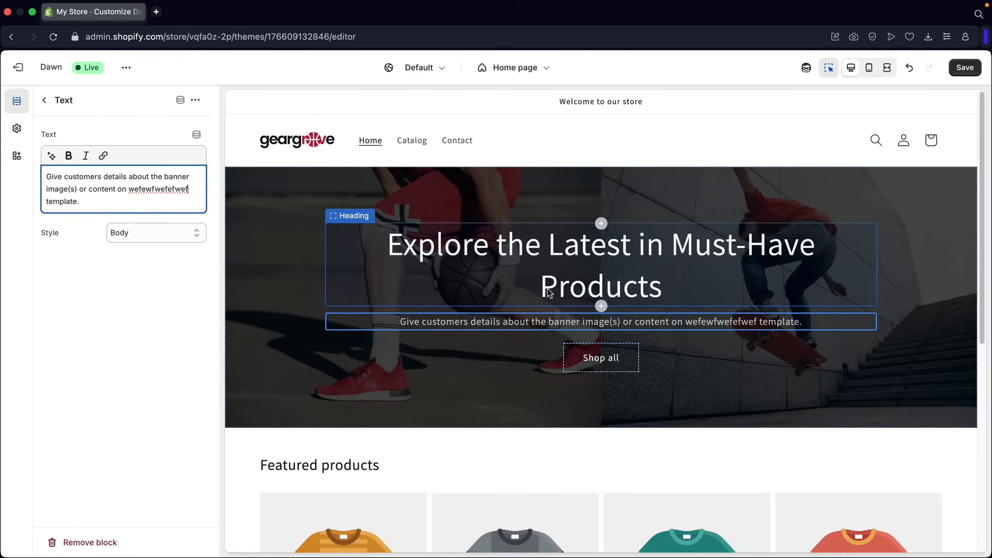
click(910, 72)
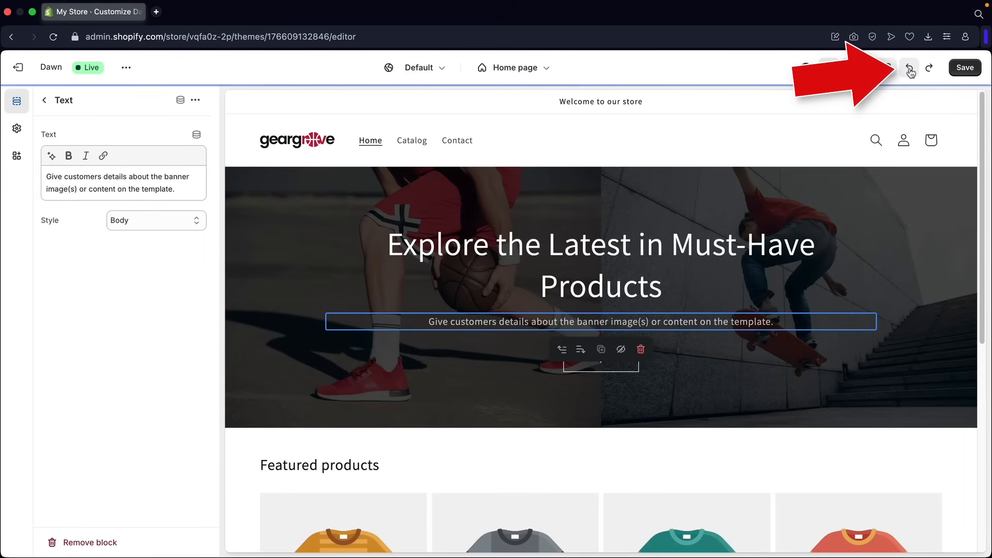
click(910, 73)
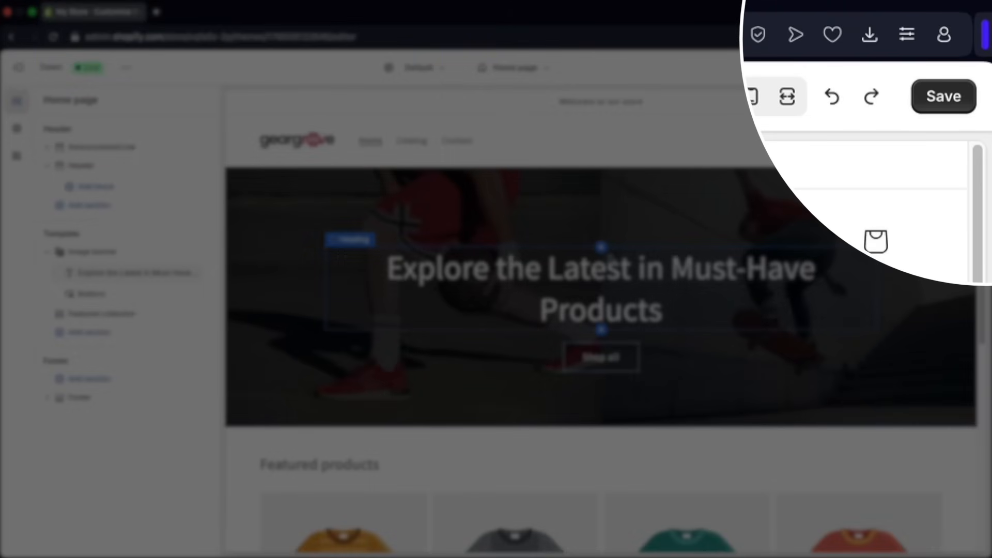
Step: Save the changes made to the Dawn theme
click(941, 98)
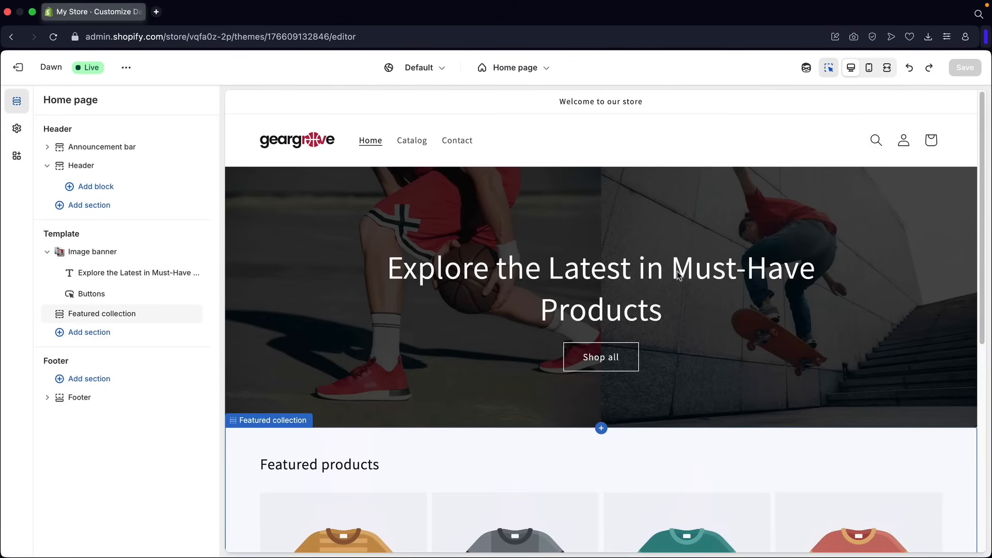
scroll(671, 278, down, 6)
scroll(671, 277, up, 6)
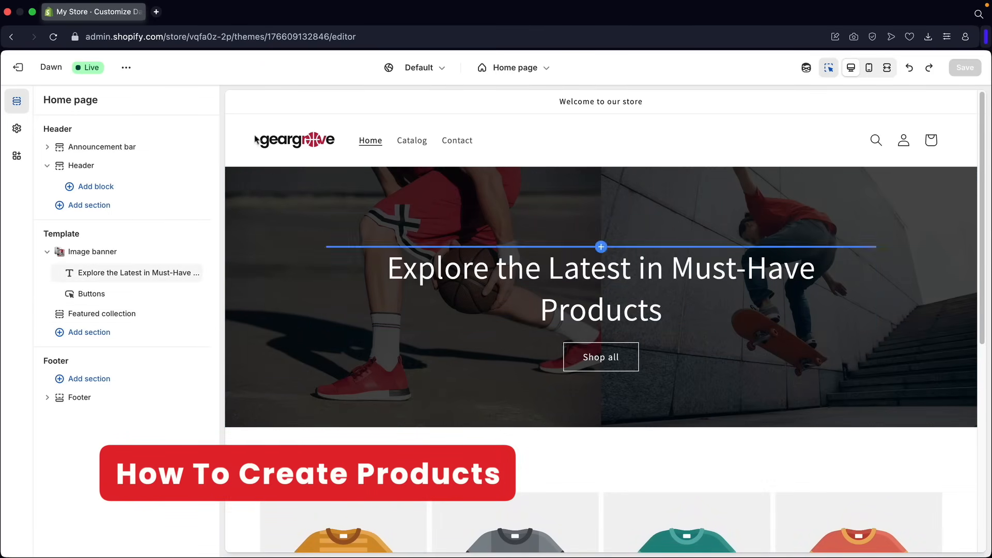
Step: Leave the theme editor and start a new product titled "Kobes Basketball"
click(19, 70)
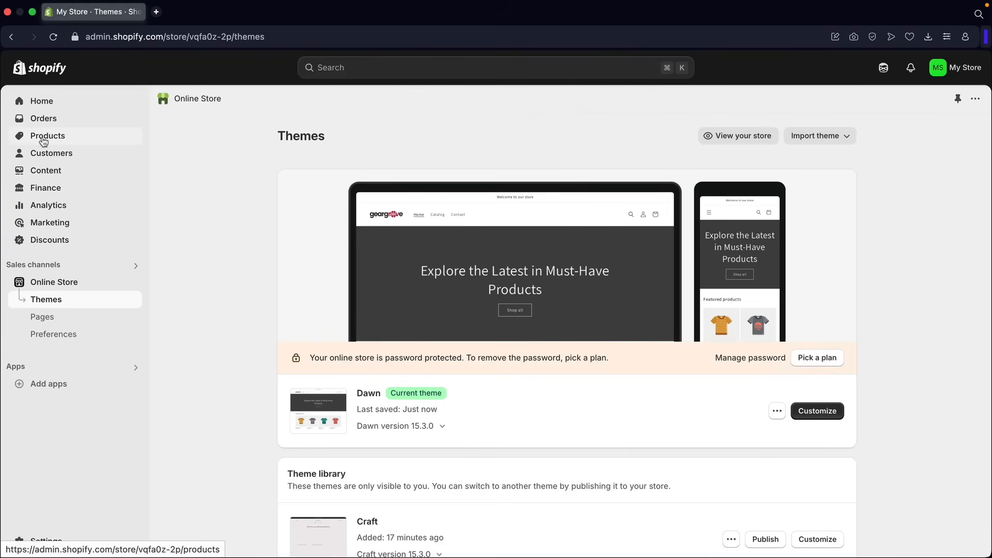
click(75, 161)
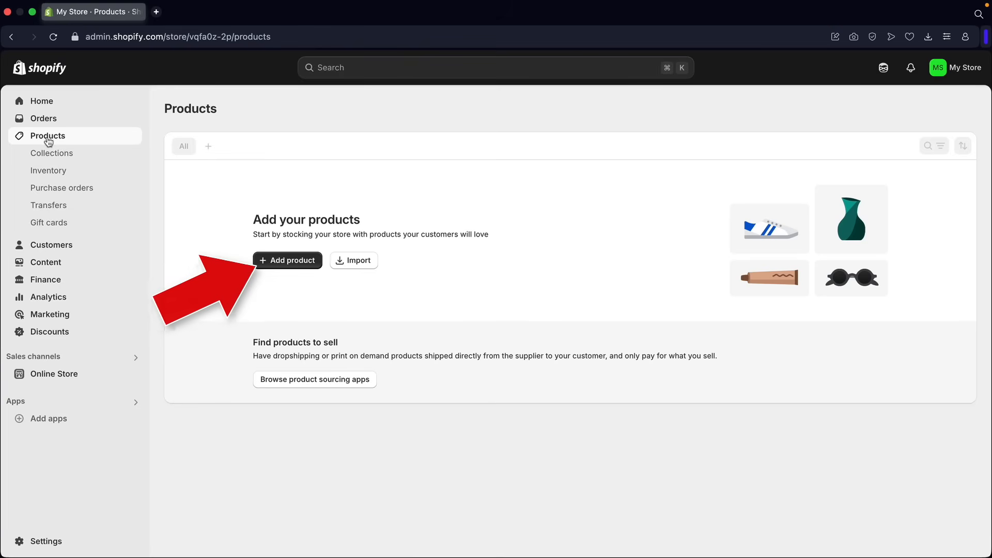
click(283, 265)
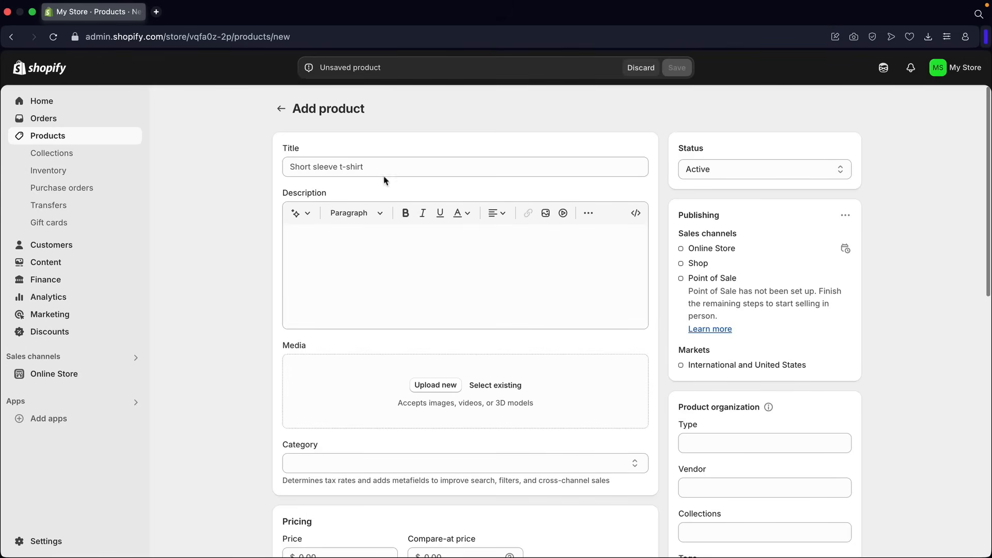
click(387, 167)
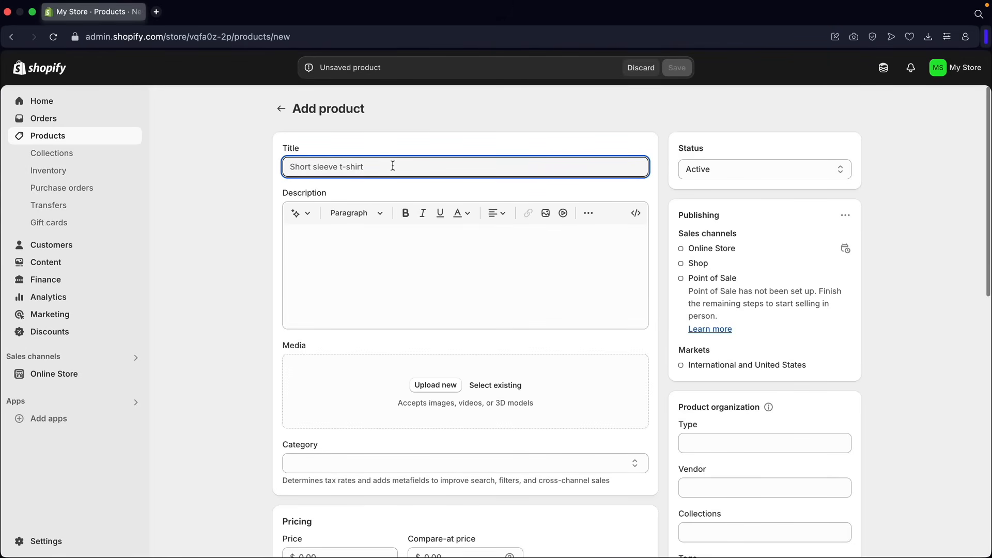
text(Kobes Basketball)
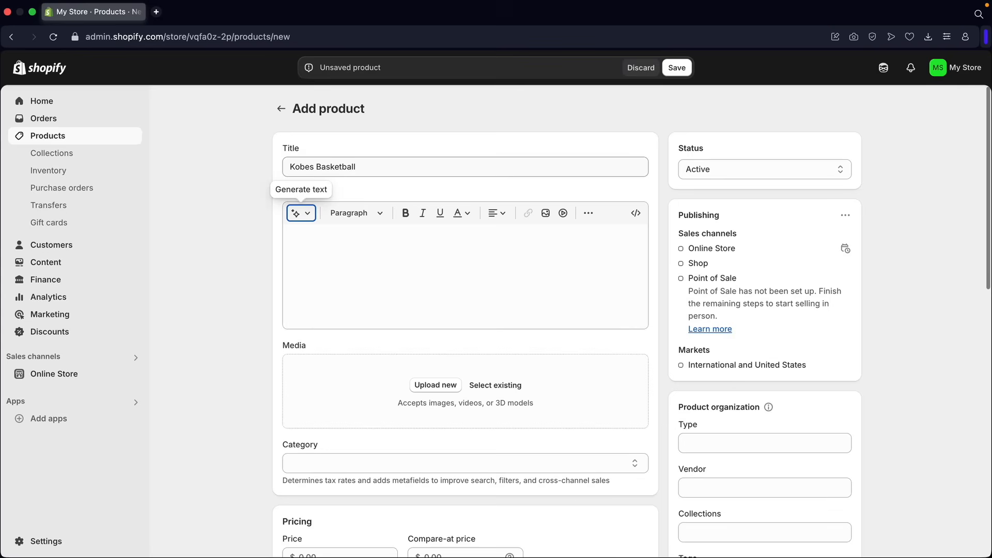
Step: Copy "Basketball" from the product title and generate a product description with it as the keyword in the Expert tone
click(347, 235)
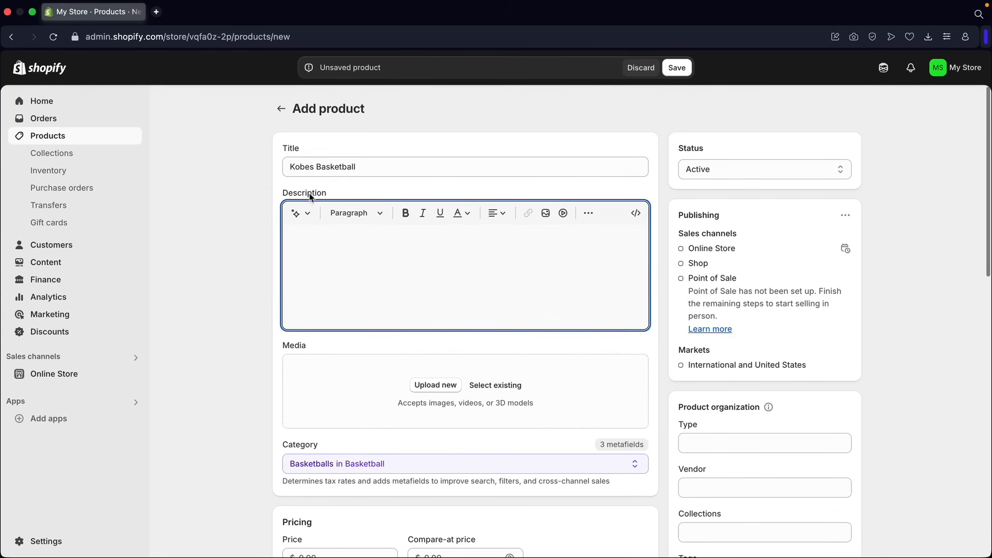
right_click(332, 167)
click(361, 265)
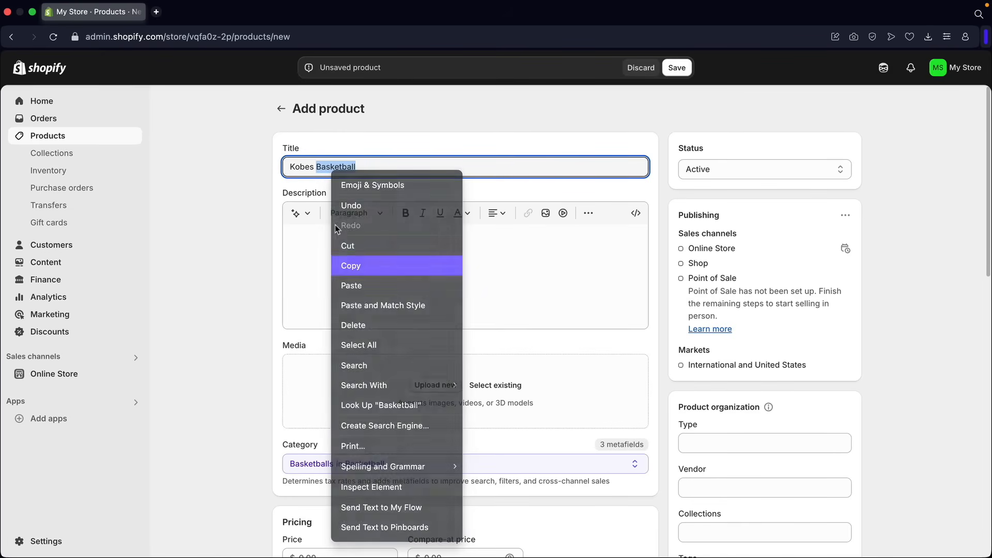
click(295, 217)
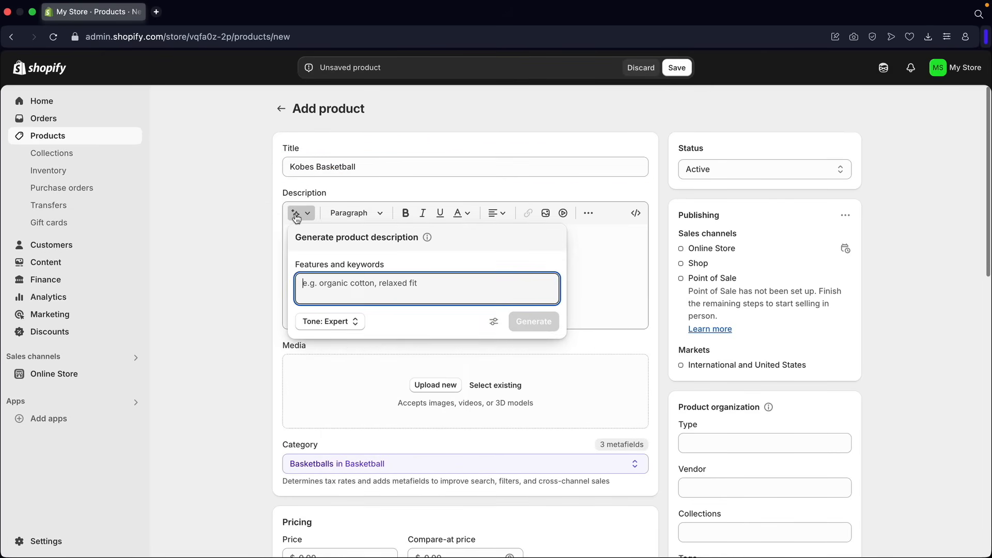
right_click(316, 284)
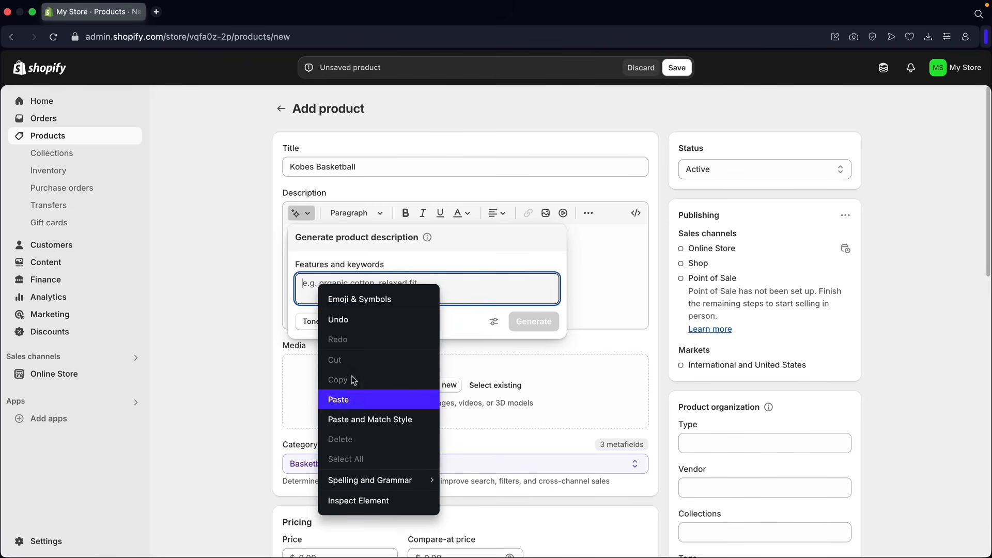
click(346, 399)
click(532, 324)
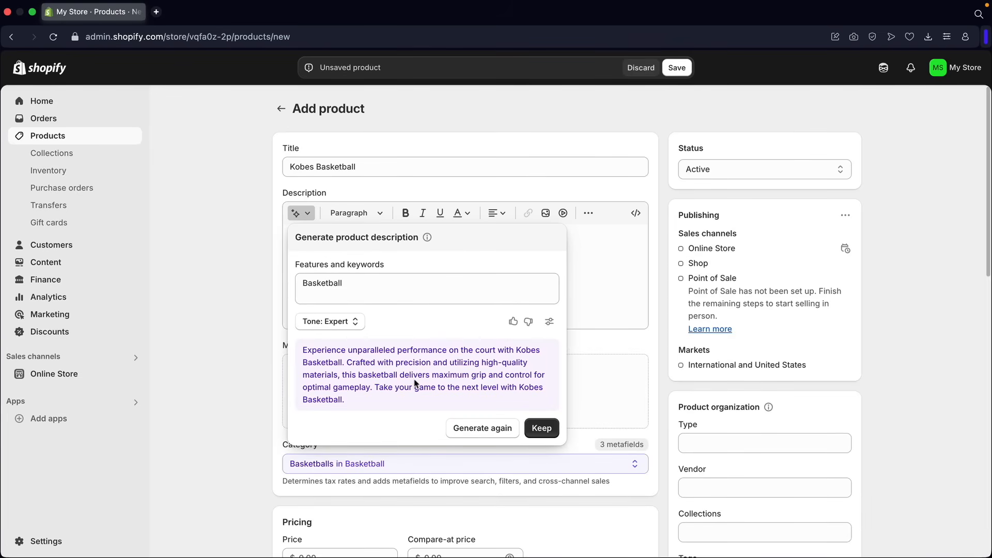
Step: Generate the product description again in the Supportive tone and keep the new text
click(341, 324)
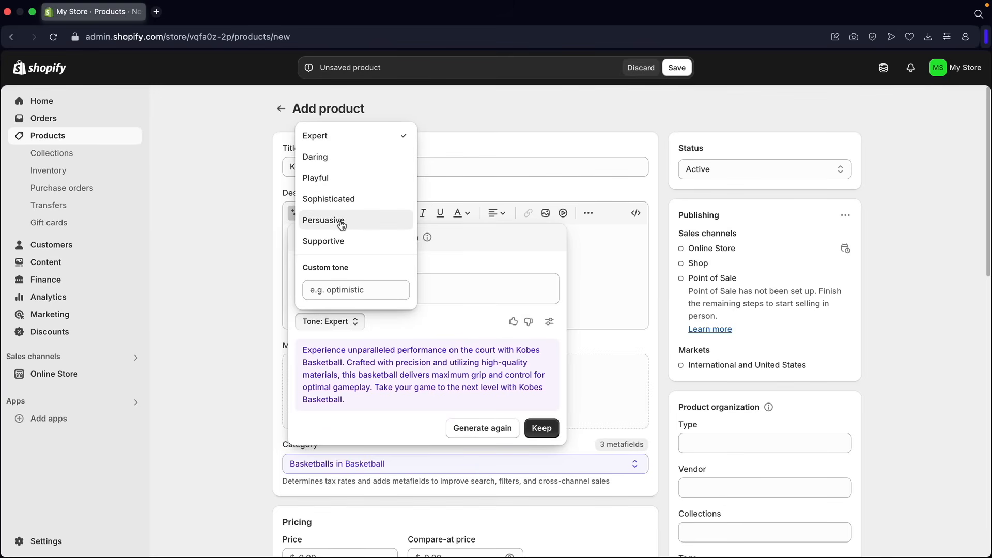
click(337, 241)
click(503, 422)
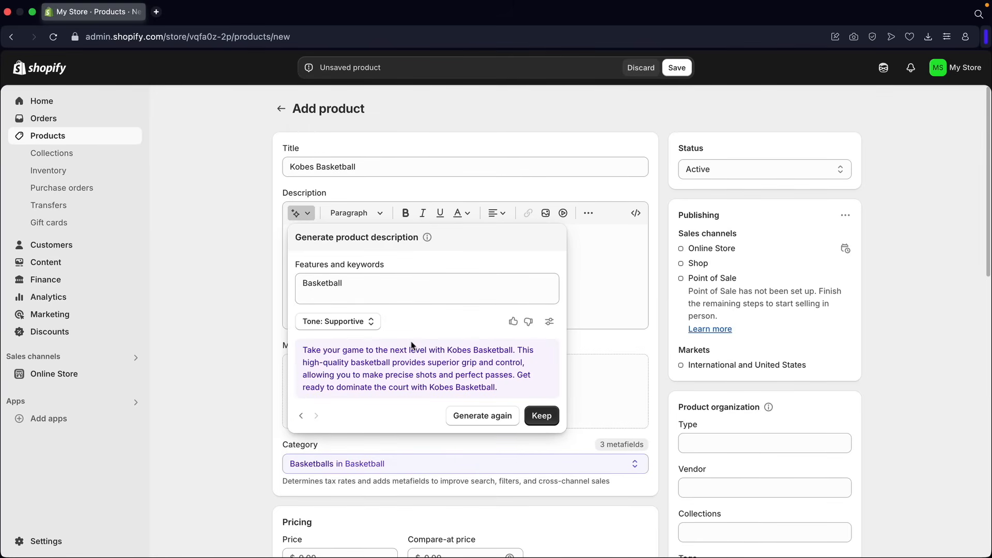
click(542, 416)
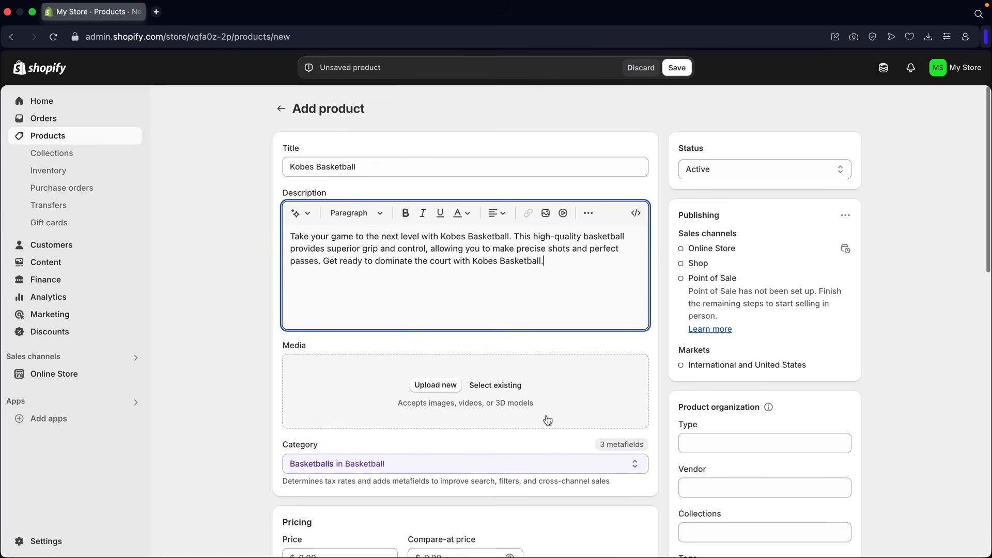
drag(561, 262, 277, 234)
click(563, 264)
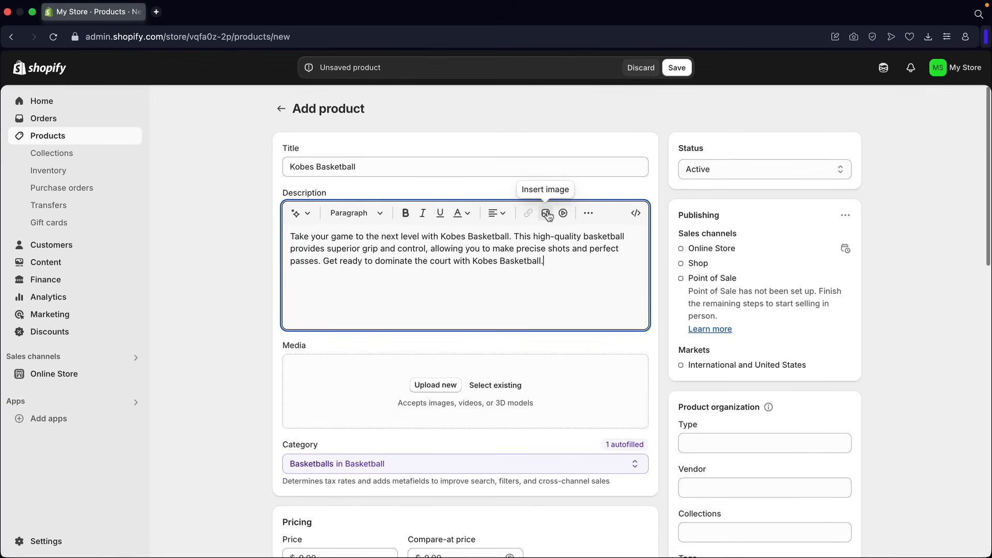
double_click(527, 250)
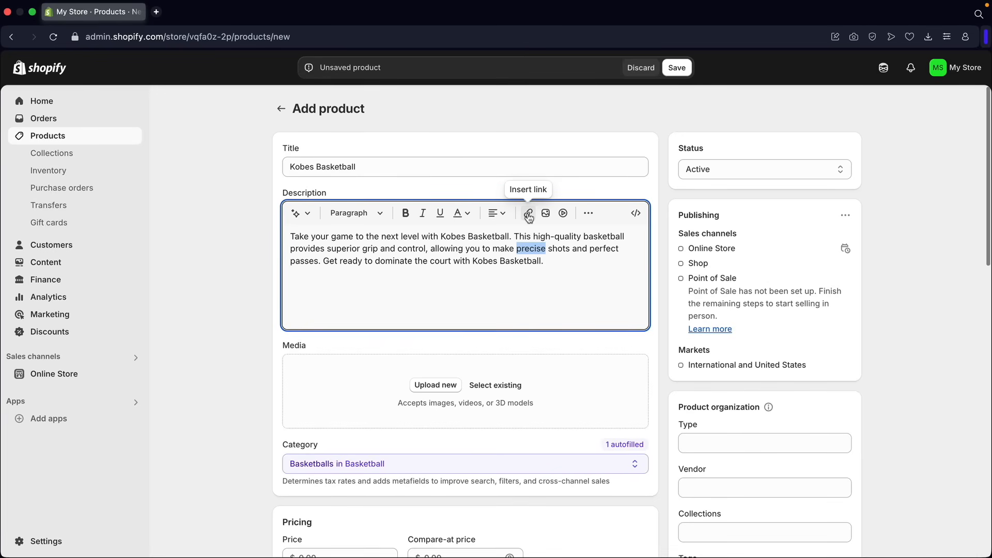
click(552, 263)
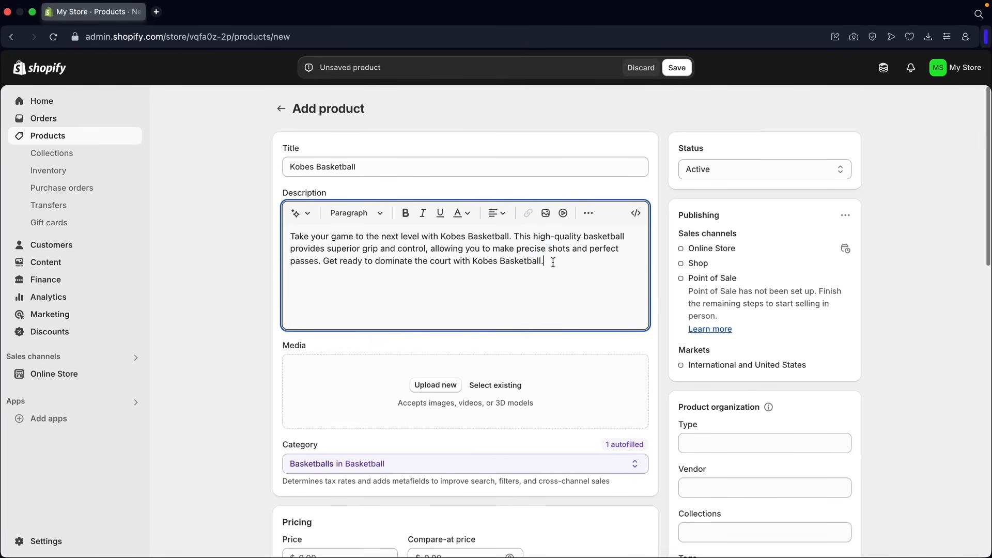
Step: Upload the Generic-Basketball 600x600 PNG from the Images For Shopify folder as the product's media
scroll(261, 287, down, 5)
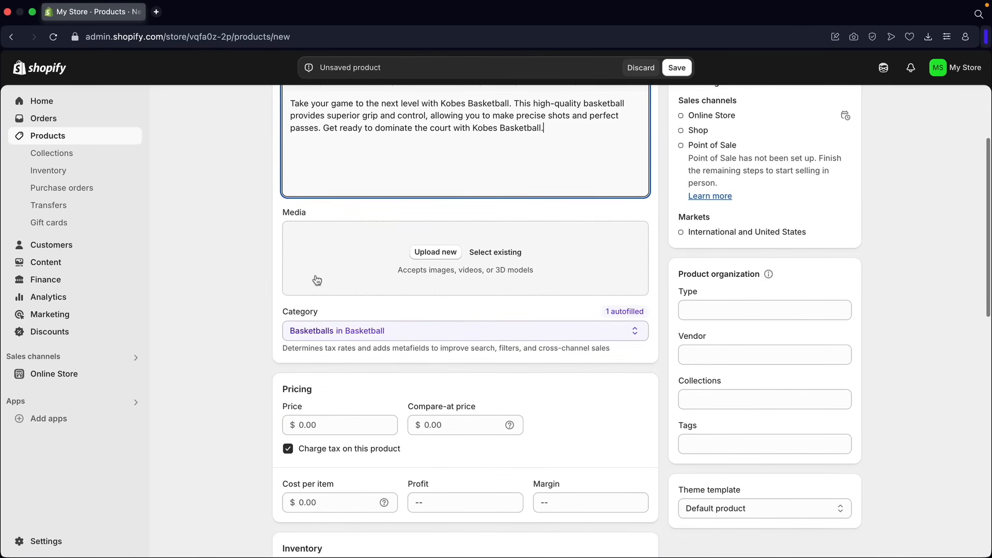
click(444, 252)
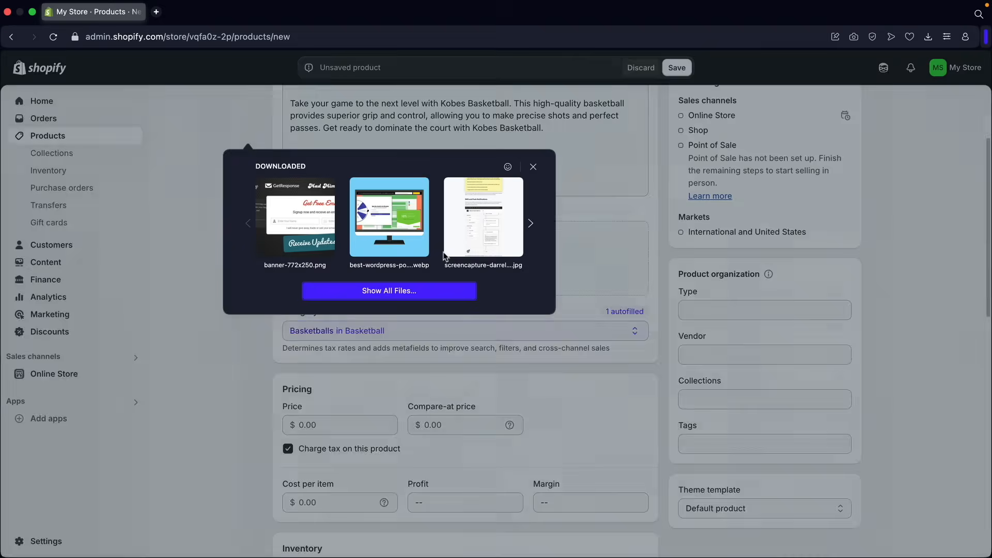
click(370, 287)
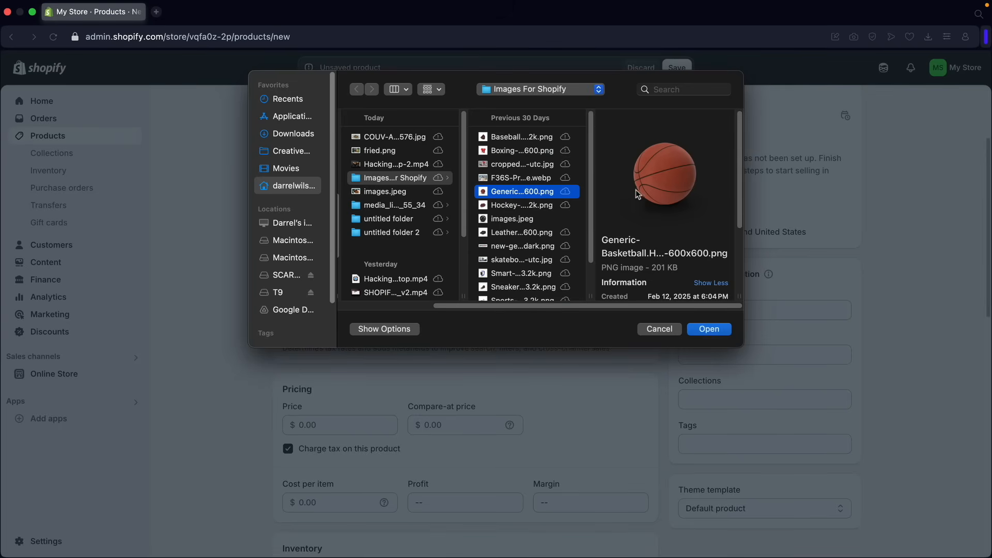
click(708, 329)
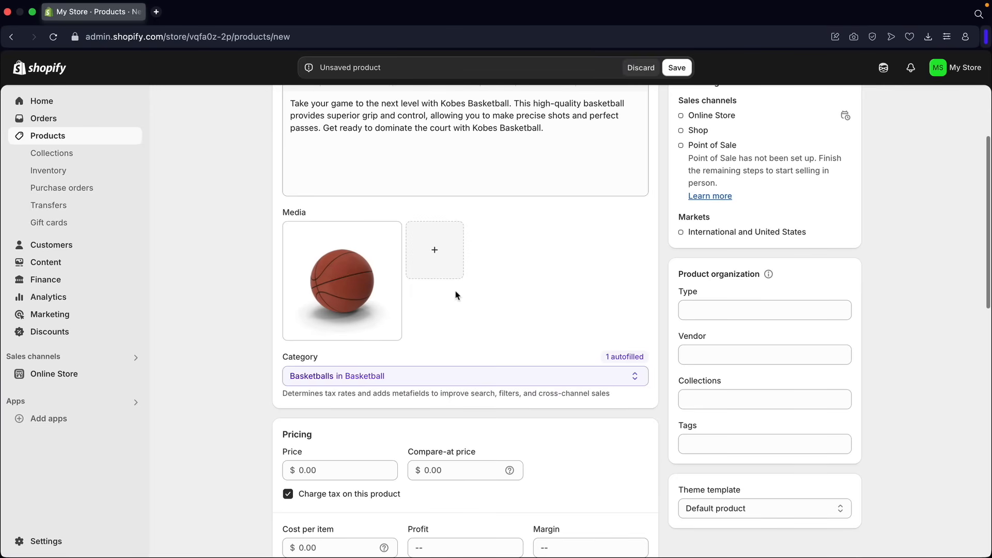
Step: Add the existing cropped-image JPG of the basketball player to the product media, keeping the basketball picture first
mouse_move(365, 290)
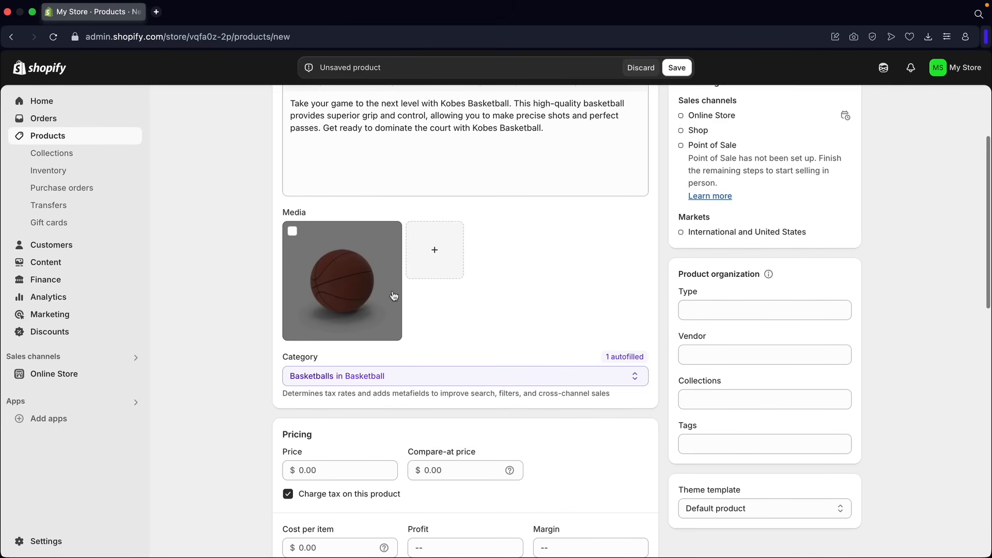
click(437, 252)
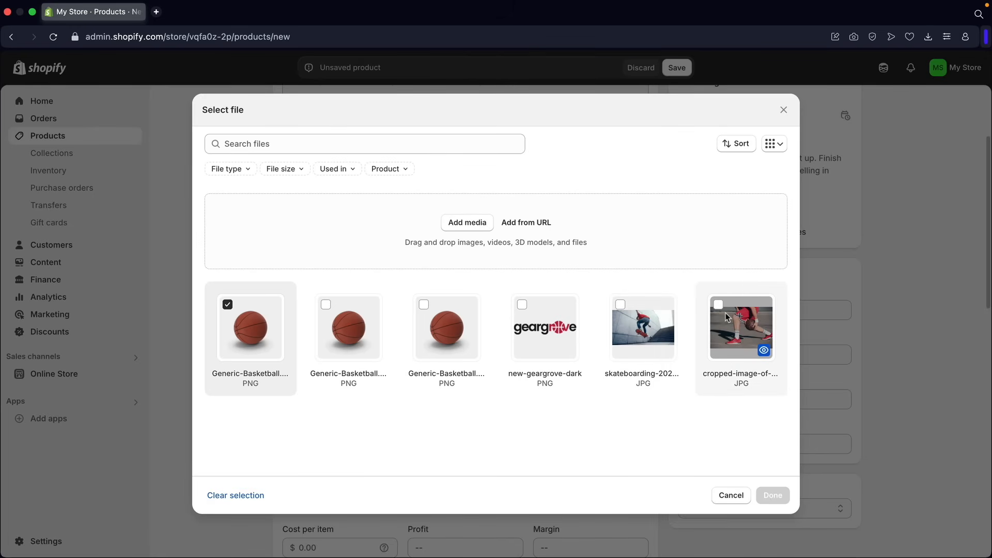
click(730, 330)
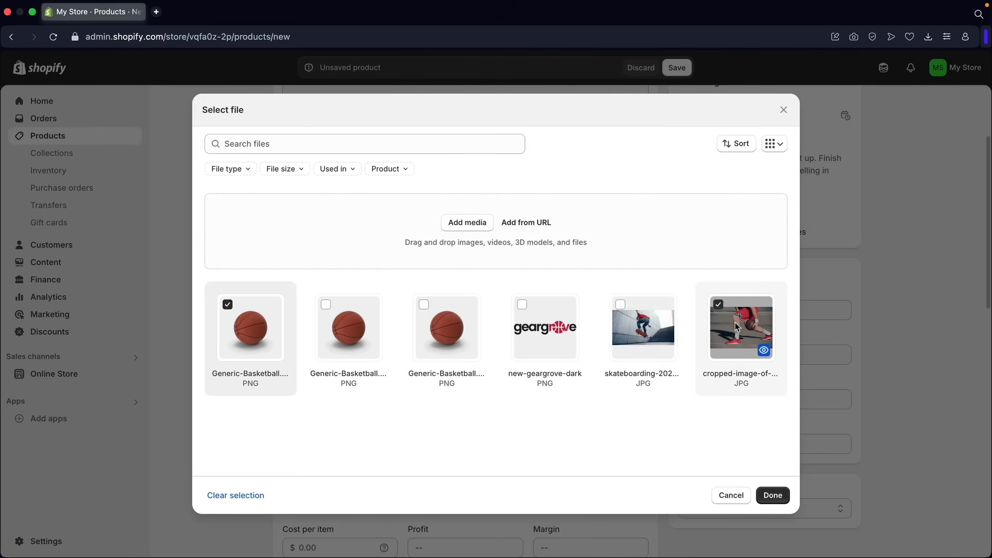
click(772, 494)
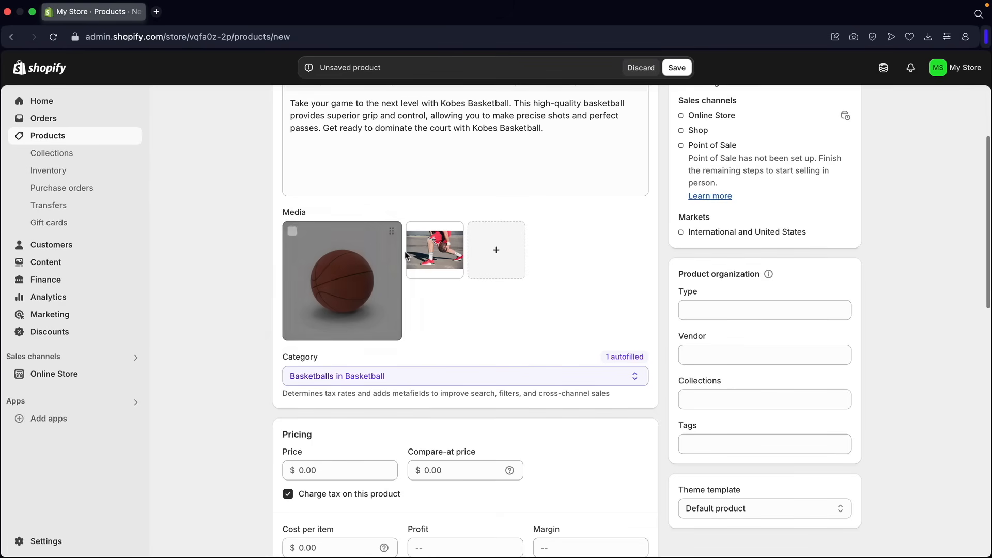
drag(428, 252, 322, 274)
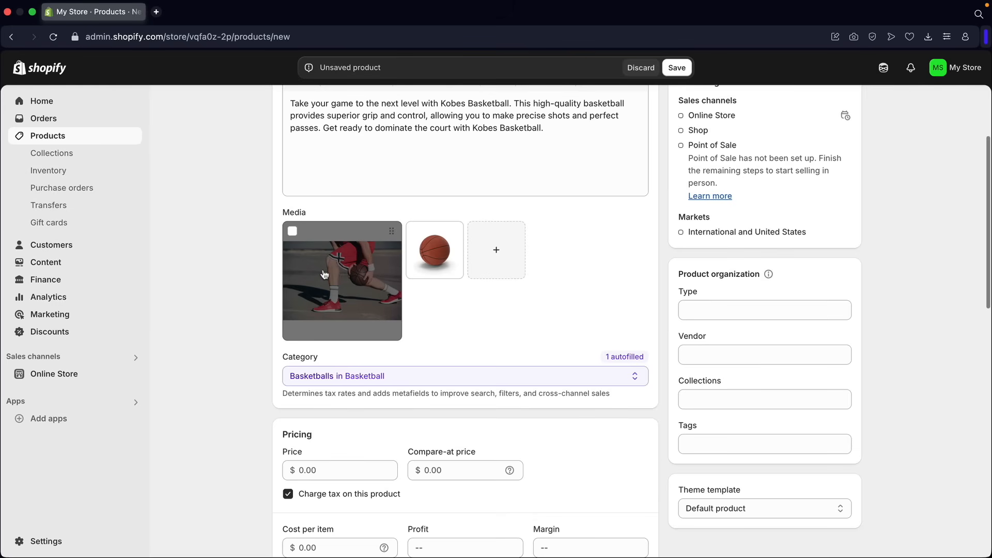
drag(303, 280, 413, 256)
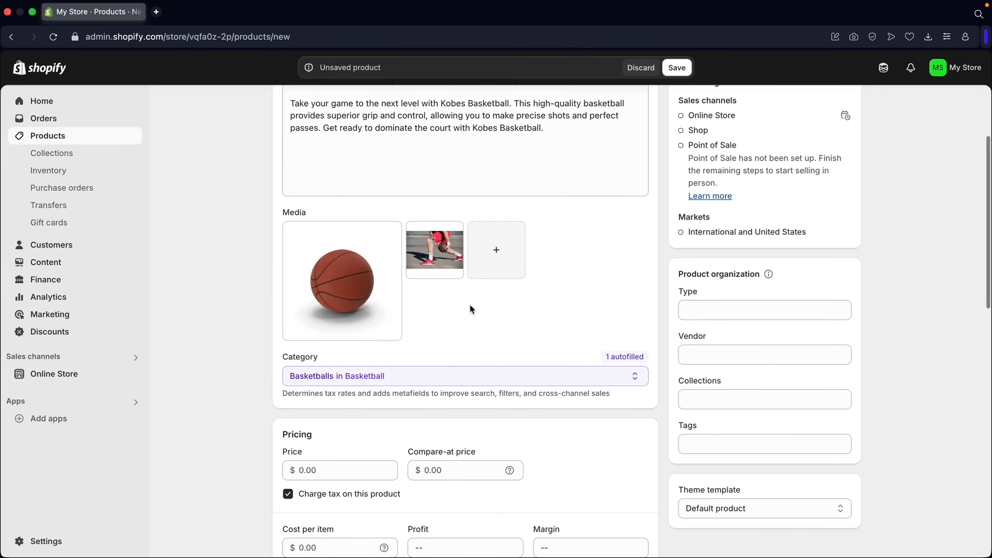
Step: Set the compare-at price to $40 and the price to $25, with tax charged on the product
scroll(471, 306, down, 5)
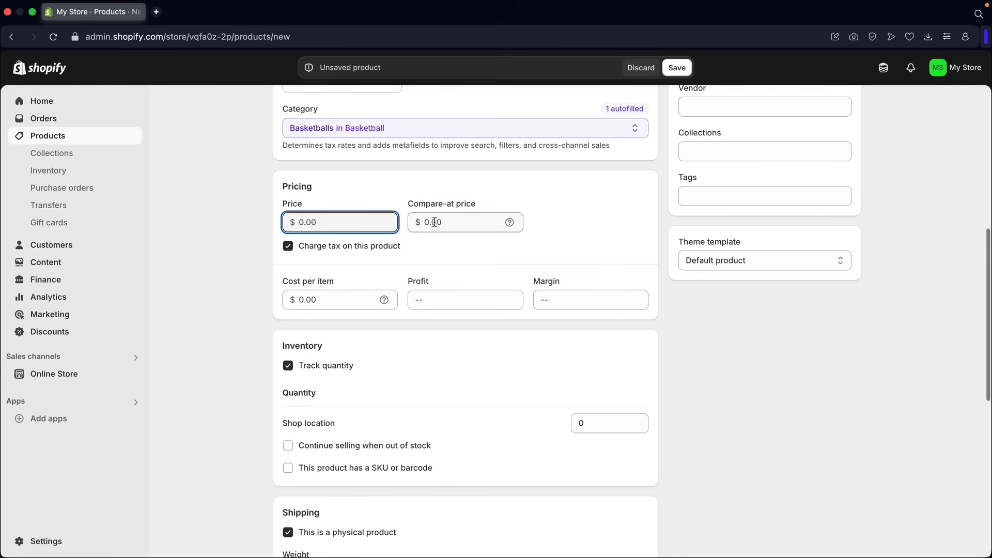
click(437, 222)
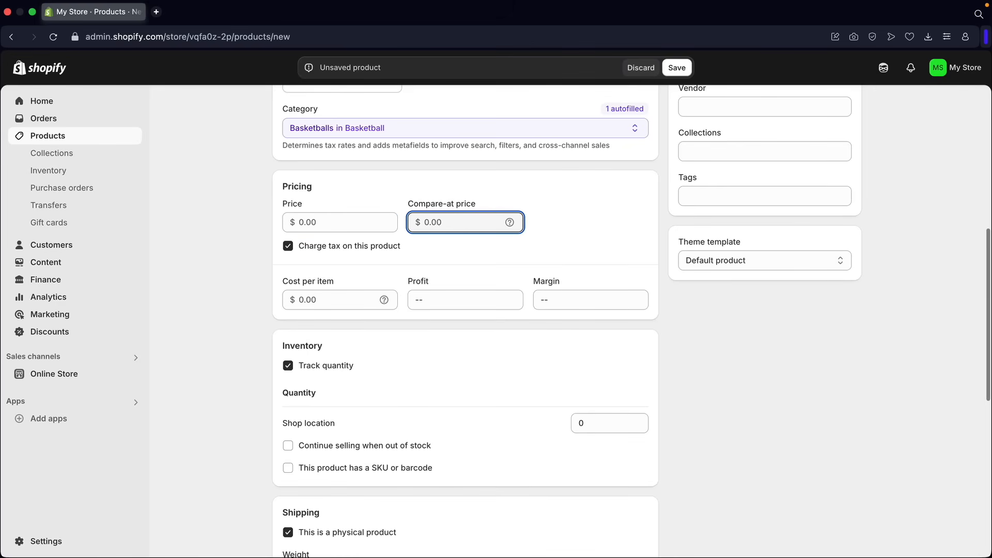
text(40)
click(350, 224)
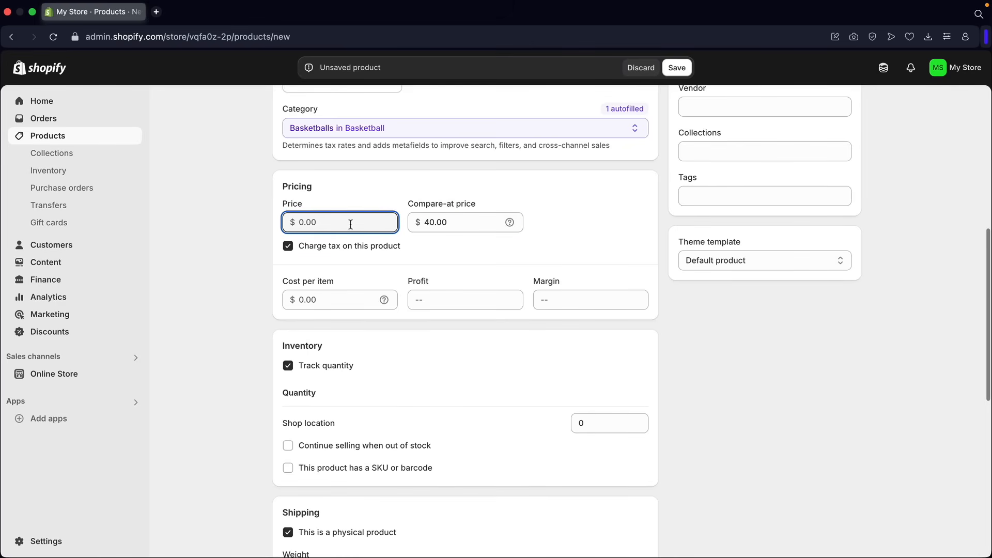
text(25)
click(247, 241)
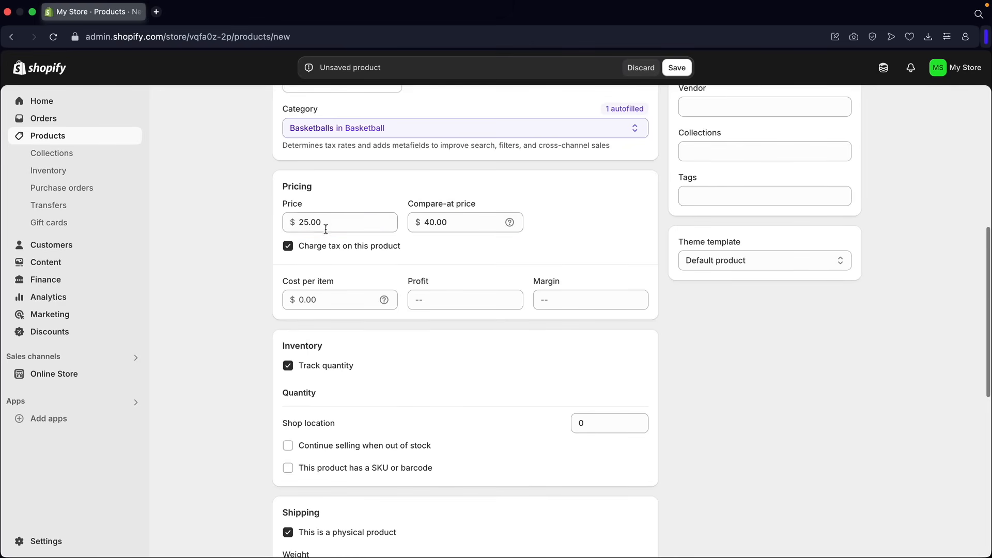
mouse_move(328, 225)
mouse_down()
mouse_move(299, 223)
mouse_move(340, 222)
mouse_up()
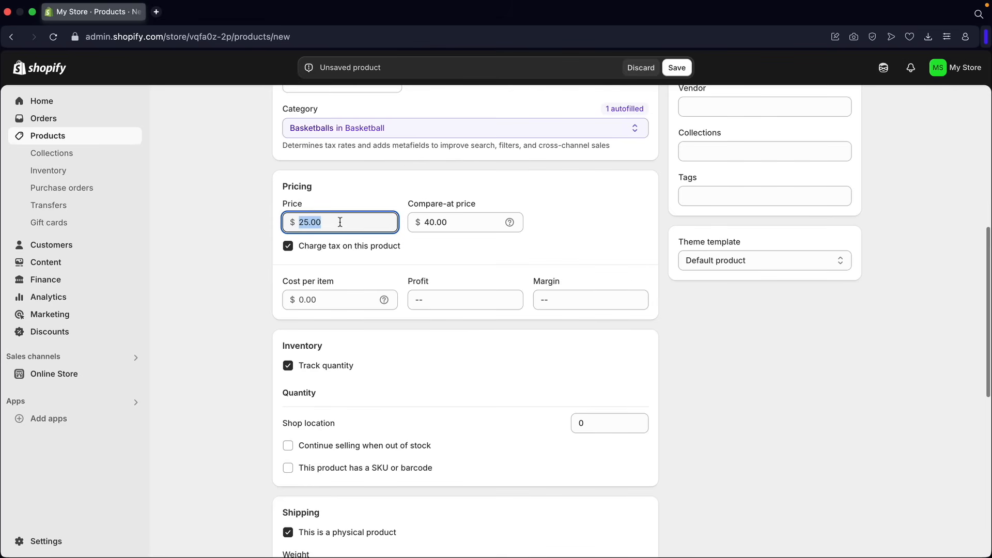
click(287, 247)
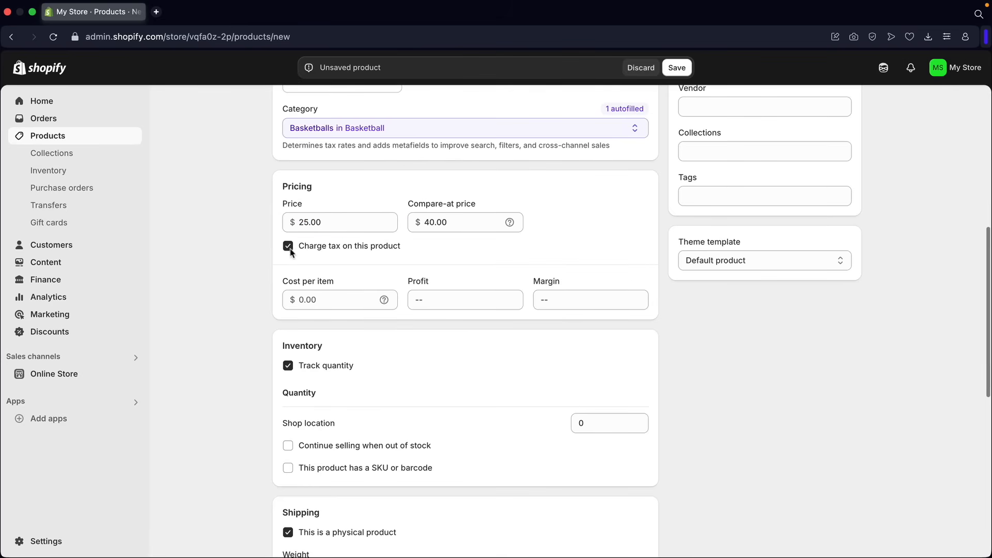
Step: Set the cost per item to $5 and check the calculated profit against the price
scroll(274, 243, down, 2)
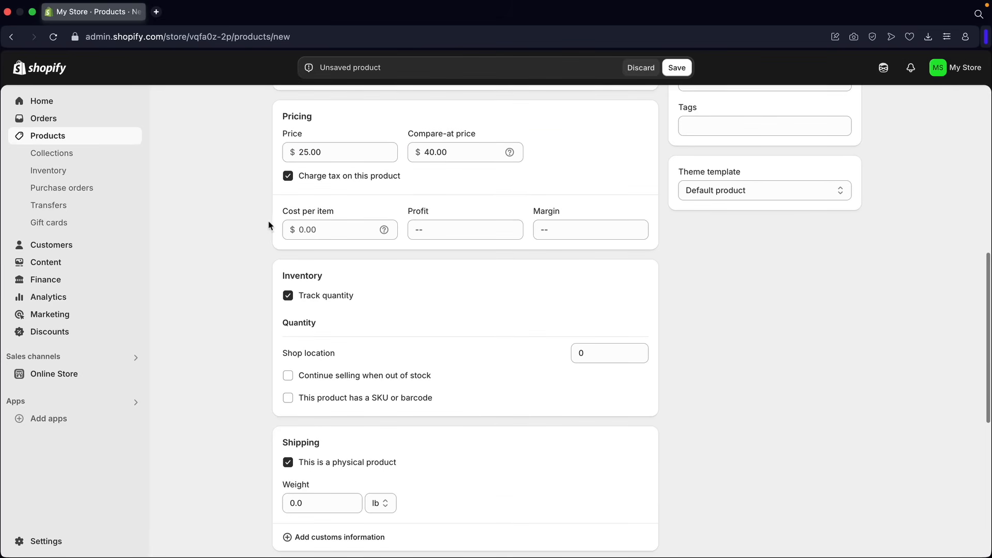
click(324, 230)
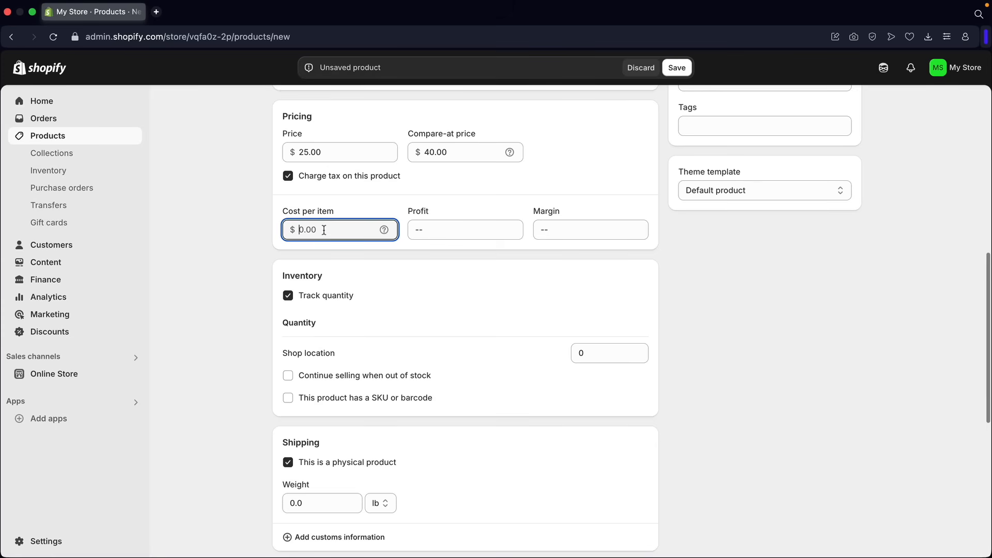
text(5)
drag(321, 233, 291, 233)
click(296, 150)
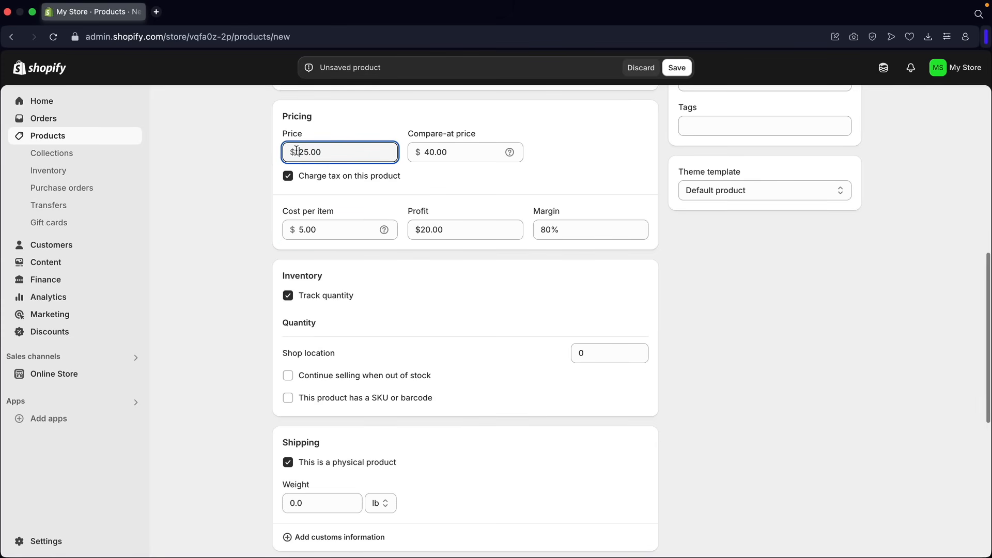
drag(297, 150, 338, 152)
drag(460, 230, 414, 230)
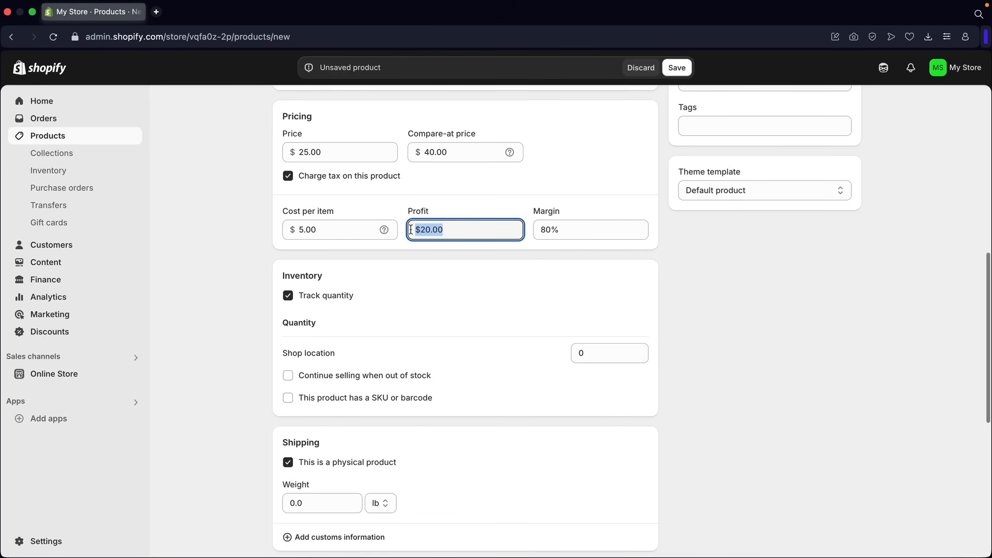
Step: Keep quantity tracking on with 10 units at the shop location and allow selling to continue when out of stock
scroll(467, 263, down, 2)
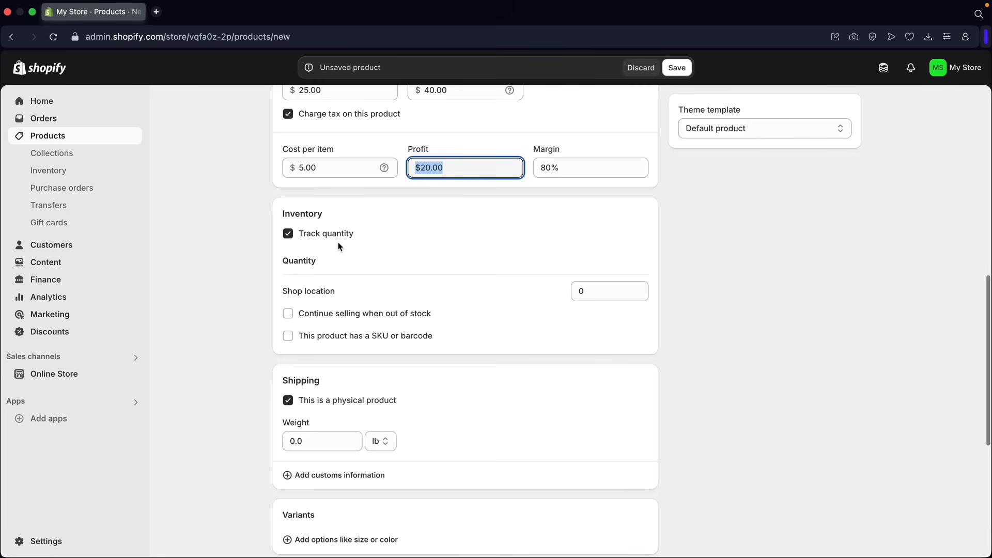
click(289, 235)
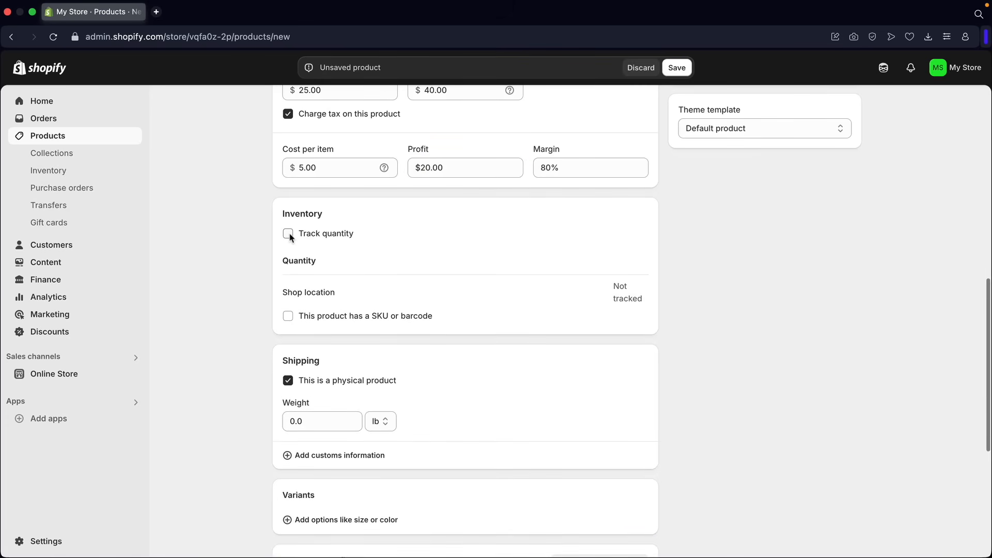
click(289, 235)
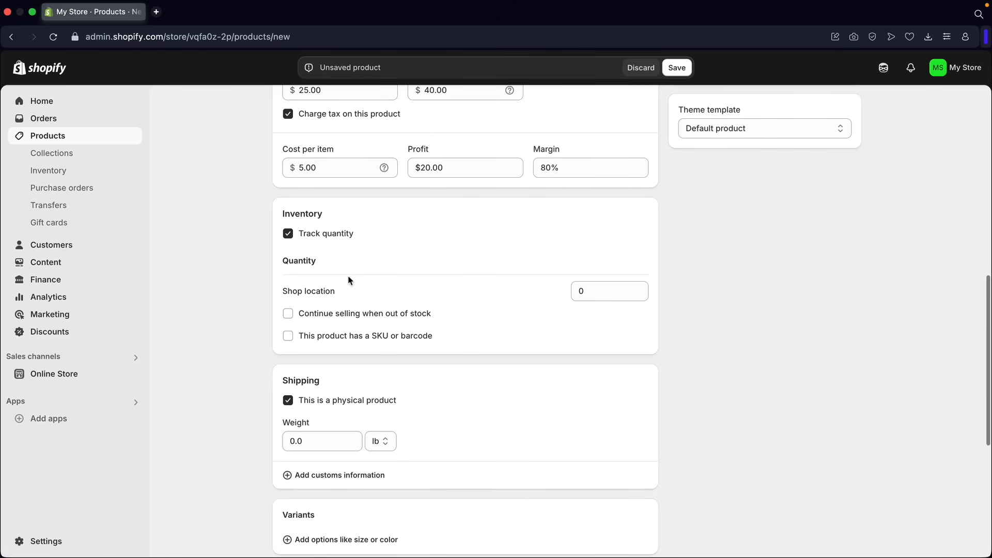
click(580, 291)
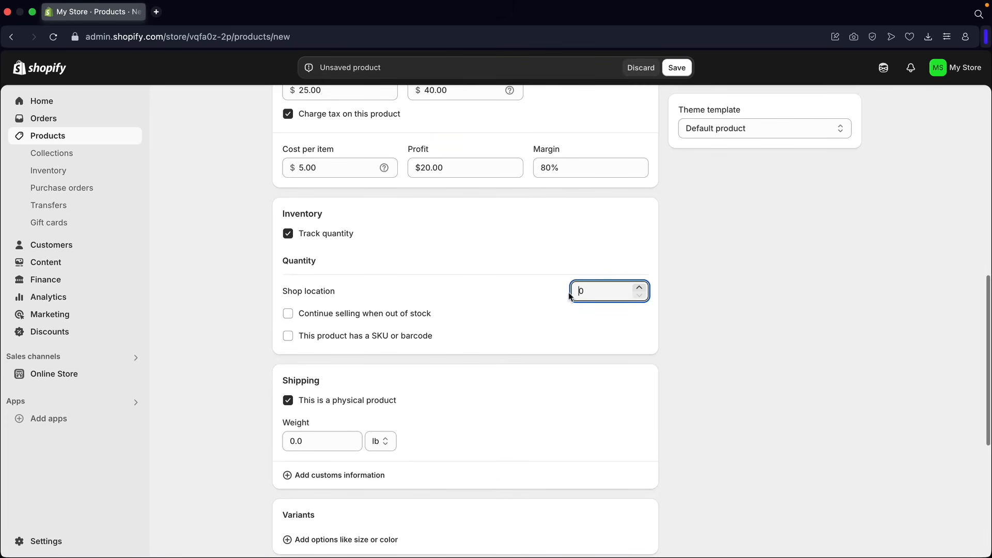
text(1)
click(287, 314)
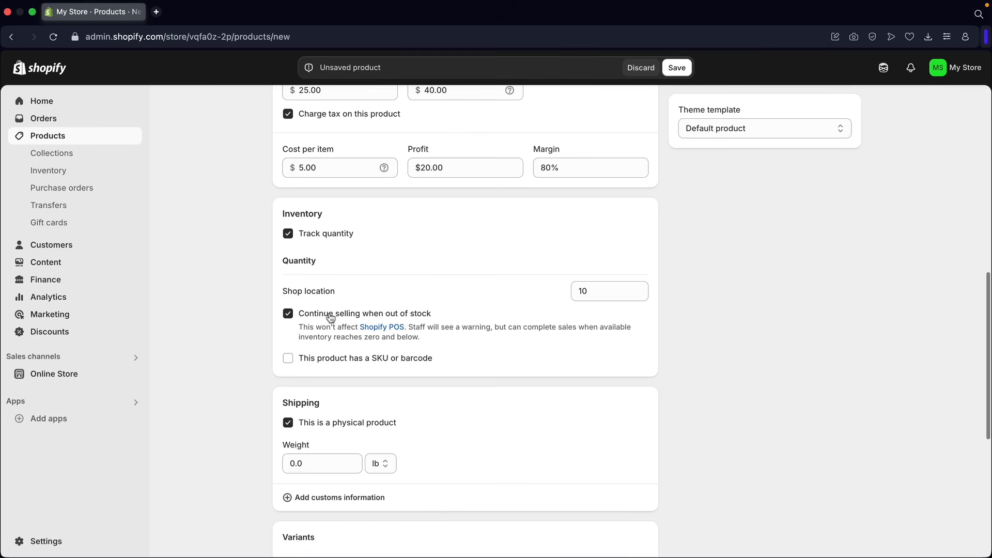
click(288, 314)
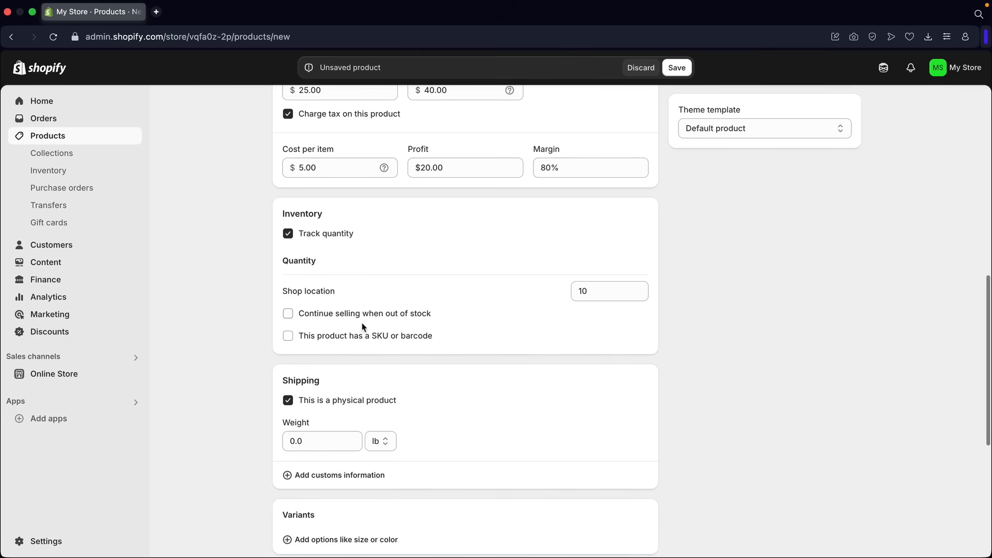
click(287, 314)
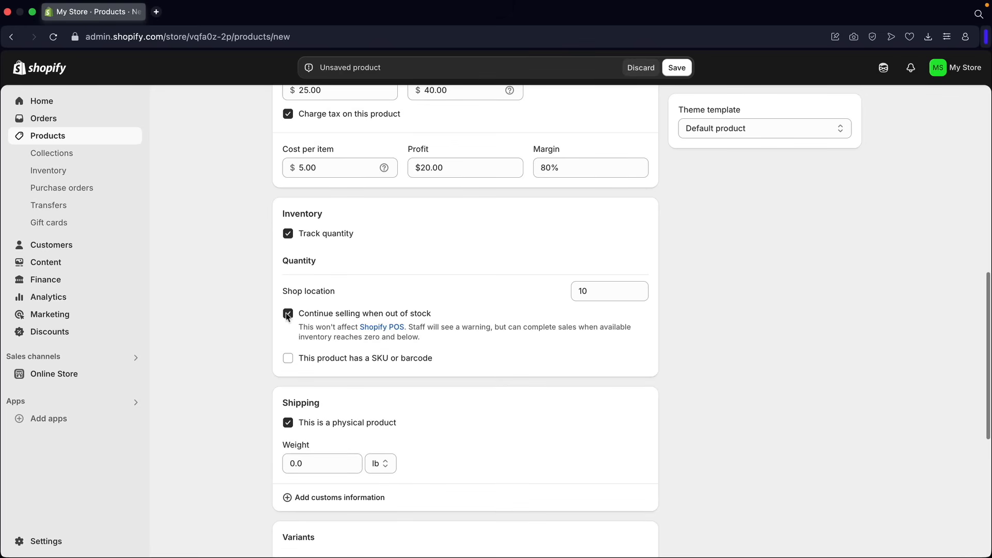
Step: Mark the product as having a SKU or barcode, leaving both codes empty
click(288, 358)
scroll(321, 348, down, 3)
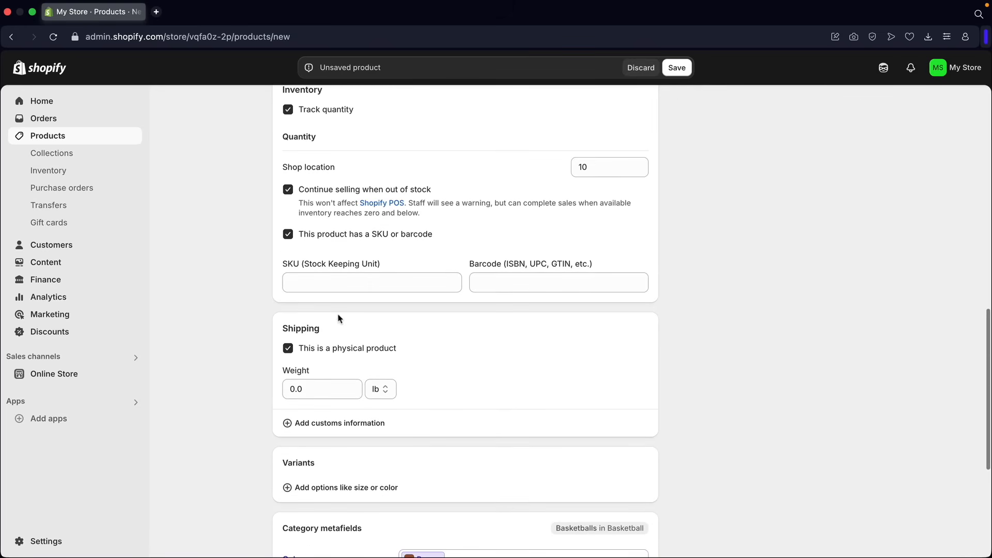
click(337, 281)
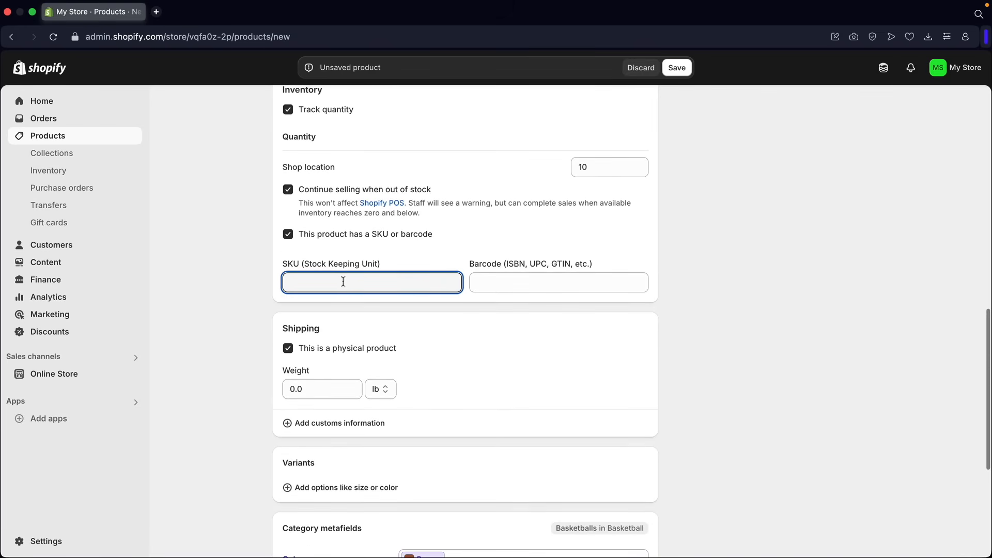
click(516, 283)
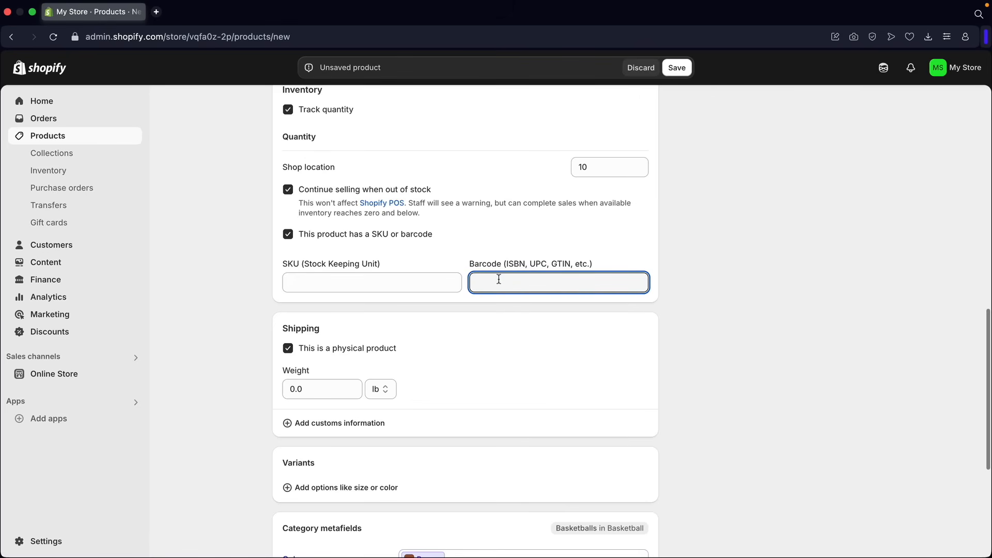
click(372, 281)
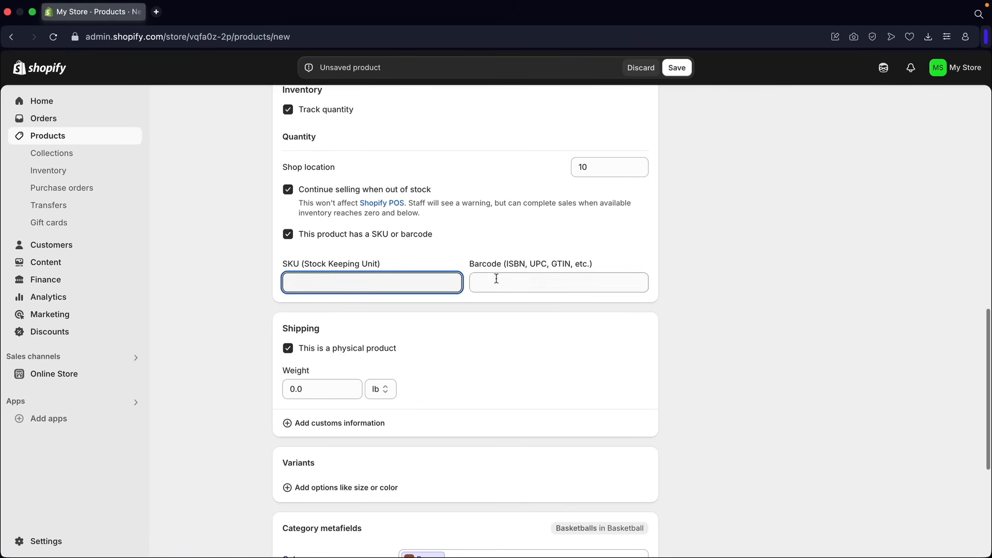
click(496, 277)
click(387, 284)
Step: Set the shipping weight to 2 lb and open the customs information for the product
scroll(386, 289, down, 3)
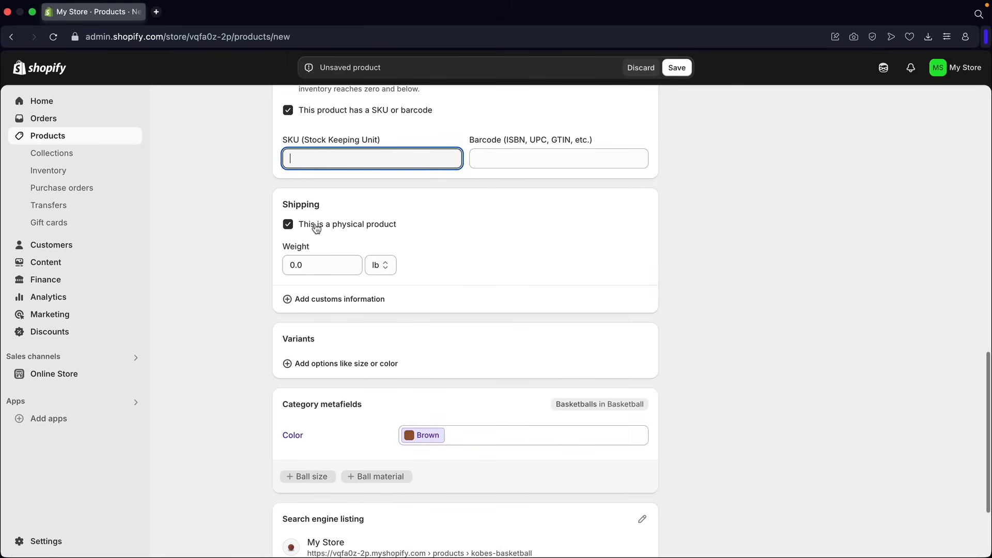
click(325, 266)
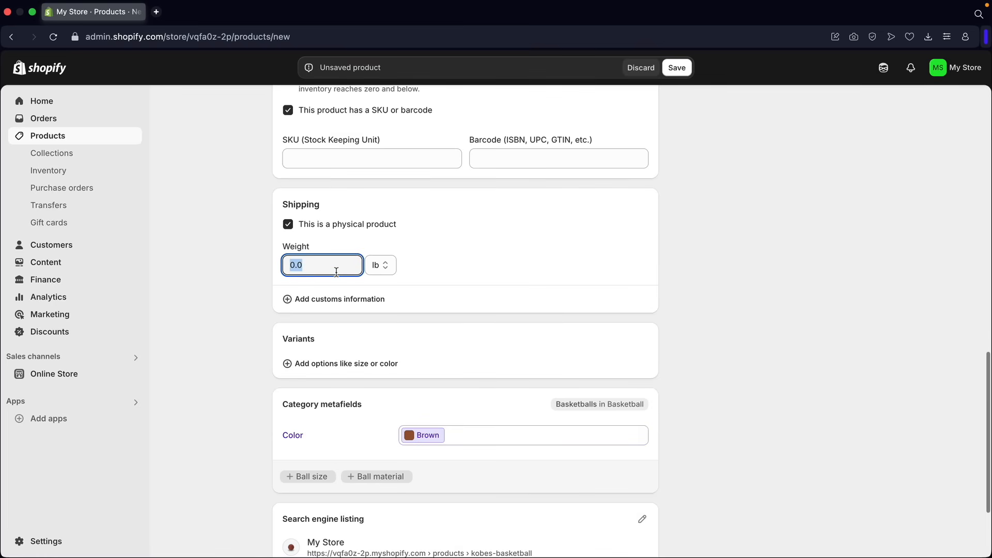
text(2)
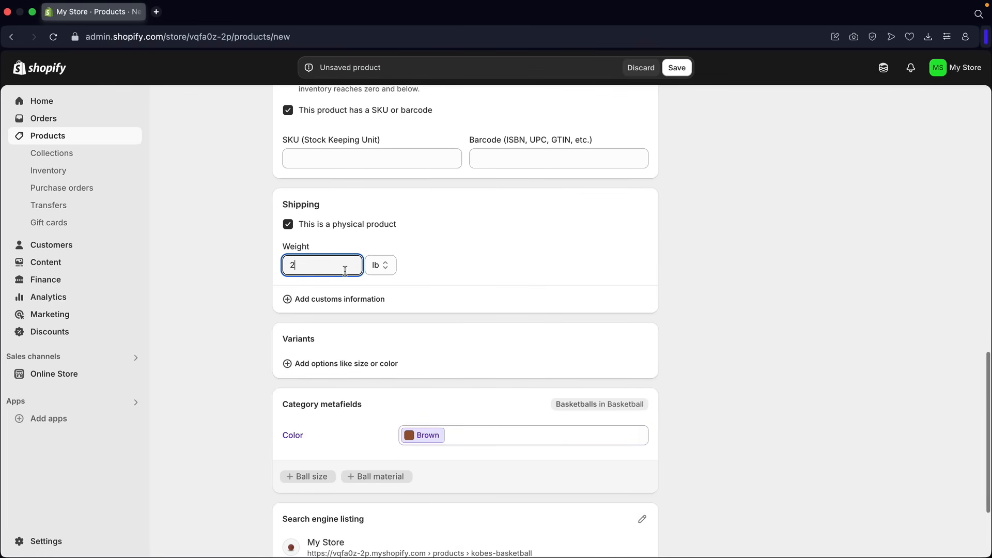
click(339, 302)
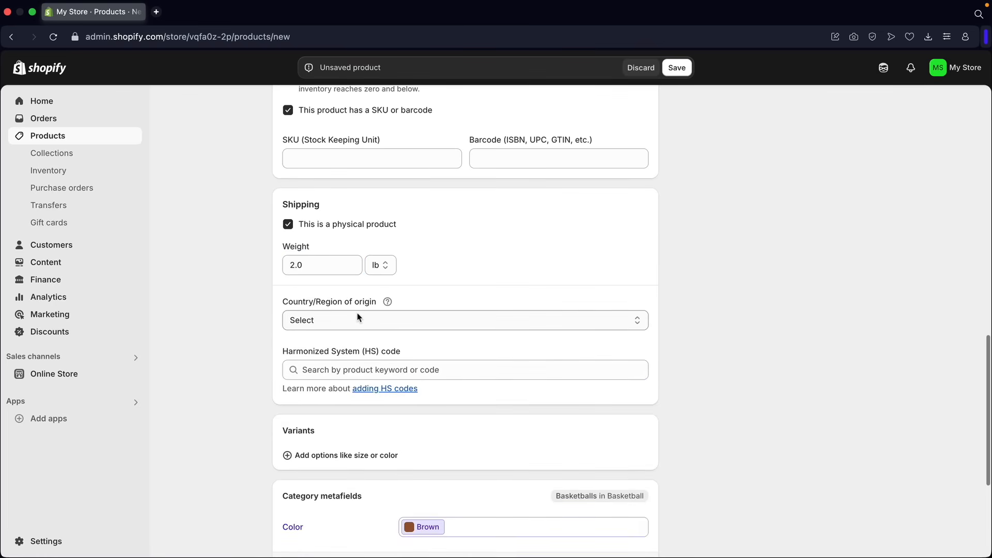
Step: Set the product's country/region of origin to United States in the shipping details
click(365, 324)
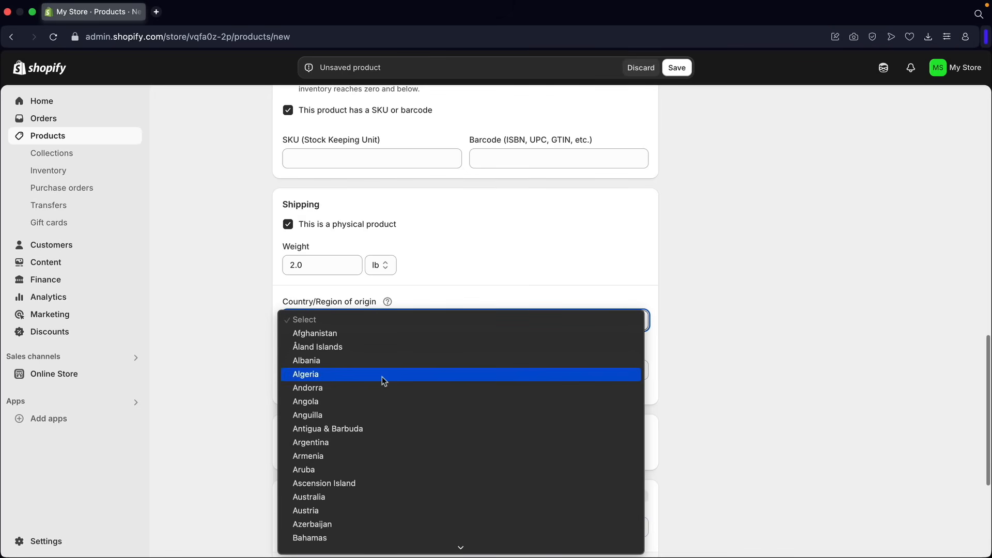
scroll(382, 377, down, 20)
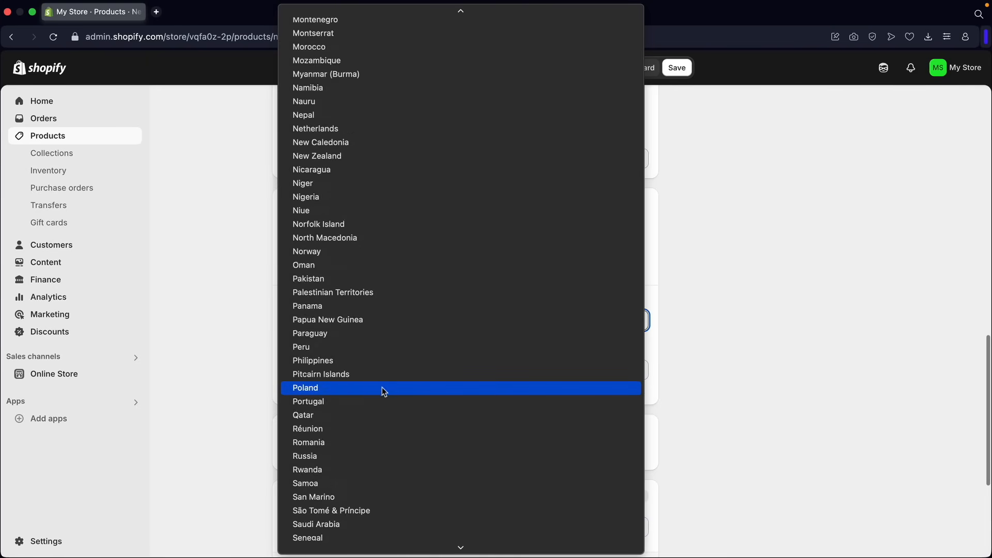
scroll(383, 389, down, 10)
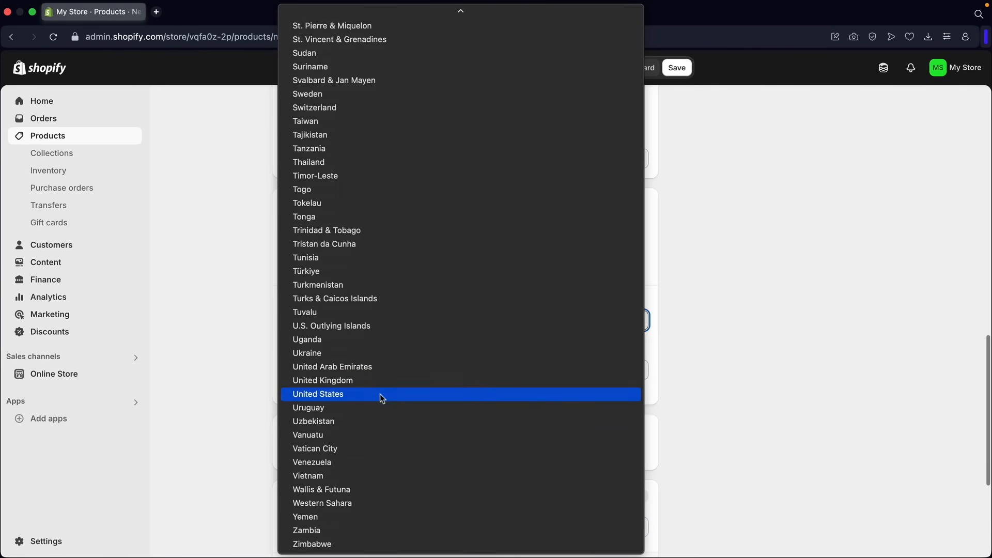
click(380, 393)
Step: Add a Color variant option with Brown and Black as its values
scroll(262, 235, down, 3)
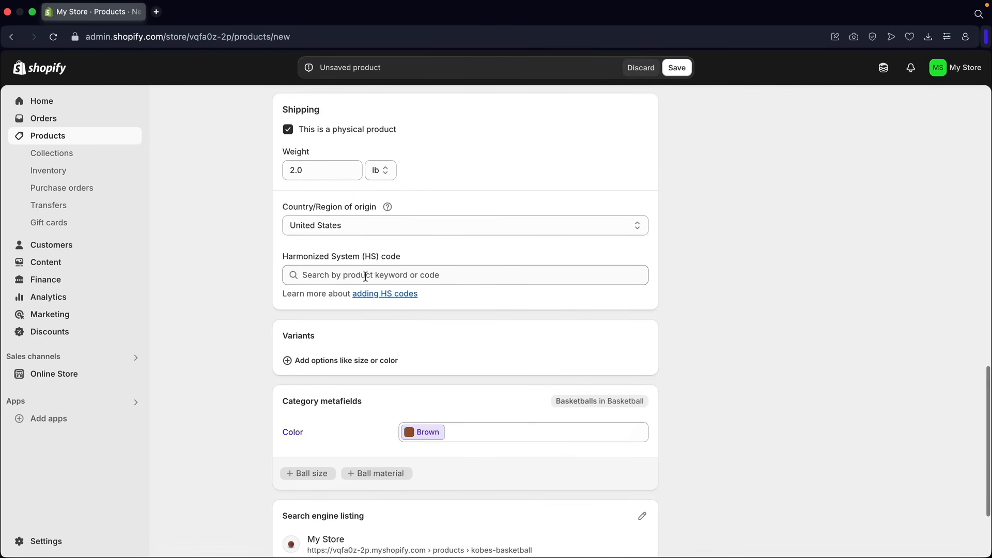
scroll(365, 276, down, 3)
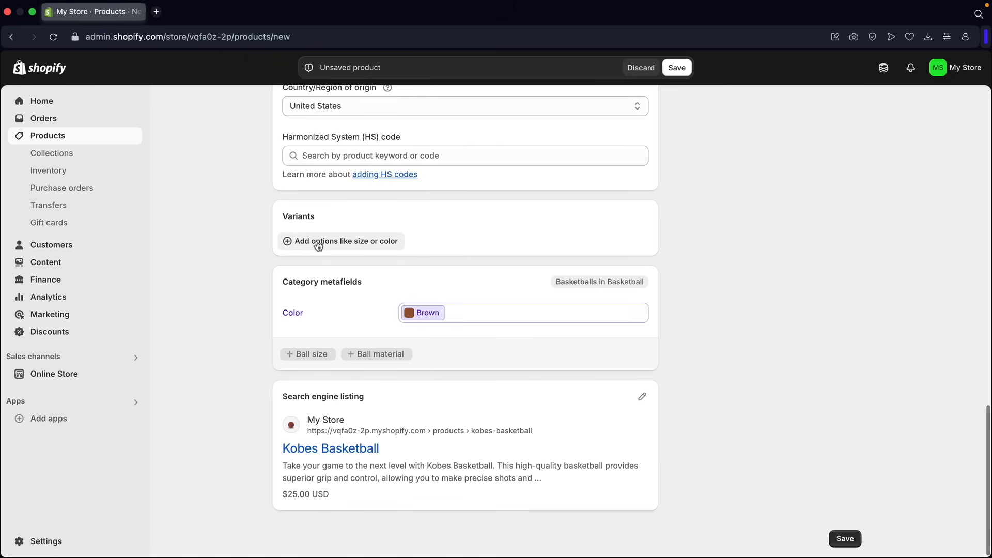
click(317, 246)
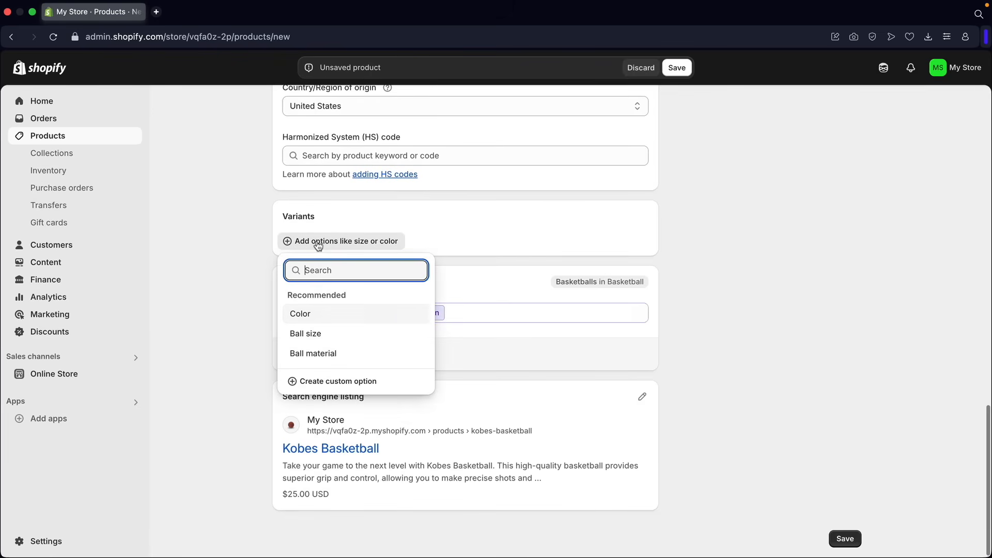
click(311, 317)
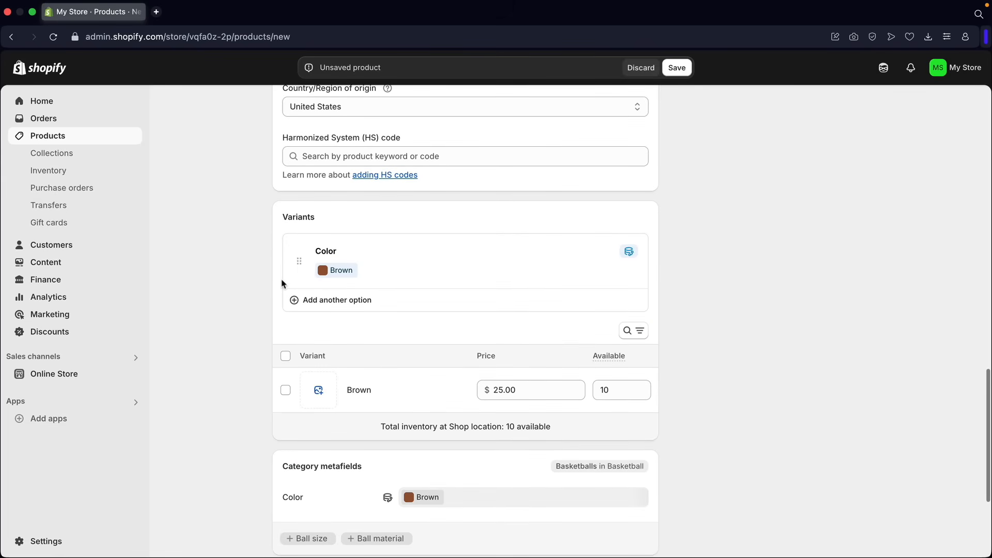
click(328, 251)
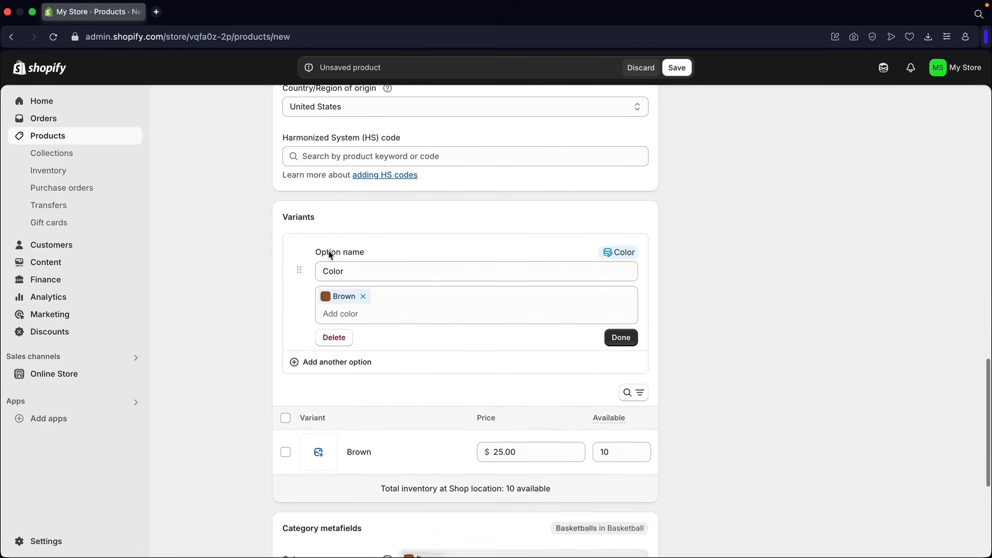
click(377, 312)
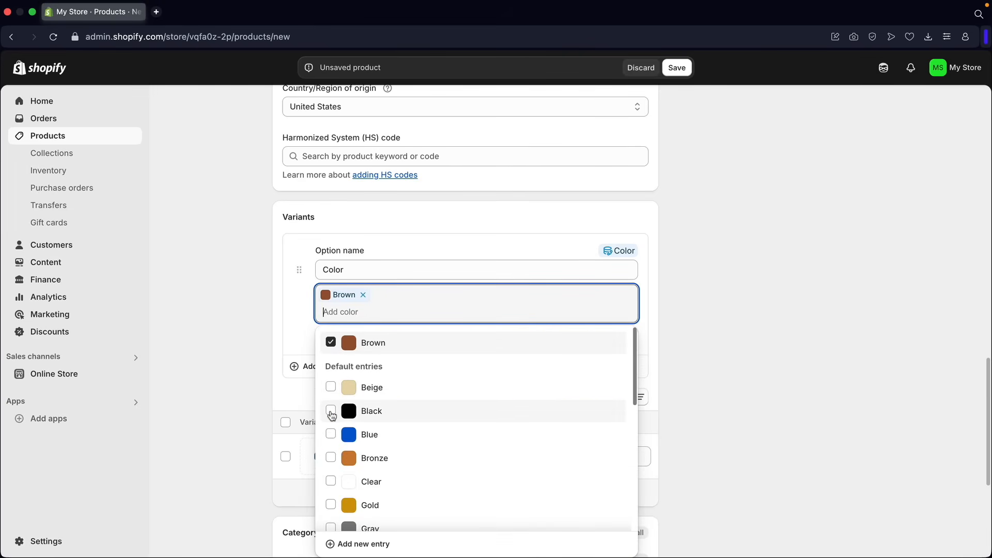
click(331, 412)
click(715, 336)
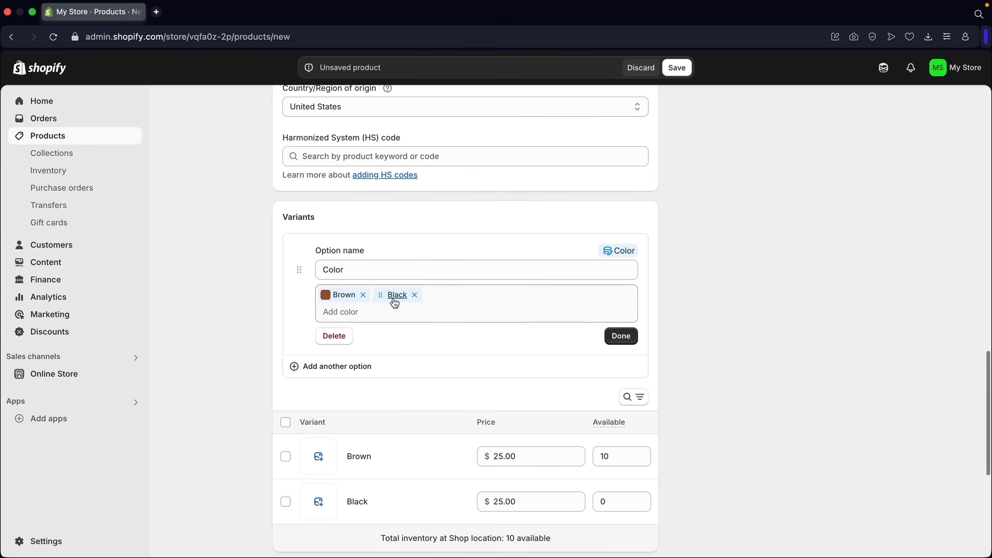
click(625, 336)
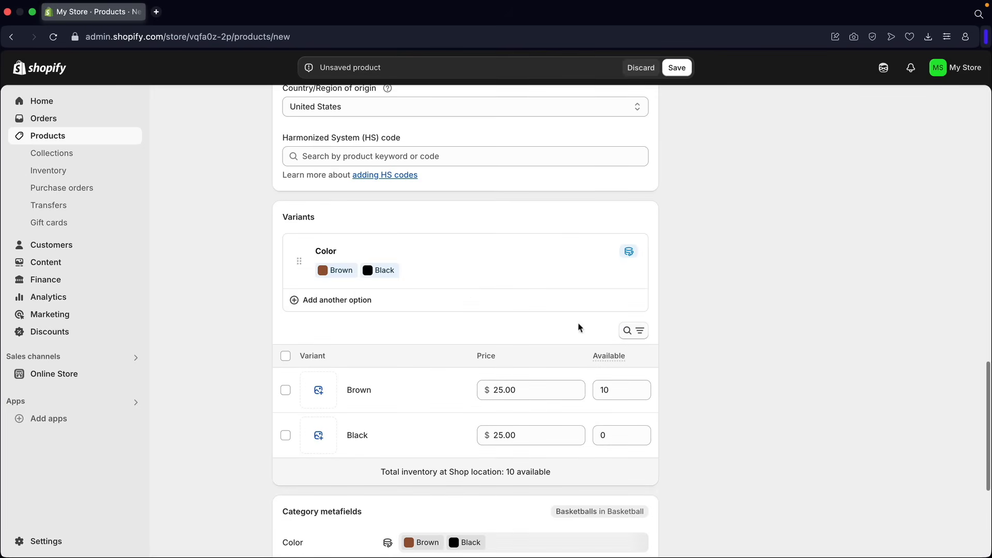
Step: Assign the Generic-Basketball image to the Brown variant, keeping its price at $25.00 and its quantity at 10
scroll(427, 288, down, 3)
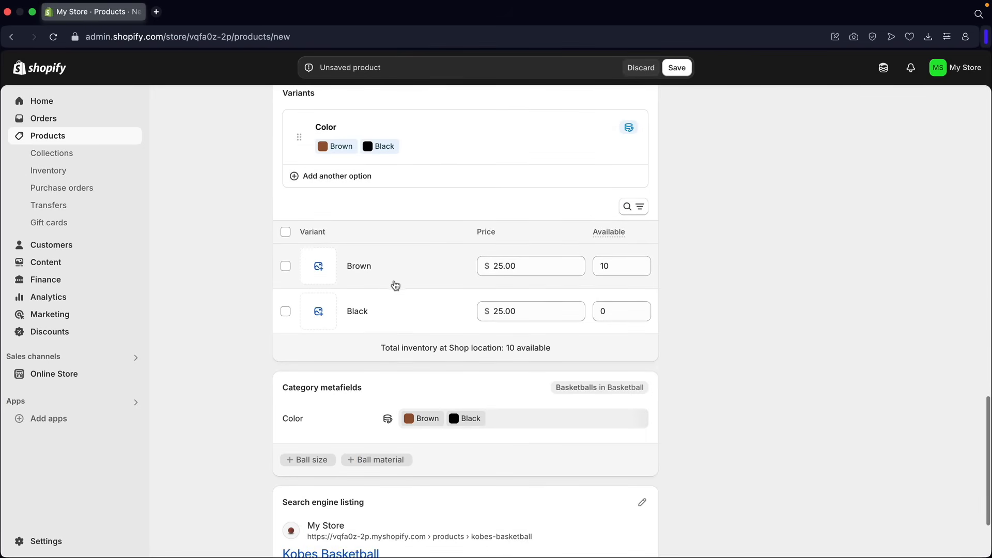
click(320, 272)
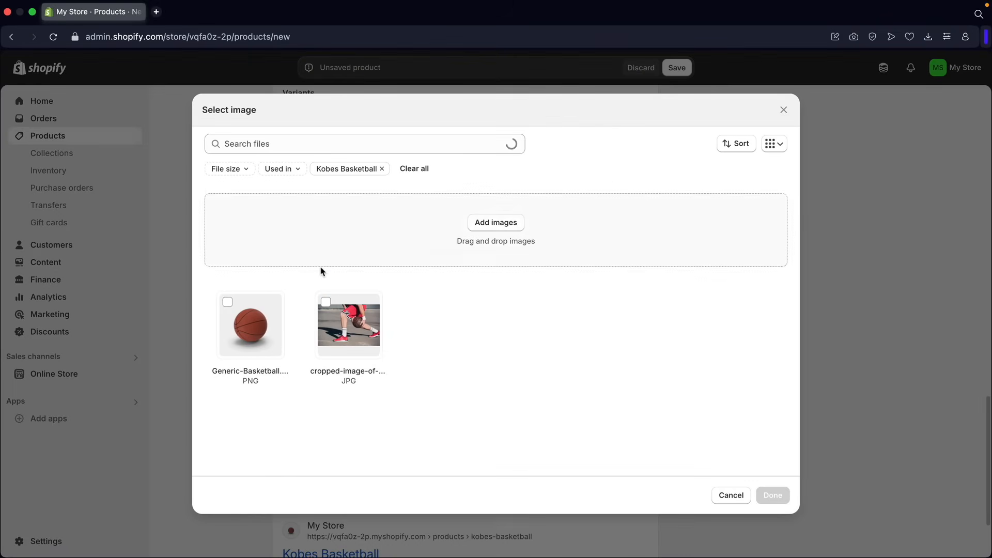
click(281, 307)
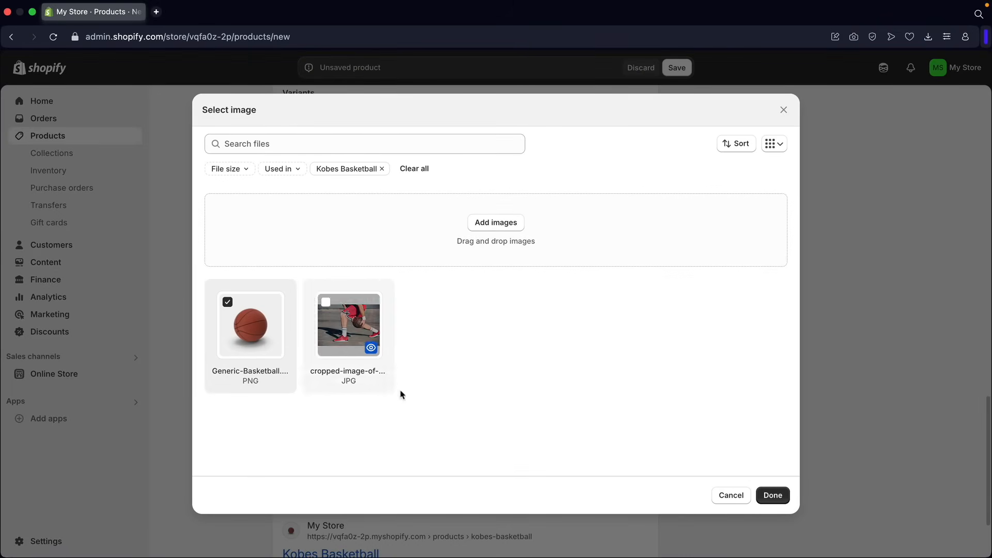
click(772, 495)
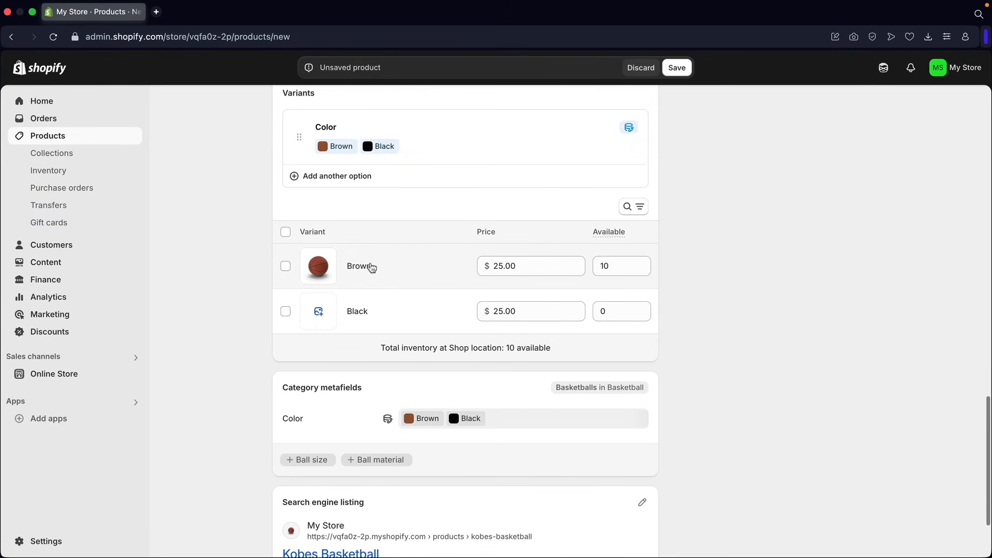
mouse_move(527, 267)
mouse_down()
mouse_move(498, 267)
mouse_move(517, 267)
mouse_up()
double_click(616, 268)
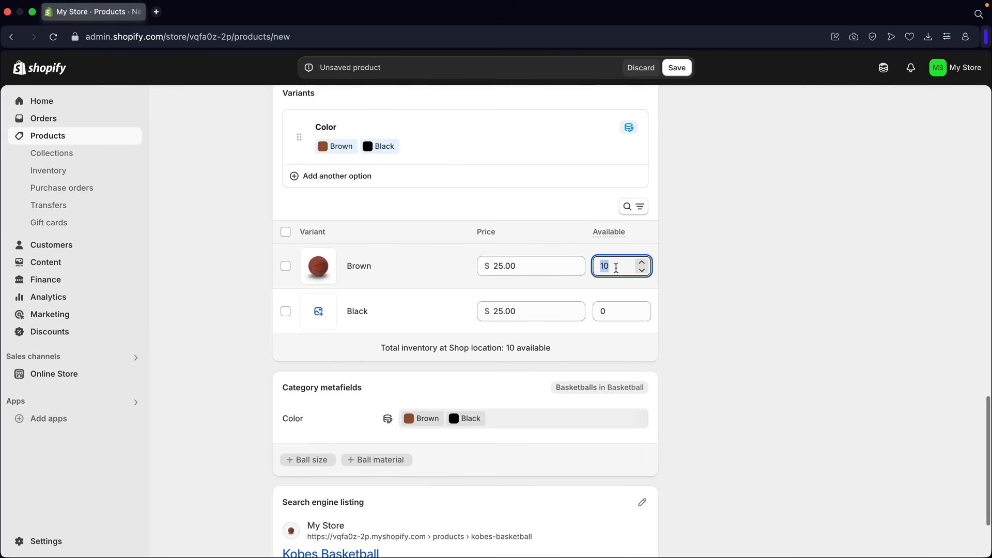
Step: Upload images.jpeg as the Black variant's image and set that variant to $40.00 with 5 units available
click(319, 317)
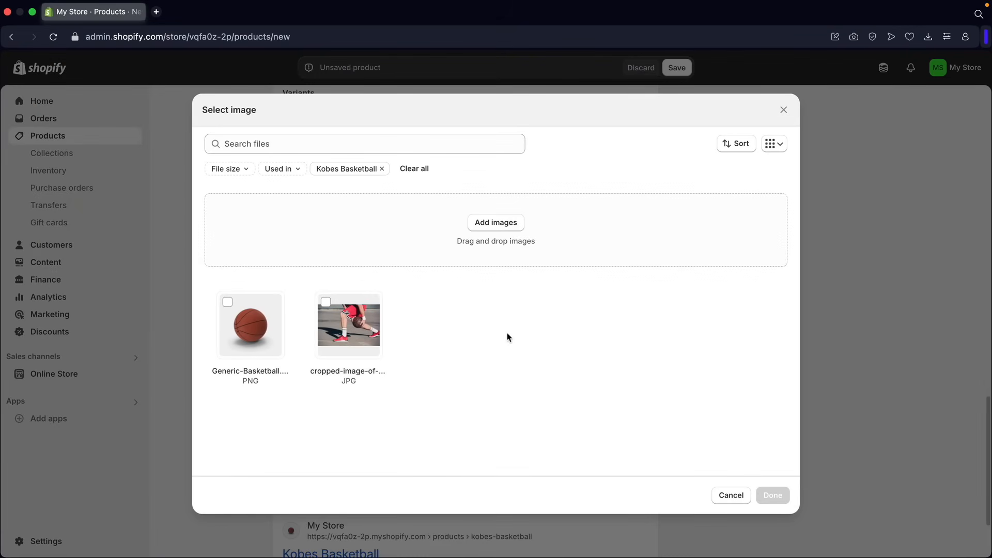
click(510, 225)
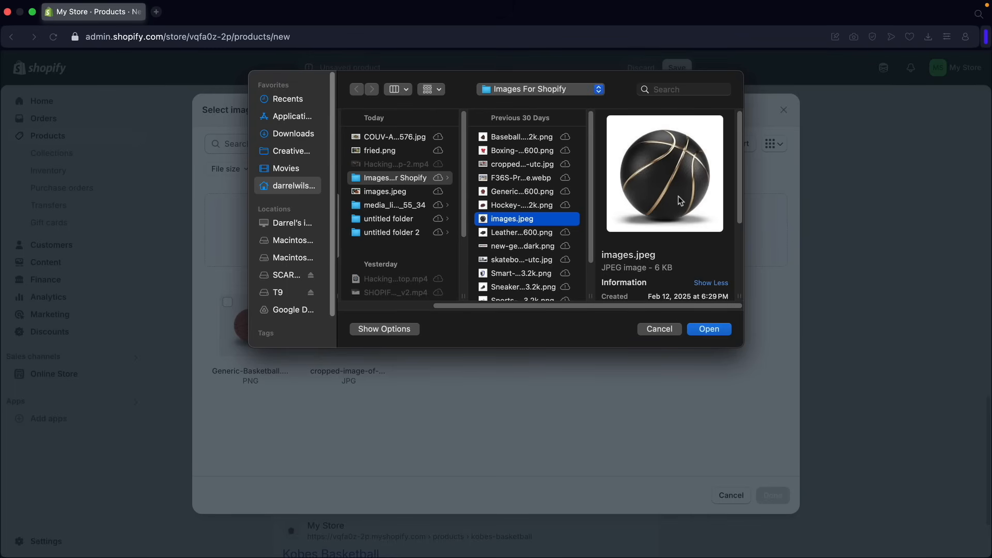
click(709, 329)
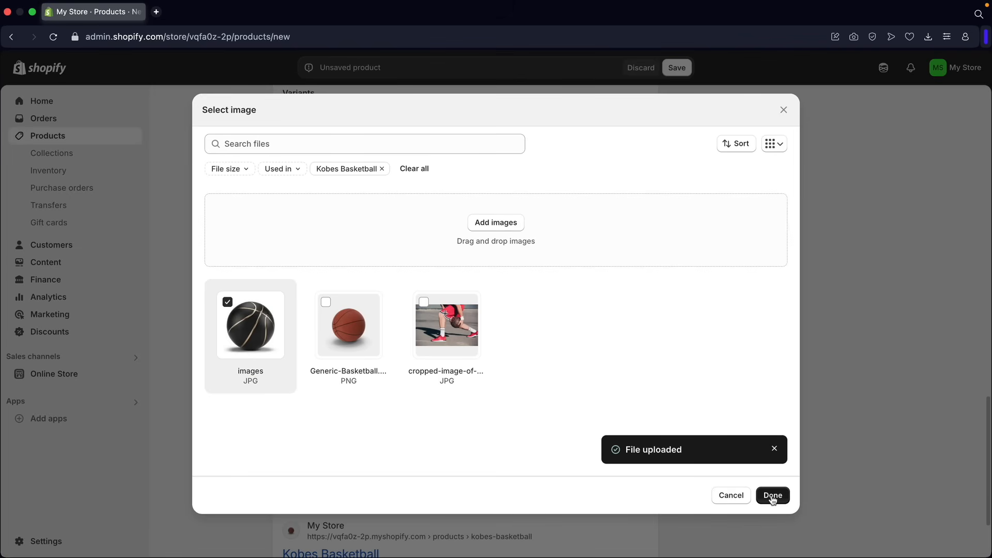
click(771, 495)
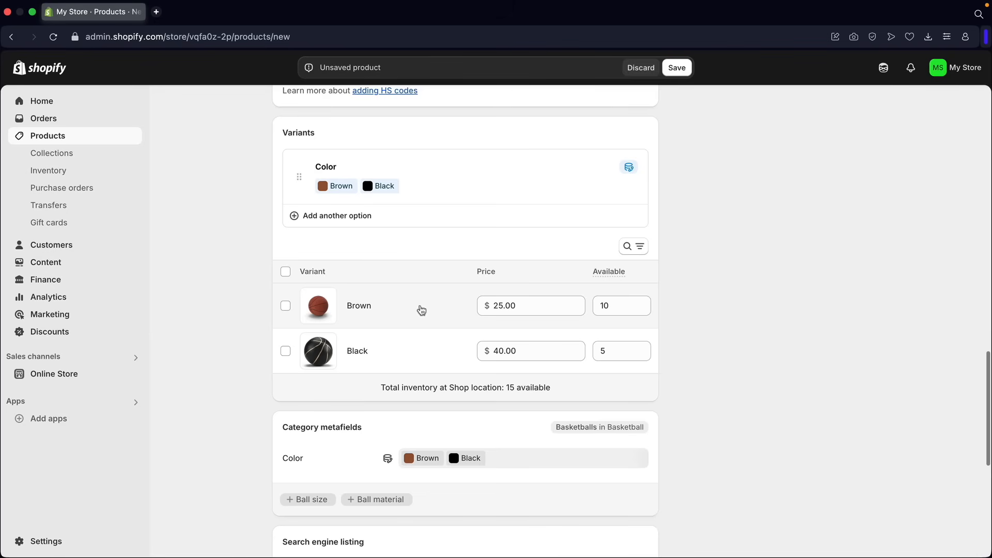
Step: Add Ball size as a second variant option and look at the form for a custom size entry without creating one
click(333, 219)
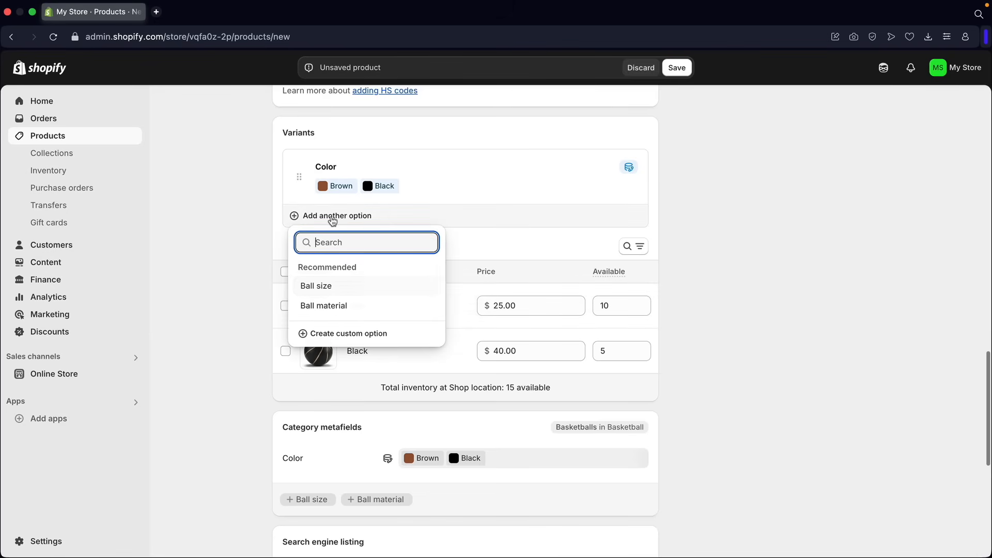
click(321, 287)
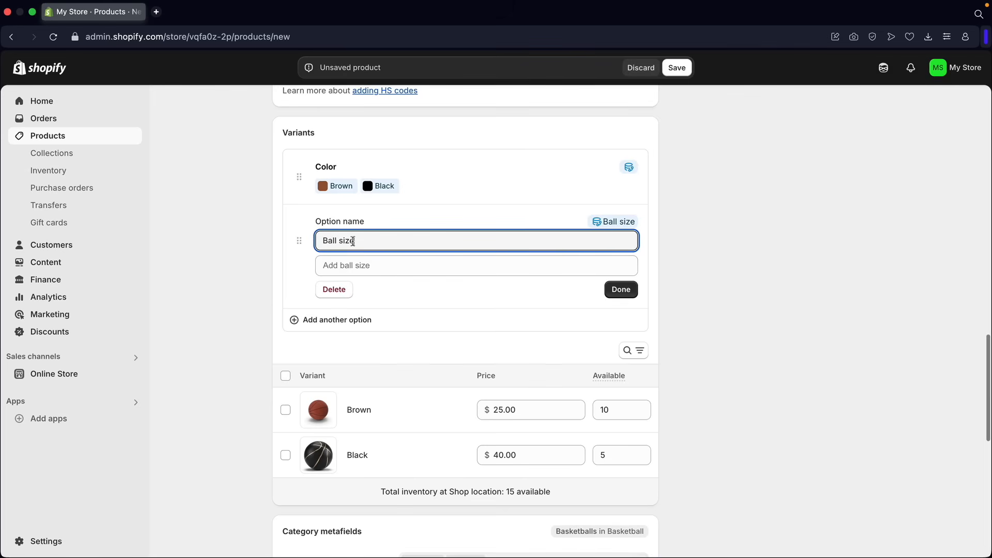
mouse_move(368, 244)
mouse_down()
mouse_move(322, 241)
mouse_move(367, 243)
mouse_up()
click(388, 266)
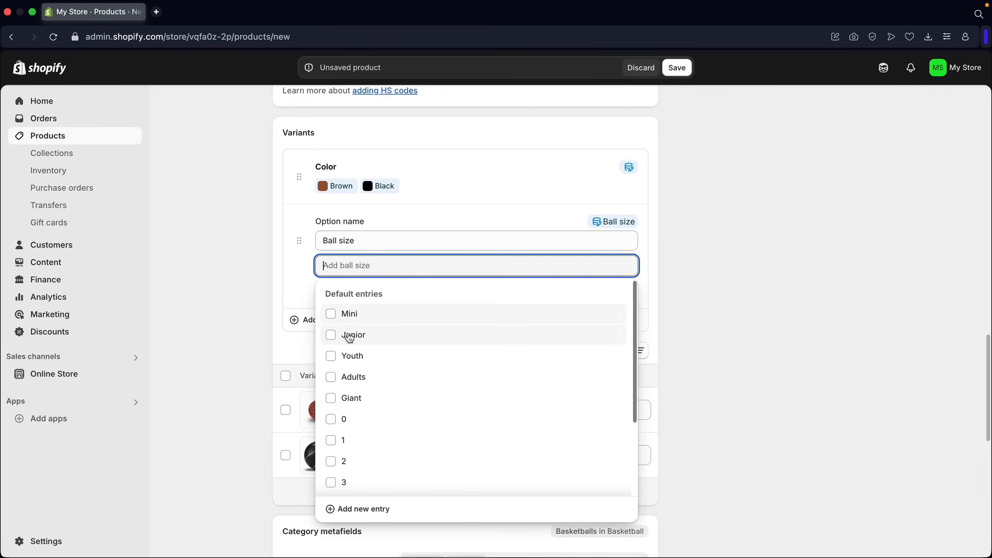
scroll(354, 363, down, 3)
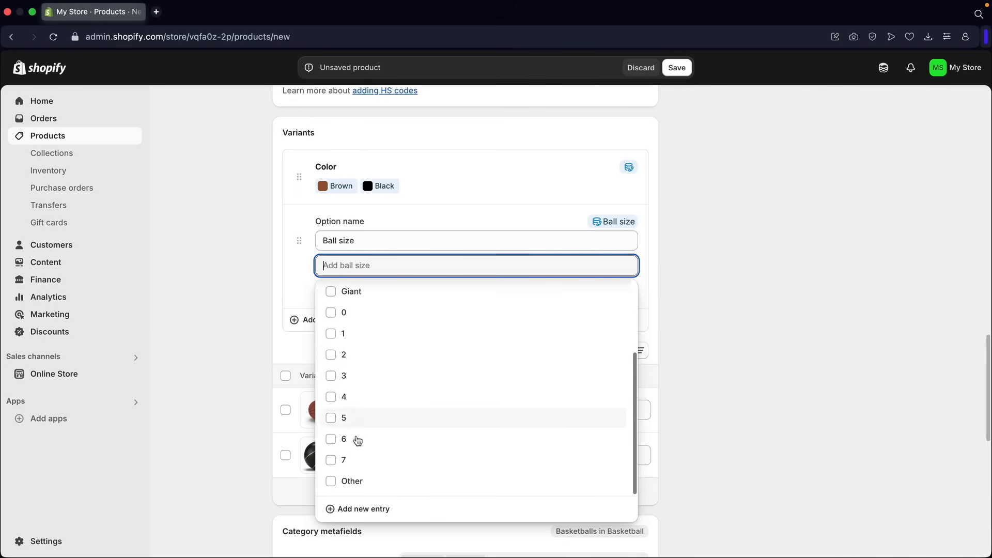
click(354, 510)
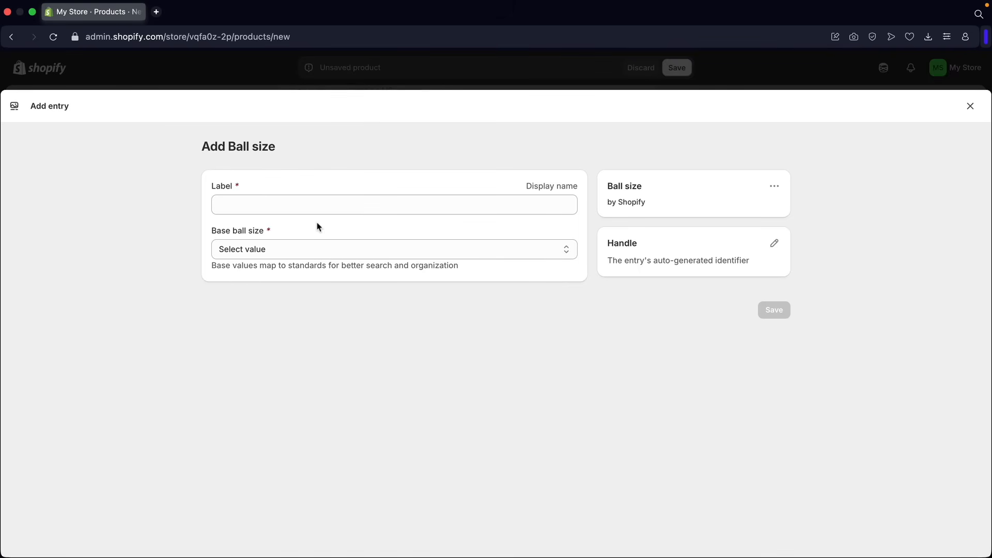
click(969, 107)
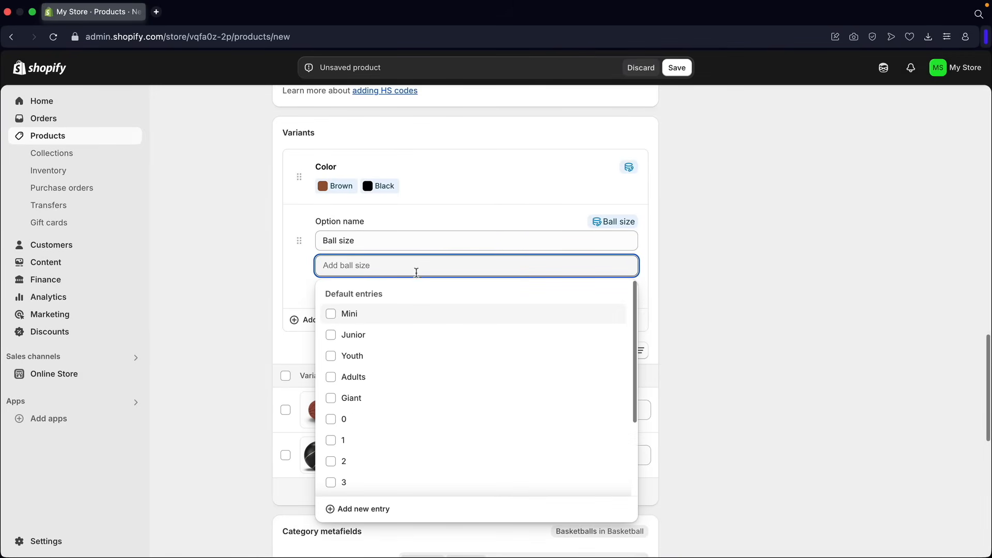
Step: Choose Mini, Junior and Adults as the values of the Ball size option
click(330, 315)
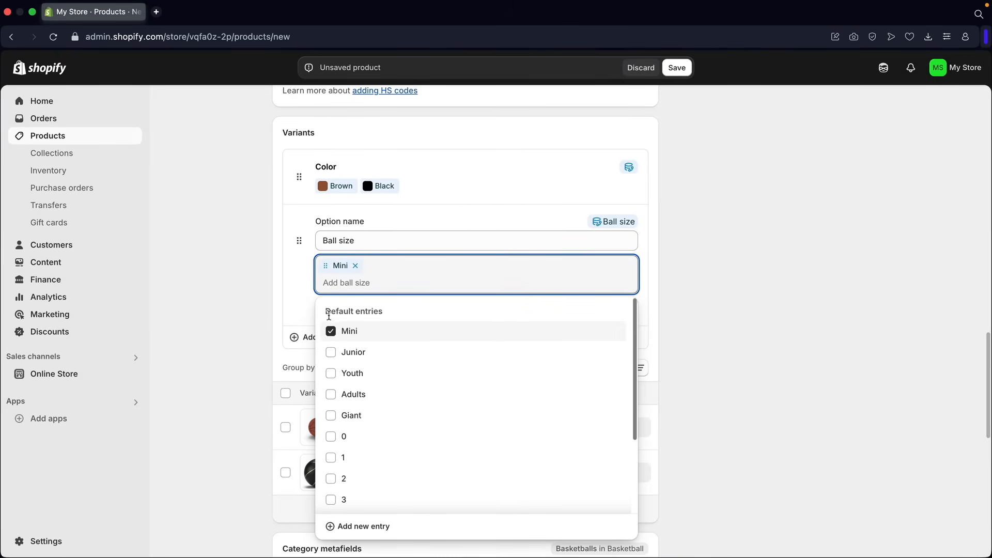
click(330, 353)
click(331, 394)
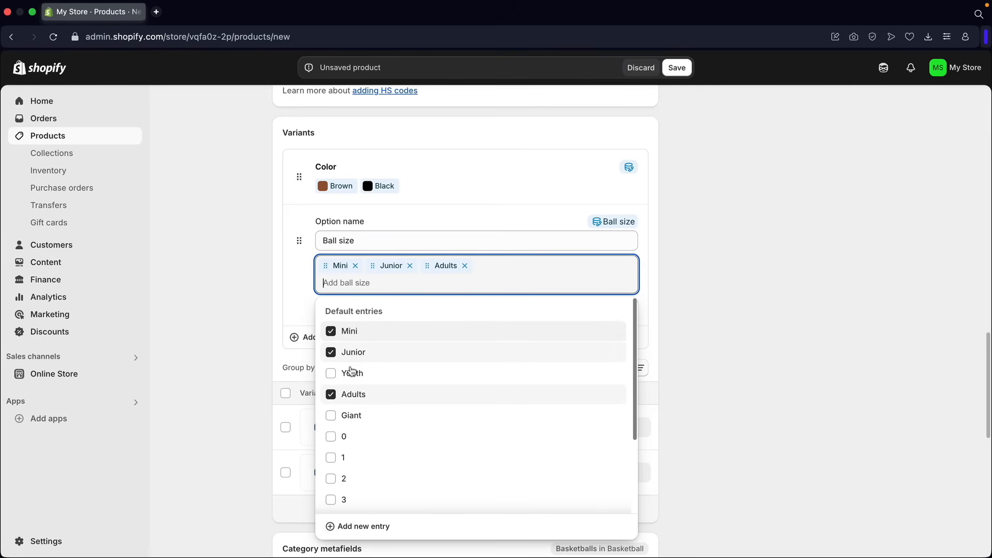
click(721, 341)
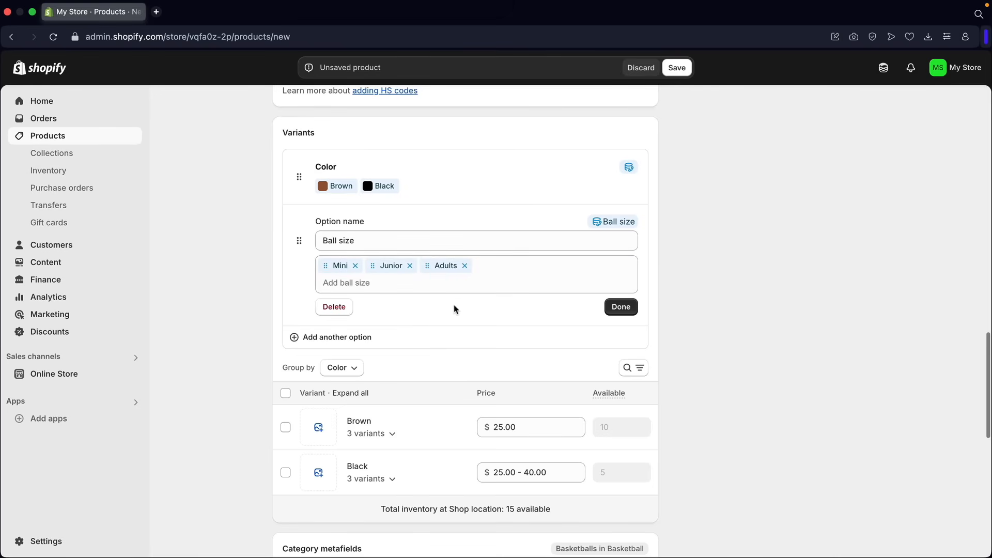
Step: Assign the Generic-Basketball image to the Brown group of variants
scroll(455, 327, down, 3)
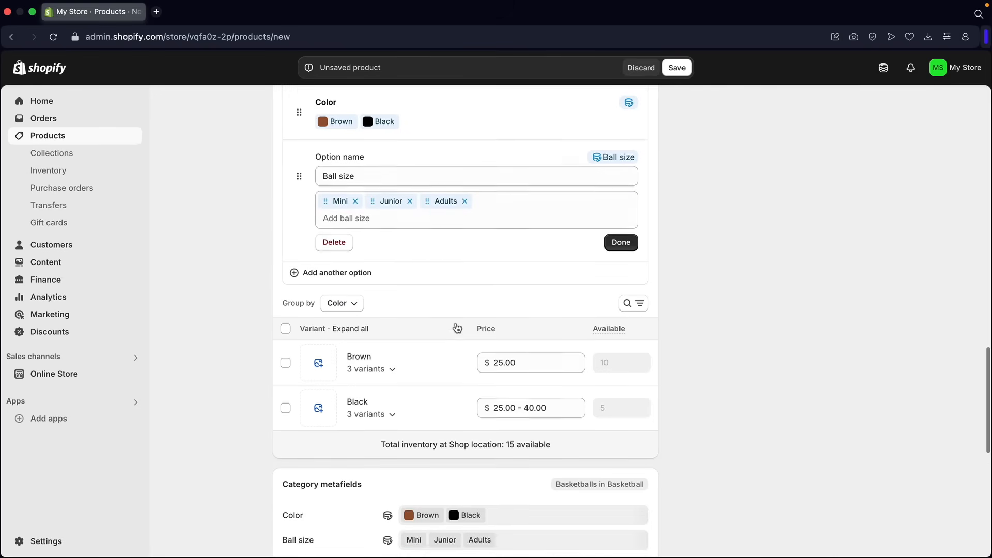
click(318, 306)
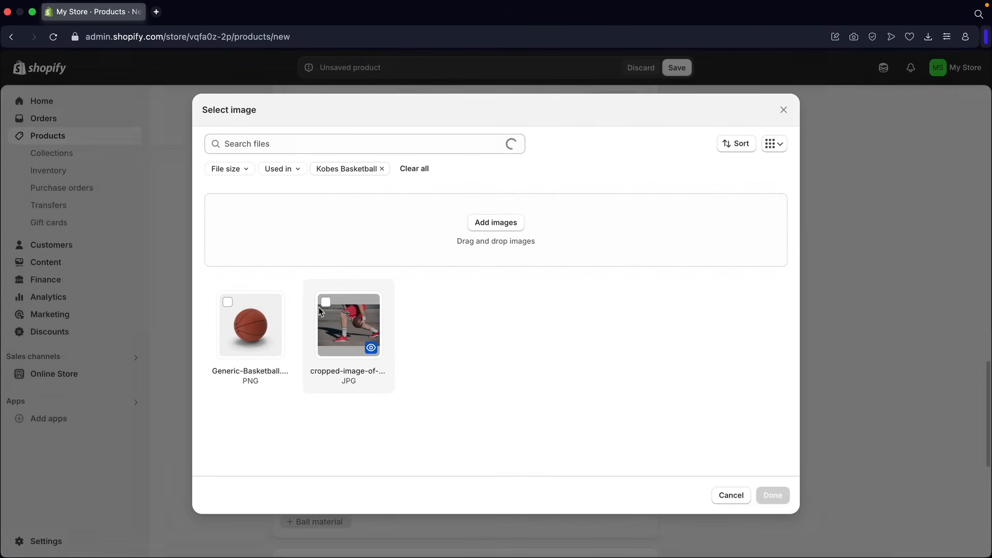
click(251, 305)
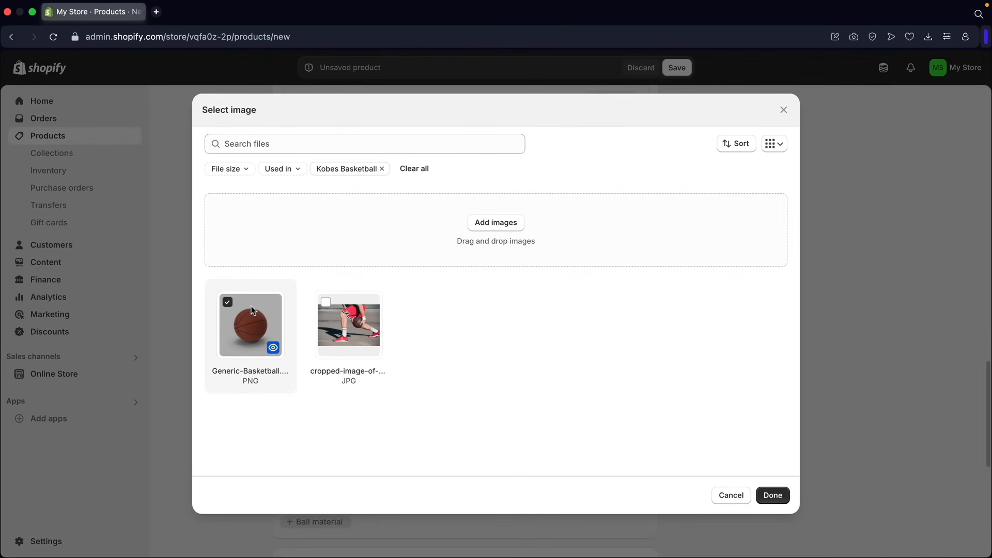
click(773, 496)
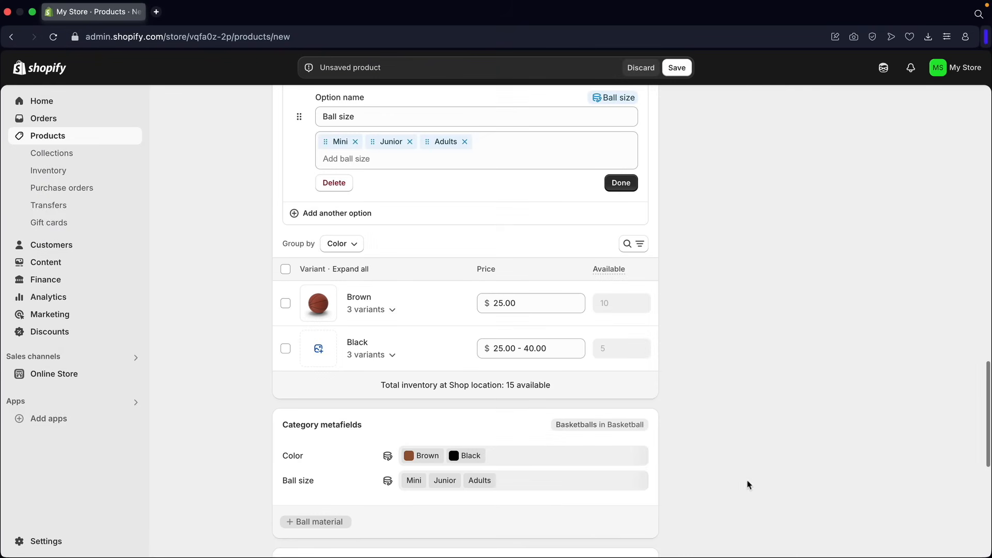
Step: Assign the black basketball picture named images to the Black group of variants
click(320, 349)
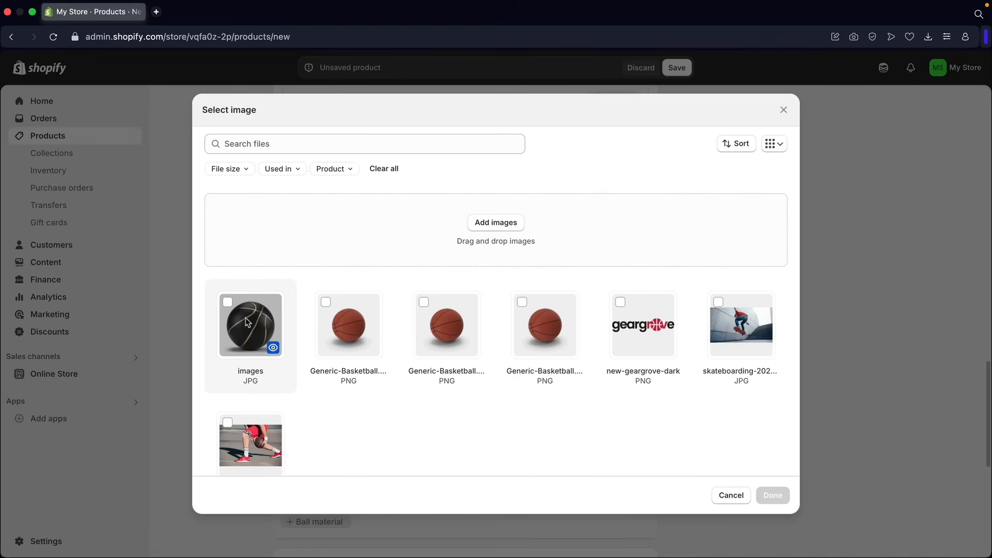
click(248, 319)
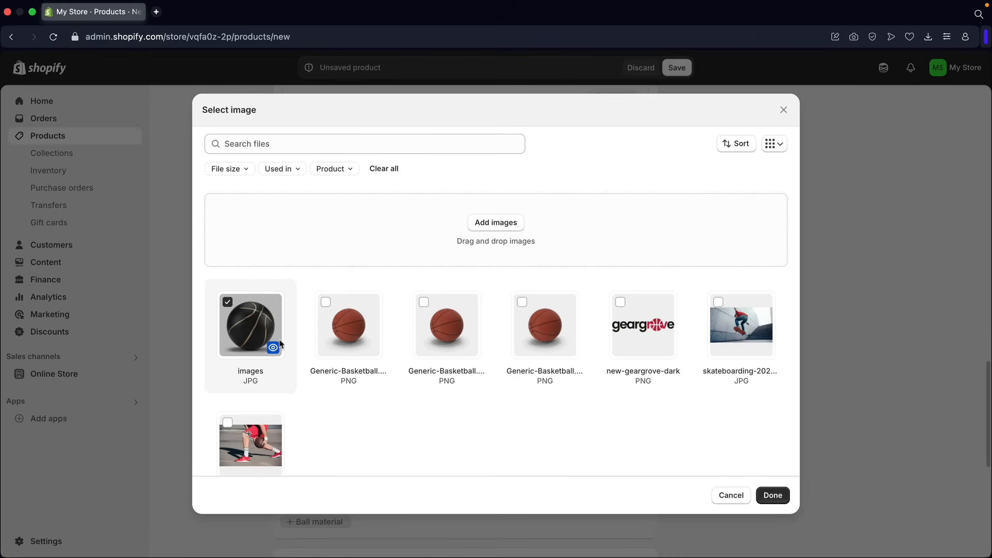
click(773, 495)
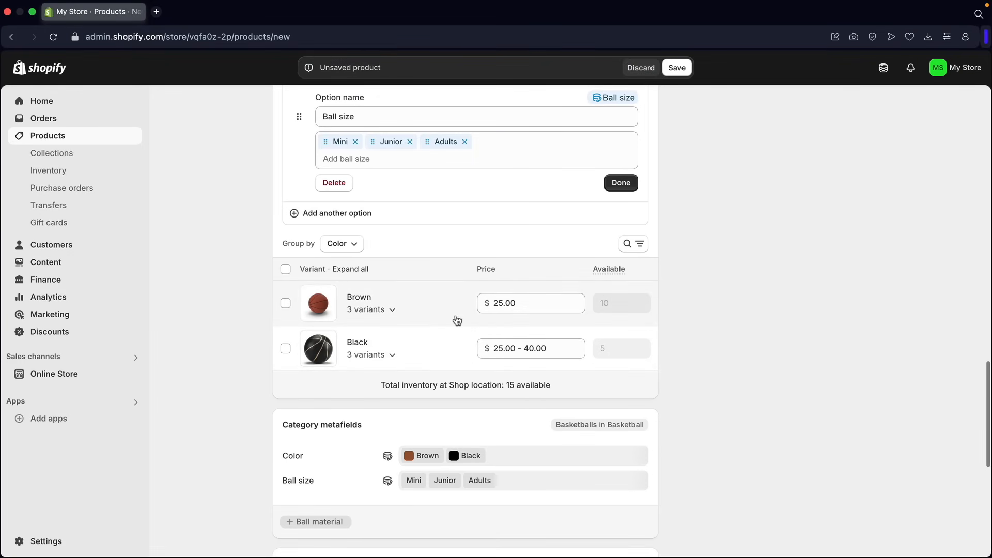
Step: Set the Brown Junior and Adults variants to 10 available units each and price the Brown Adults variant at $35.00
click(392, 312)
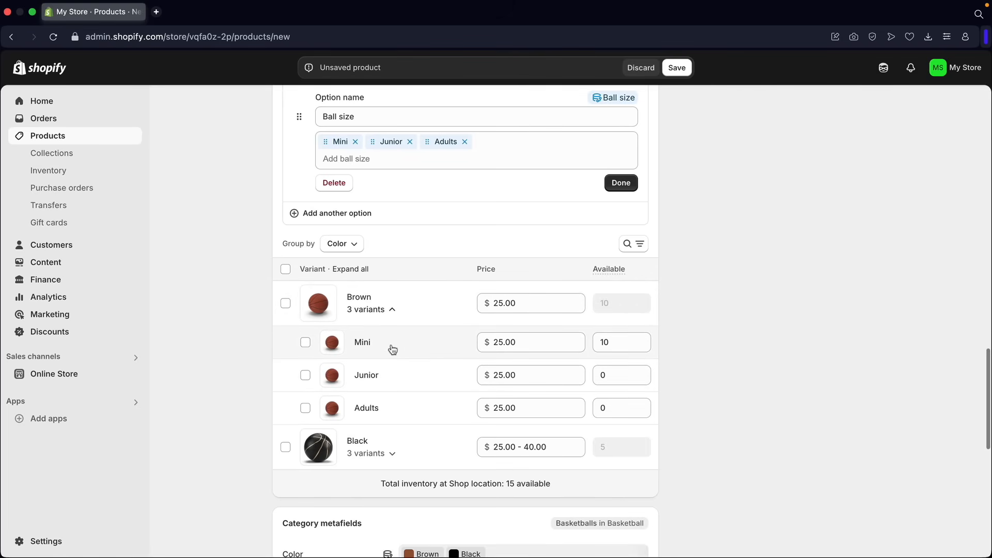
double_click(606, 375)
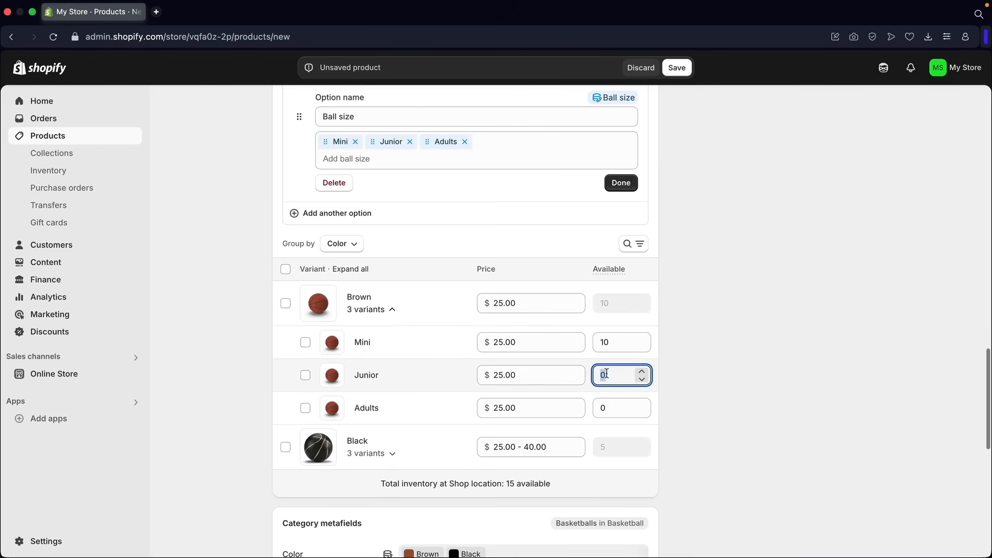
text(10)
double_click(611, 408)
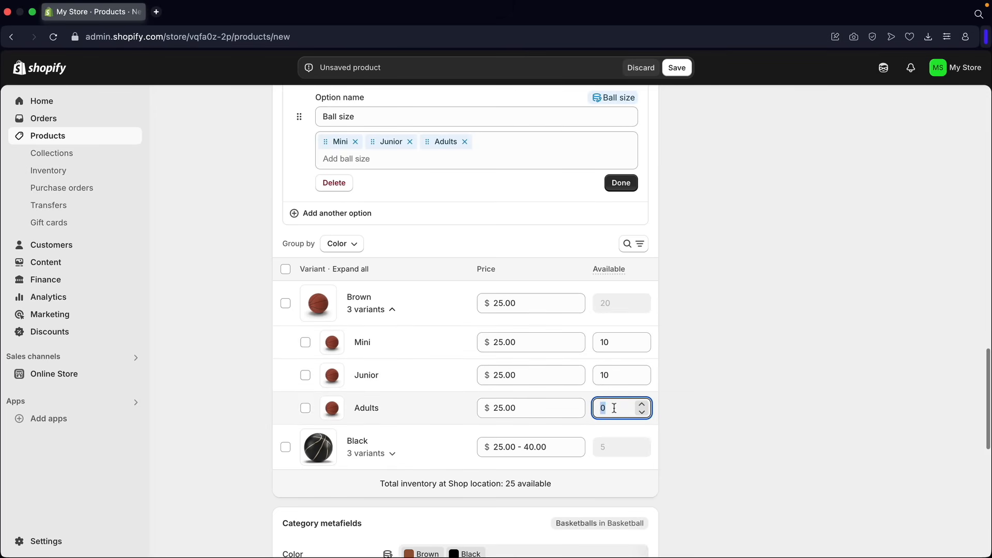
text(10)
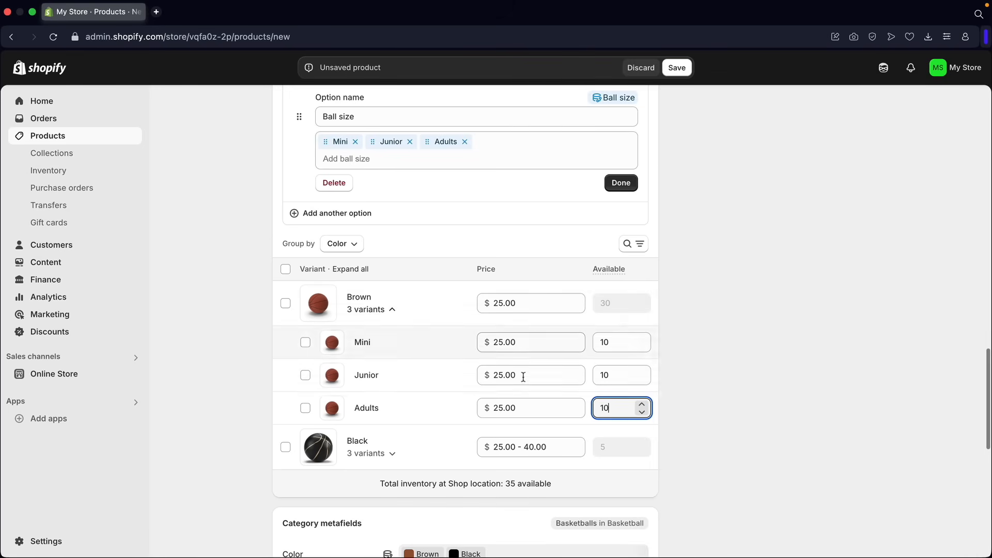
double_click(521, 402)
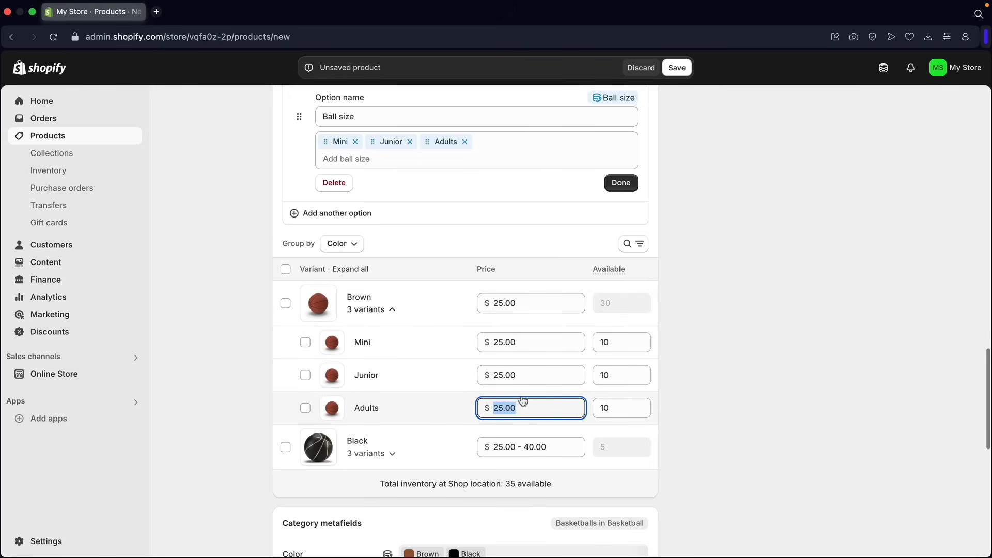
text(35)
click(743, 369)
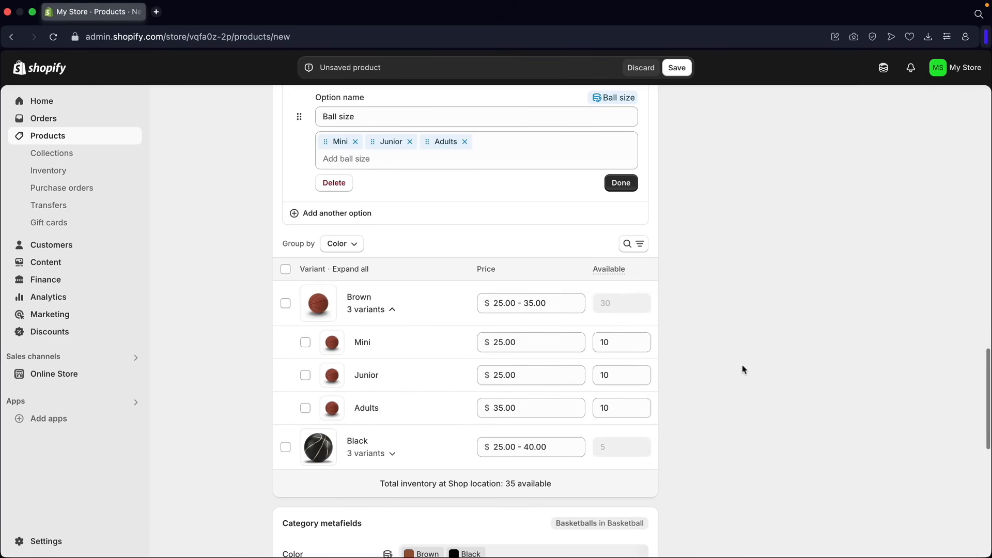
Step: Set the Black variants' available stock to 15 for Mini, 10 for Junior and 10 for Adults
scroll(542, 391, down, 2)
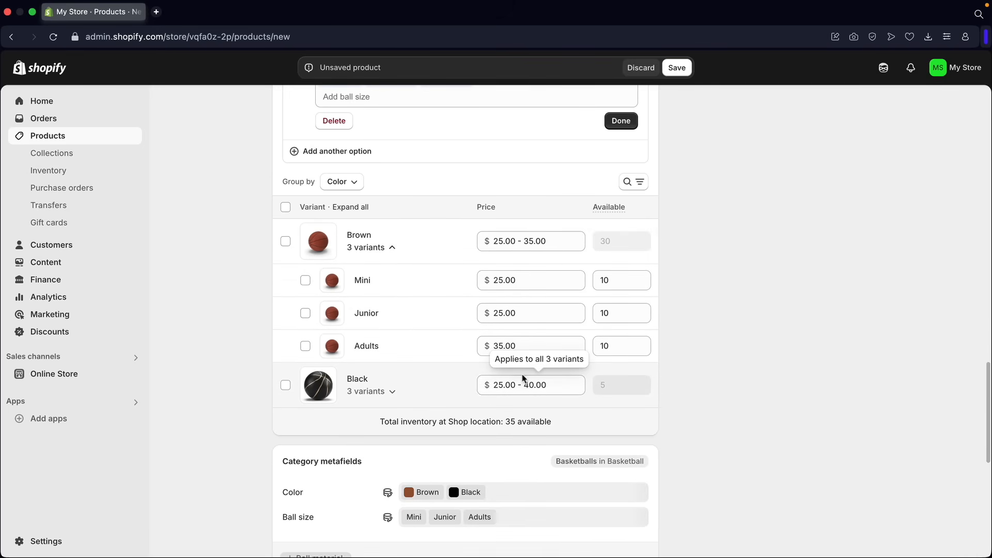
scroll(453, 364, down, 2)
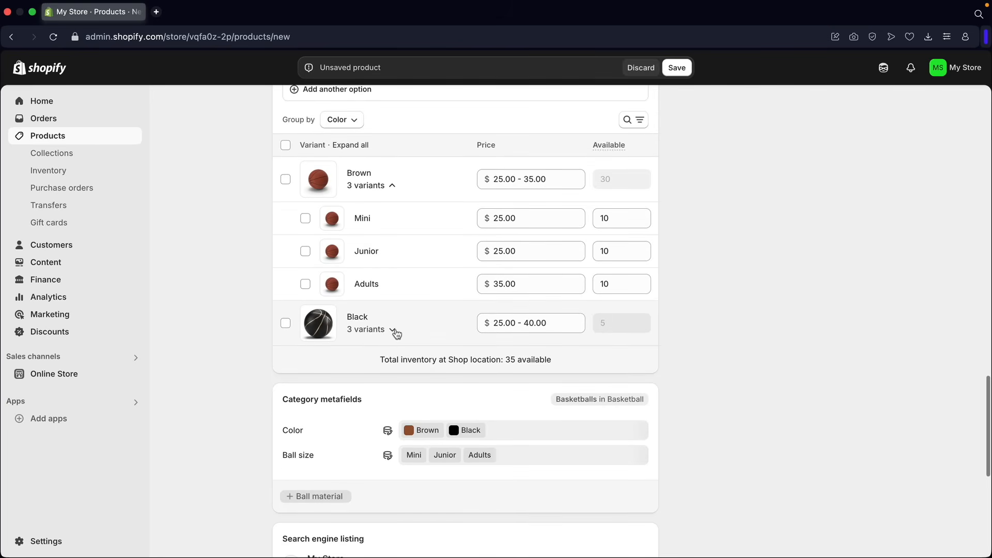
click(392, 331)
scroll(395, 332, down, 3)
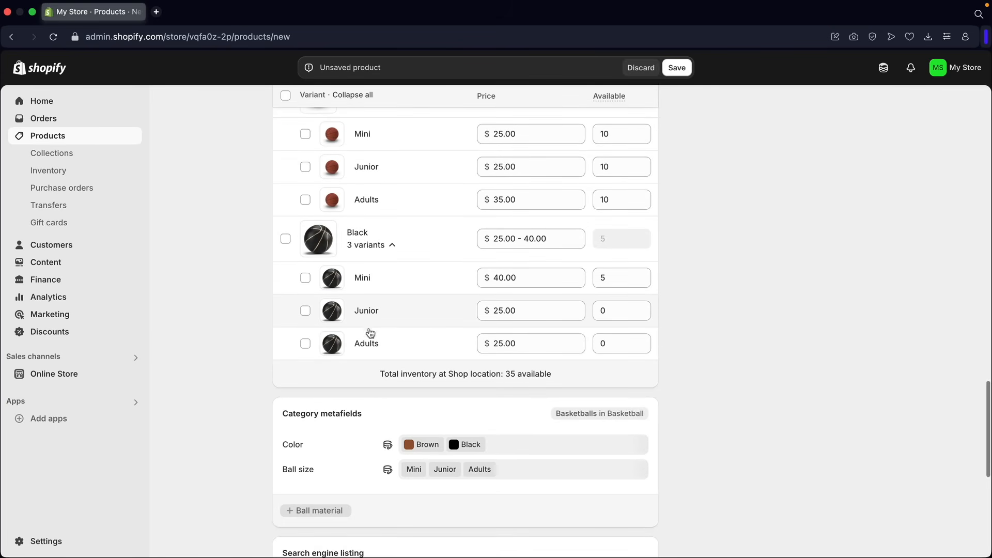
click(595, 282)
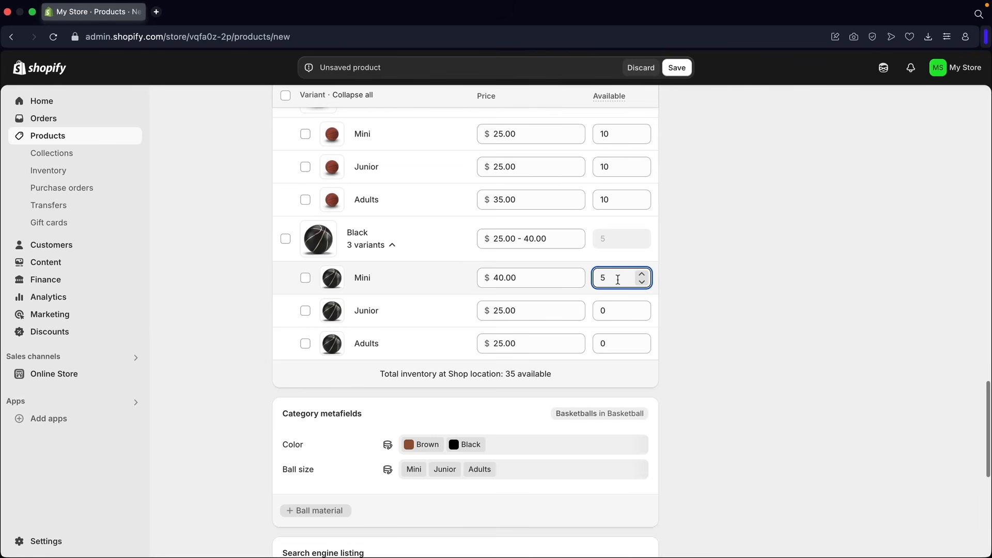
text(1)
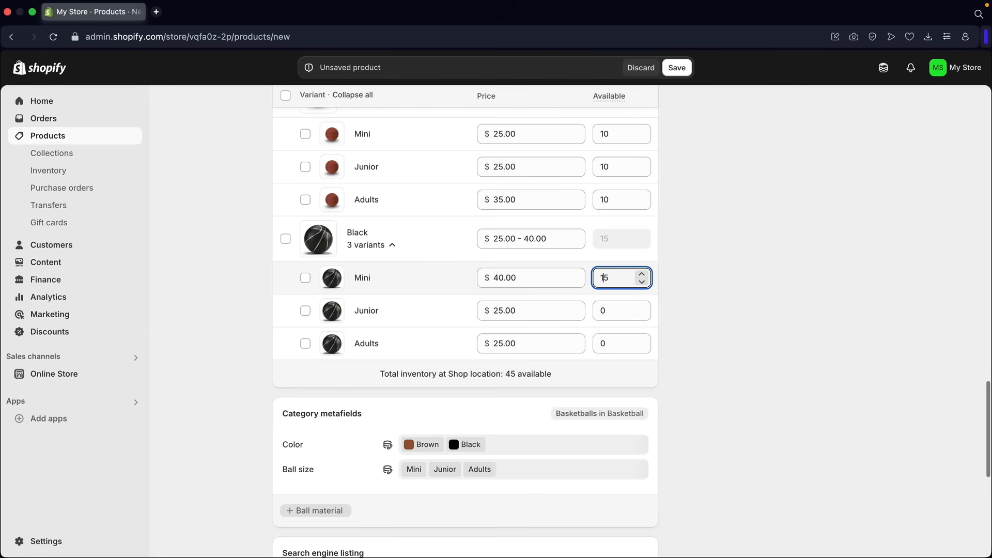
click(600, 312)
text(1)
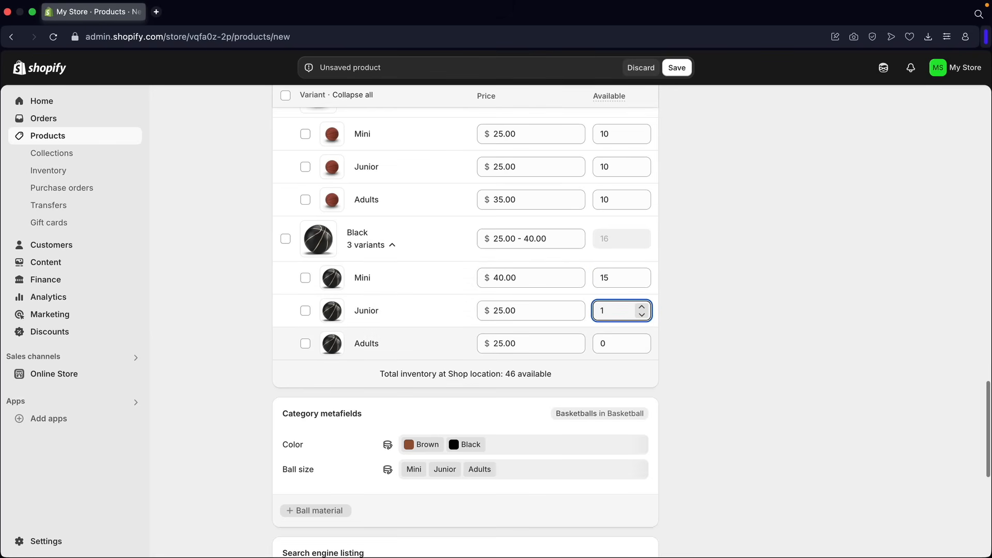
text(0)
click(600, 342)
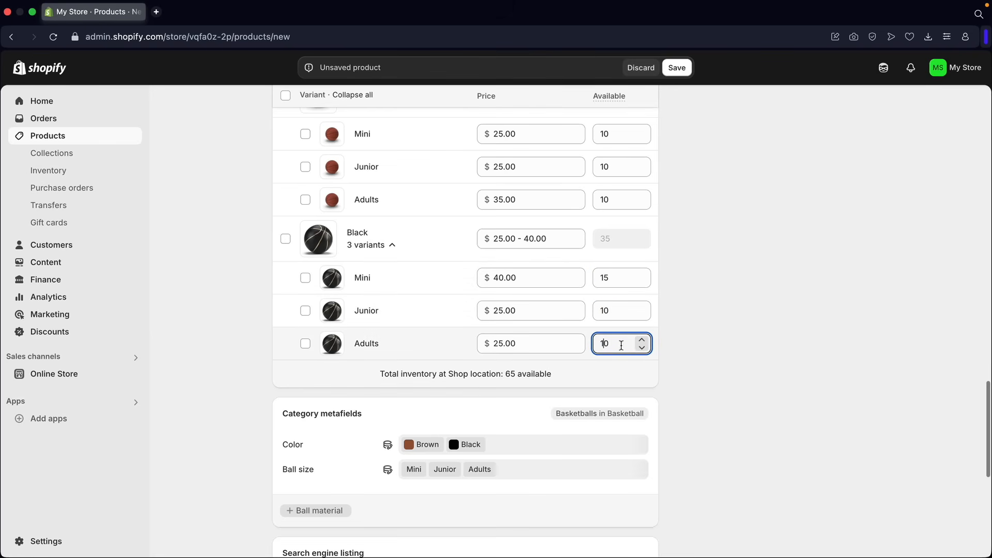
Step: Set the Black Adults variant's price to $35.00 and save the product
click(503, 345)
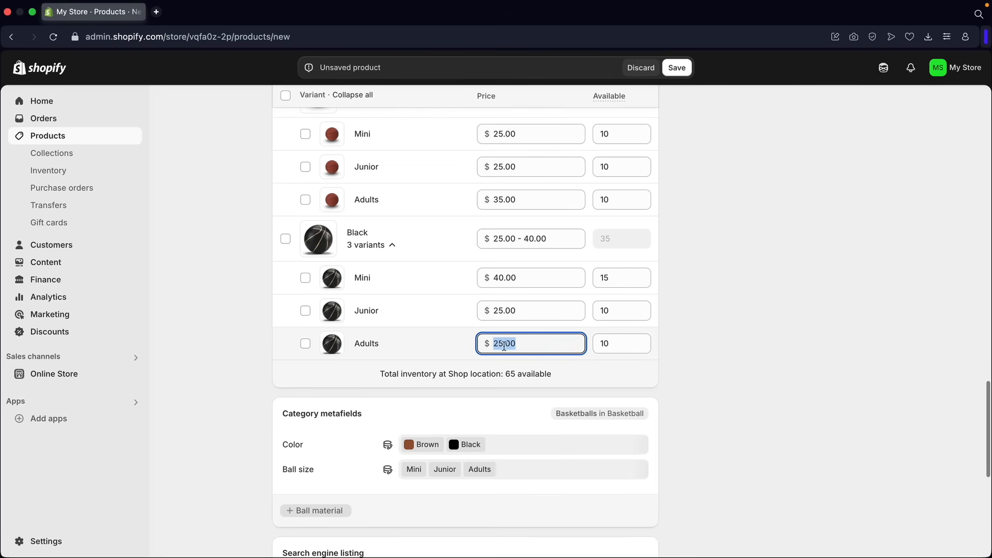
text(35)
click(672, 339)
key(super+s)
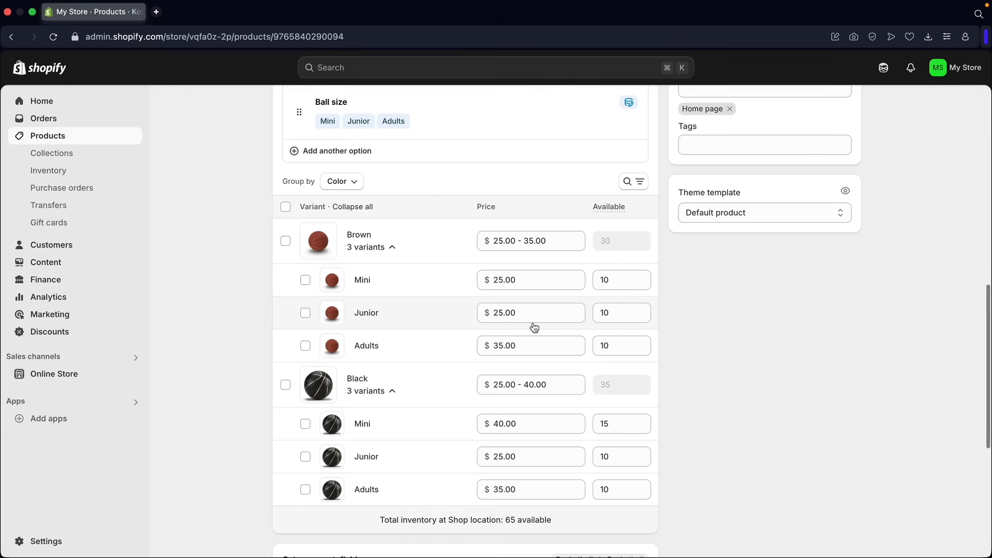
Step: Add the Ball material category metafield and look through its default entries without choosing one
scroll(424, 323, up, 5)
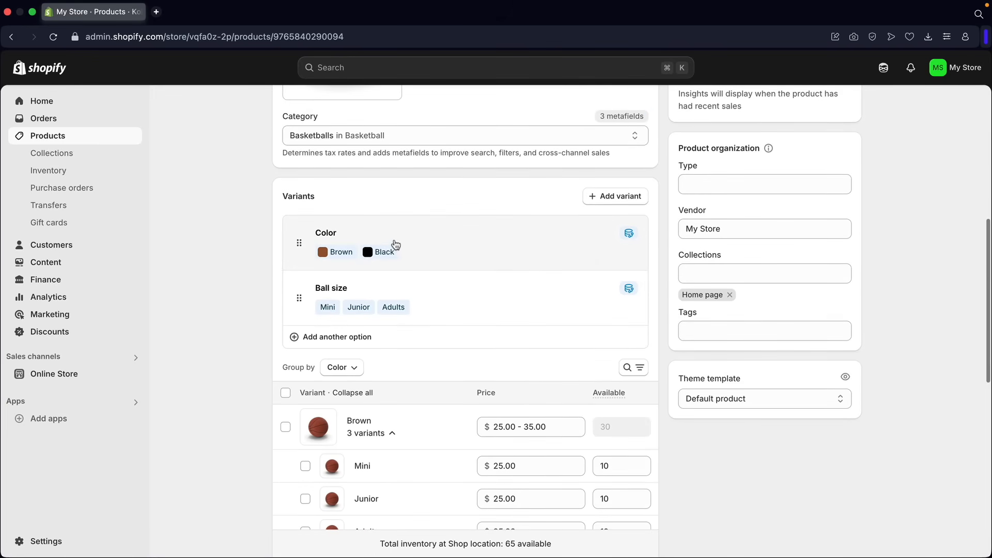
scroll(416, 308, down, 6)
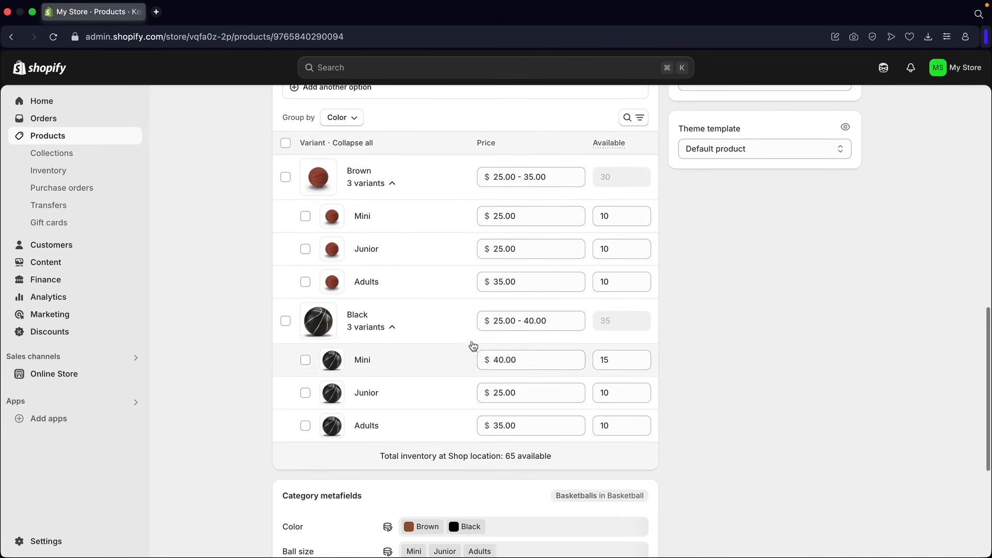
scroll(469, 343, down, 5)
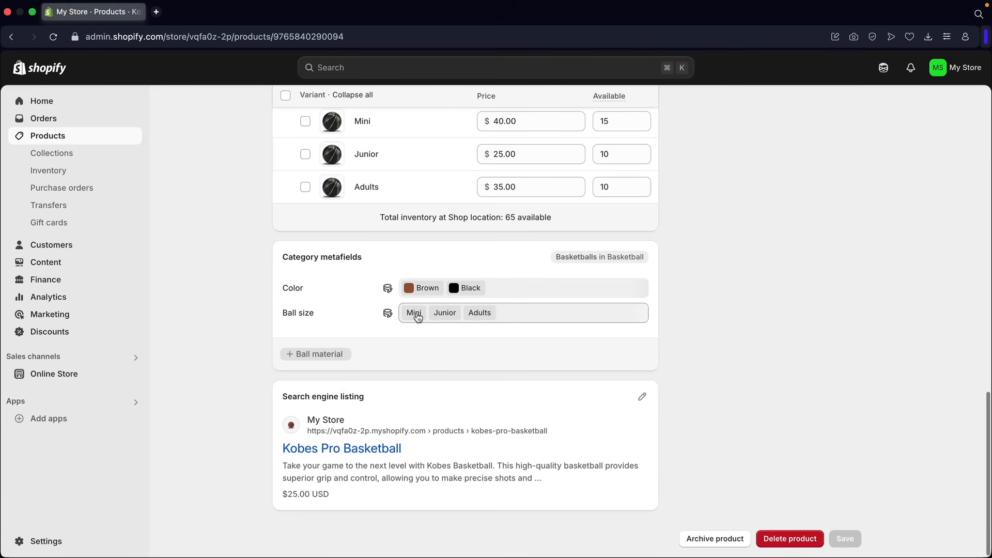
click(320, 355)
click(421, 346)
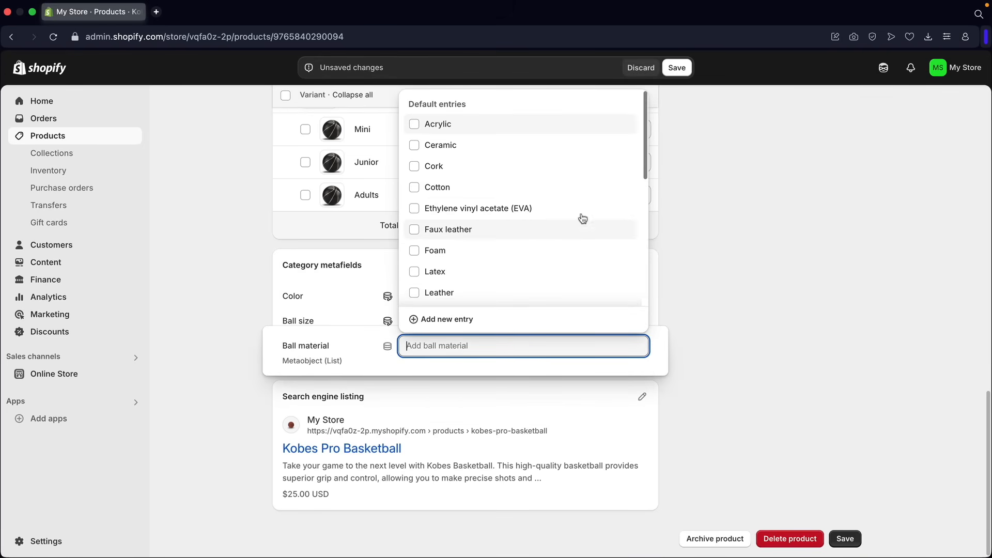
click(758, 228)
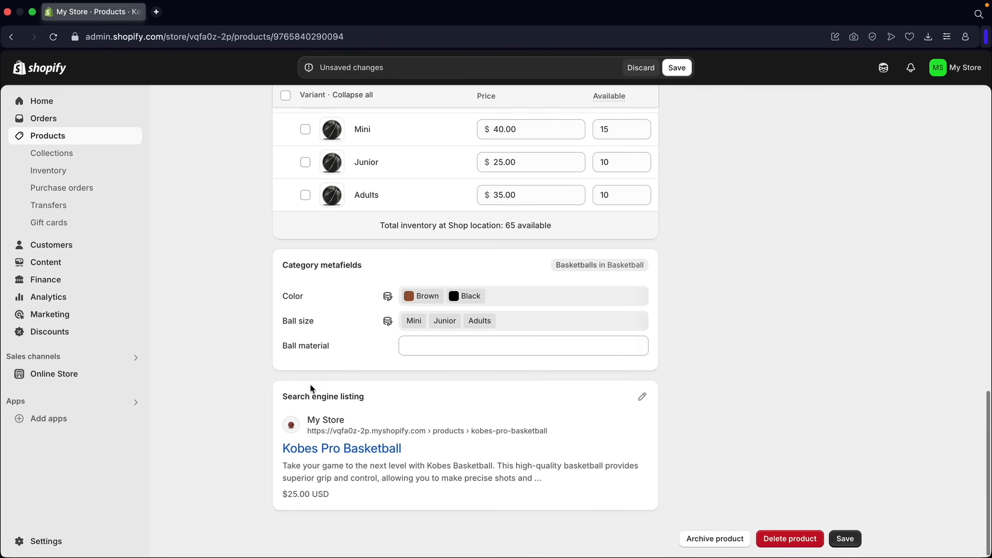
Step: Open the search engine listing for editing and examine its page title, meta description and URL handle
drag(288, 397, 371, 403)
click(375, 403)
click(643, 398)
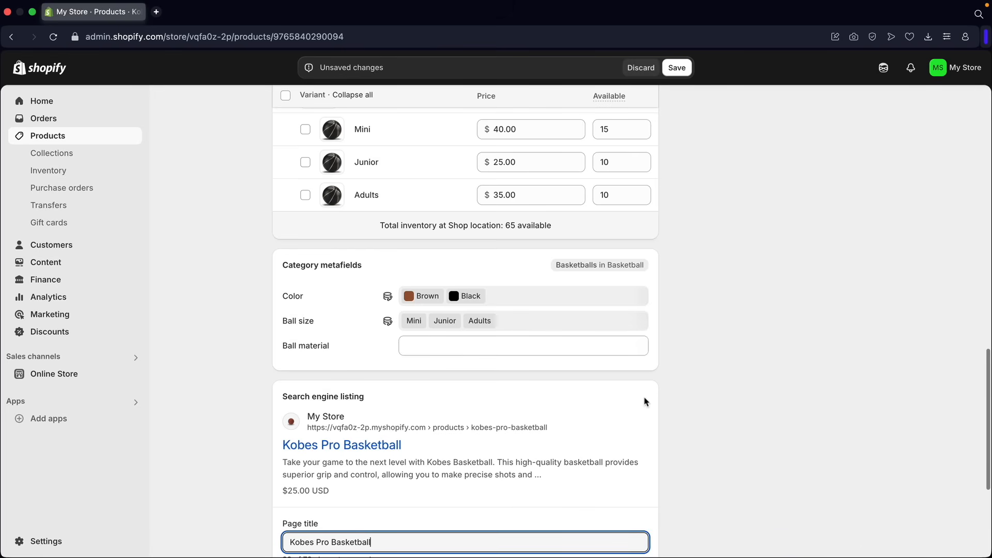
scroll(406, 298, down, 4)
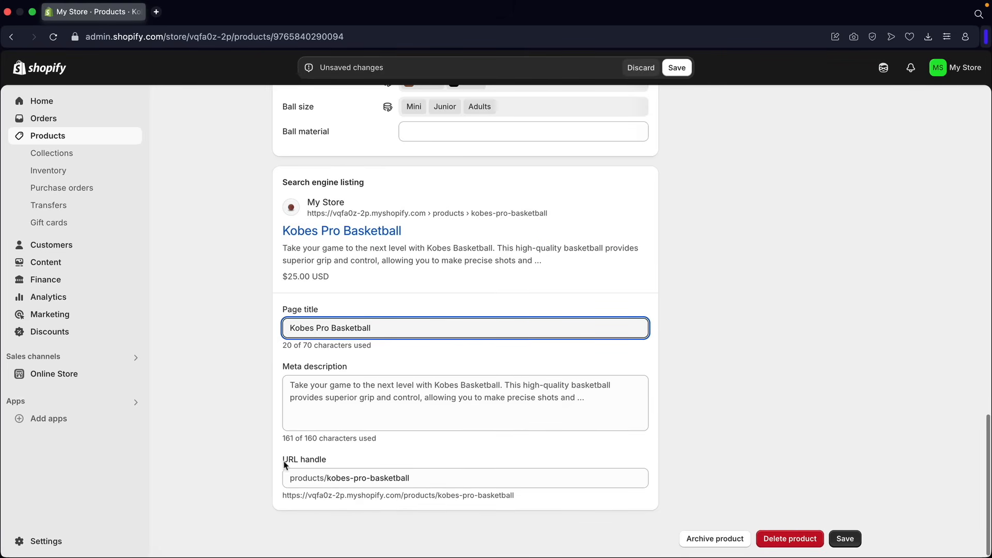
drag(355, 481, 368, 481)
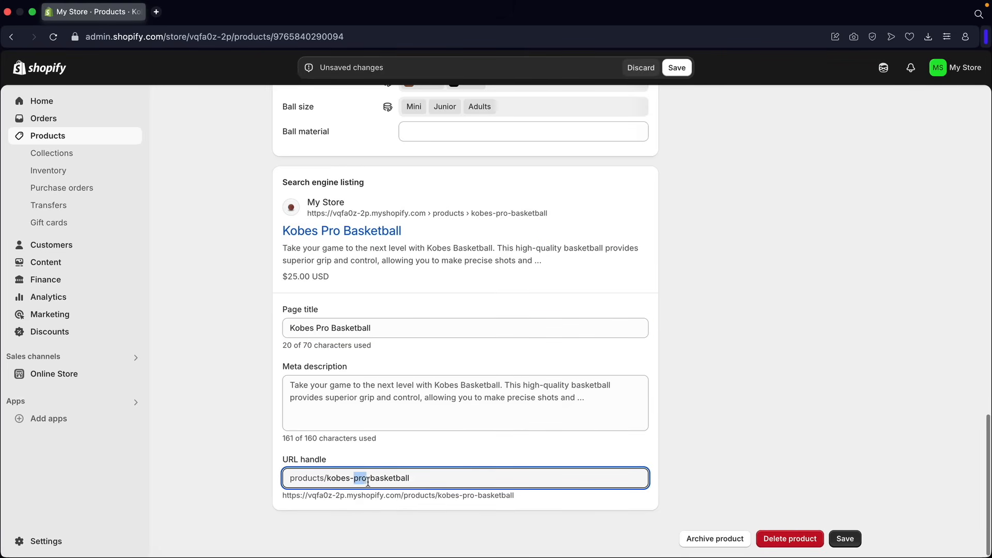
click(369, 480)
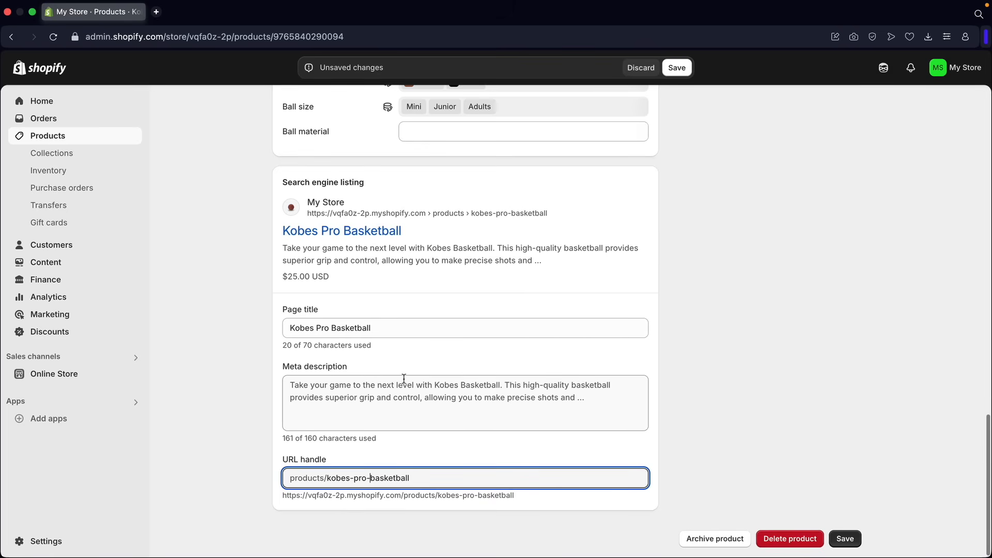
Step: Save the Kobes Basketball product with Active status, and start adding another product from the product list
scroll(519, 403, up, 20)
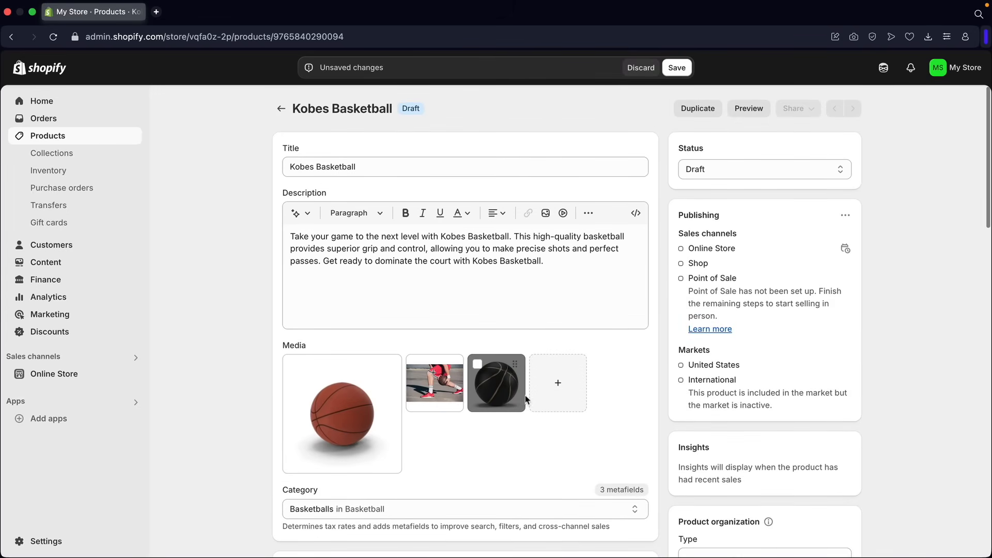
click(676, 67)
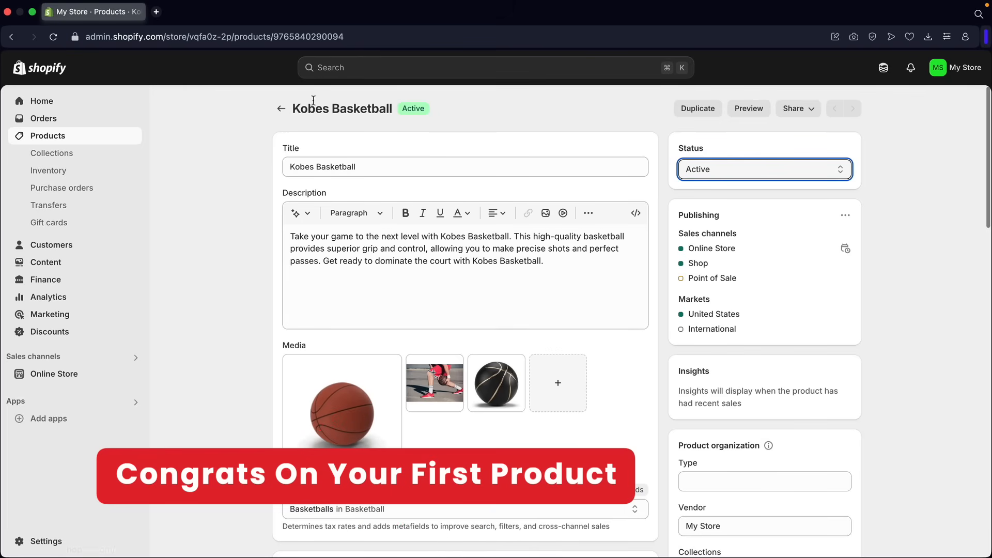
click(282, 111)
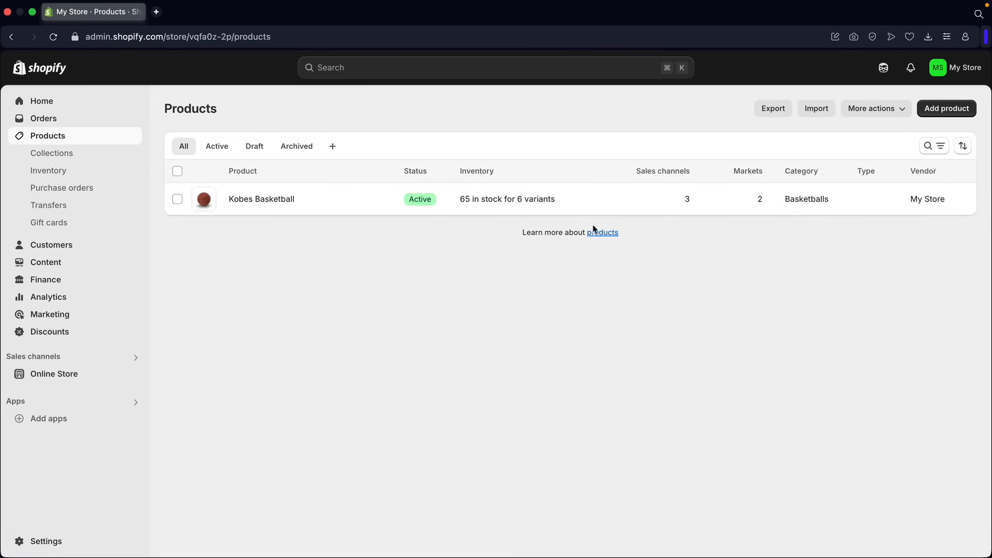
click(938, 109)
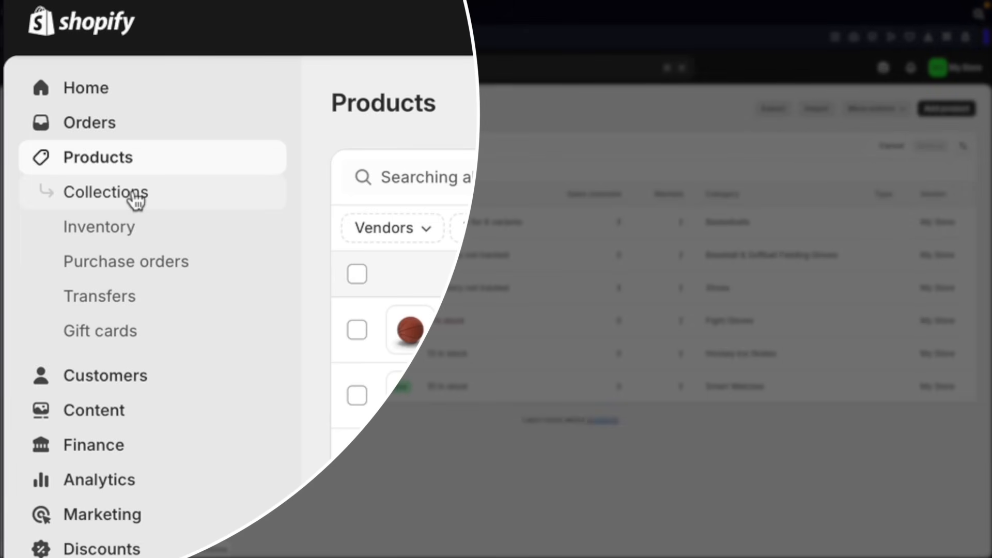
Step: Start a new product collection and title it Sports Gear
click(134, 196)
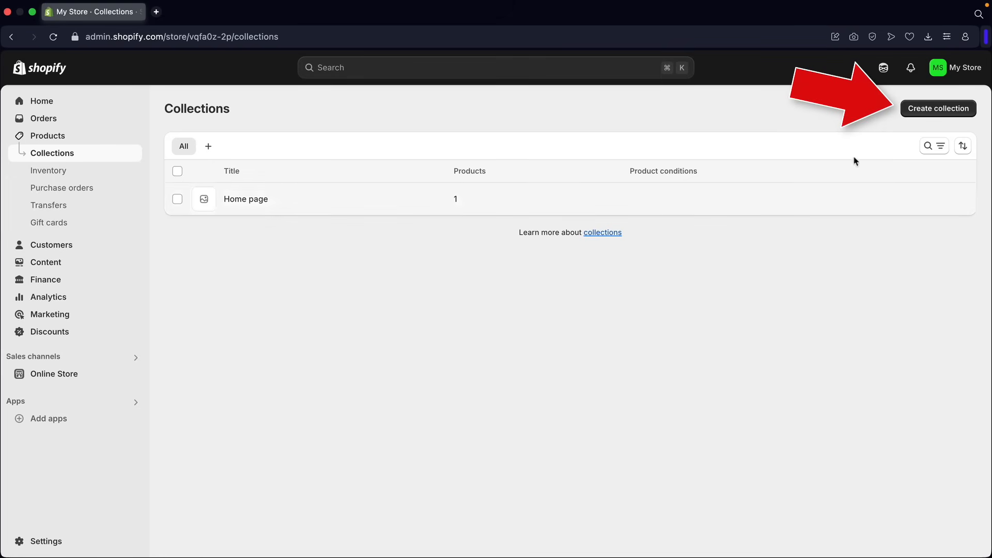
click(919, 114)
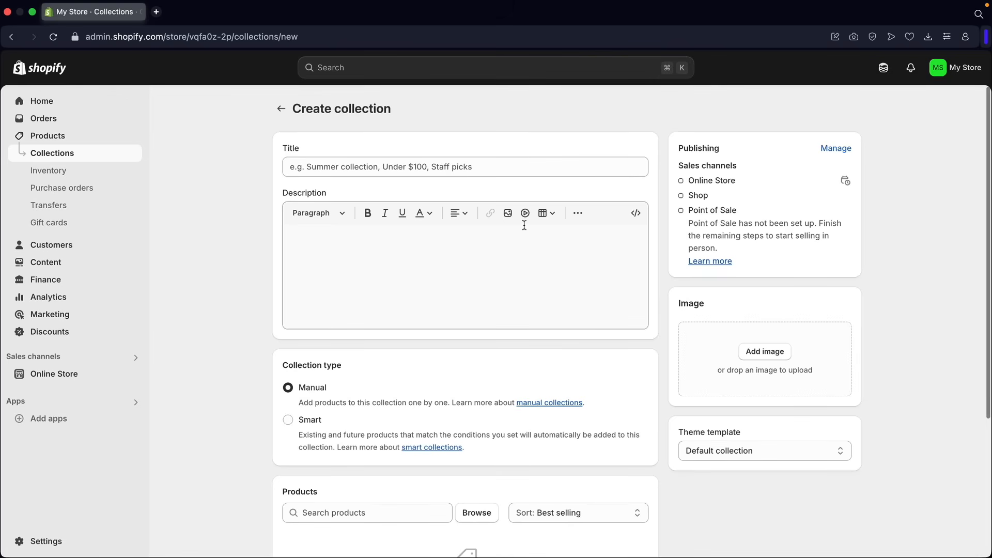
click(325, 167)
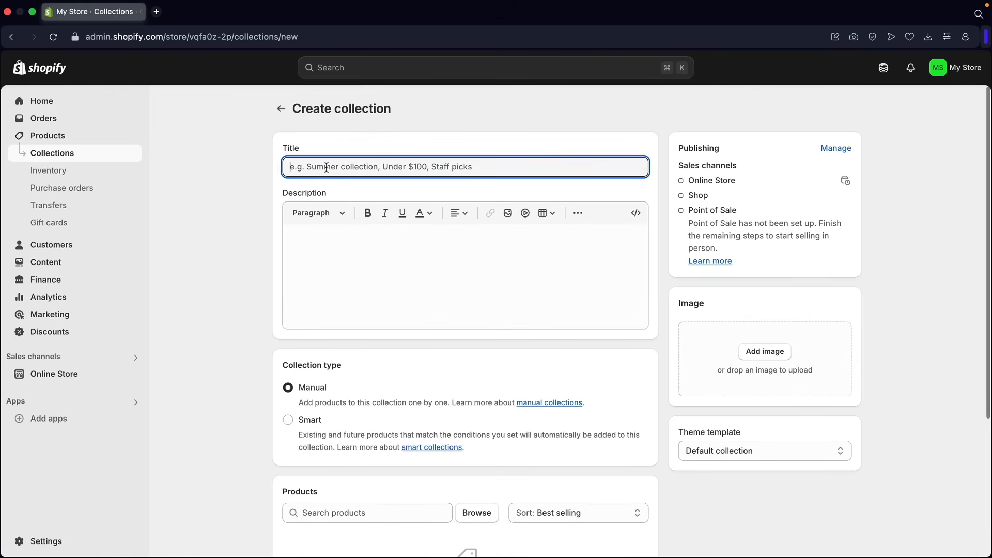
text(Sports Gear)
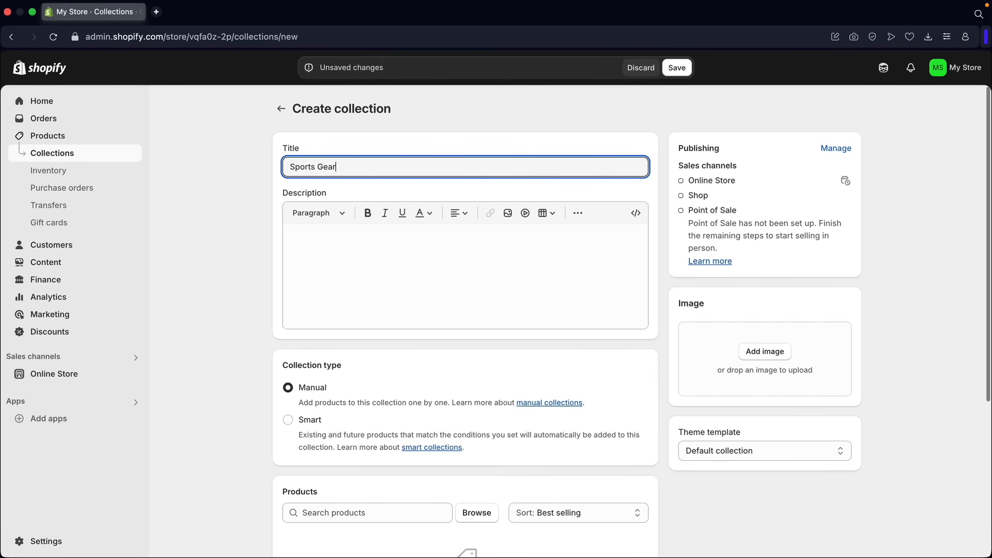
Step: Fill in the collection description with the paragraph beginning "Sports equipment, also called sporting goods, are the tools, materials, apparel, and gear"
click(327, 250)
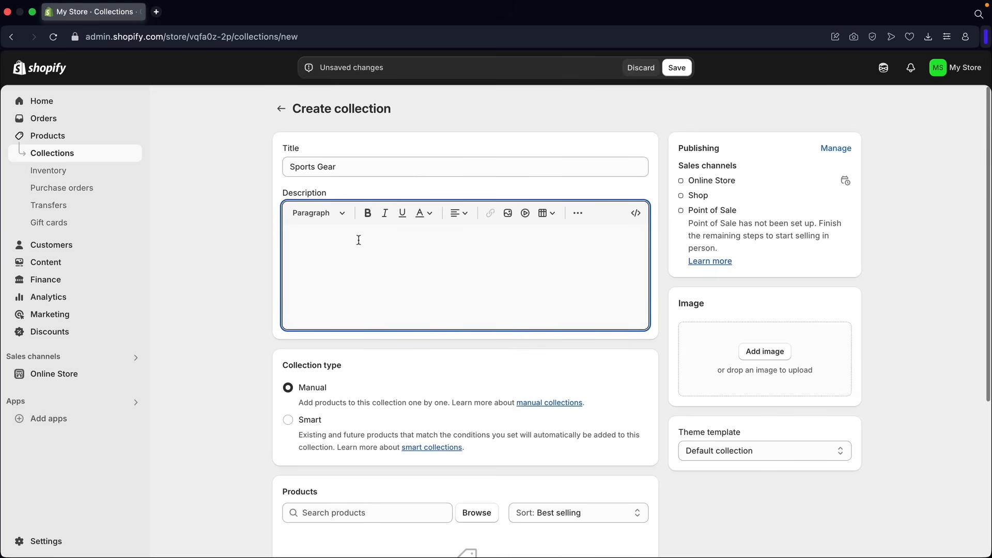
text(Sports equipment, also called sporting goods, are the tools, materials, apparel, and gear, which varies in shapes, size, and usage in a particular sport. It includes balls, nets, rackets, protective gears like helmets, goggles, etc. Since the performer must use a sport equipment, it can also be serve for protection.)
Step: Switch the collection type to Smart to examine its conditions, and set it back to Manual
scroll(277, 245, down, 4)
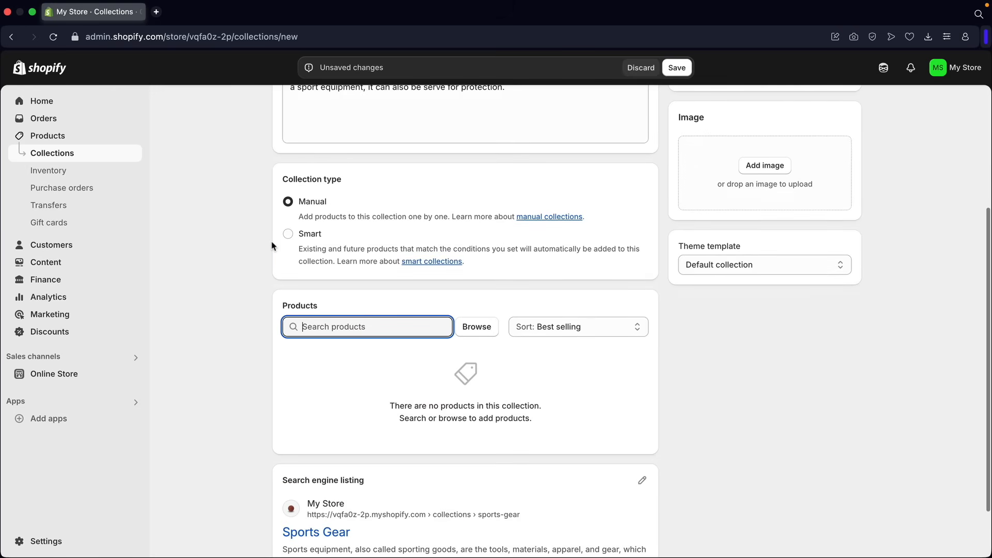
click(290, 203)
drag(300, 217, 404, 224)
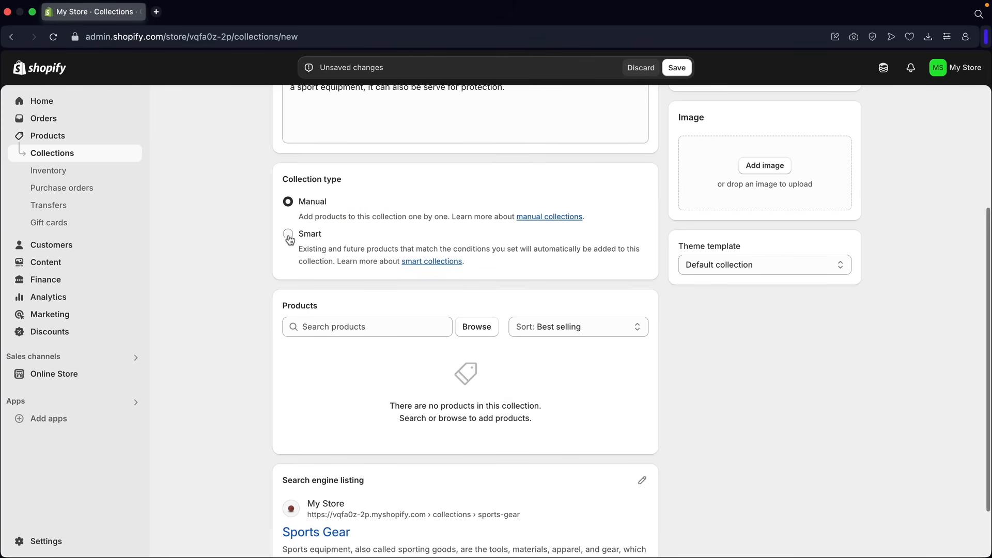
click(287, 233)
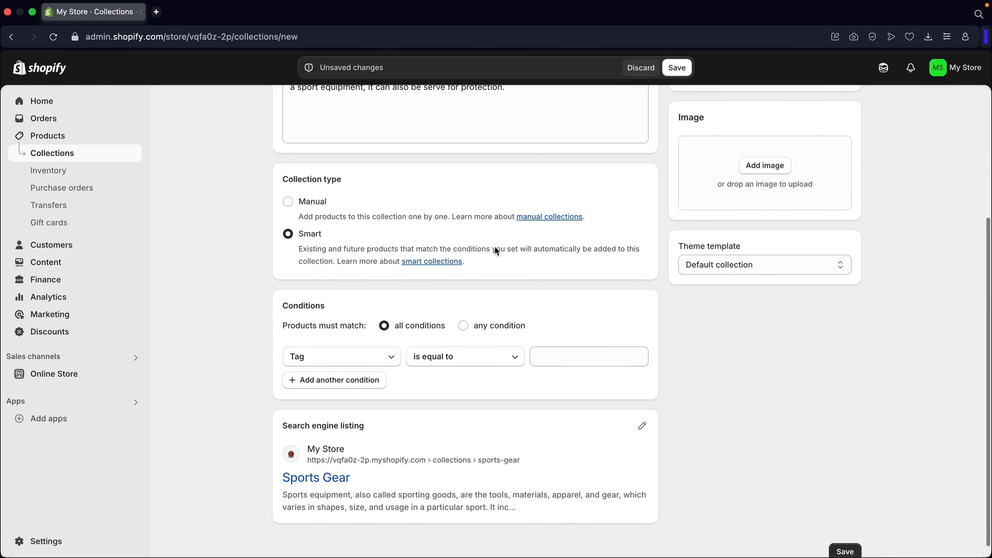
click(290, 204)
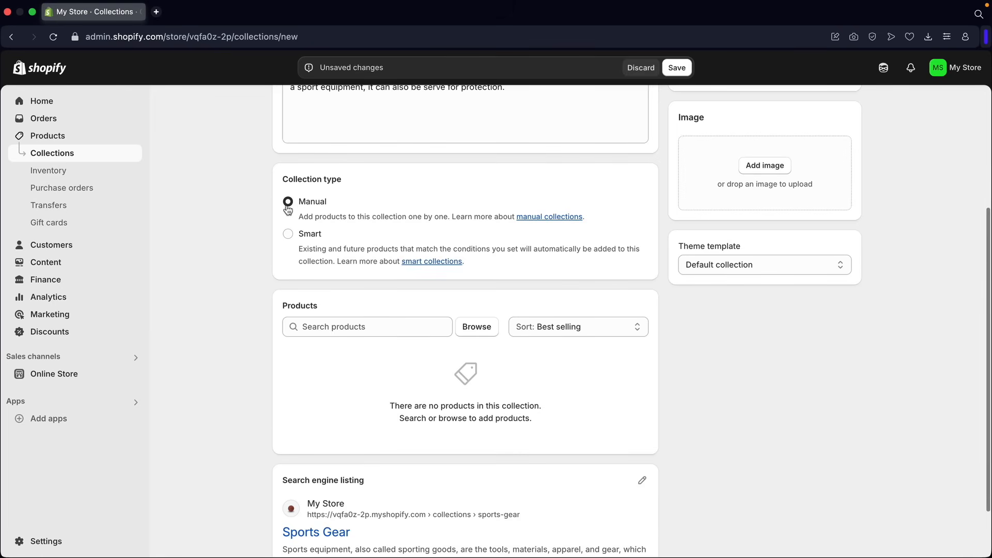
Step: Add the Boxing Glove, Darrels Glove and Kobes Basketball products to the Sports Gear collection
scroll(300, 241, down, 2)
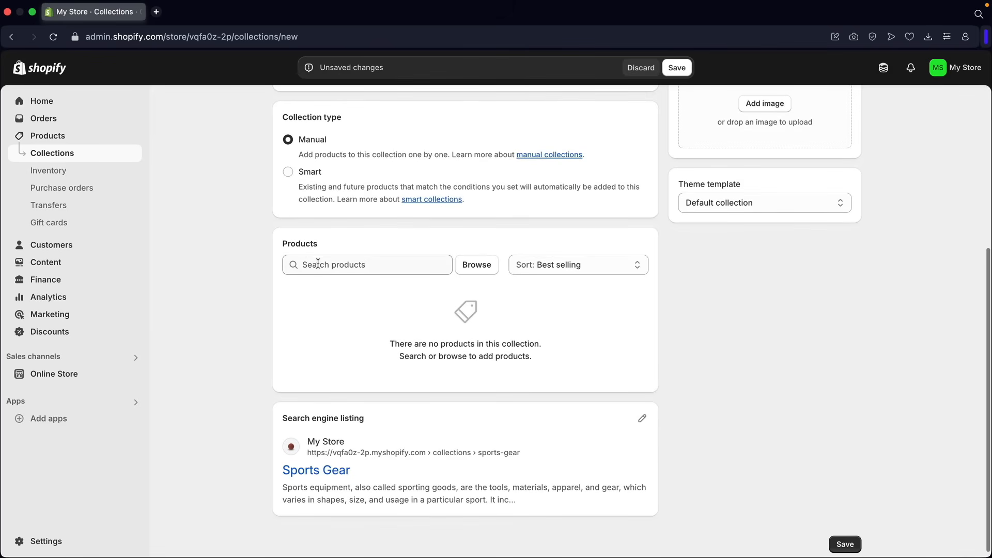
click(478, 269)
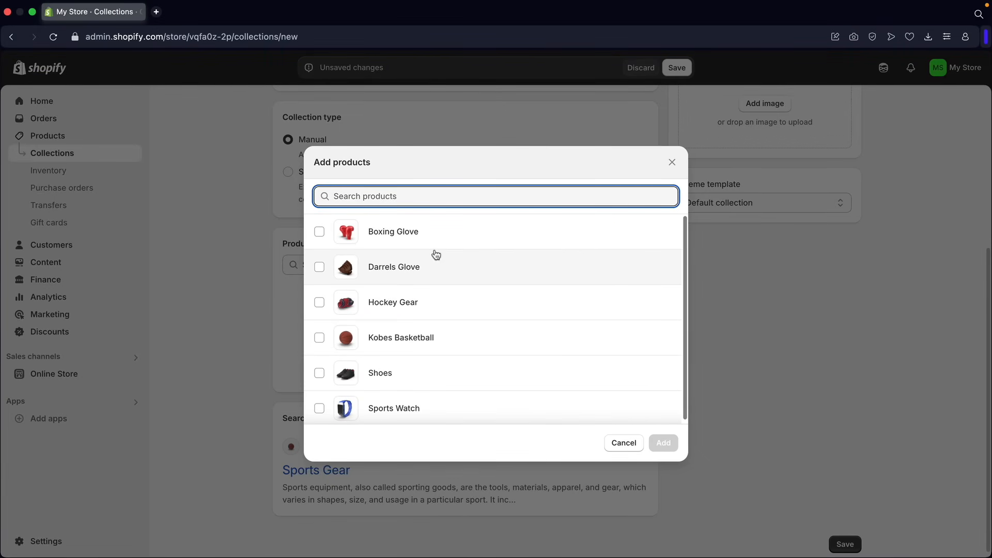
click(319, 232)
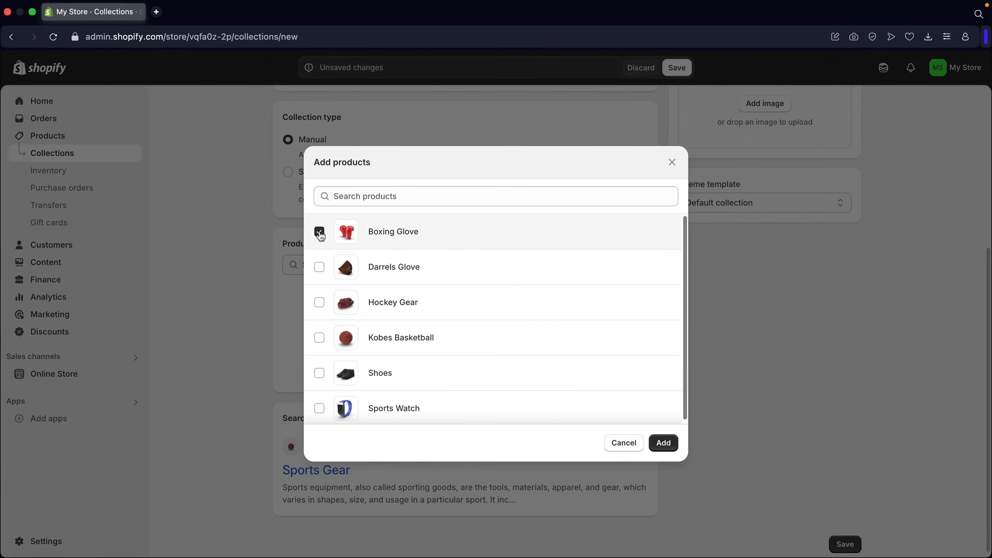
click(319, 268)
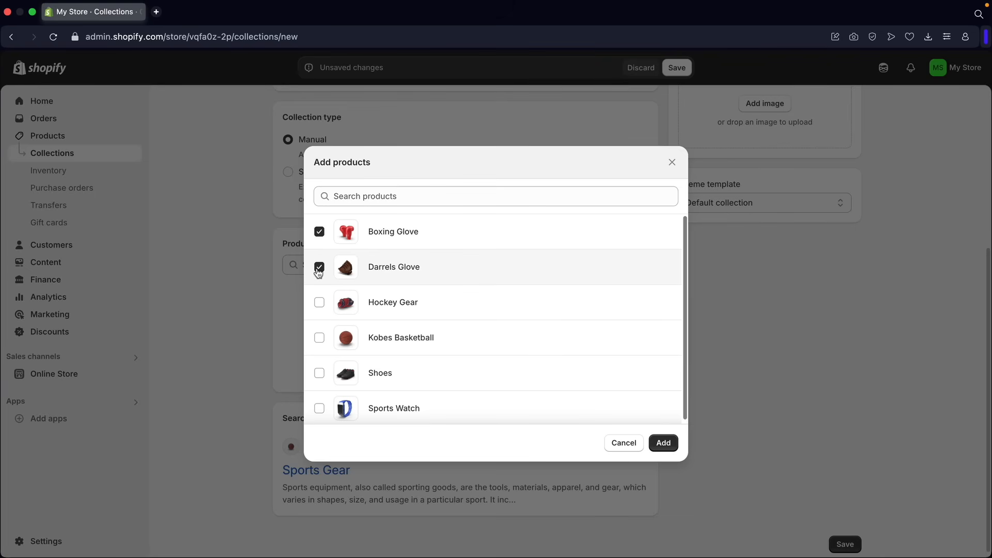
click(319, 338)
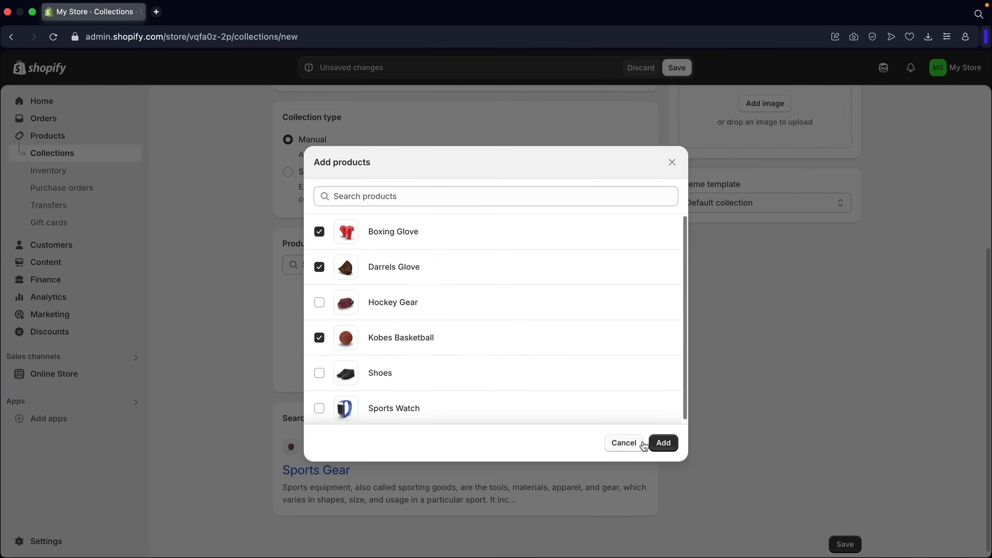
click(663, 443)
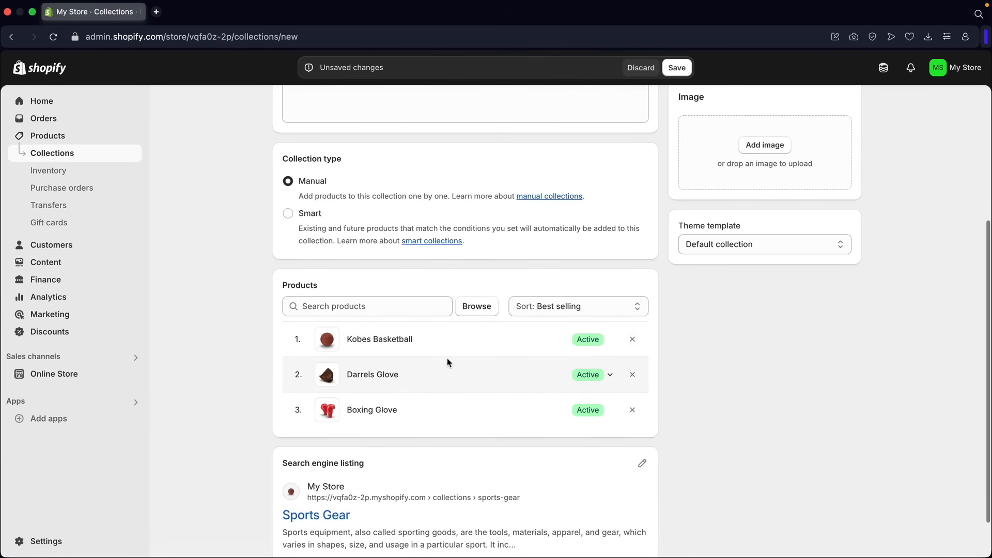
Step: Edit the collection's search engine listing and set its page title to Best Sports Gear
scroll(448, 362, down, 2)
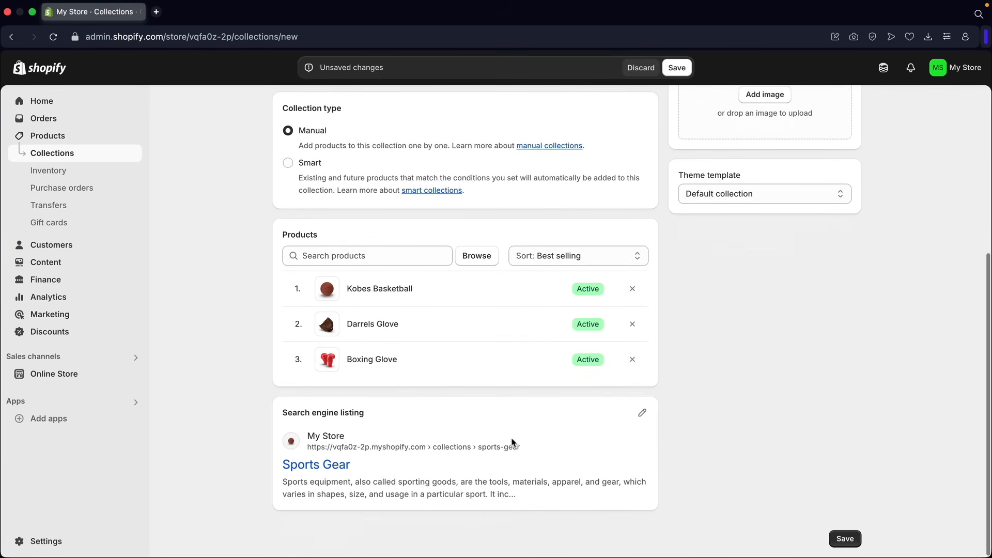
drag(288, 418, 363, 418)
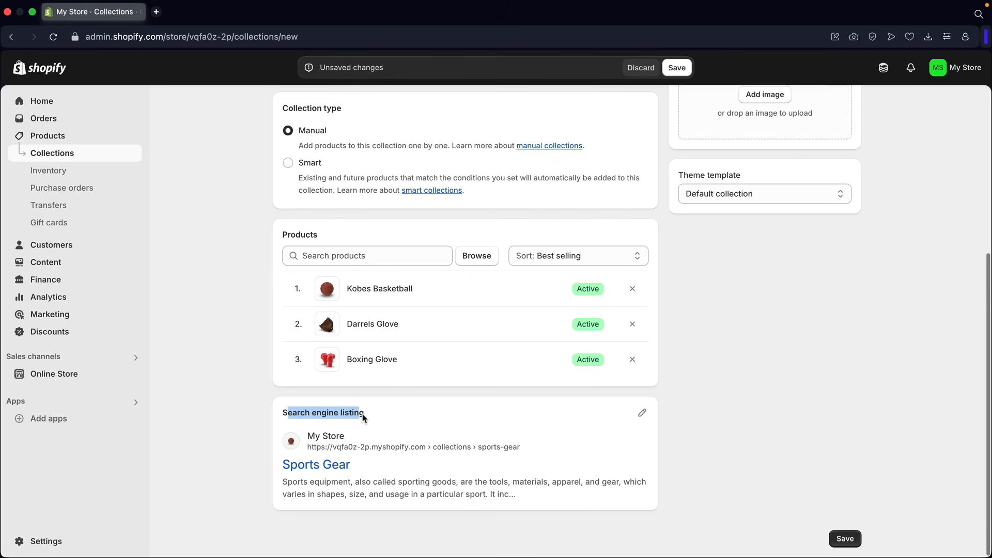
click(641, 412)
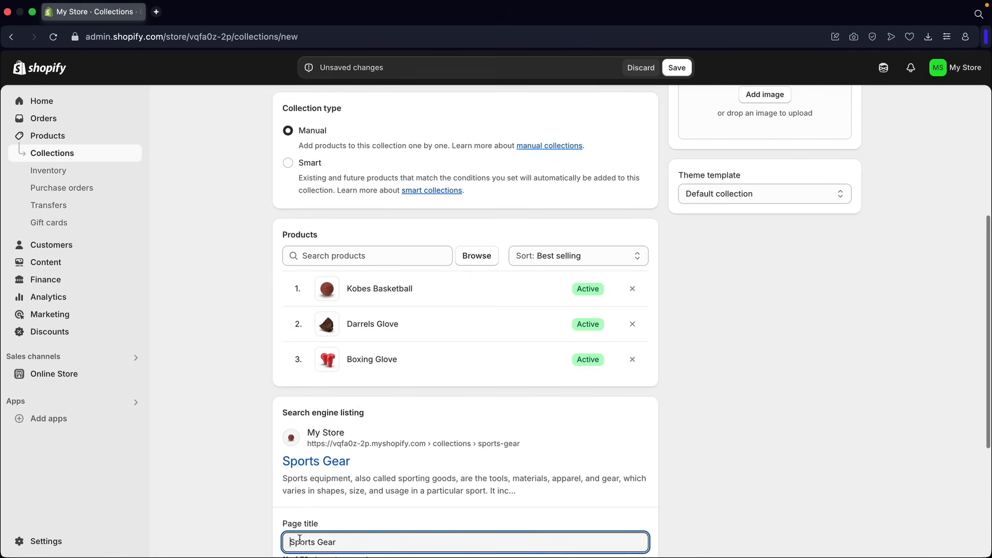
text(Best)
scroll(372, 490, down, 5)
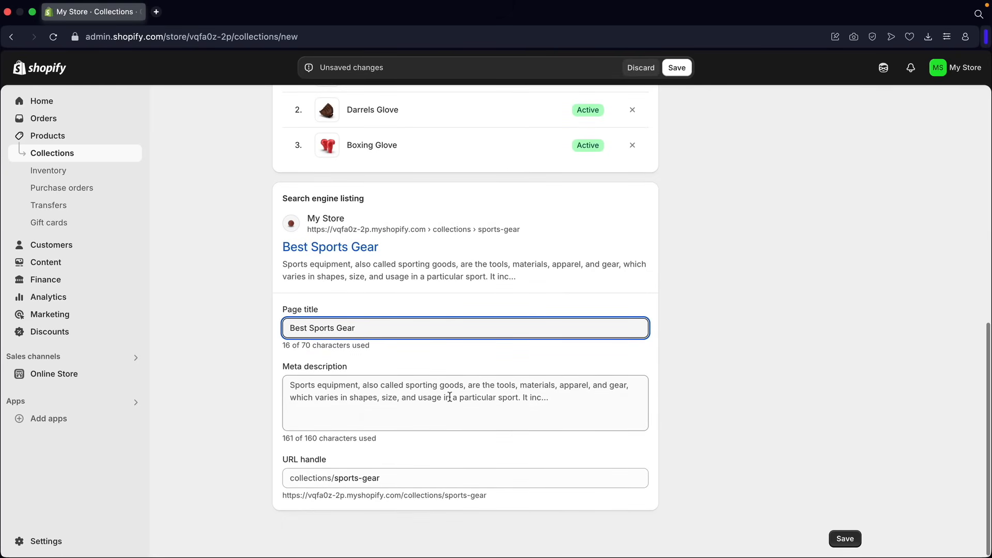
Step: Set the existing JPG of the basketball player in red shoes as the collection image, and save the Sports Gear collection
scroll(620, 383, up, 10)
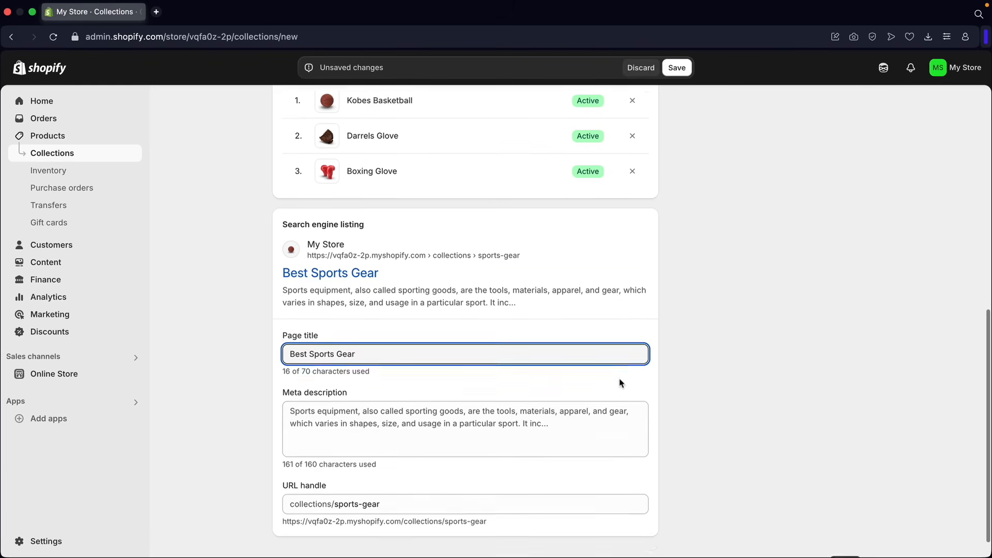
scroll(617, 385, up, 4)
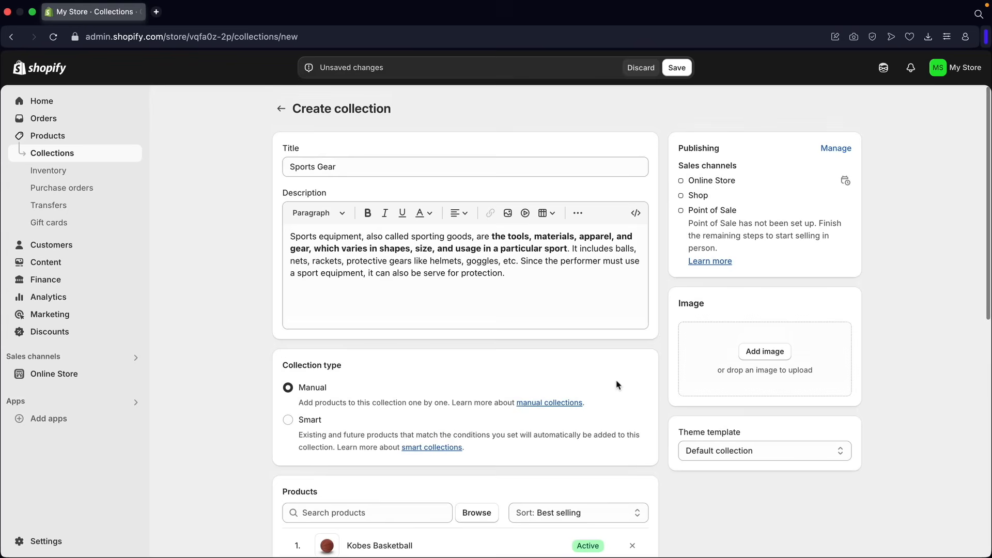
click(770, 353)
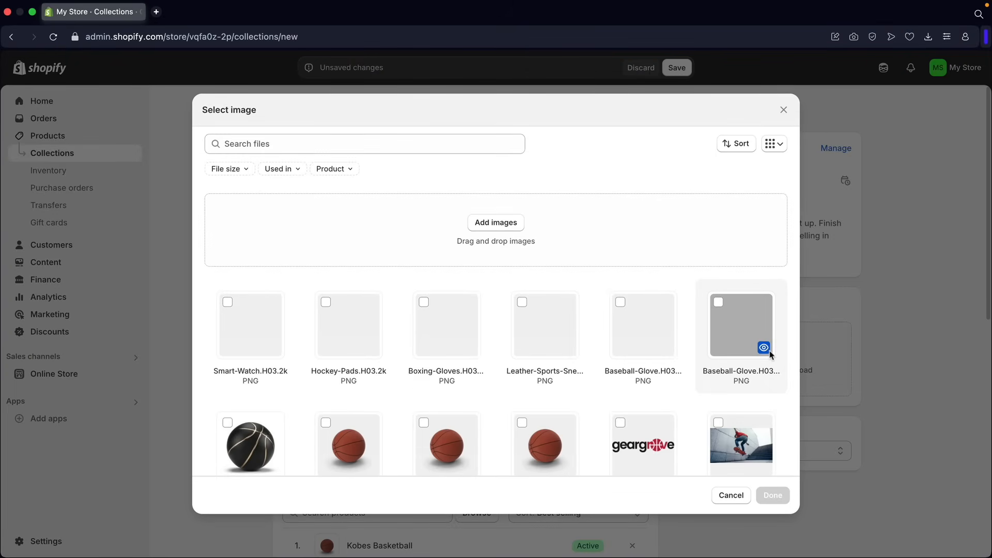
scroll(764, 336, down, 5)
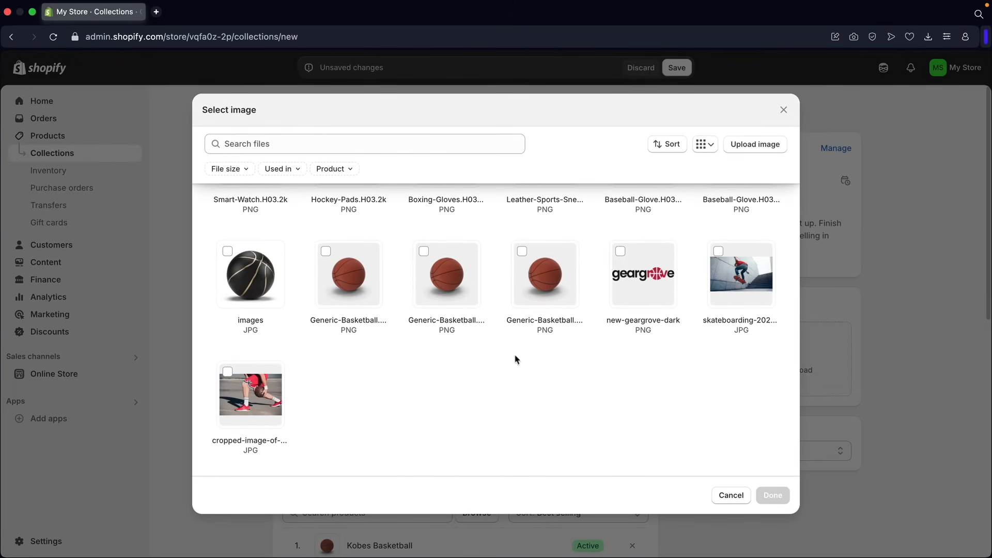
click(229, 393)
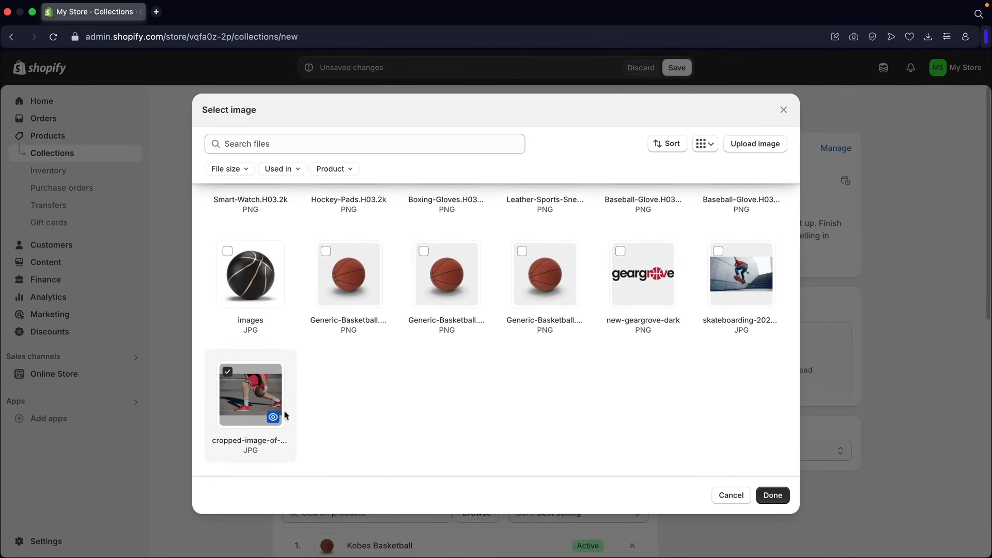
click(771, 495)
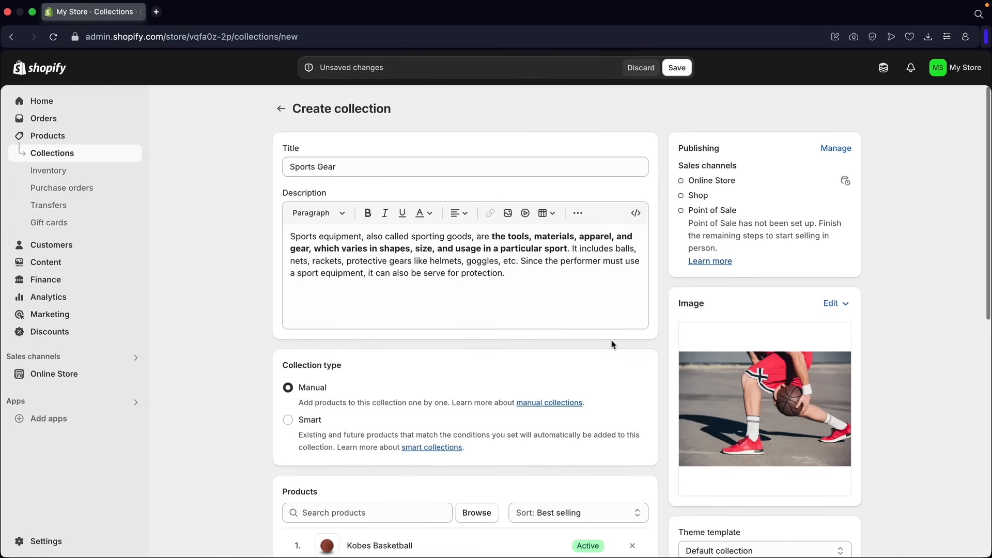
click(676, 68)
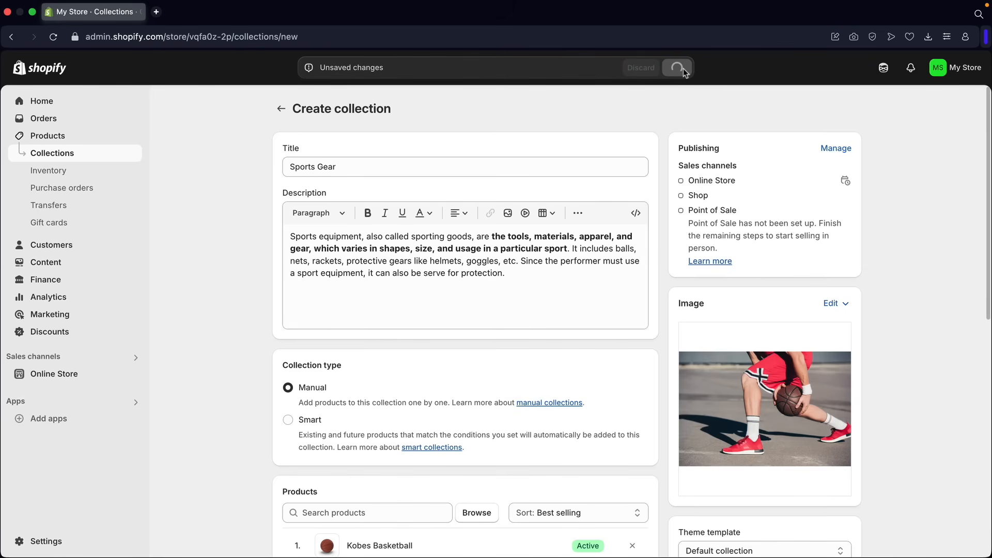
Step: Return to the collection list and delete the Home page collection
click(281, 110)
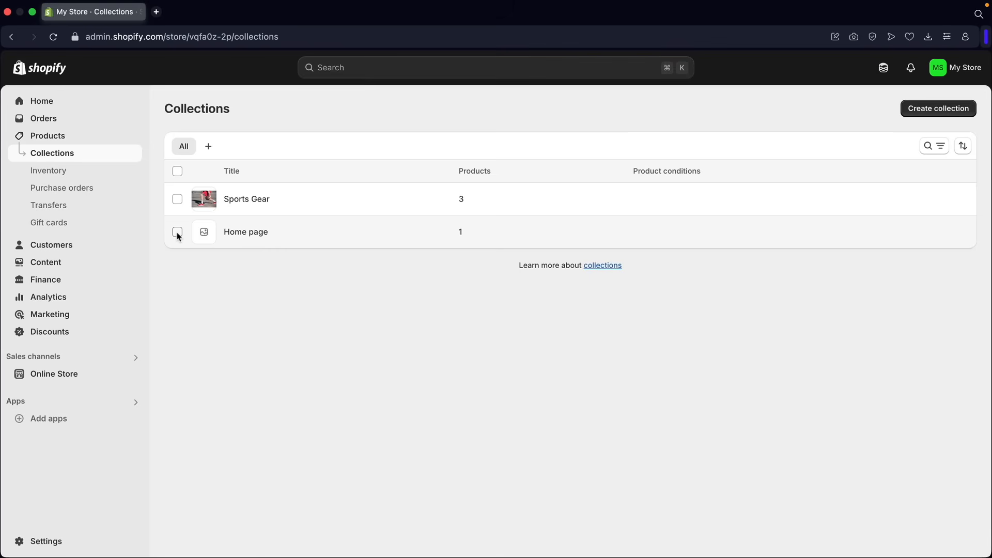
click(177, 233)
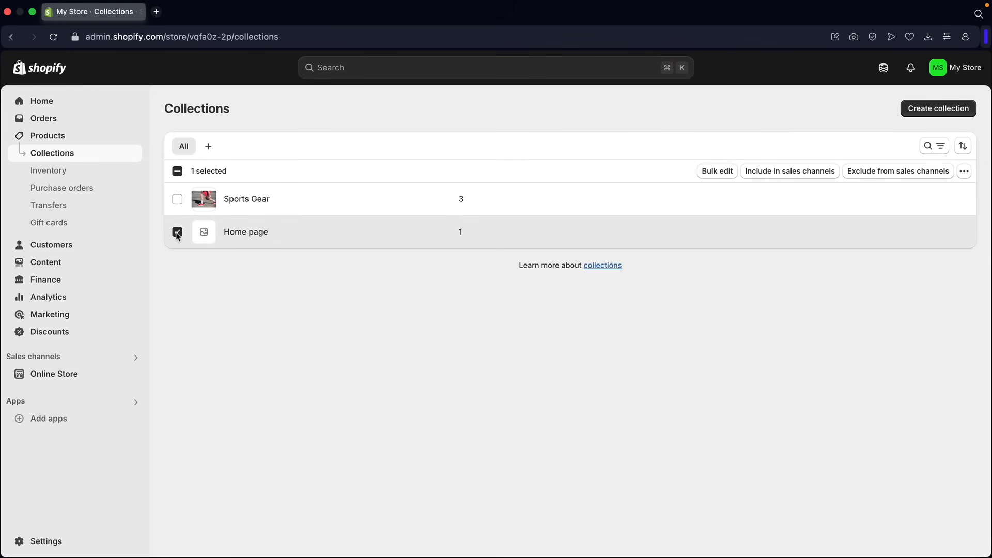
click(964, 175)
click(934, 196)
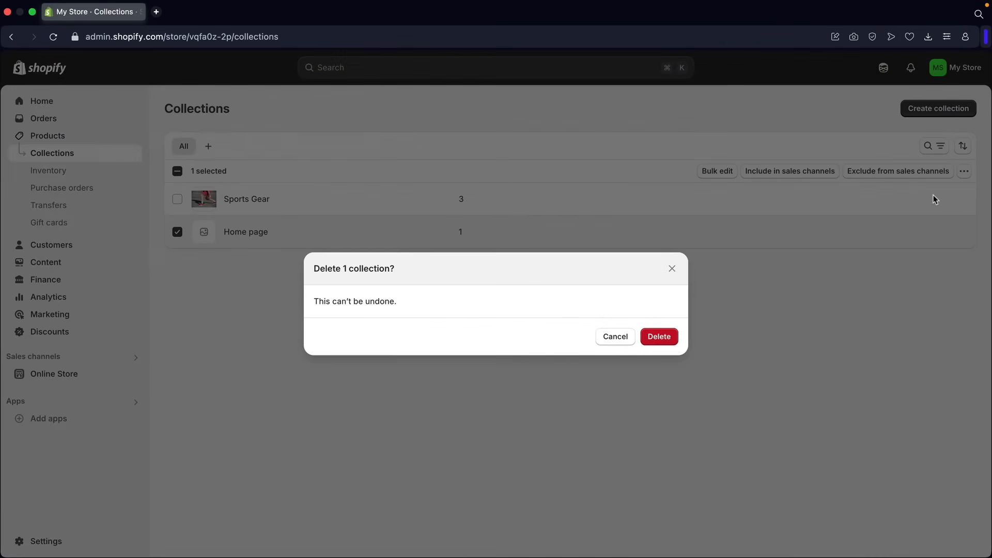
key(Return)
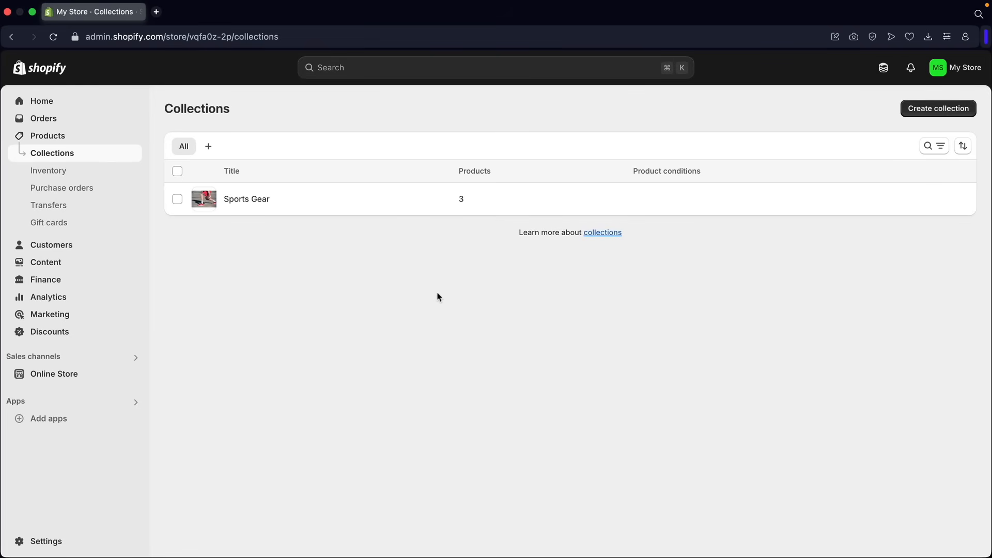
Step: Create and save a manual collection titled Sports Apparel with a sportswear description, the skateboarding image and the Shoes product
click(922, 109)
click(465, 164)
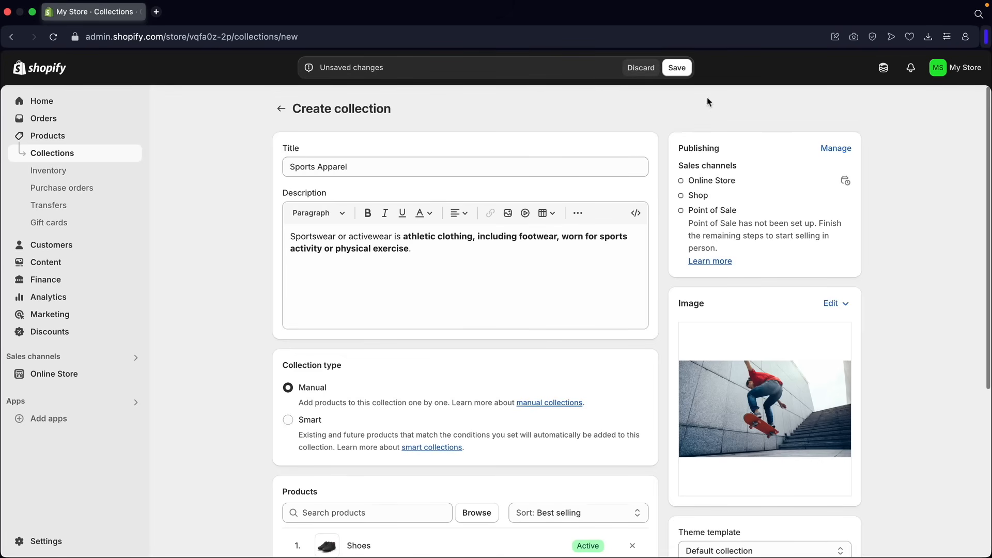
click(676, 67)
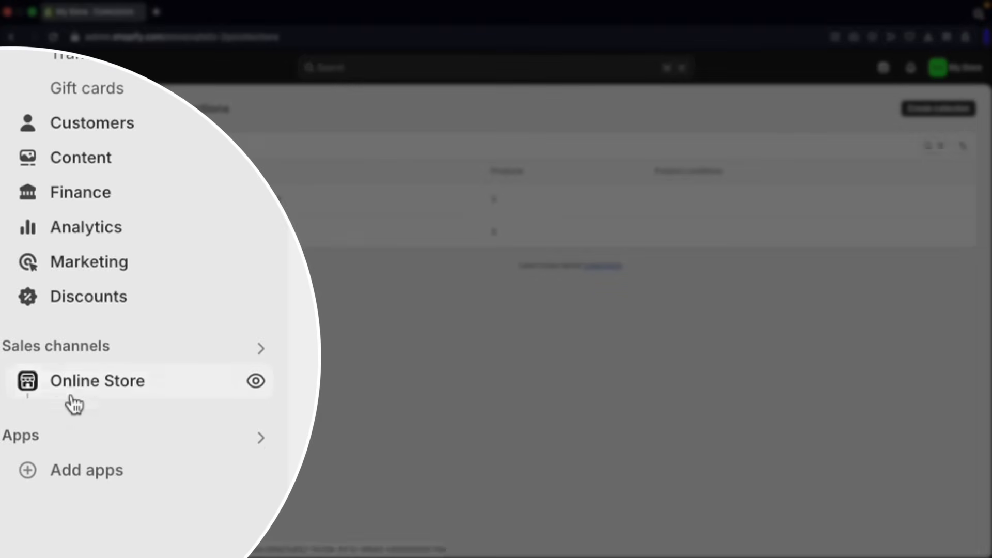
Step: Open the Dawn theme for customization and add a Collection list section below the home page's image banner
click(72, 402)
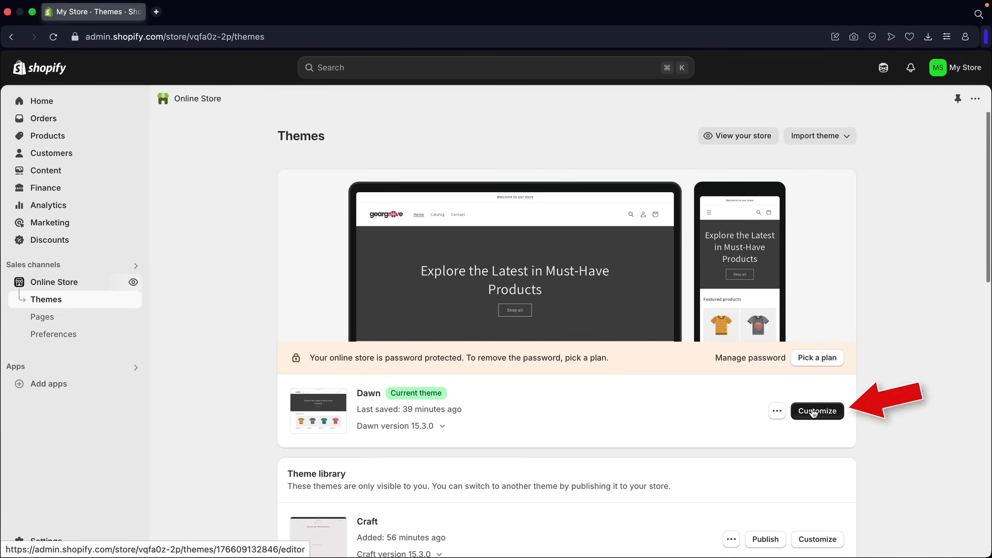
click(816, 412)
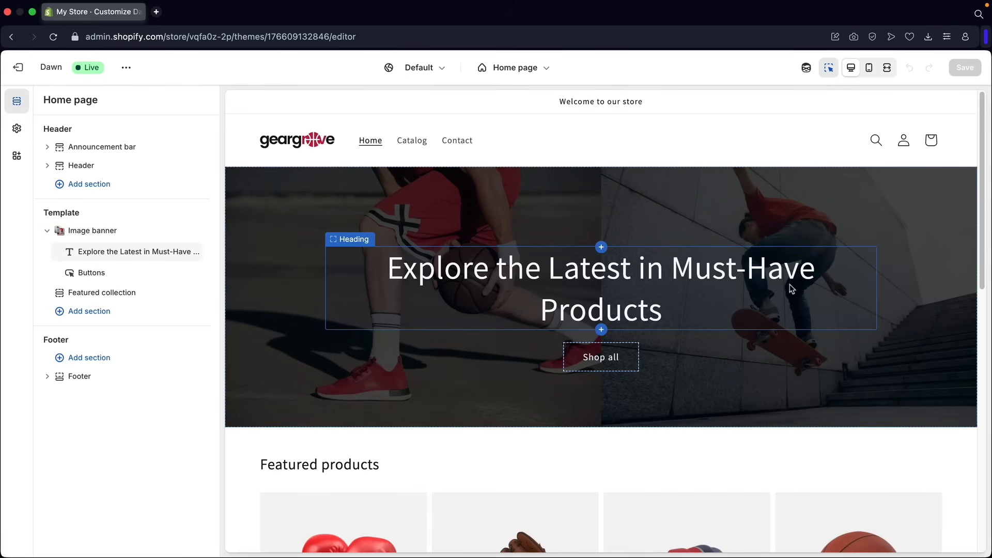
scroll(789, 285, down, 2)
scroll(788, 285, down, 1)
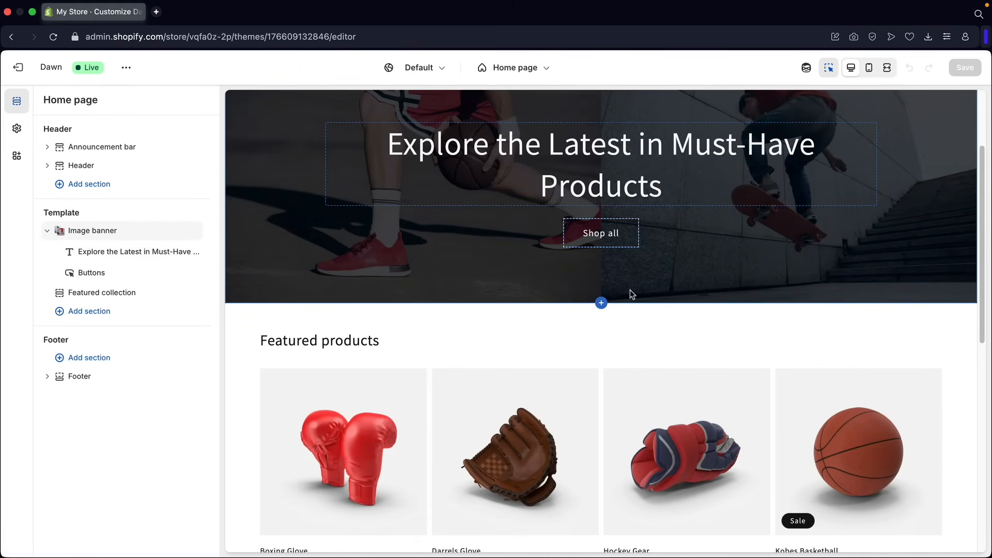
click(600, 309)
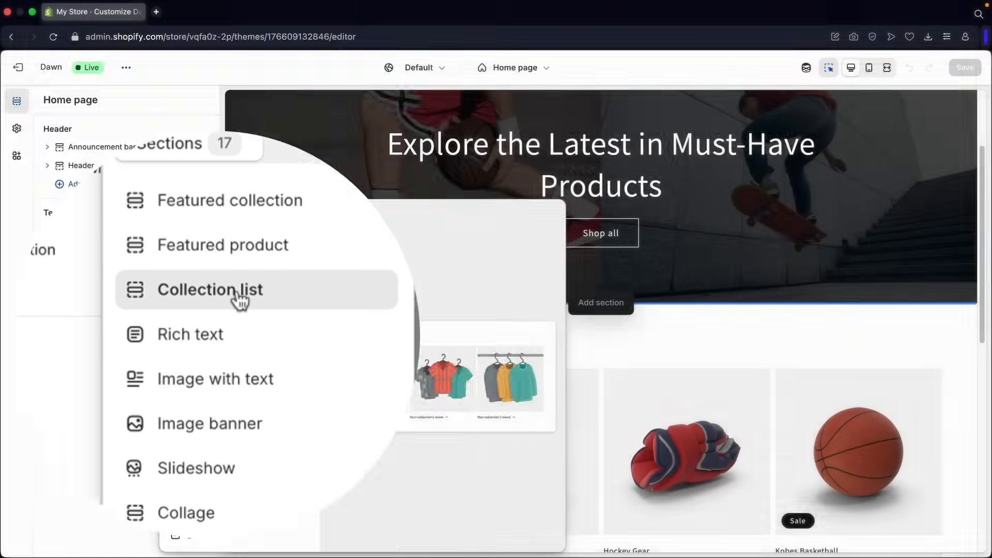
click(238, 295)
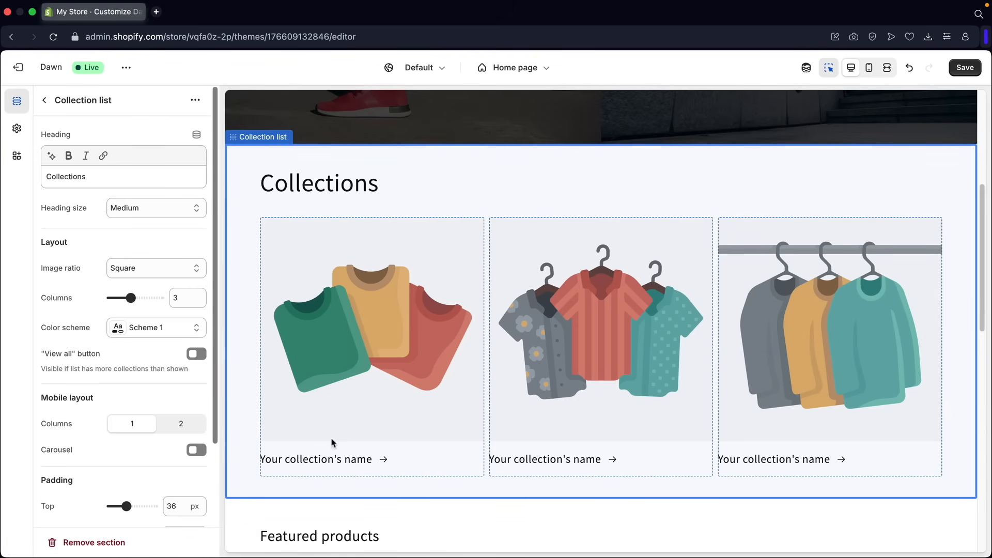
Step: Assign the Sports Apparel collection to the first block and Sports Gear to the second block of the collection list
click(357, 347)
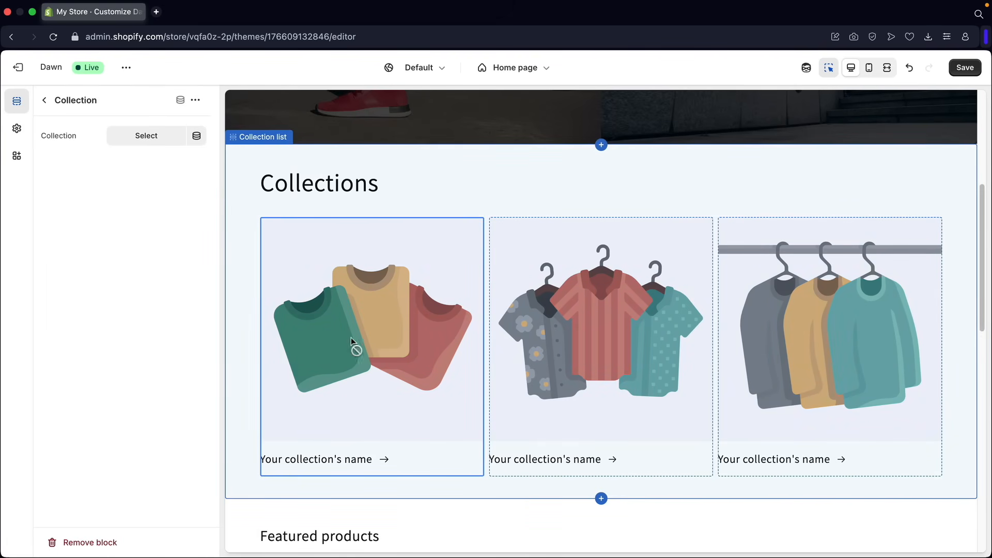
click(146, 139)
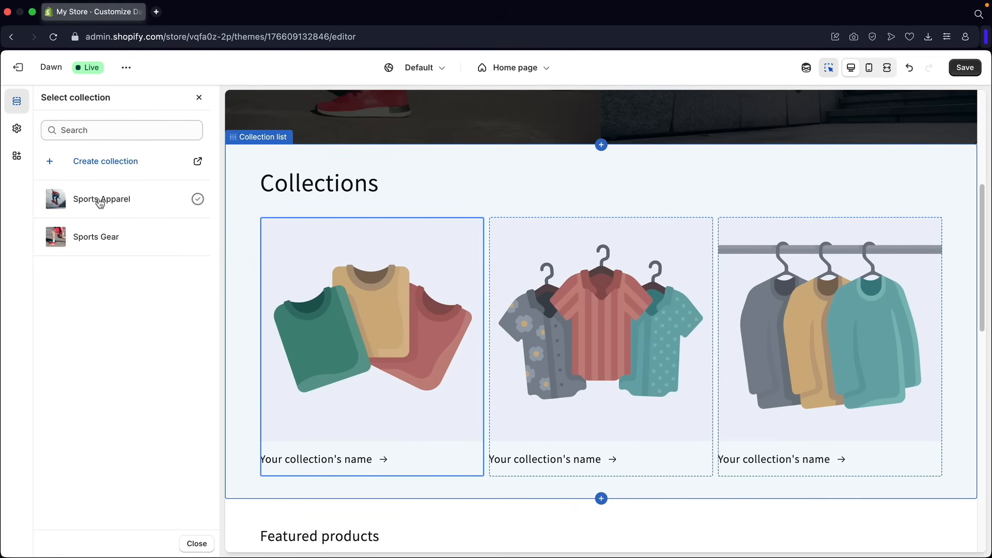
click(100, 202)
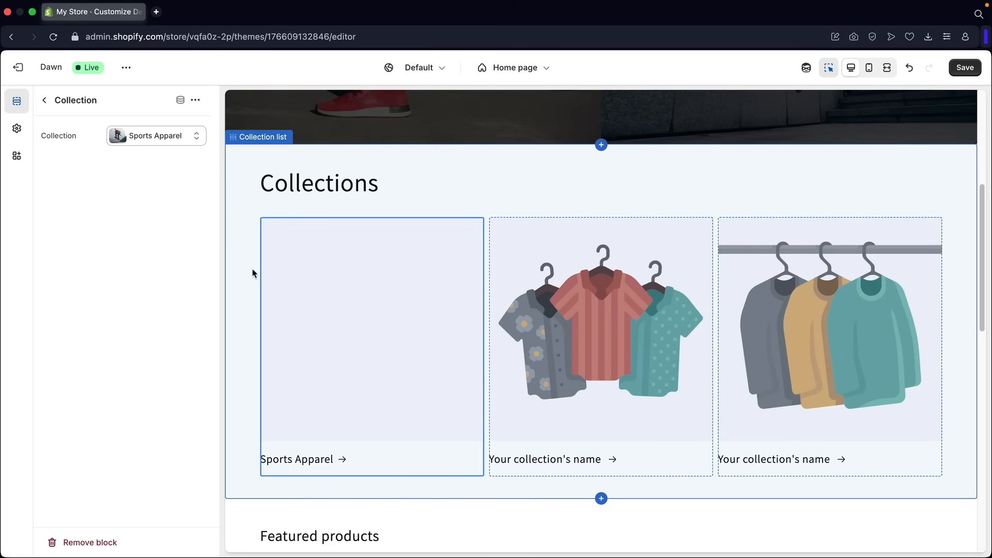
click(551, 315)
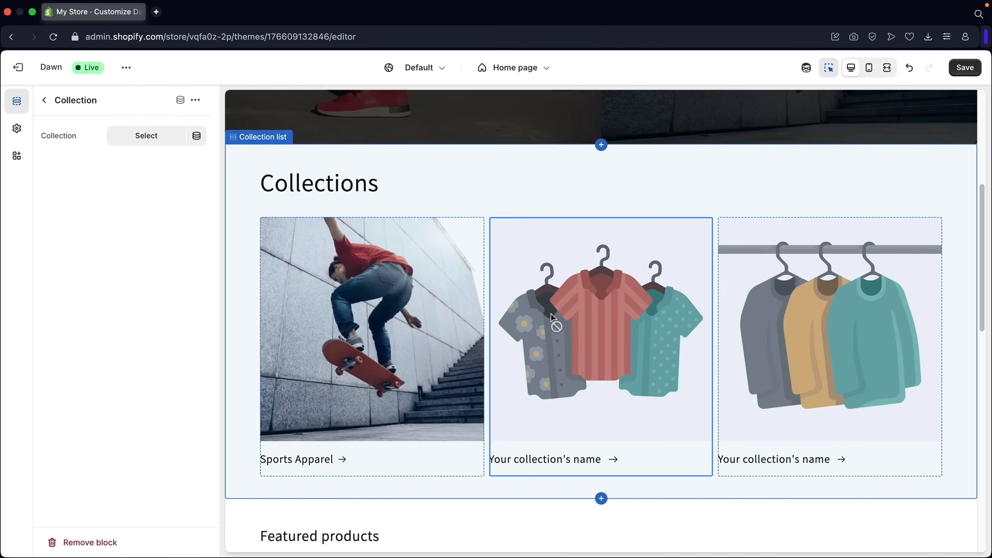
click(158, 140)
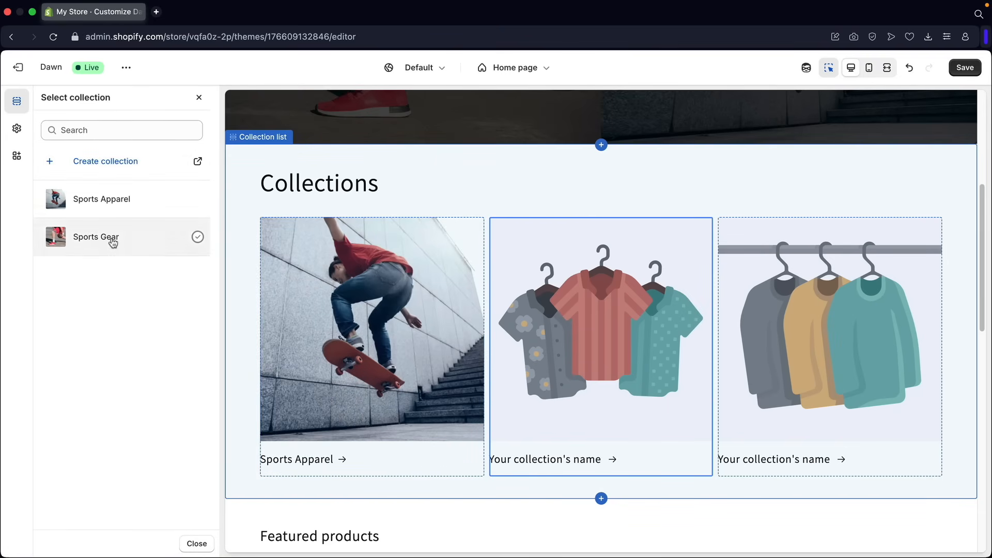
click(113, 238)
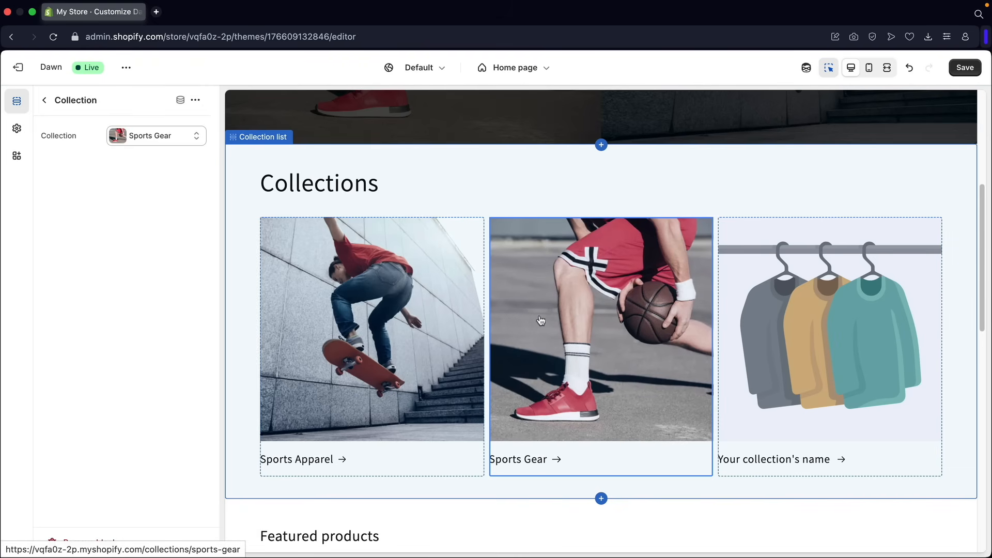
Step: Remove the empty third collection block and set the Collection list section's desktop layout to 2 columns
click(795, 275)
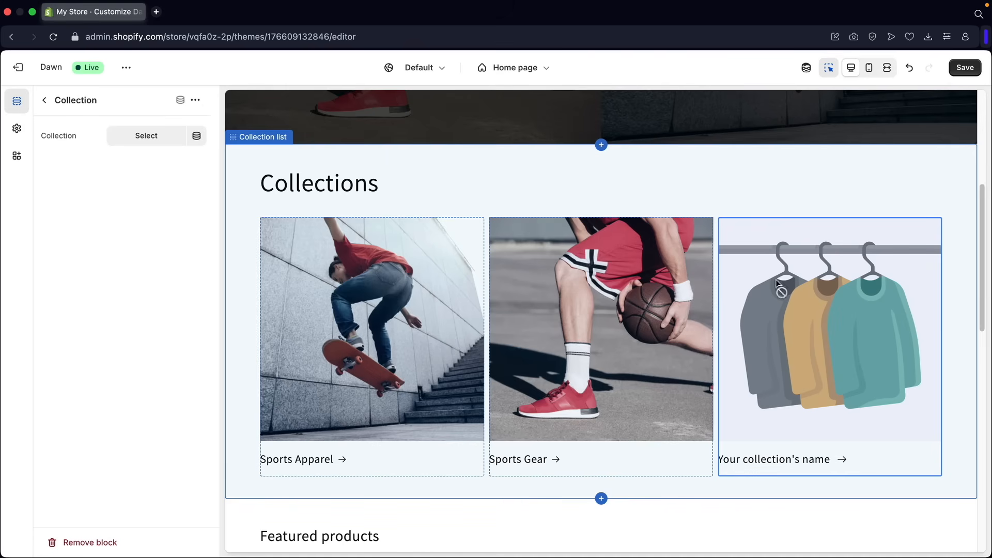
click(197, 102)
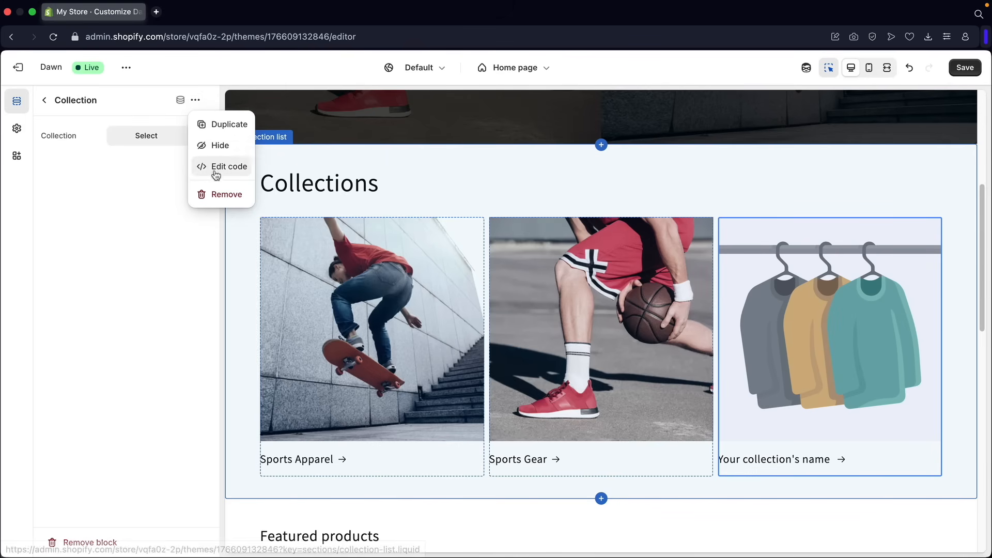
click(220, 195)
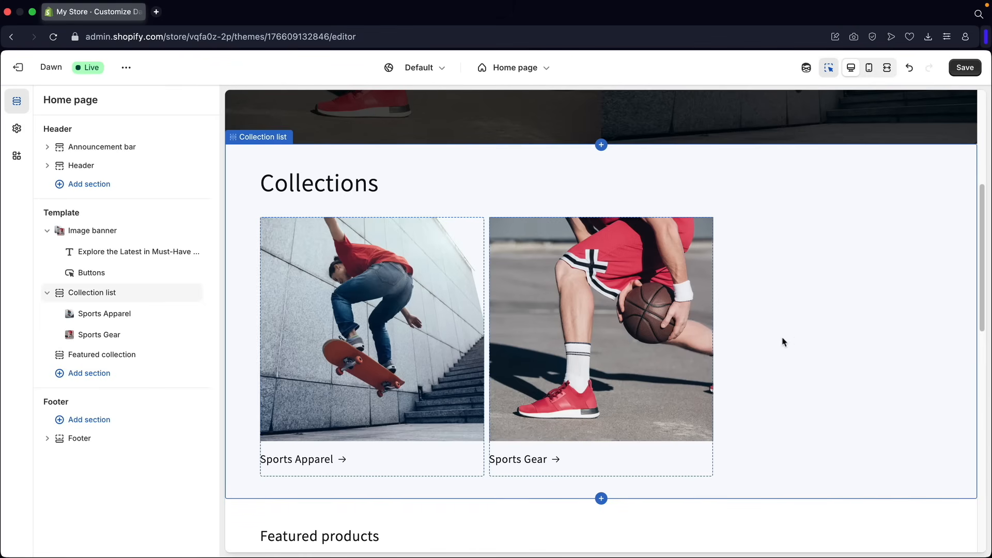
click(808, 329)
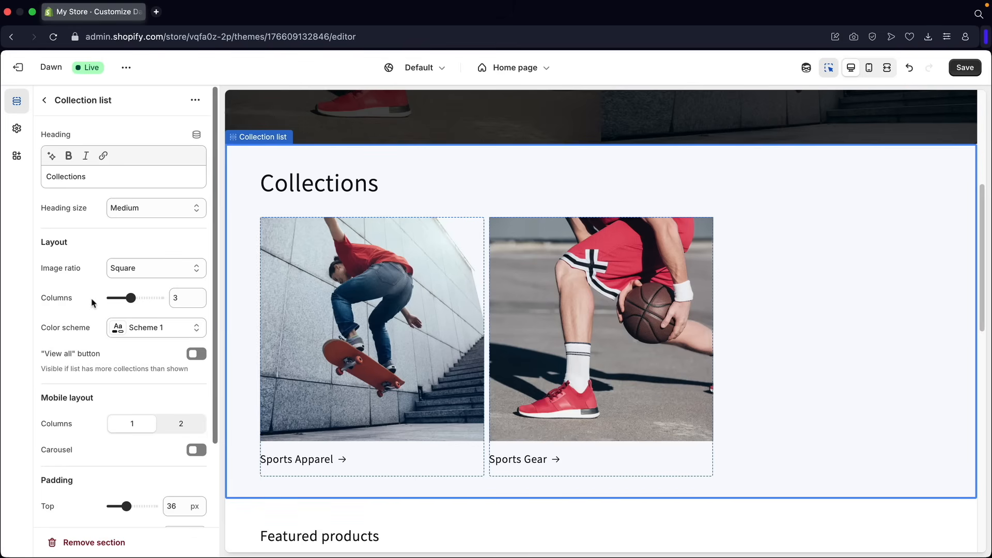
drag(130, 298, 122, 297)
scroll(410, 350, down, 2)
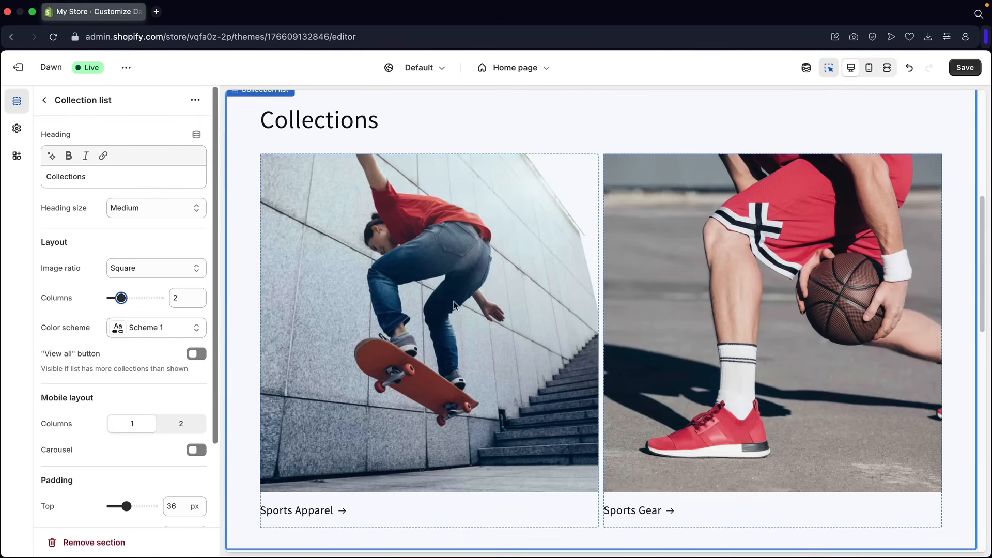
Step: Add an Image with text section between the collection list and the Featured products section
scroll(512, 320, down, 6)
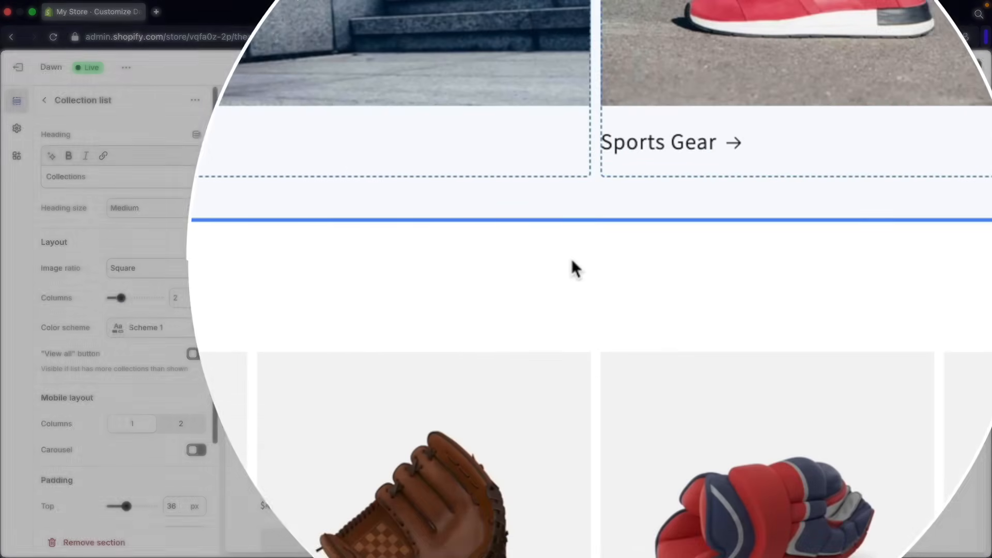
click(586, 260)
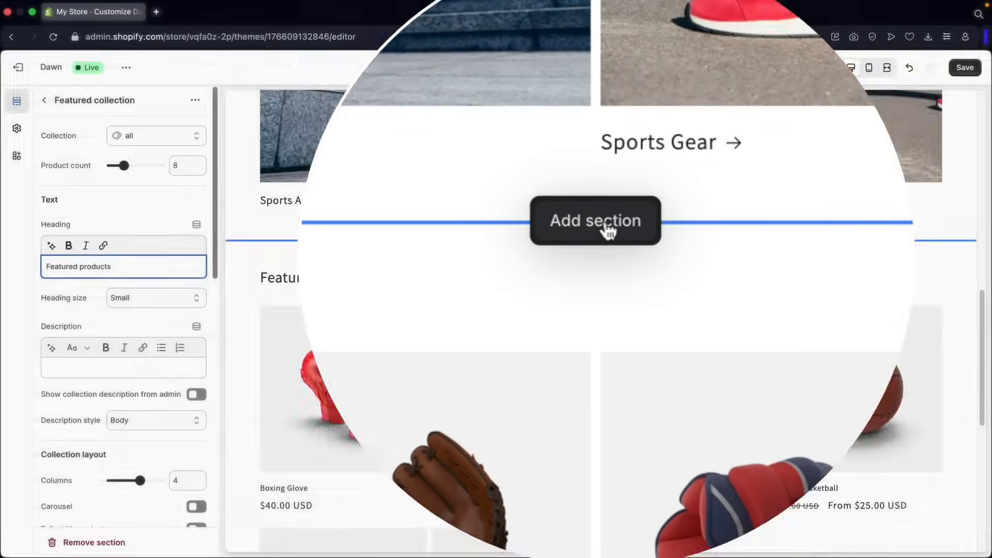
click(598, 226)
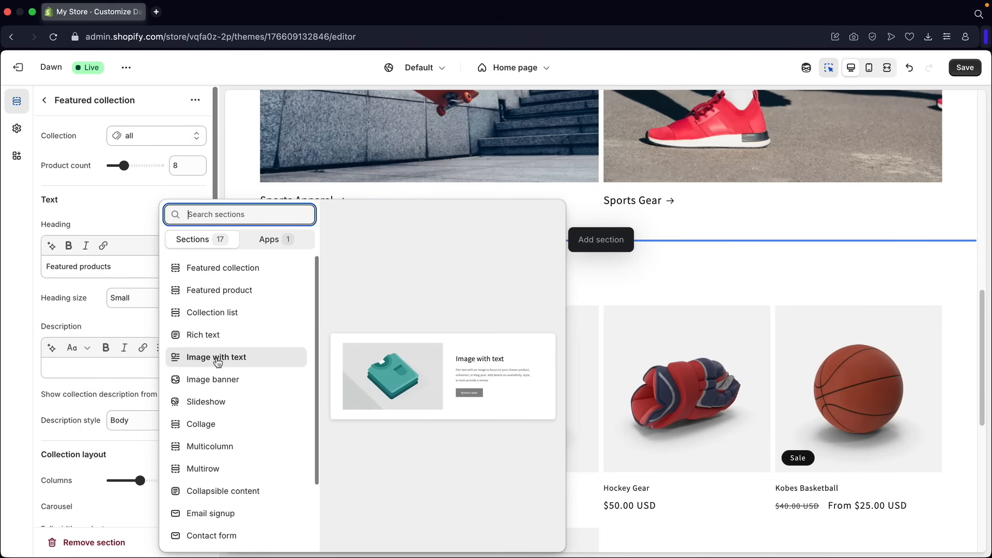
click(217, 362)
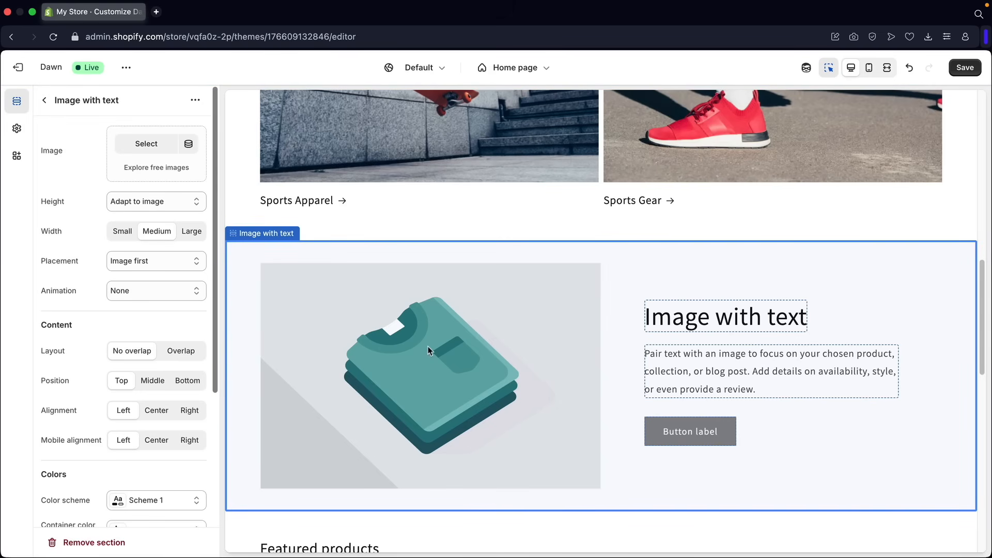
Step: Set the existing skateboarding JPG as the image of the Image with text section
click(156, 147)
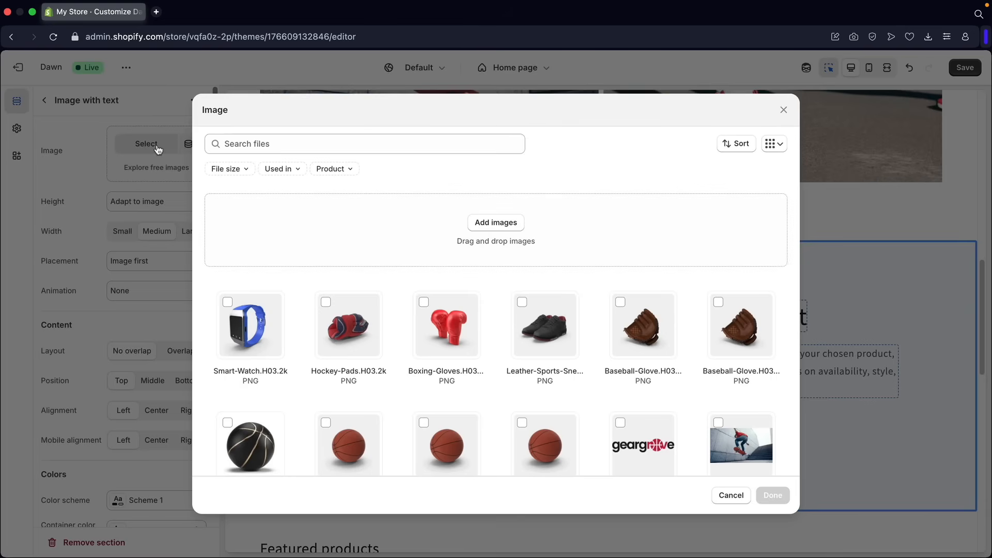
scroll(672, 403, down, 3)
click(721, 383)
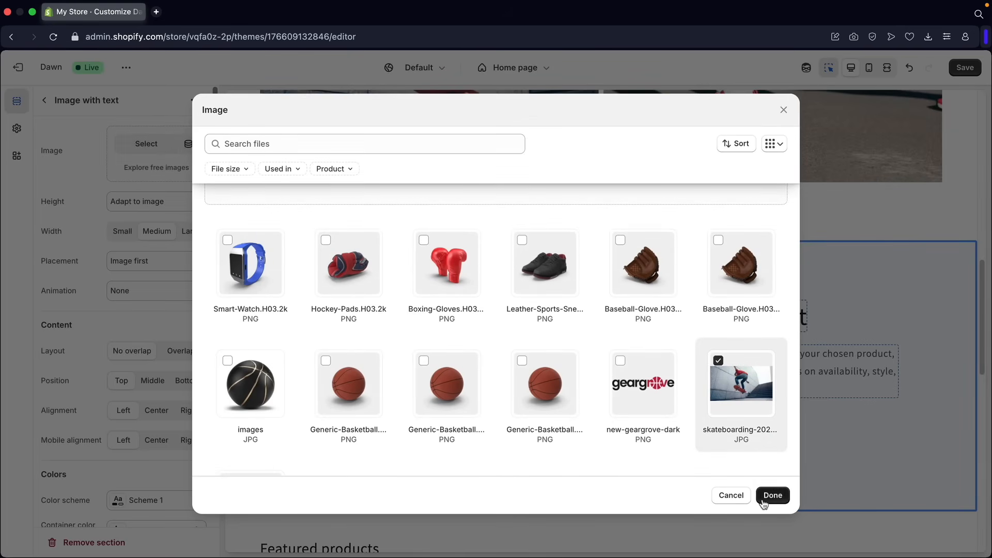
click(773, 494)
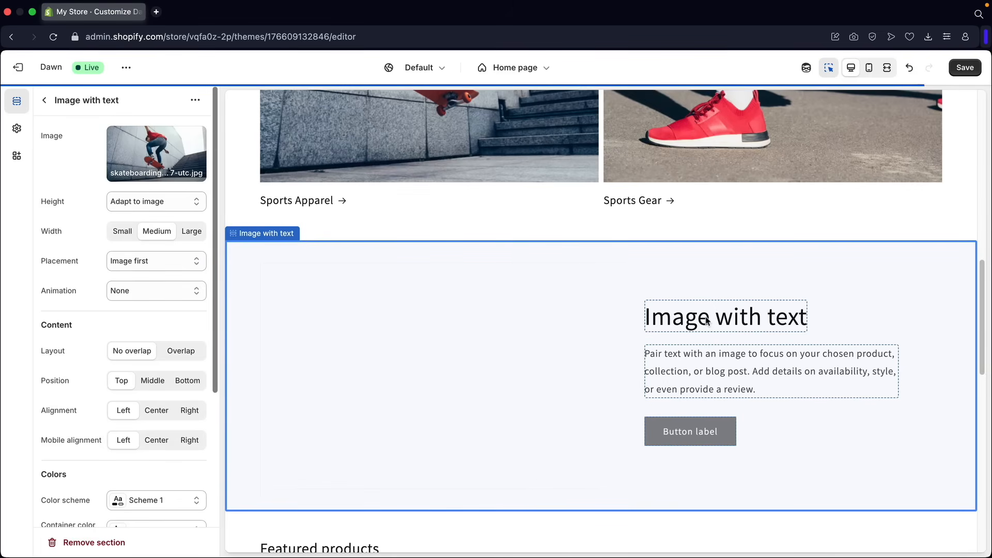
Step: Set the Image with text section's heading to "Find The Newest Products Every Day"
click(708, 321)
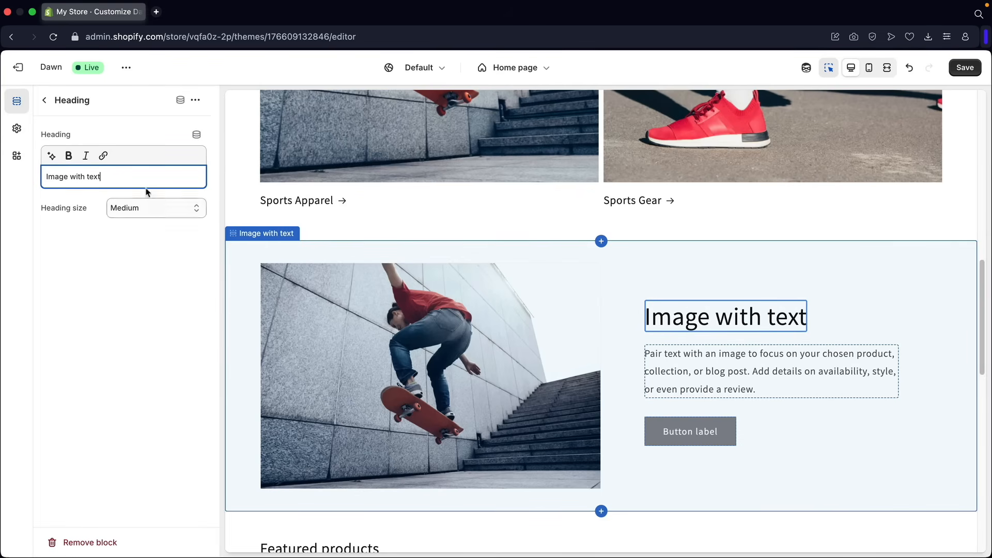
click(126, 175)
key(ctrl+a)
text(Find The Newest Products Every Day)
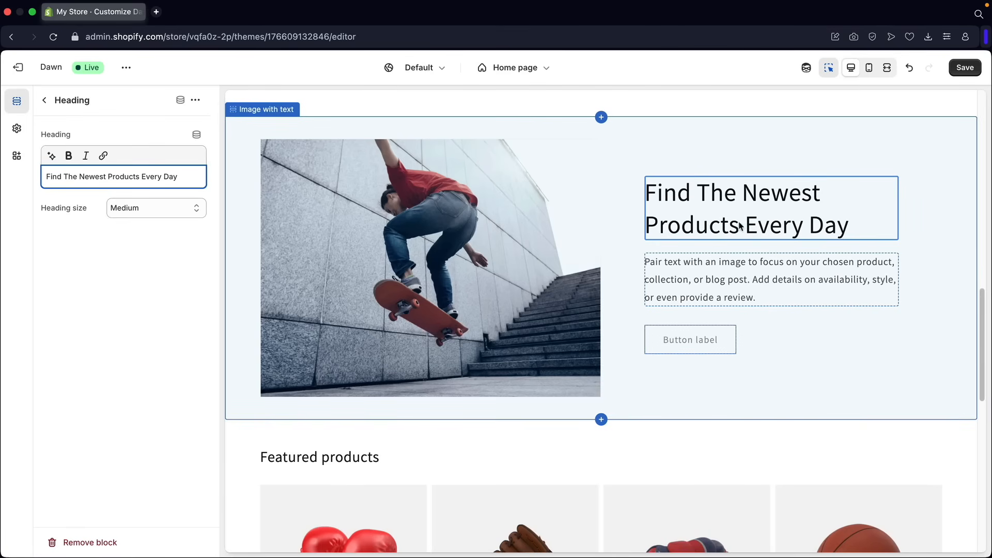
click(734, 276)
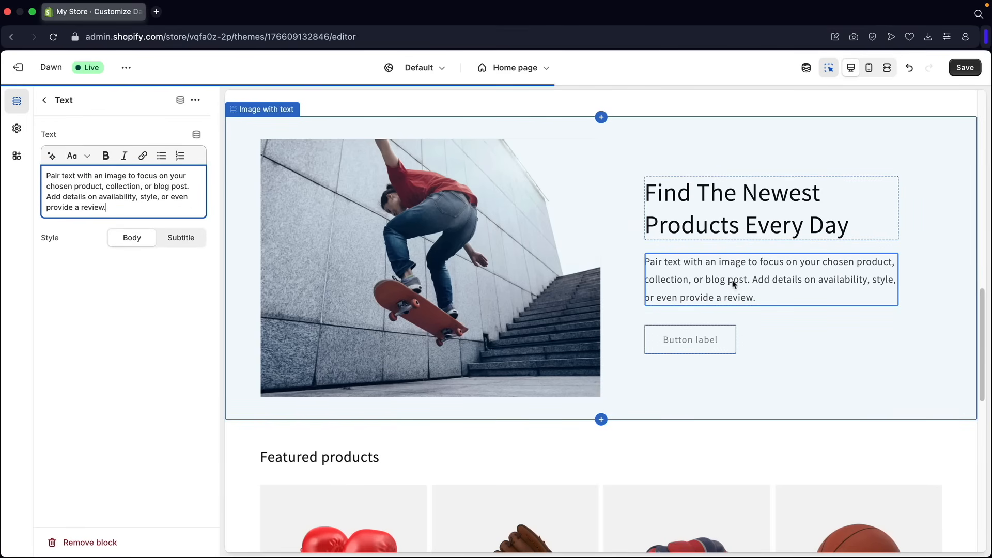
Step: Link the Image with text section's button to All collections, label it "View Collections" and turn off its outline style
click(708, 341)
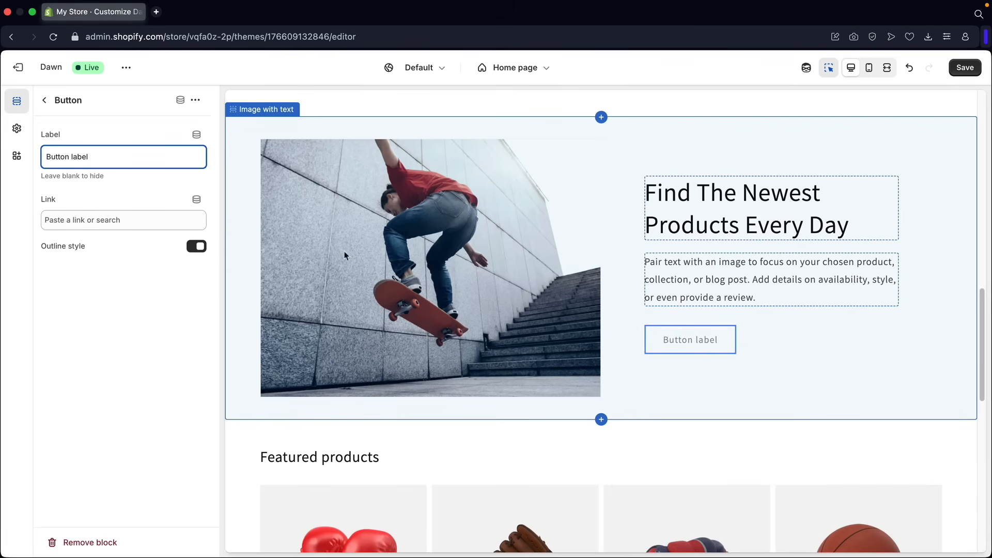
click(71, 220)
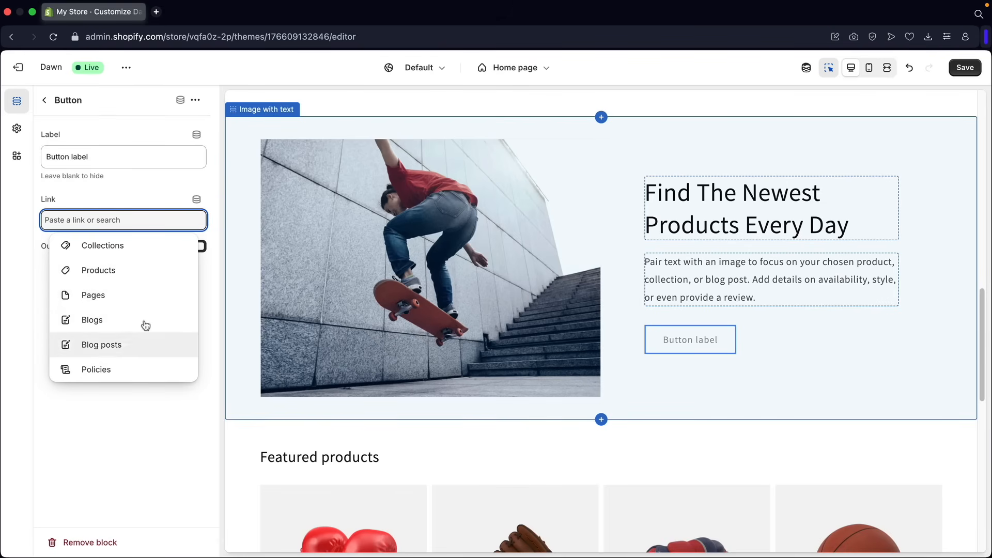
click(98, 250)
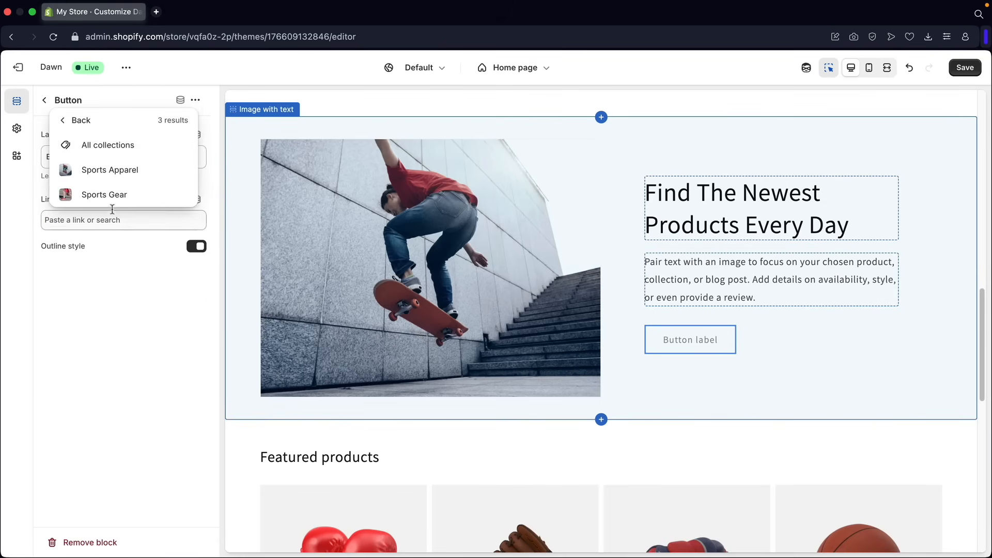
click(119, 147)
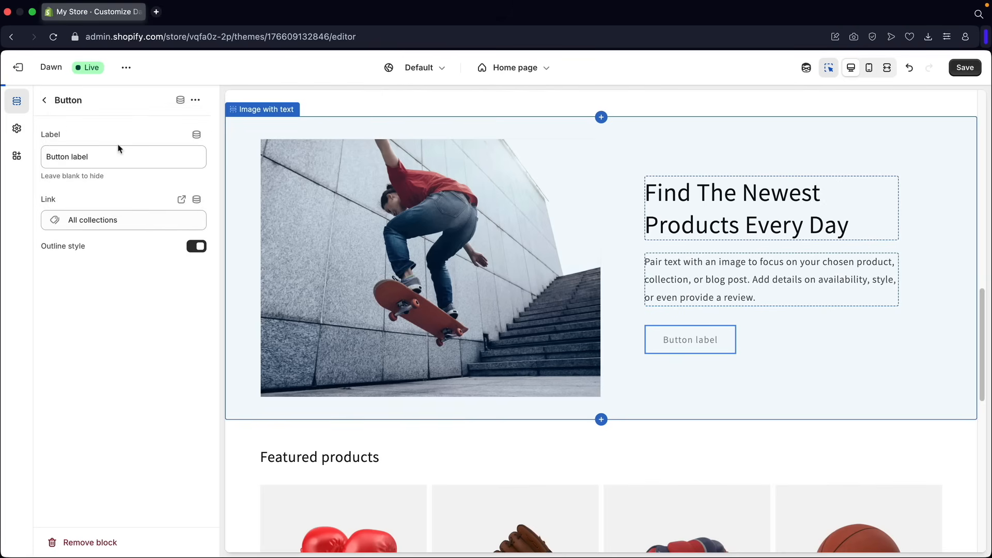
triple_click(109, 158)
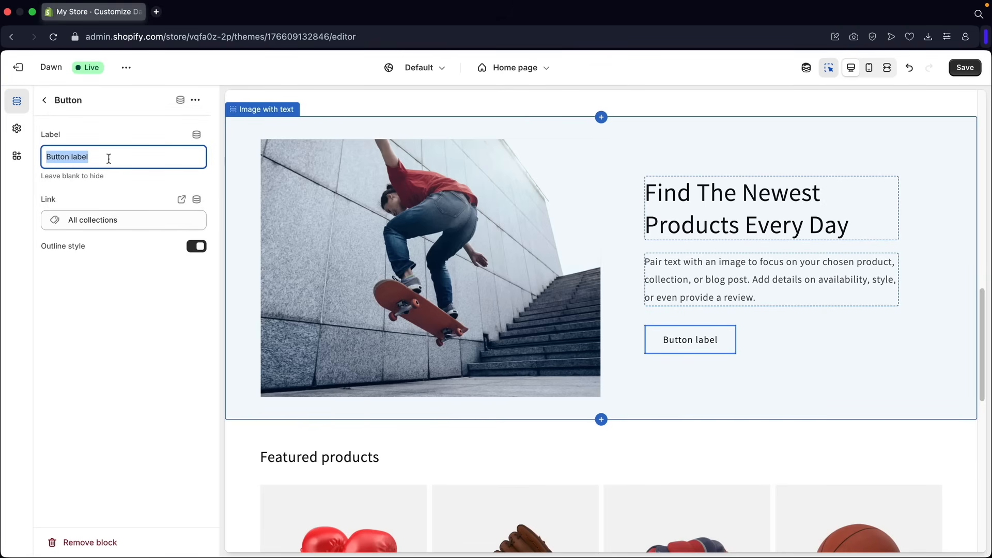
text(View Collections)
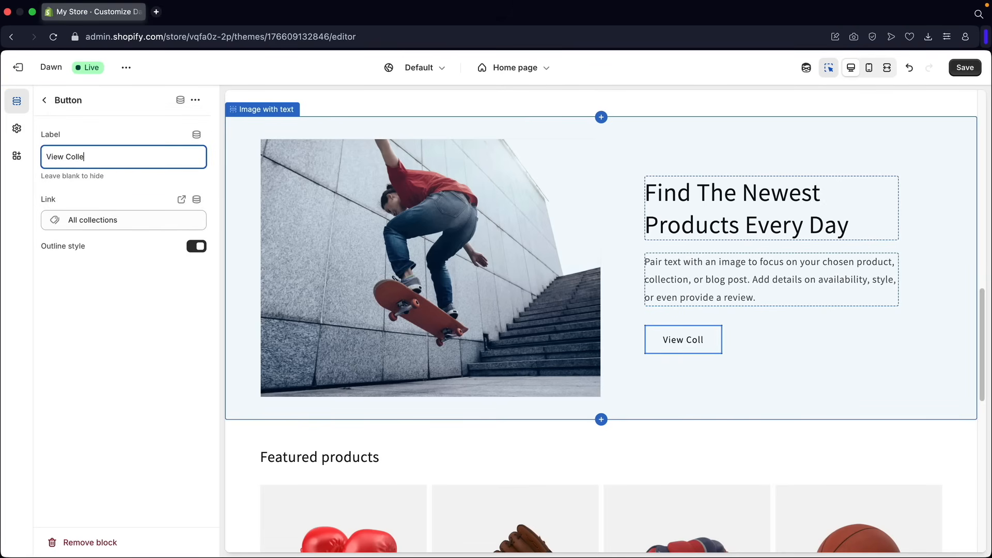
click(151, 287)
click(196, 247)
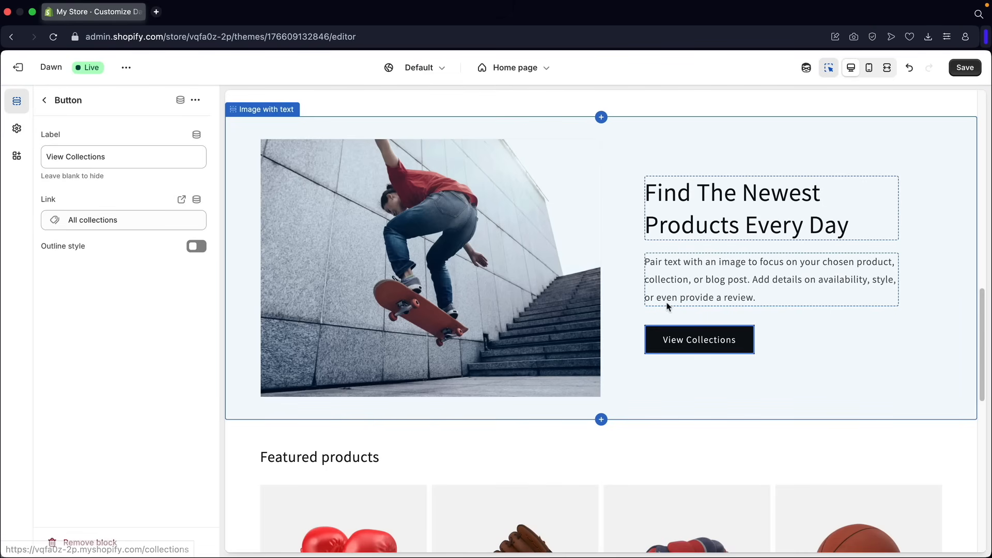
scroll(626, 328, up, 1)
scroll(625, 339, down, 5)
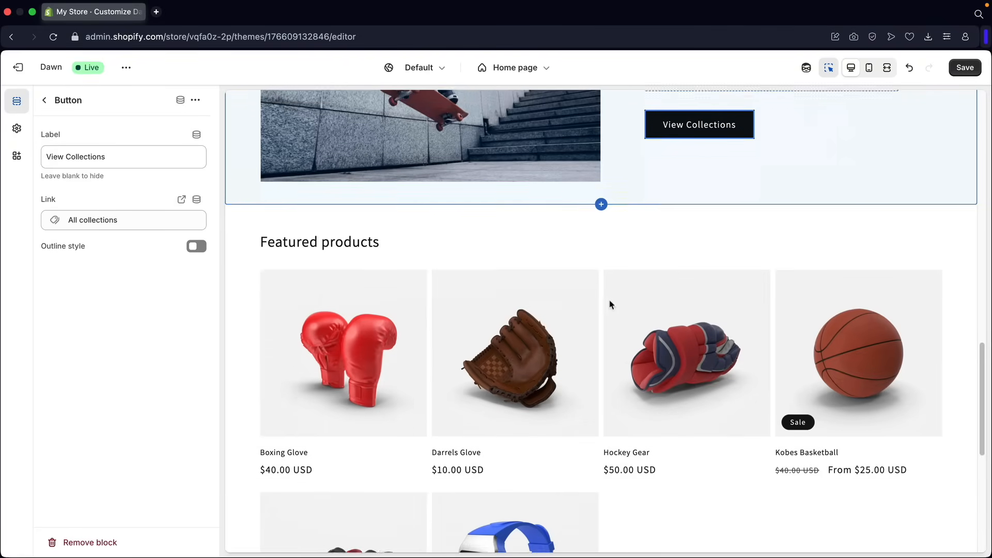
click(601, 187)
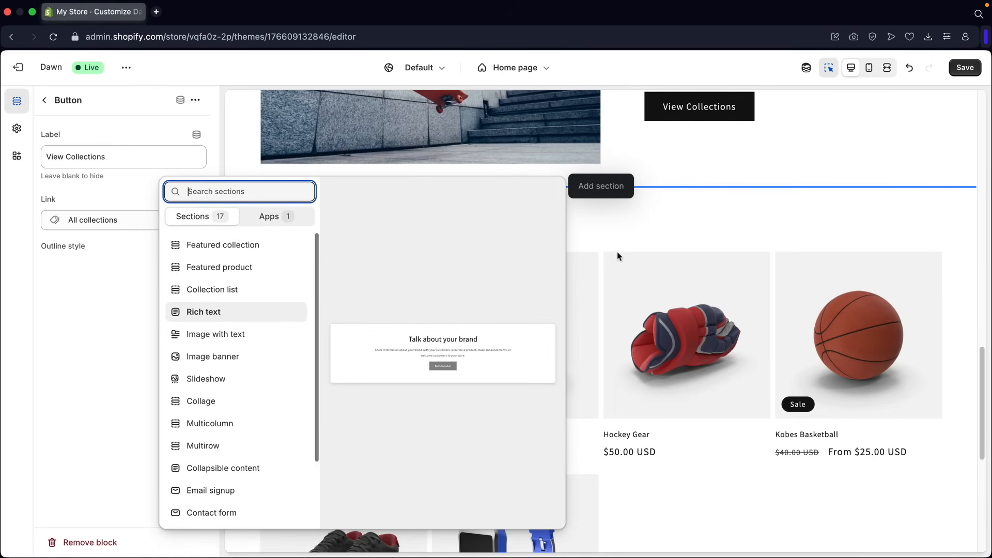
click(625, 231)
click(677, 215)
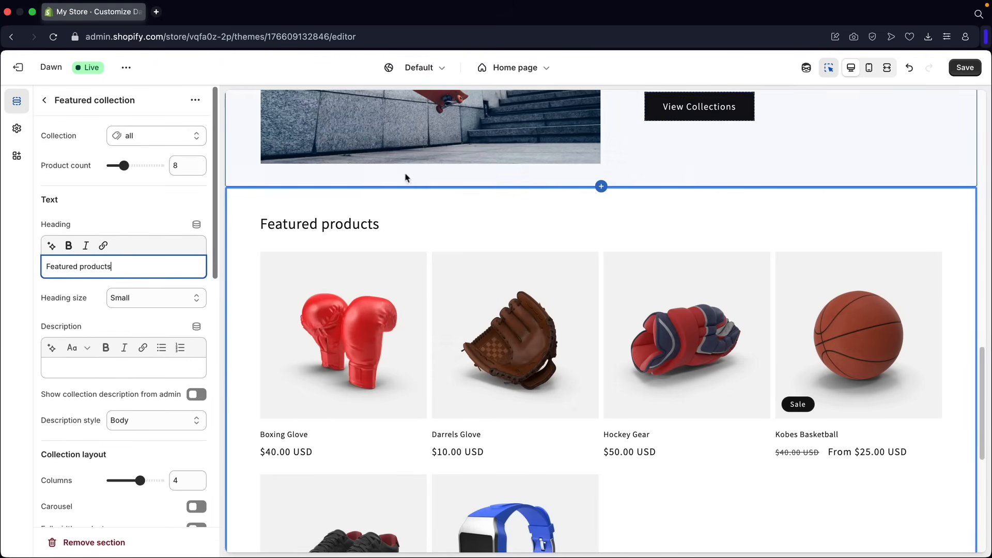
click(493, 222)
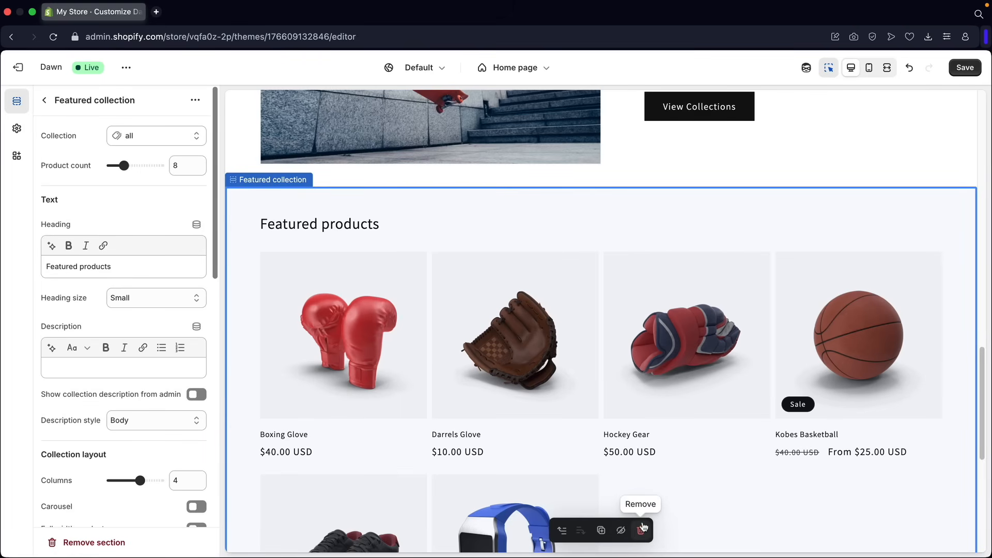
Step: Save the customized home page
scroll(605, 356, up, 5)
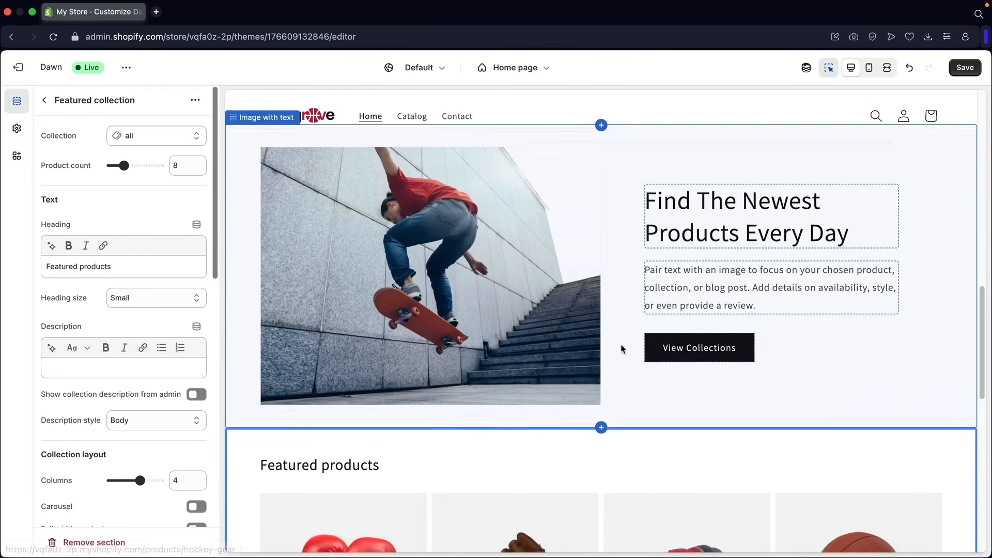
scroll(610, 311, up, 10)
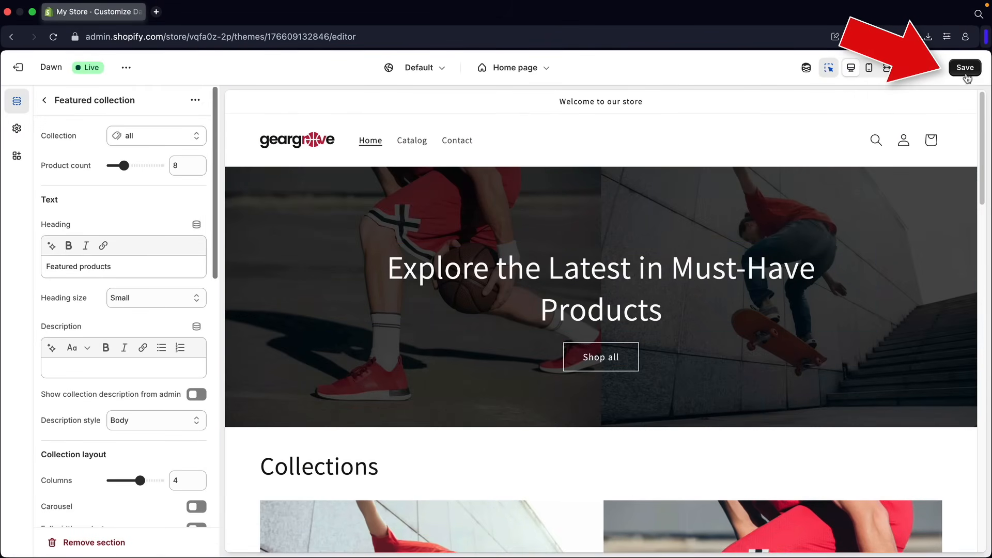
click(965, 68)
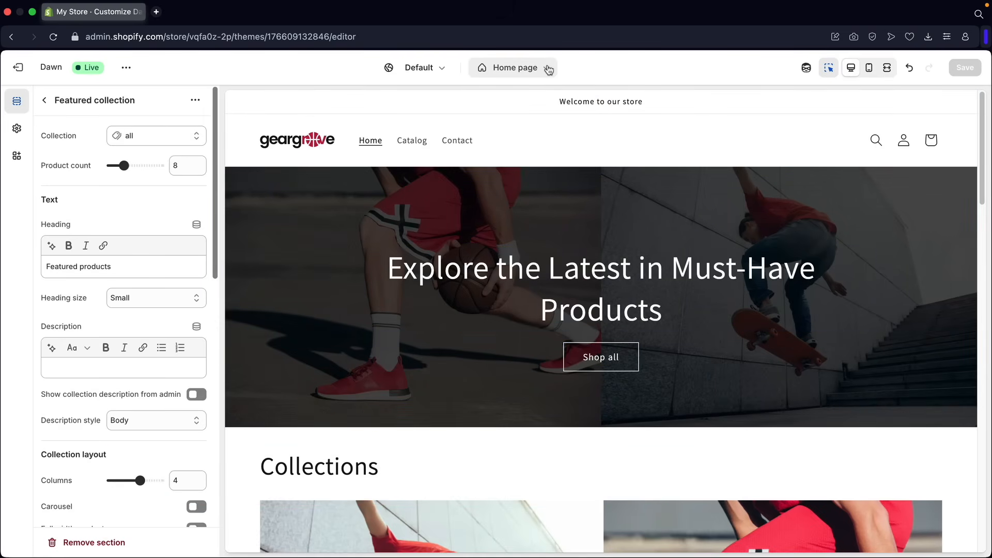
Step: Open the Default product template and move the Text block below Title and Price in the Product information section
click(548, 72)
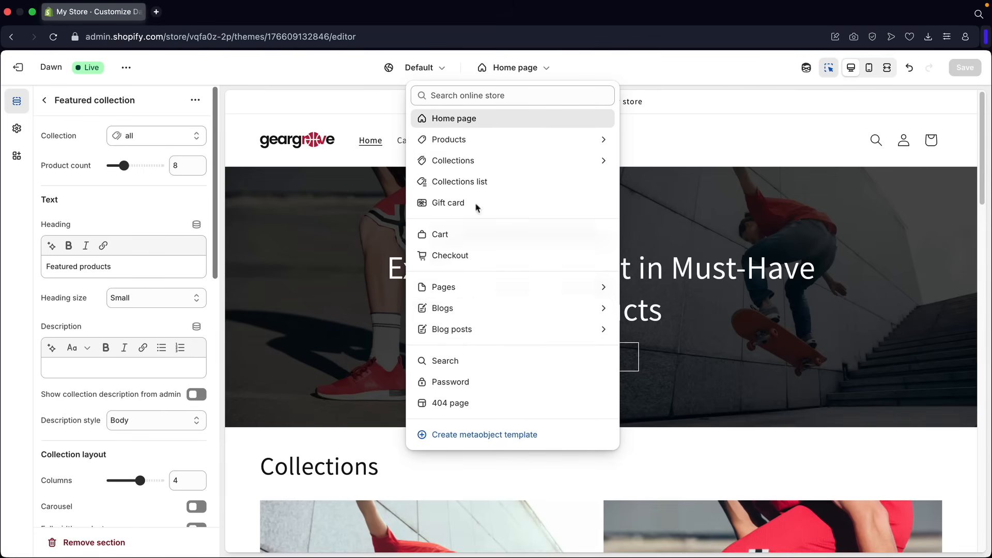
click(473, 143)
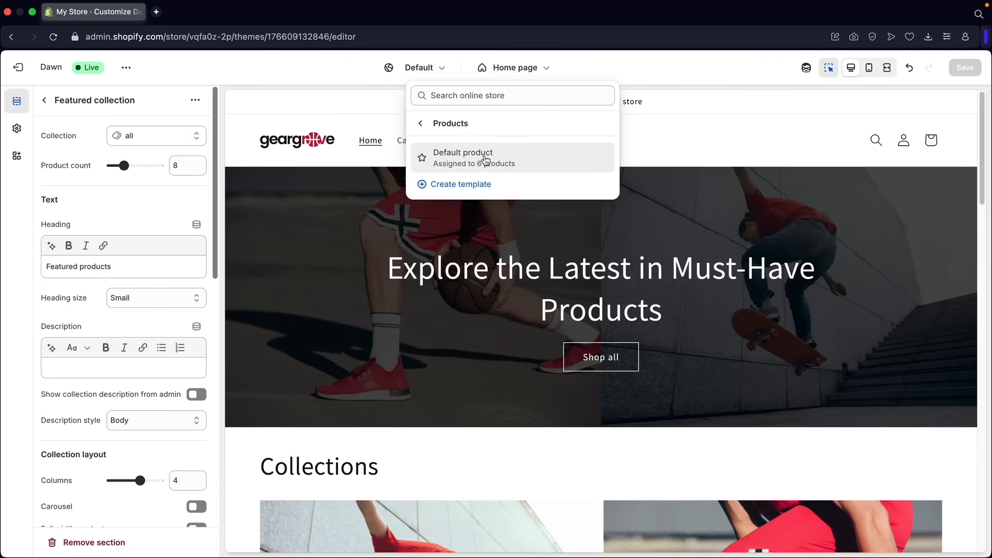
click(485, 160)
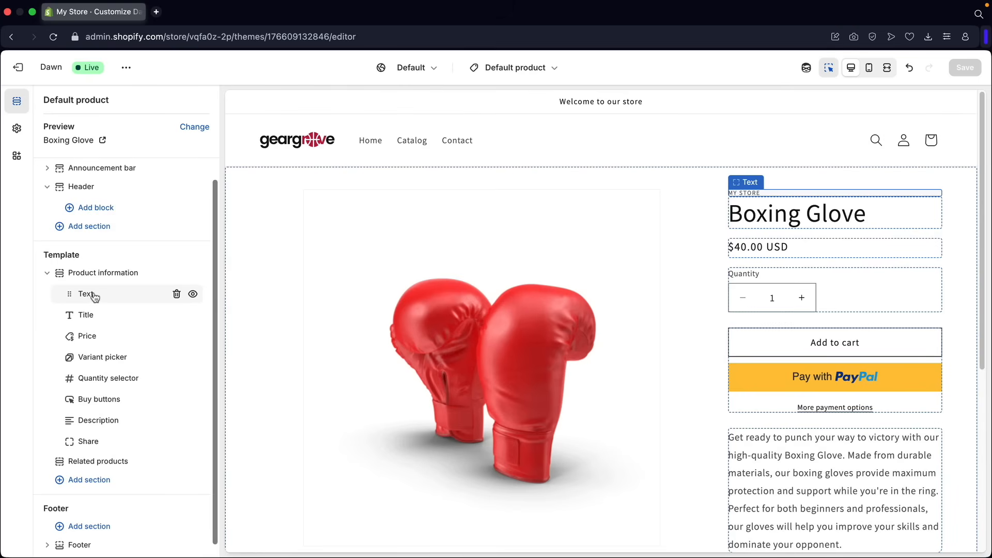
drag(95, 296, 86, 315)
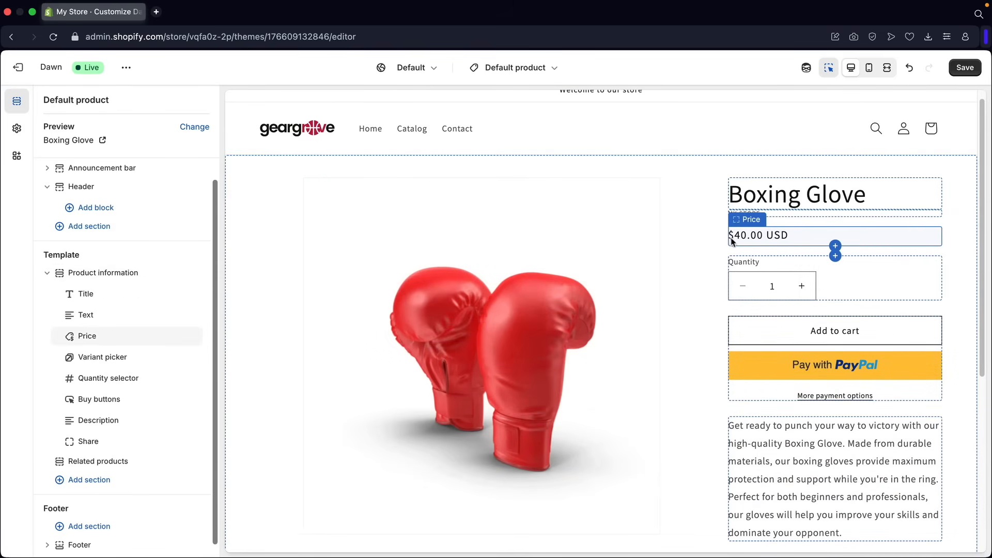
drag(100, 341, 108, 318)
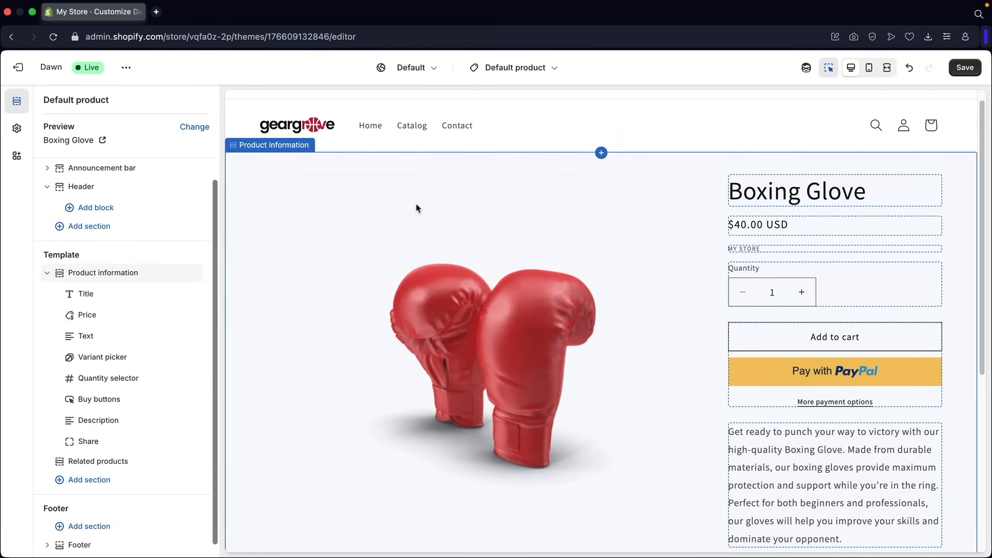
Step: Try the Medium and Small media widths in the Product information section, then return to Large
click(417, 207)
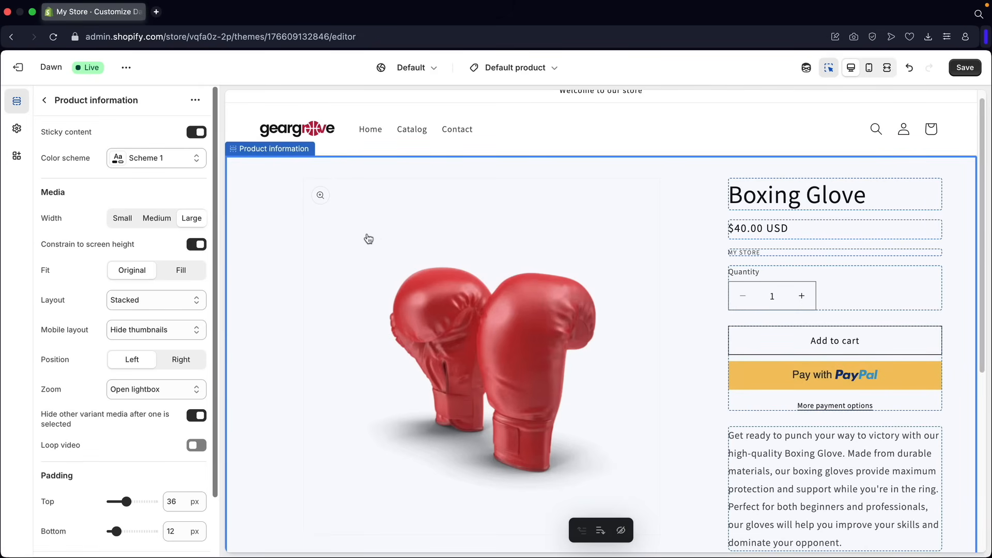
click(161, 219)
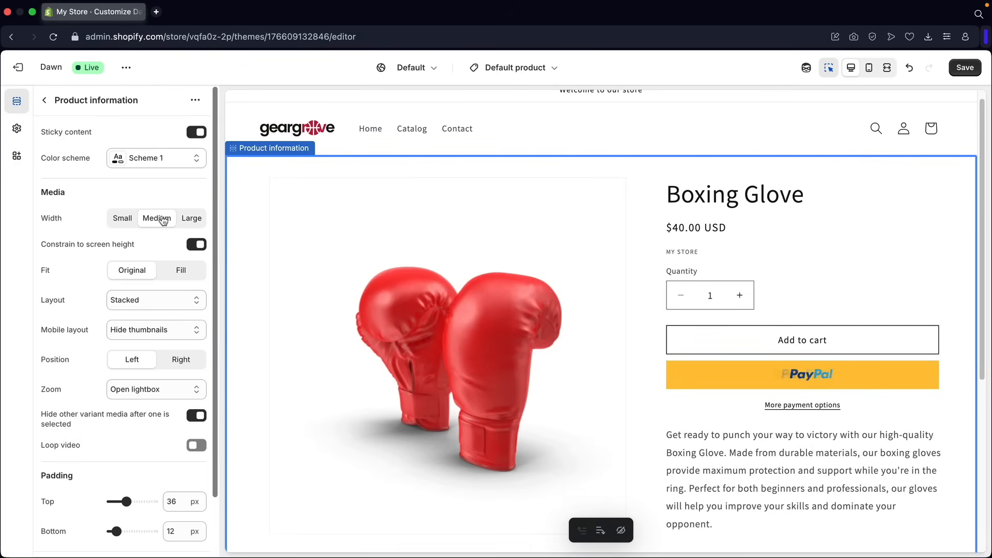
click(114, 218)
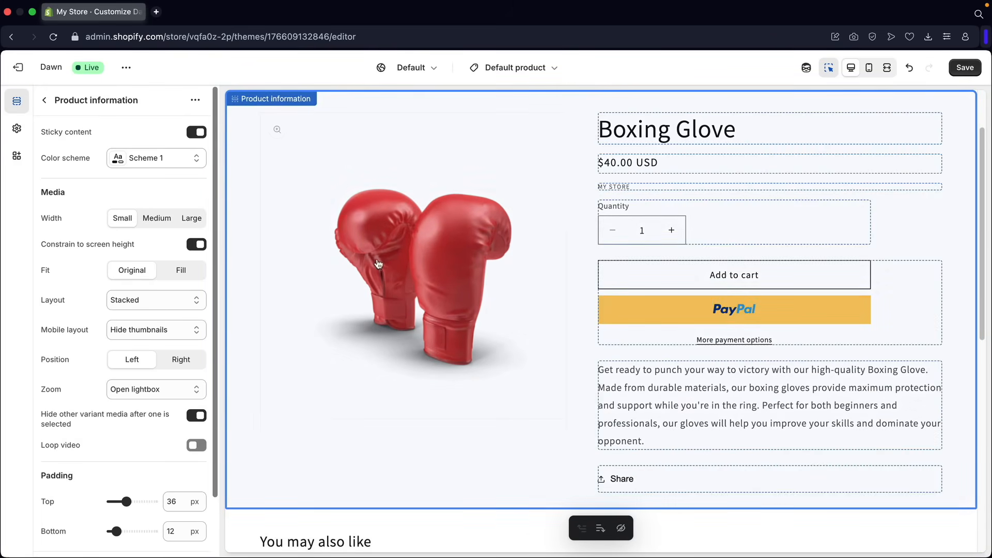
click(191, 218)
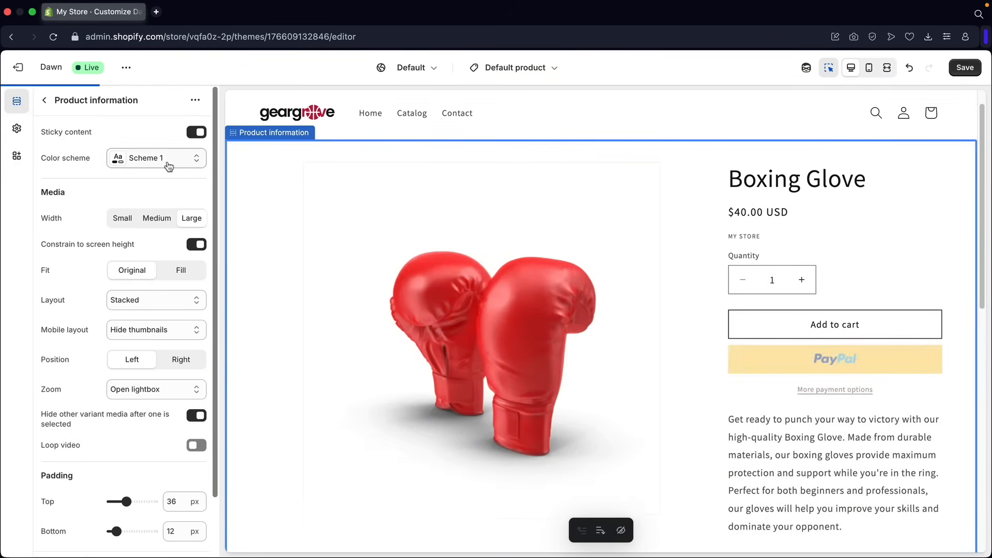
Step: Try color schemes 2, 3 and 4 on the Product information section and settle on Scheme 2
click(168, 163)
click(171, 224)
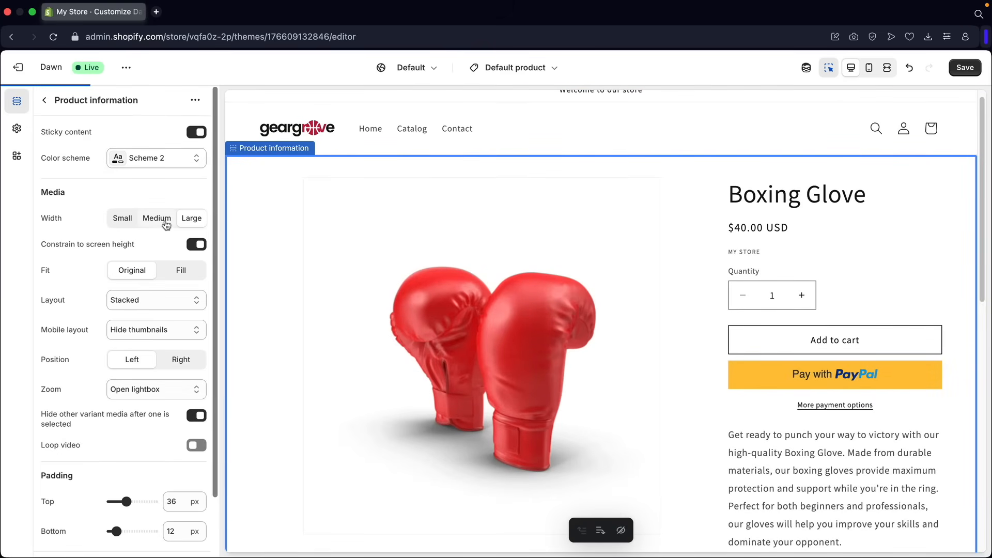
click(155, 159)
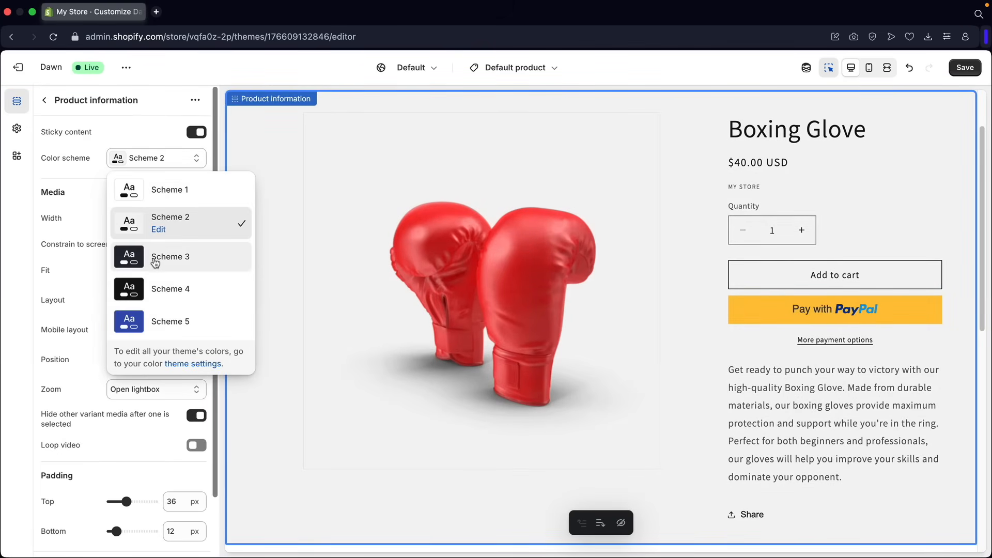
click(155, 258)
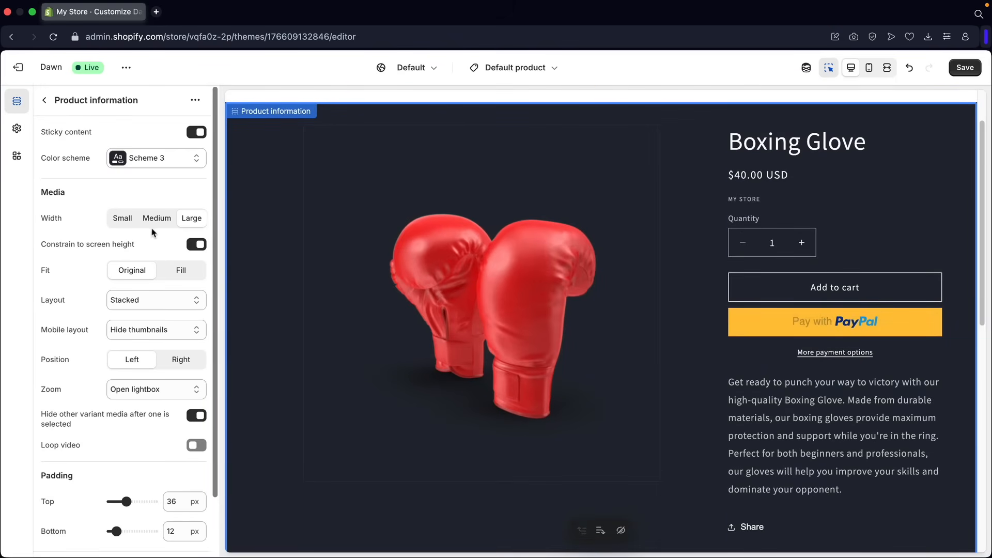
click(155, 160)
click(168, 288)
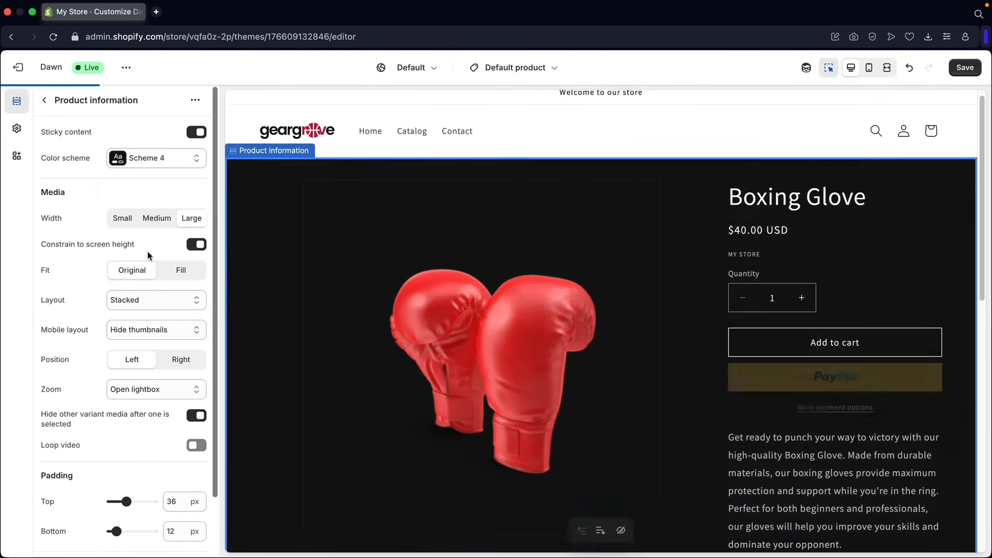
click(171, 159)
click(170, 253)
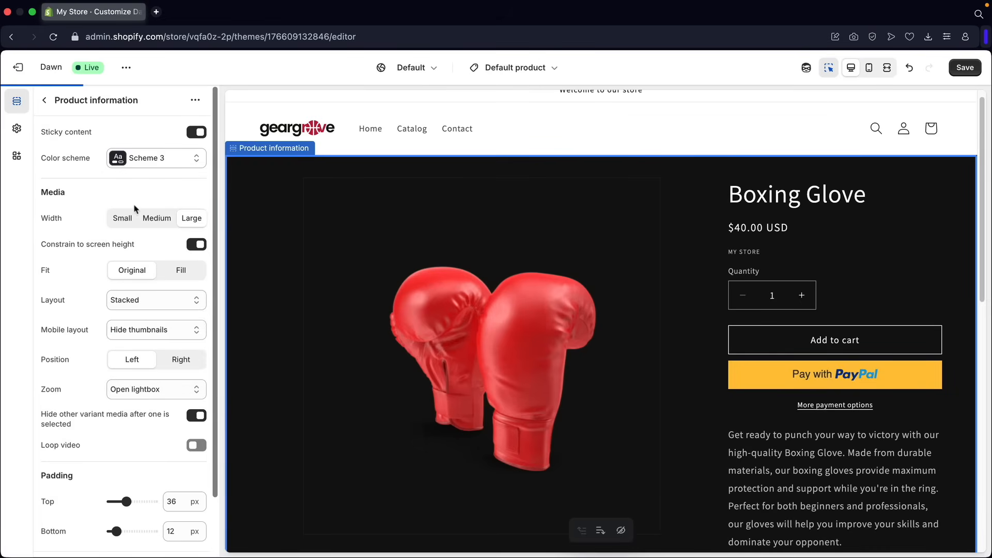
click(158, 155)
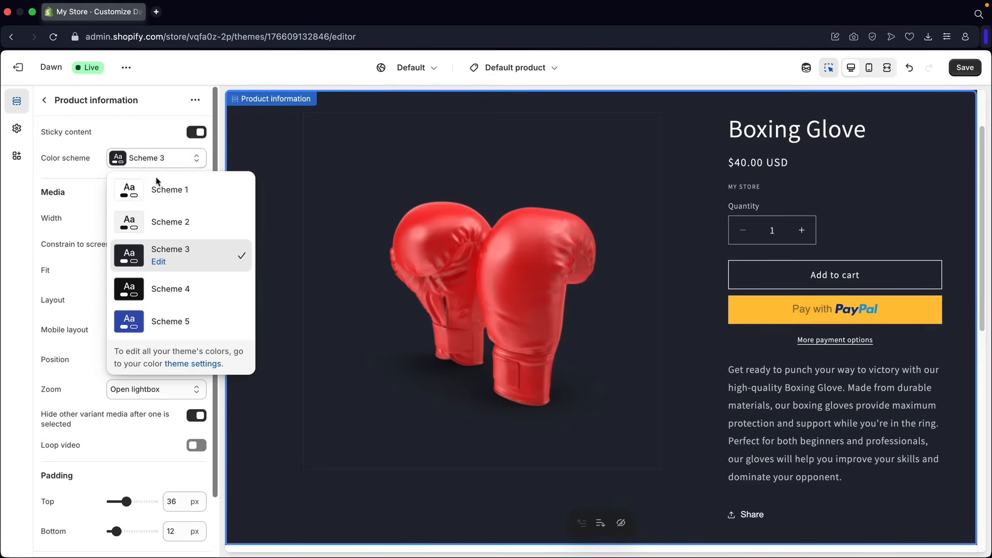
click(158, 220)
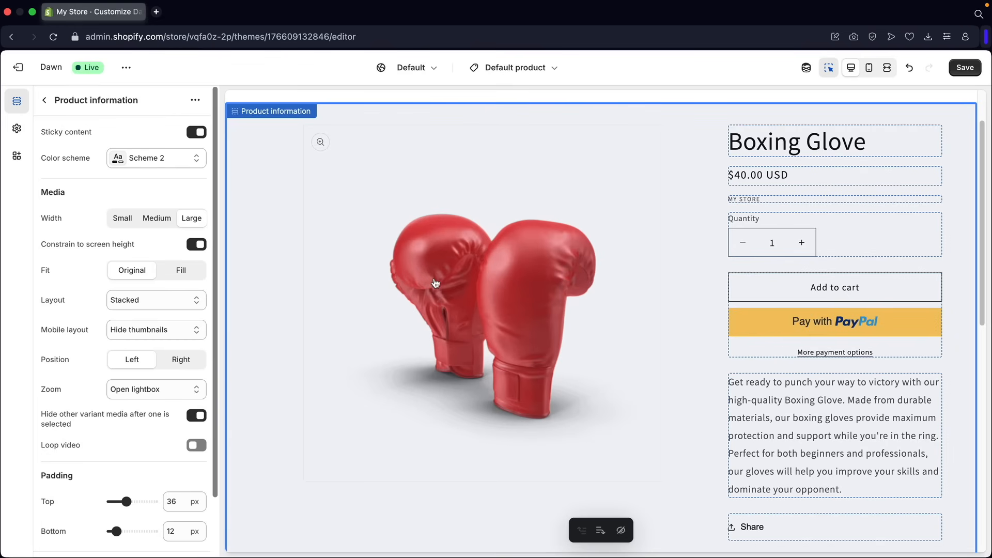
Step: Add a Collection list section between Product information and the related products, showing only the Sports Apparel and Sports Gear collections
scroll(438, 185, down, 5)
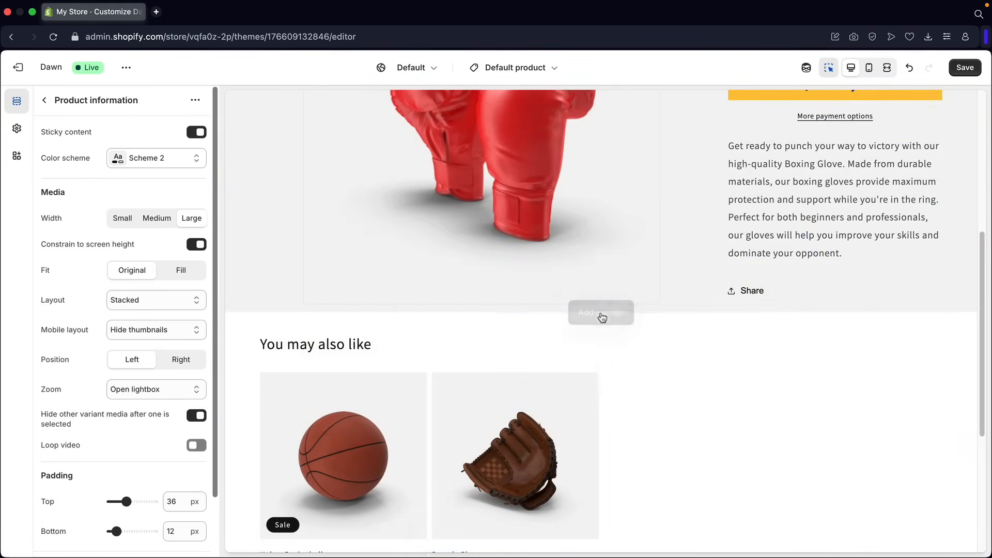
click(601, 313)
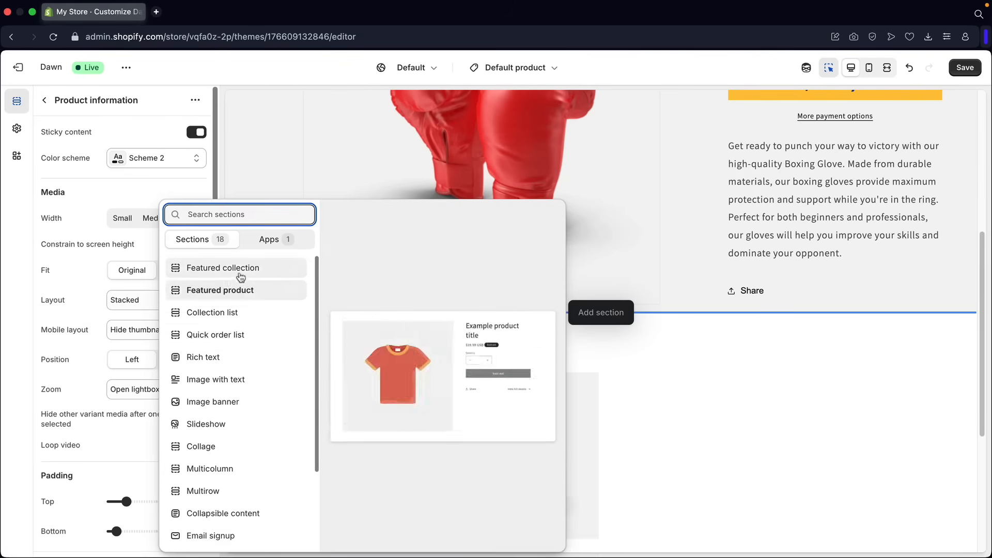
click(239, 313)
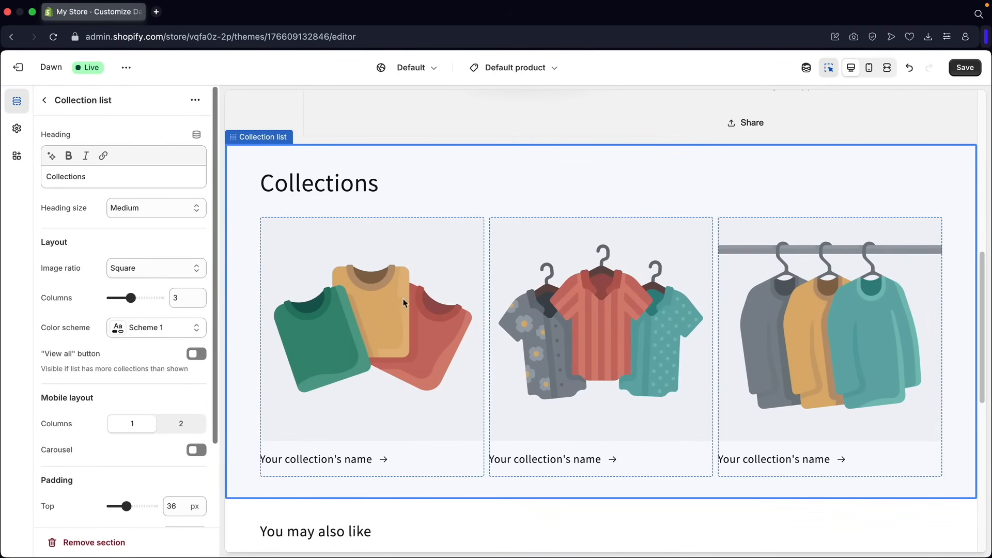
click(404, 315)
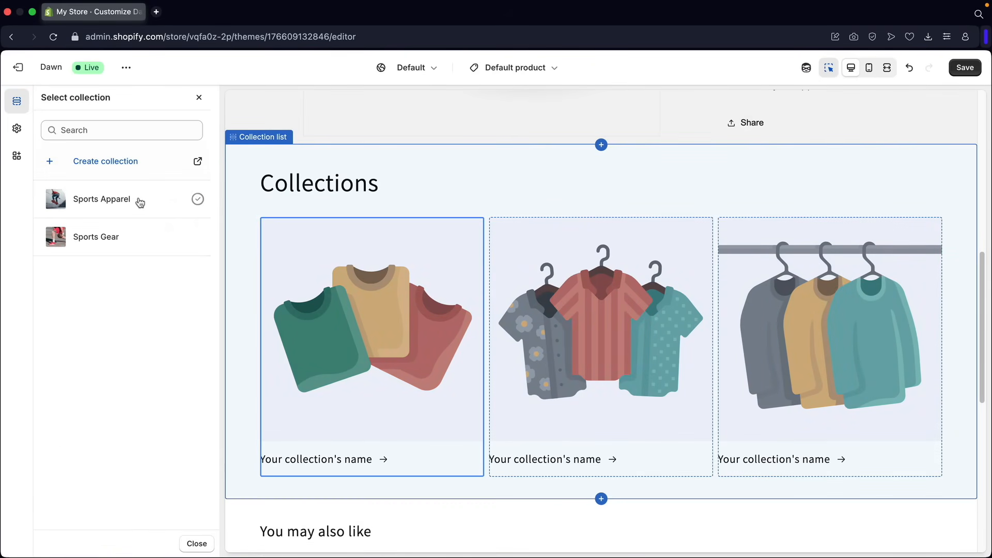
click(137, 200)
click(547, 290)
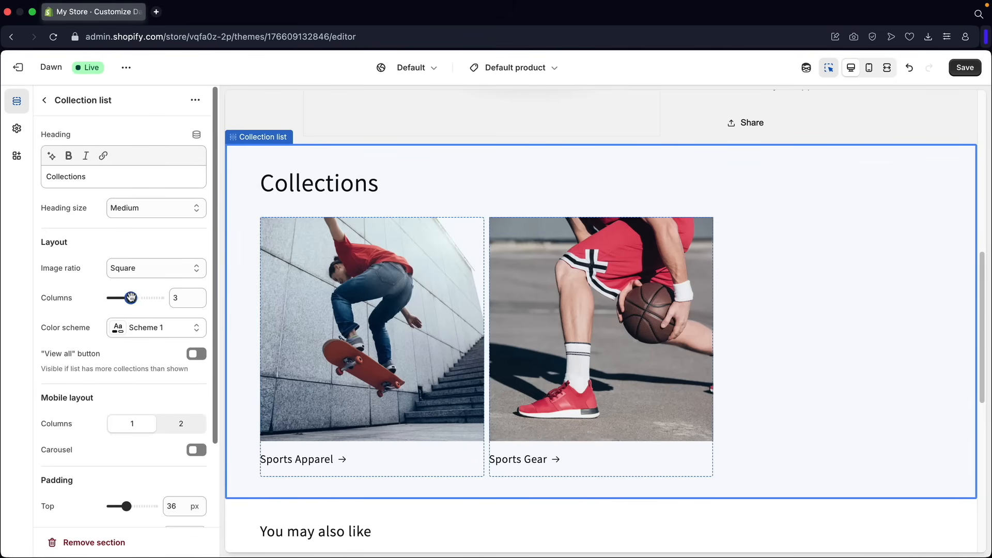
Step: Set the Collection list section to 2 columns, review the product page and save the template
drag(131, 298, 121, 298)
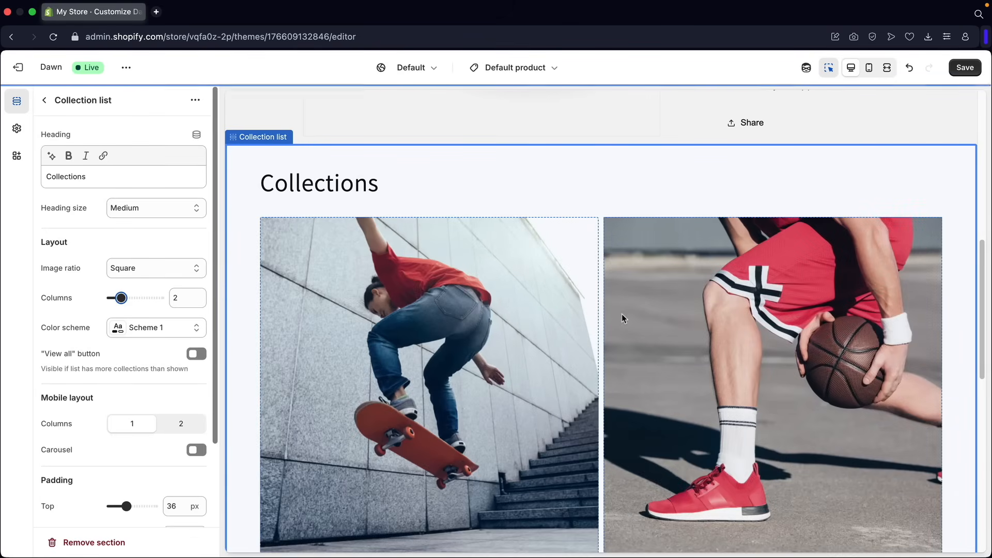
scroll(621, 314, up, 10)
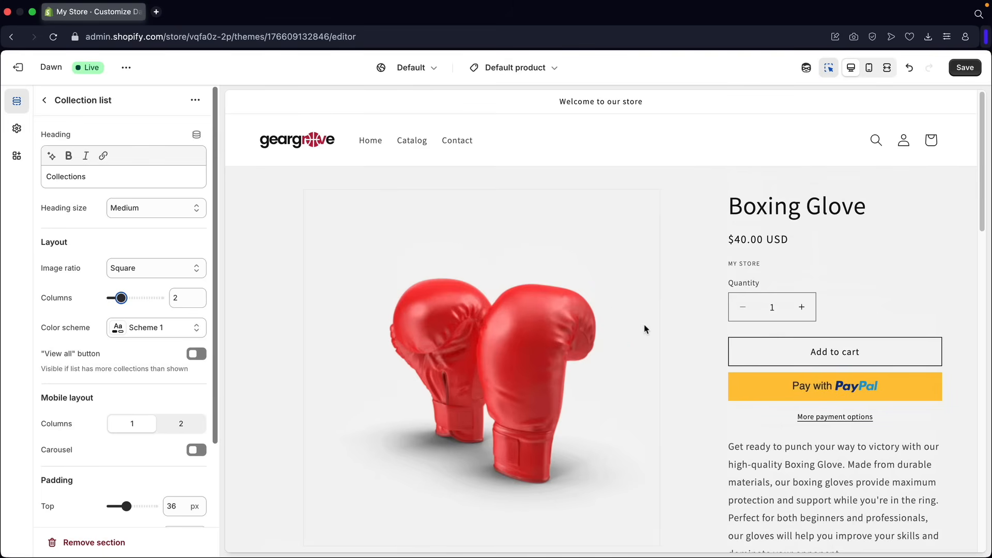
scroll(645, 329, down, 10)
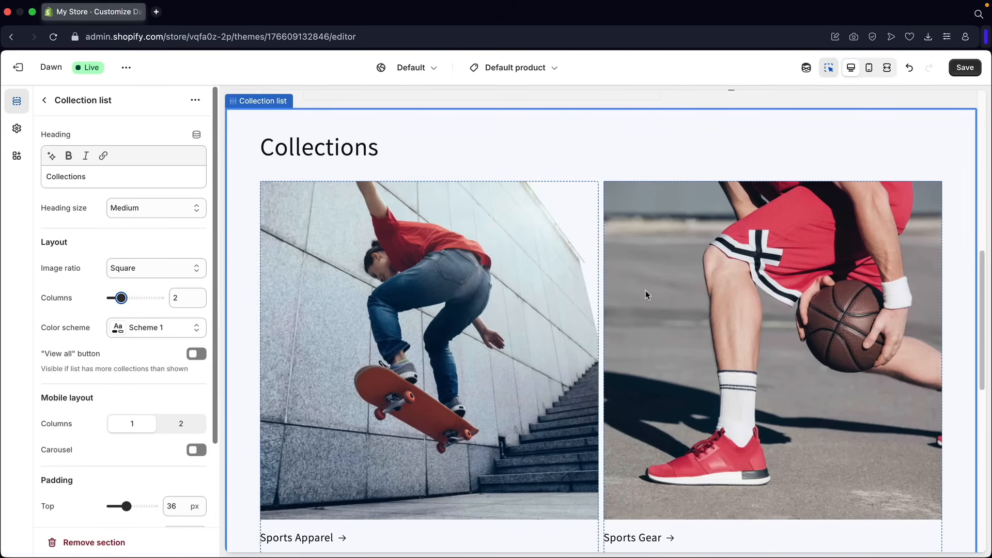
scroll(646, 295, down, 3)
scroll(646, 295, up, 10)
scroll(620, 295, up, 2)
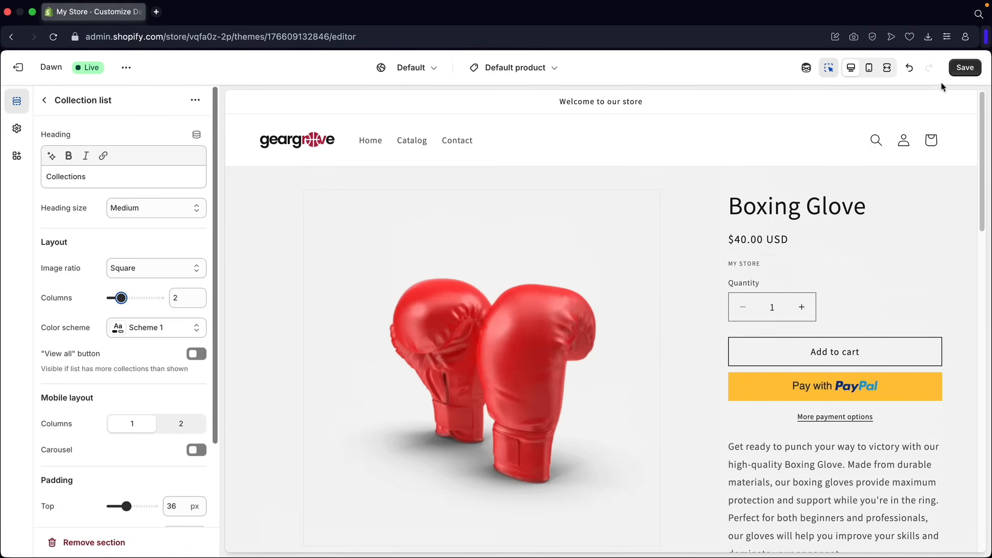
click(965, 68)
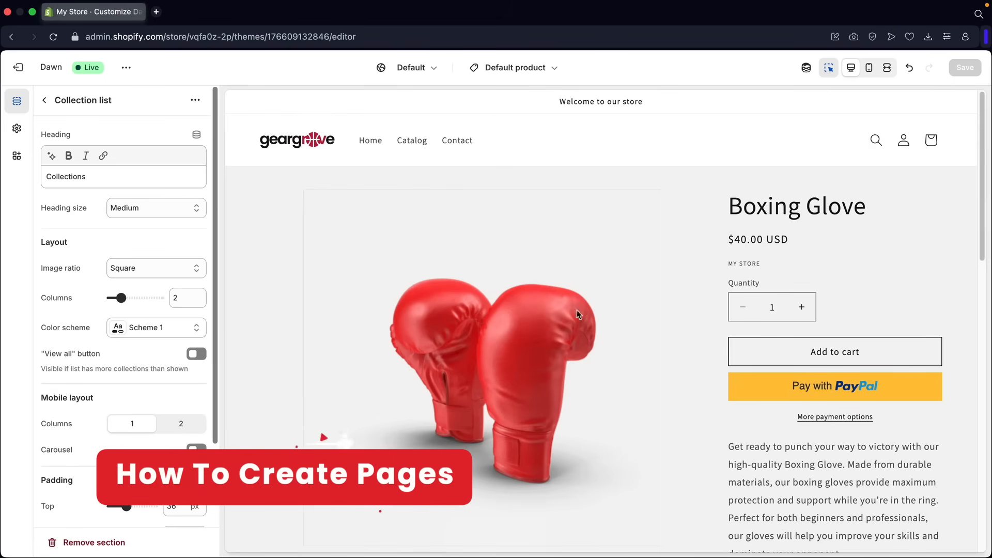
Step: Leave the theme editor and start a new online store page titled "About Us"
click(20, 69)
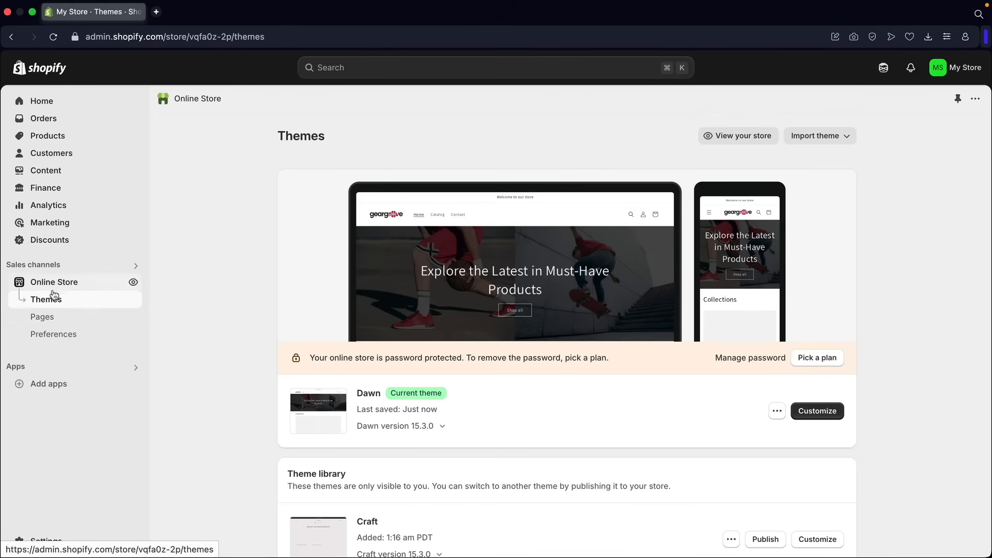
click(48, 321)
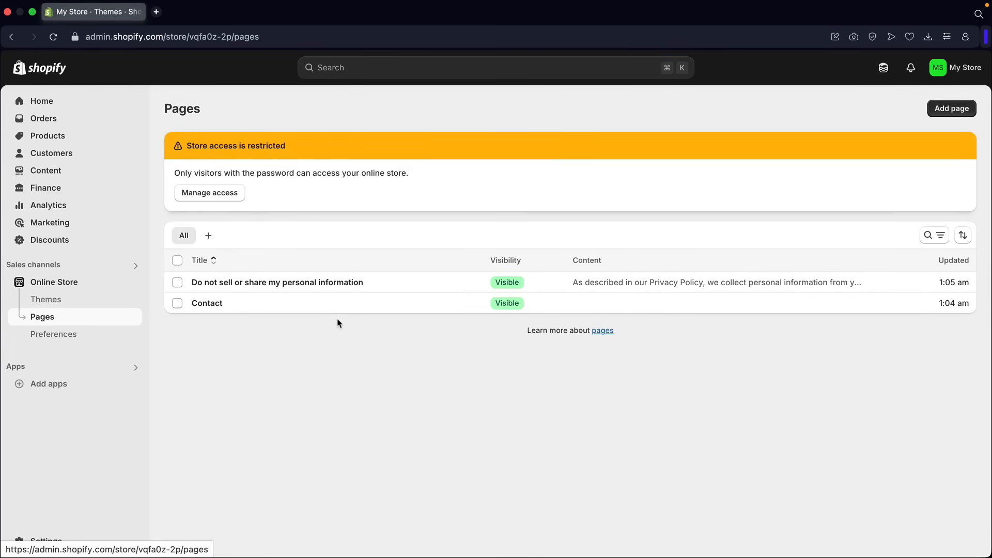
click(943, 110)
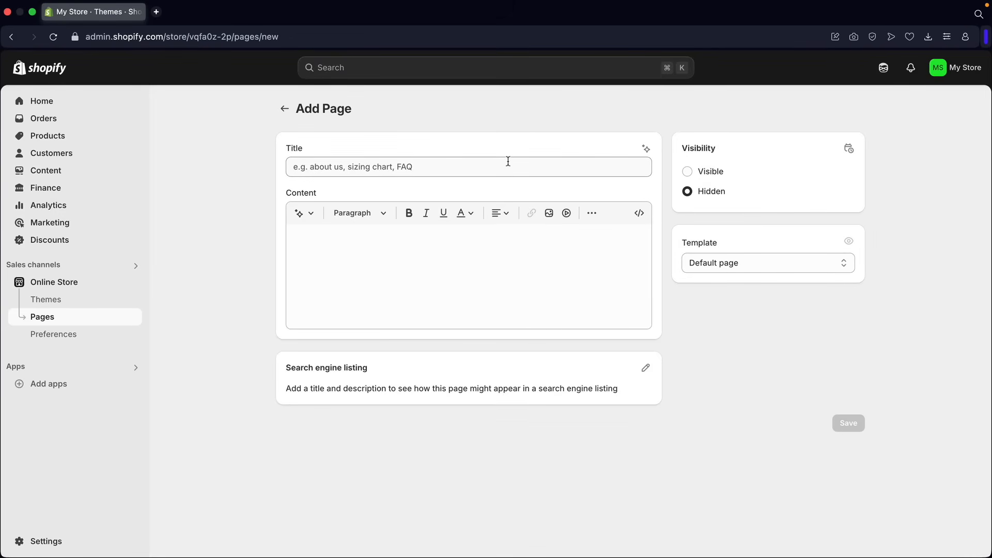
click(312, 163)
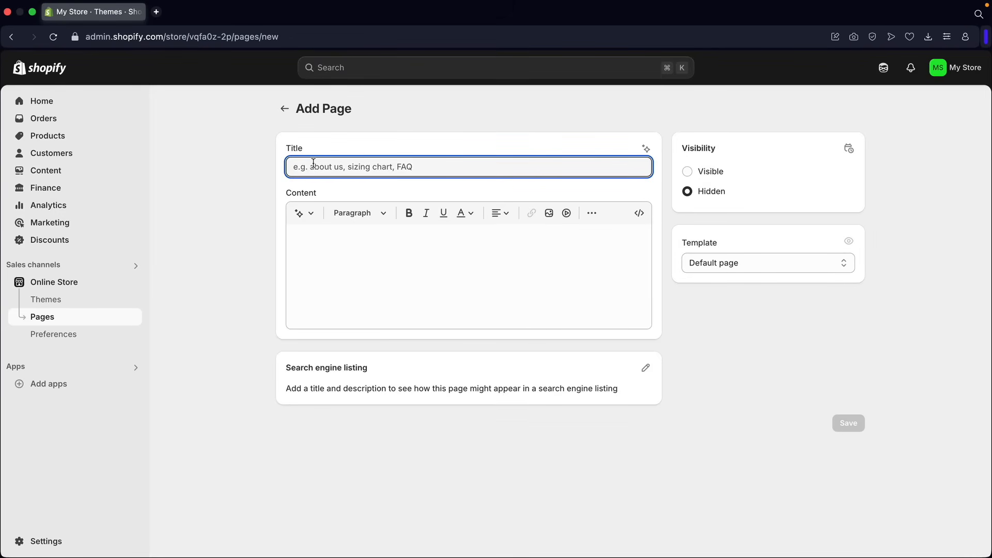
text(About Us)
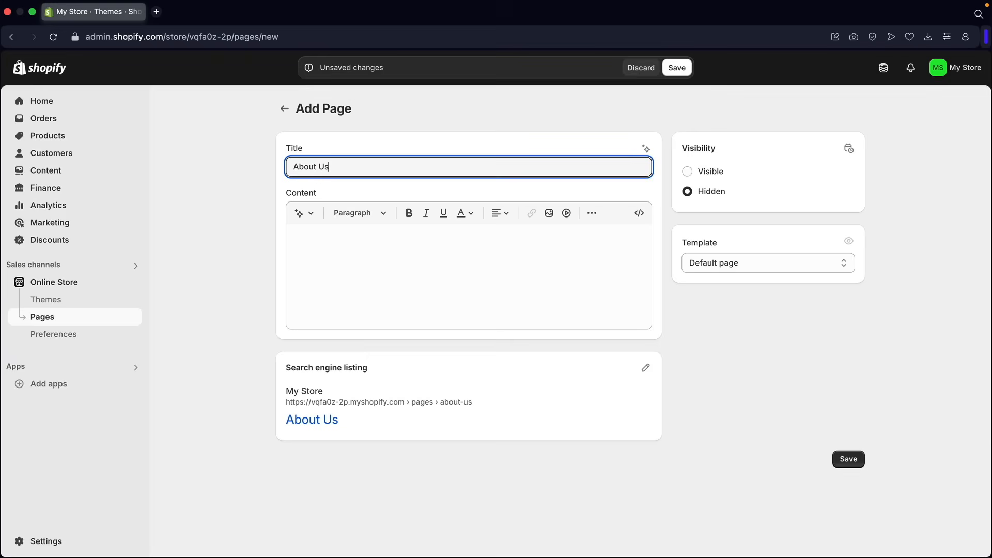
key(Tab)
Step: Generate the About Us page's content with the built-in AI text generator and save the page
click(320, 239)
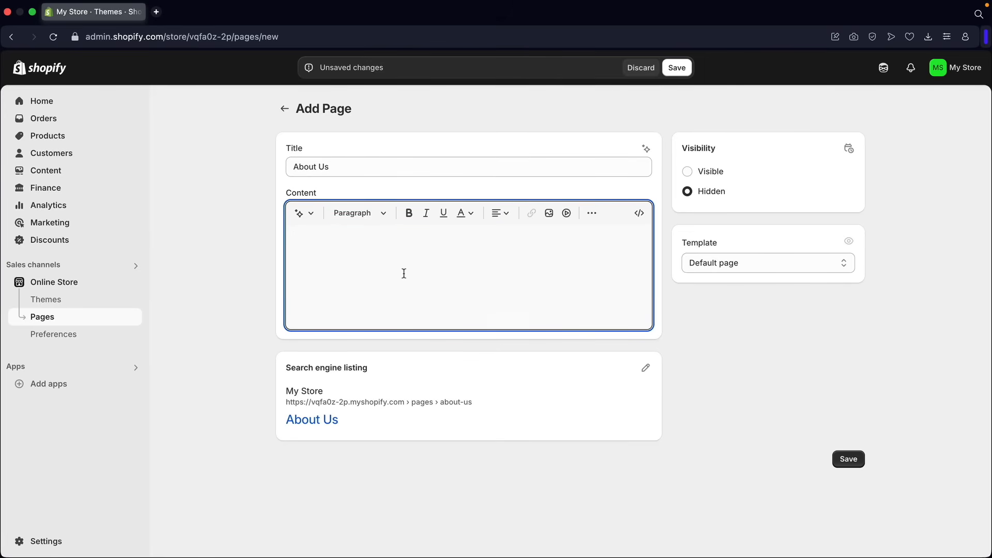
click(299, 212)
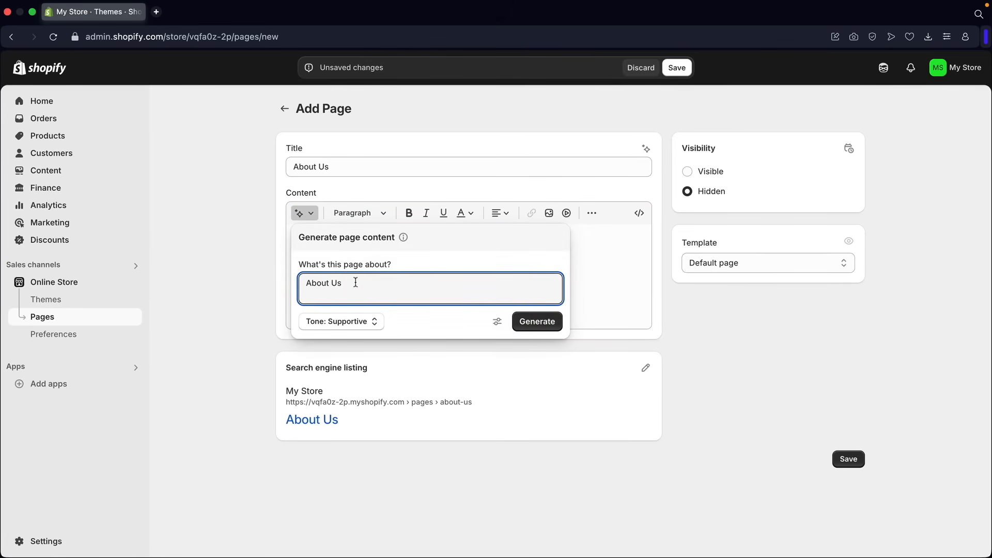
click(534, 322)
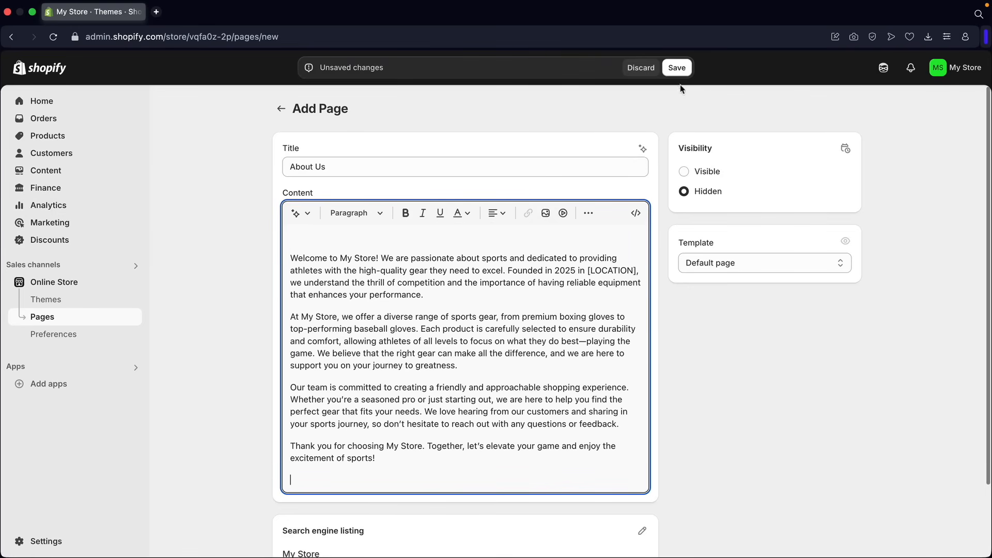
click(677, 67)
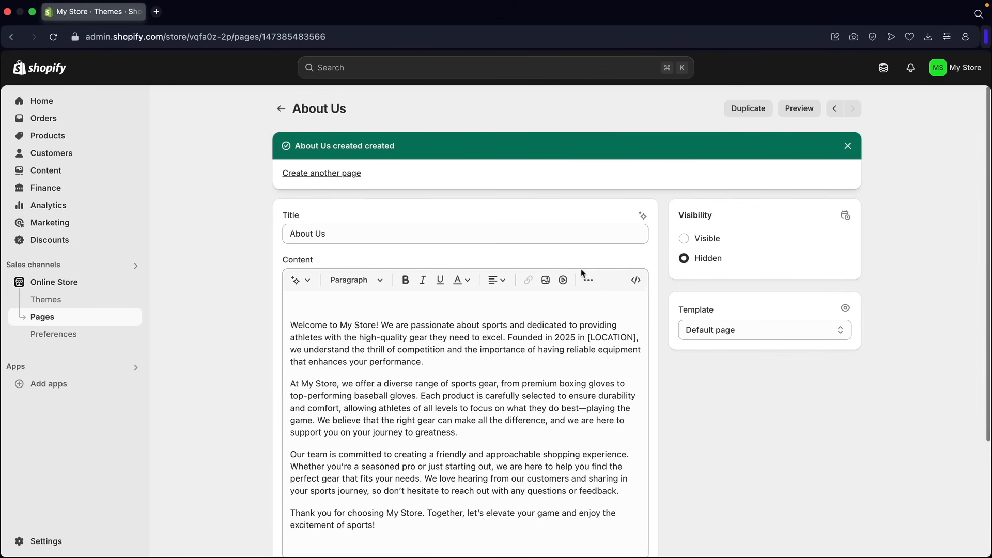
Step: Set the About Us page's visibility to Visible and save the page
click(684, 238)
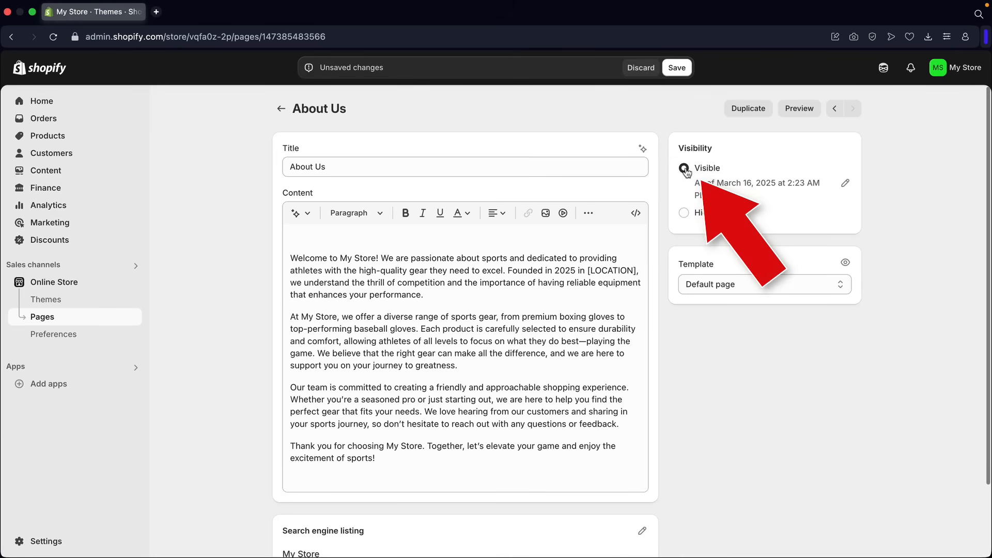
click(683, 74)
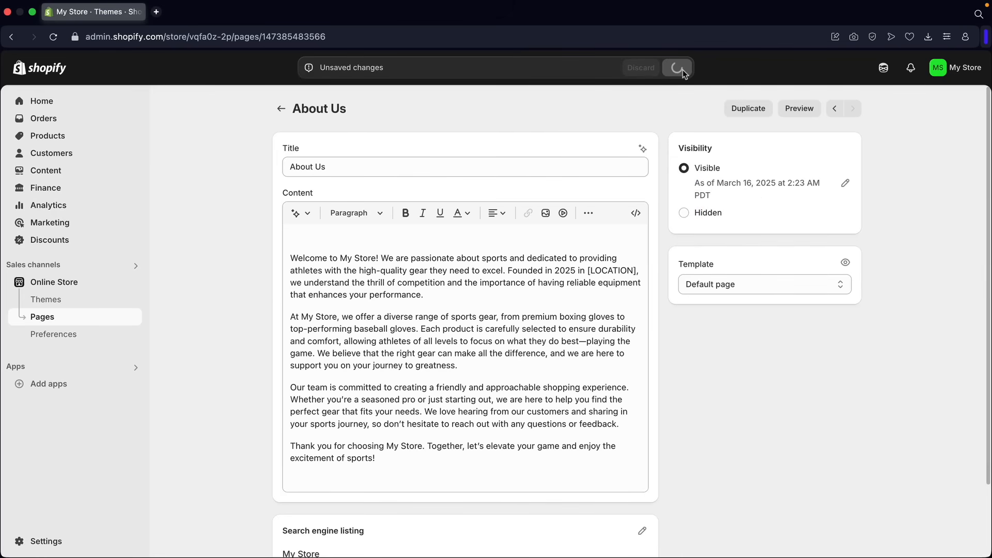
Step: Try to copy the second content paragraph into the meta description of the page's search engine listing, and save the page
scroll(638, 143, down, 2)
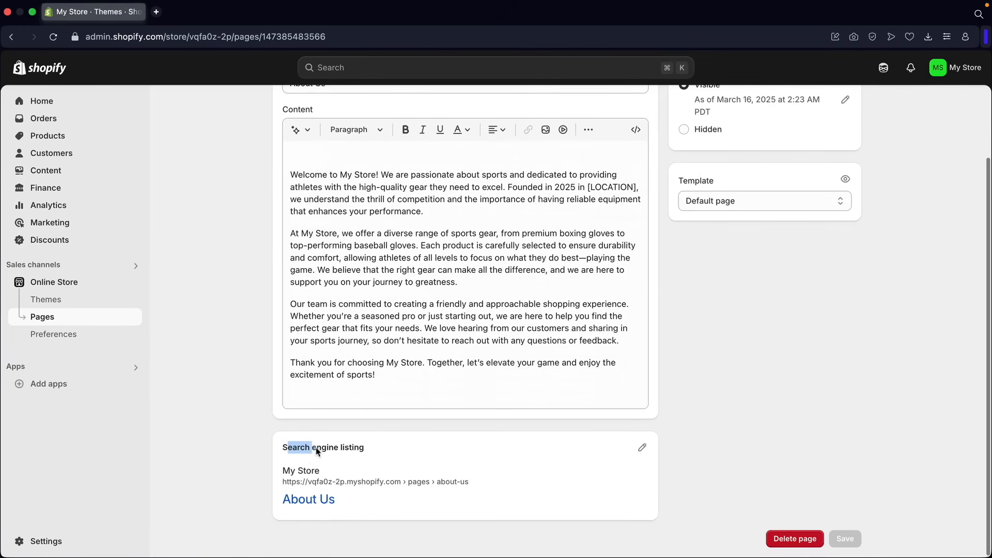
drag(316, 451, 360, 451)
click(642, 447)
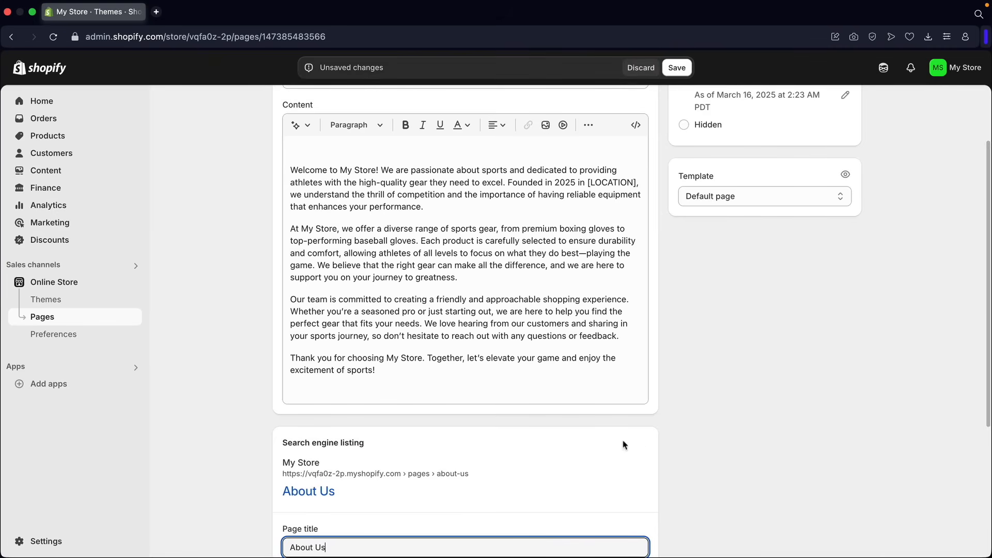
scroll(567, 432, down, 4)
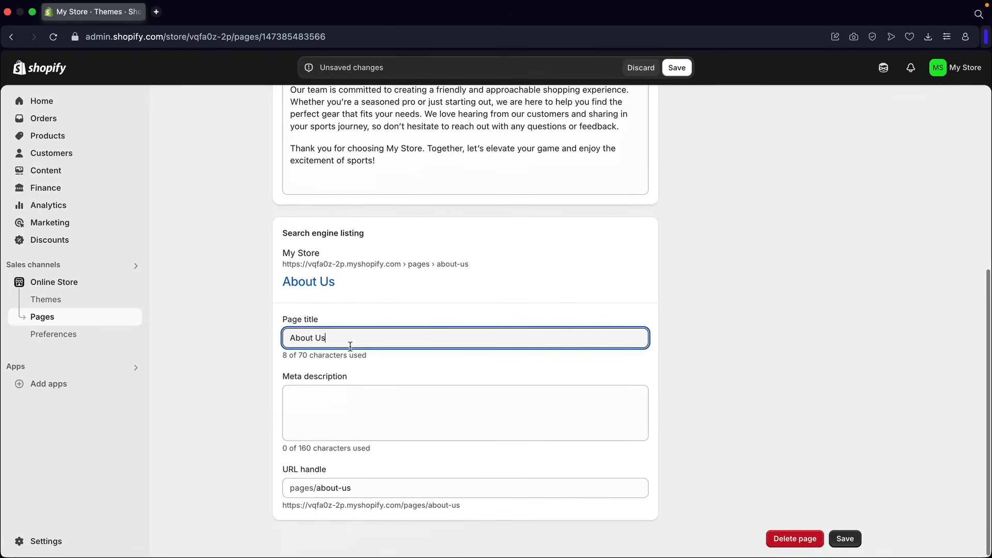
scroll(351, 346, up, 4)
click(373, 252)
triple_click(373, 251)
right_click(373, 251)
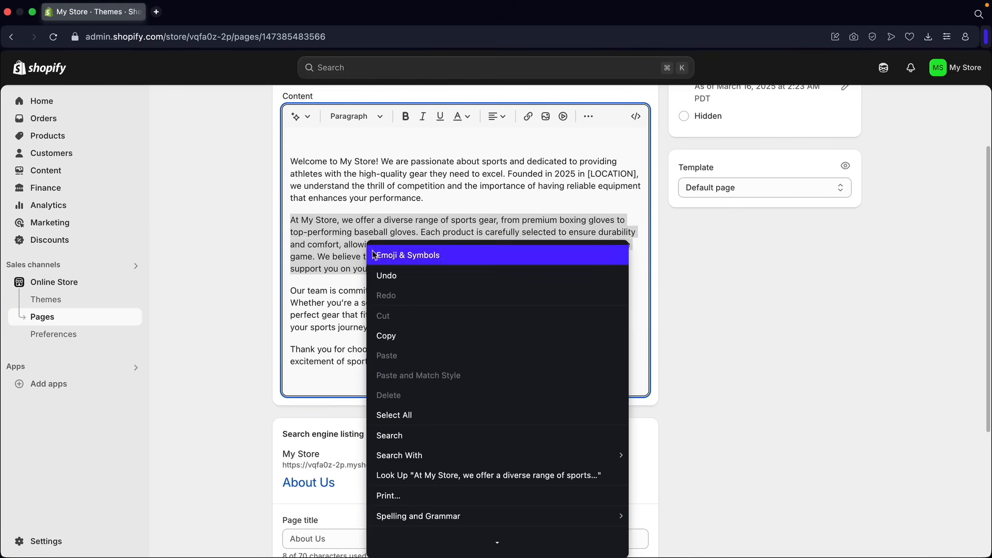
click(386, 335)
scroll(372, 338, down, 4)
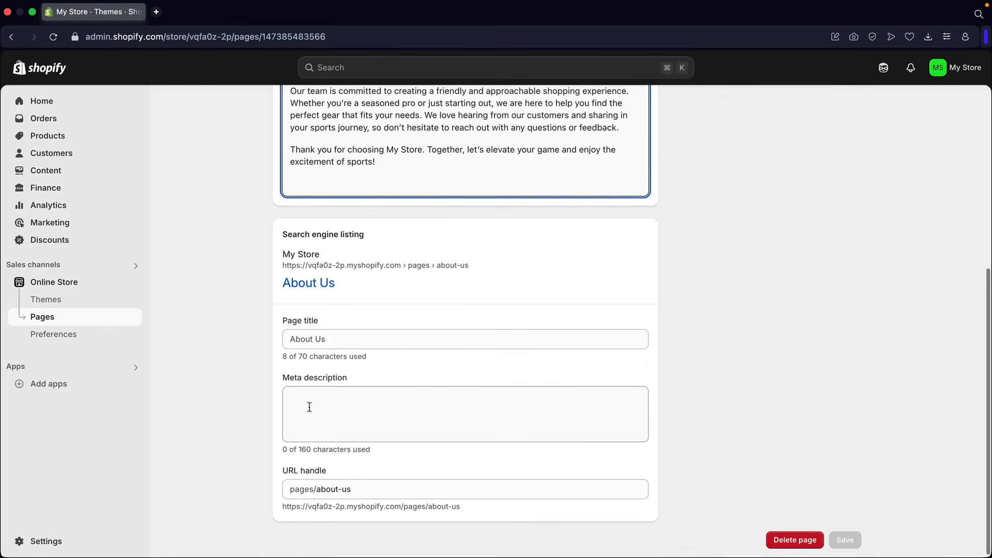
right_click(309, 407)
click(358, 298)
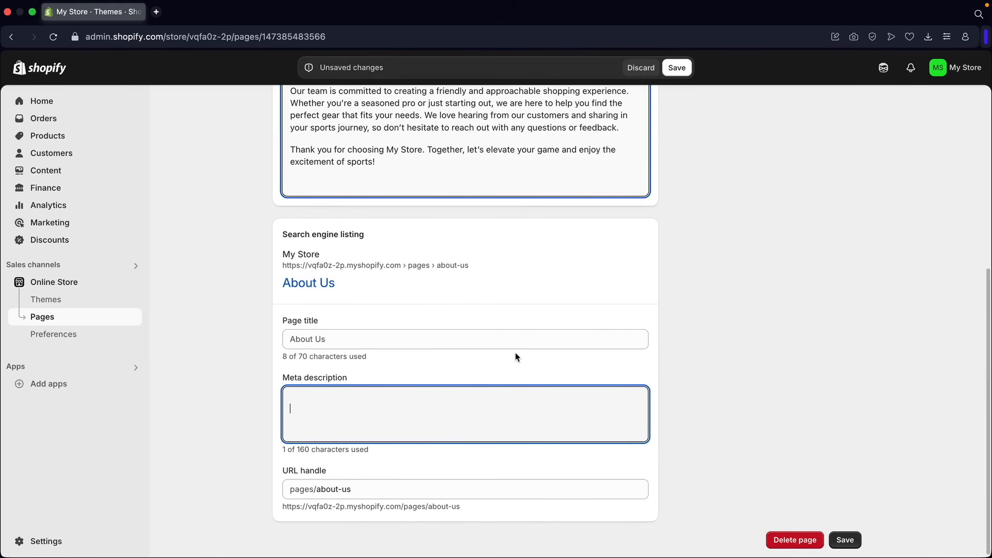
click(843, 538)
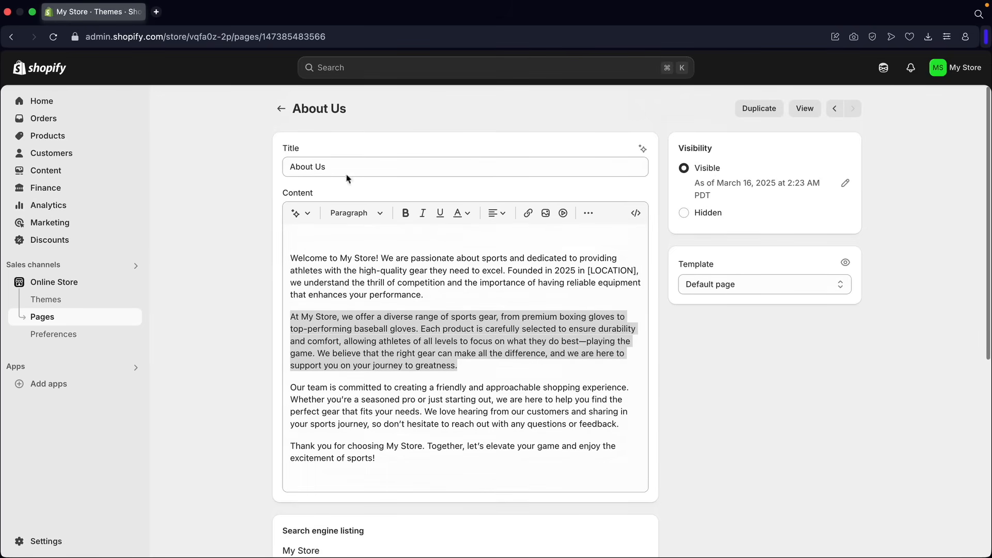
Step: Leave the About Us page and open the store's Main menu for editing
click(281, 109)
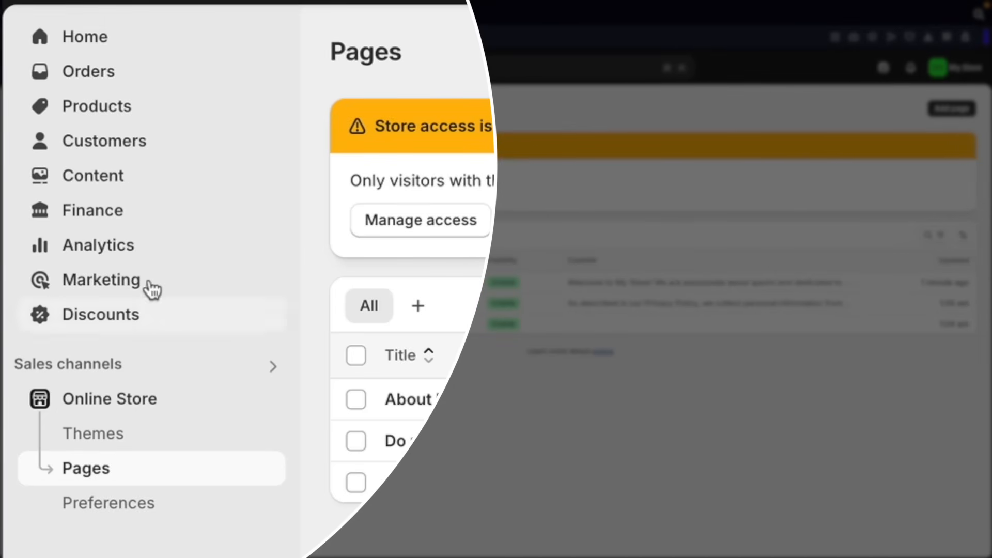
click(102, 178)
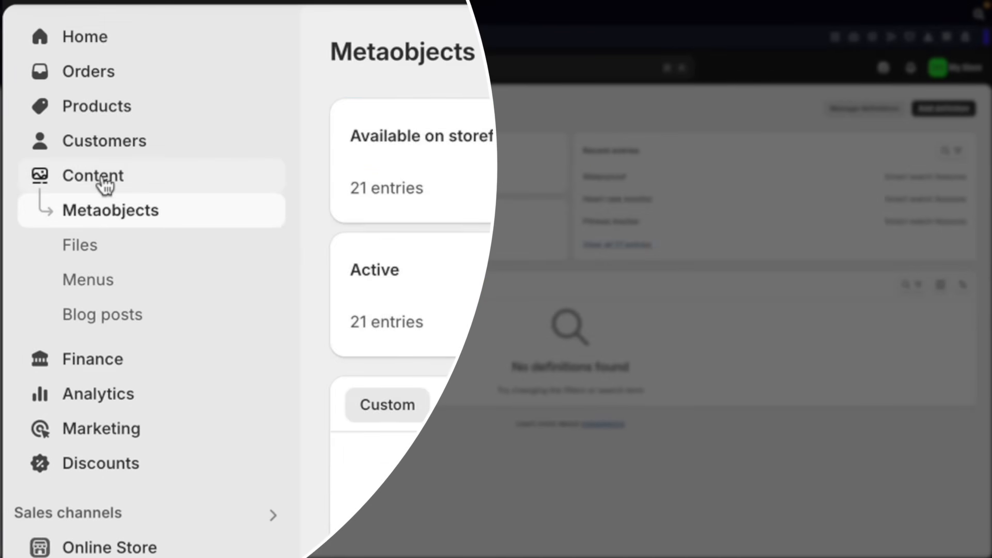
click(94, 281)
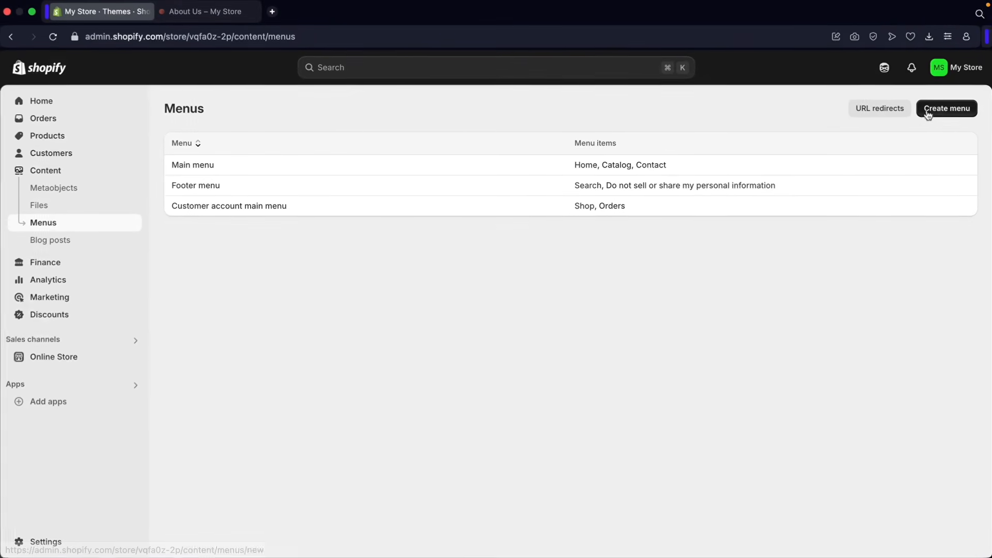
click(187, 167)
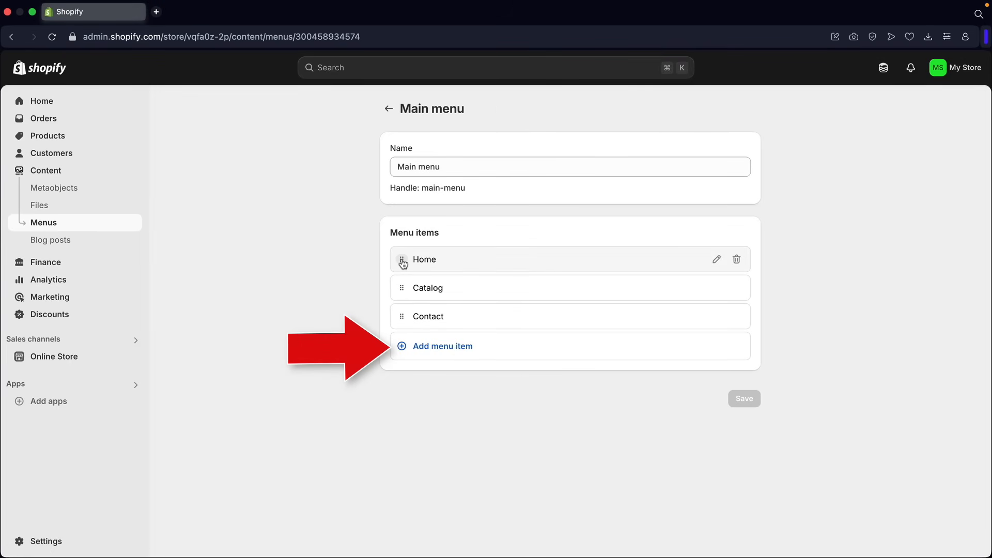
Step: Add an About Us item linked to the About Us page to the Main menu and save it
click(441, 352)
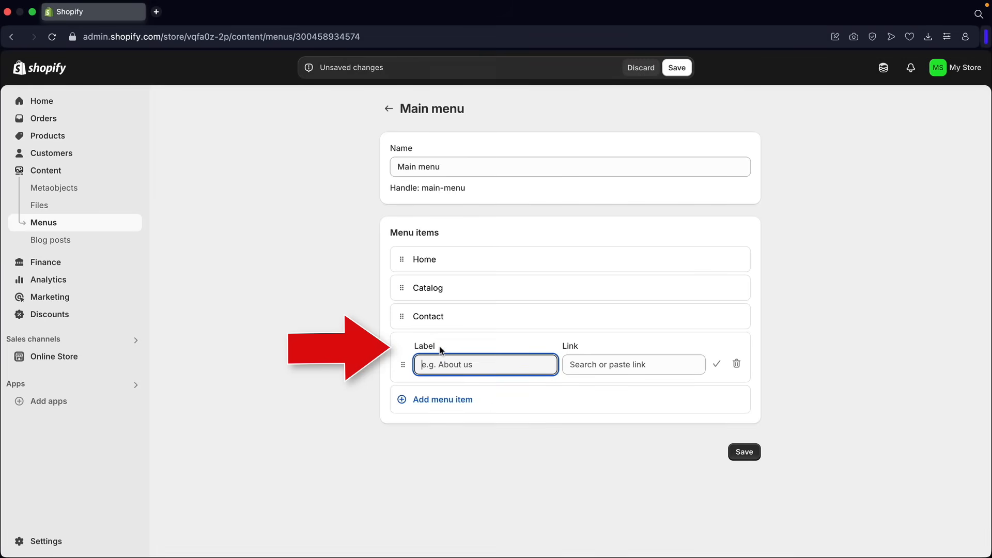
click(615, 365)
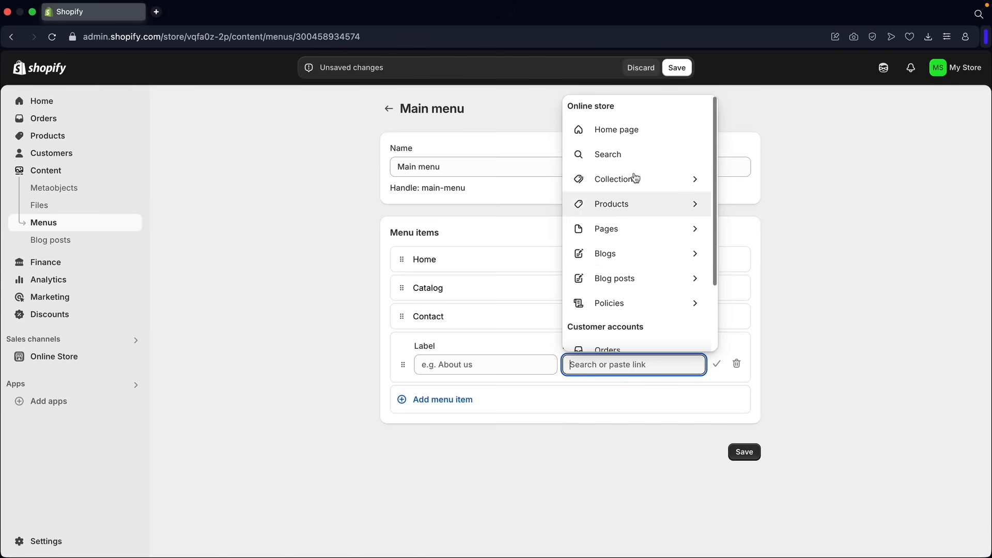
click(608, 230)
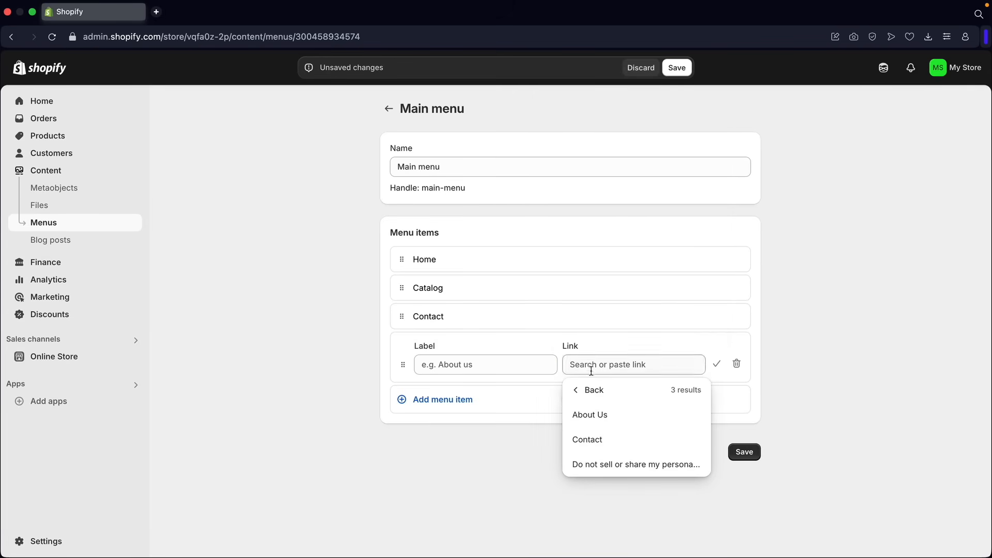
click(593, 416)
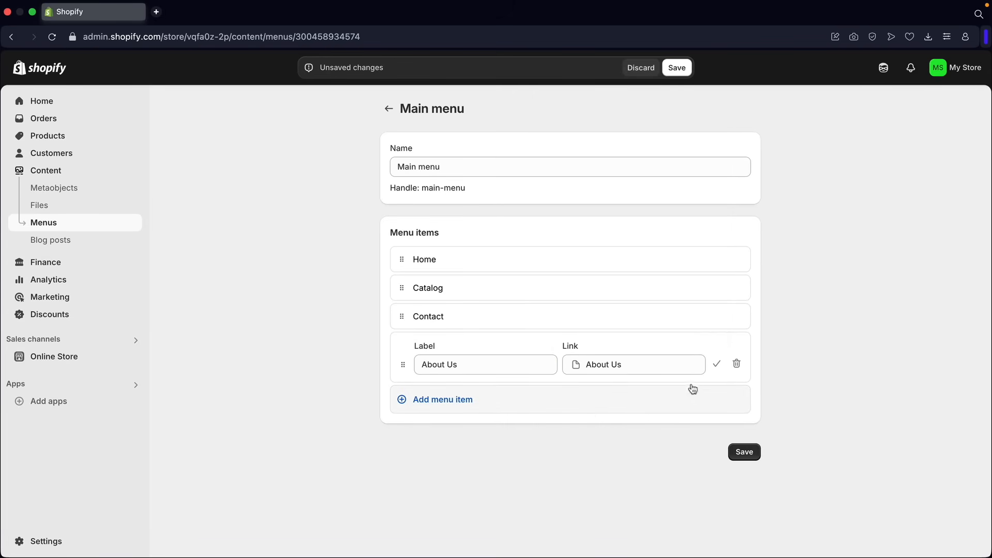
click(716, 365)
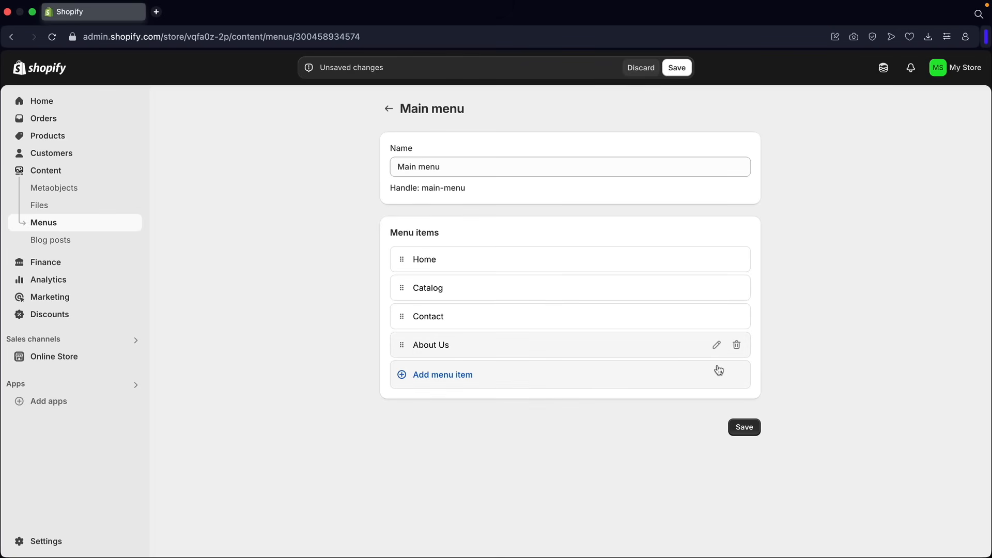
click(742, 426)
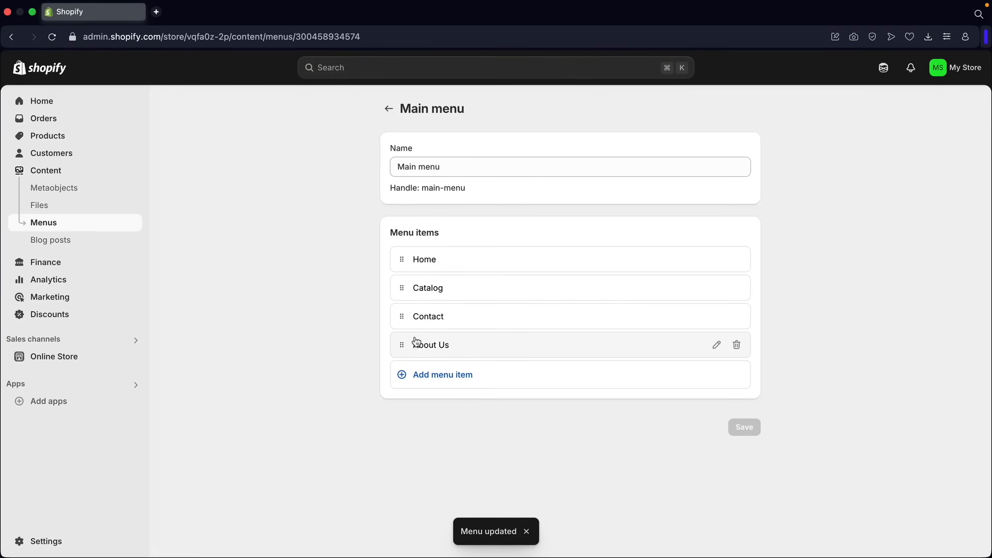
Step: Move About Us directly below Home in the Main menu and add an All collections item linked to all collections
drag(403, 350, 402, 292)
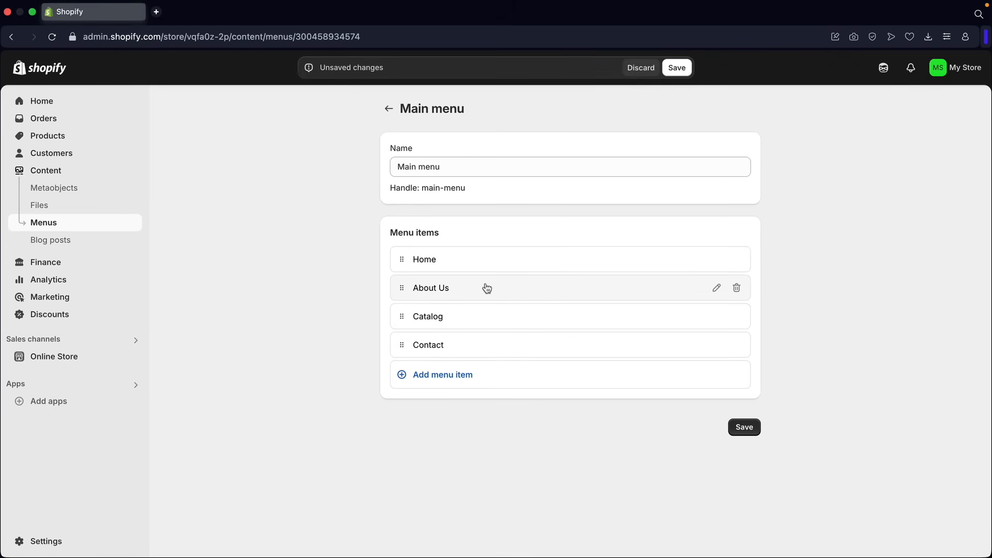
click(448, 375)
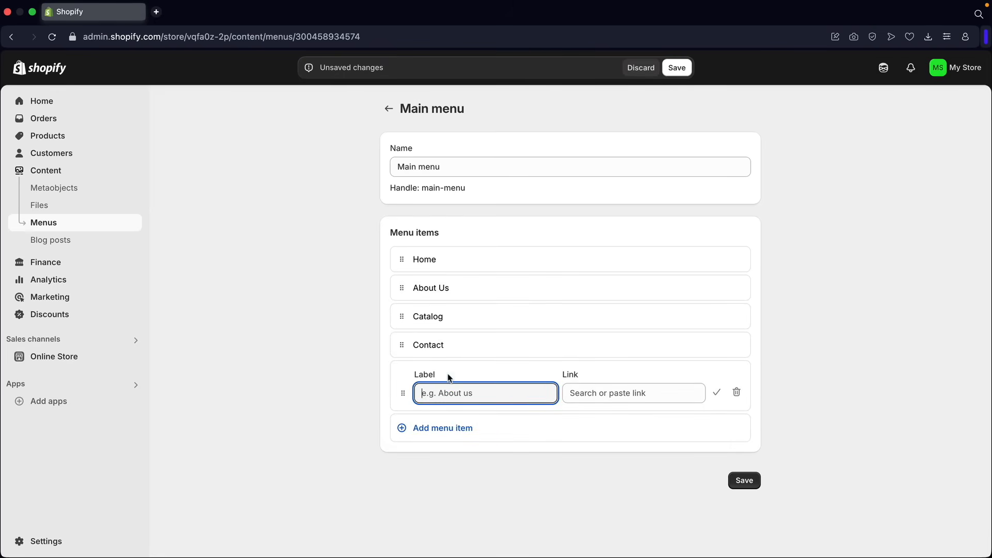
click(605, 393)
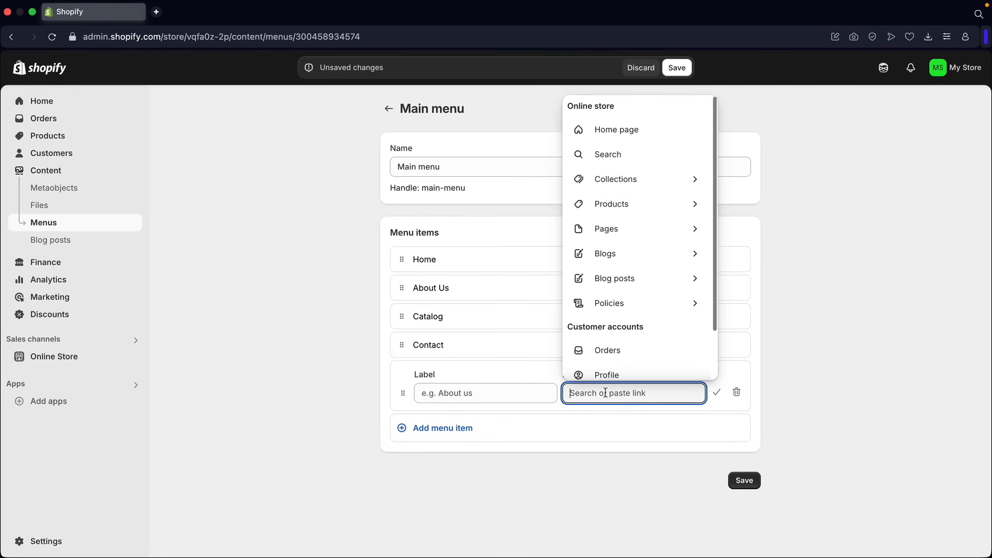
click(627, 181)
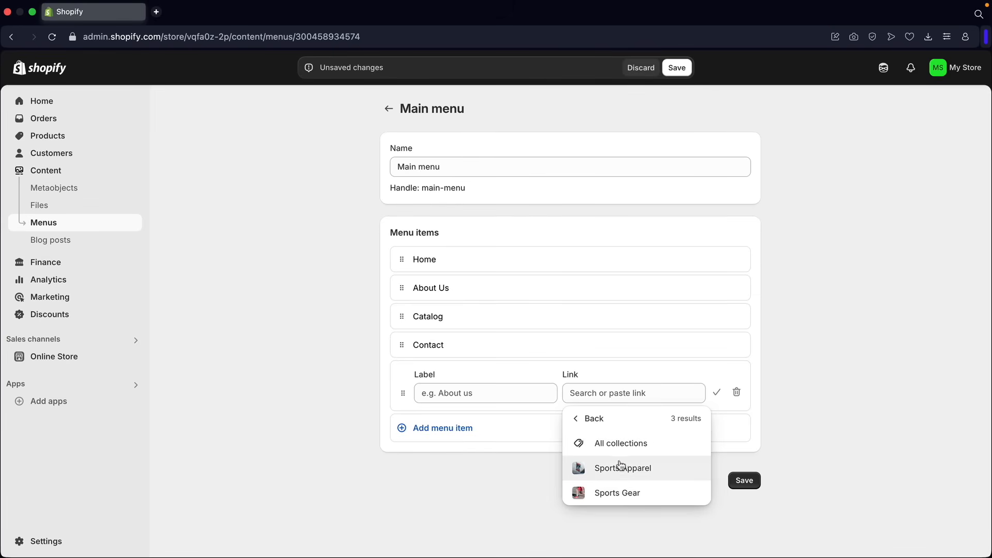
click(619, 447)
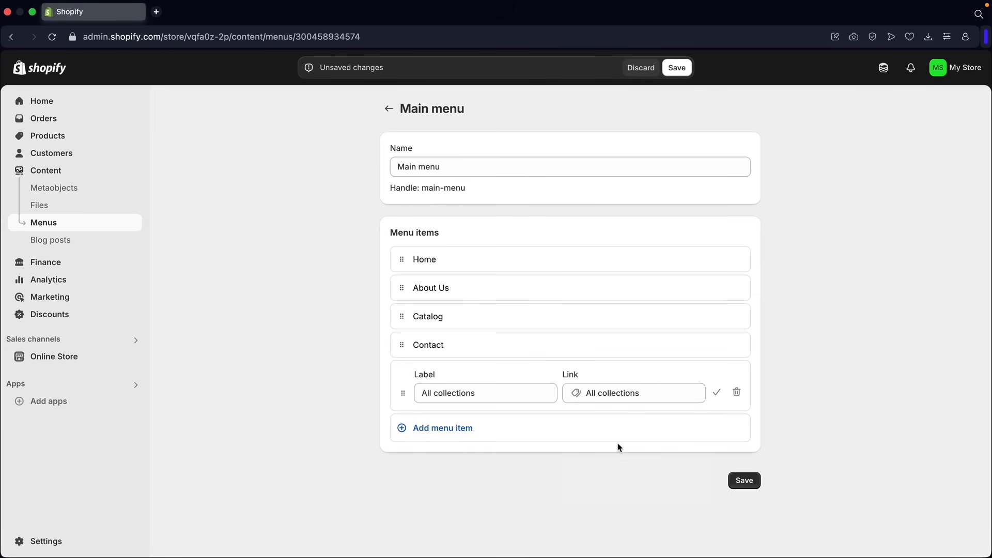
click(716, 394)
click(744, 454)
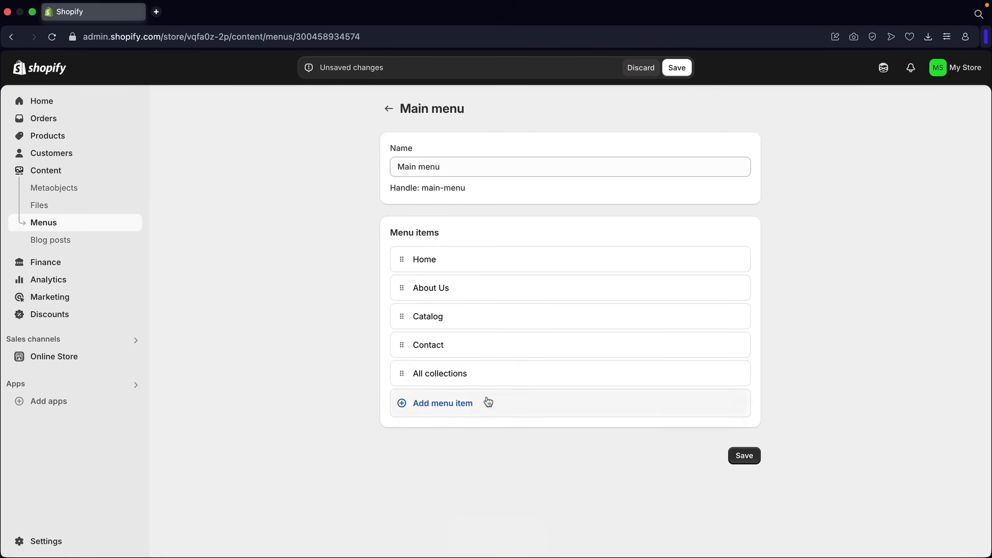
Step: Add a Boxing Glove item linked to the Boxing Glove product to the Main menu
click(441, 407)
click(595, 430)
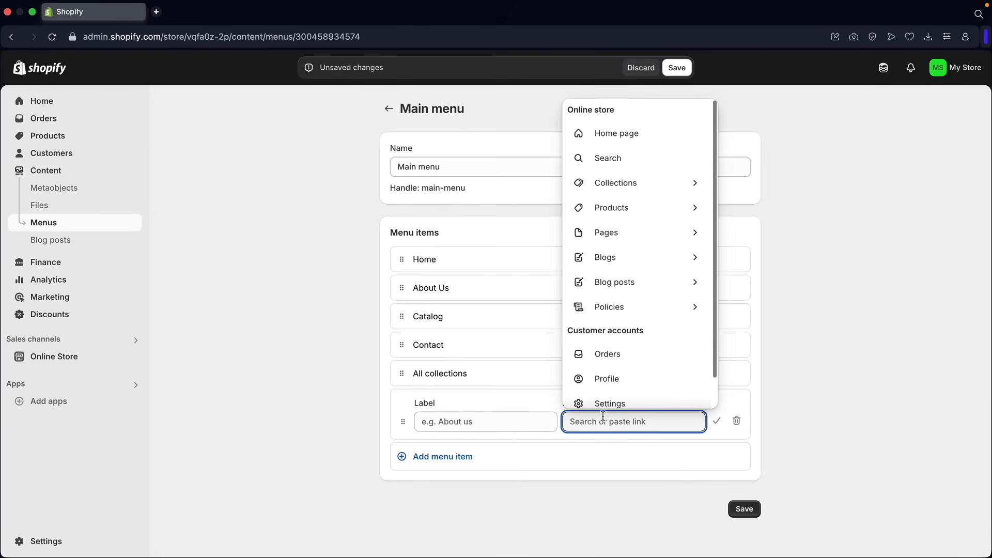
click(651, 209)
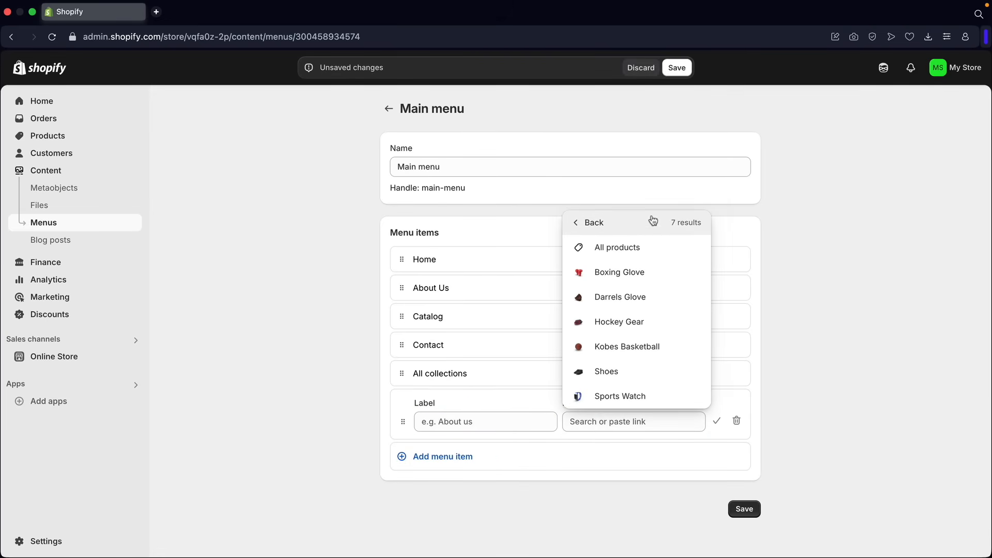
click(628, 274)
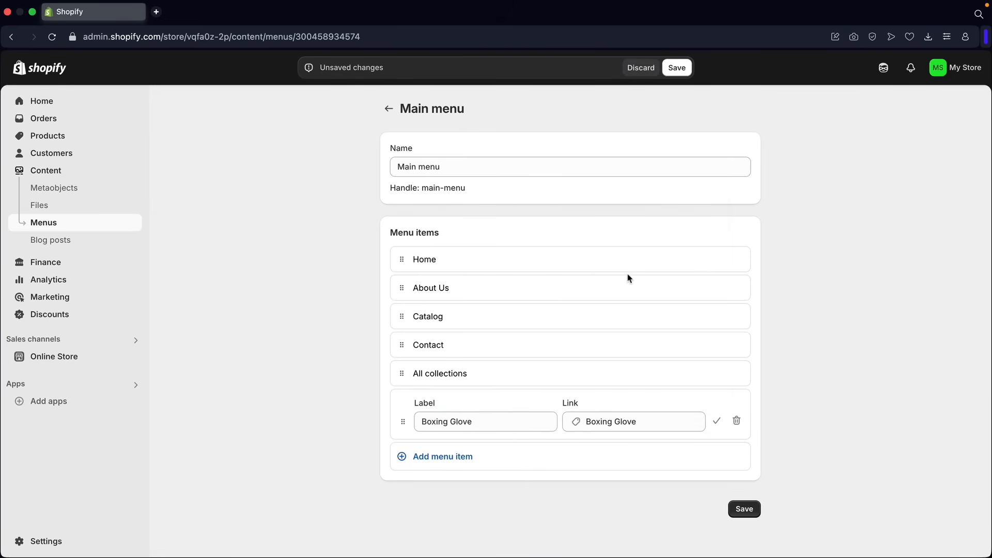
click(716, 421)
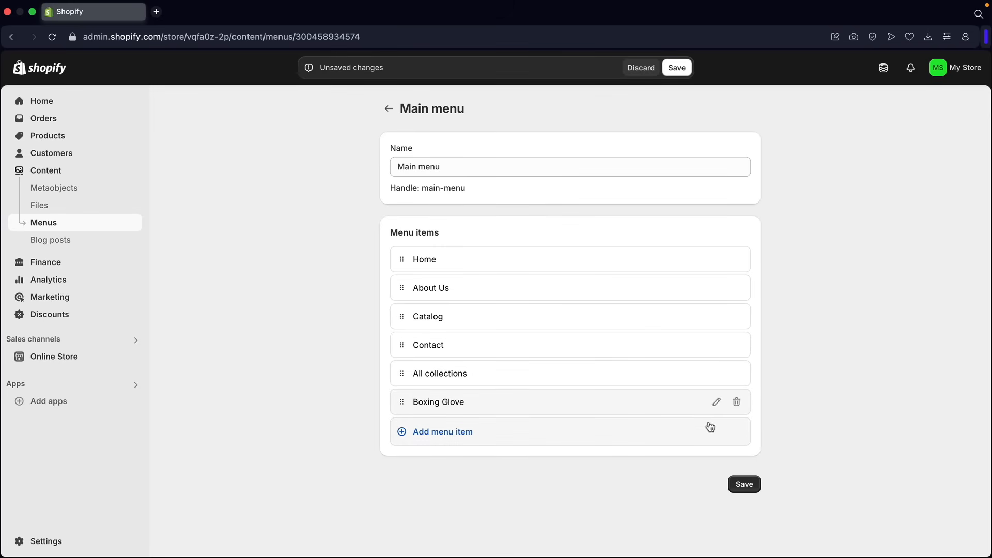
Step: Add a Kobes Basketball item linked to the Kobes Basketball product to the Main menu
click(455, 438)
click(594, 449)
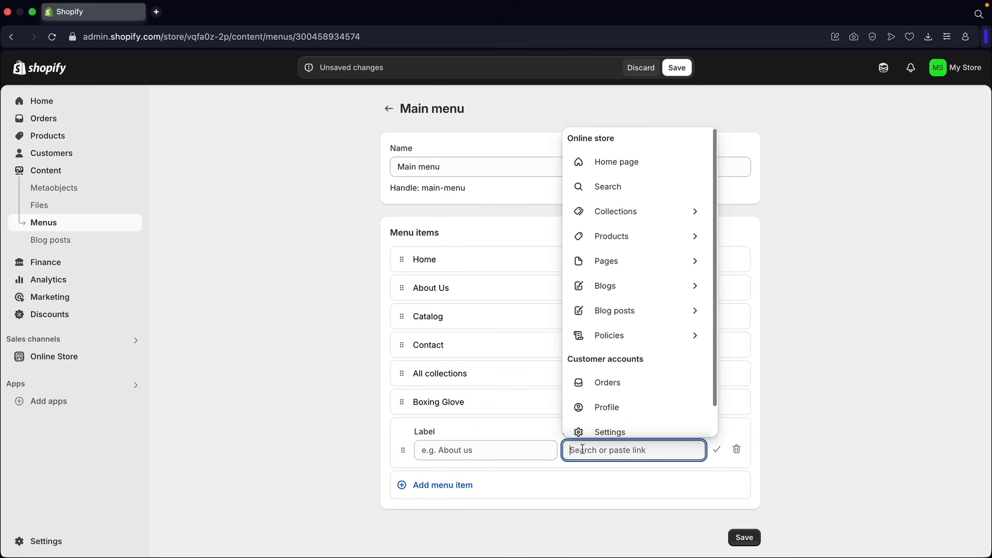
click(625, 245)
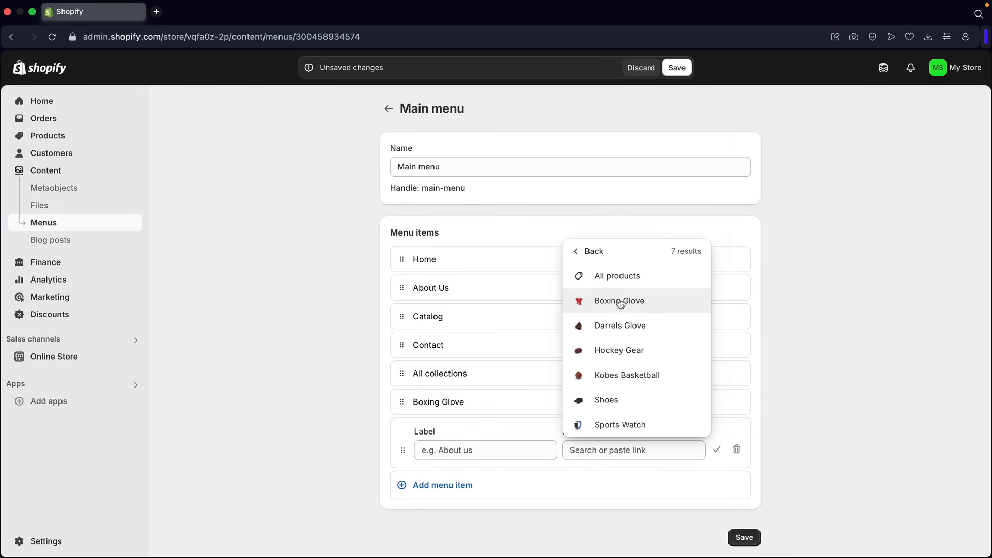
click(616, 372)
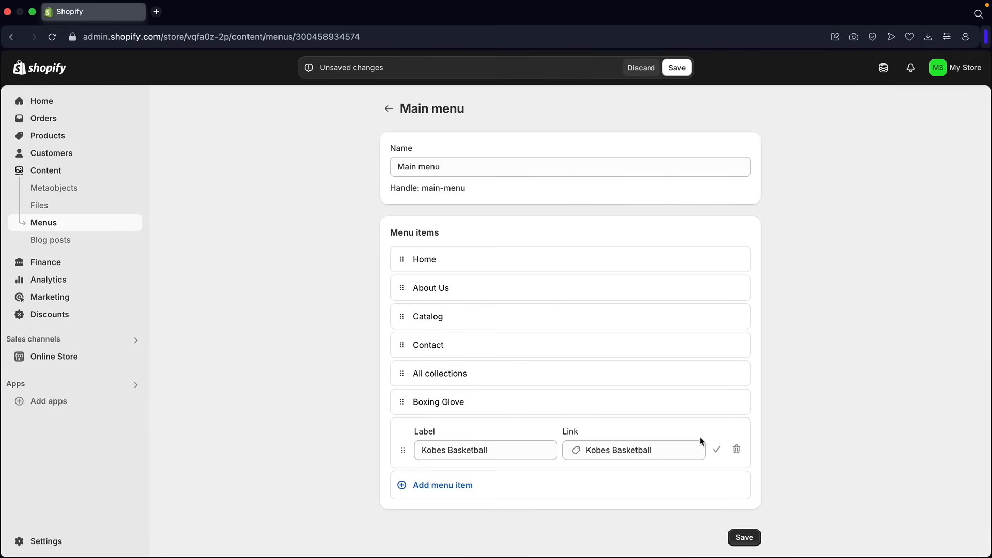
click(716, 449)
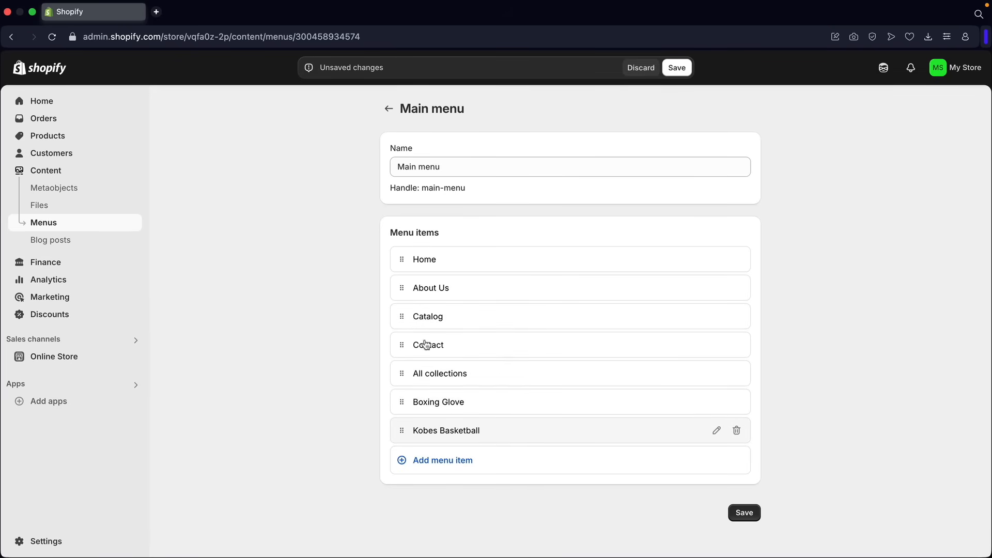
Step: Nest the Boxing Glove item under Catalog in the Main menu
drag(404, 408, 438, 350)
click(440, 350)
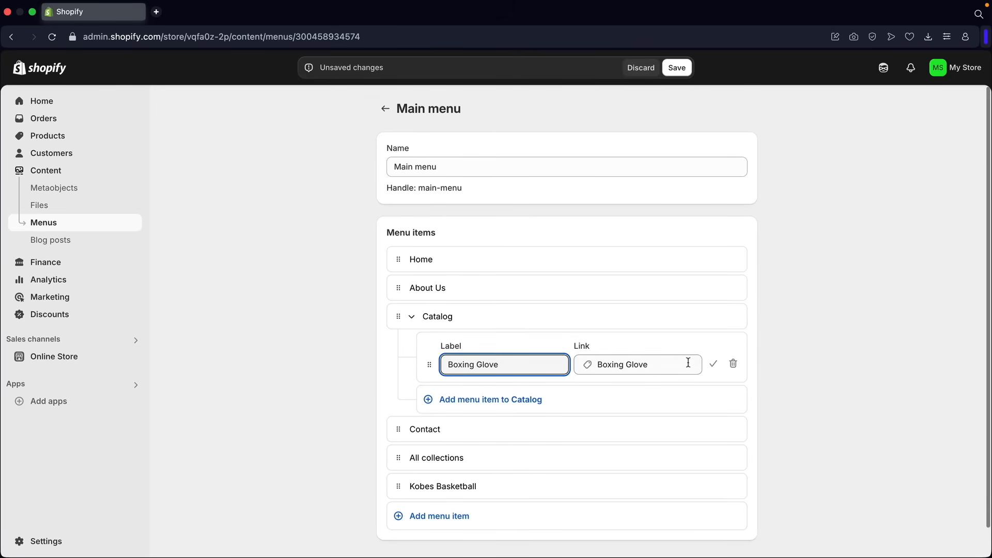
click(713, 364)
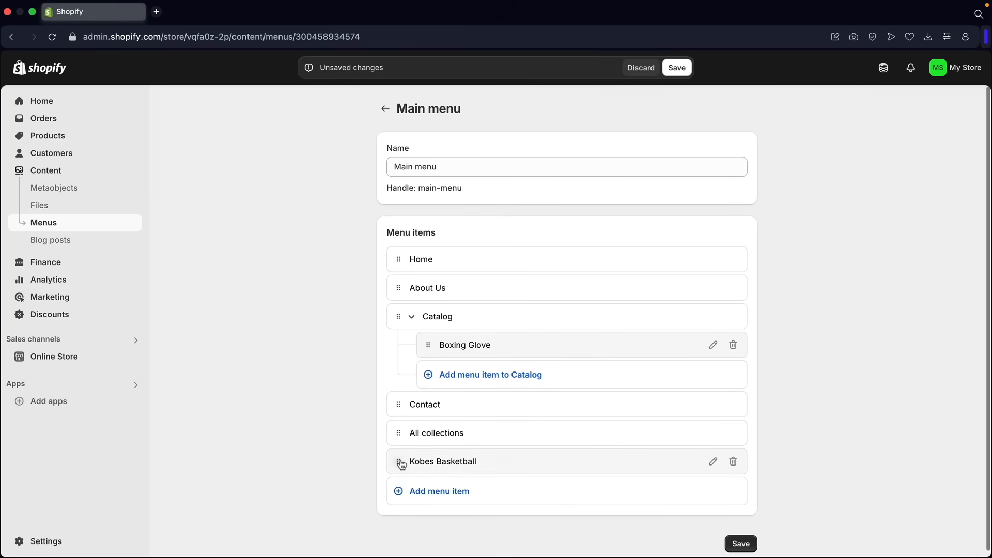
Step: Nest Kobes Basketball below Boxing Glove under Catalog, move Contact below All collections, and save the Main menu
drag(400, 463, 424, 397)
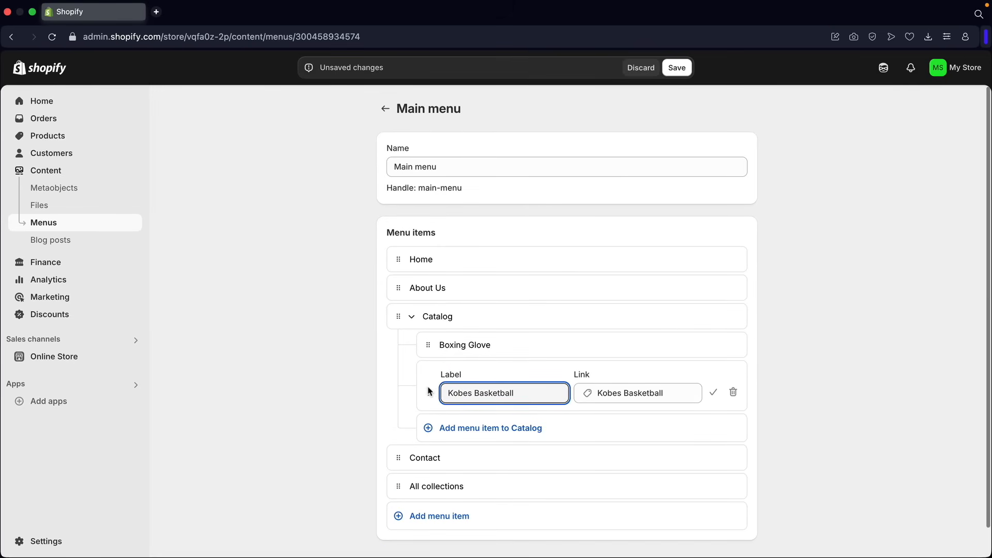
click(713, 393)
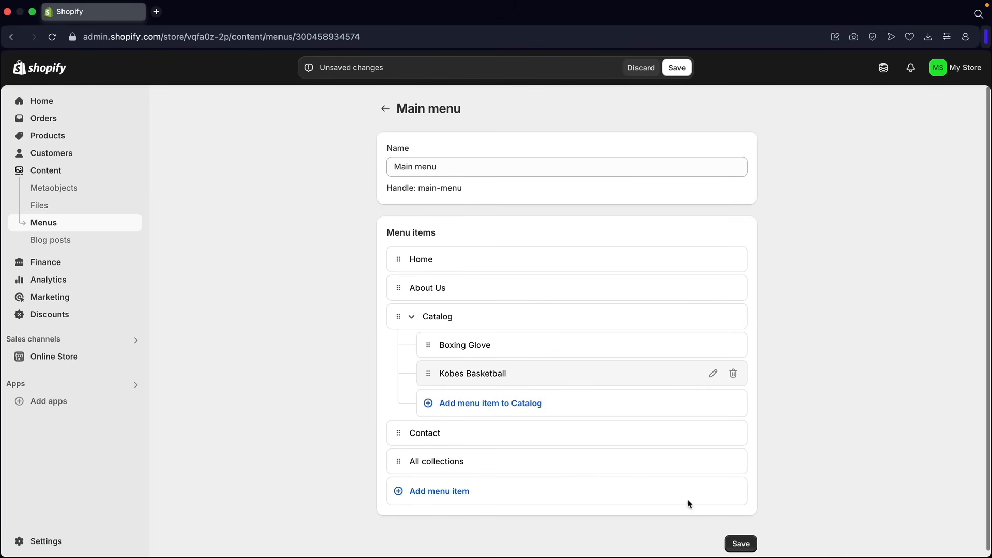
drag(399, 435, 395, 460)
click(740, 543)
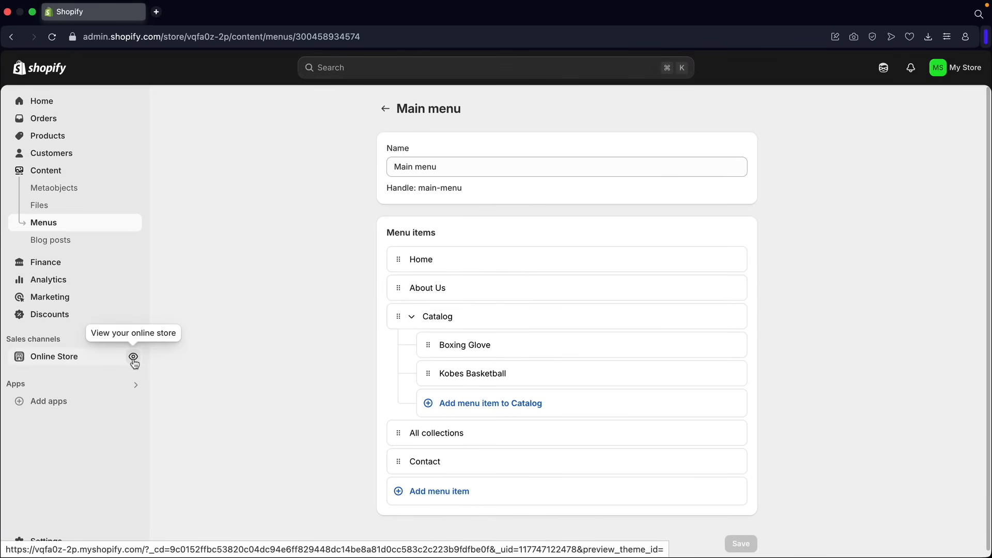
Step: View the live online store and check the Catalog submenu in the header navigation
click(134, 357)
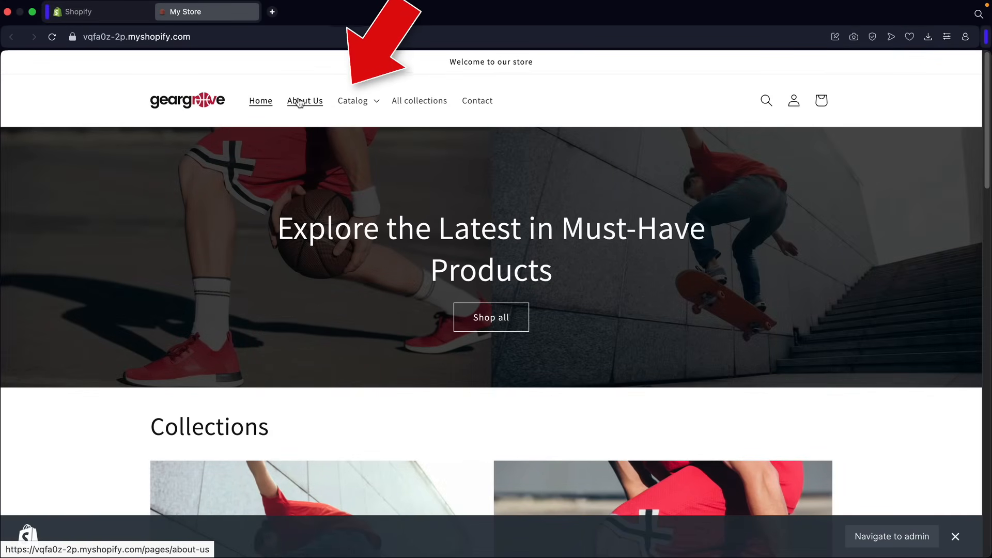
click(378, 105)
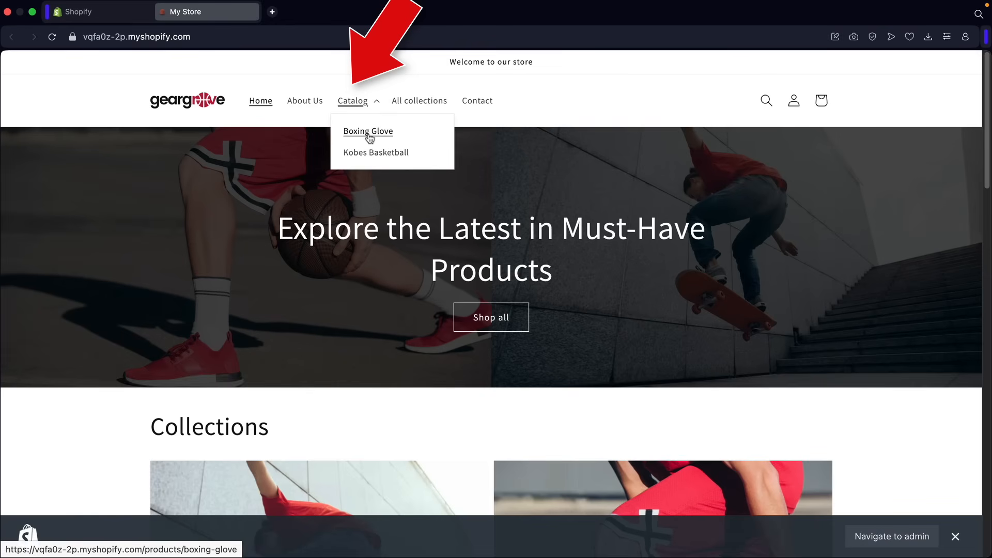
click(372, 105)
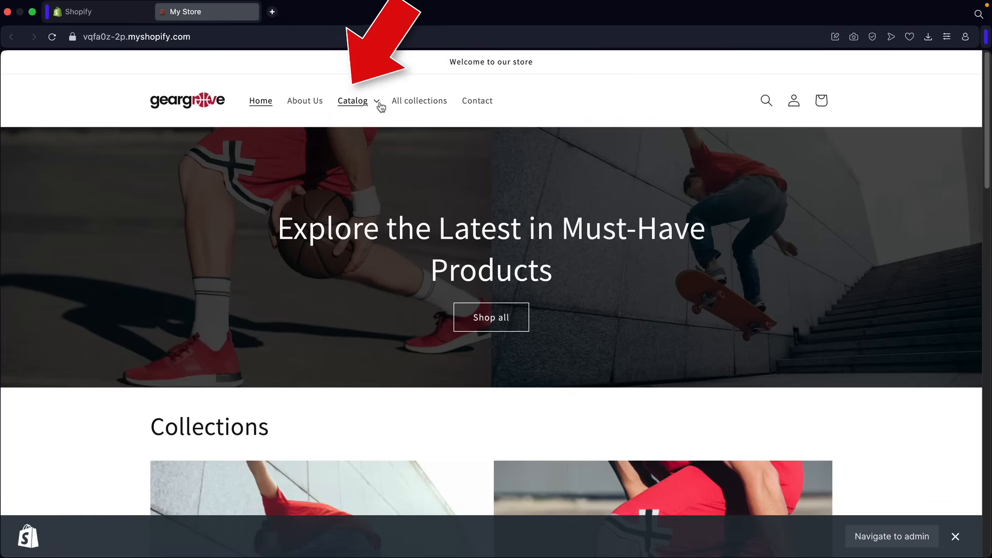
Step: Visit the storefront's All collections page and look through the products in the Sports Gear collection
click(424, 105)
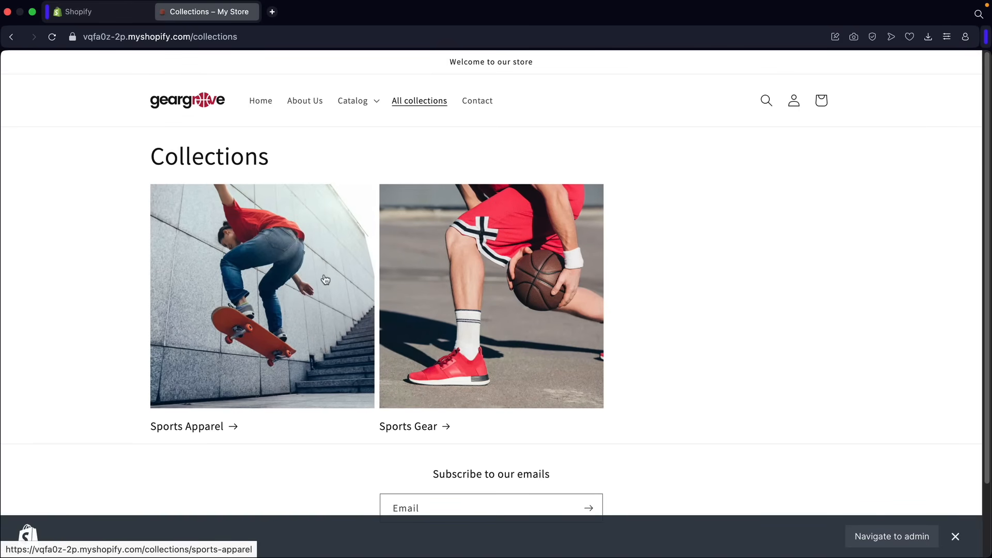
click(464, 298)
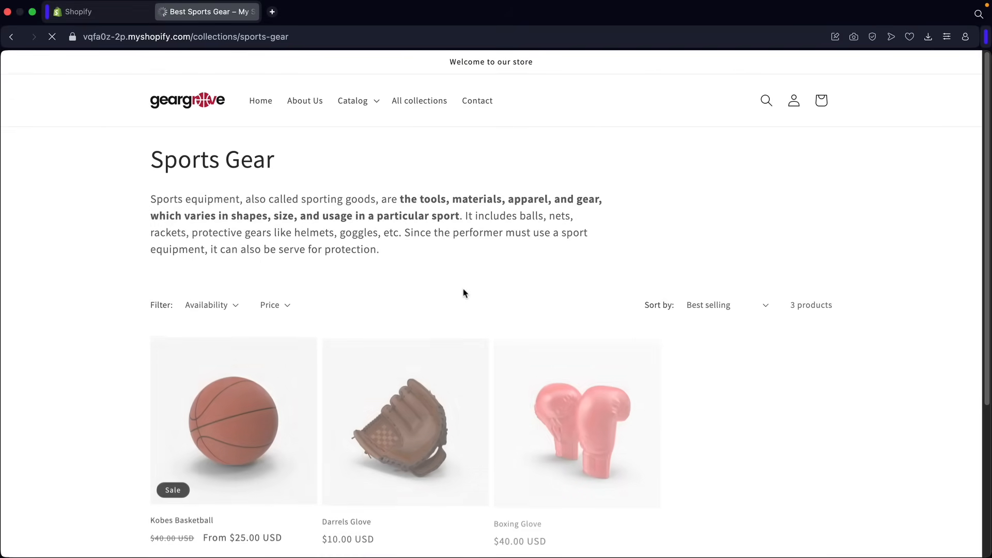
scroll(402, 283, down, 5)
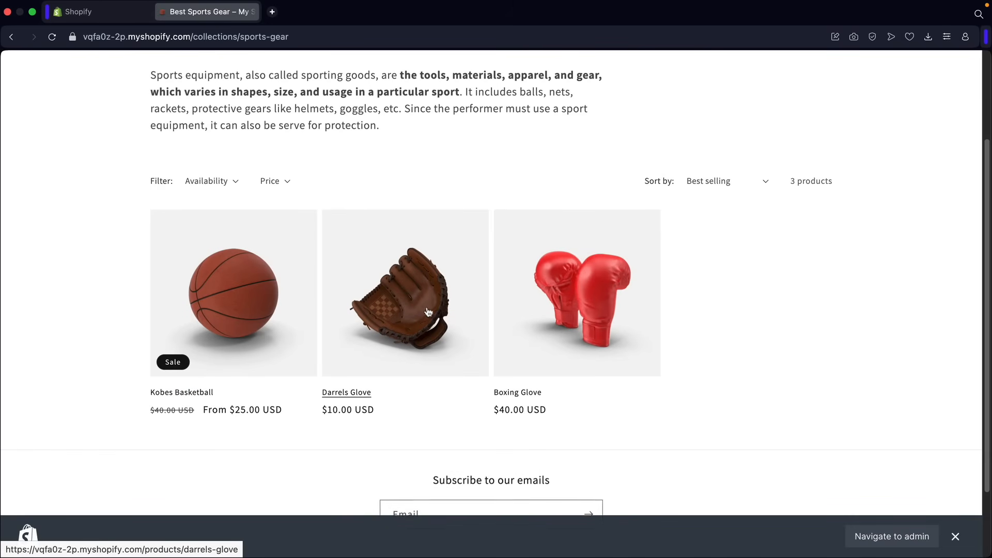
scroll(374, 326, up, 2)
scroll(375, 327, up, 3)
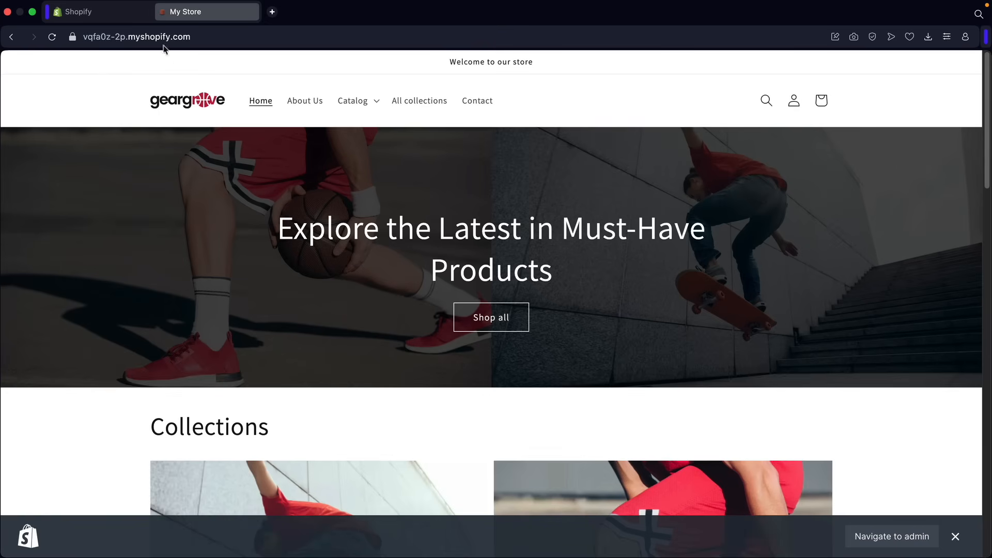
Step: Return to the Shopify admin and open the store settings
click(123, 16)
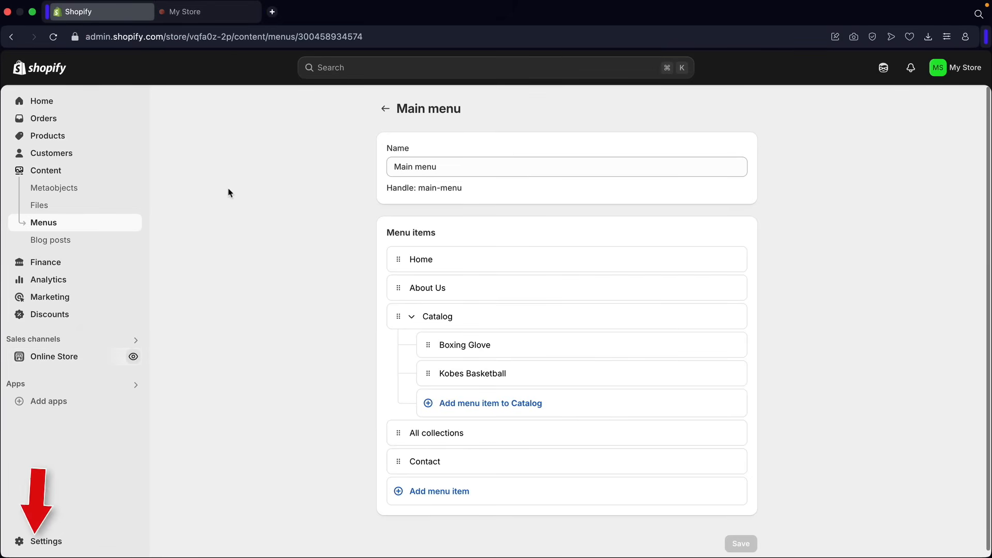
click(43, 543)
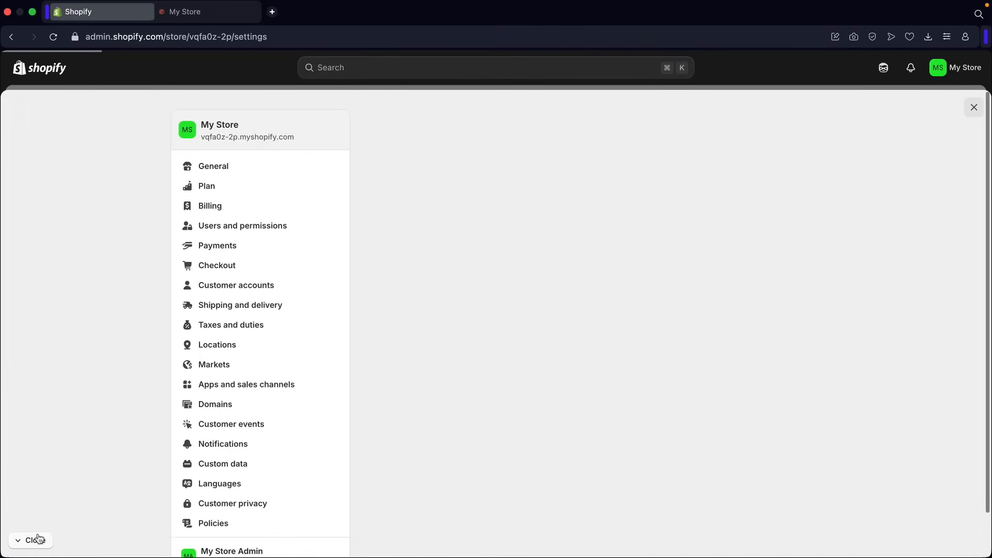
Step: Open the store's policy settings and insert the ready-made template into the return and refund policy
scroll(217, 362, down, 5)
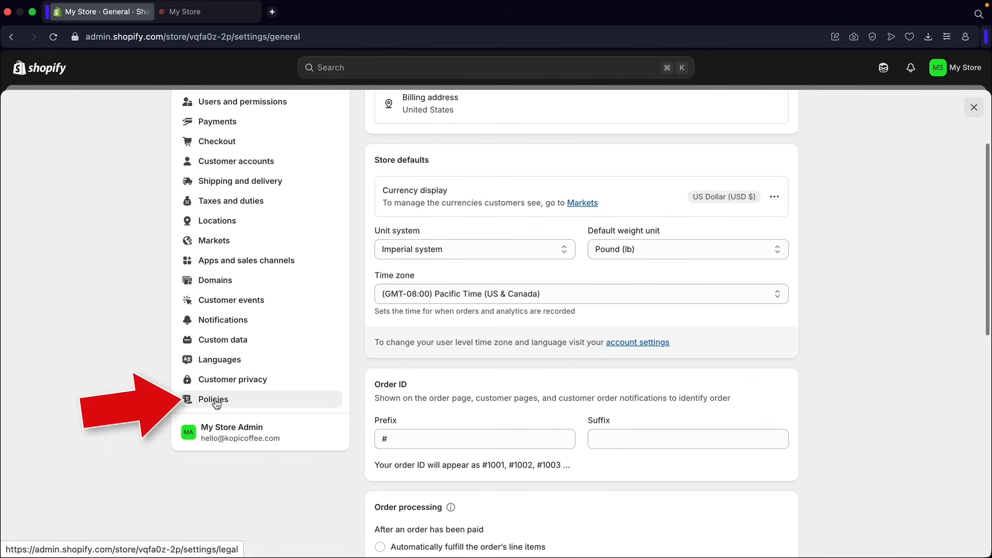
click(215, 402)
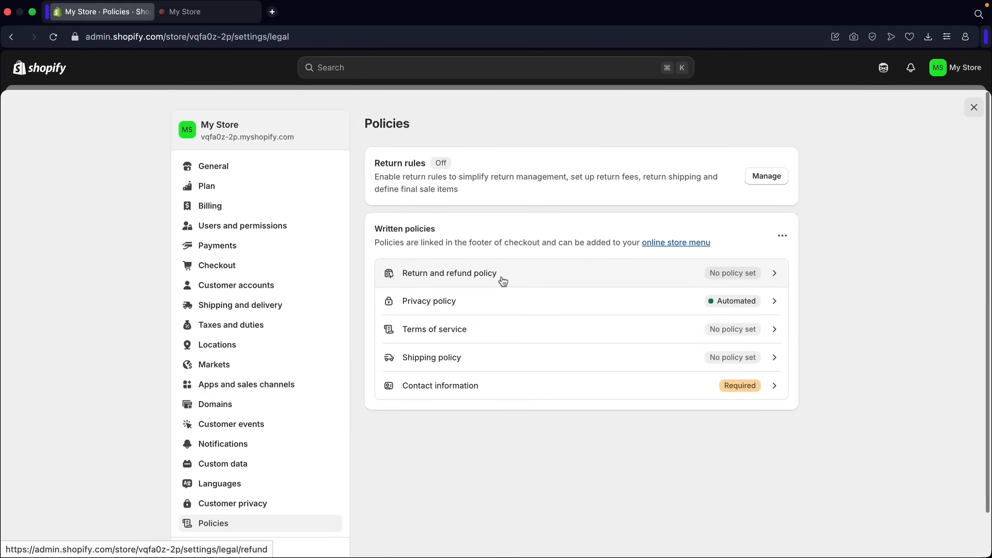
click(418, 278)
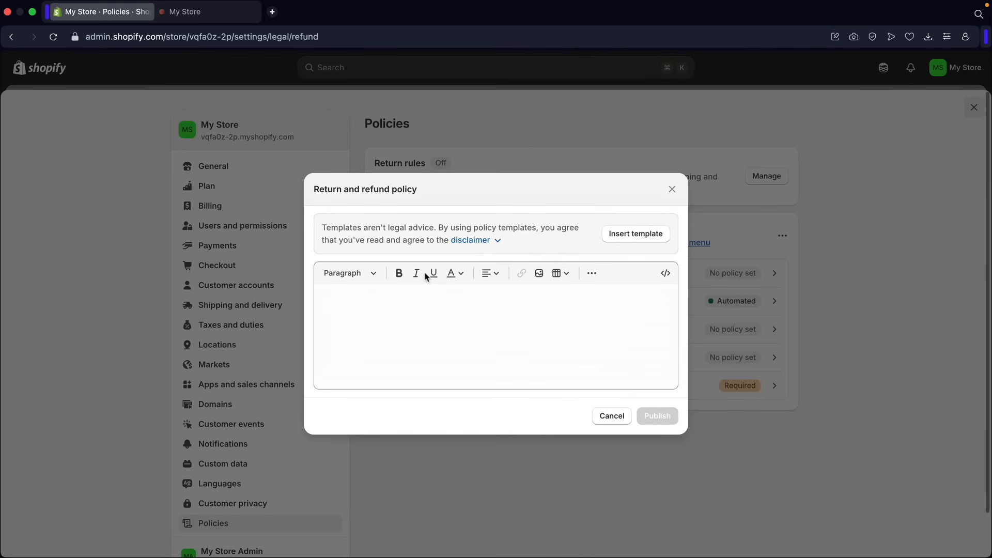
click(618, 235)
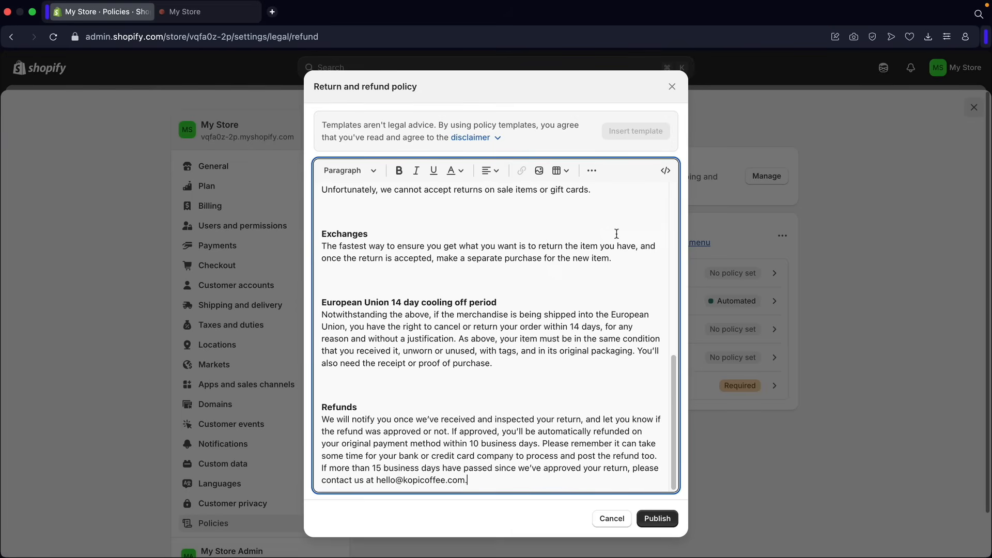
Step: Review the return and refund policy template, including the return address placeholder, the European Union cooling off period and the Refunds section
scroll(548, 272, up, 10)
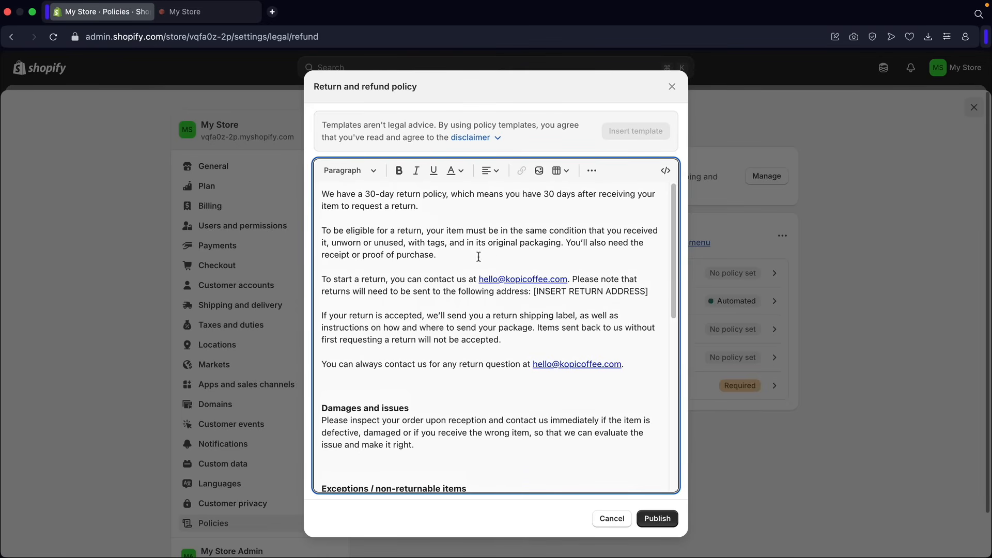
drag(535, 292, 649, 293)
scroll(583, 309, down, 3)
scroll(578, 309, down, 10)
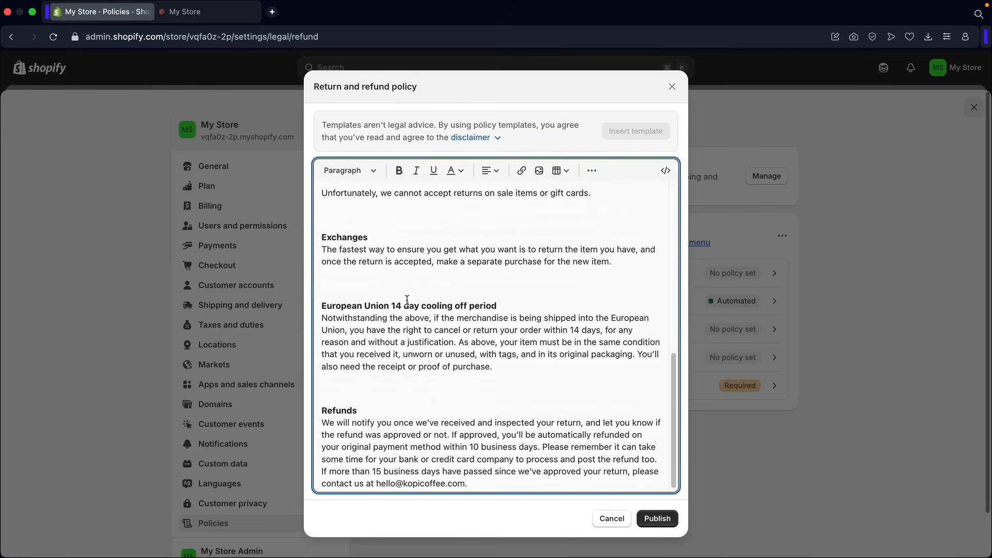
double_click(397, 306)
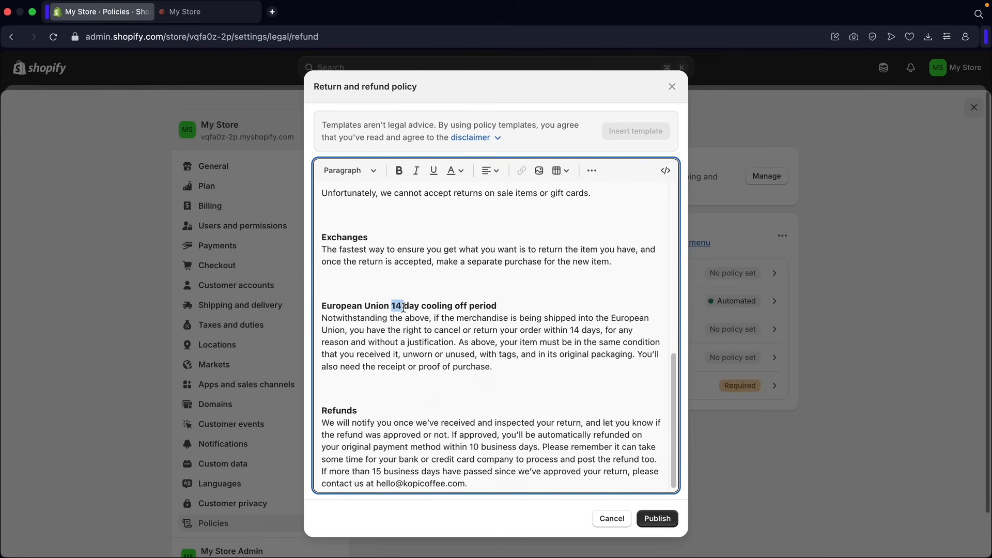
click(437, 306)
scroll(437, 305, down, 1)
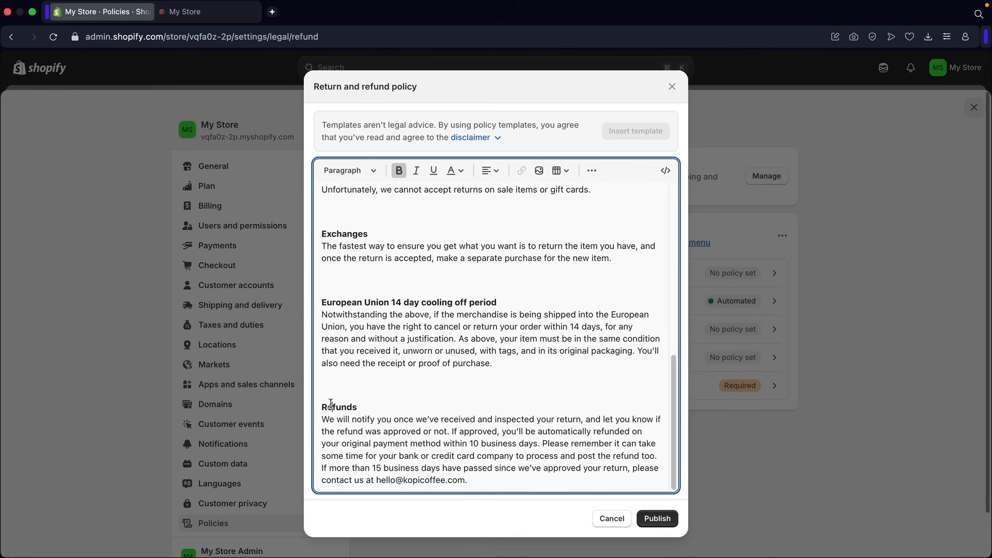
drag(331, 402, 344, 412)
Step: Change the refund period in the Refunds section to 20 business days and publish the return and refund policy
drag(320, 469, 540, 442)
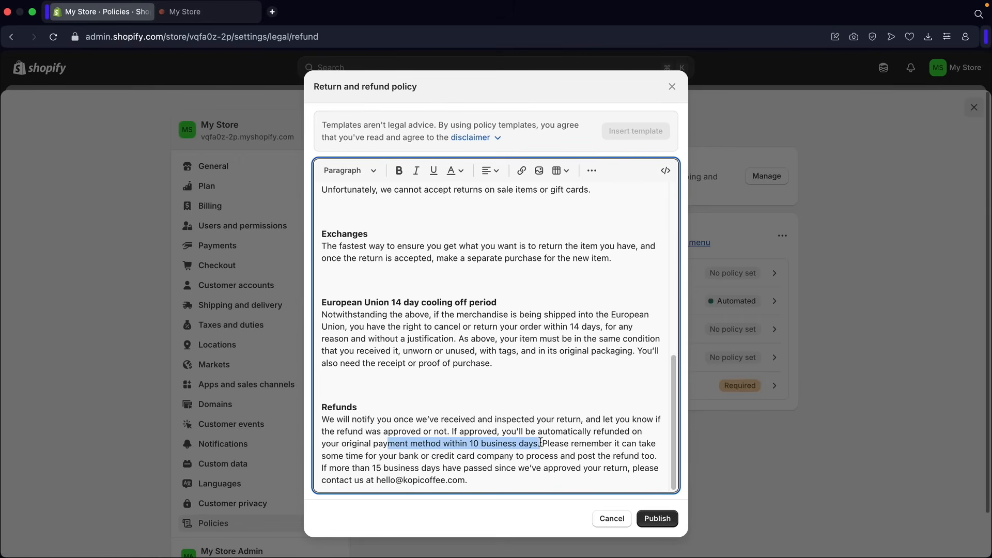
click(478, 443)
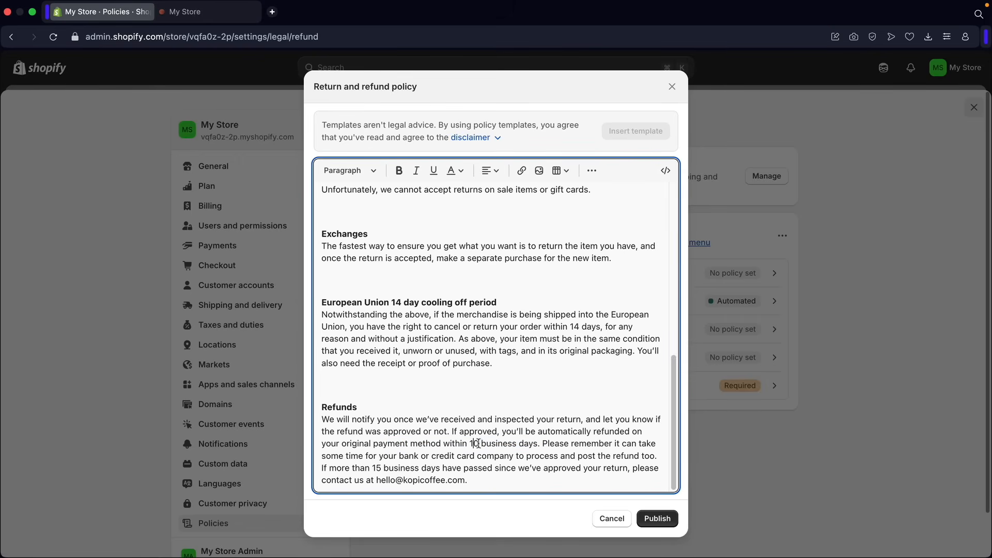
key(BackSpace)
text(2)
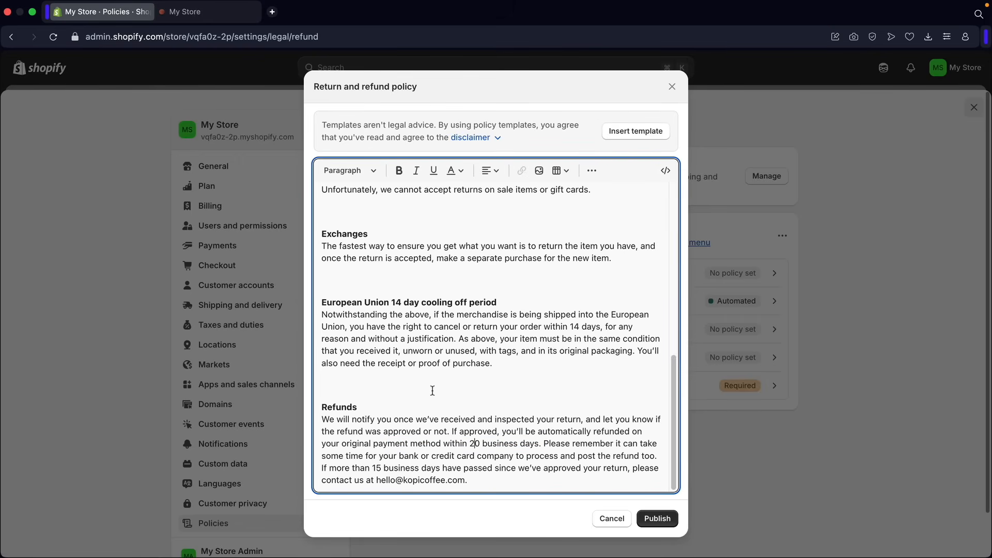
scroll(432, 391, up, 10)
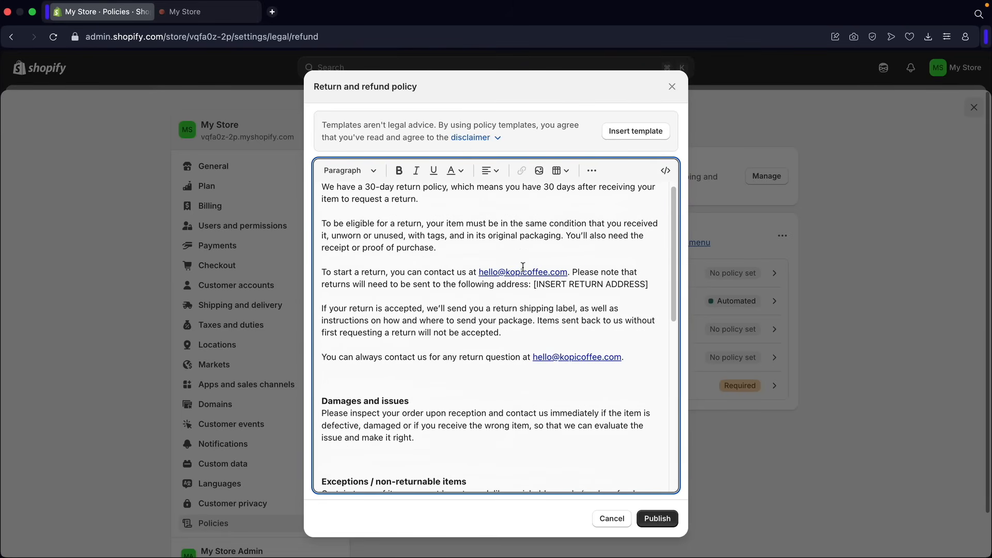
scroll(523, 266, up, 1)
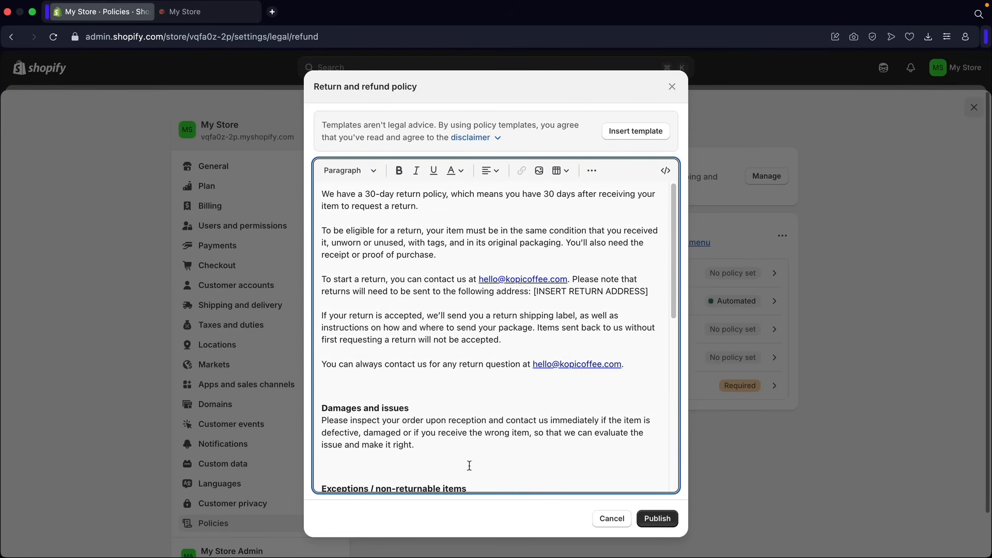
click(657, 519)
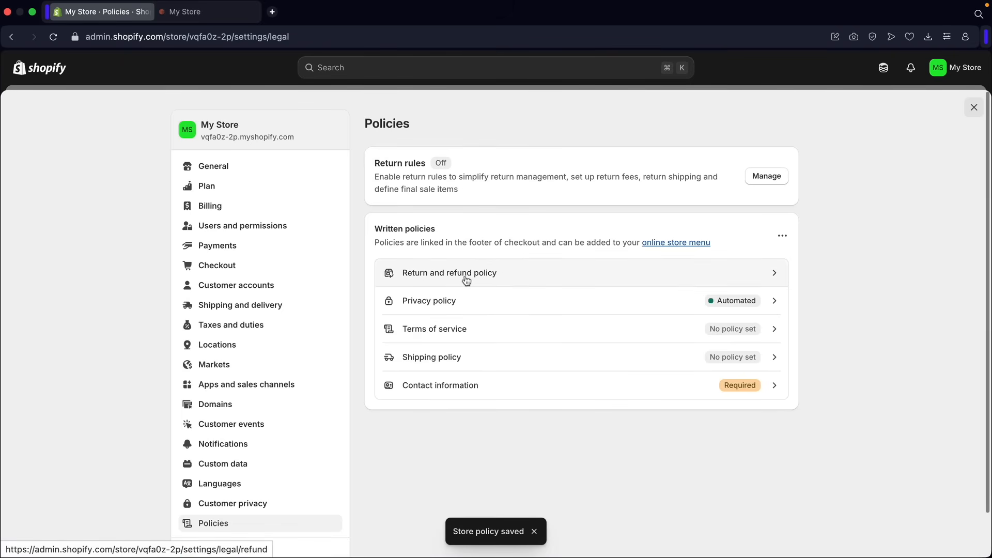
Step: Turn off the automated policy option for the privacy policy and save it
click(441, 303)
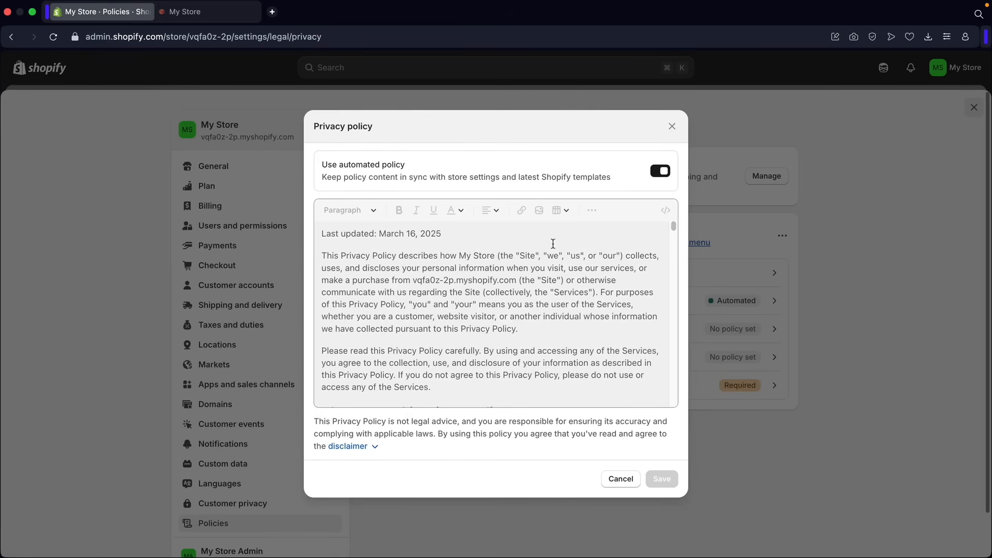
click(660, 174)
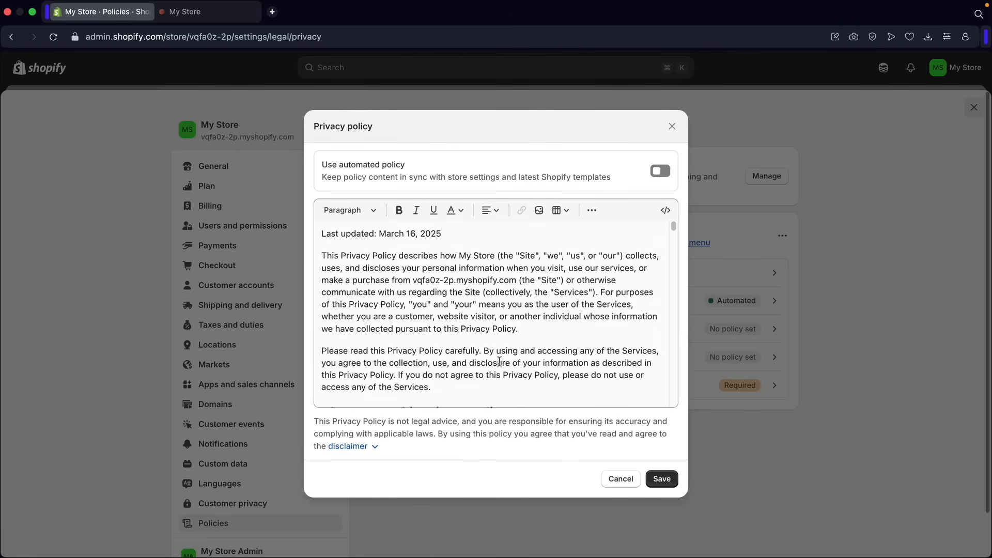
click(663, 478)
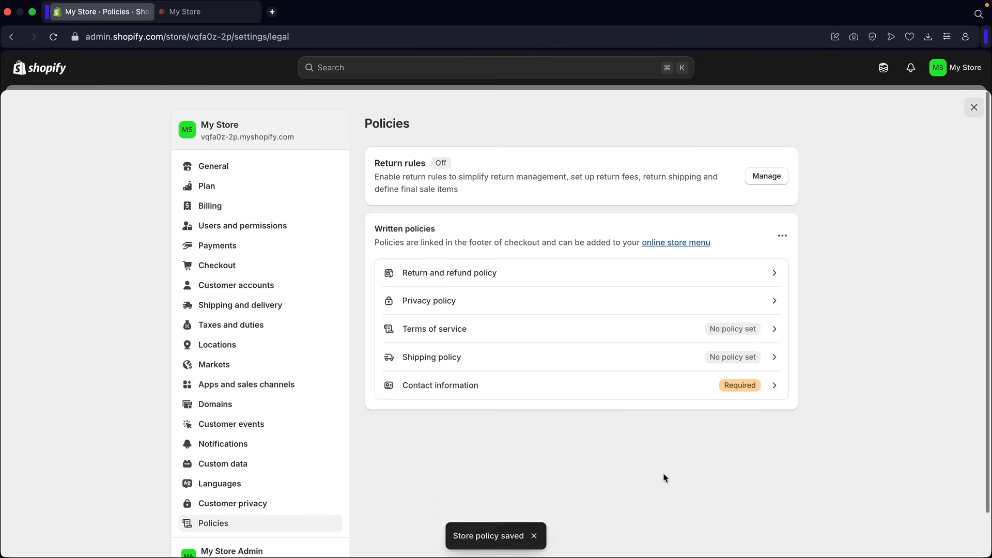
Step: Insert the template into the terms of service, check its refund policy link and contact information placeholders, and publish it
click(471, 334)
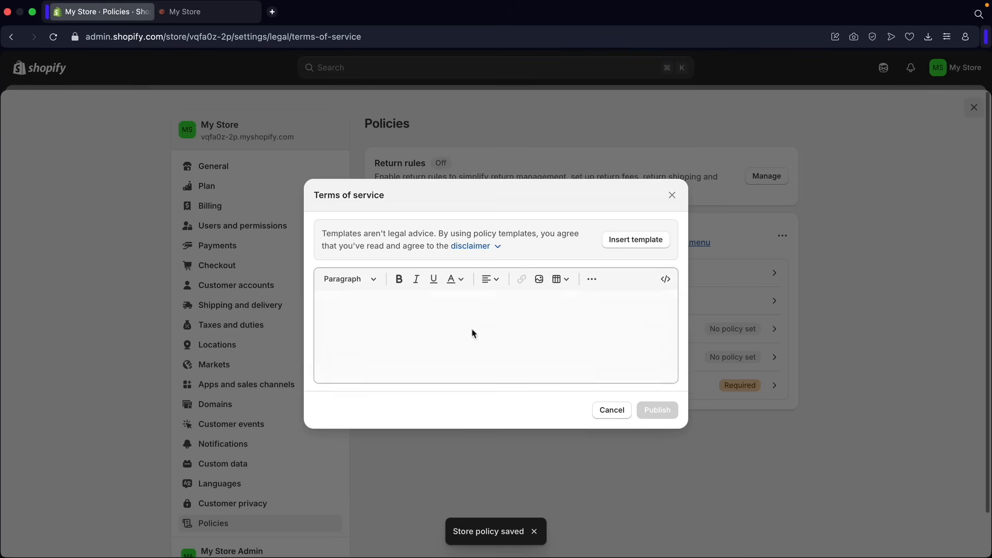
click(644, 233)
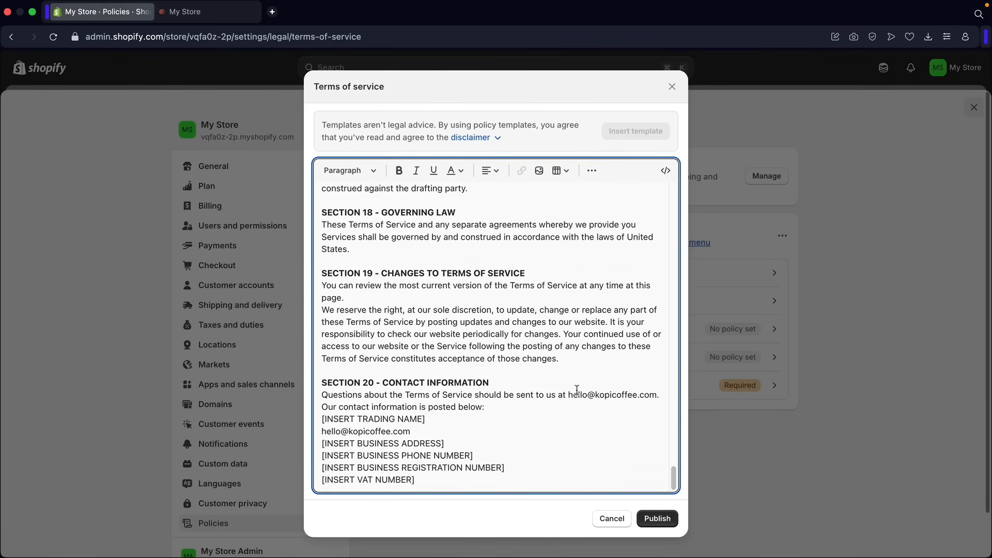
drag(327, 382, 570, 468)
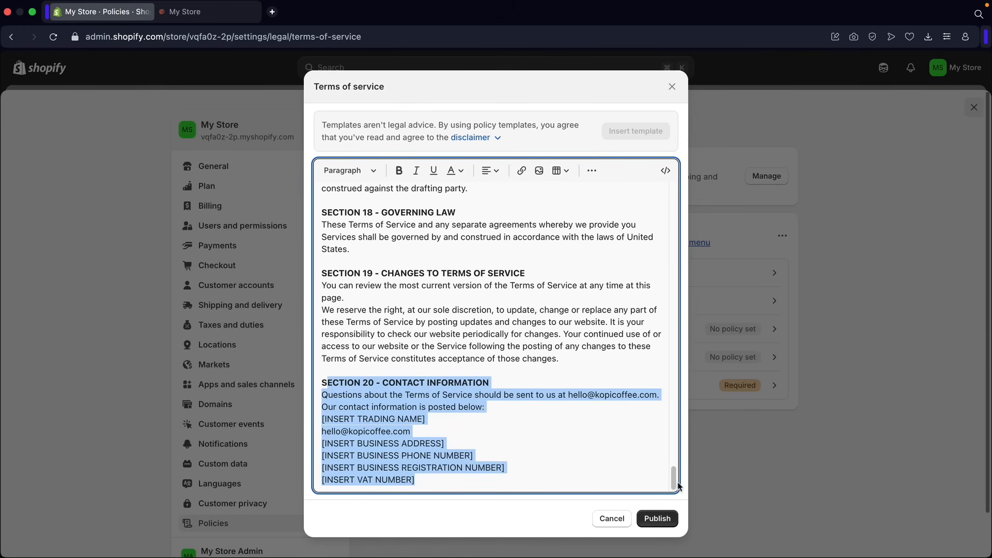
drag(677, 486, 667, 303)
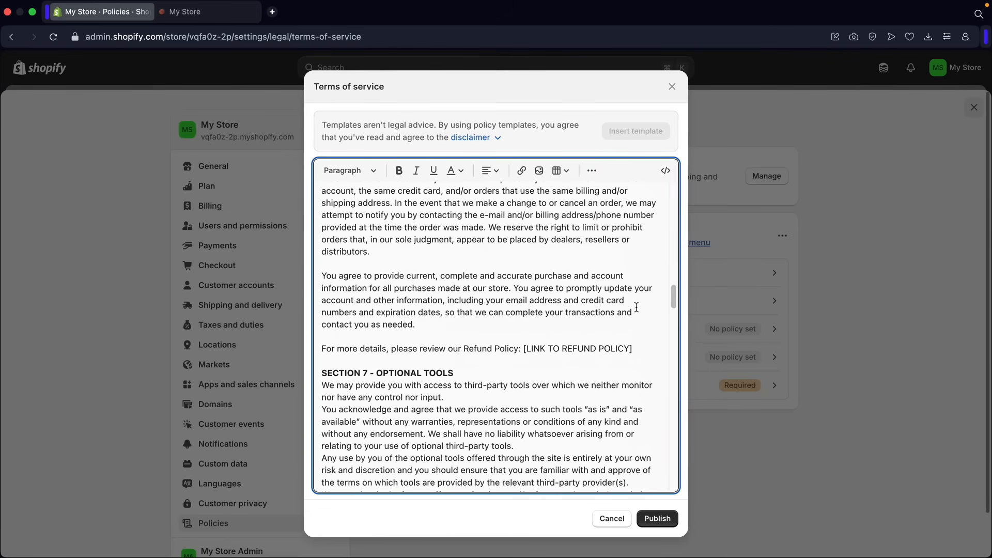
drag(525, 349, 632, 349)
drag(675, 305, 679, 224)
scroll(587, 383, down, 20)
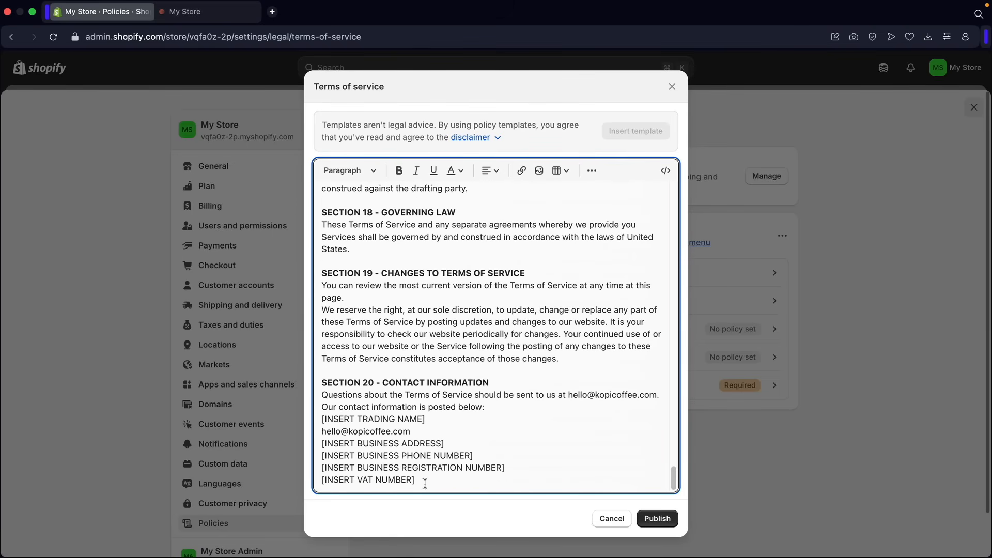
click(660, 519)
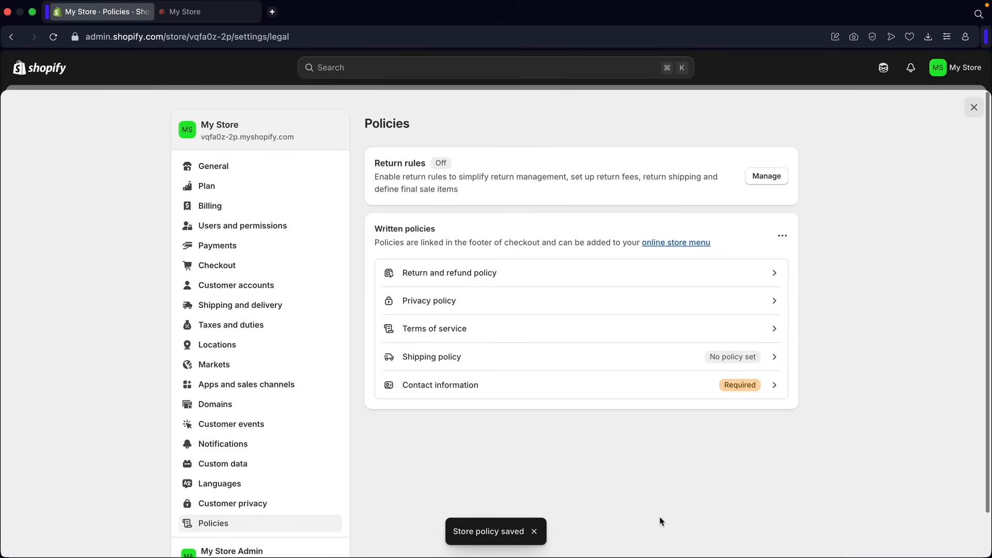
Step: Publish a shipping policy with three paragraphs: "We will refund damaged items", "Shipping may take up to 30 days." and "You will pay for shipping returns"
click(454, 357)
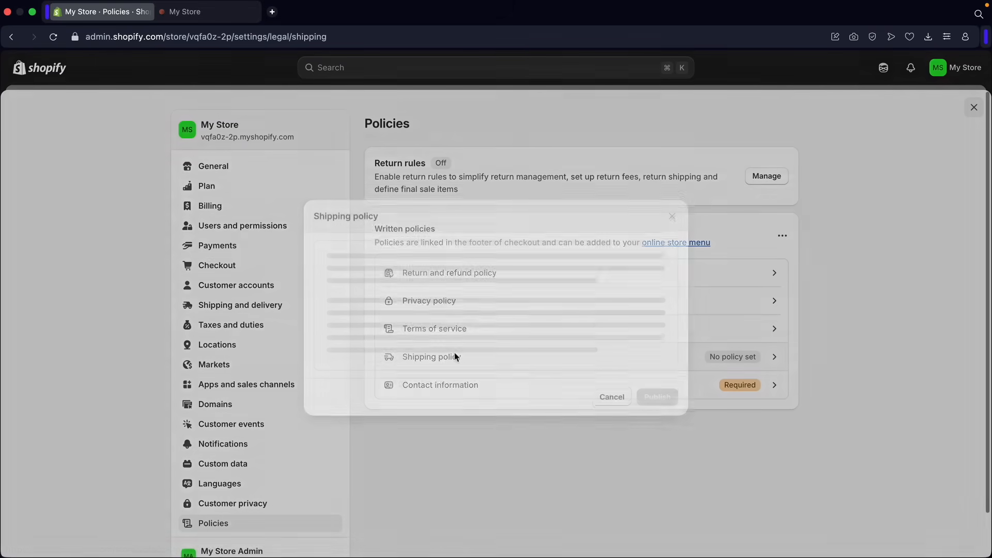
click(438, 308)
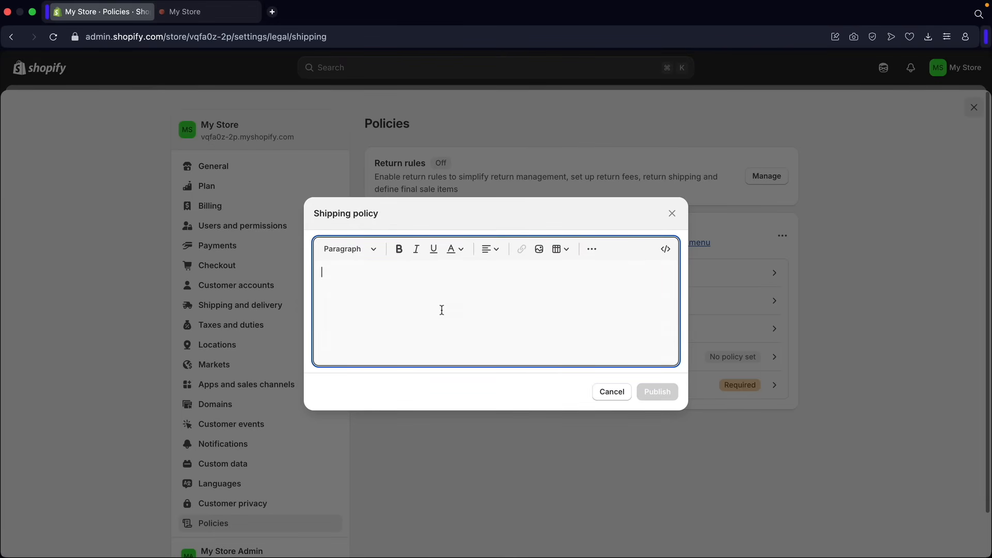
text(We will refund )
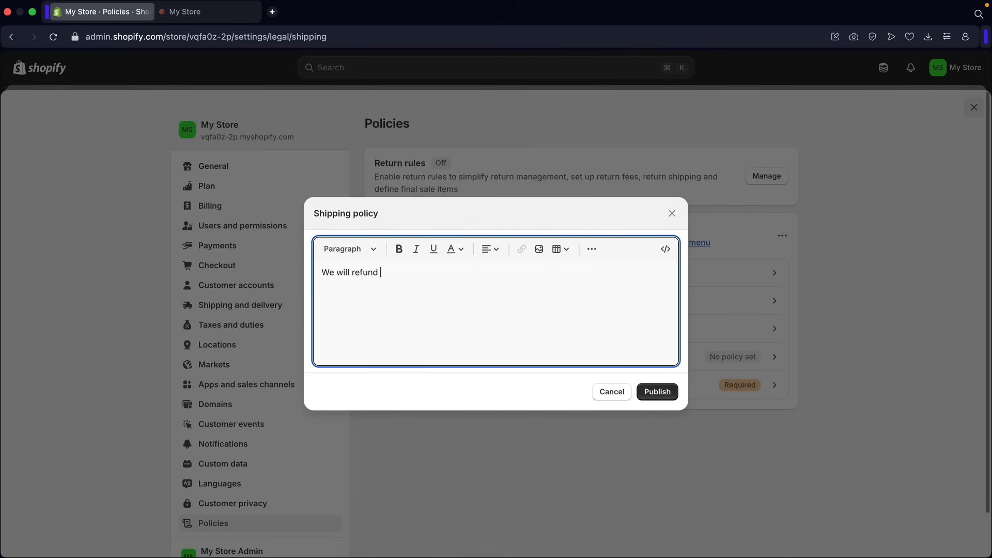
text(damaged ite)
text(ms)
key(Return)
text(Shipping may take up to 30 days.)
key(Return)
text(You will pay for shipping returns)
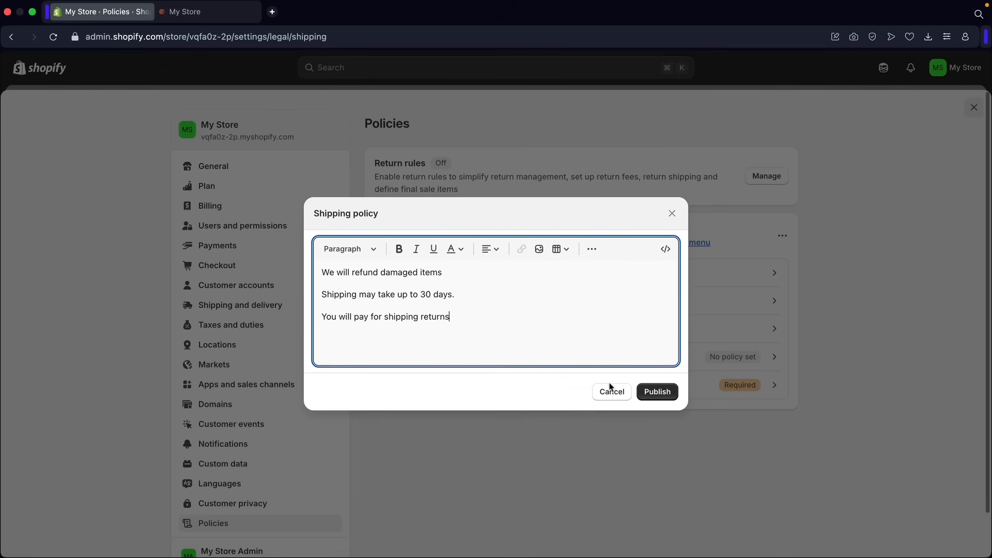
click(649, 393)
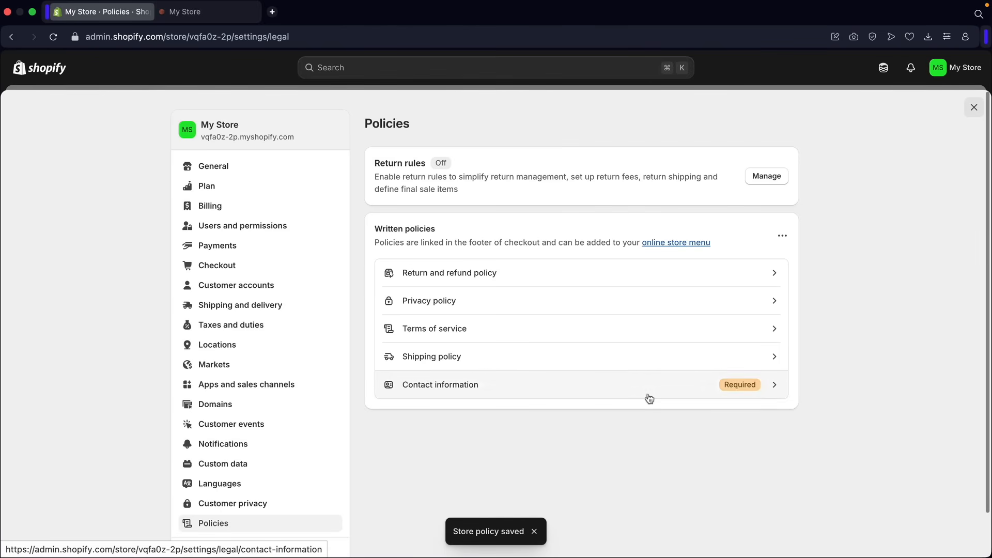
Step: Insert the template into the contact information policy and publish it
click(442, 391)
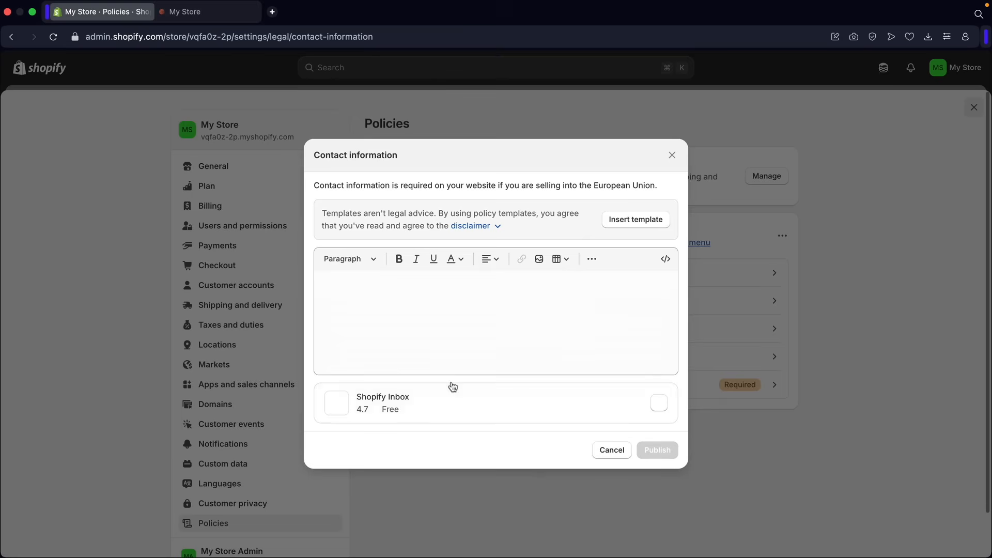
click(637, 220)
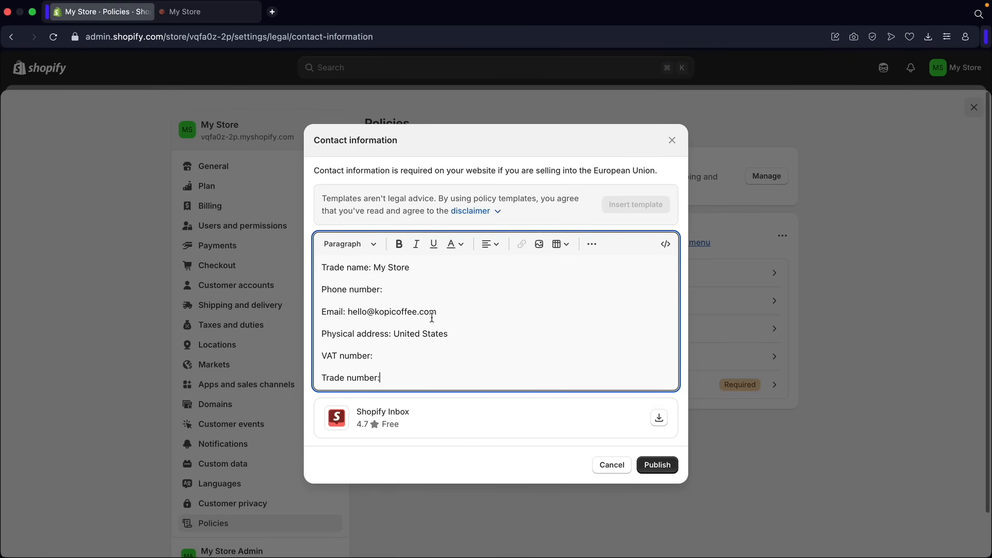
click(649, 466)
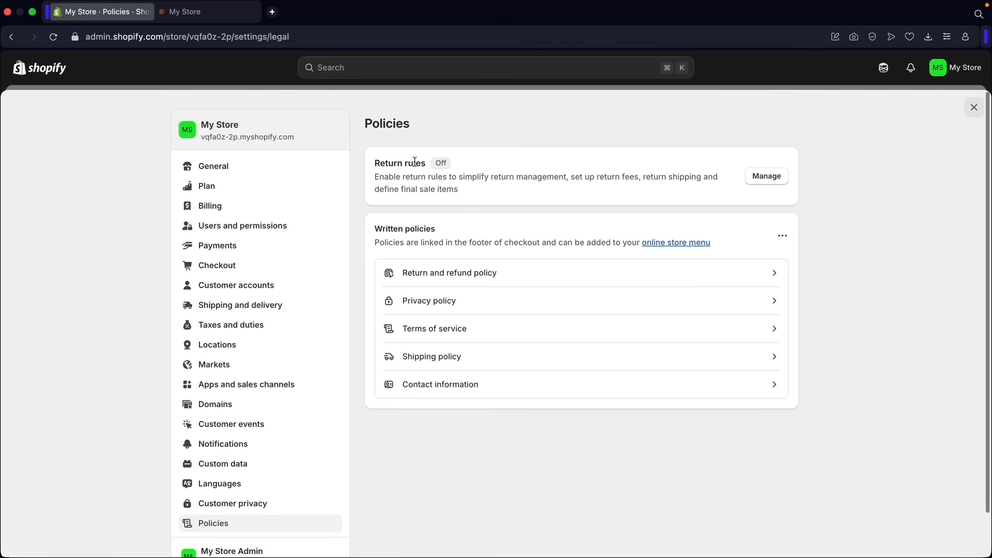
Step: Open the return rules for management and set the return window to 30 days
click(766, 177)
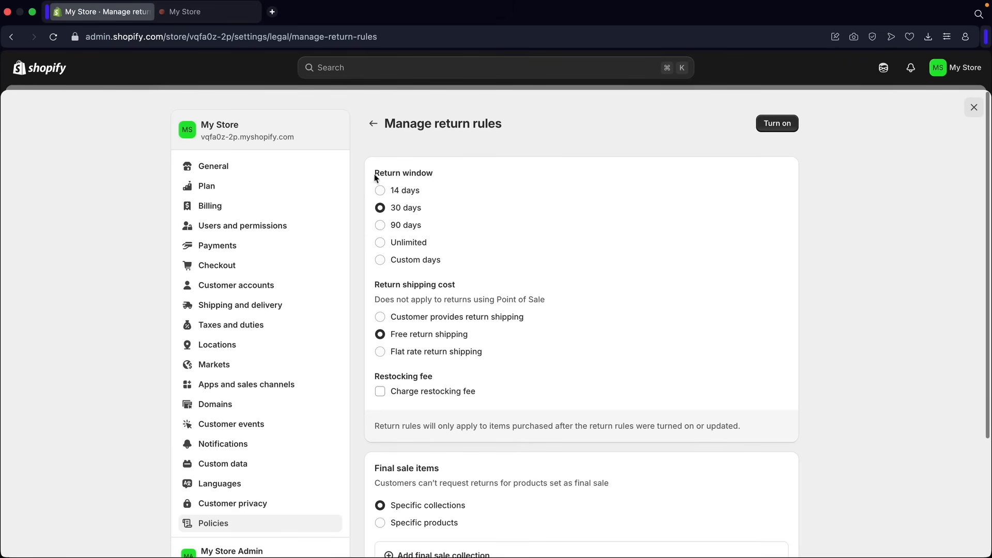
drag(375, 176, 430, 177)
click(381, 190)
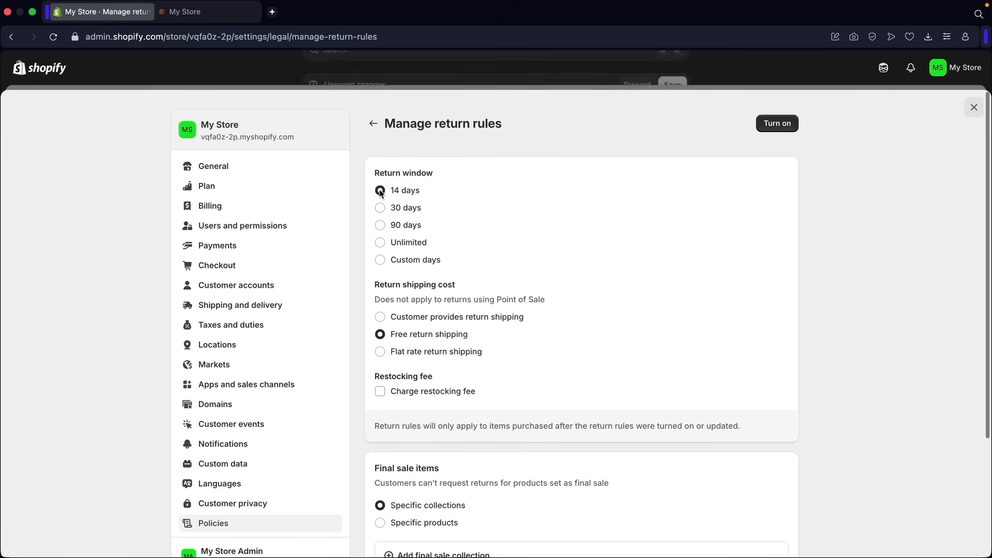
click(379, 211)
click(380, 225)
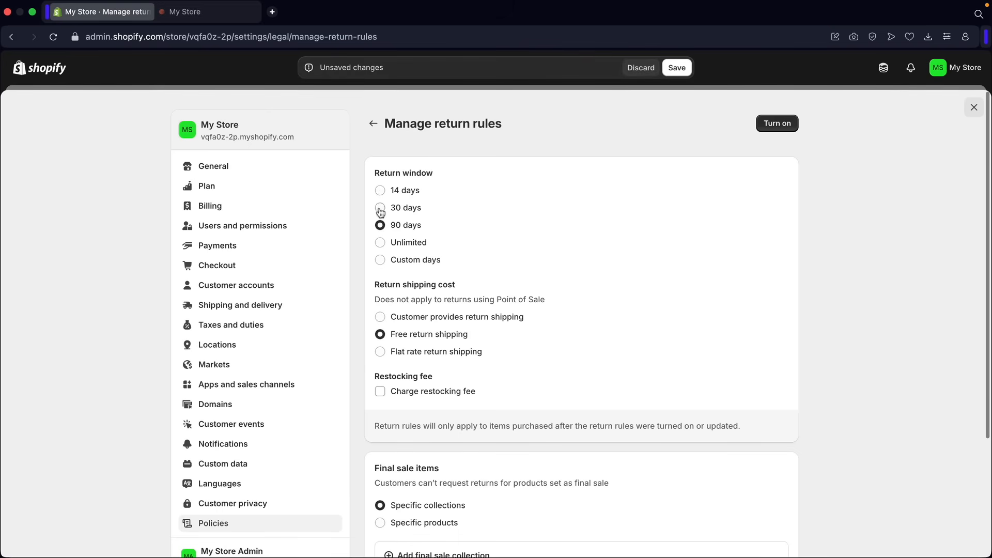
click(381, 209)
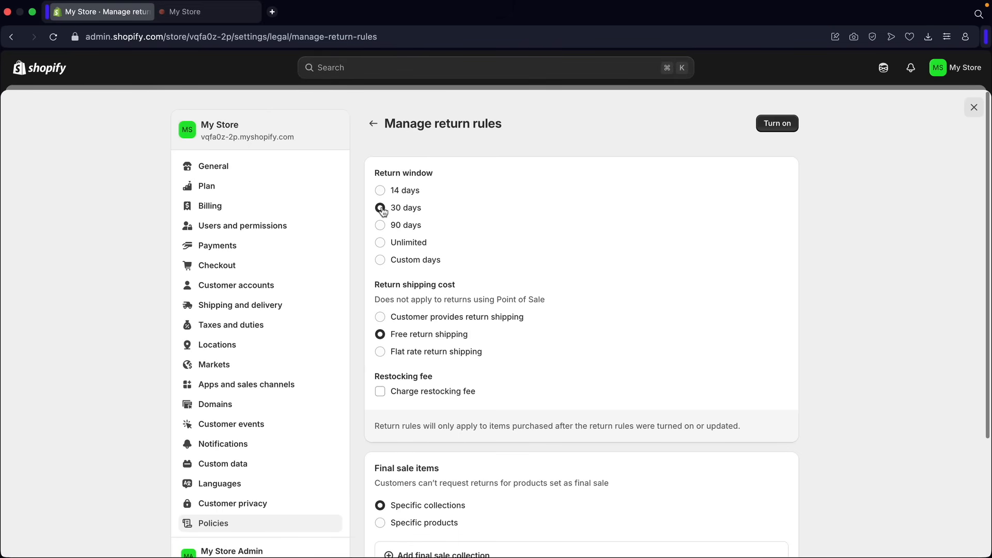
Step: Set the return shipping cost to customer provides return shipping and charge a 3% restocking fee
scroll(405, 227, down, 3)
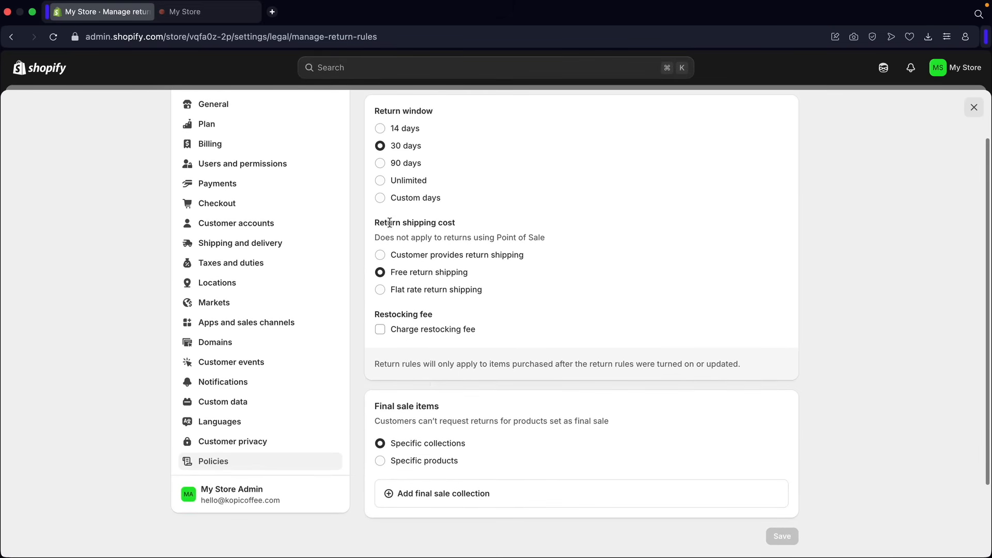
drag(390, 222, 428, 223)
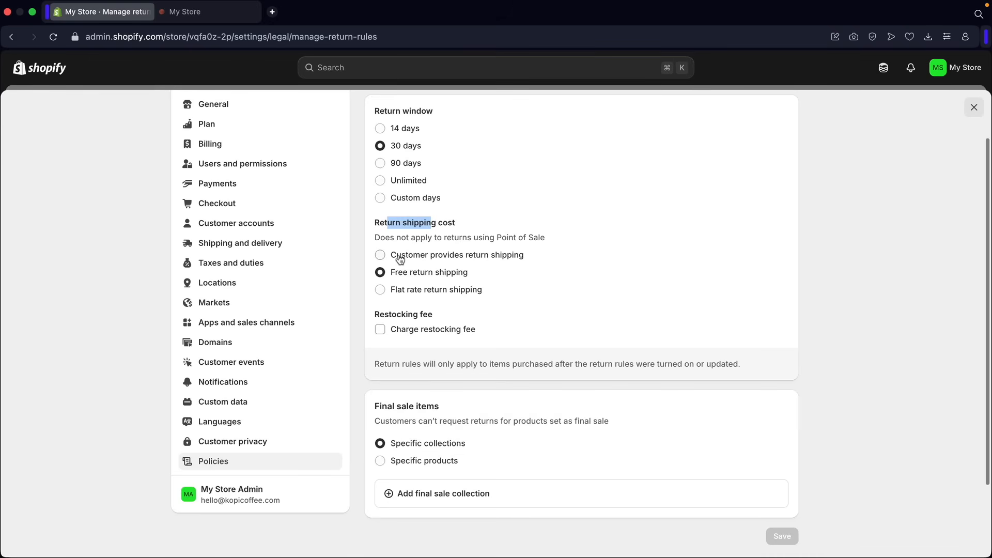
click(381, 255)
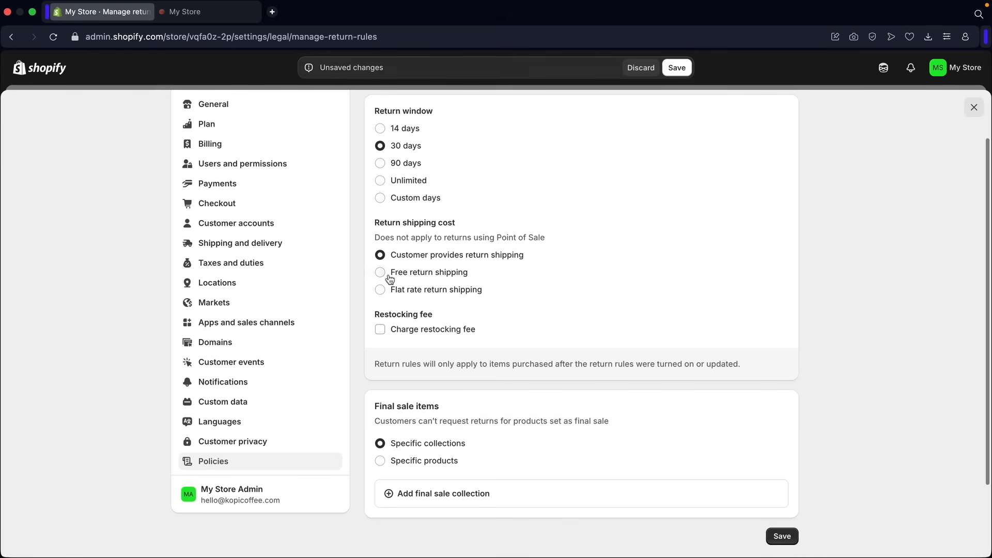
click(380, 329)
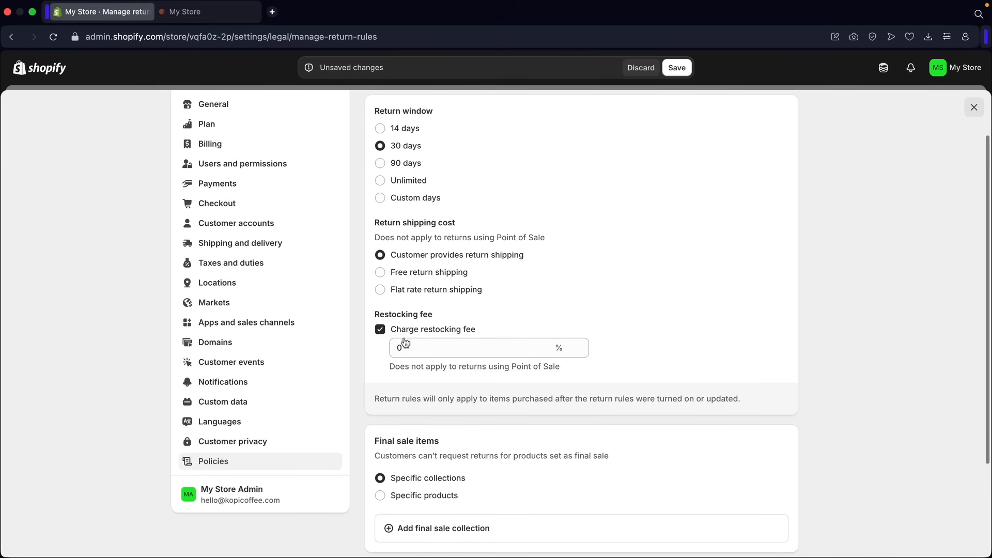
click(392, 347)
text(3)
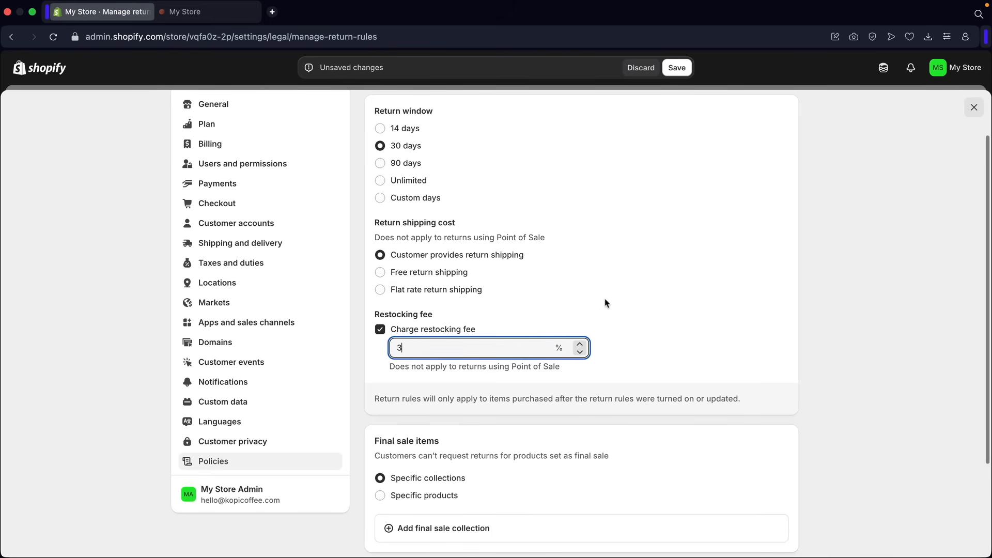
click(562, 305)
Step: Set final sale items to specific products and add the Boxing Glove
scroll(534, 320, down, 5)
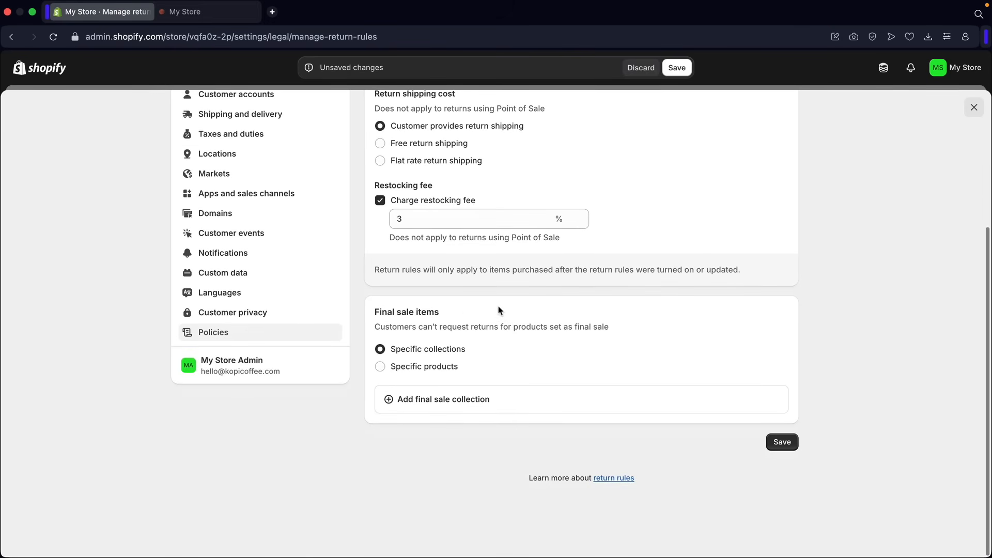
drag(381, 314, 435, 317)
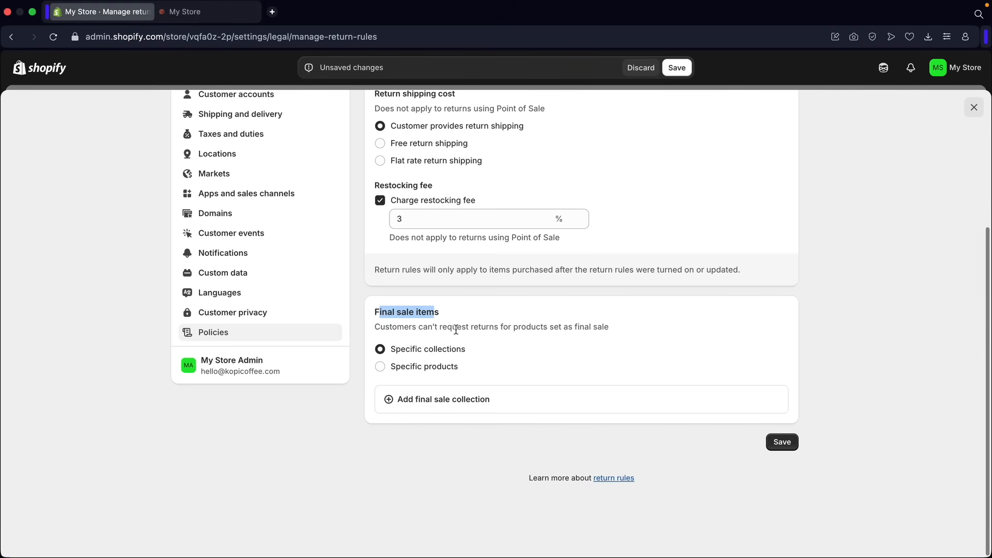
click(381, 370)
click(385, 397)
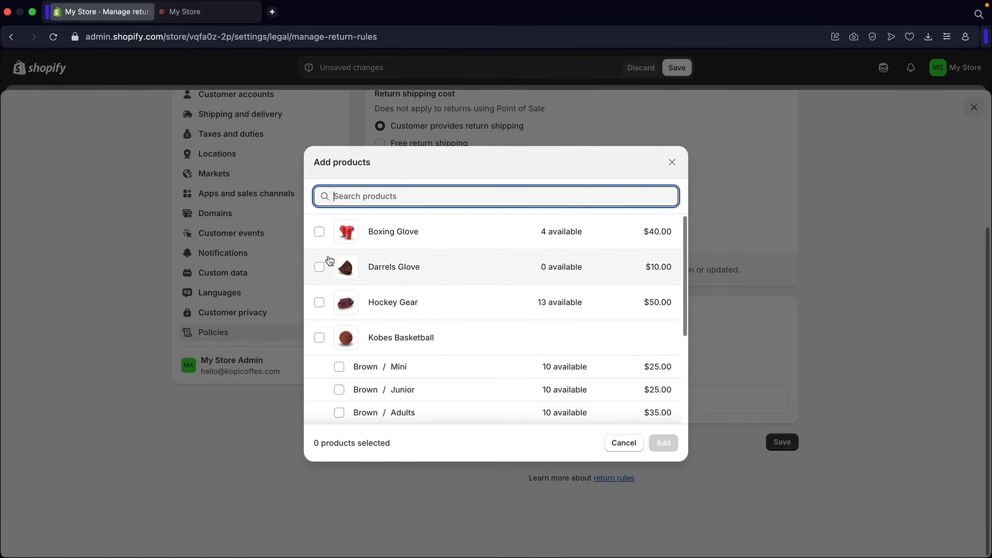
click(319, 232)
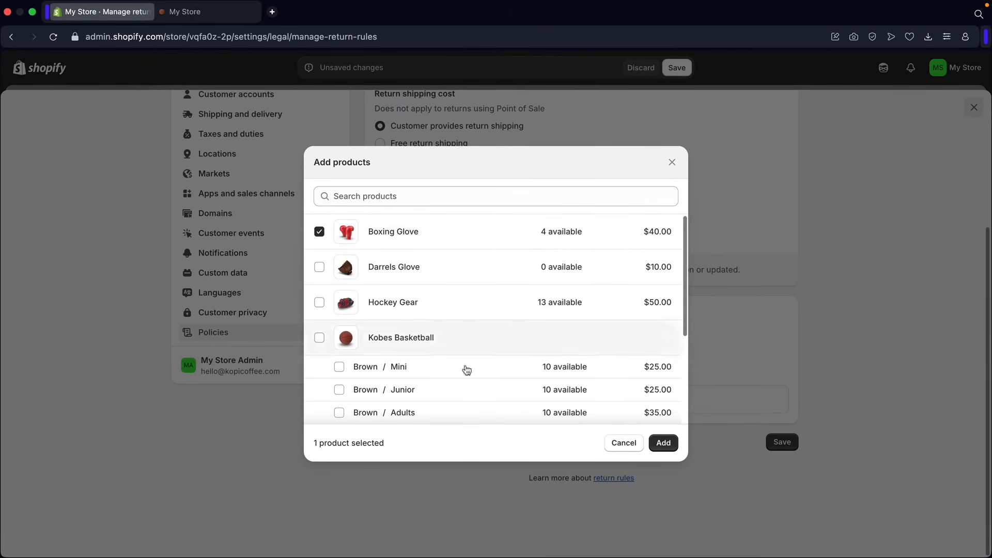
click(663, 443)
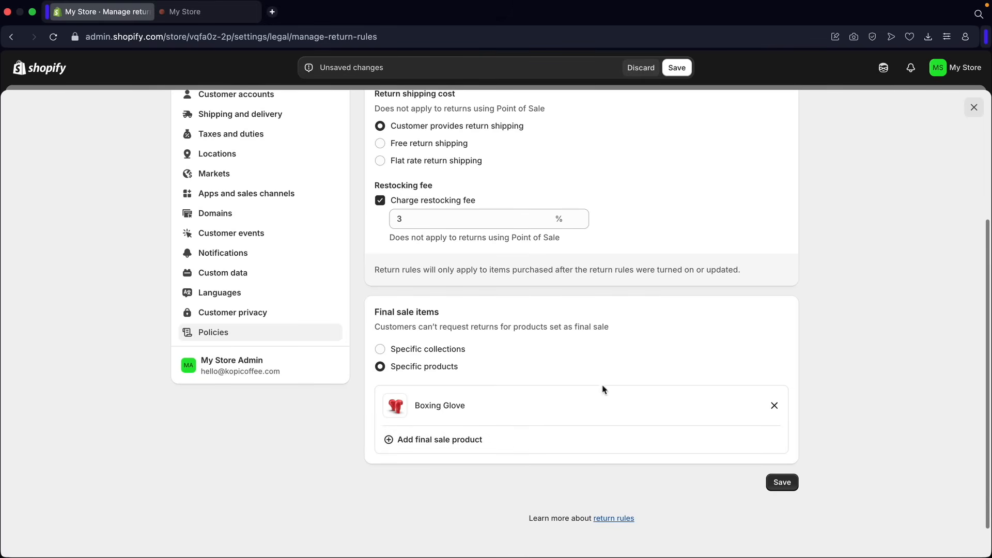
Step: Save the return rules, turn them on and return to the policies overview
click(780, 483)
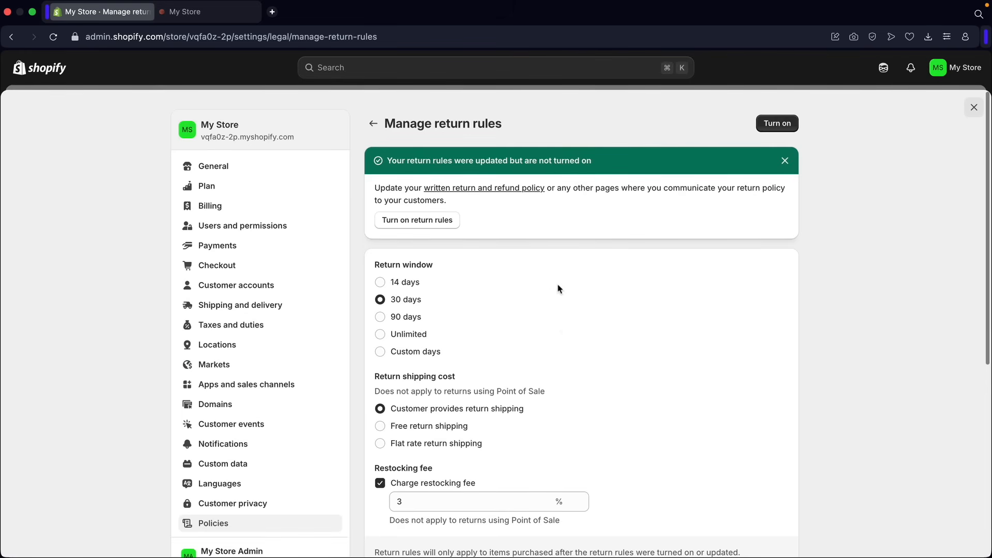
click(766, 124)
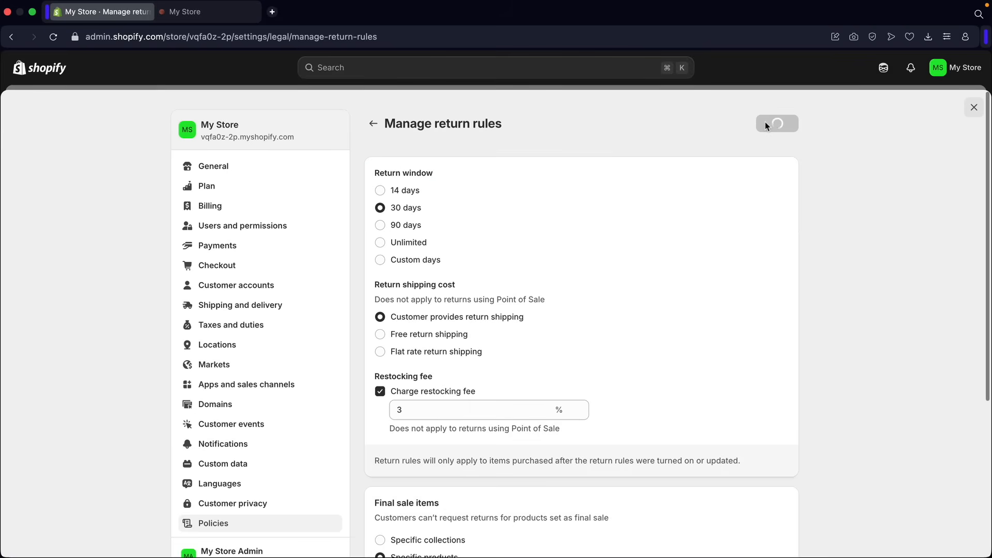
click(373, 124)
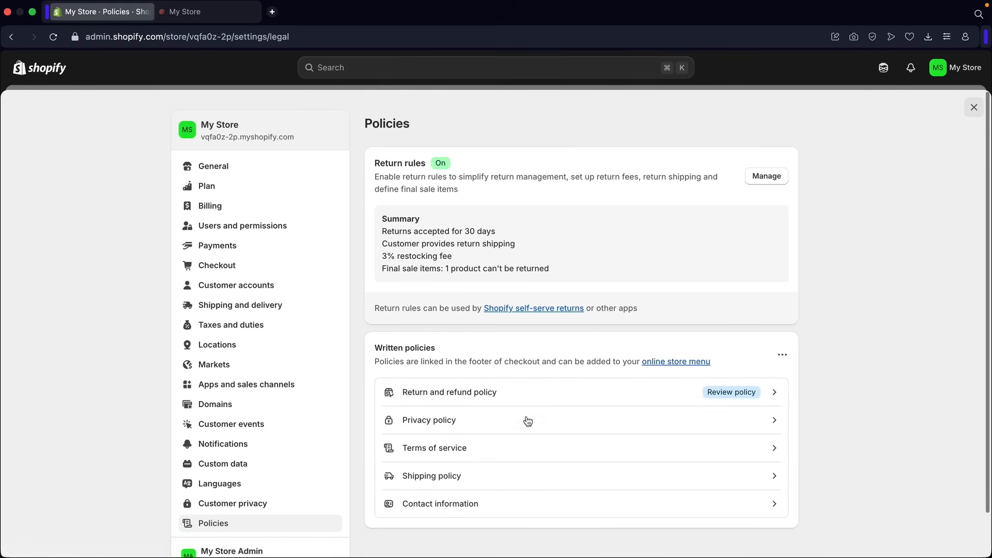
Step: Add Privacy Policy, Refund Policy, Shipping Policy and Terms of Service links to the footer menu and save it
click(972, 110)
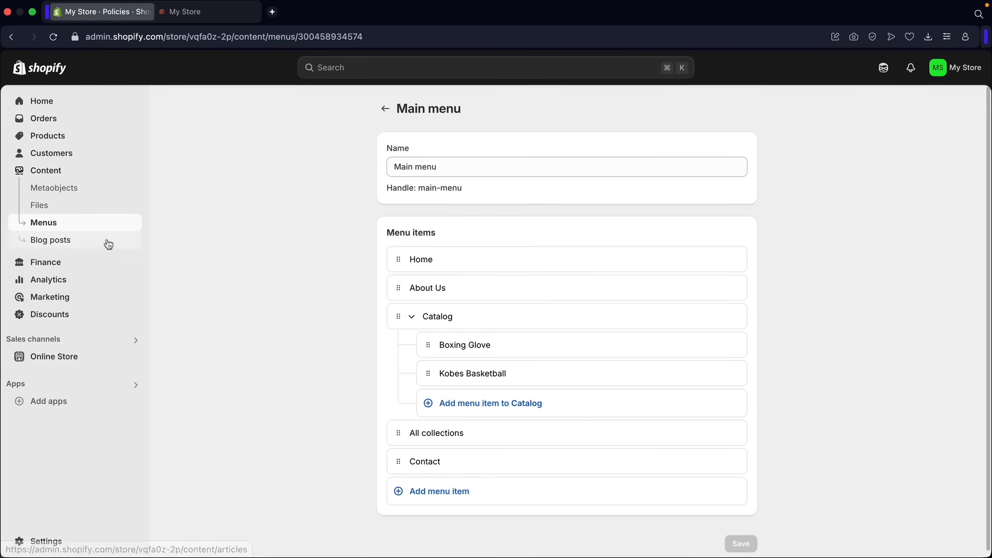
click(51, 227)
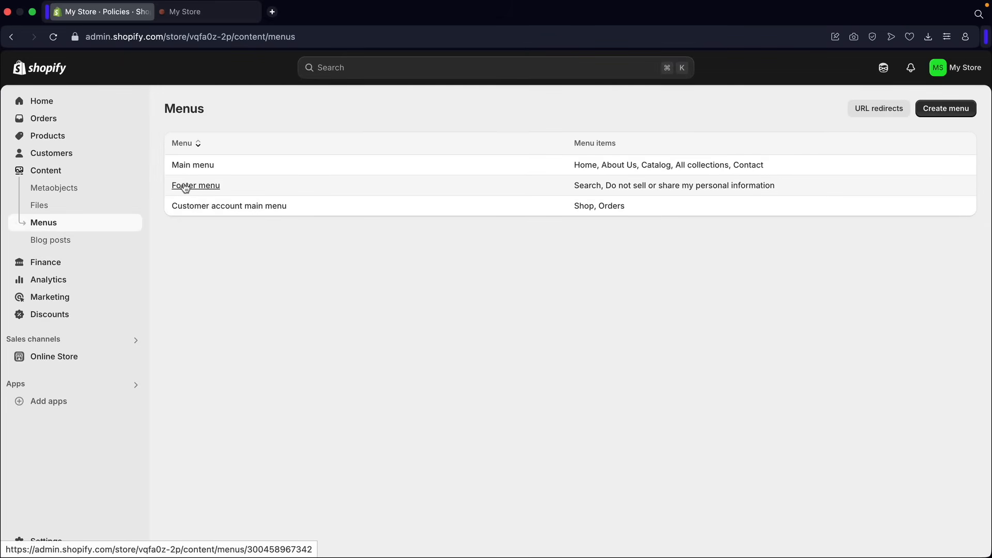
click(191, 187)
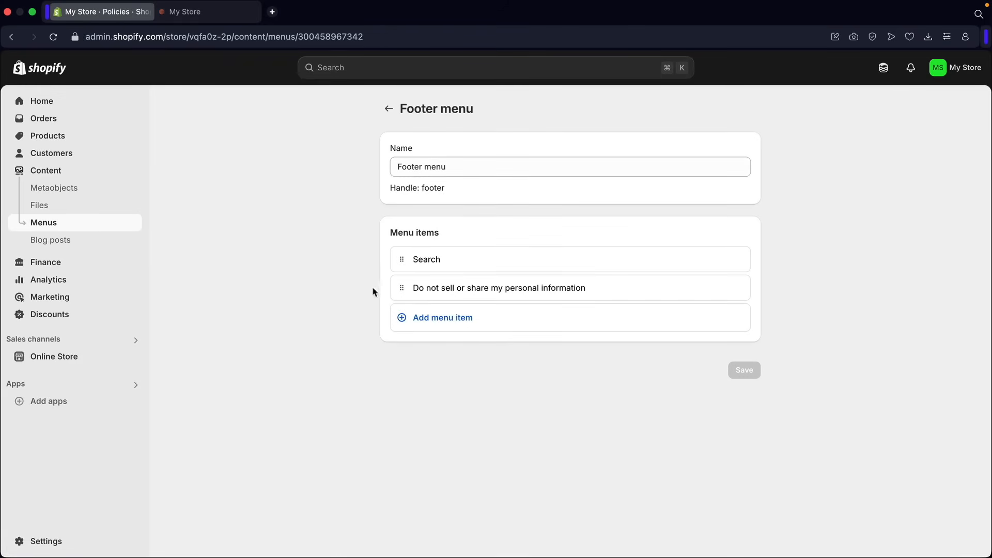
click(432, 323)
click(581, 336)
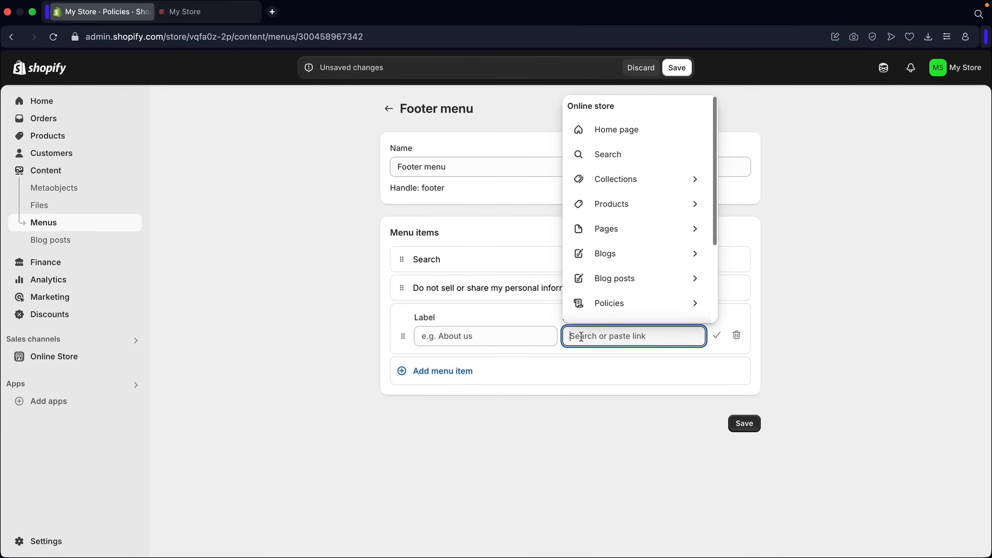
click(614, 309)
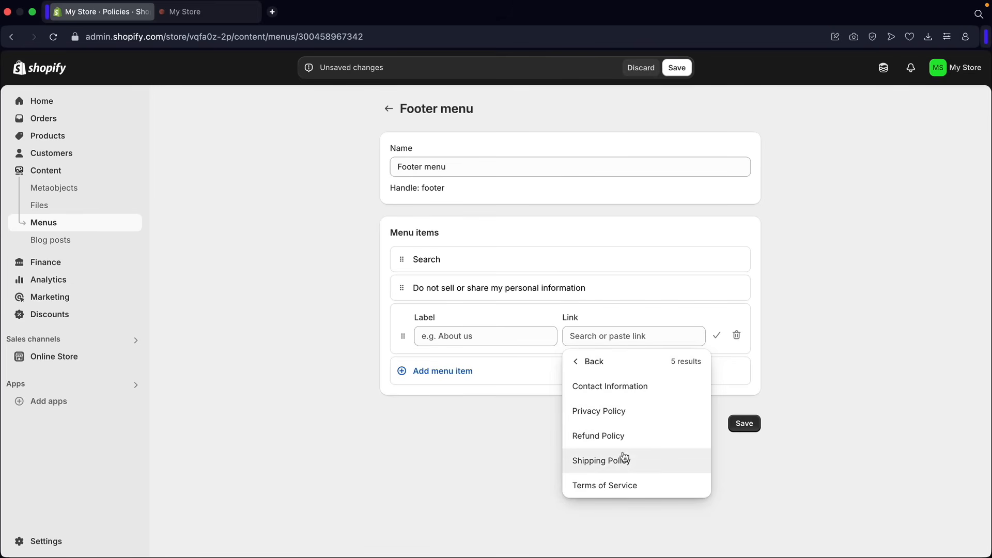
click(594, 413)
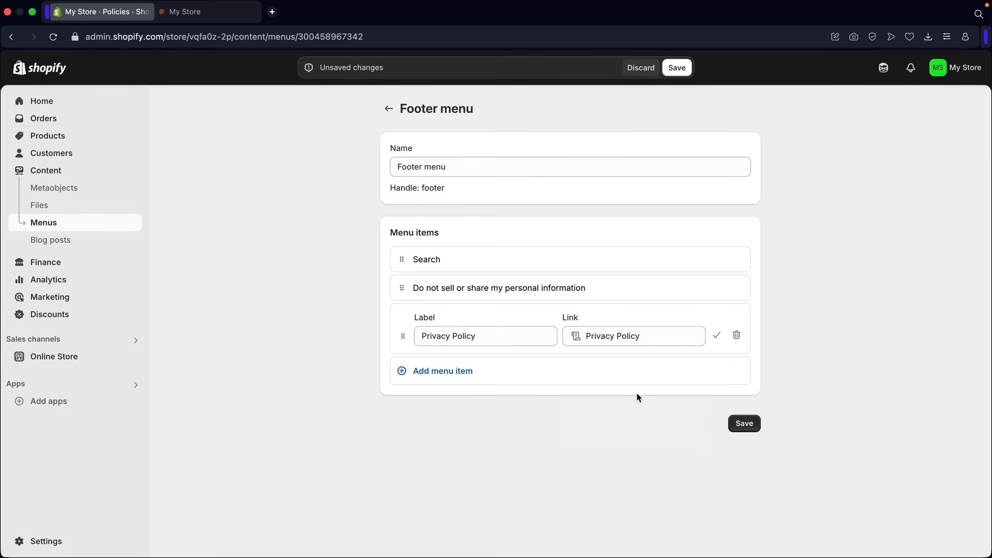
click(715, 336)
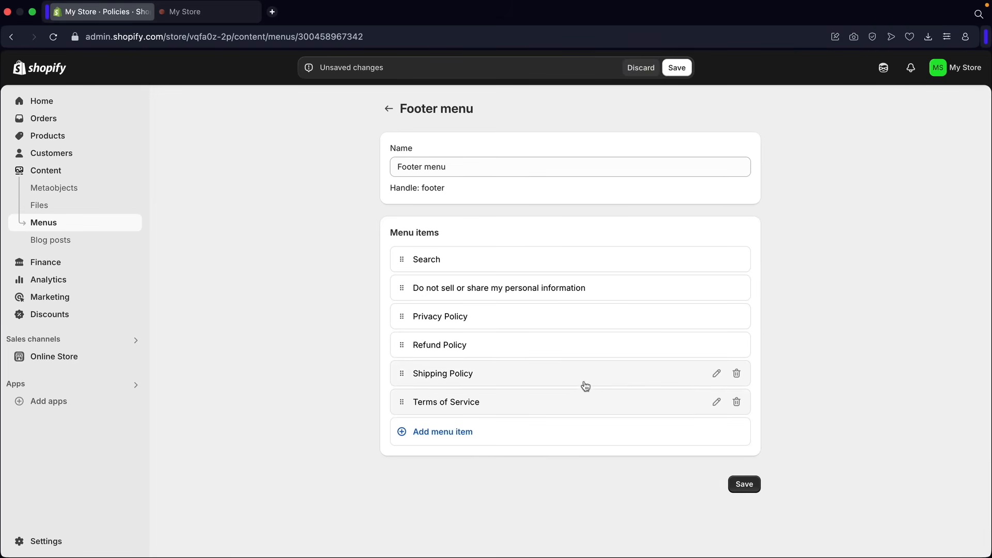
click(744, 485)
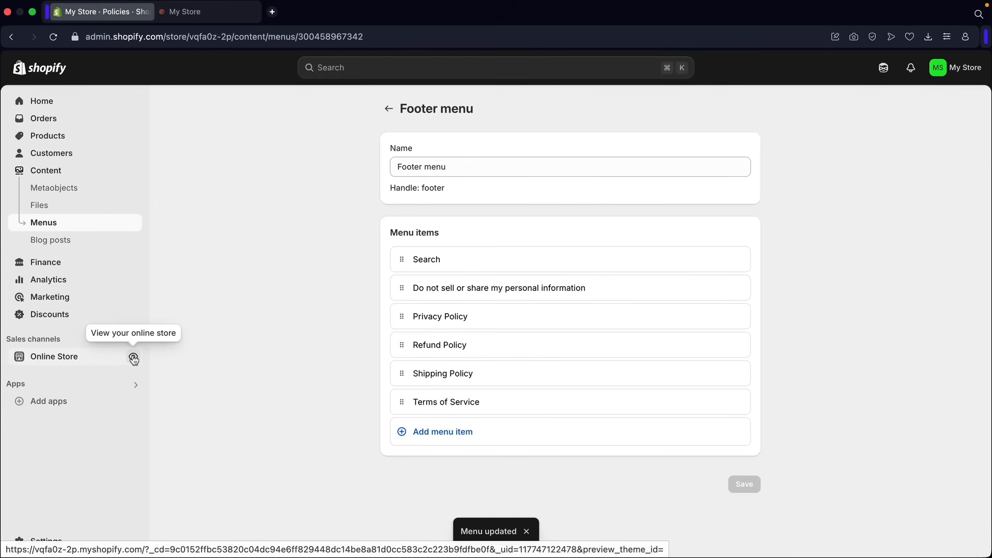
Step: View the live online store and examine the policy links in its home page footer, dismissing the admin bar
click(133, 357)
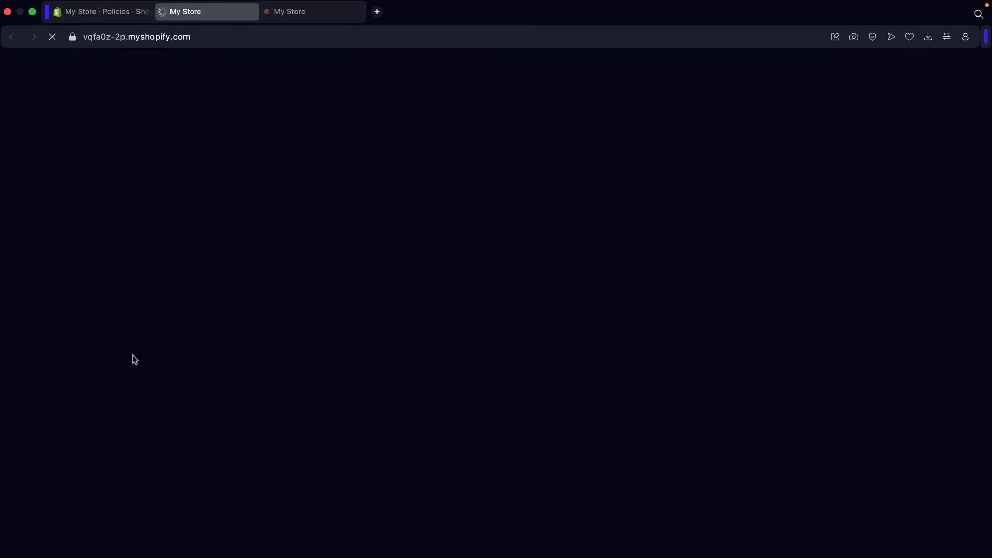
scroll(369, 343, down, 1)
scroll(370, 345, down, 20)
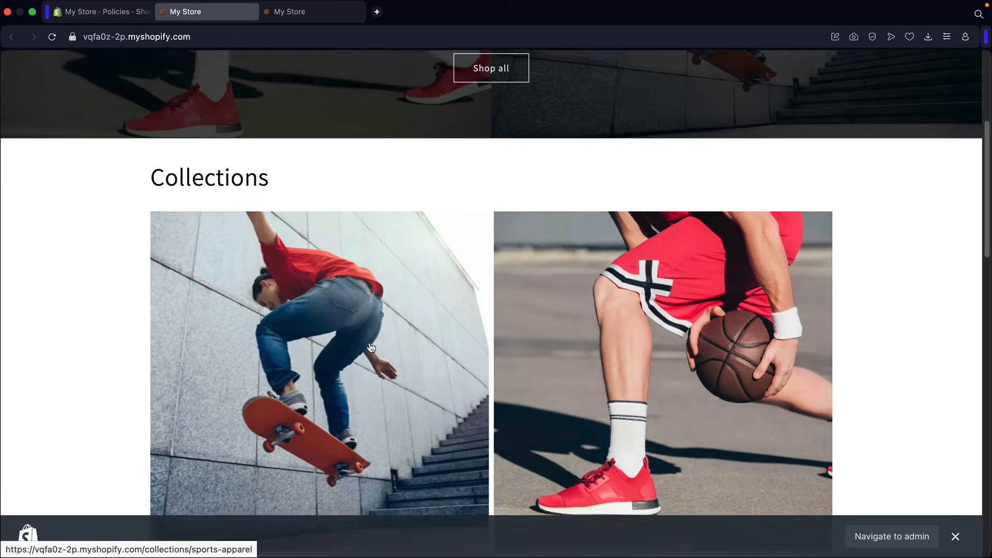
scroll(367, 349, down, 3)
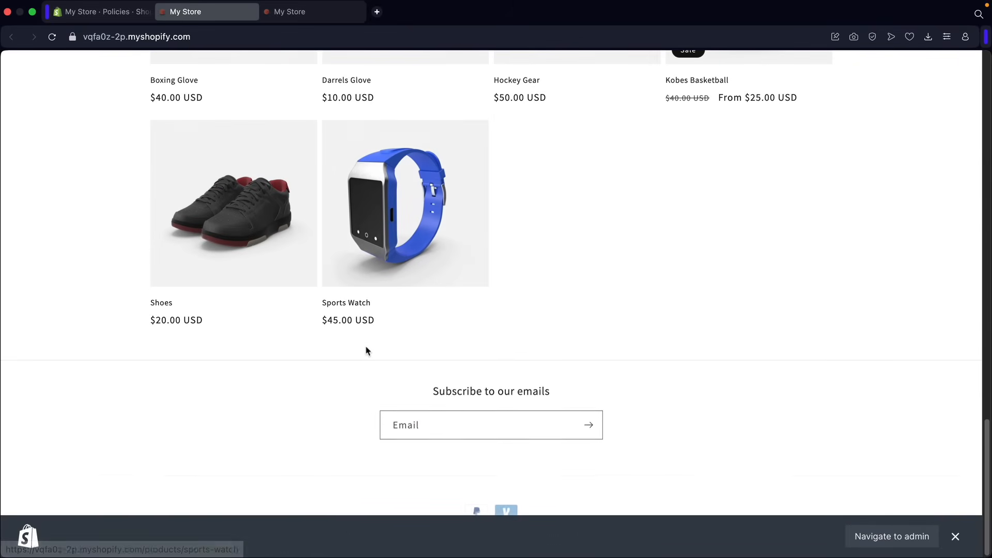
click(955, 537)
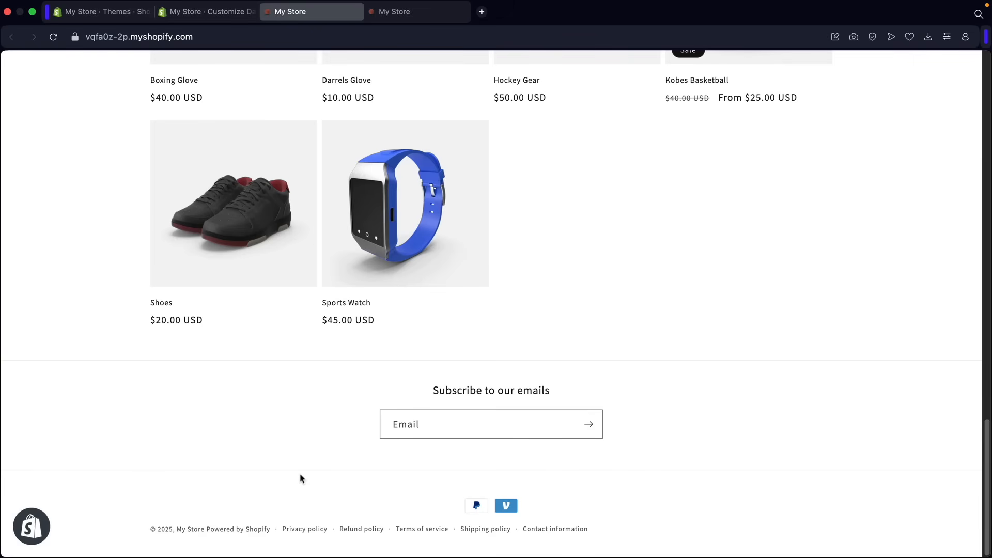
Step: In the theme editor, turn the footer's policy links off and on again, and close the editor
click(215, 15)
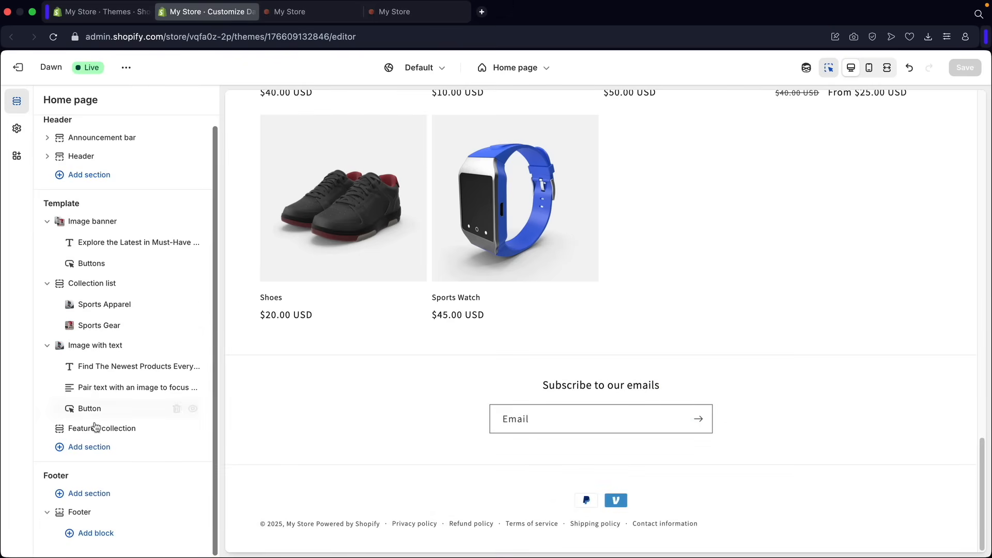
click(81, 513)
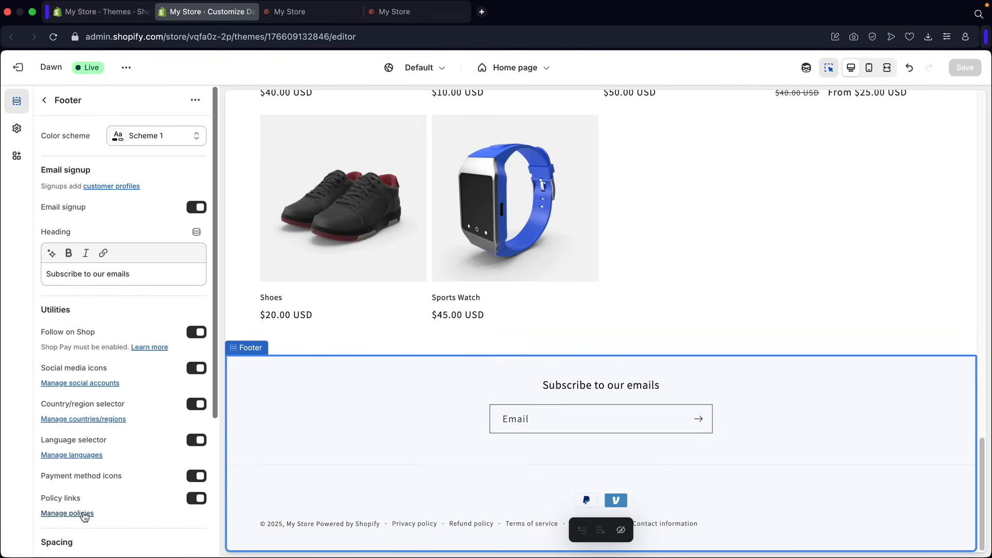
scroll(133, 383, down, 5)
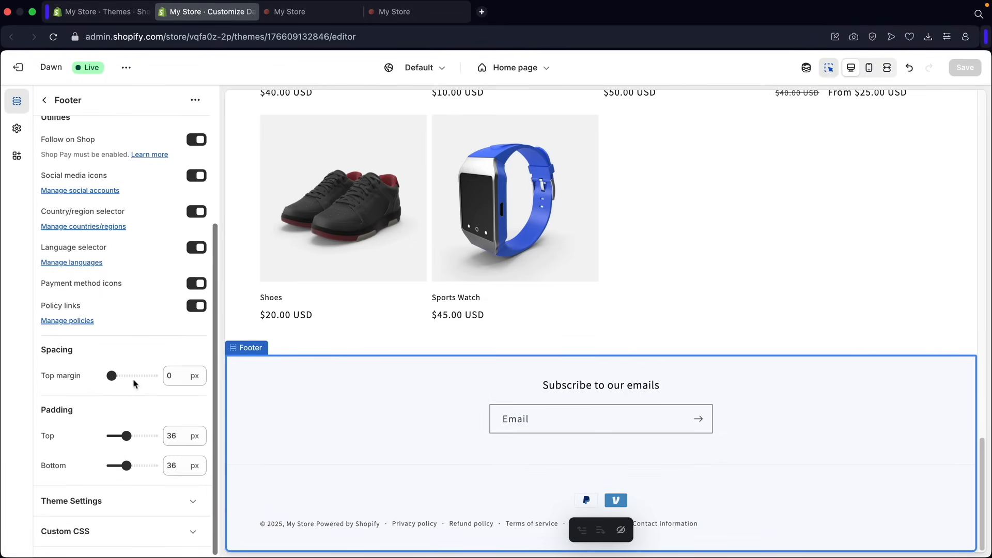
click(196, 309)
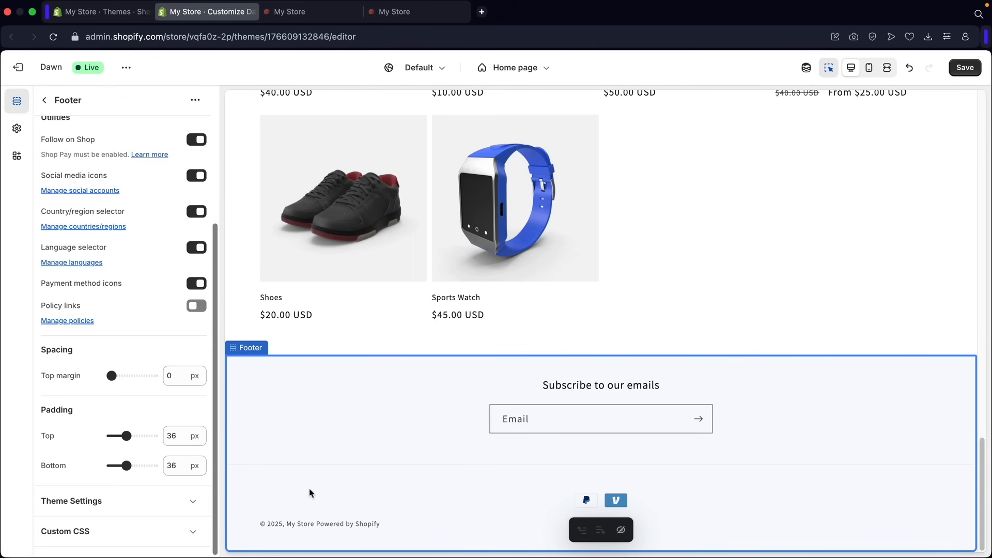
click(196, 307)
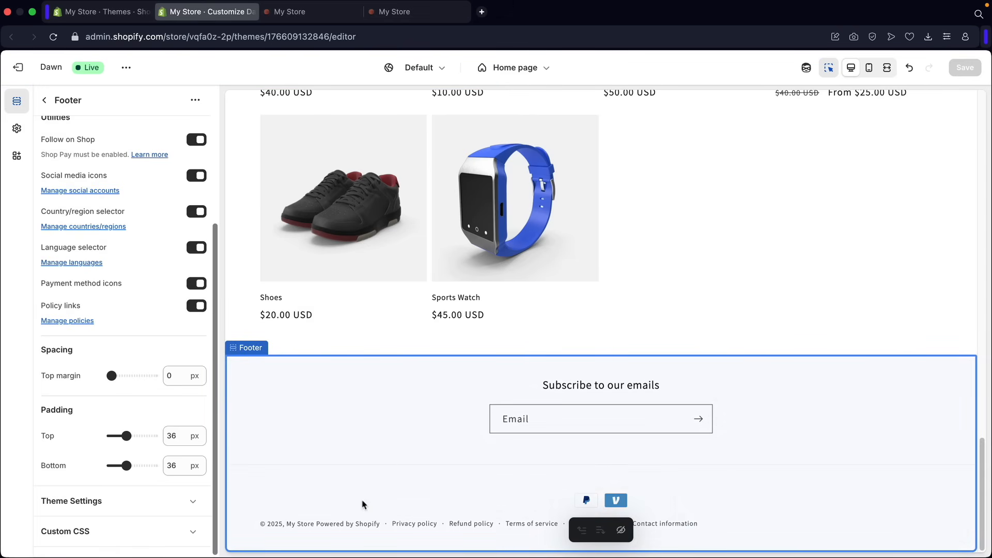
key(super+w)
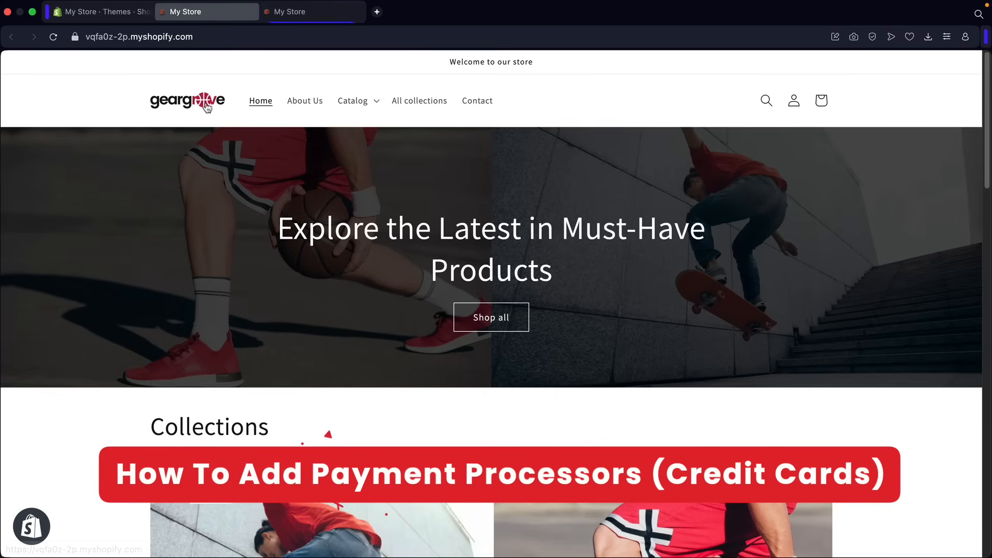
Step: Return to the store admin and open the Shopify Payments account setup from the payment settings
click(122, 16)
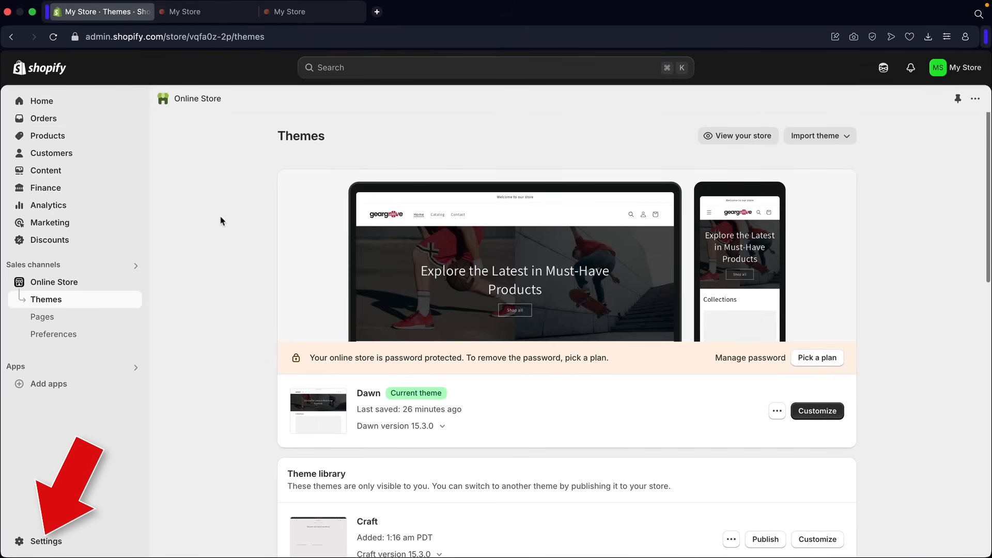
click(32, 543)
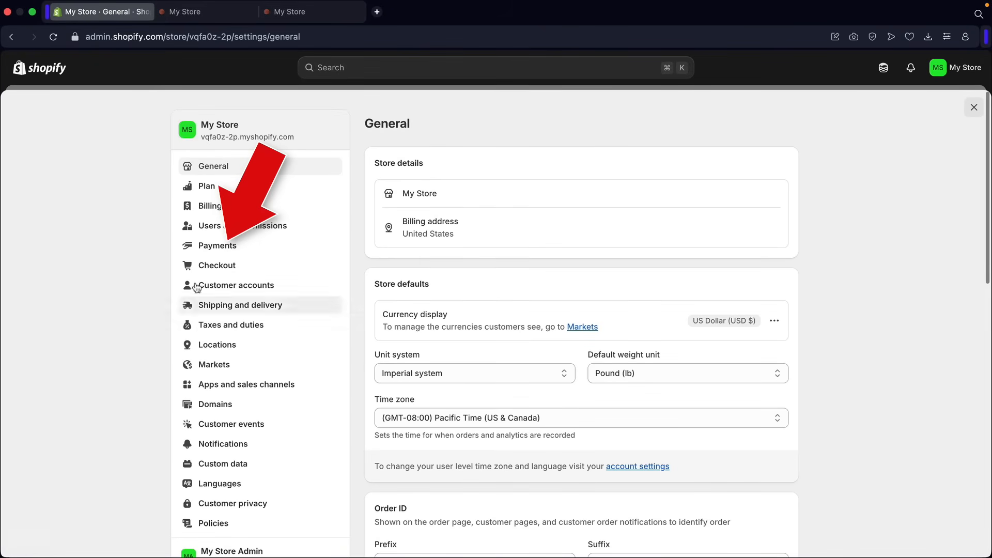
click(215, 251)
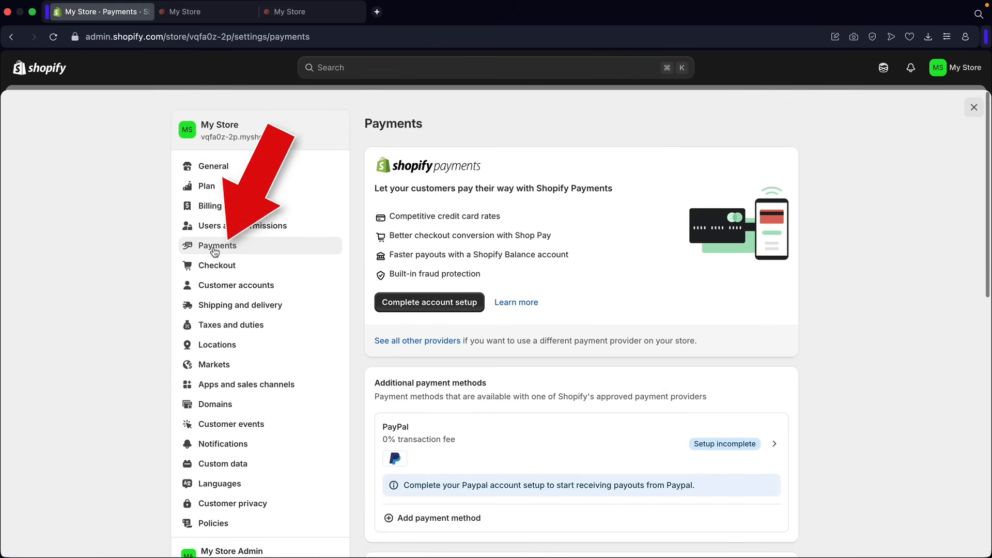
click(421, 305)
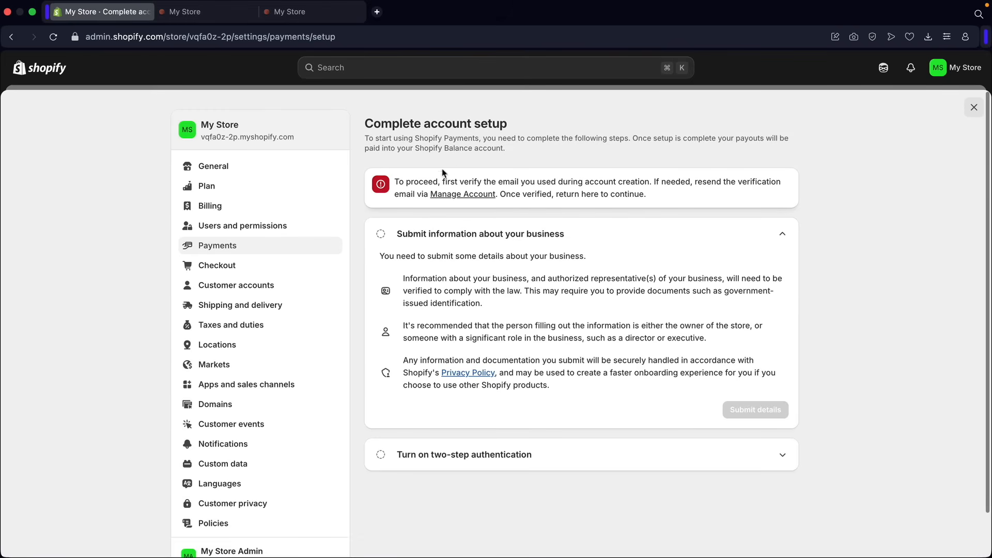
Step: Switch to the Gmail inbox, open Shopify's "Verify your email address" message, and confirm the account email
drag(451, 182, 646, 182)
click(652, 182)
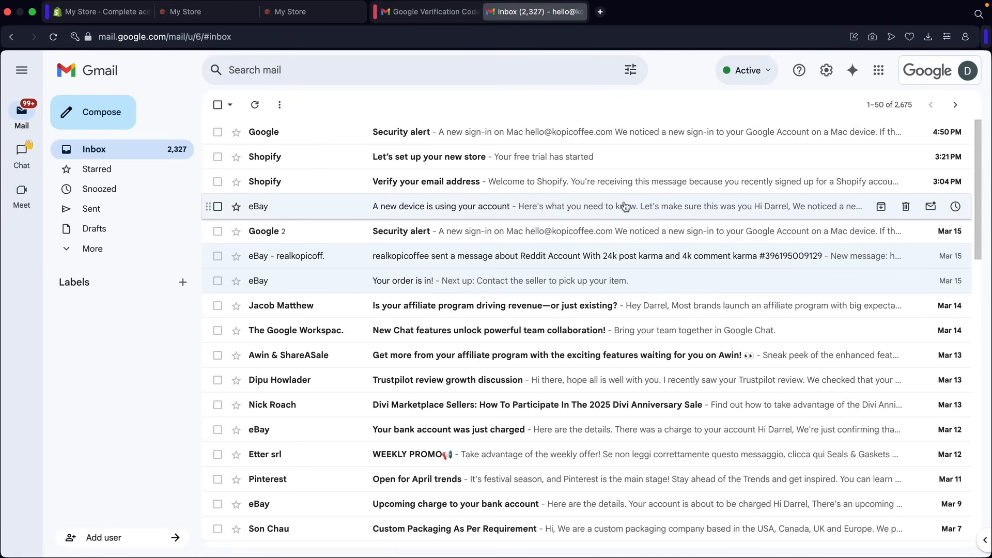
click(403, 187)
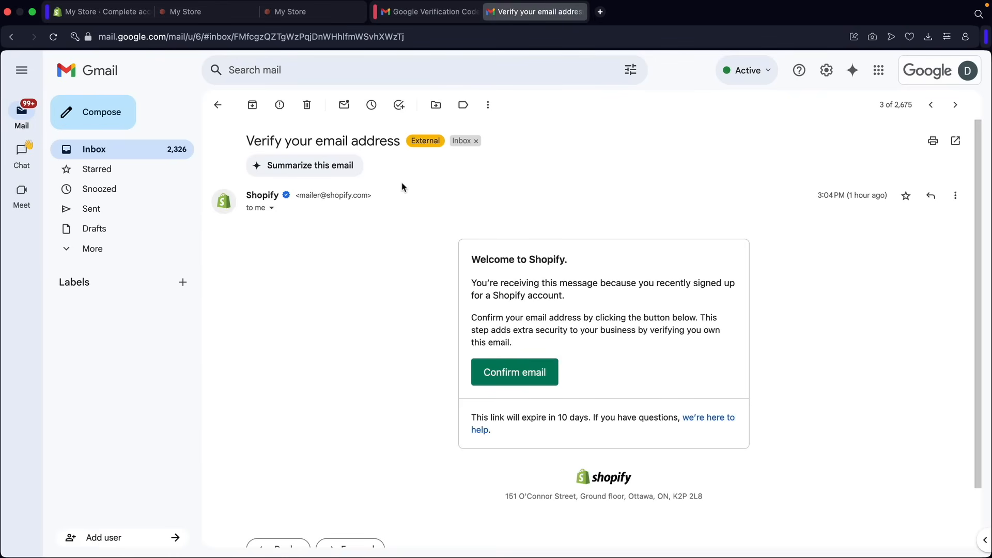
click(520, 375)
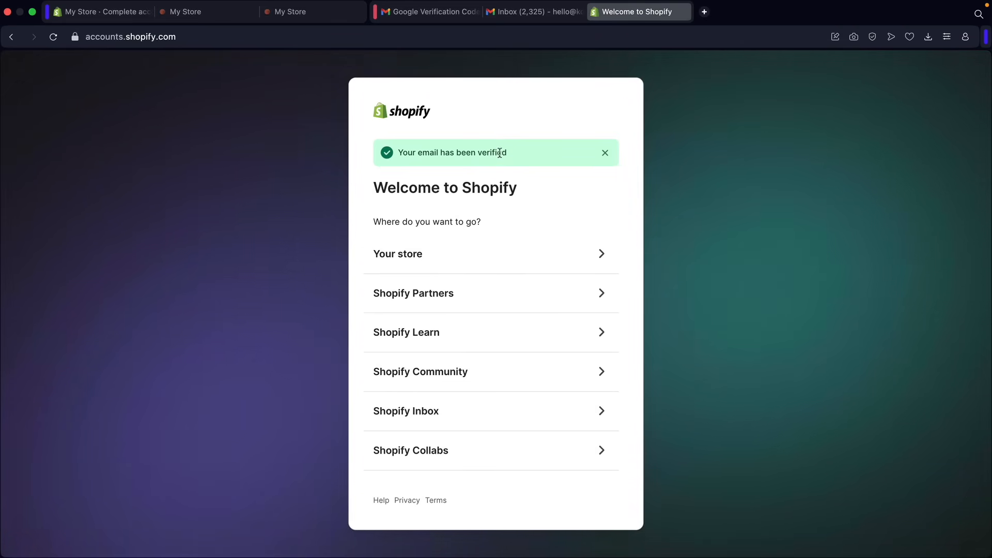
drag(505, 153, 390, 159)
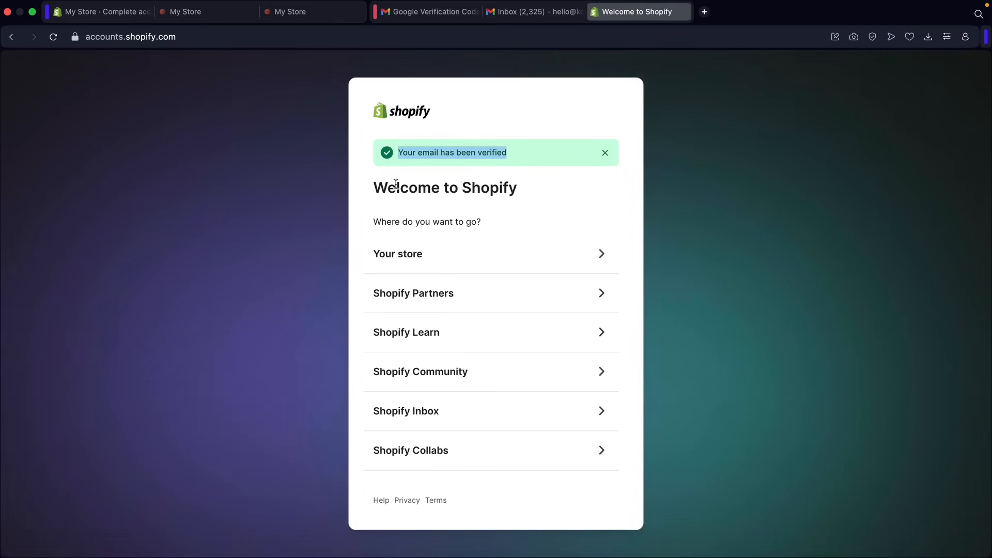
Step: Return to the Shopify Payments account setup, start submitting business details, and declare the store as run by an individual
click(101, 12)
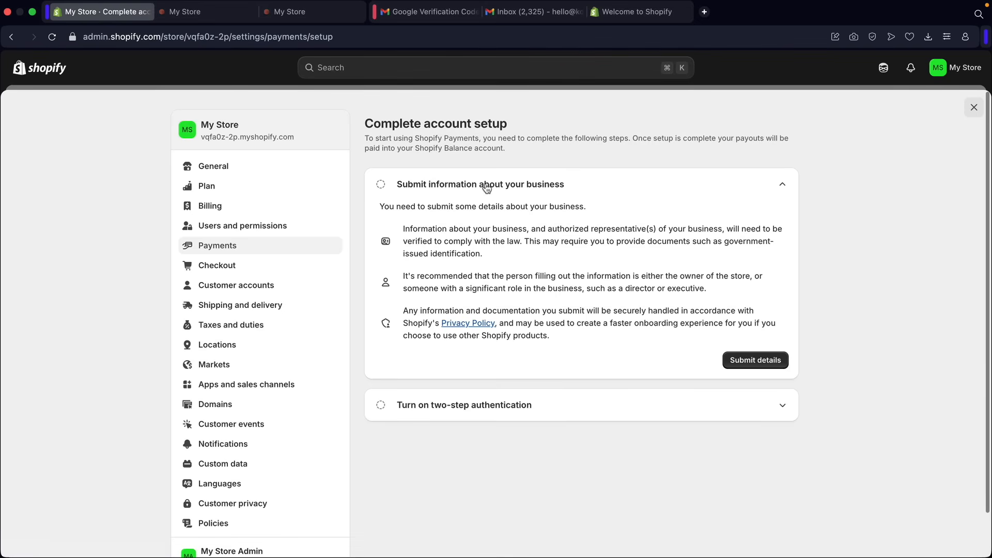
click(760, 364)
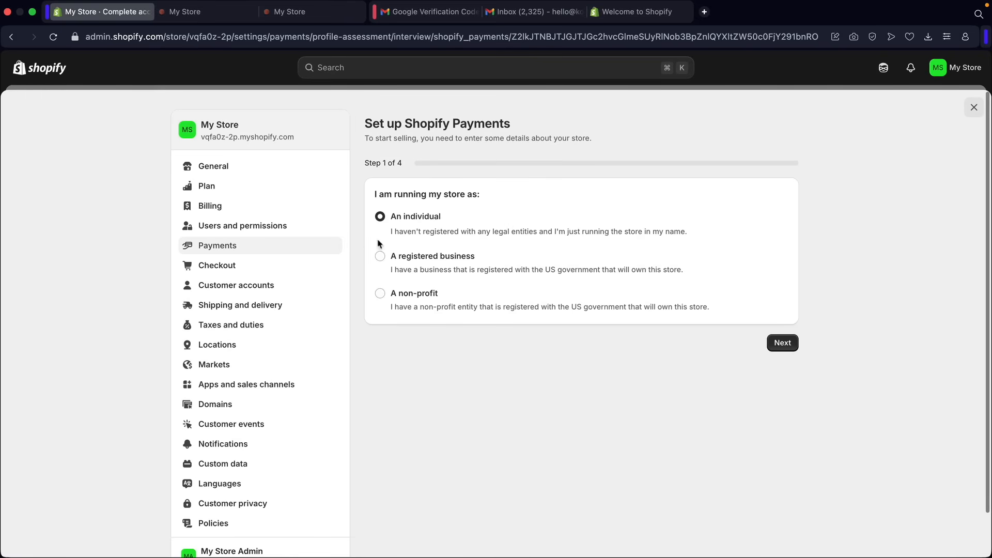
click(380, 257)
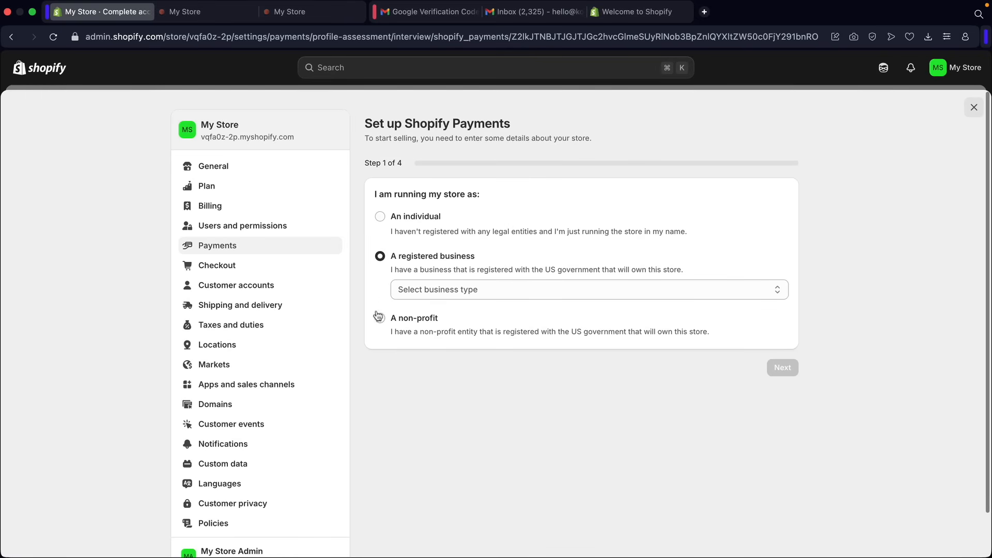
click(381, 220)
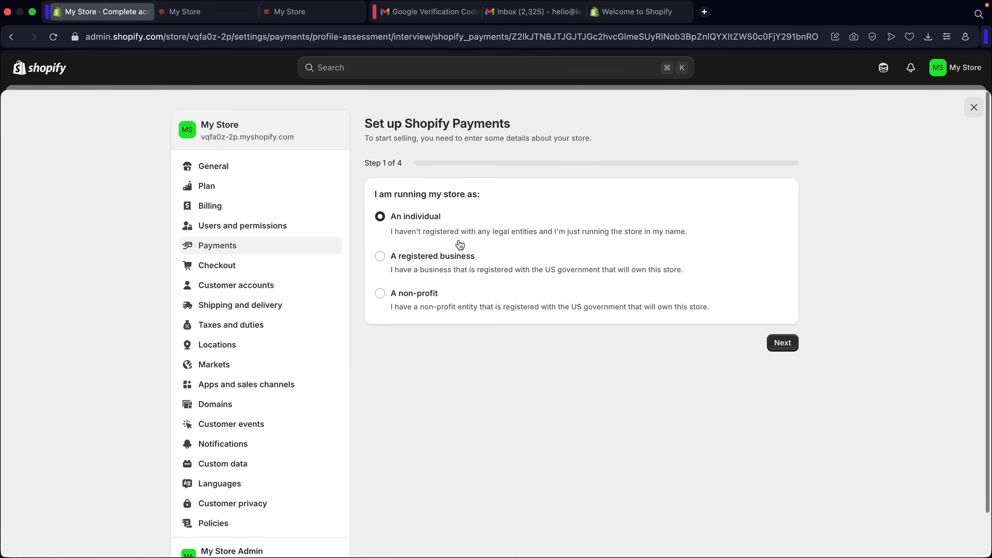
click(774, 348)
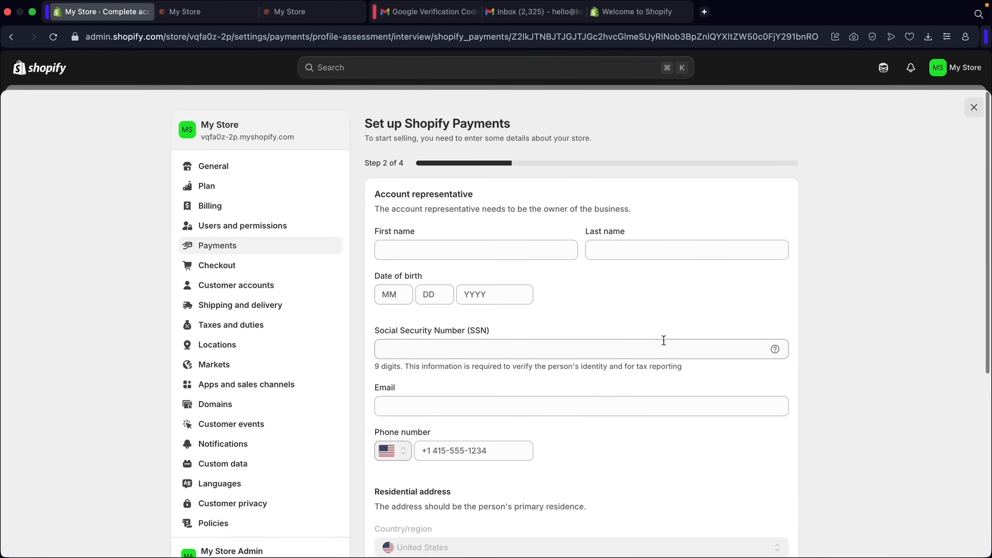
Step: Fill in the account representative's name, date of birth, Social Security number, email, phone number and residential address, and continue
scroll(663, 339, down, 2)
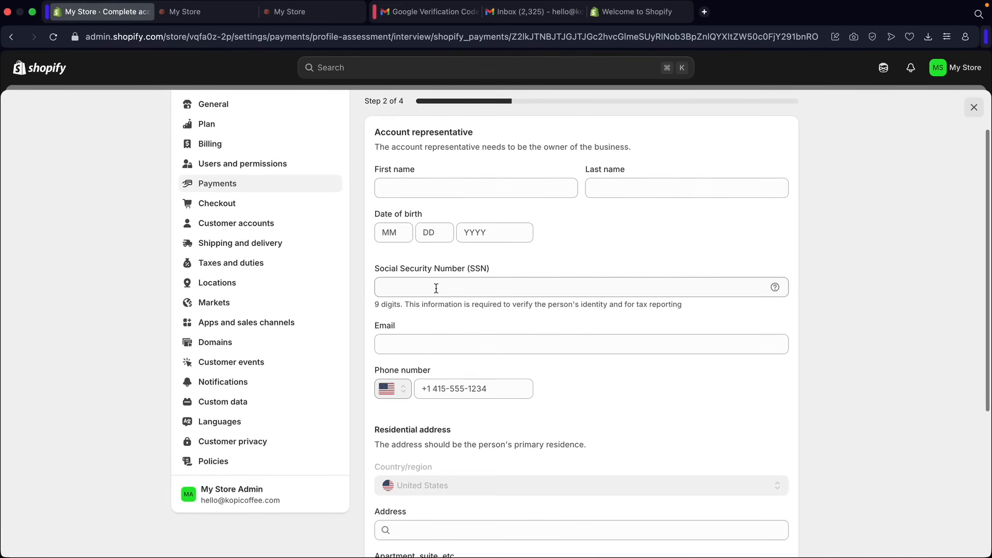
scroll(436, 288, down, 5)
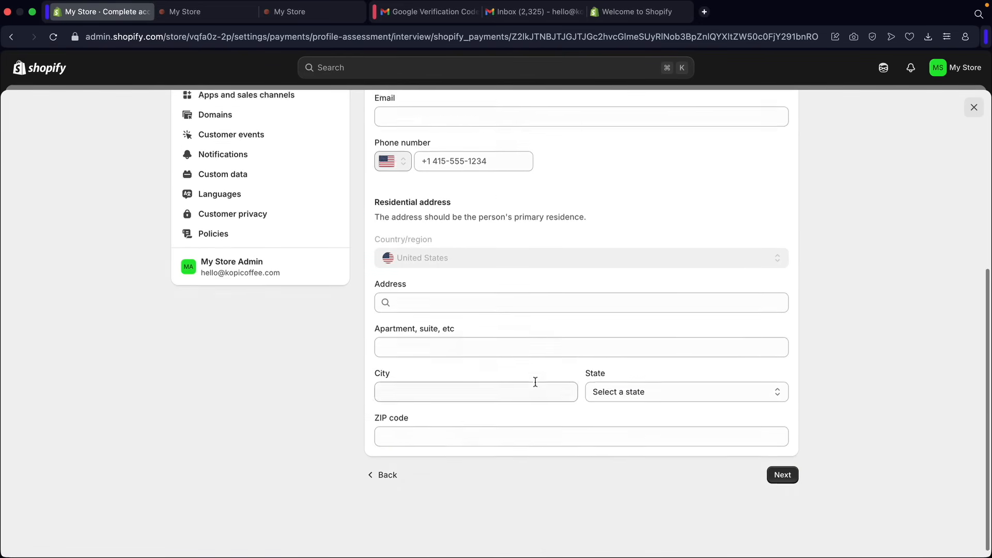
scroll(535, 381, up, 5)
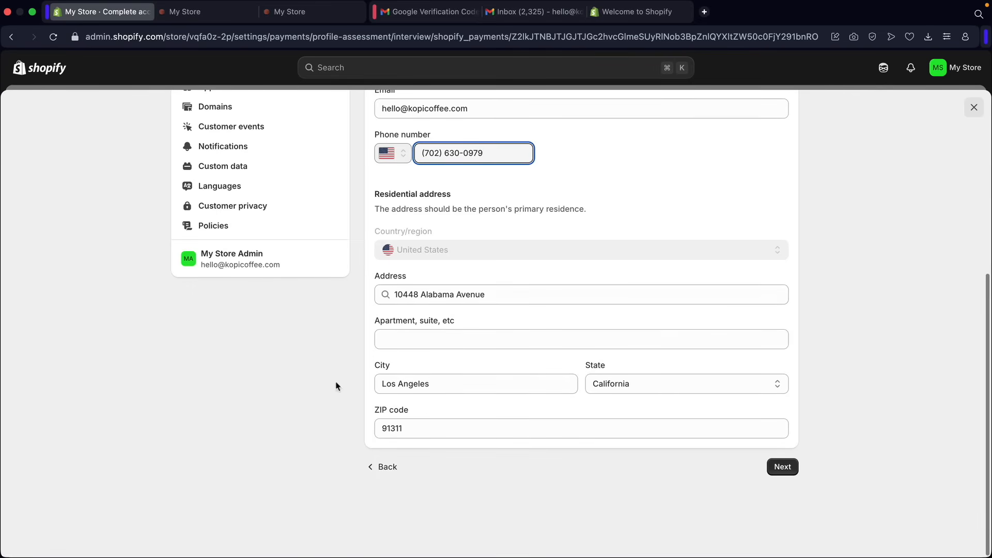
click(780, 468)
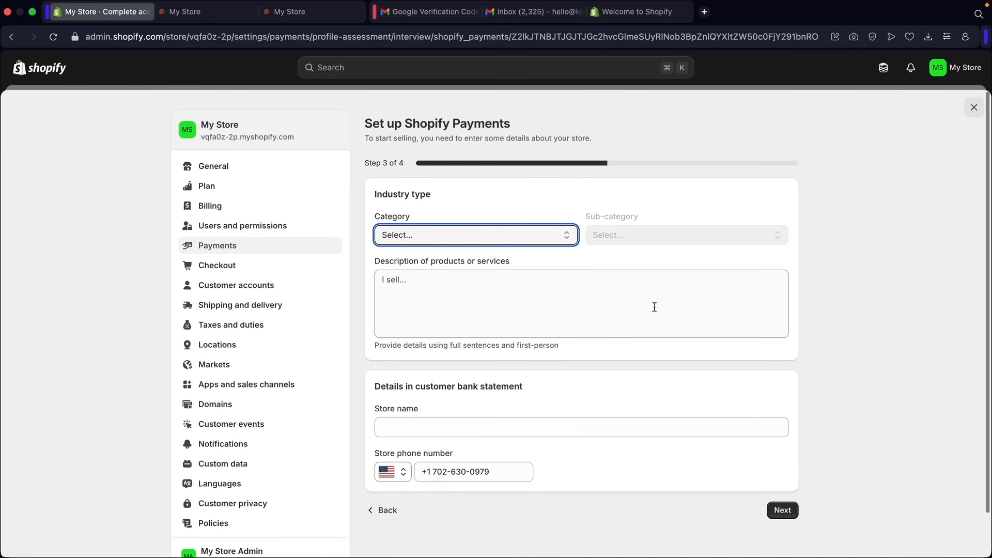
Step: Set the industry category to Retail and the sub-category to Sporting goods
click(463, 236)
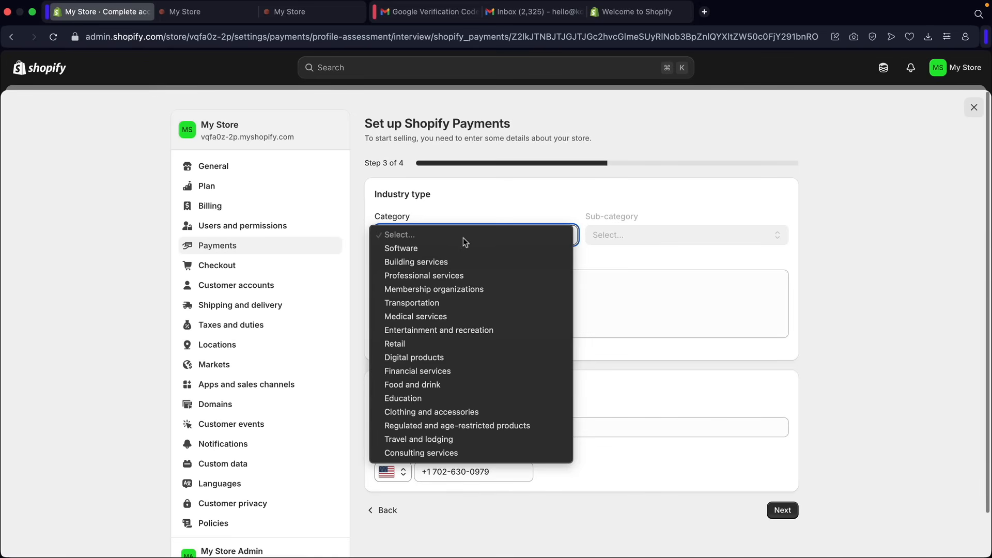
click(414, 350)
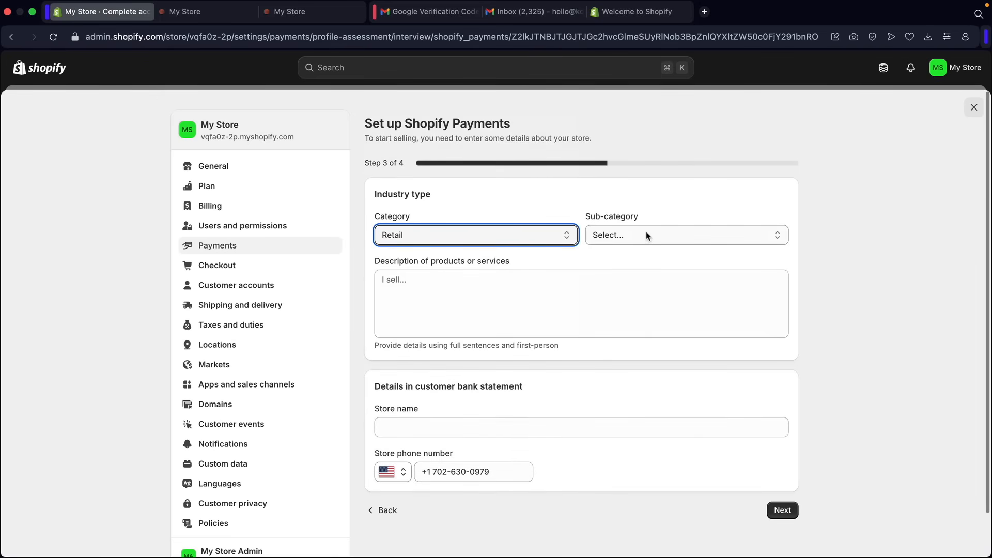
click(647, 235)
scroll(663, 362, down, 10)
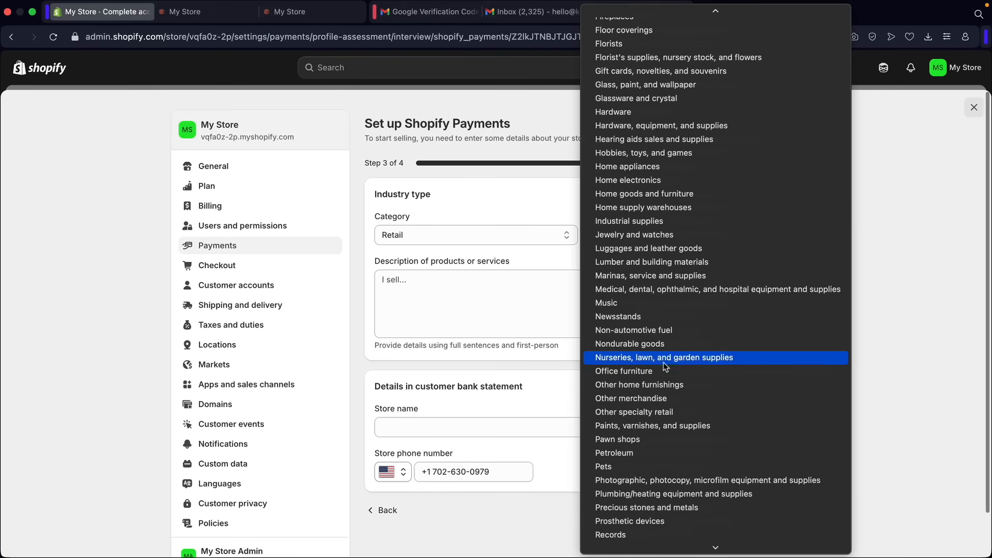
scroll(664, 369, down, 4)
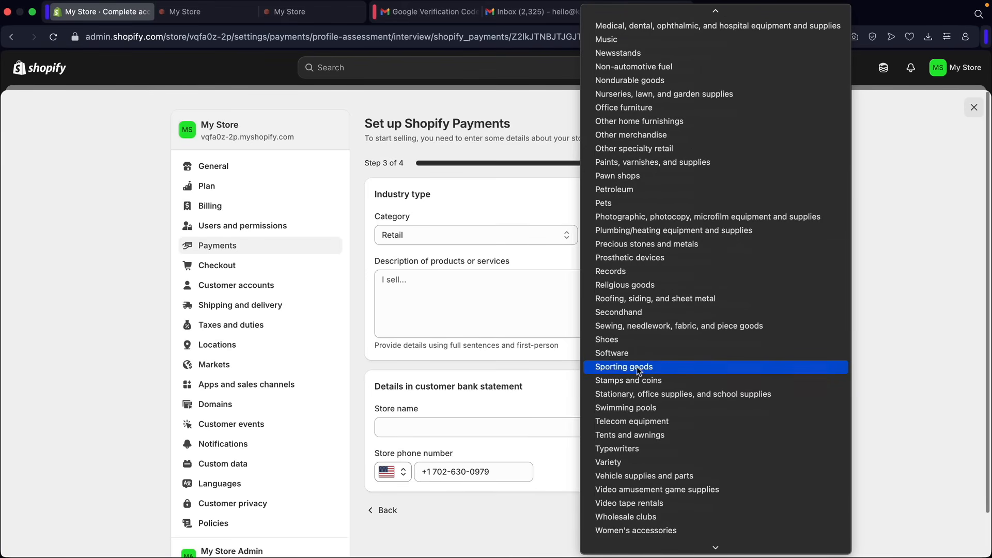
click(652, 368)
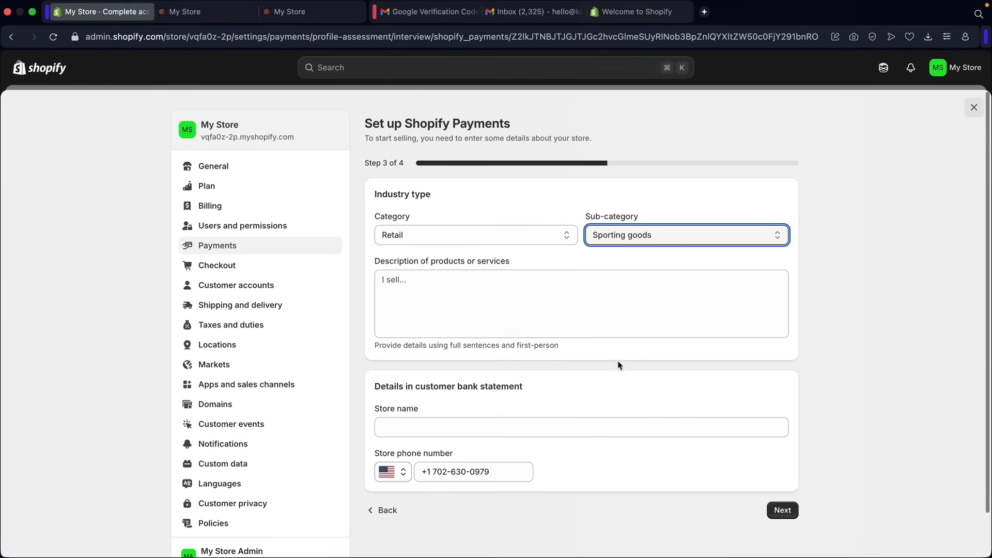
Step: Describe the products as "I sell sports goods such as basketballs and other sports items", set the store name to Darrels Sports Store, and continue
click(426, 288)
text(I sell sports goods such as basketballs and other sports items)
scroll(504, 285, down, 1)
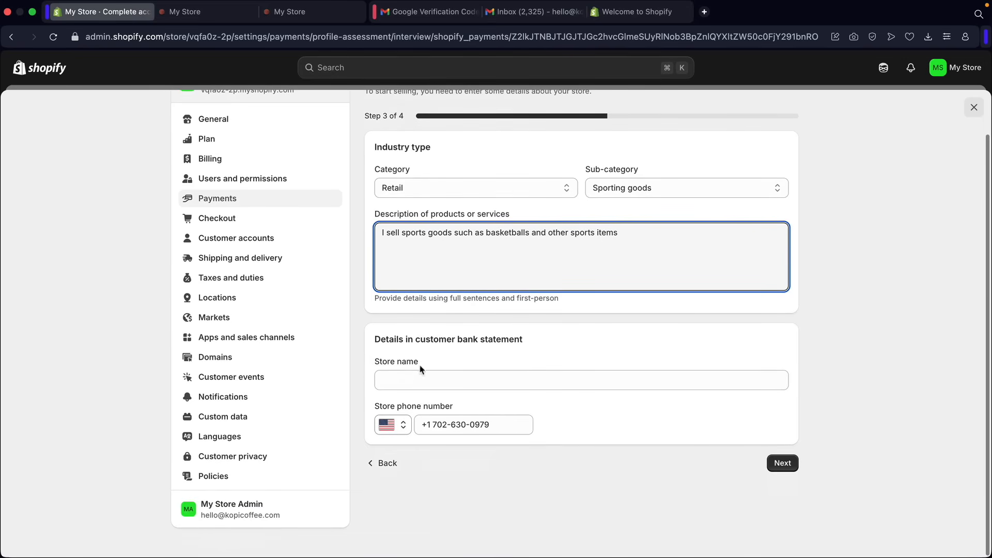
click(435, 376)
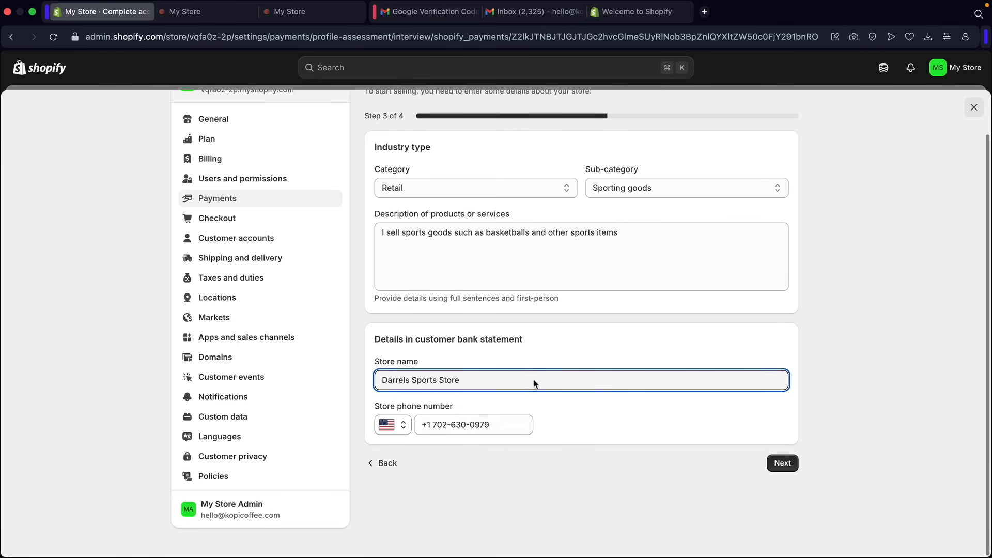
click(781, 464)
Step: Review and confirm the store details, the account representative and the terms, and submit the information for verification
scroll(640, 321, up, 2)
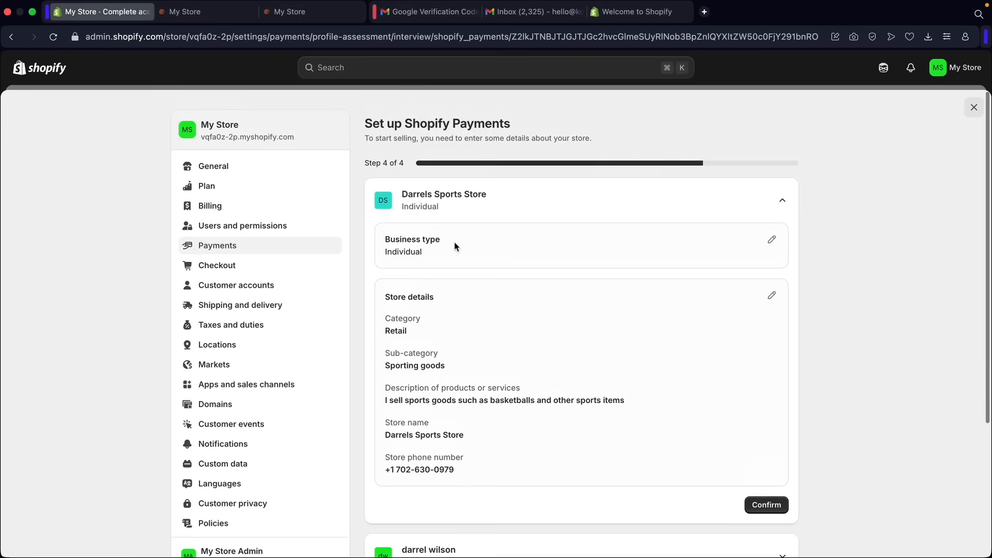
scroll(457, 246, down, 5)
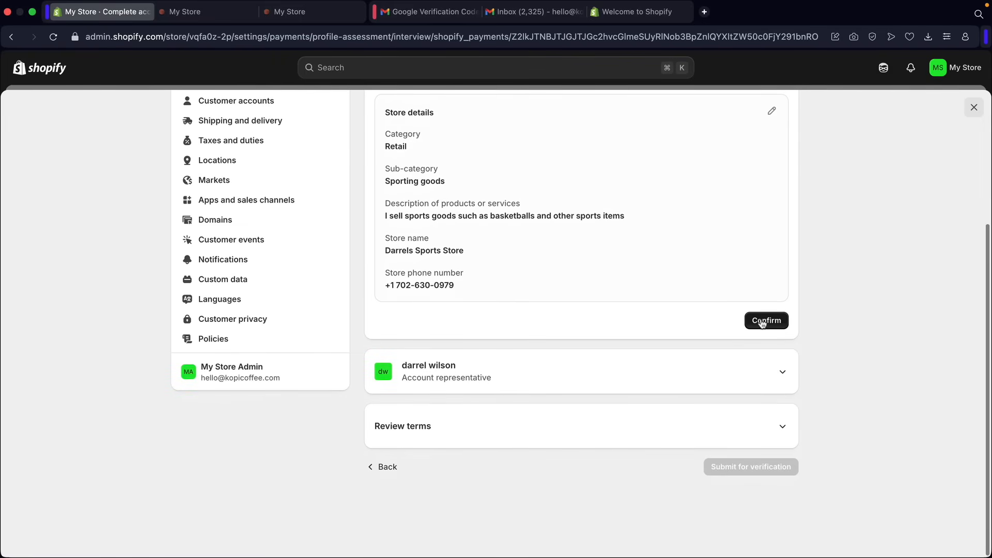
click(764, 320)
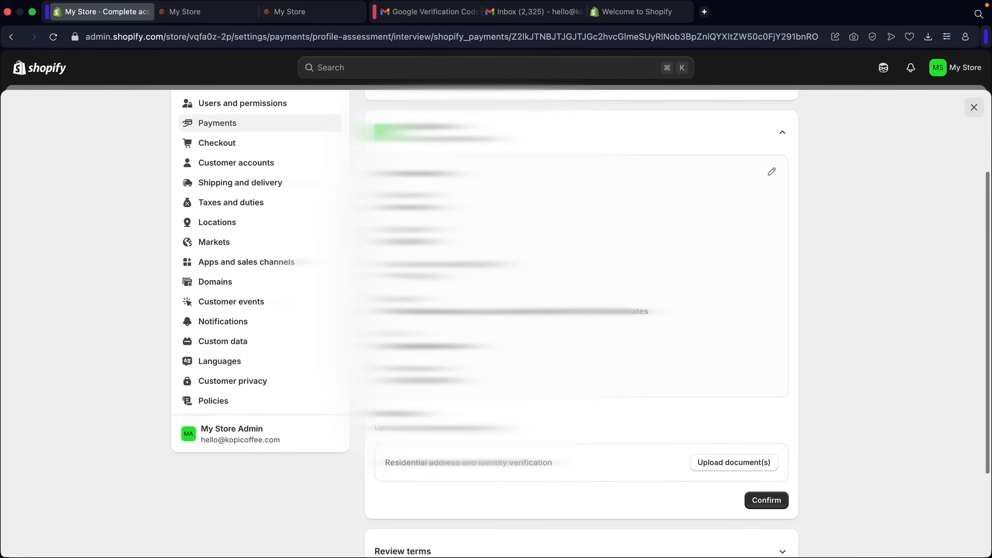
click(758, 501)
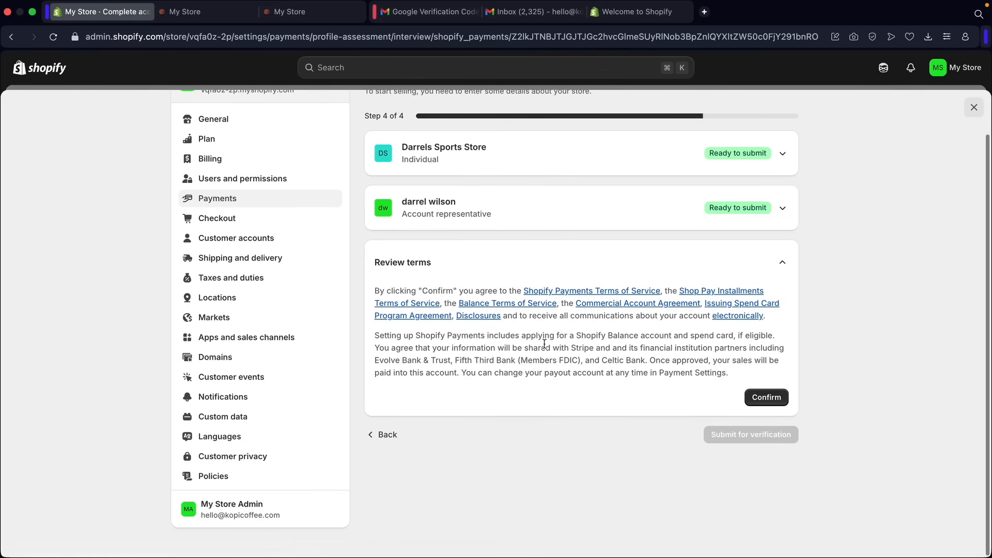
click(767, 396)
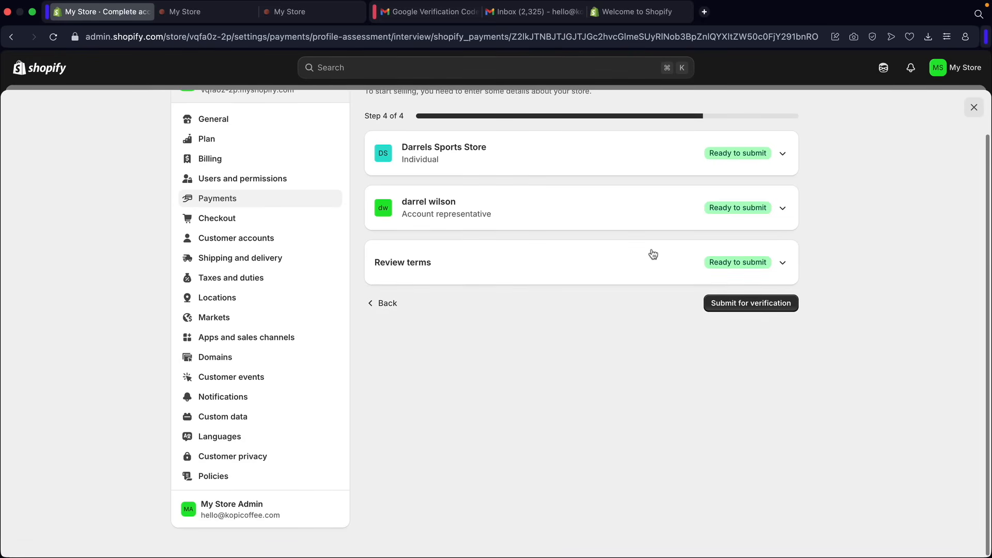
click(733, 305)
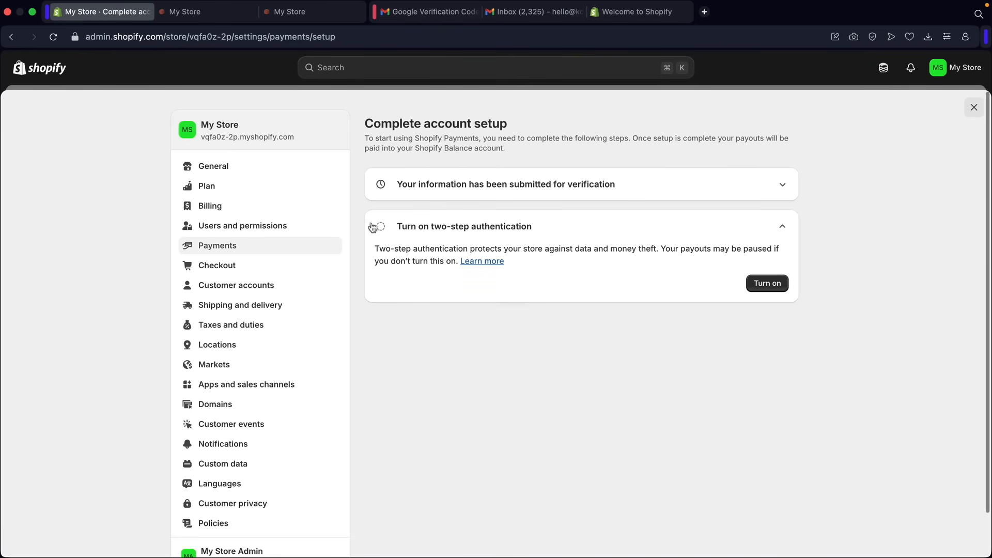
Step: Go back to the payment settings and examine the payout account's status and the PayPal Express Checkout setup
click(226, 248)
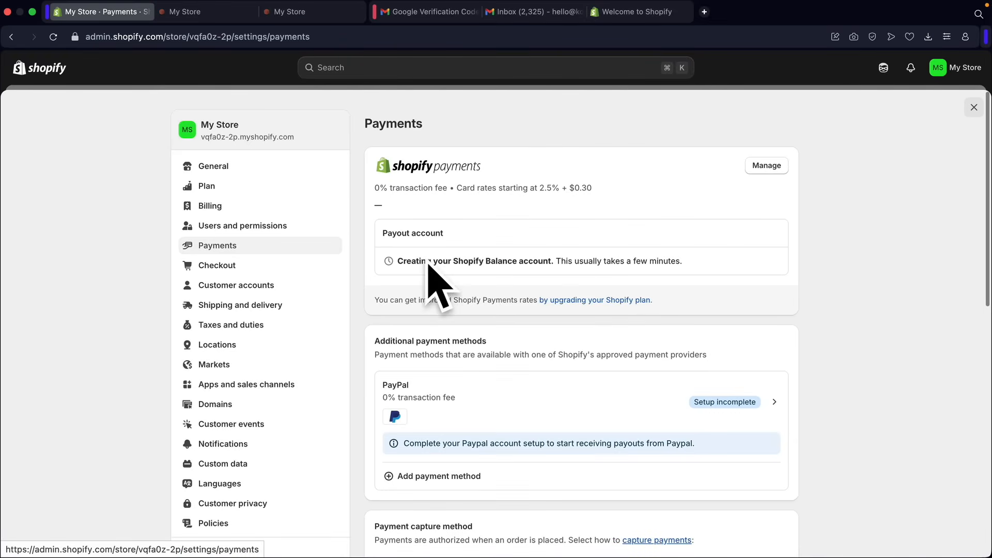
drag(417, 262, 670, 268)
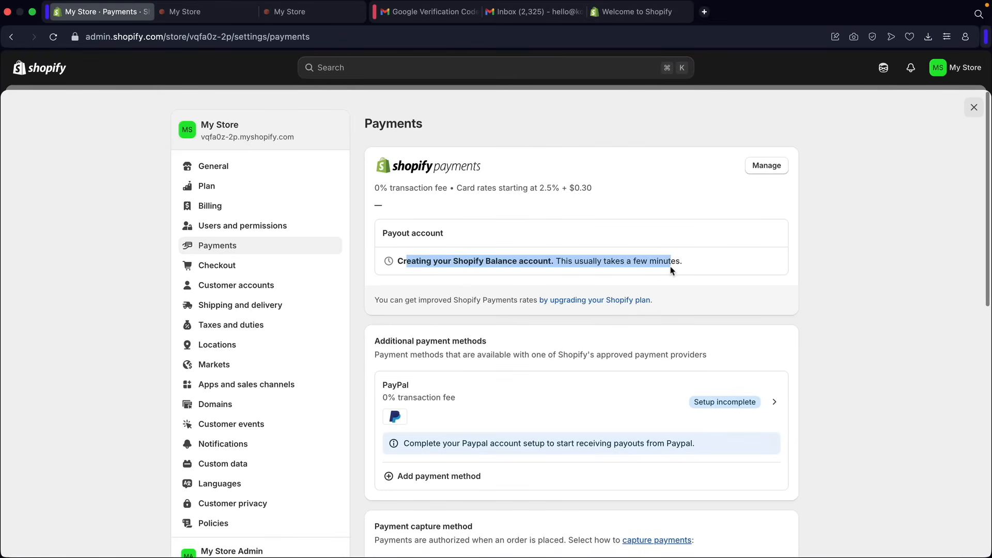
click(672, 270)
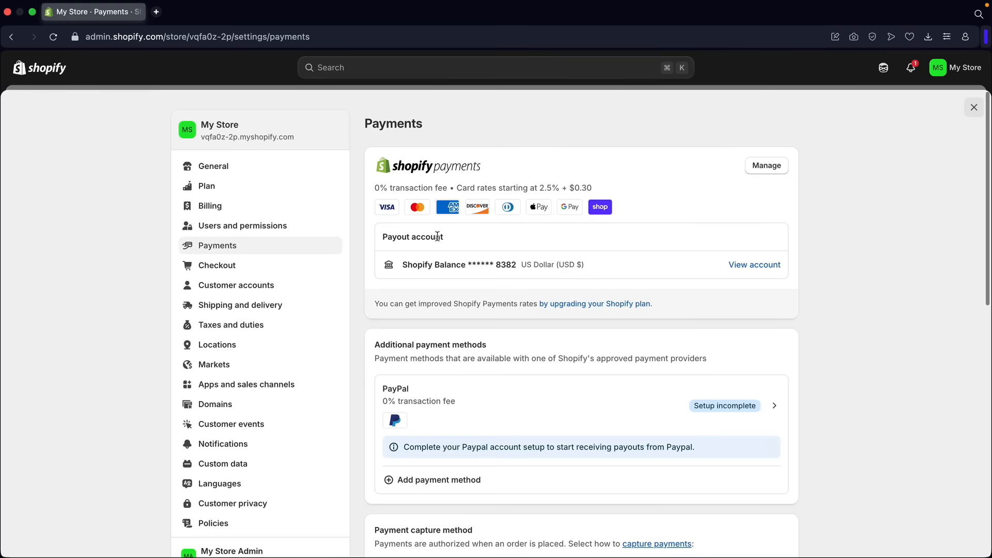
scroll(439, 235, down, 5)
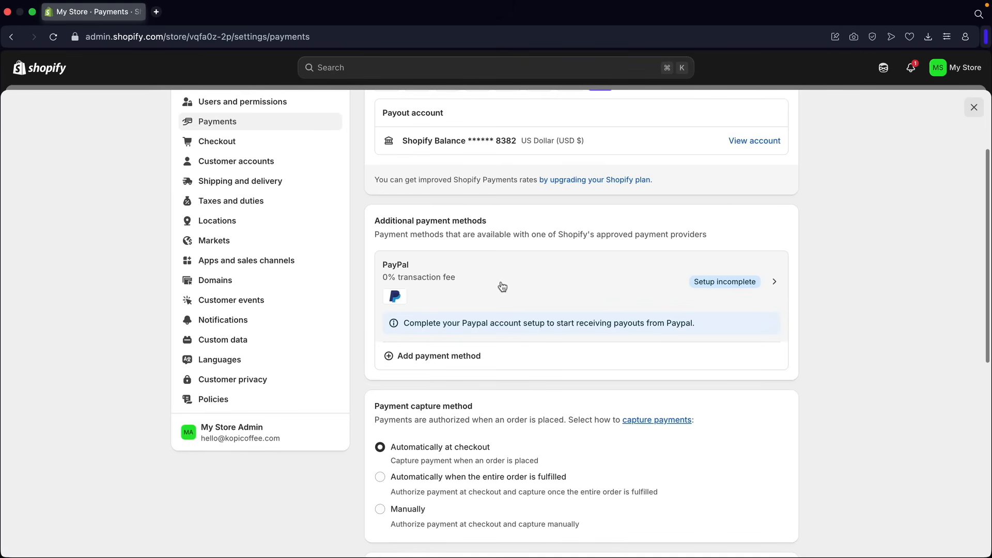
scroll(499, 286, up, 2)
click(501, 340)
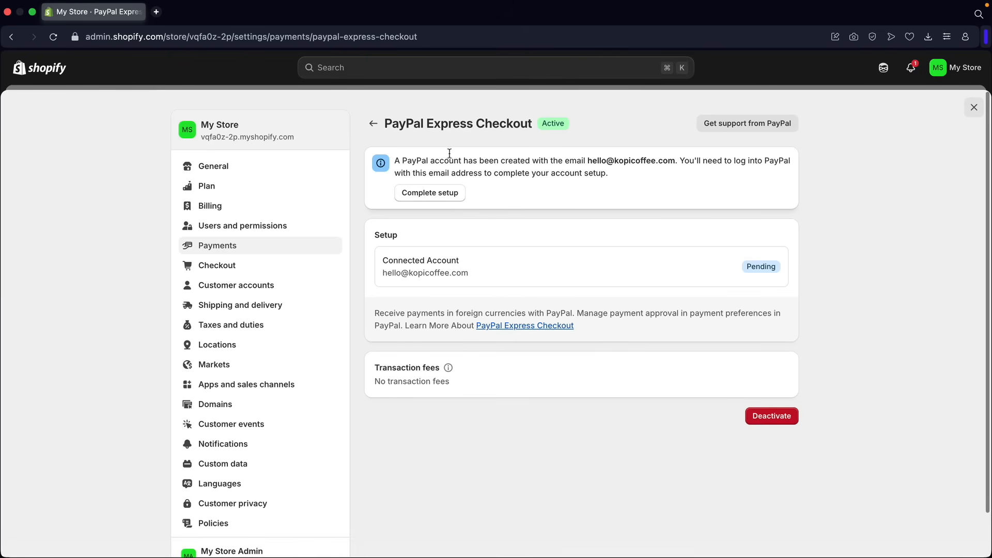
click(373, 124)
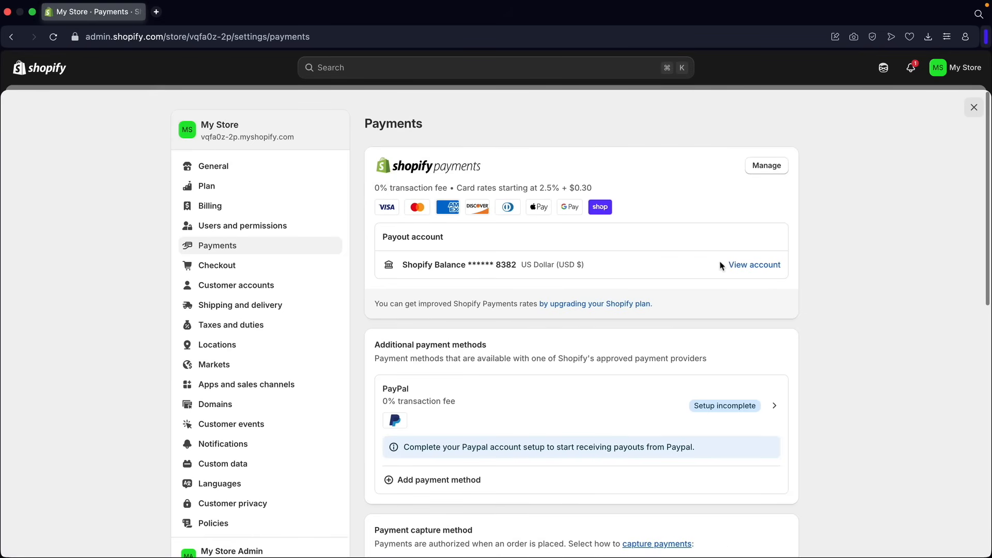
Step: Open the Shopify Balance payout account and examine its current balance and deposit offer
click(751, 266)
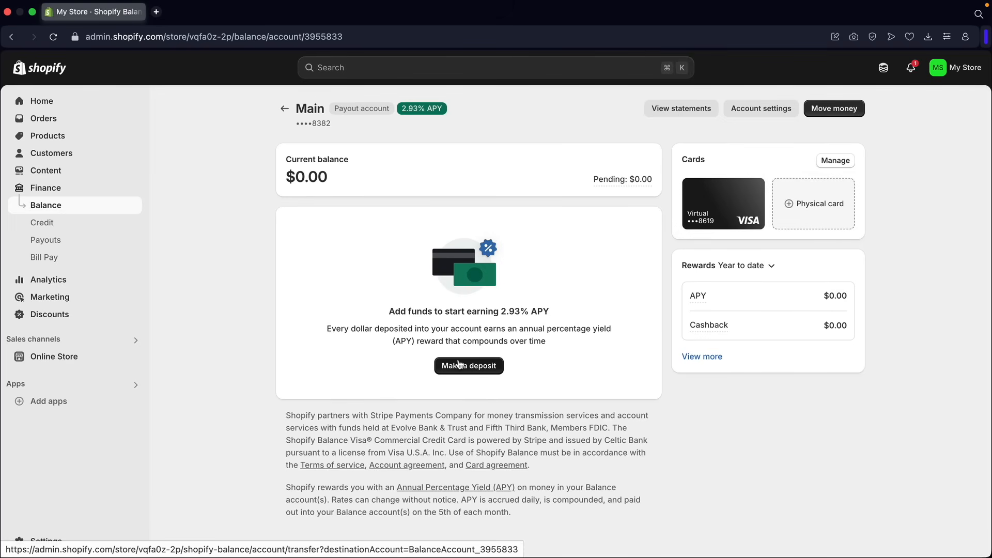
drag(406, 311, 557, 318)
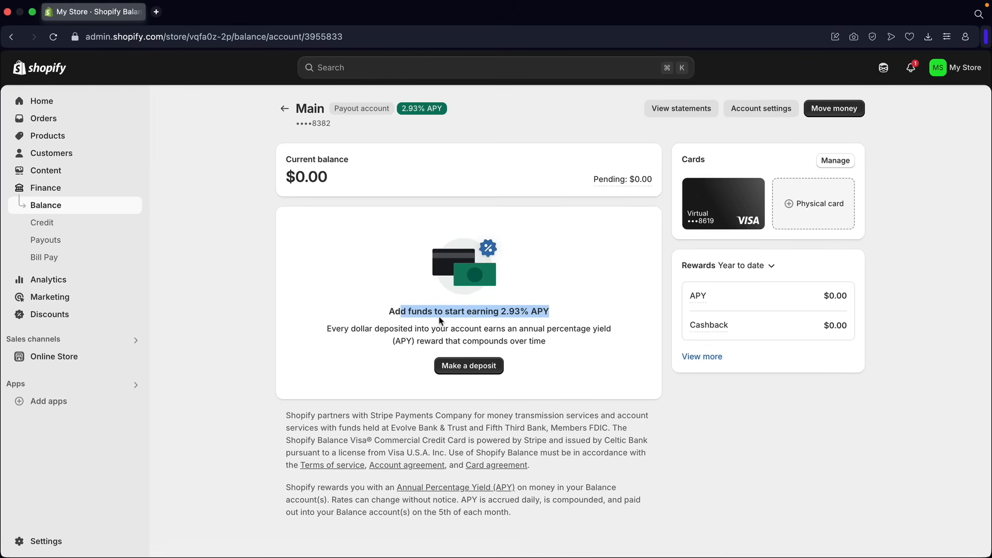
click(344, 274)
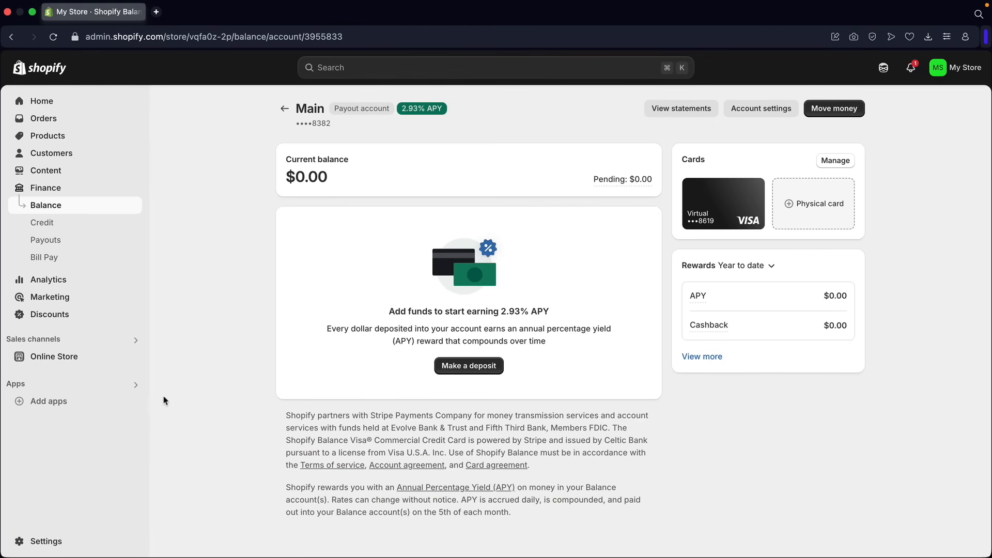
Step: Open the store's general settings, fill in the billing information with legal business name Darrels Store and the business address, and save it
click(38, 543)
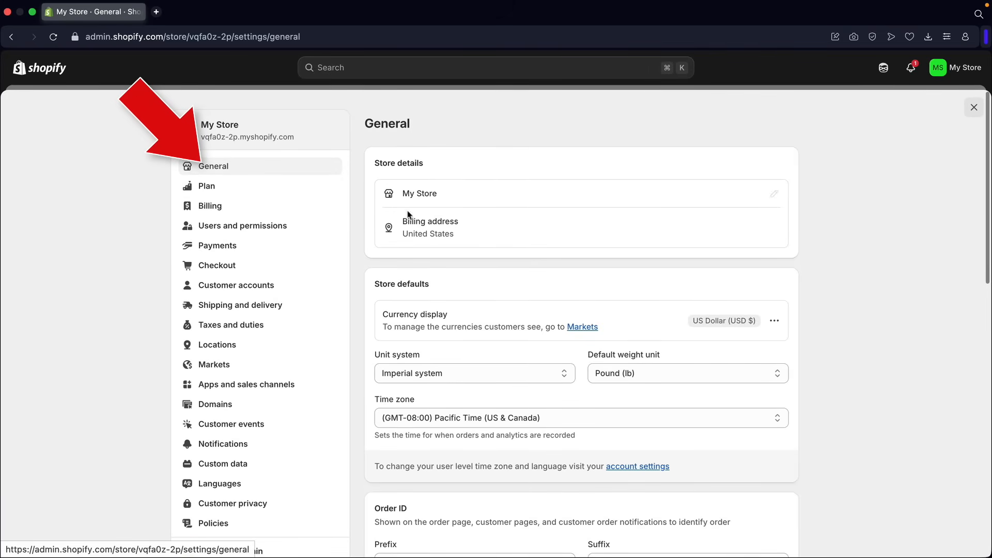
drag(416, 221, 456, 222)
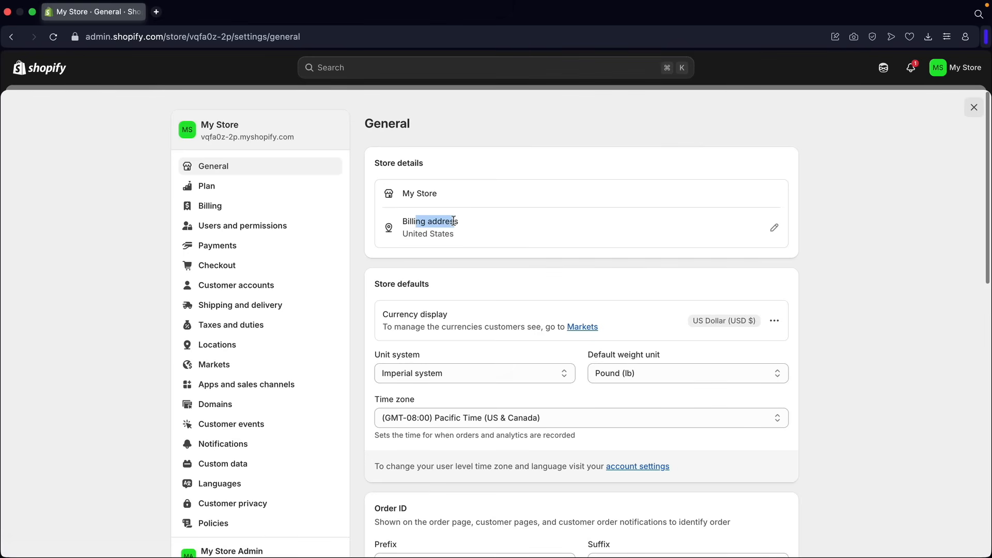
click(775, 230)
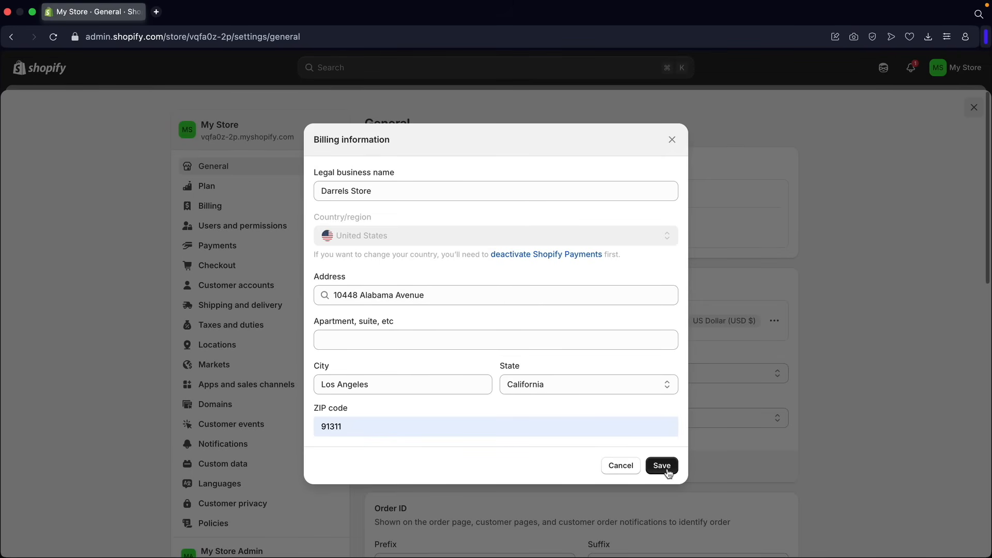
click(666, 469)
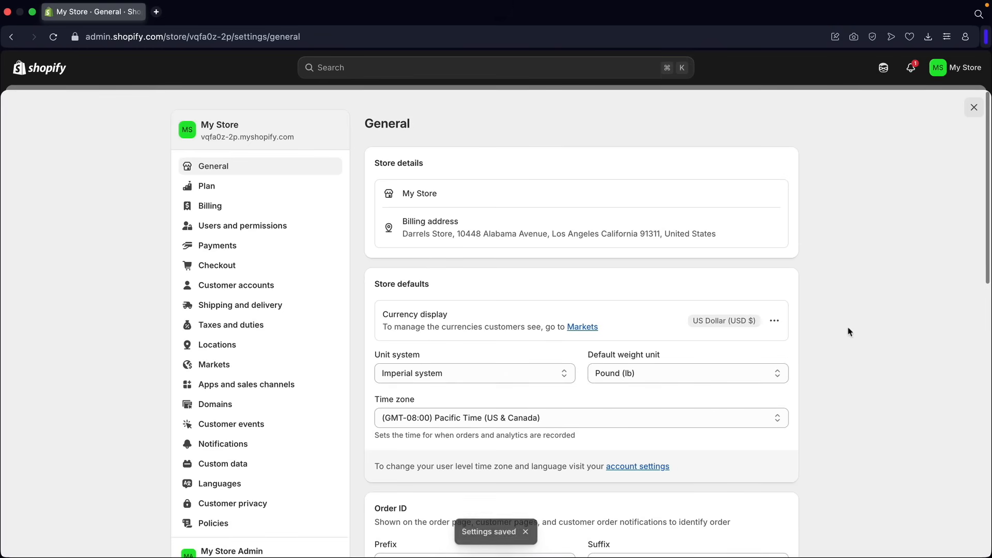
Step: Set the order ID prefix to #DW in the general settings
scroll(849, 332, down, 3)
scroll(852, 331, down, 2)
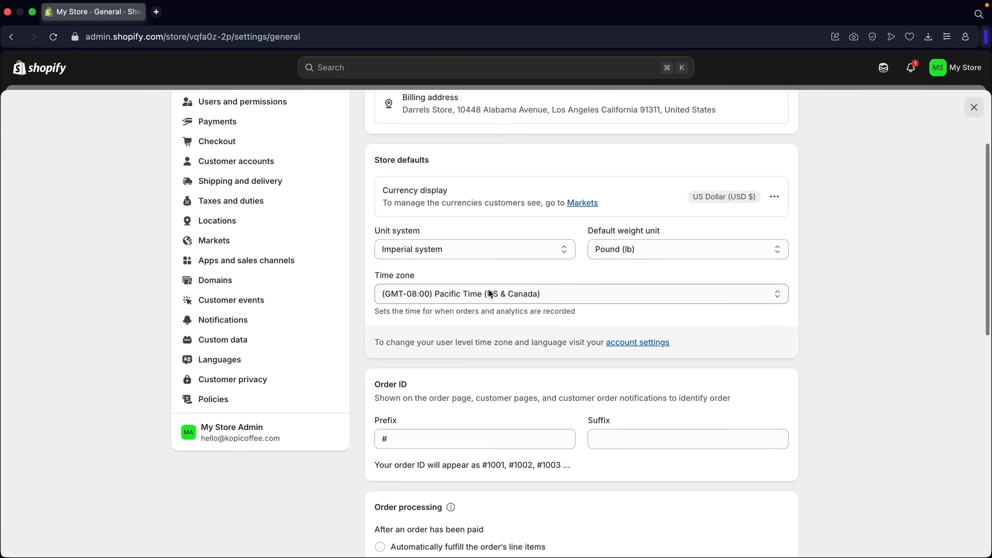
scroll(483, 296, down, 2)
scroll(482, 295, down, 2)
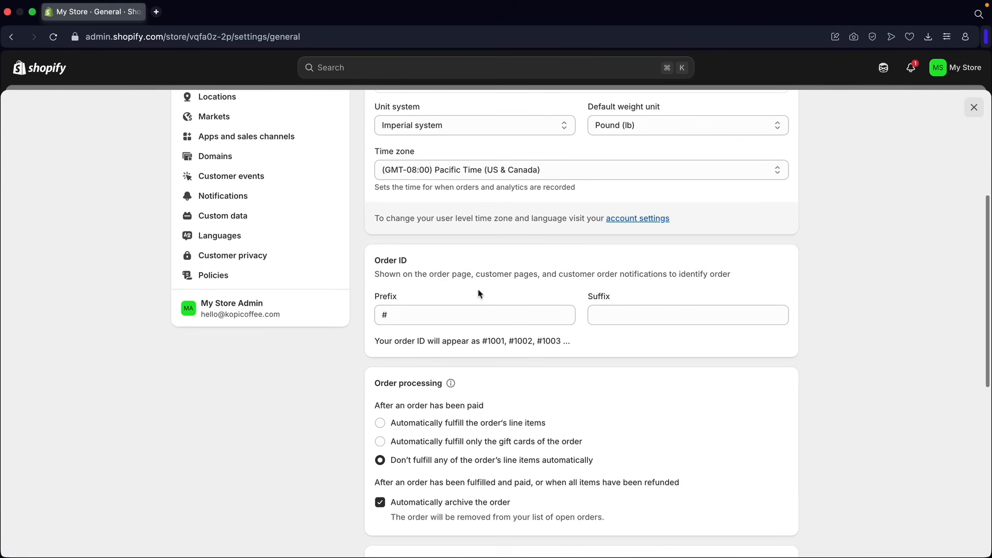
click(382, 313)
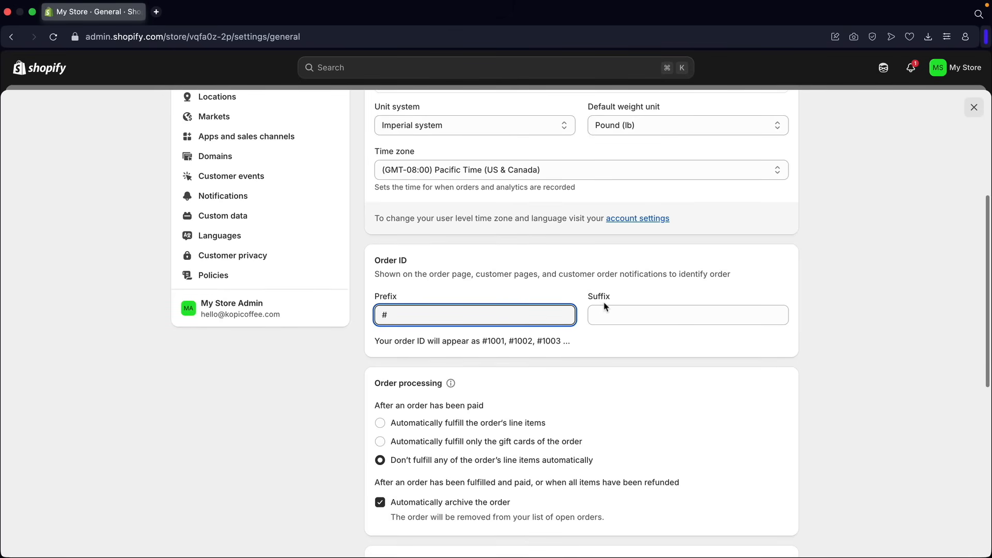
text(DW)
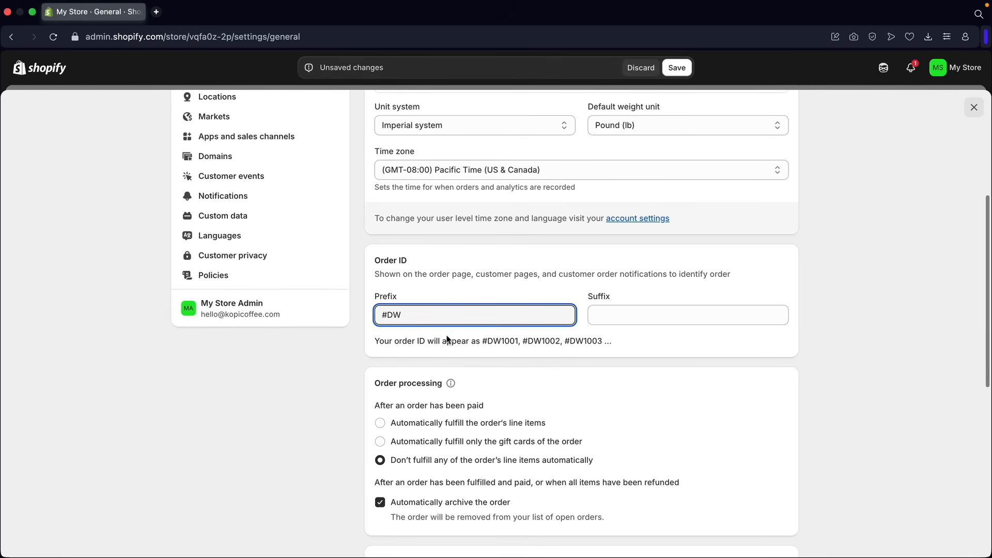
drag(403, 343, 561, 343)
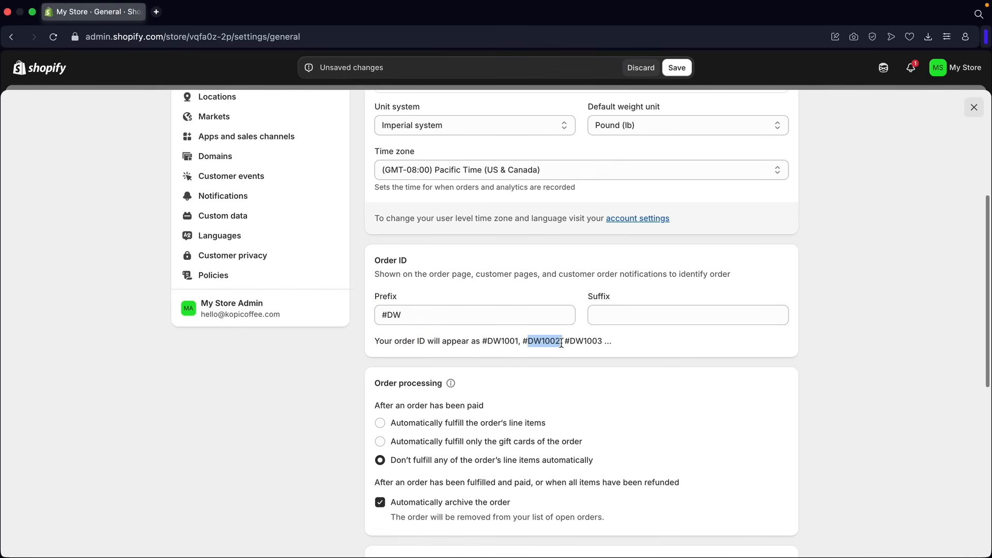
click(563, 339)
Step: Try automatic fulfillment of the order's line items after payment, and return to not fulfilling any line items automatically
scroll(594, 330, down, 5)
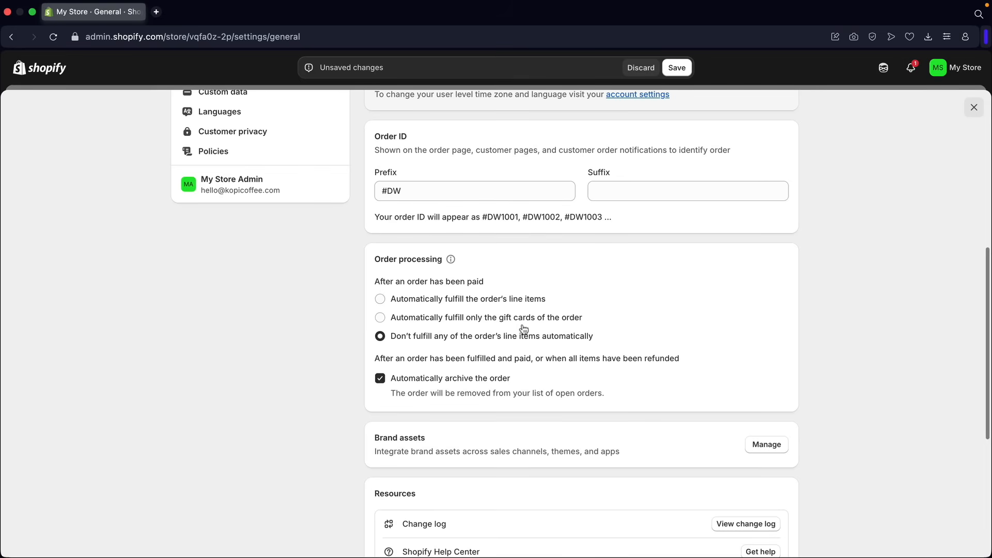
drag(391, 339, 605, 342)
click(605, 343)
click(380, 300)
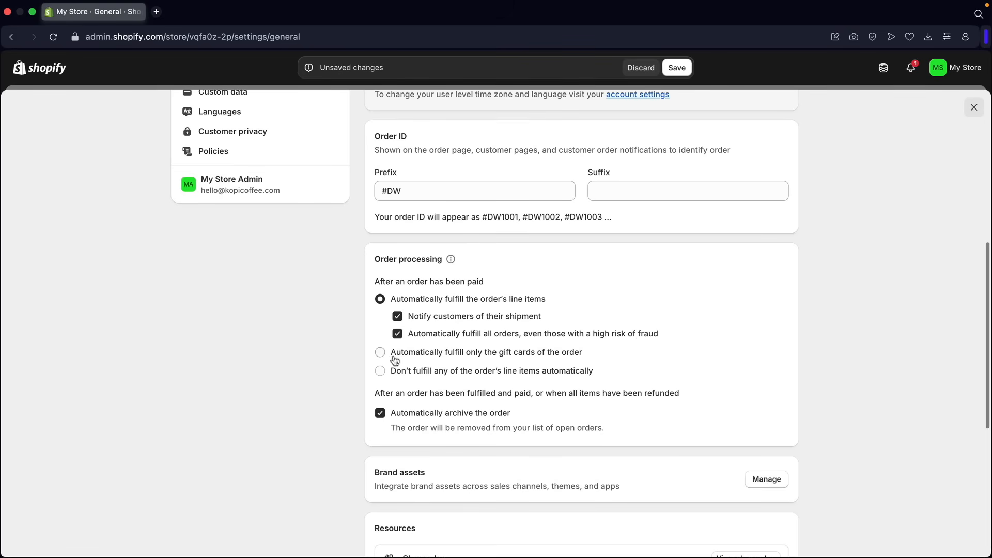
click(381, 373)
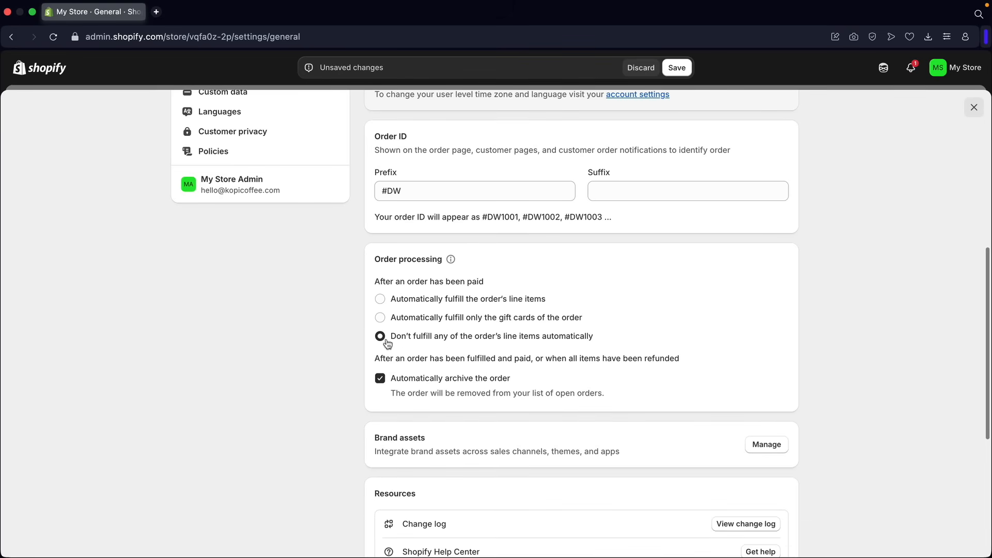
Step: Turn off automatic archiving of fulfilled and paid orders, and save the general settings
scroll(407, 324, down, 2)
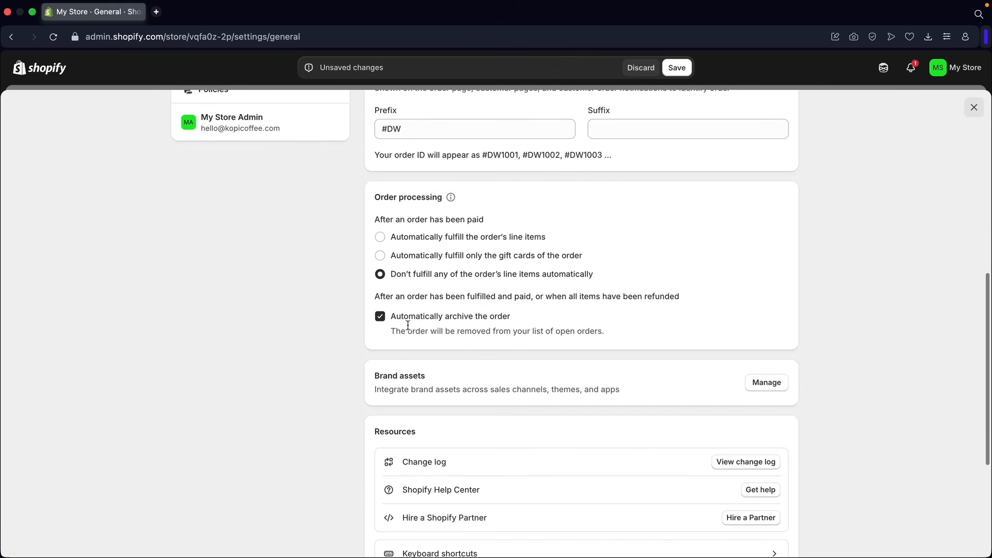
scroll(410, 326, down, 2)
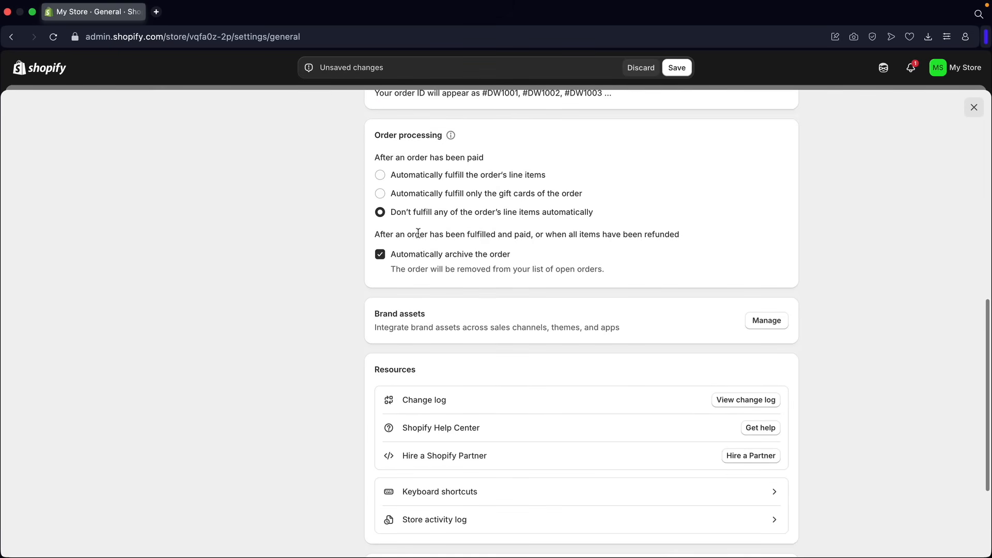
drag(419, 234, 534, 234)
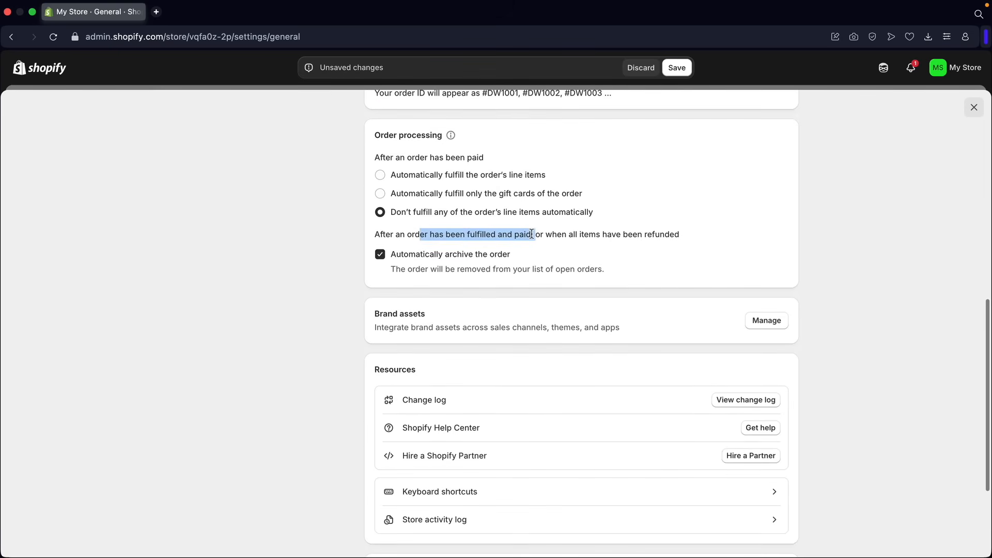
click(503, 226)
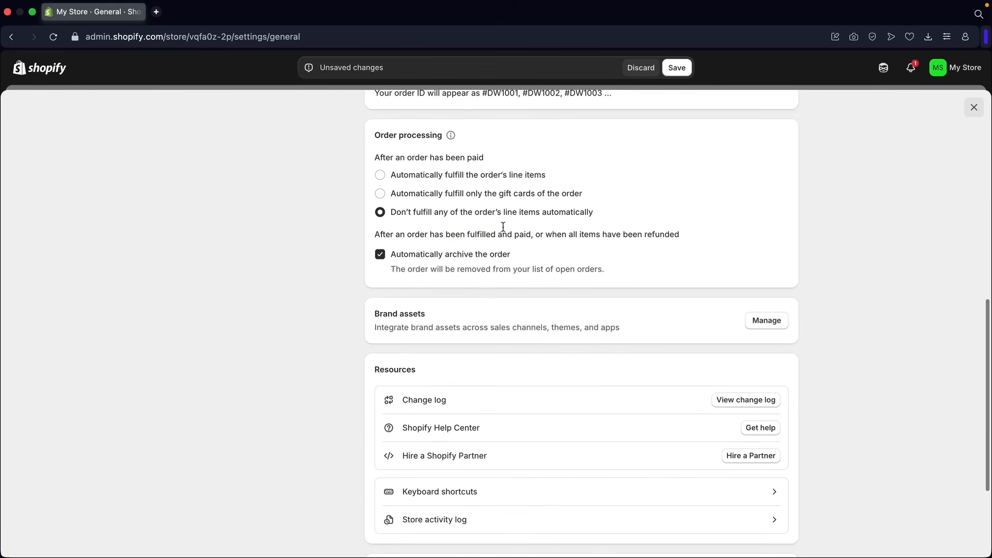
click(380, 257)
scroll(386, 254, down, 3)
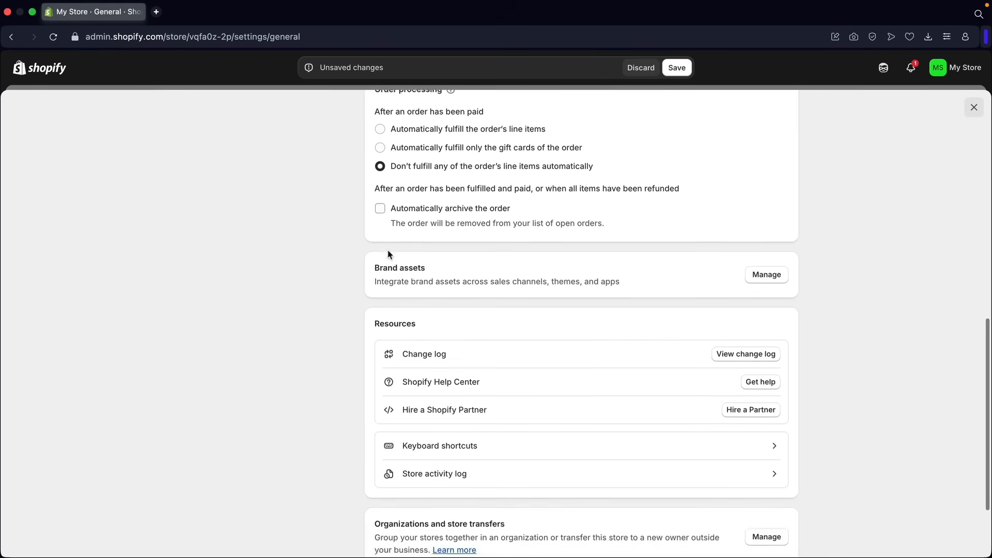
drag(380, 251, 417, 249)
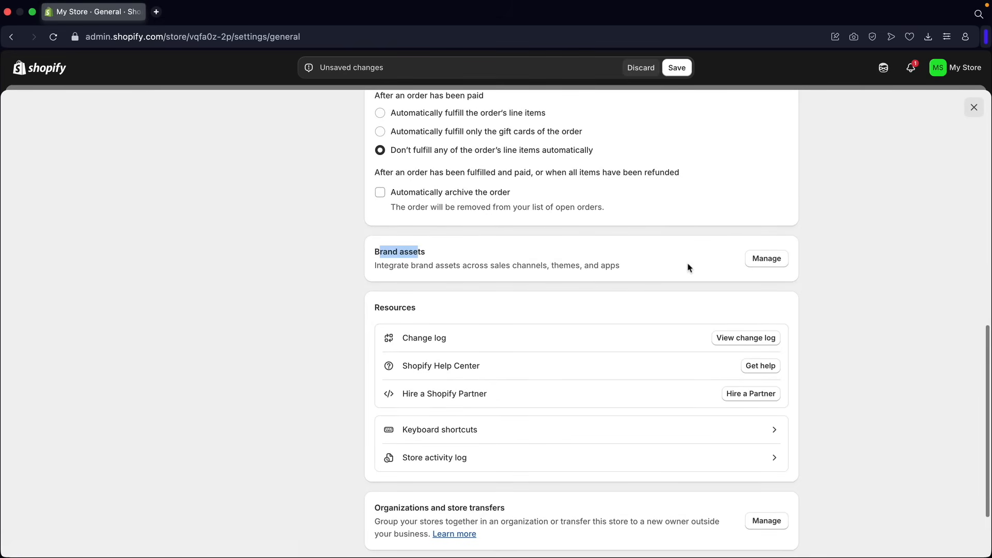
click(680, 68)
Step: Open the brand assets and add the geargroove image as the default logo
click(768, 259)
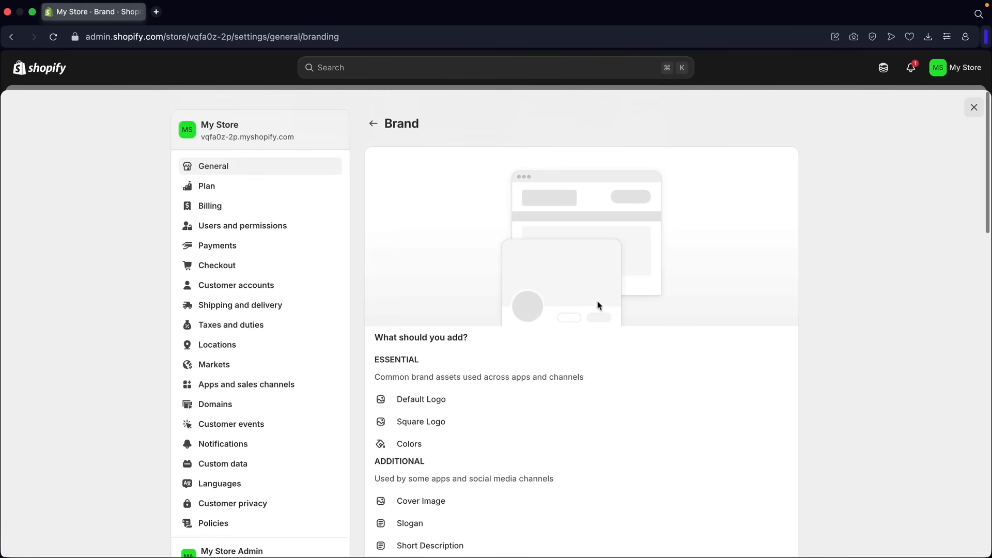
scroll(581, 271, down, 10)
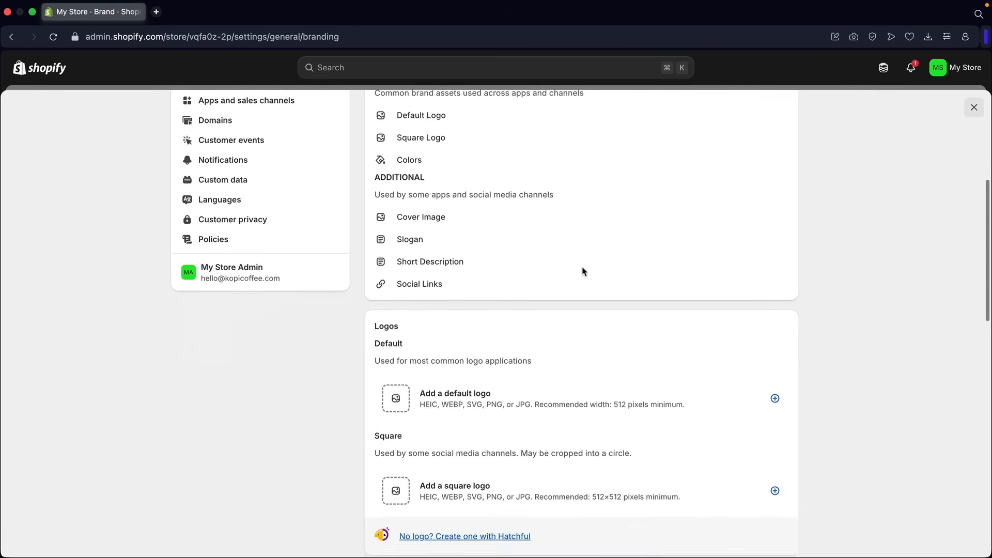
scroll(583, 272, down, 10)
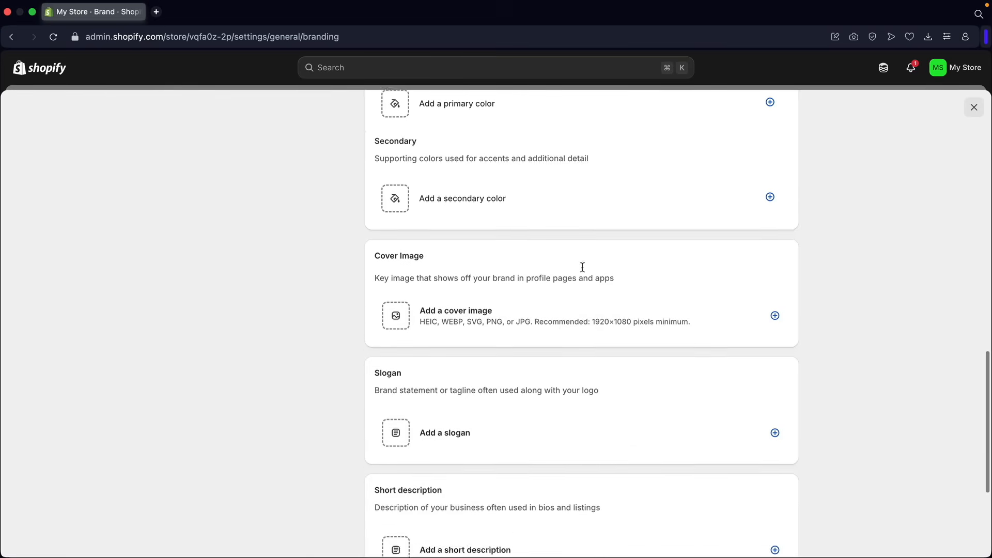
scroll(583, 274, up, 10)
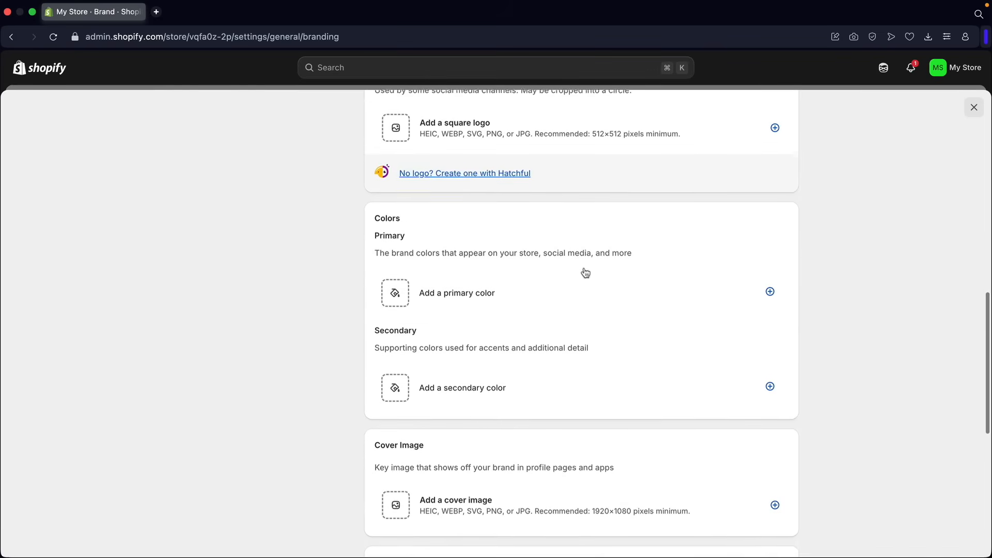
scroll(584, 274, up, 1)
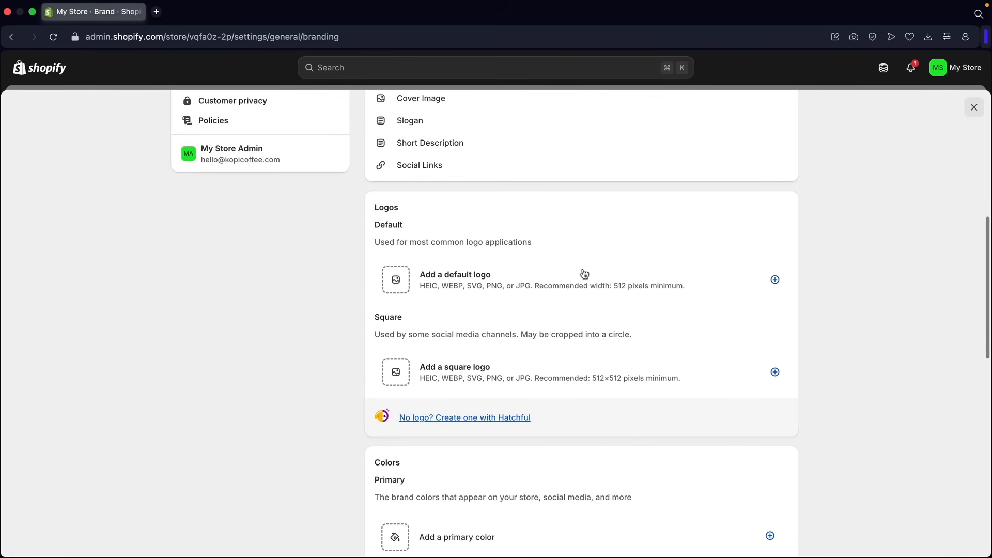
scroll(584, 274, up, 3)
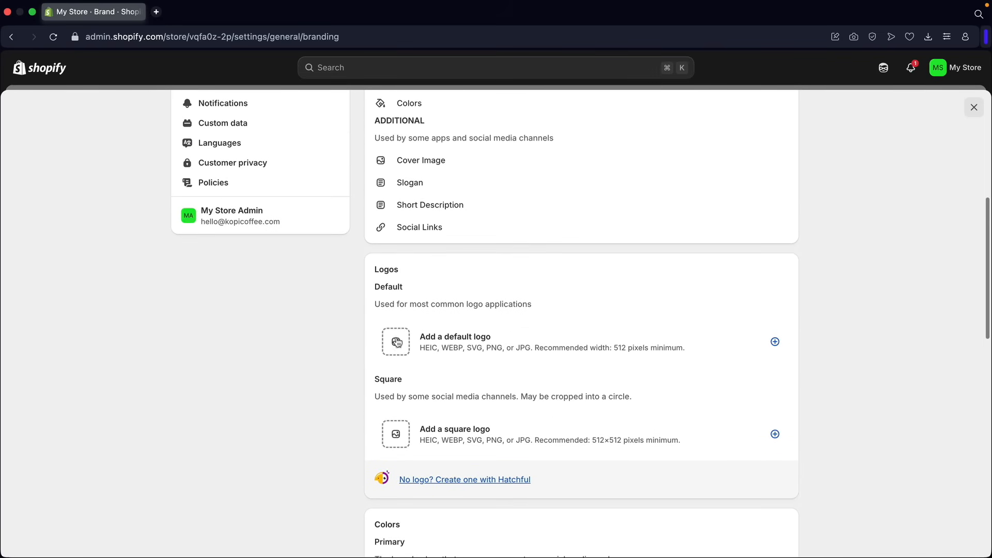
click(399, 348)
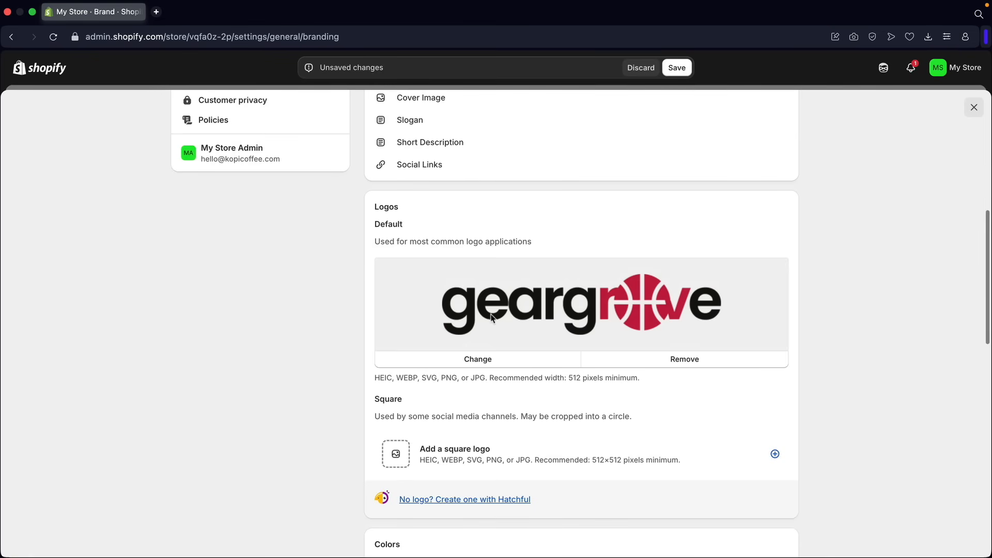
scroll(491, 317, down, 5)
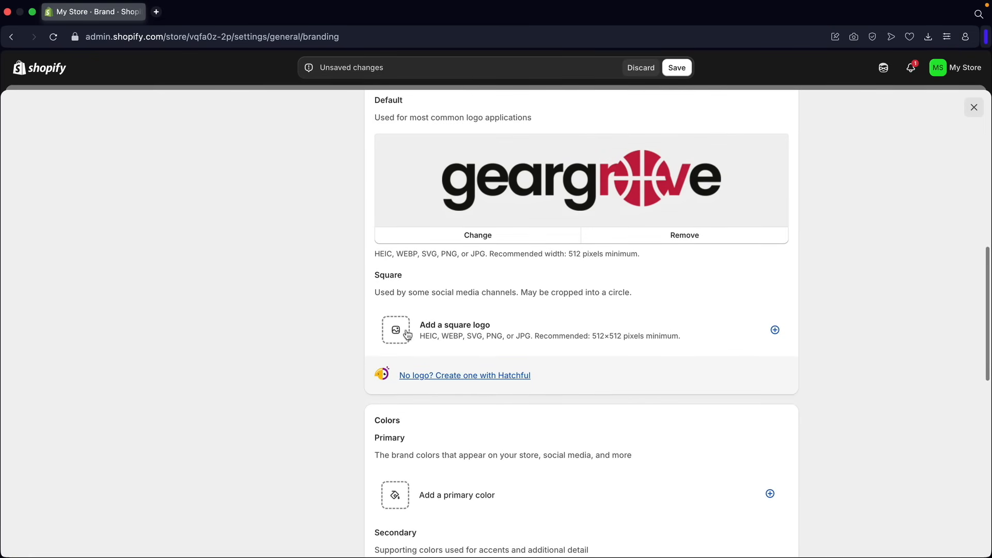
scroll(454, 320, up, 2)
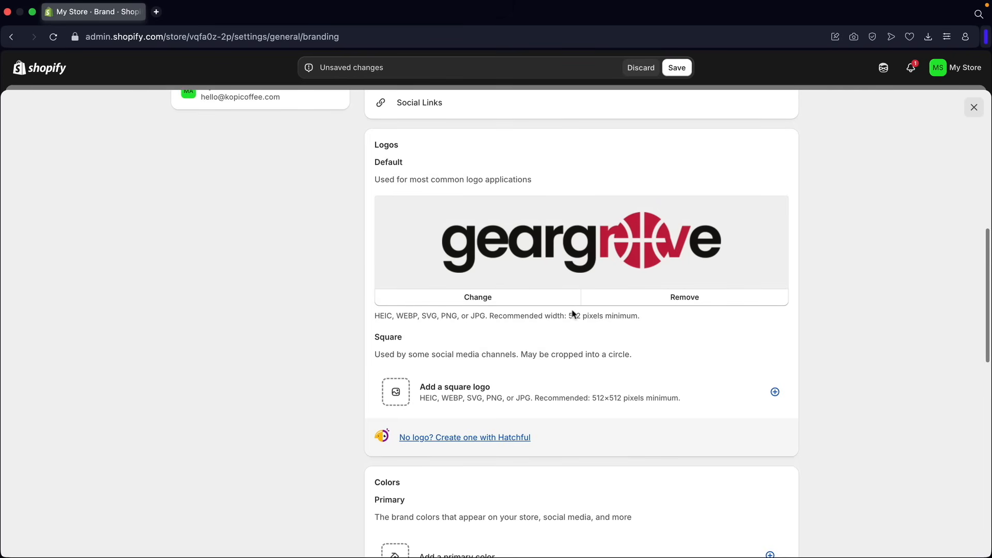
Step: Set the primary brand color to red #e11b1b and its contrasting color to dark grey #232222
scroll(565, 308, down, 10)
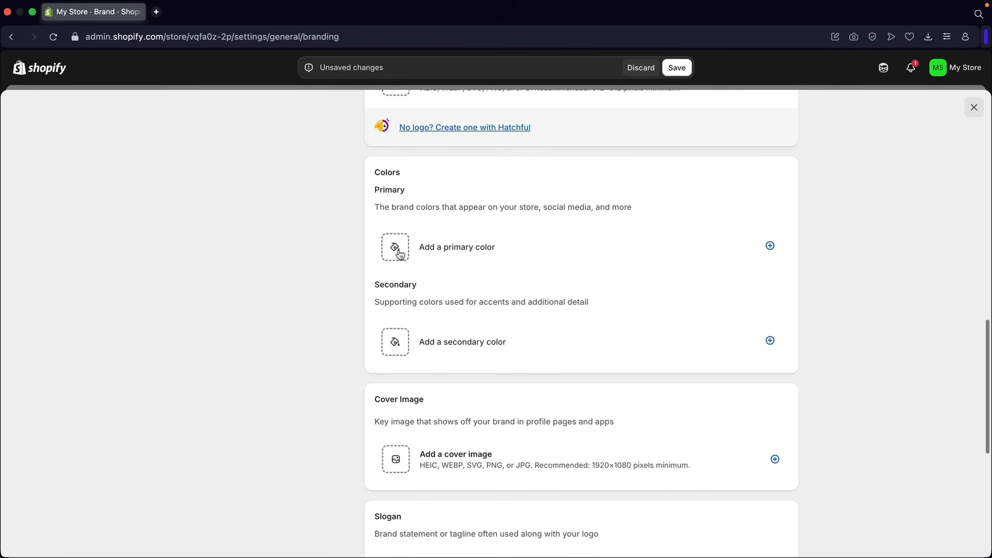
click(402, 252)
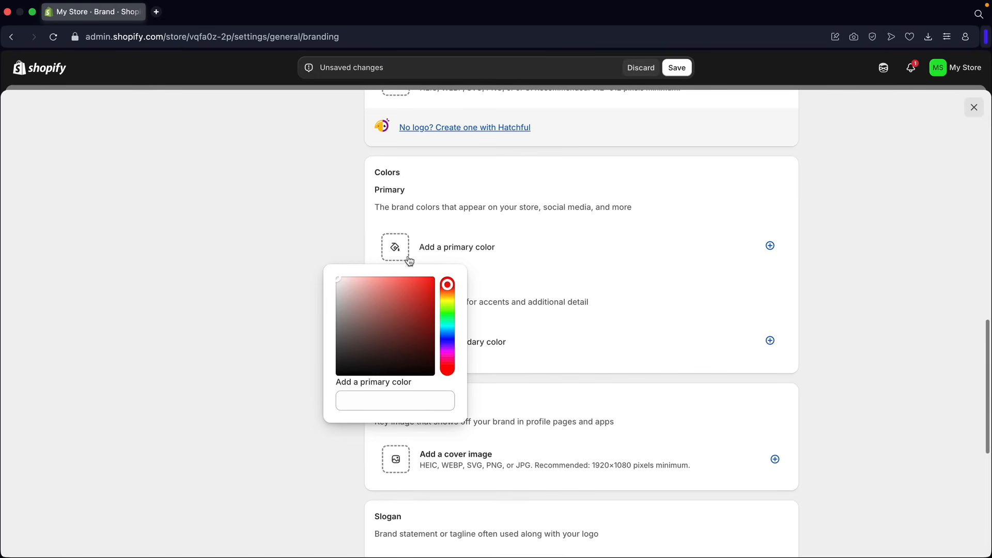
drag(394, 287, 420, 286)
click(361, 245)
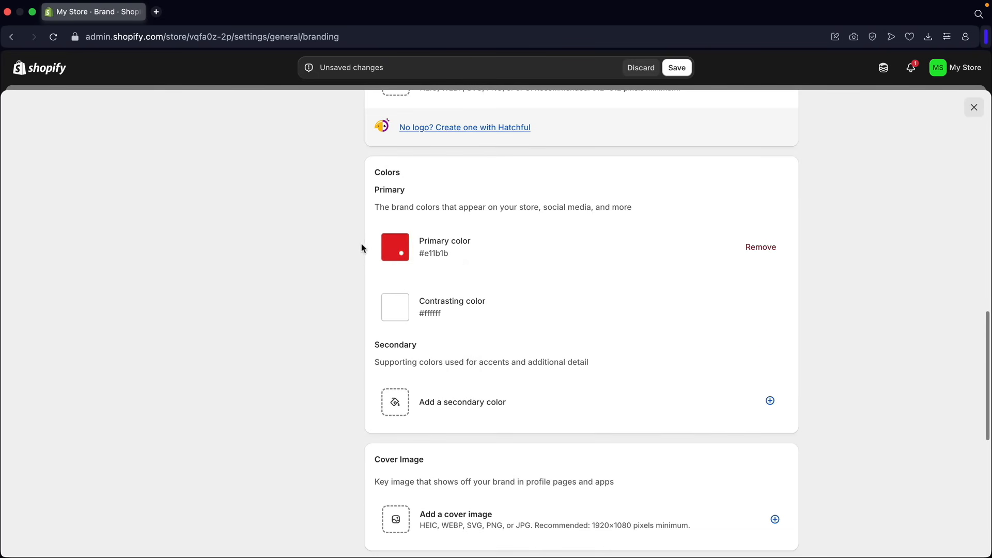
click(396, 309)
drag(367, 365, 339, 410)
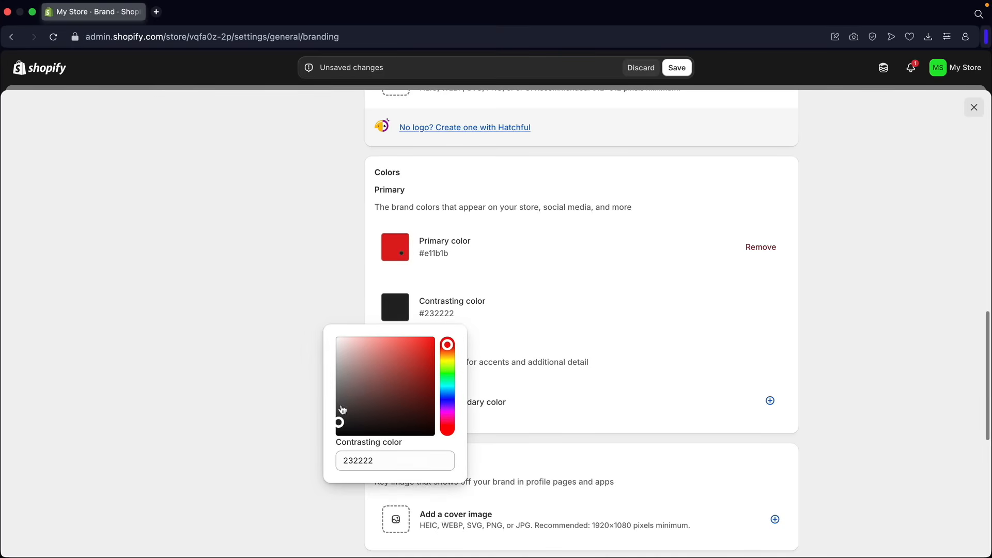
click(428, 332)
Step: Add the dark grey #352f2f as the first secondary brand color
scroll(433, 335, down, 2)
click(404, 286)
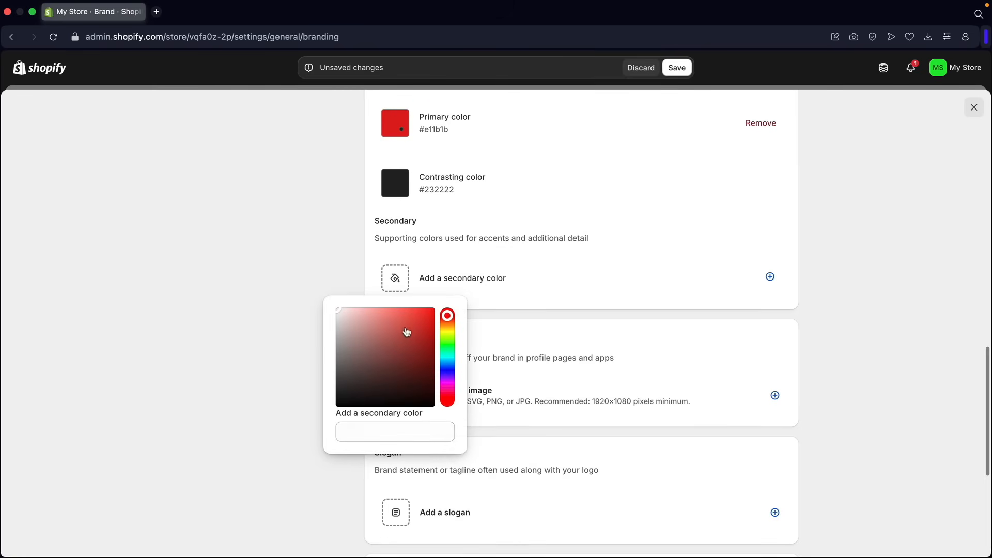
click(346, 387)
click(335, 256)
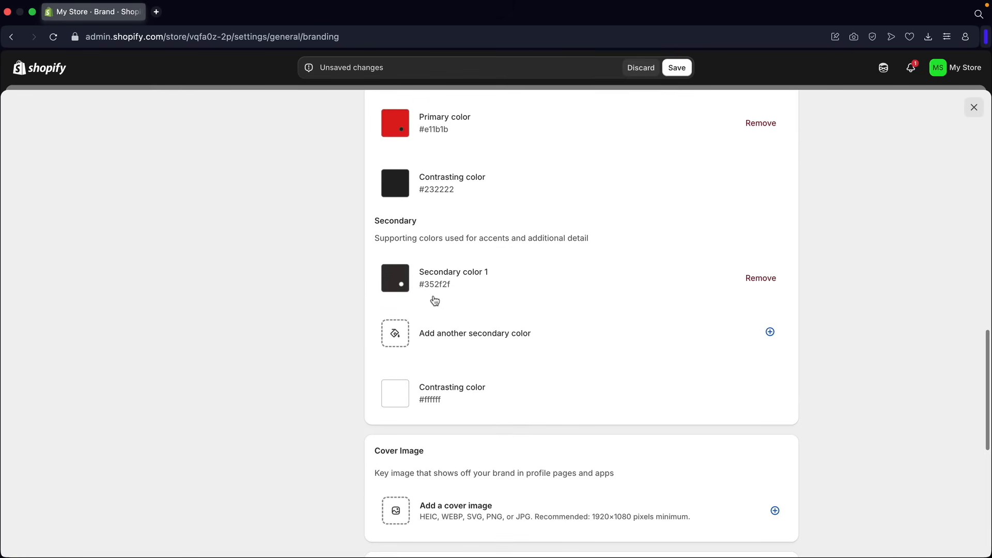
Step: Add the skateboarding JPG from the store's files as the brand's cover image
scroll(436, 299, down, 5)
scroll(437, 301, down, 1)
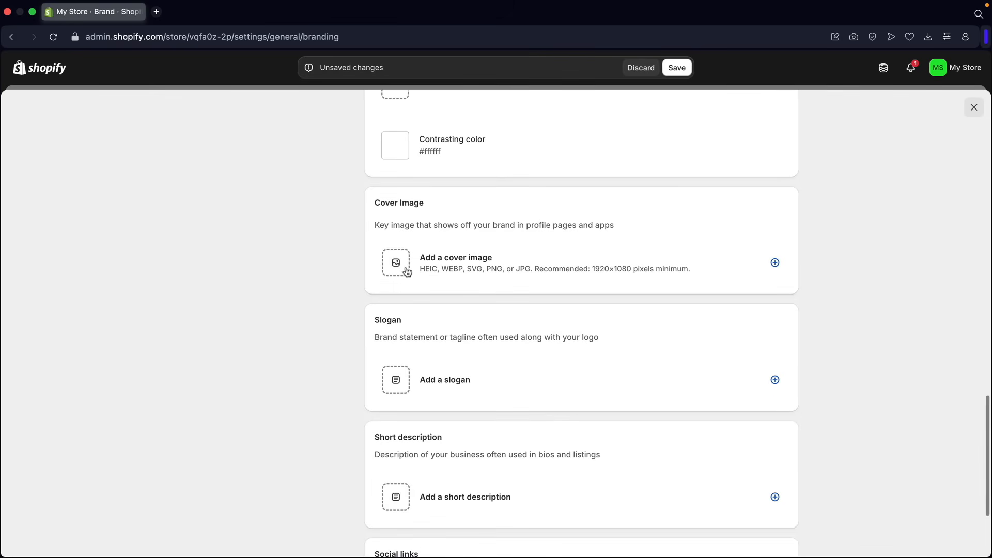
click(396, 263)
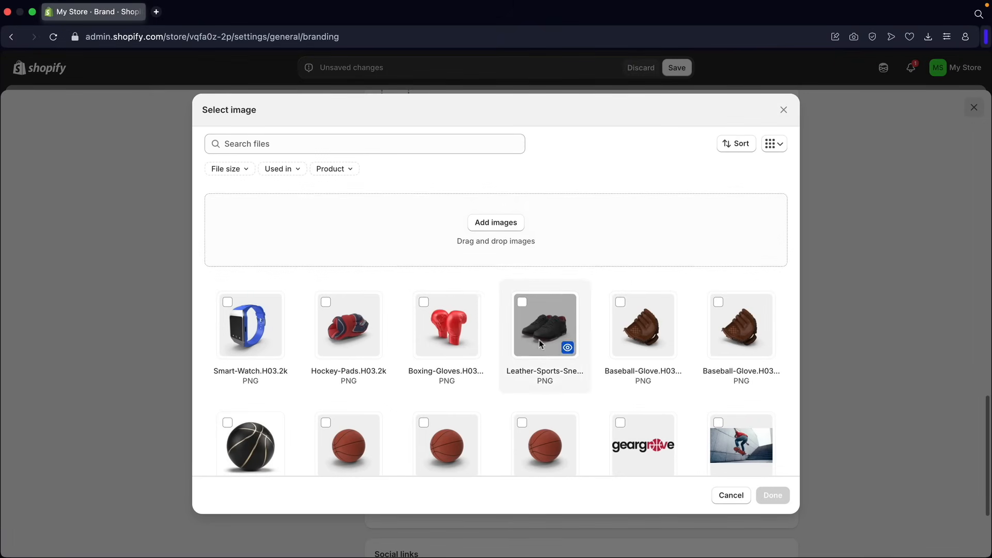
scroll(545, 336, down, 4)
click(730, 275)
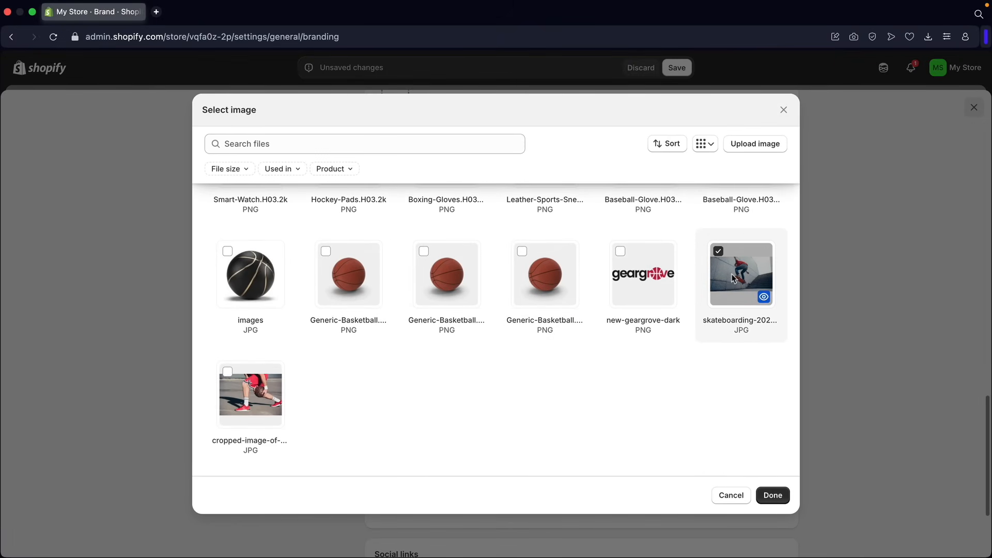
click(779, 501)
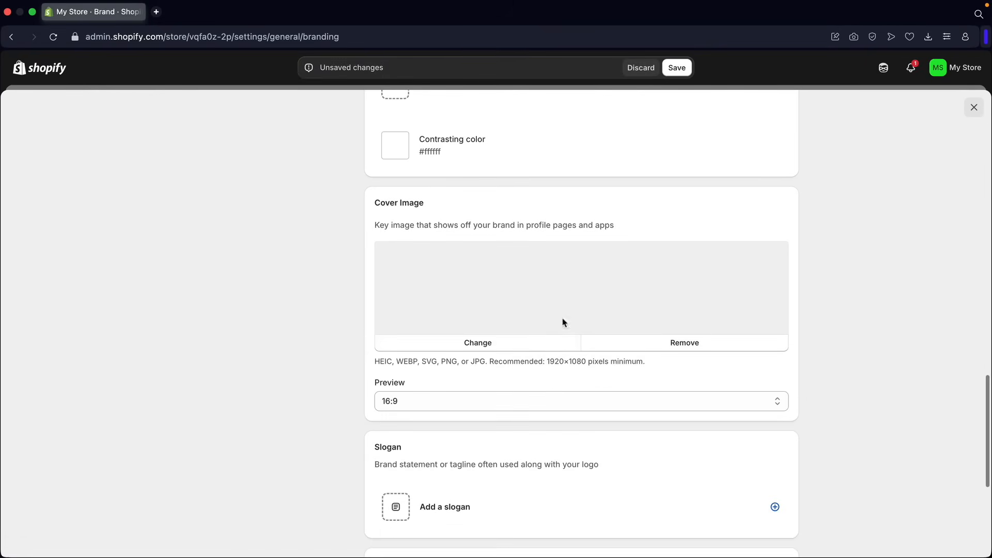
Step: Enter the slogan "Just Do It!" and the short description "Darrels Store Provides Top Of The Line Sports Products! YEAAHHH!!!"
scroll(549, 379, down, 2)
scroll(549, 379, down, 2)
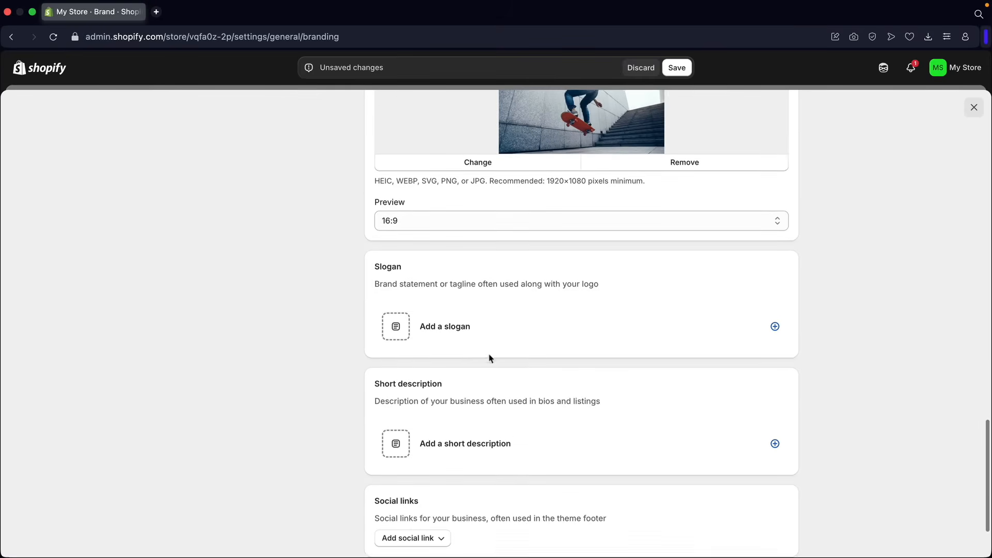
click(439, 321)
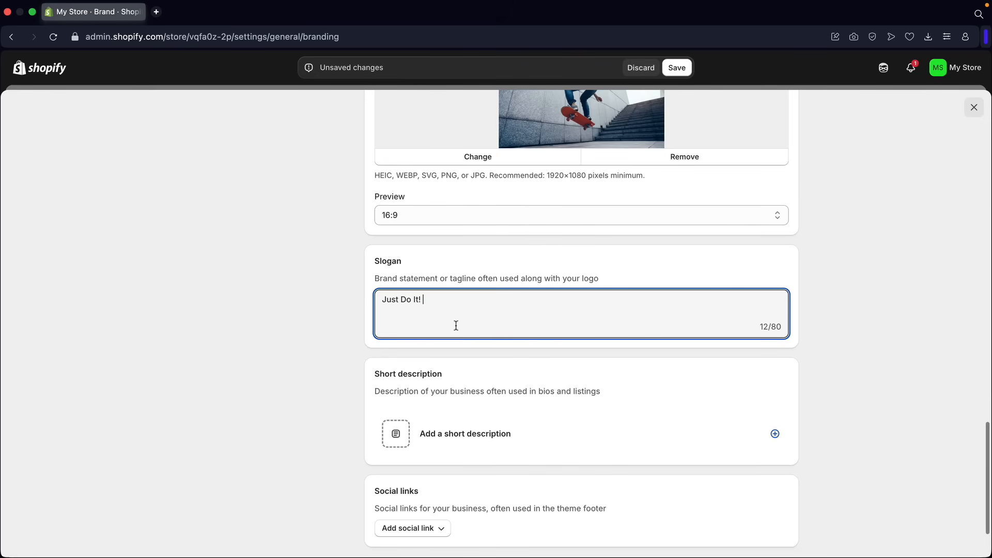
scroll(456, 326, down, 3)
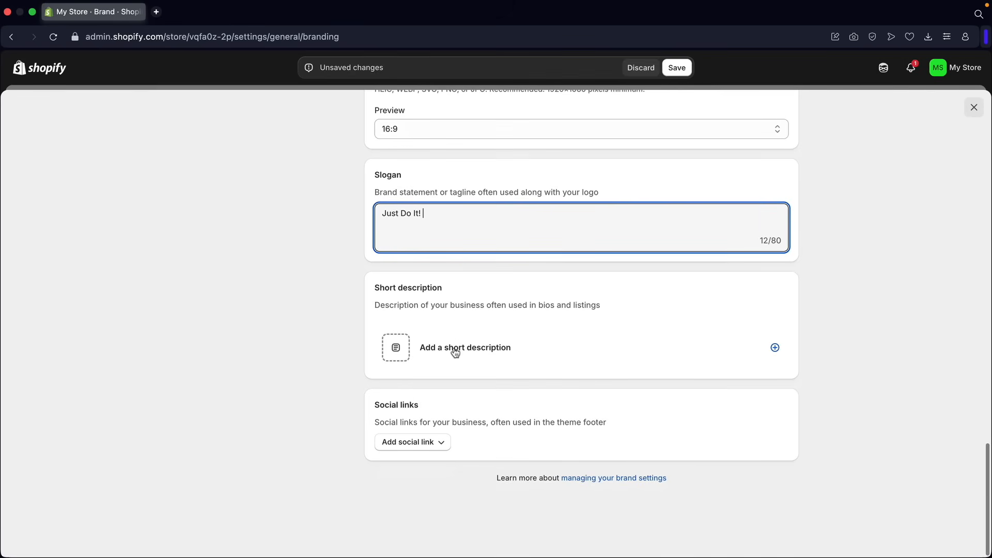
click(450, 348)
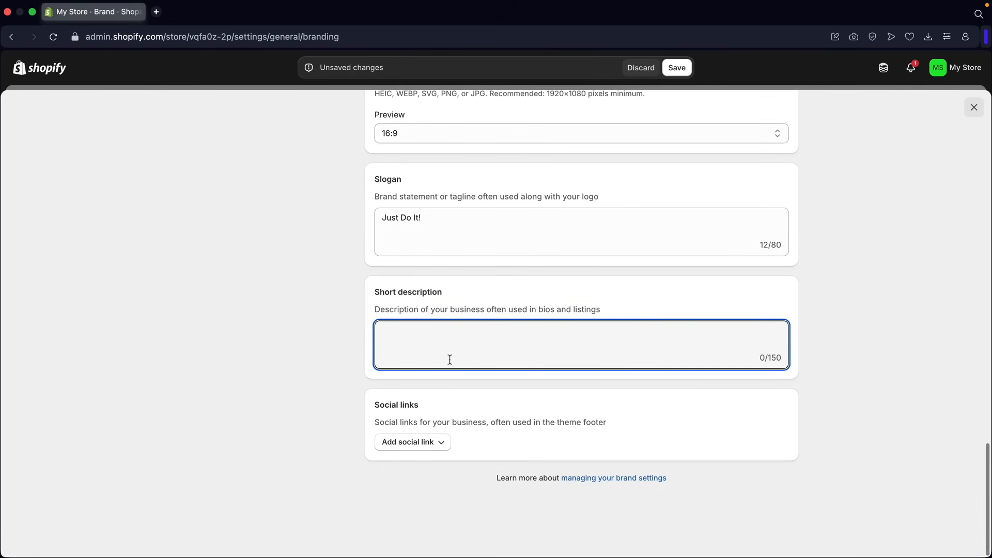
text(Slamzy Store Provides Top Of The Line Sports Products! YEAAHHH!!!)
Step: Add a Facebook entry to the brand's social links and save the brand assets
click(438, 443)
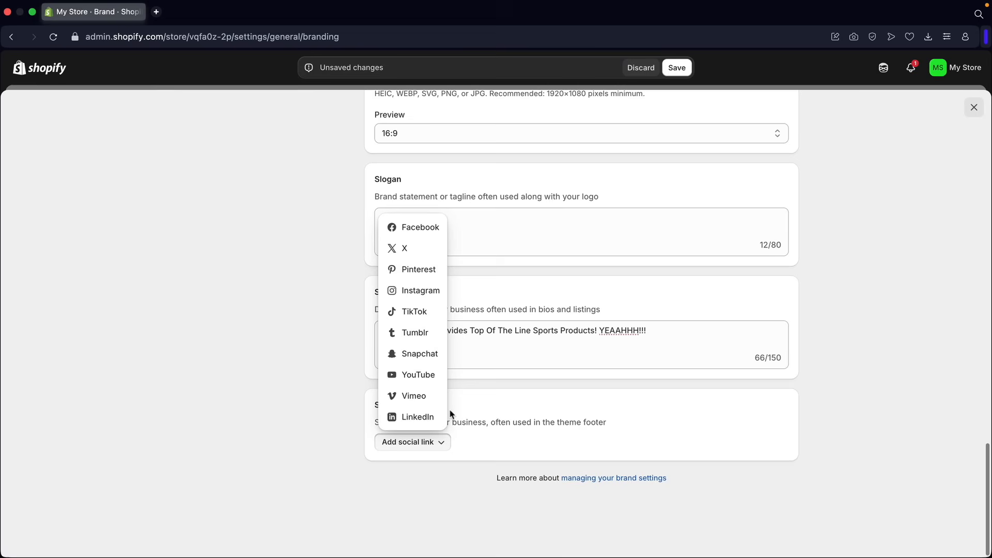
click(420, 227)
click(475, 478)
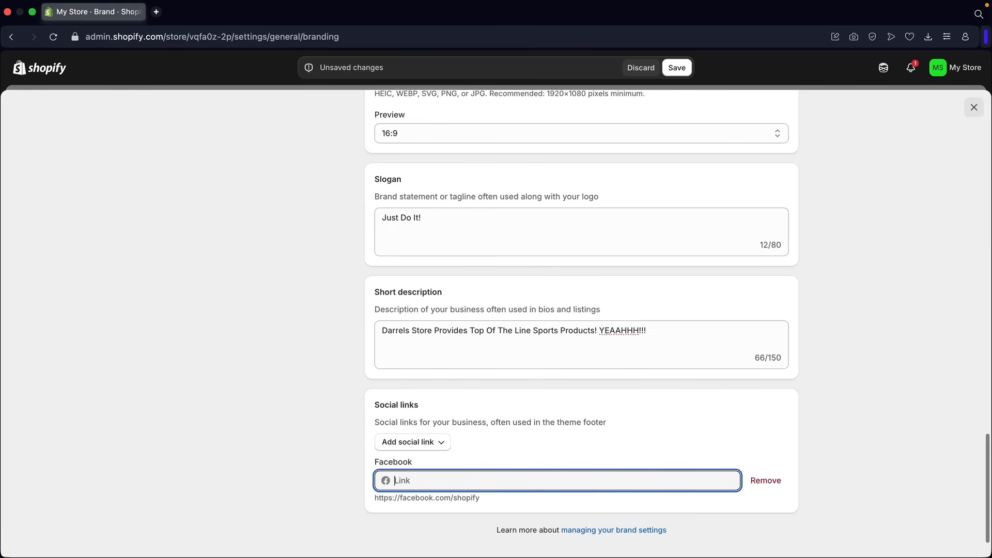
scroll(380, 454, up, 15)
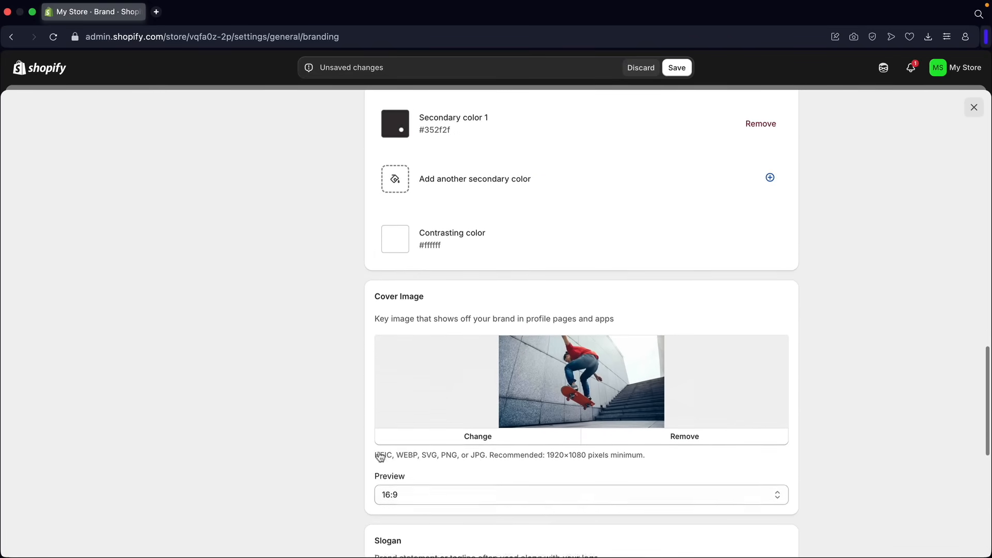
scroll(381, 456, up, 15)
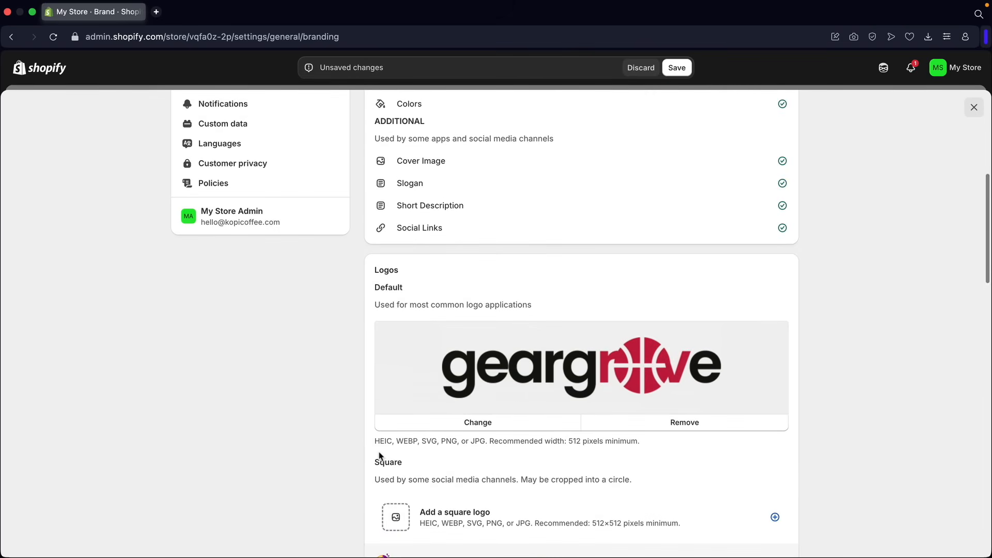
click(678, 69)
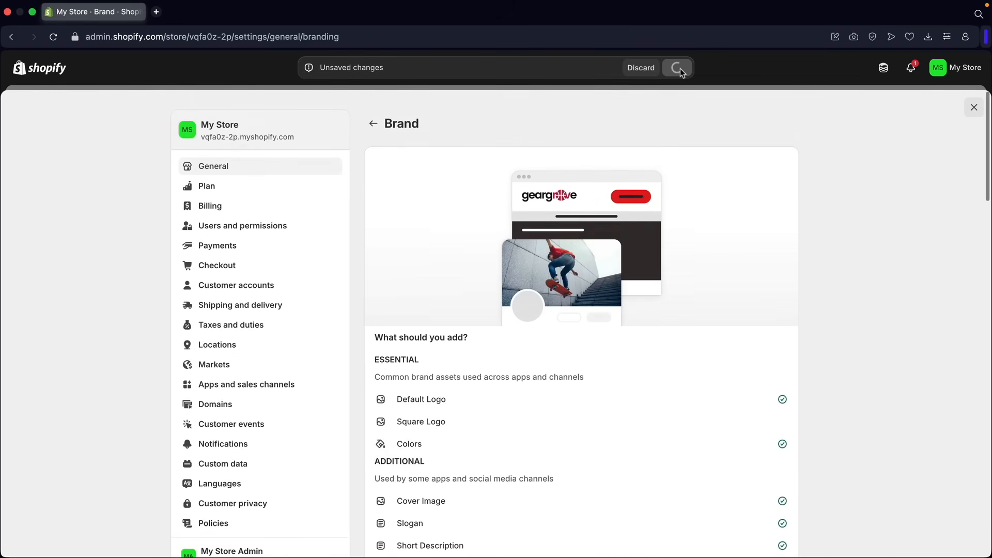
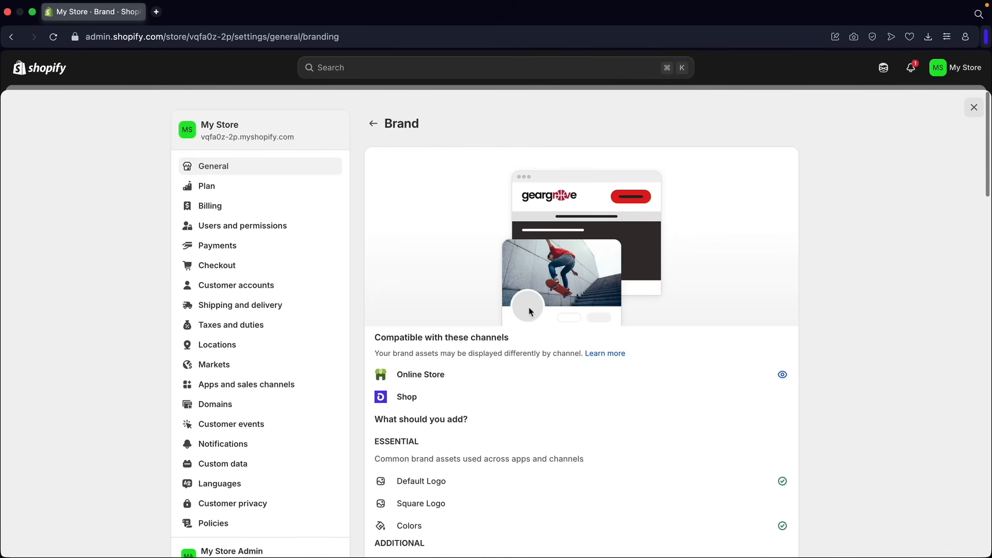
Step: Add the Boxing-Gloves PNG as the square logo and save the branding
scroll(526, 309, down, 15)
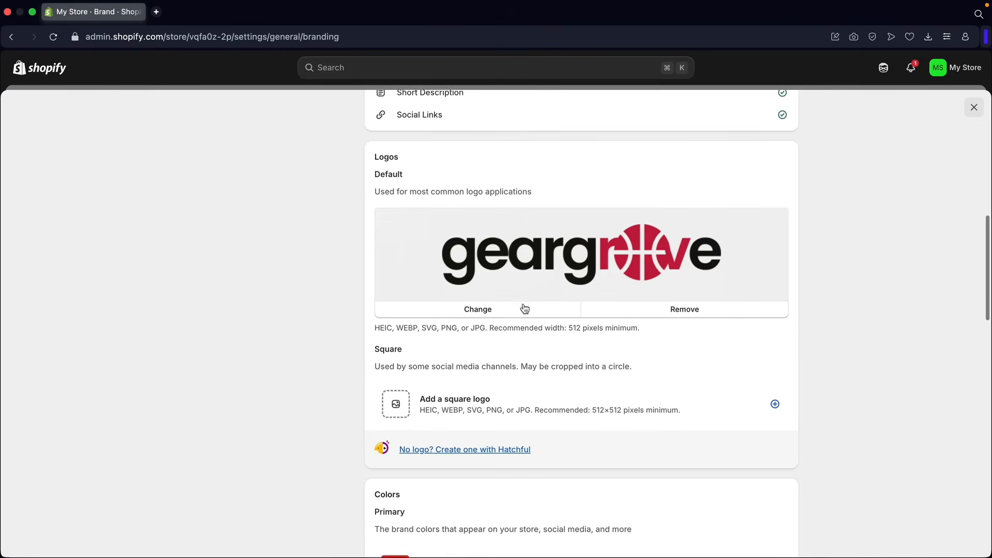
click(391, 320)
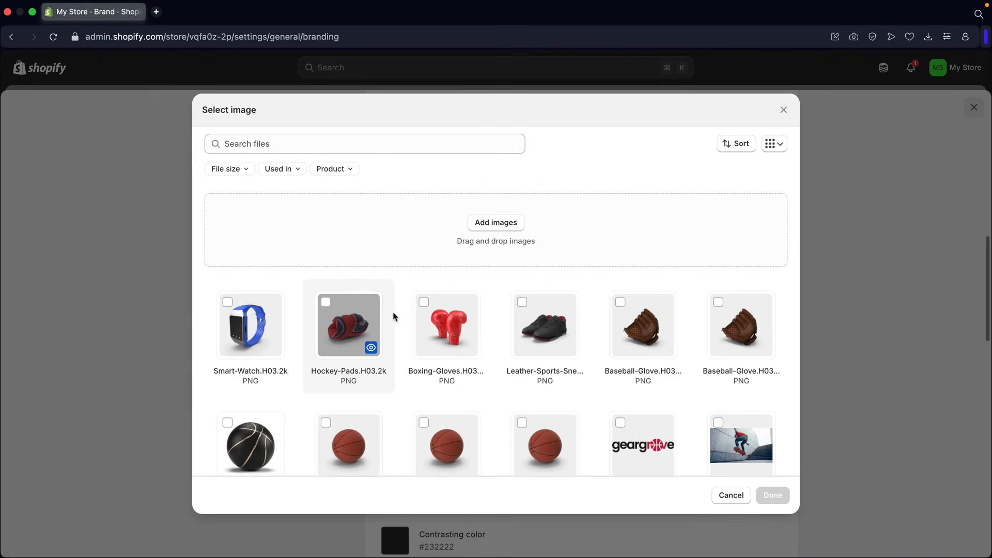
scroll(428, 332, down, 3)
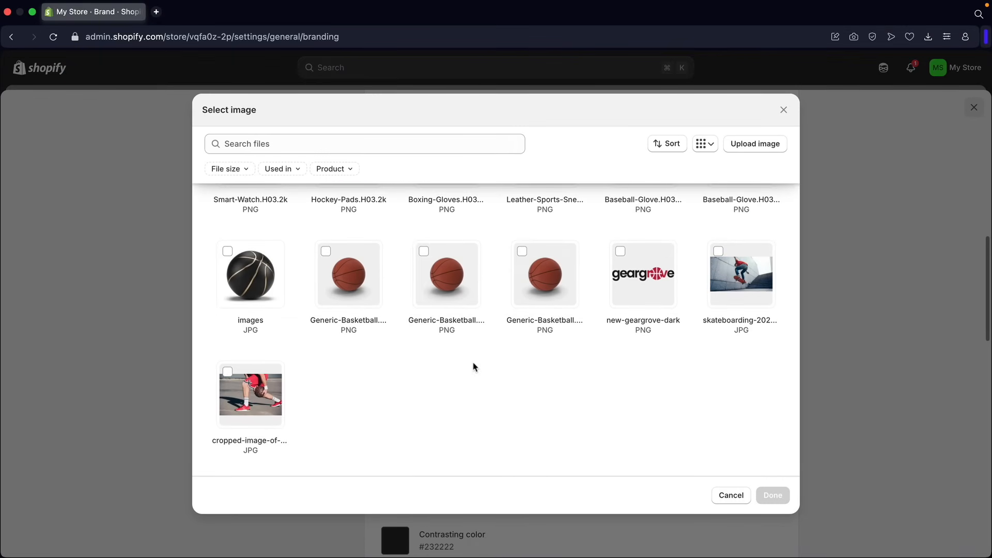
scroll(478, 362, up, 2)
click(425, 262)
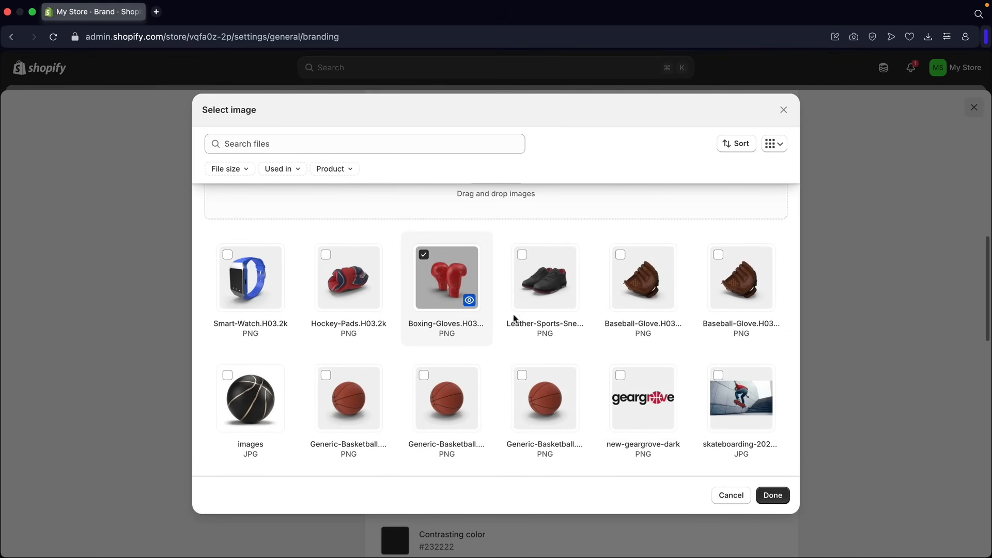
click(773, 495)
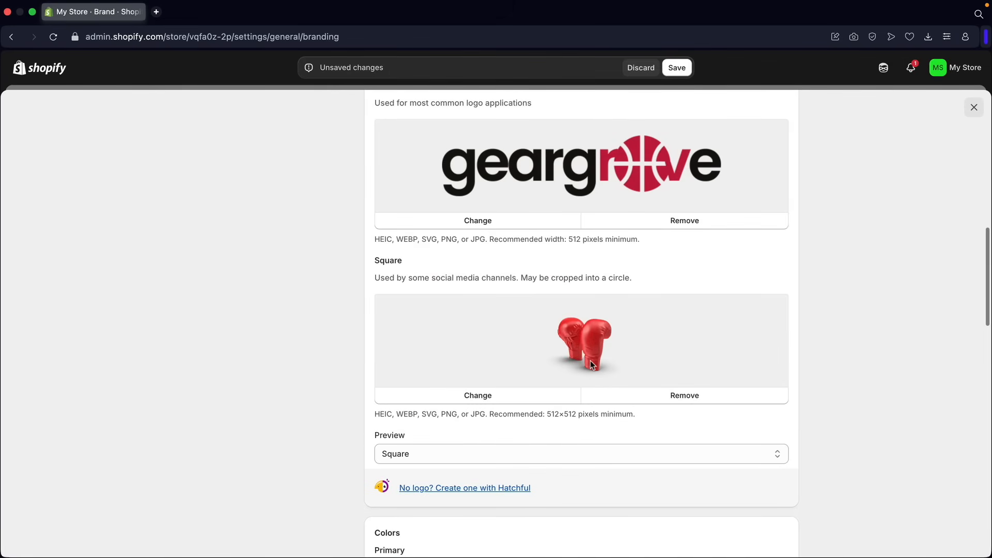
scroll(652, 424, down, 6)
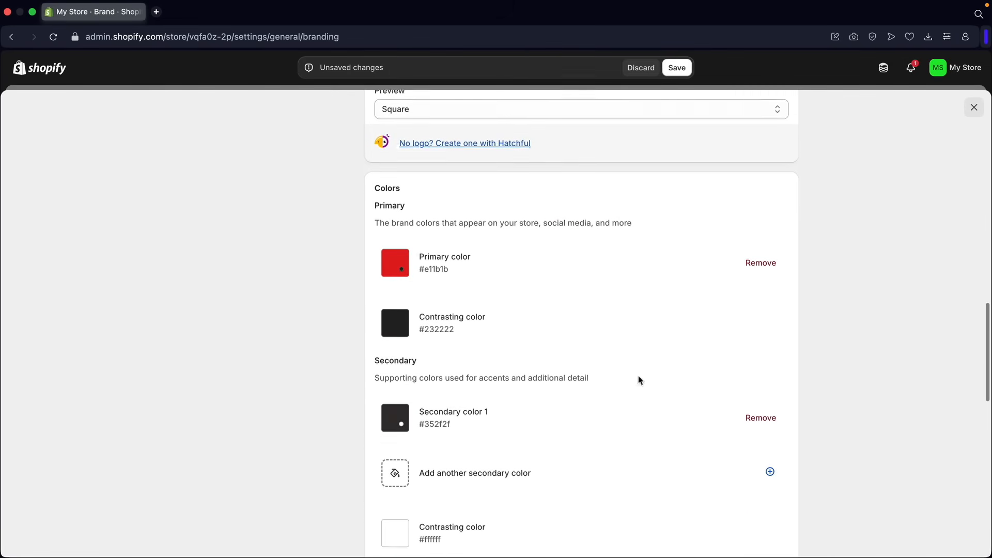
scroll(641, 379, up, 6)
click(674, 68)
scroll(640, 217, up, 10)
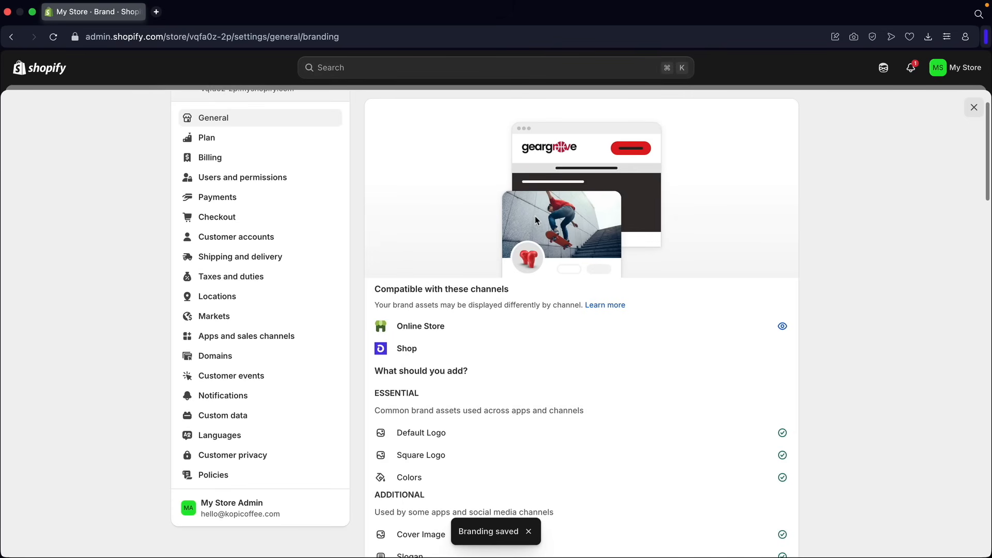
Step: Return to the general settings and review the store defaults, order ID, order processing and resources sections
scroll(535, 216, up, 2)
click(229, 167)
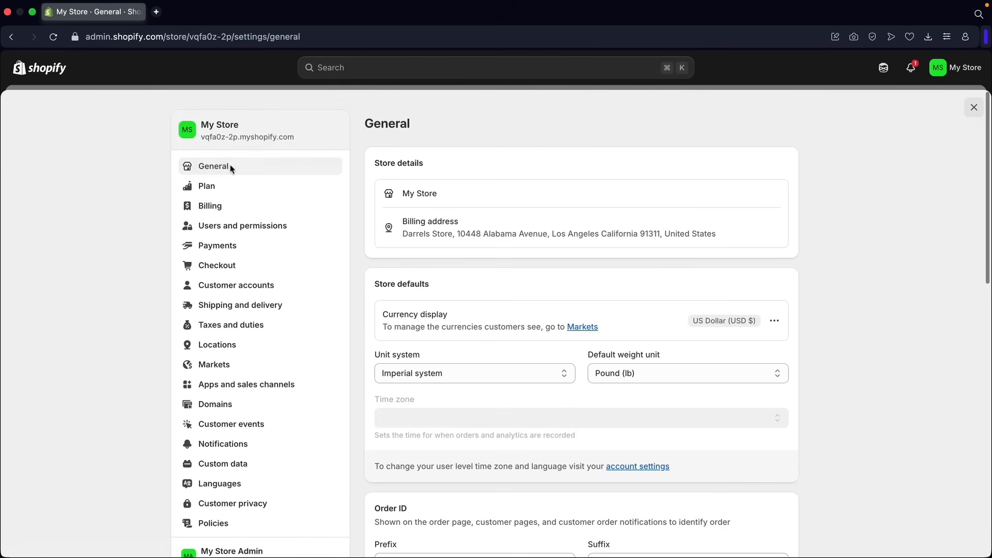
scroll(673, 277, down, 10)
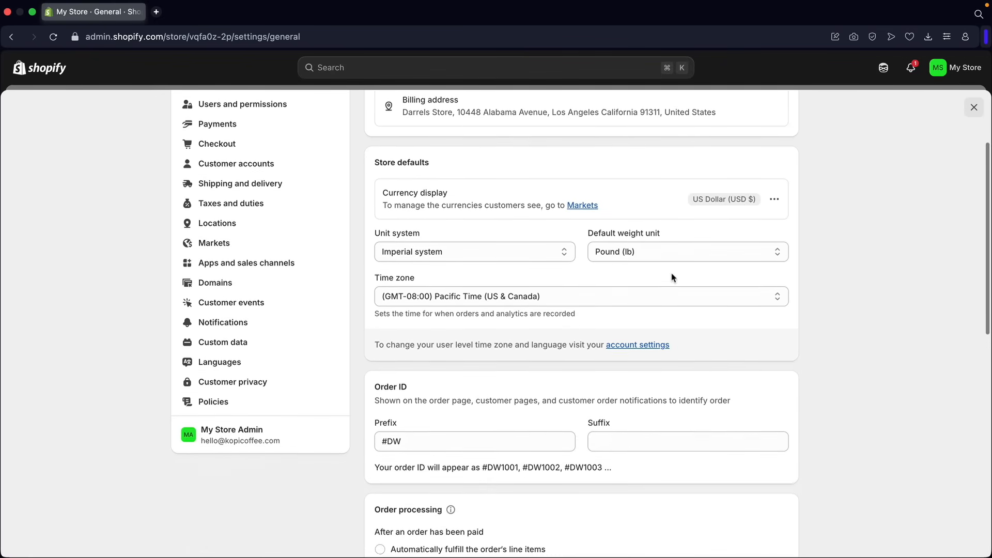
scroll(673, 277, down, 3)
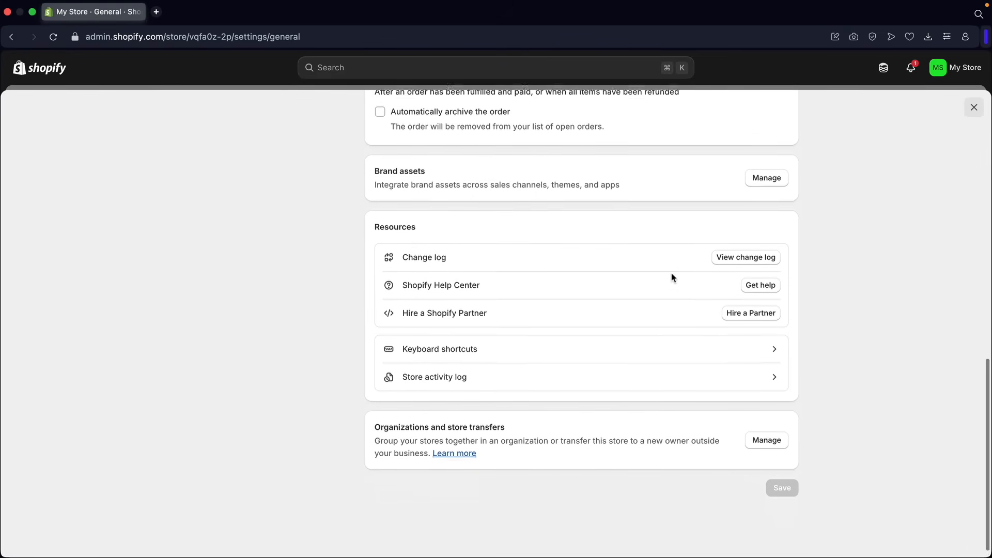
scroll(641, 295, up, 15)
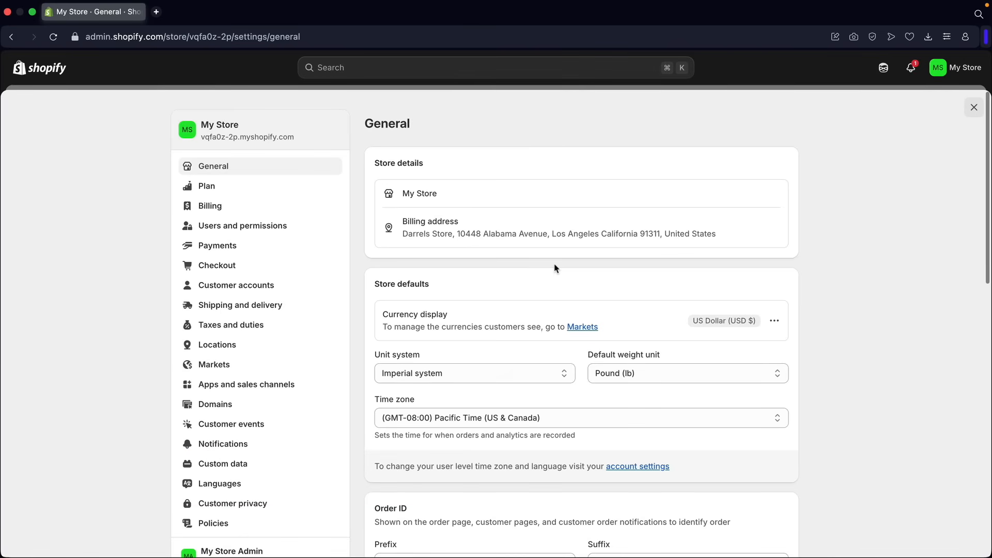
Step: Open the Markets settings and examine the market settings of the primary United States market
click(213, 367)
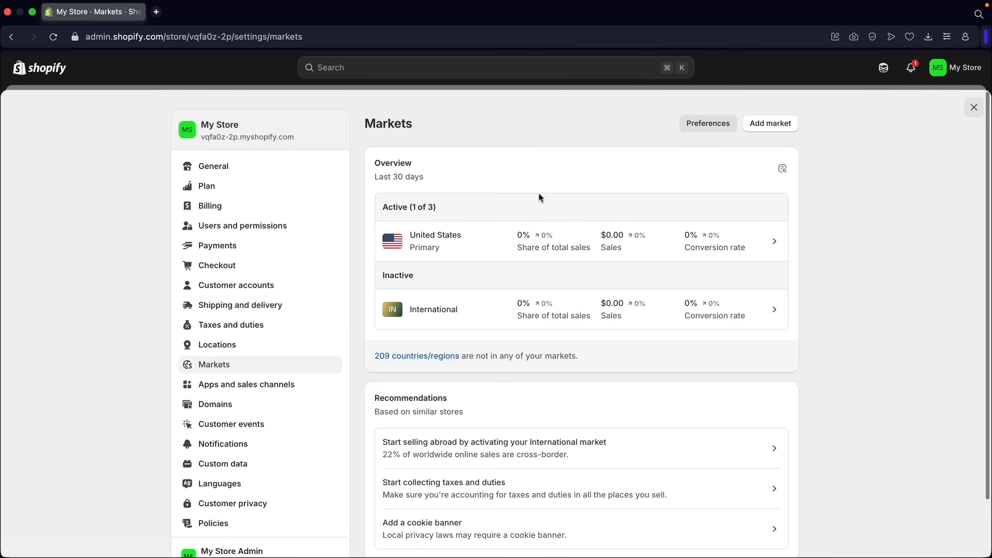
click(466, 239)
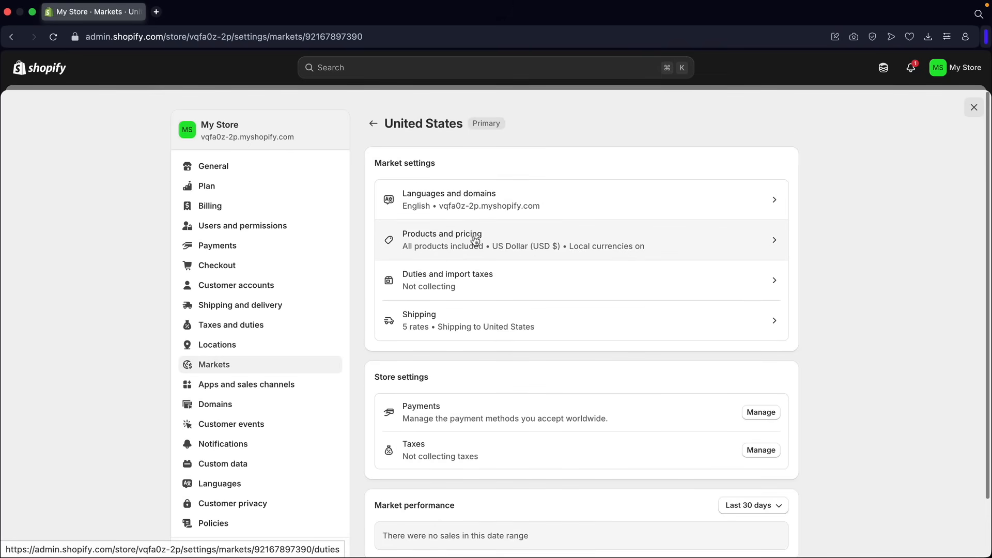
scroll(473, 287, down, 2)
scroll(473, 287, up, 2)
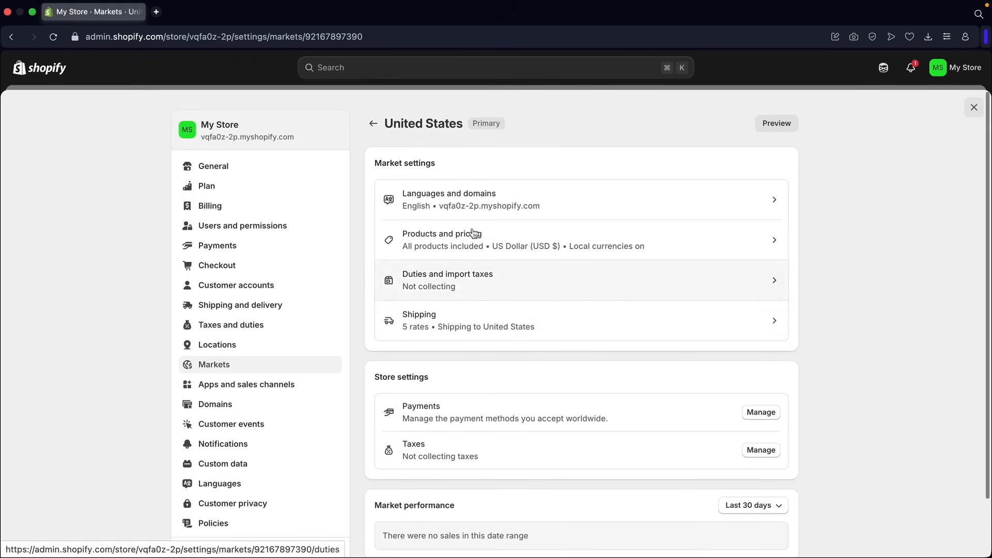
click(371, 123)
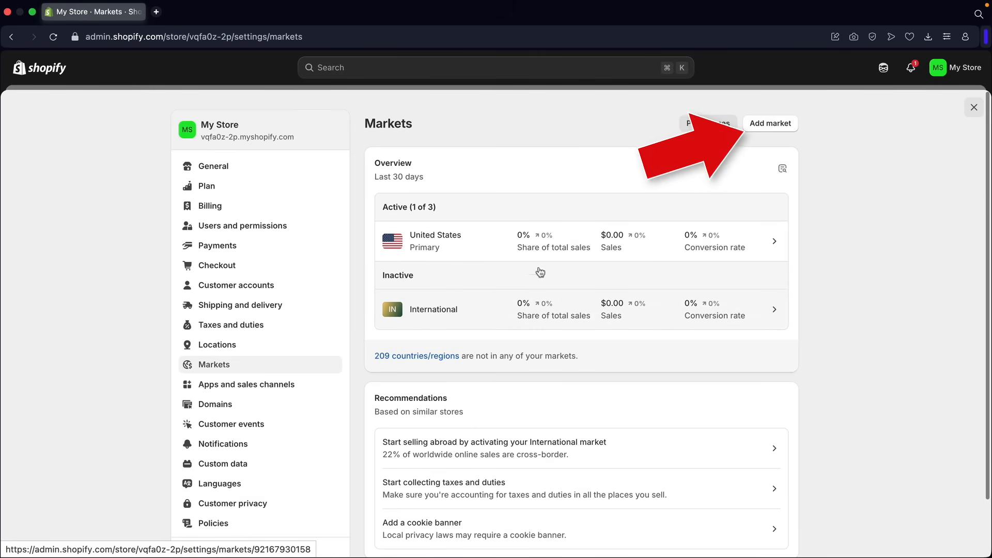
Step: Start a new market and include Canada as its country
click(782, 128)
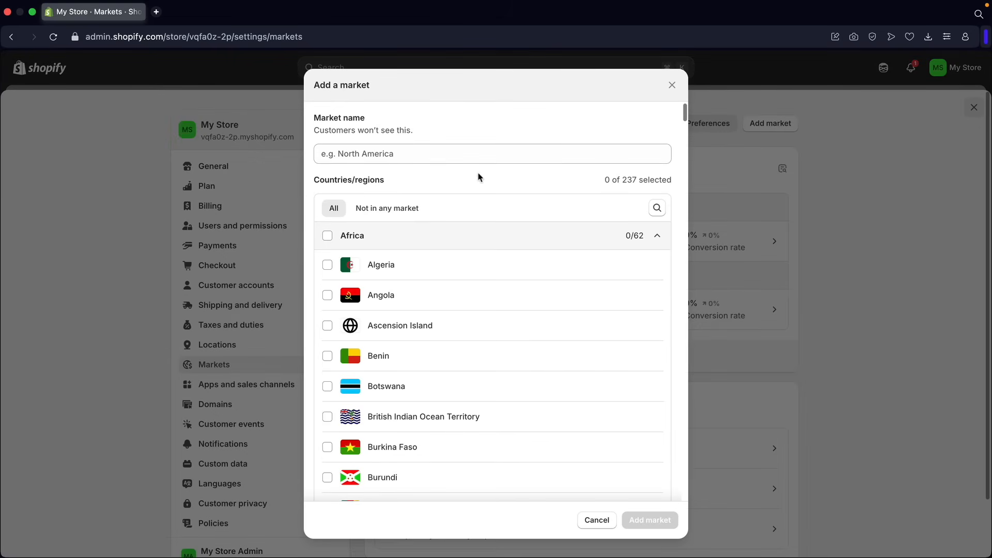
scroll(442, 268, down, 3)
scroll(442, 267, down, 12)
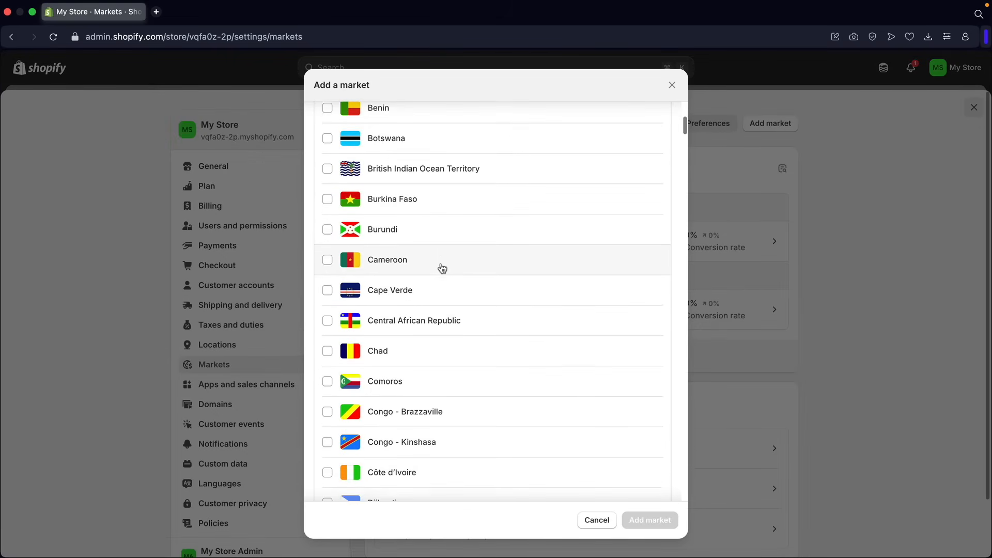
scroll(441, 268, up, 15)
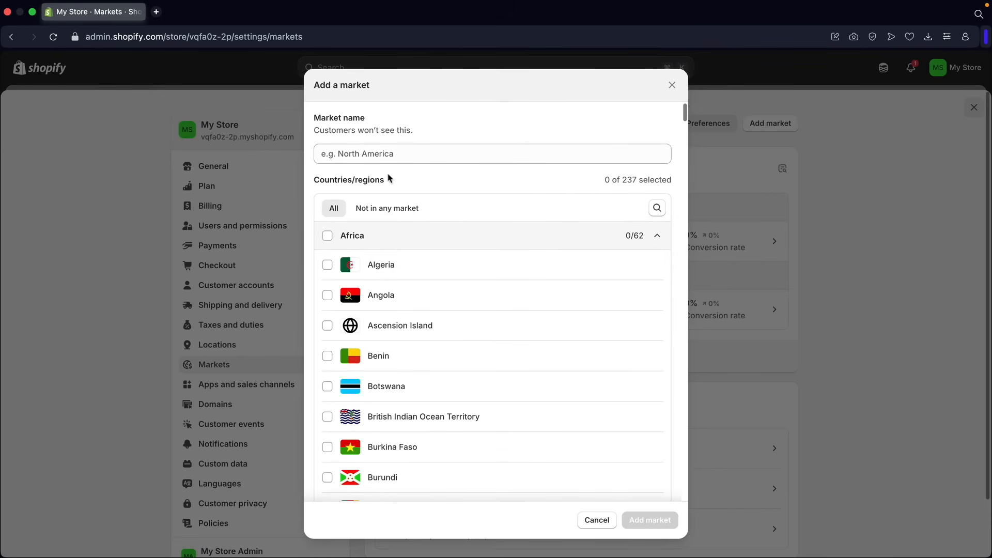
click(657, 207)
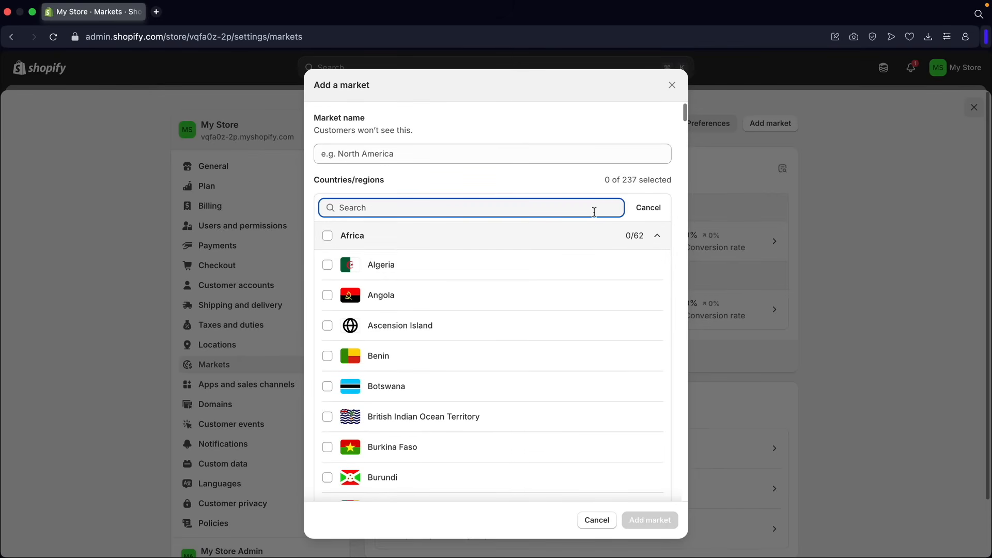
text(canada)
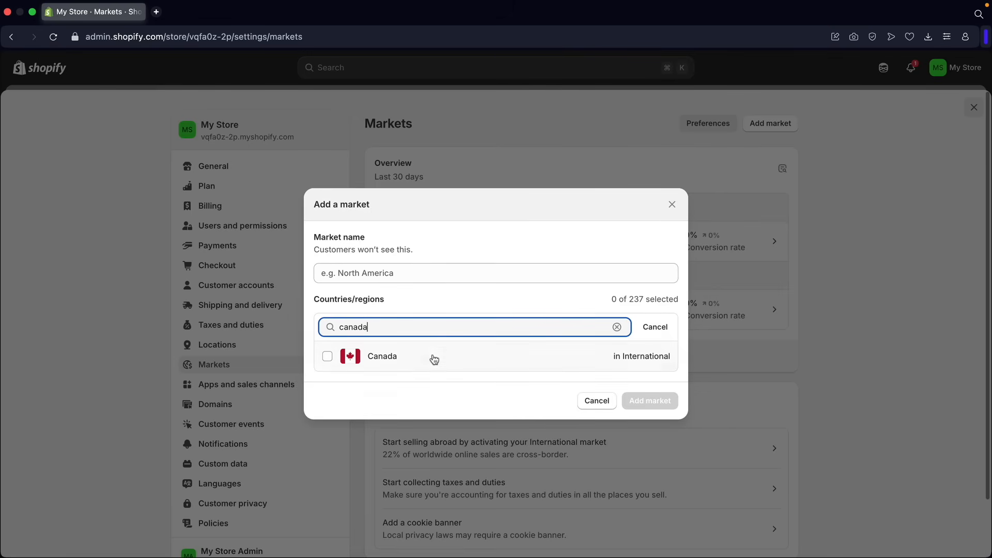
click(327, 356)
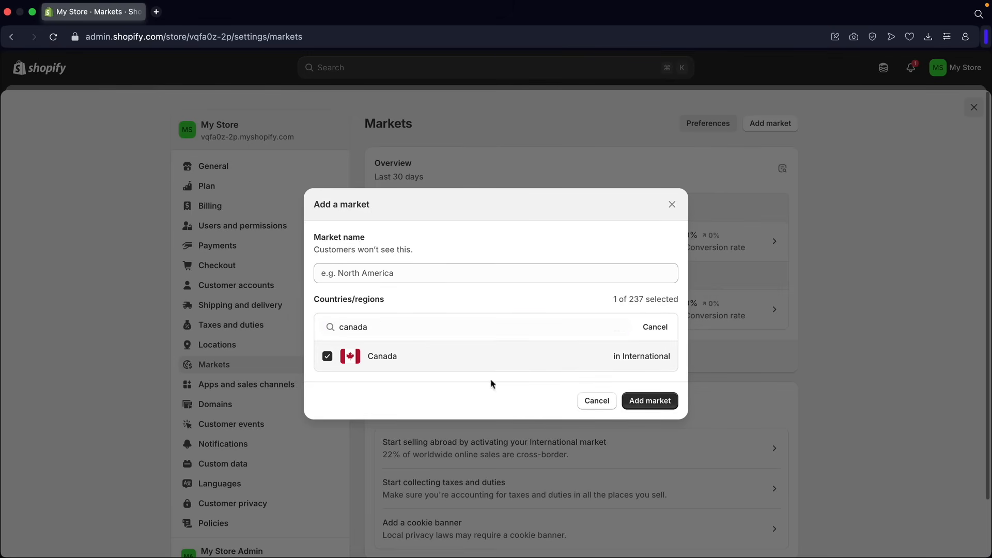
Step: Name the new market Canada, add it and return to the markets overview
click(654, 402)
click(498, 269)
text(Canada)
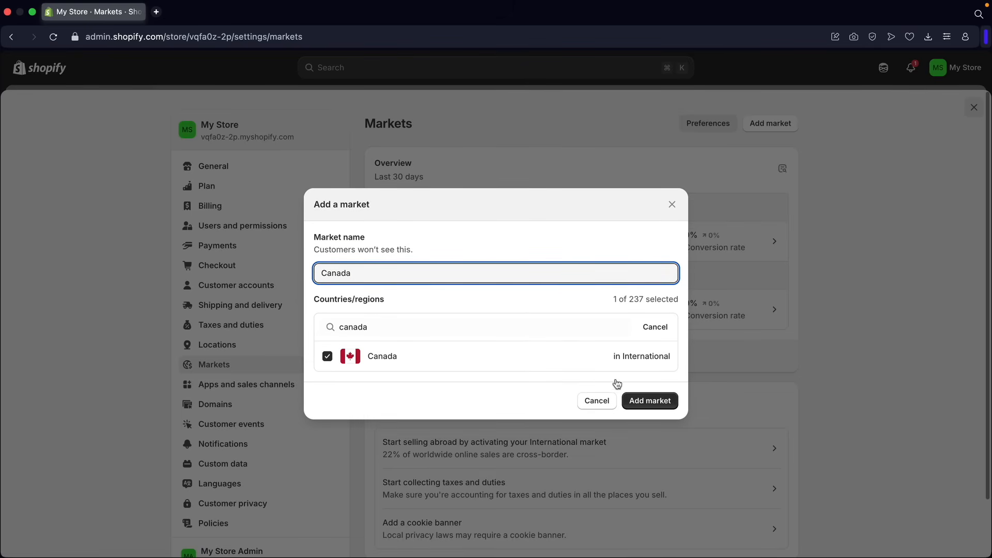
click(643, 401)
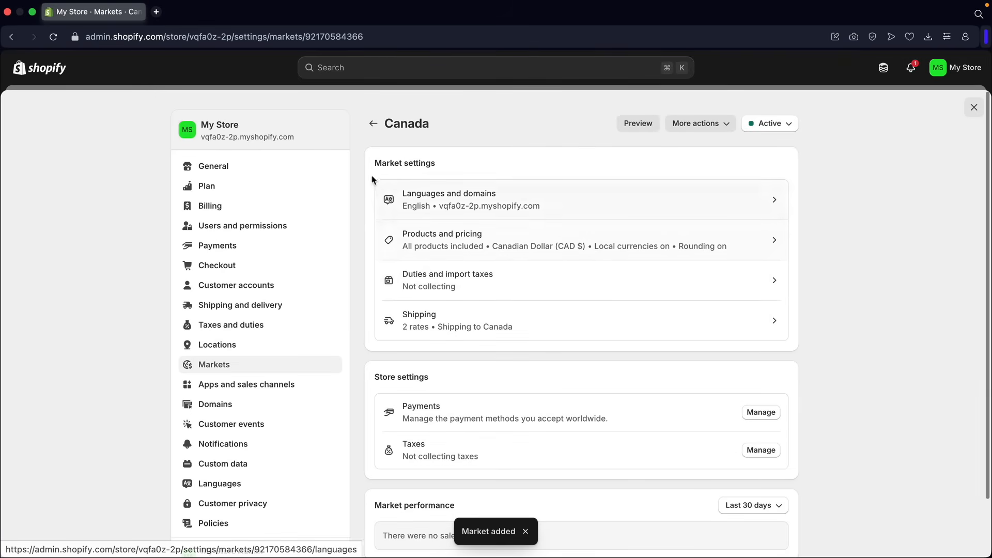
click(373, 124)
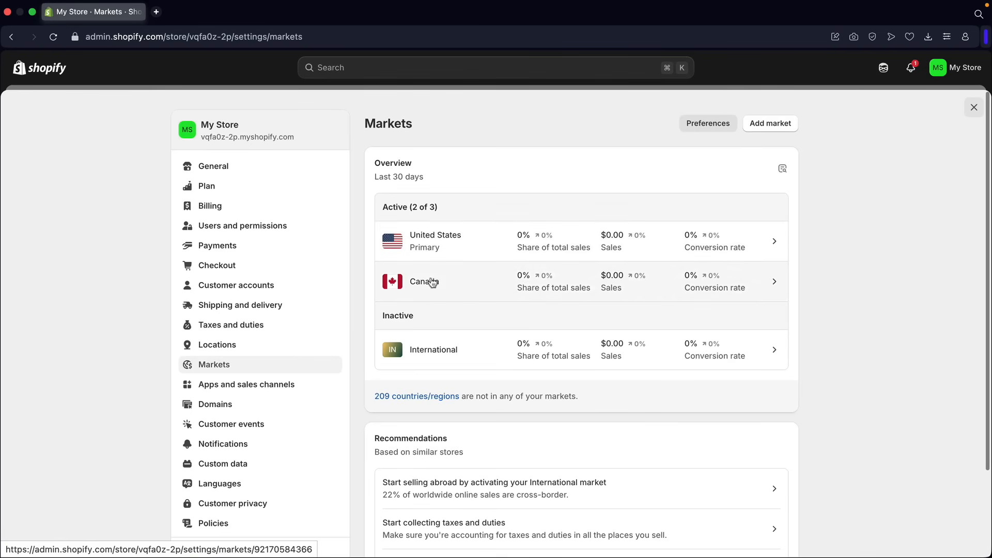
Step: Add another market for Mexico and return to the overview to check the active and inactive markets
click(763, 127)
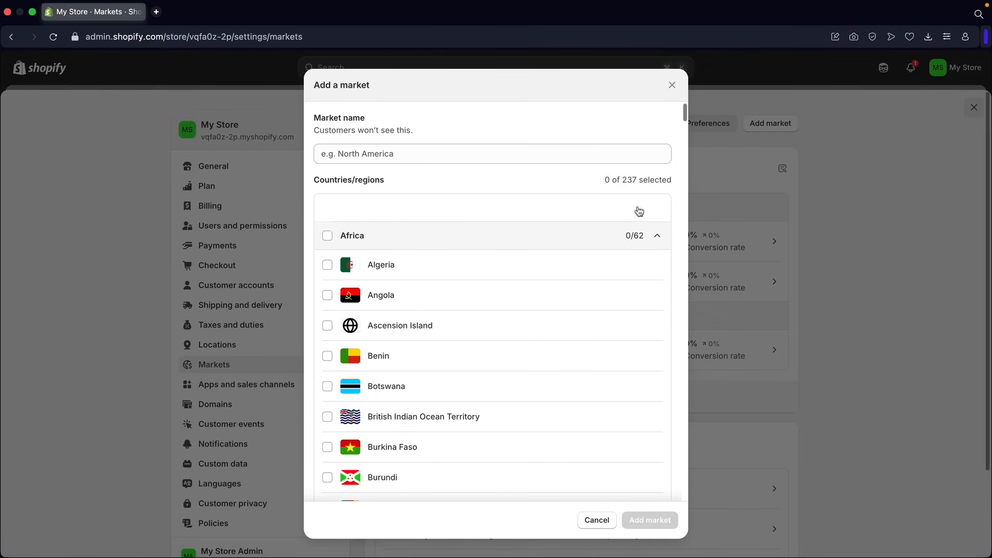
click(656, 208)
text(mexi)
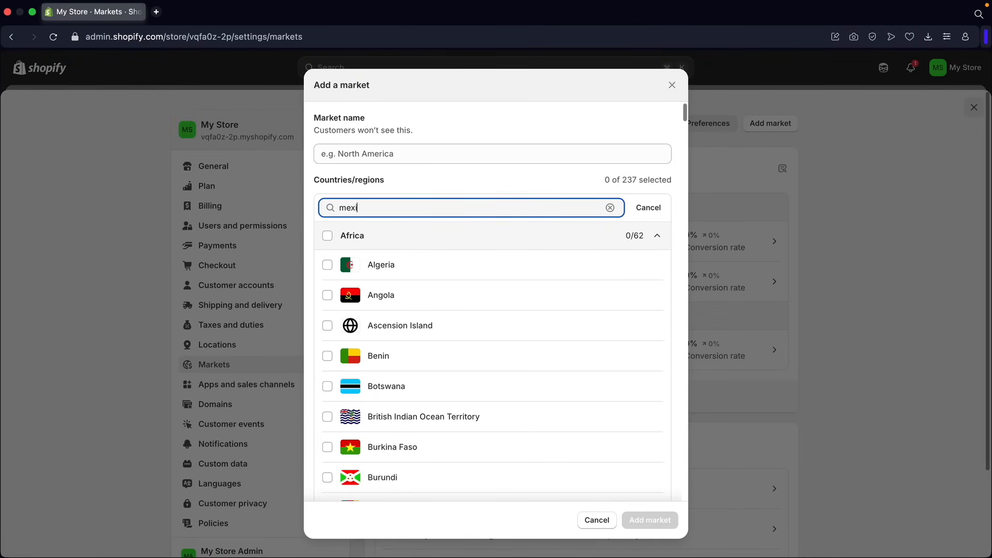
text(co)
click(399, 356)
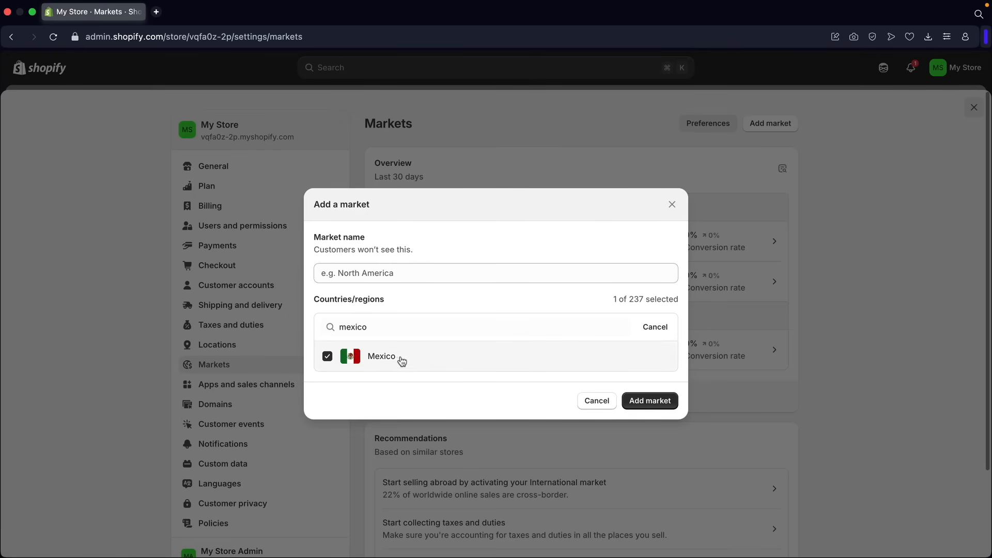
click(652, 400)
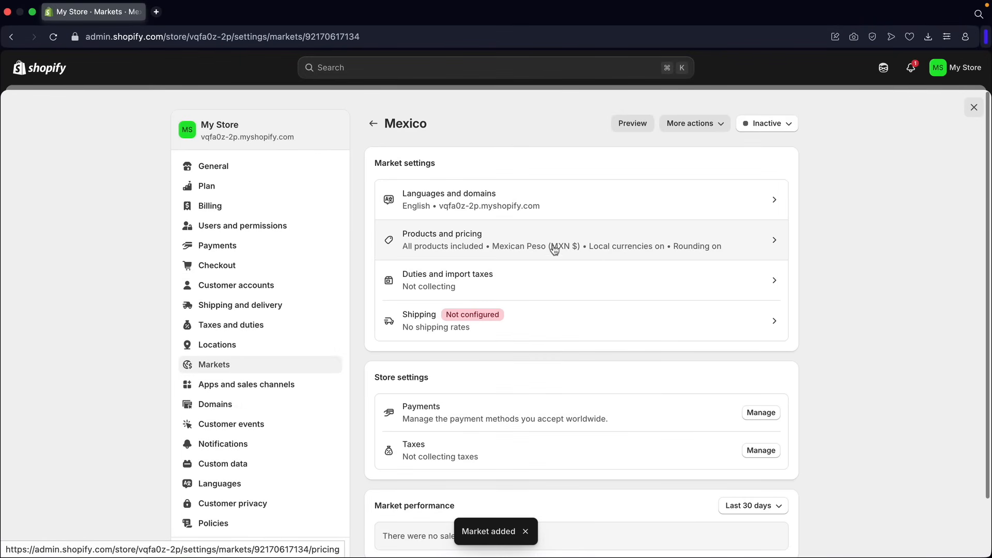
click(373, 123)
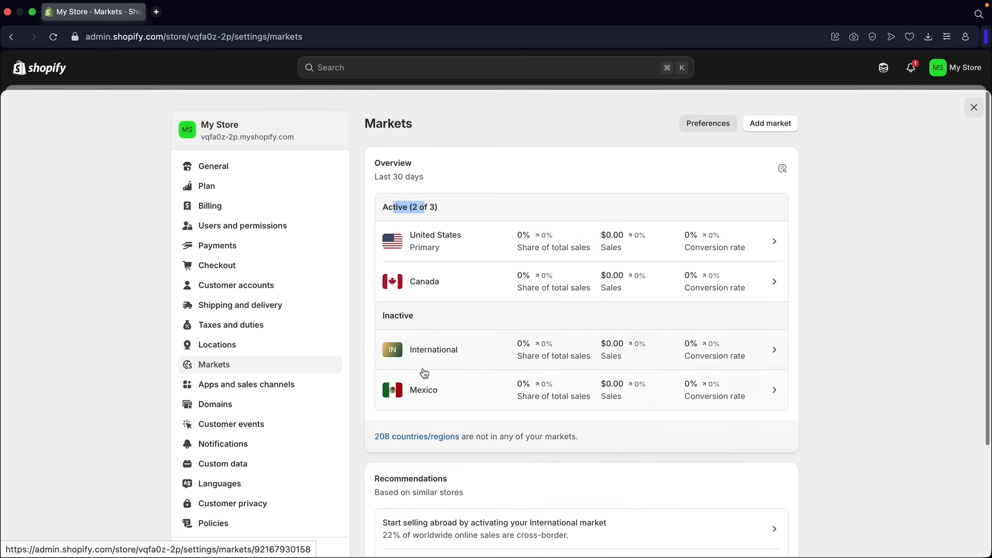
drag(418, 316, 381, 316)
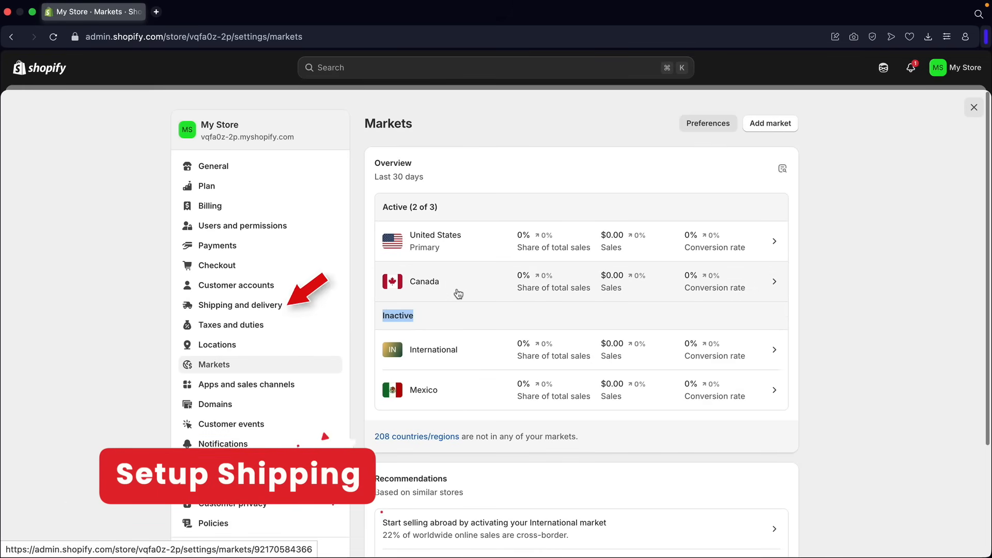
Step: Open the general profile in the Shipping and delivery settings and review the products it covers
click(232, 307)
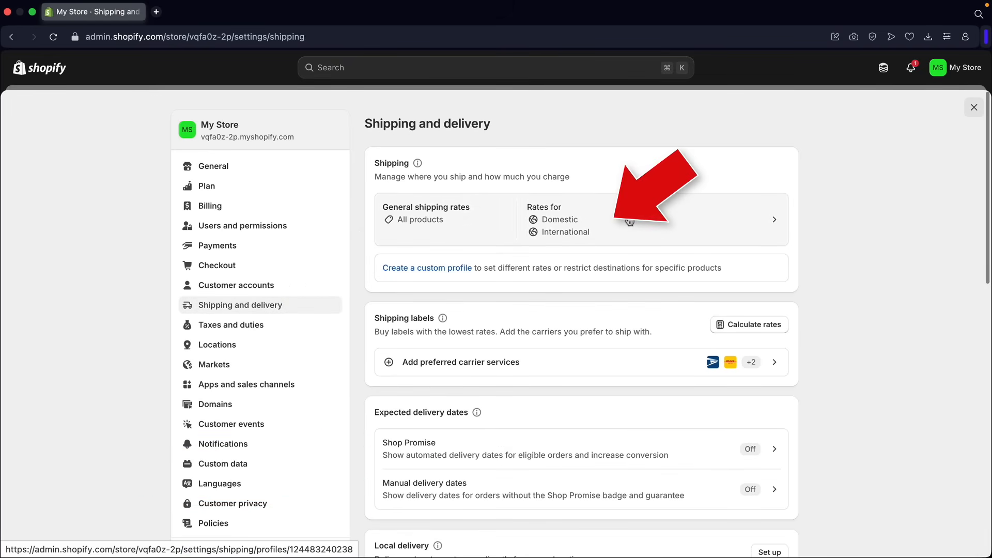
click(655, 222)
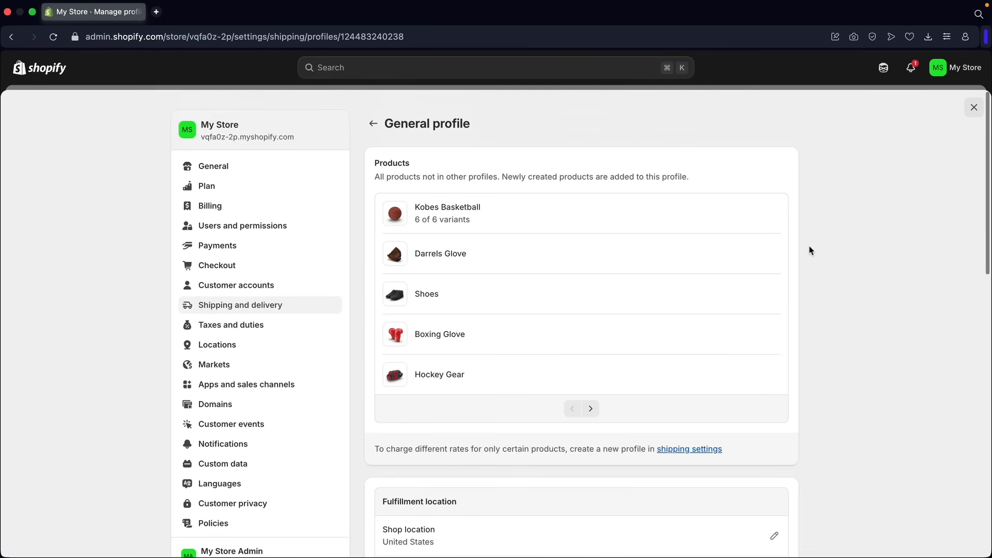
scroll(751, 282, down, 7)
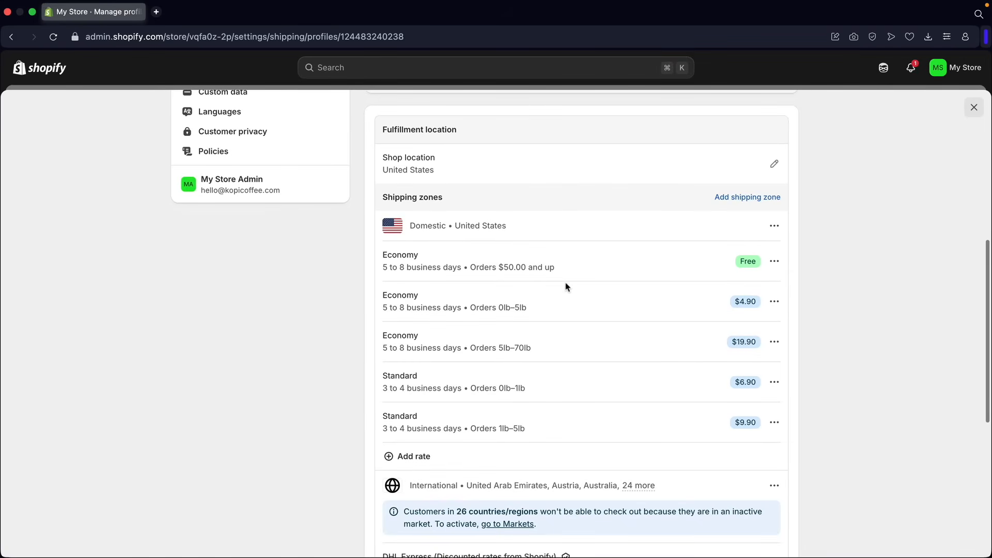
drag(416, 267, 555, 280)
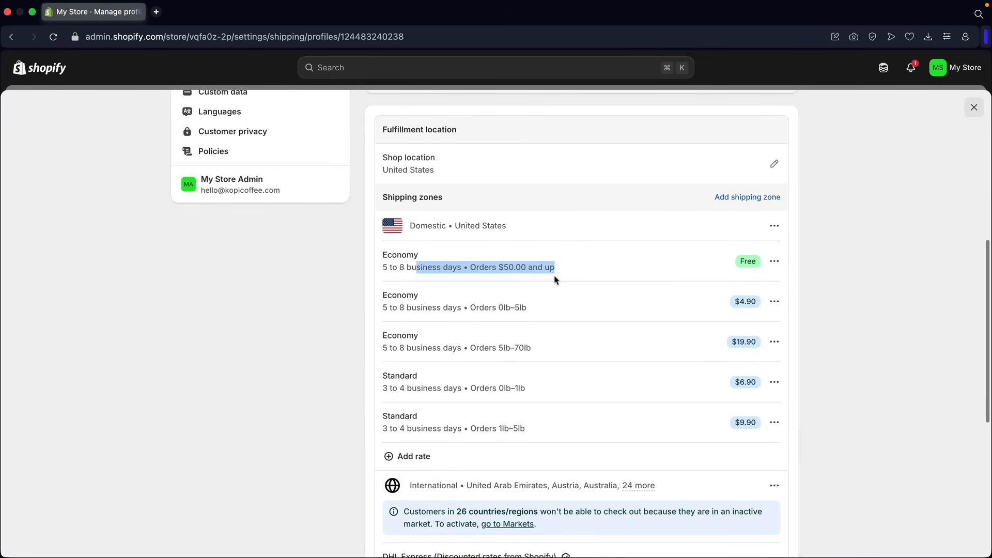
scroll(552, 279, up, 7)
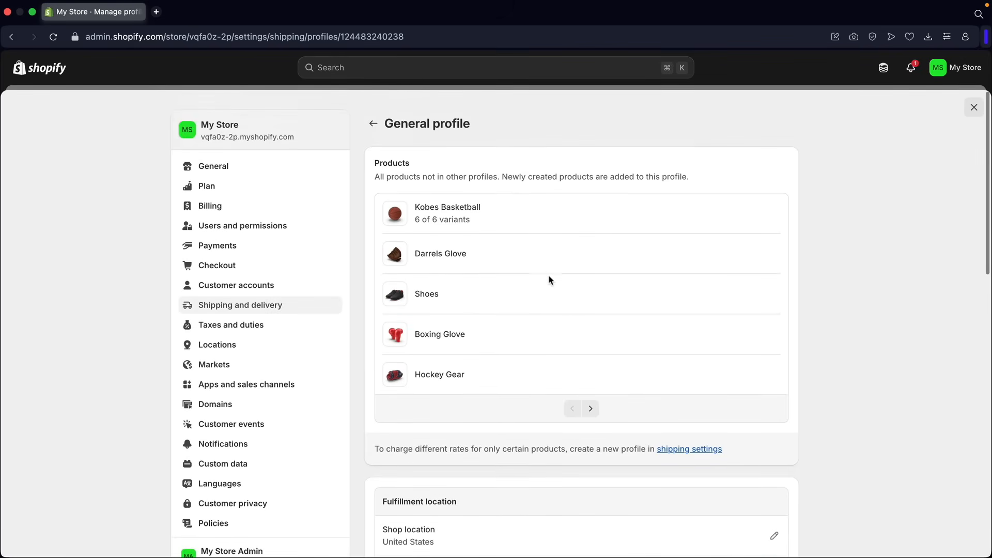
drag(423, 206, 456, 217)
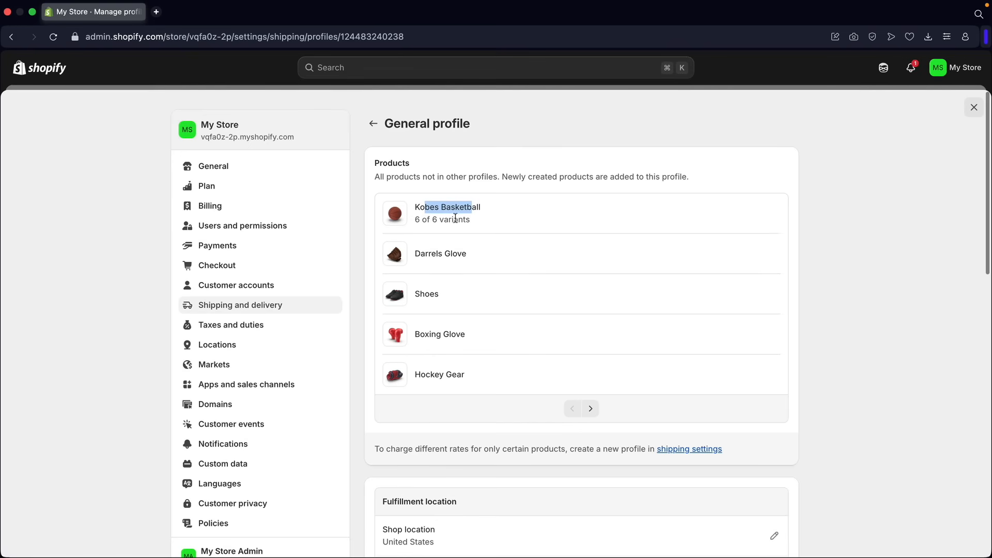
drag(427, 254, 470, 258)
drag(422, 290, 442, 300)
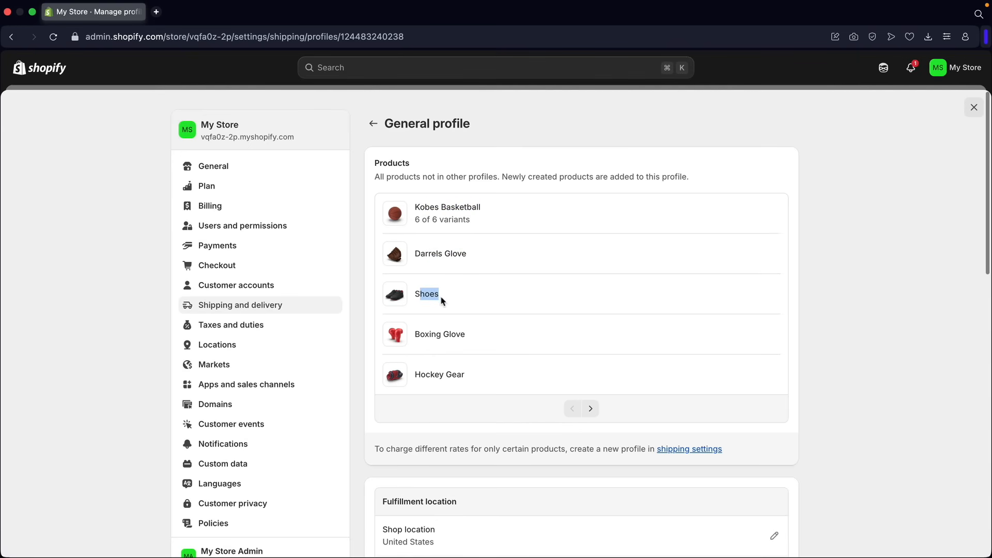
Step: Examine the delivery times and order conditions of the Economy and Standard rates in the domestic shipping zone
scroll(427, 329, down, 8)
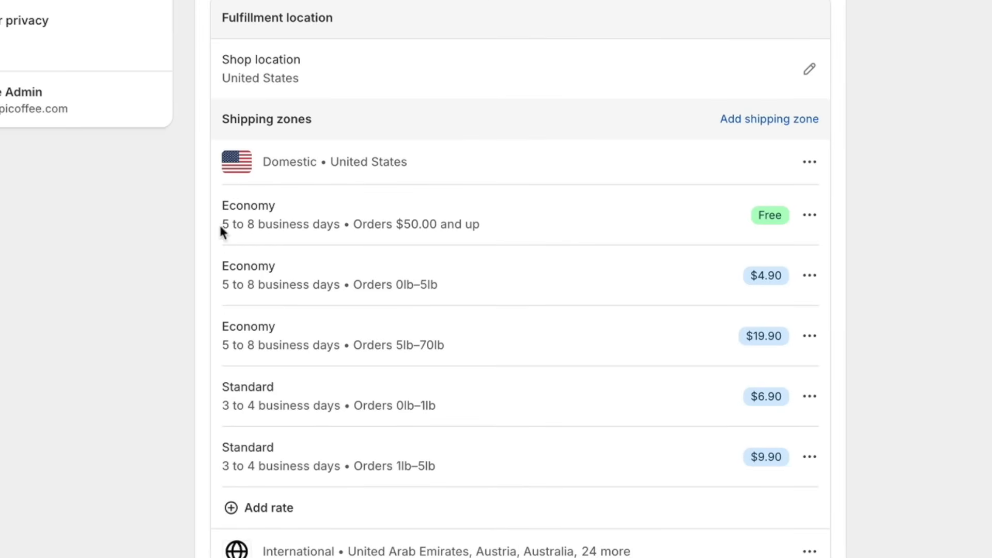
drag(221, 226, 447, 235)
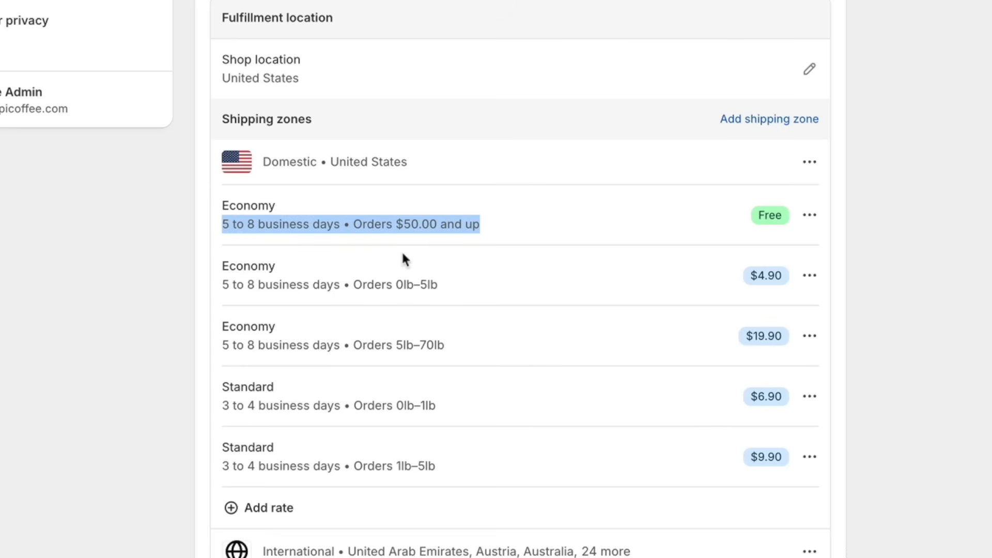
drag(395, 284, 426, 286)
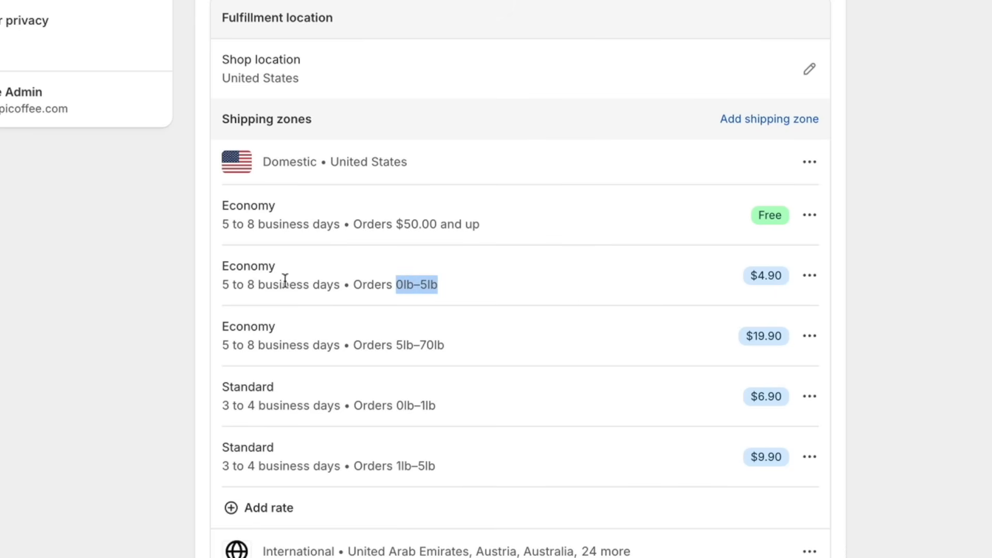
drag(224, 284, 265, 287)
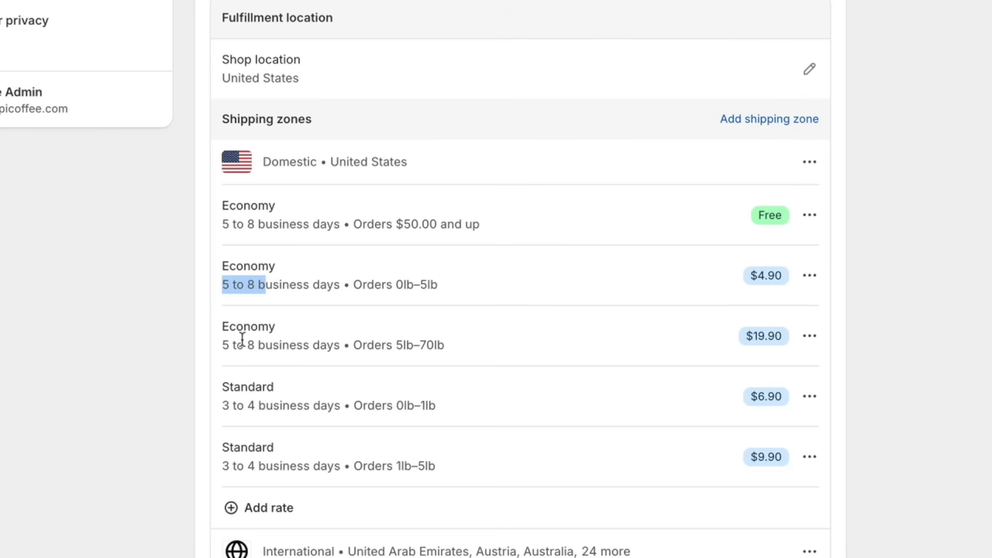
drag(223, 342, 272, 345)
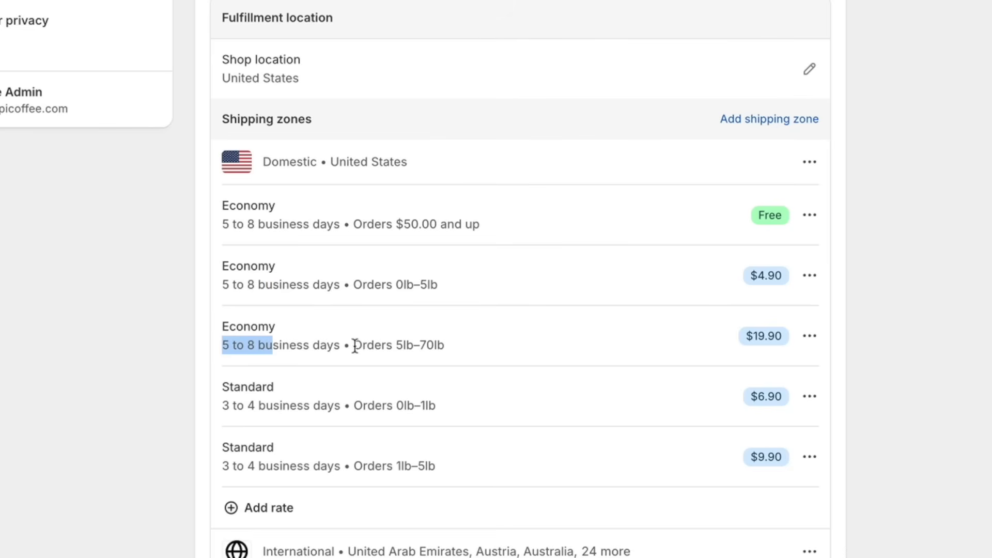
drag(362, 345, 448, 351)
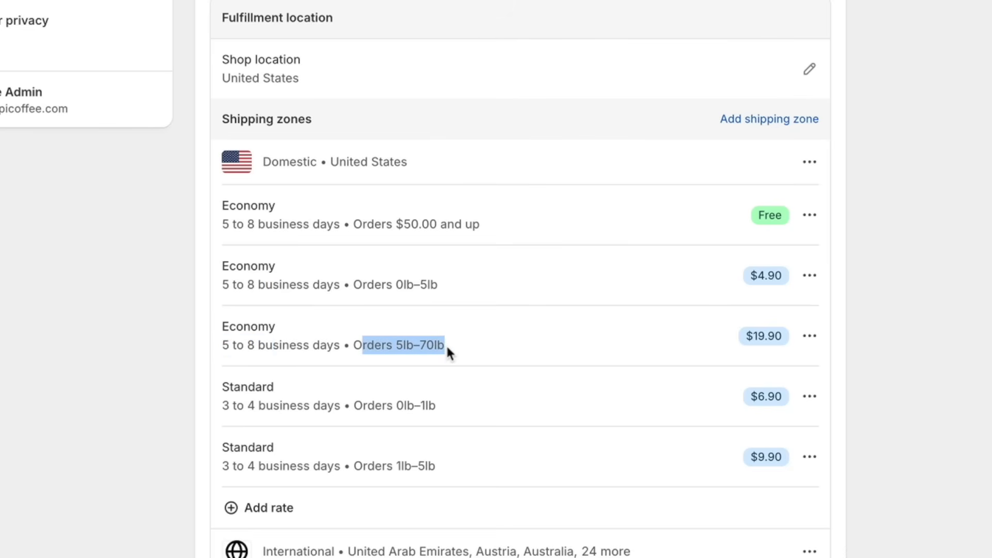
drag(222, 343, 265, 349)
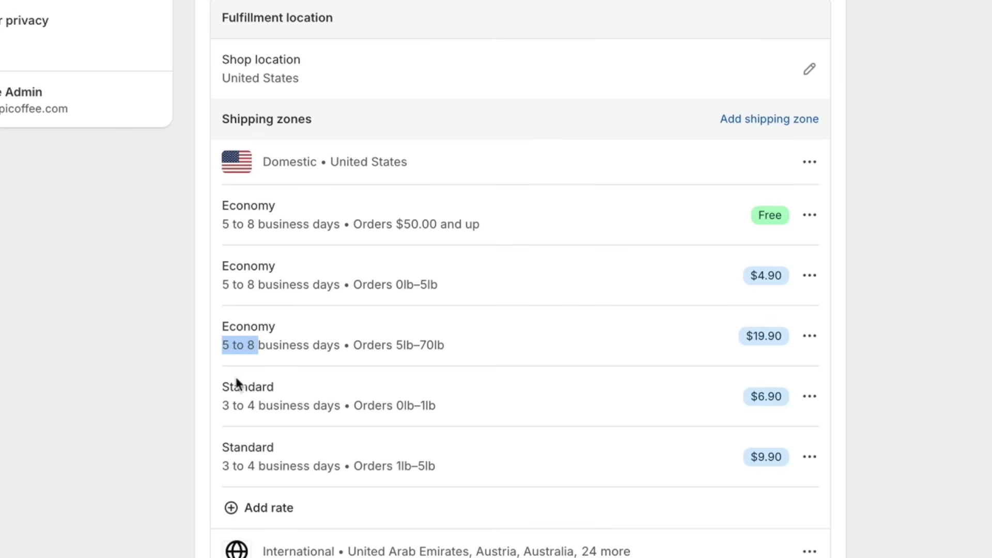
drag(223, 406, 270, 405)
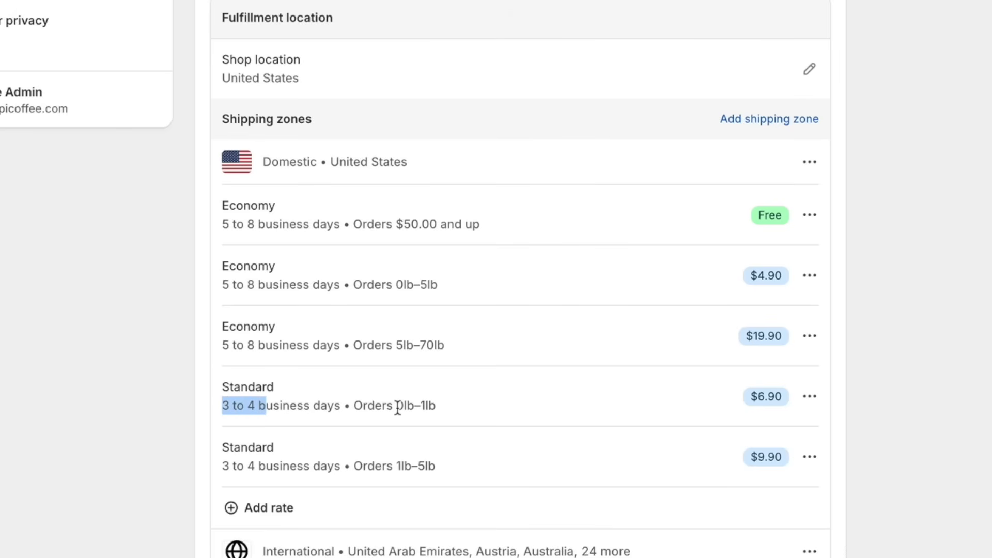
drag(396, 405, 439, 408)
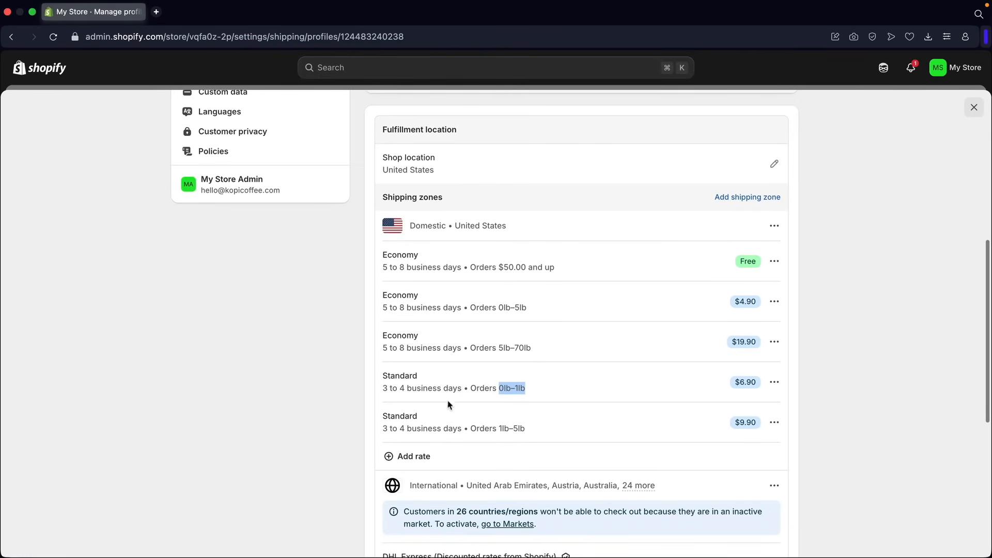
Step: Edit the free Economy rate in the domestic zone and set its minimum order price to $100.00
click(392, 261)
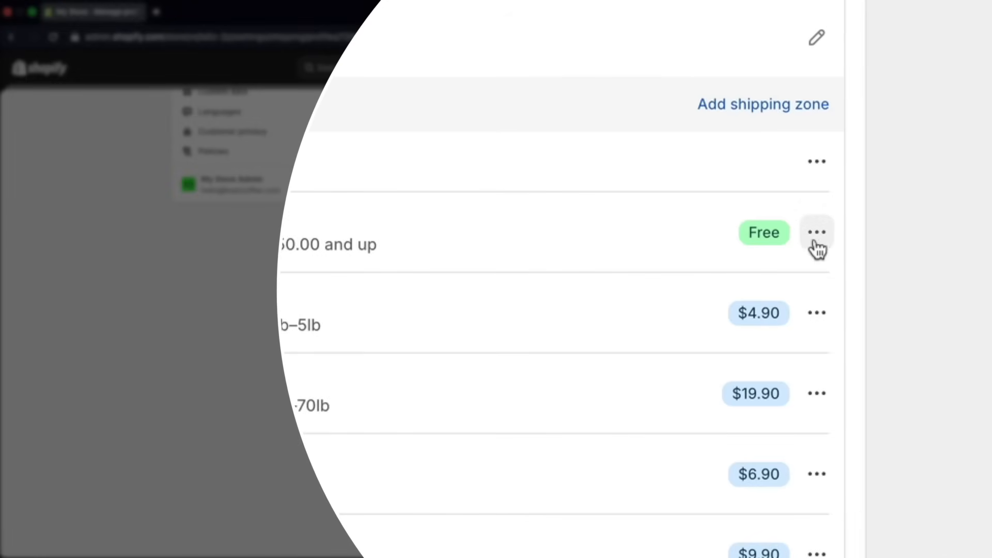
click(819, 235)
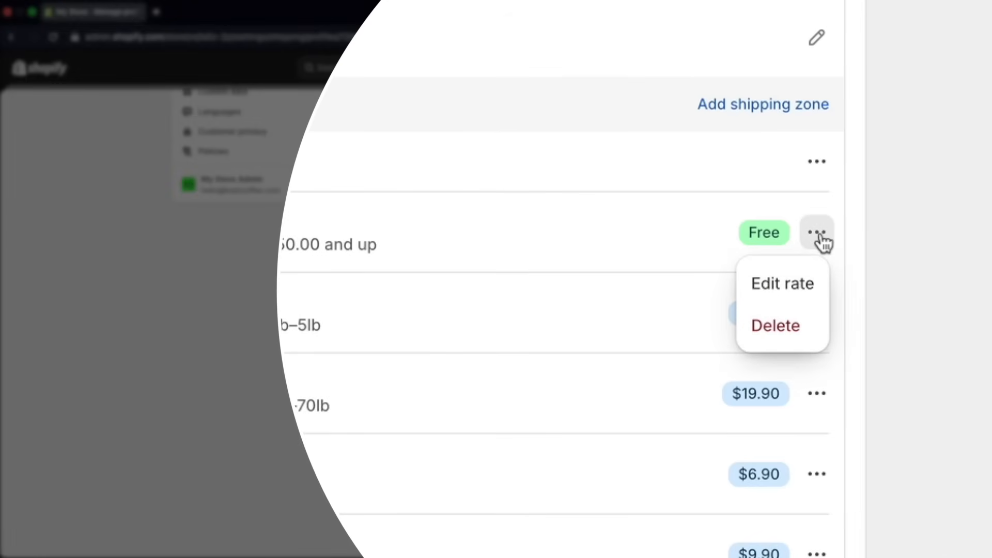
click(784, 286)
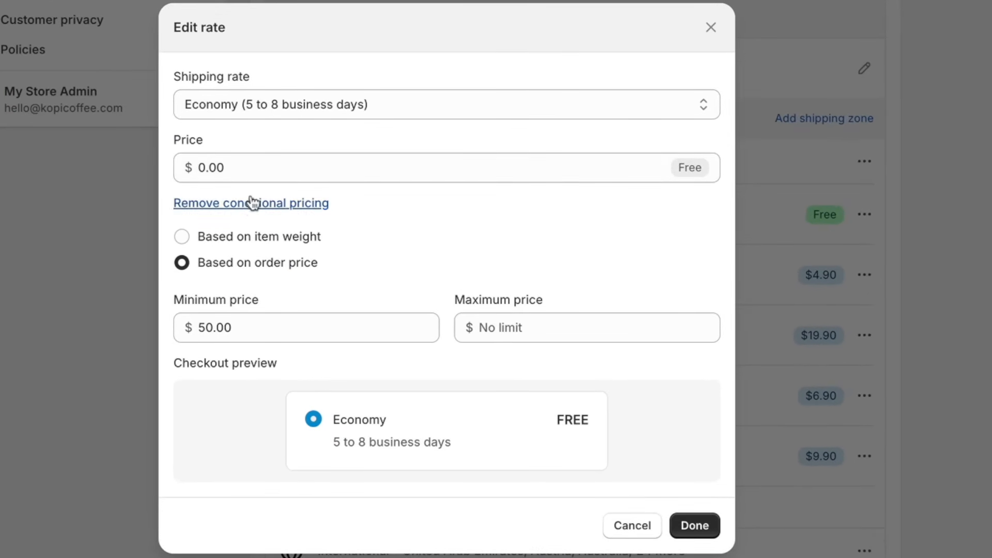
click(202, 327)
text(1)
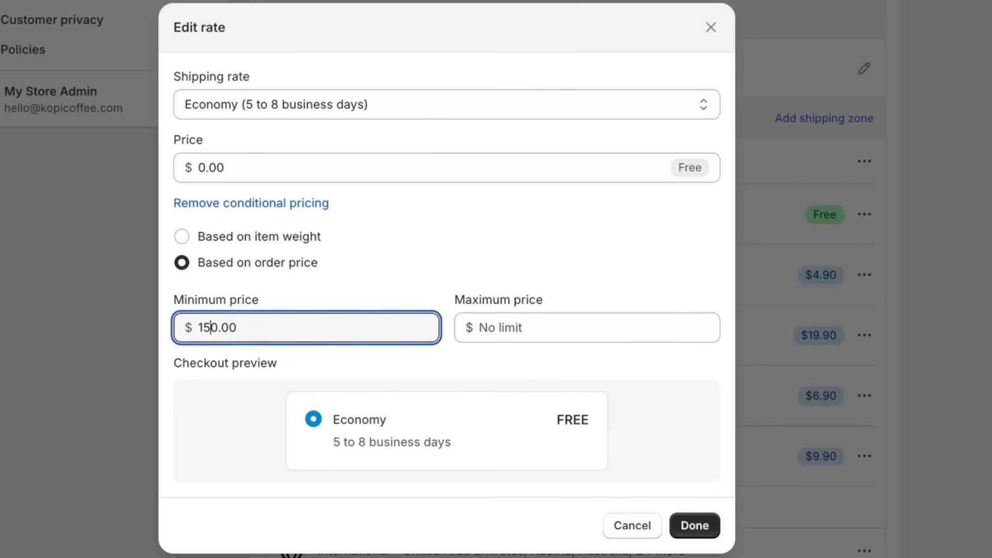
key(BackSpace)
text(0)
click(533, 325)
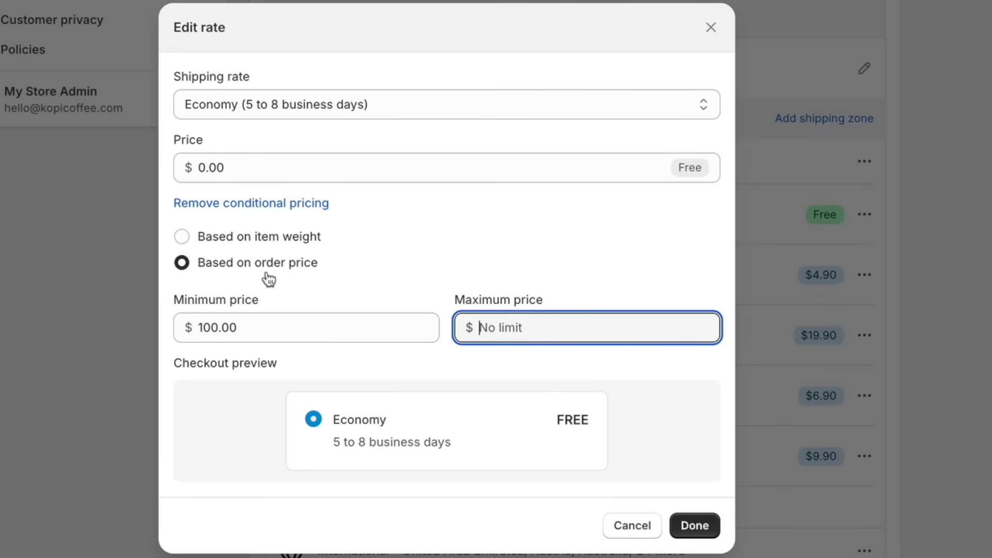
Step: Try basing the free rate on item weight with a minimum weight of 10 lb
click(267, 241)
click(175, 324)
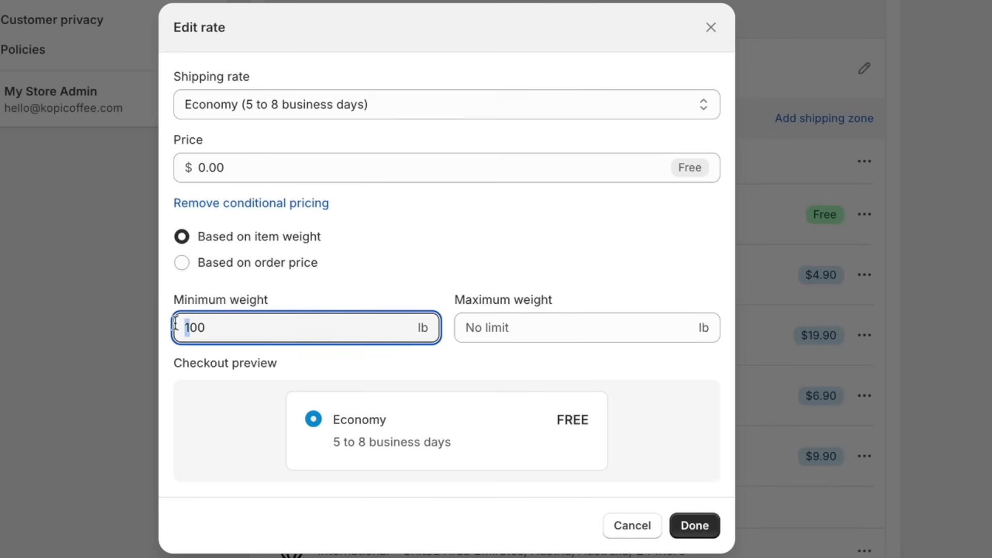
drag(175, 323, 217, 329)
text(10)
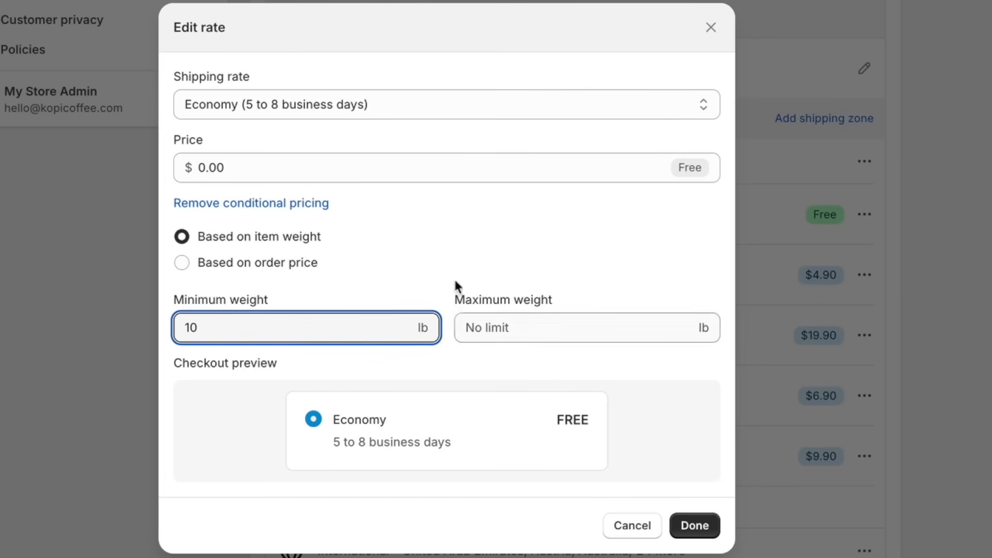
Step: Base the free rate on order price with a minimum price of $100.00
click(183, 263)
double_click(247, 329)
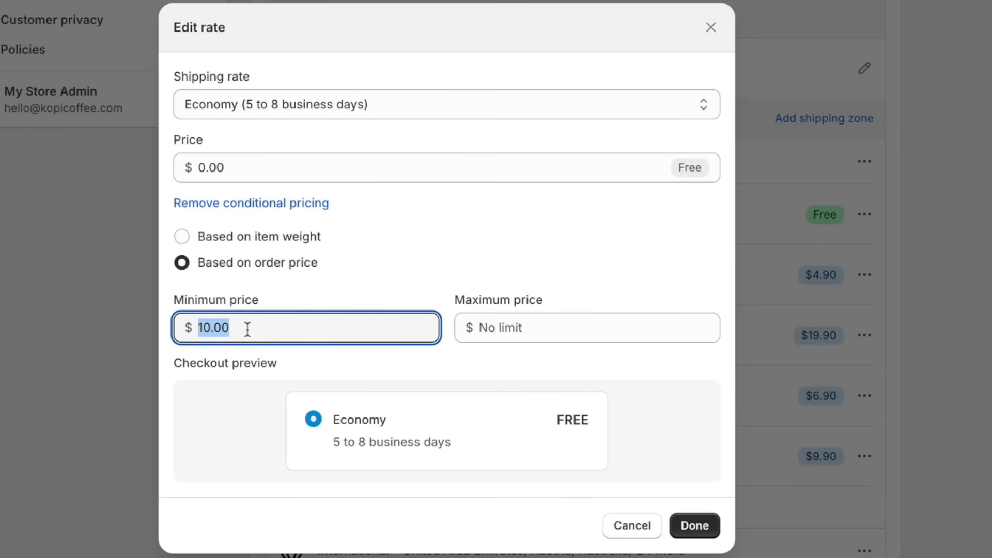
text(100)
click(401, 285)
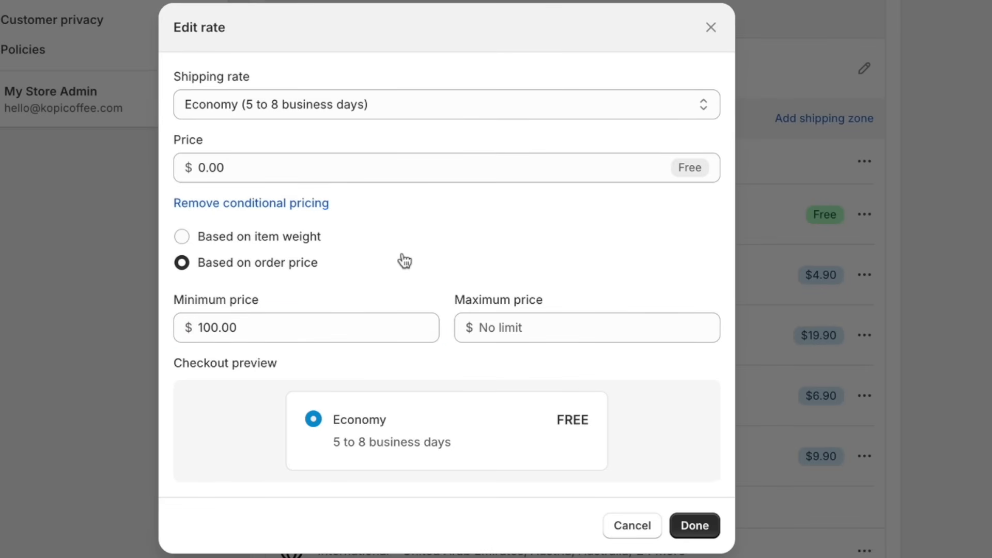
Step: Try the Express, Standard, Economy and Custom options as the free rate's shipping rate
click(241, 102)
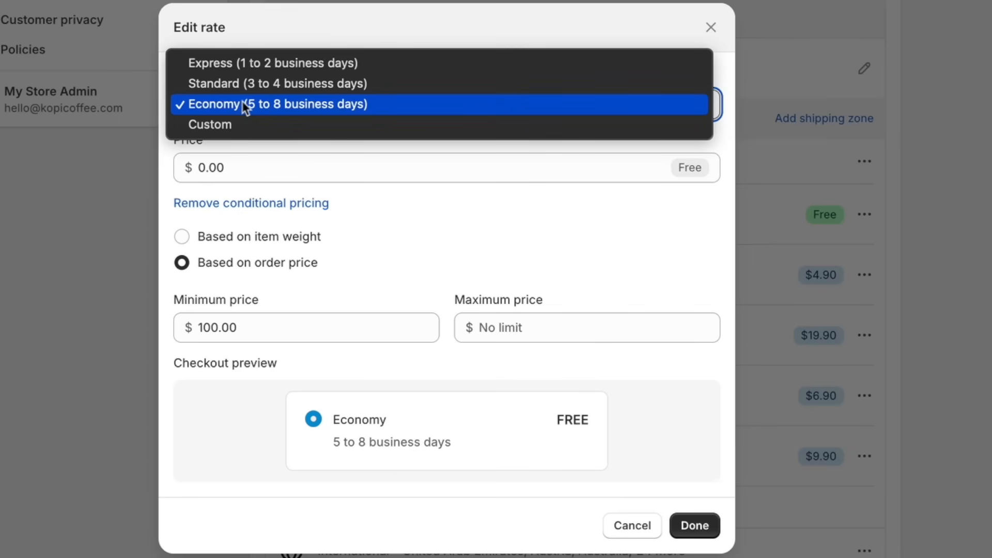
click(248, 63)
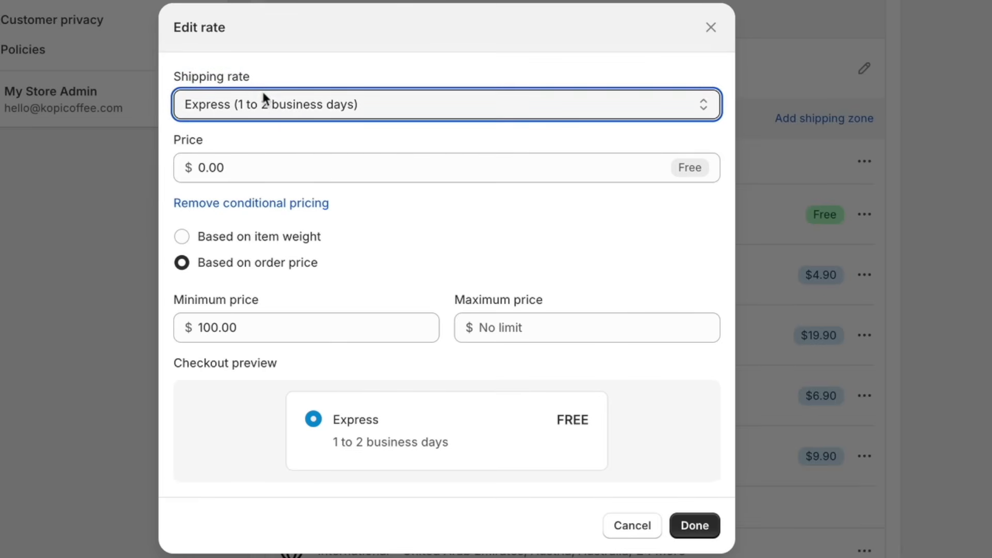
click(262, 96)
click(259, 124)
click(261, 119)
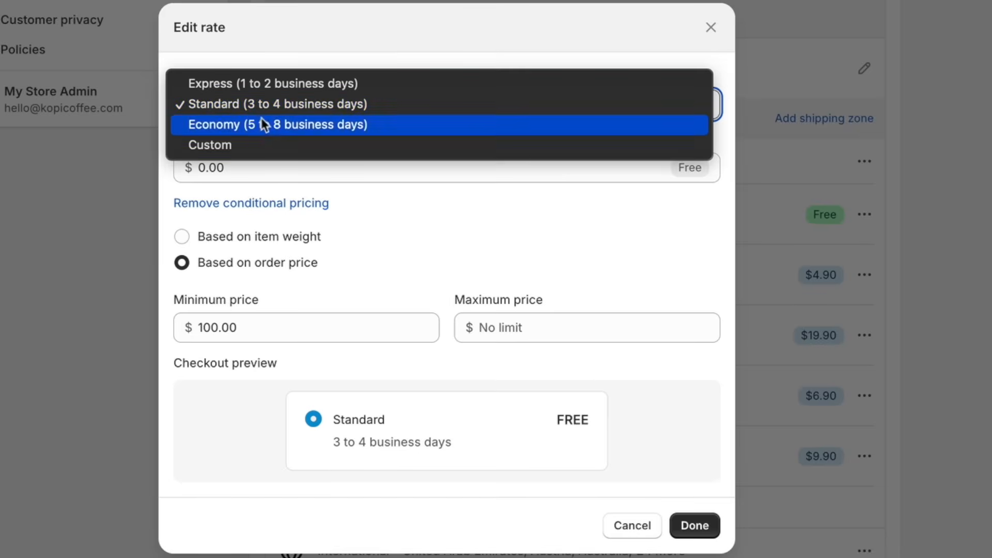
click(261, 124)
click(269, 108)
click(267, 124)
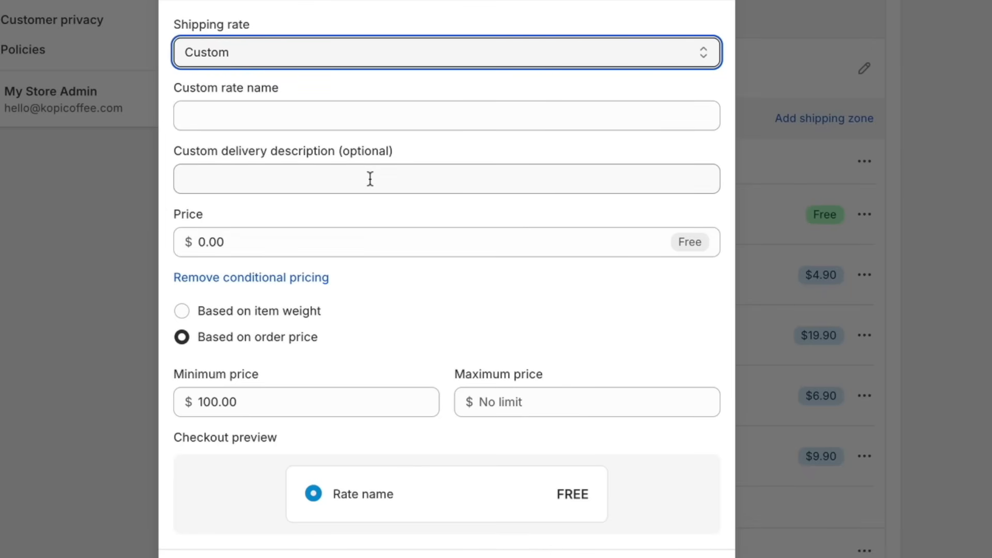
Step: Set the free rate to Standard (3 to 4 business days) and confirm the edited rate
click(395, 51)
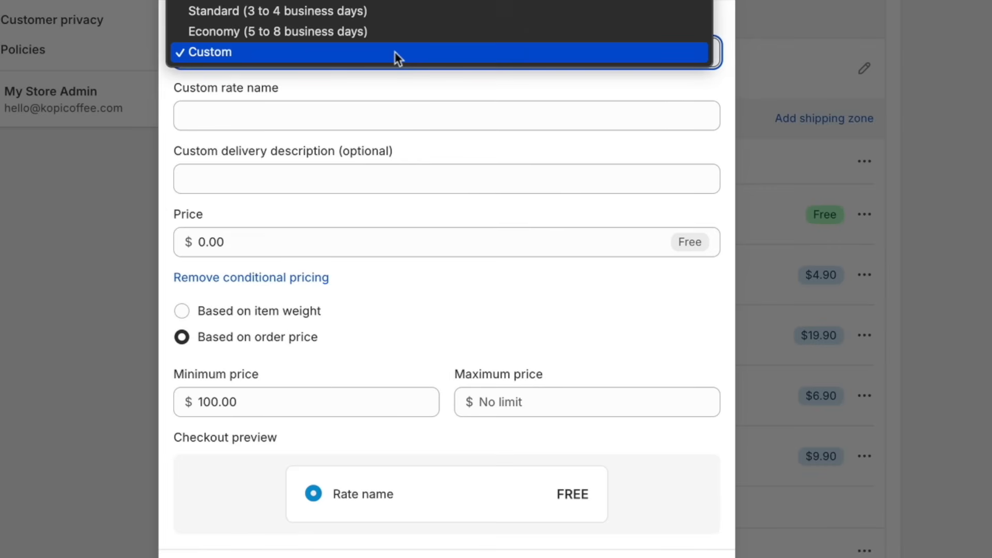
click(392, 11)
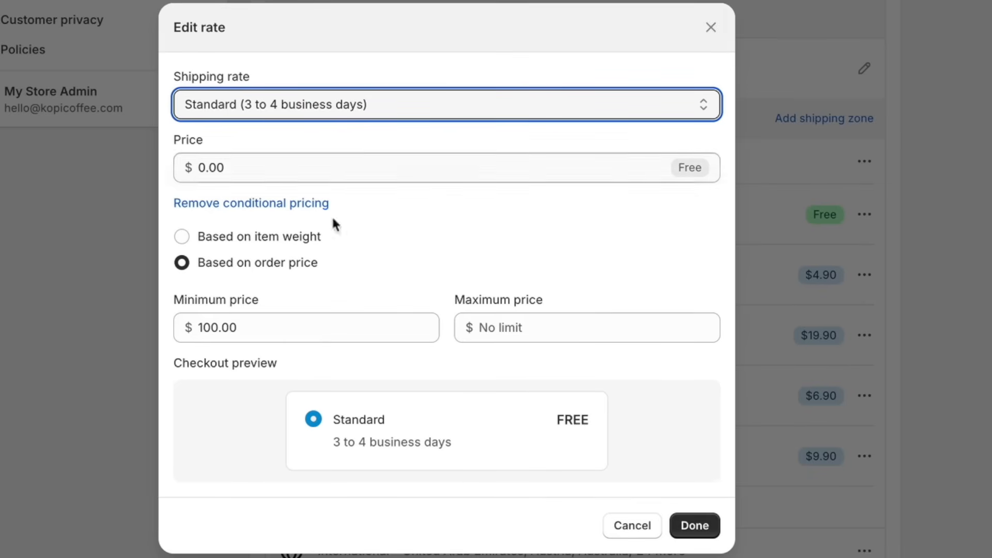
click(704, 531)
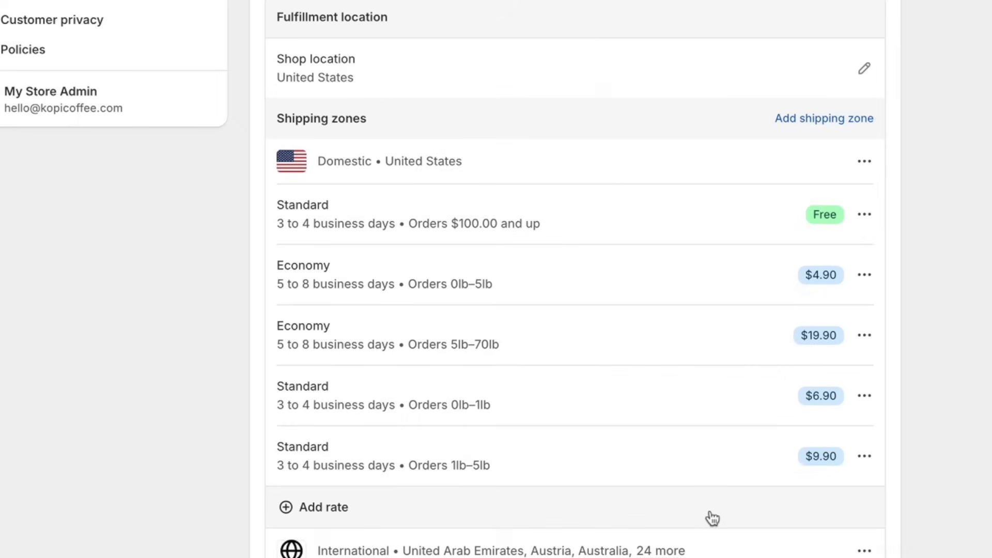
Step: Edit the domestic Economy rate for 0lb–5lb orders, making it Standard (3 to 4 business days) with a price of $5
drag(544, 225, 281, 227)
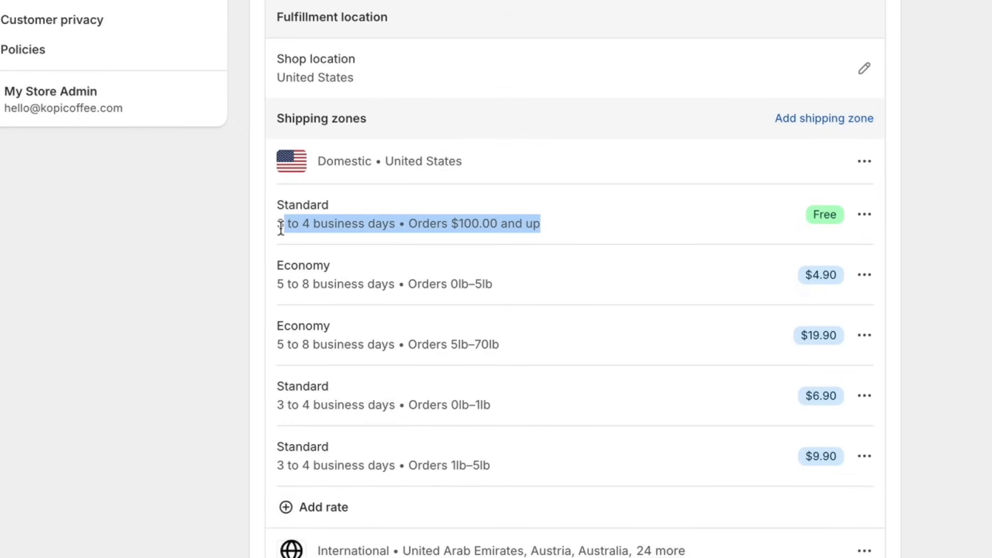
drag(275, 283, 492, 287)
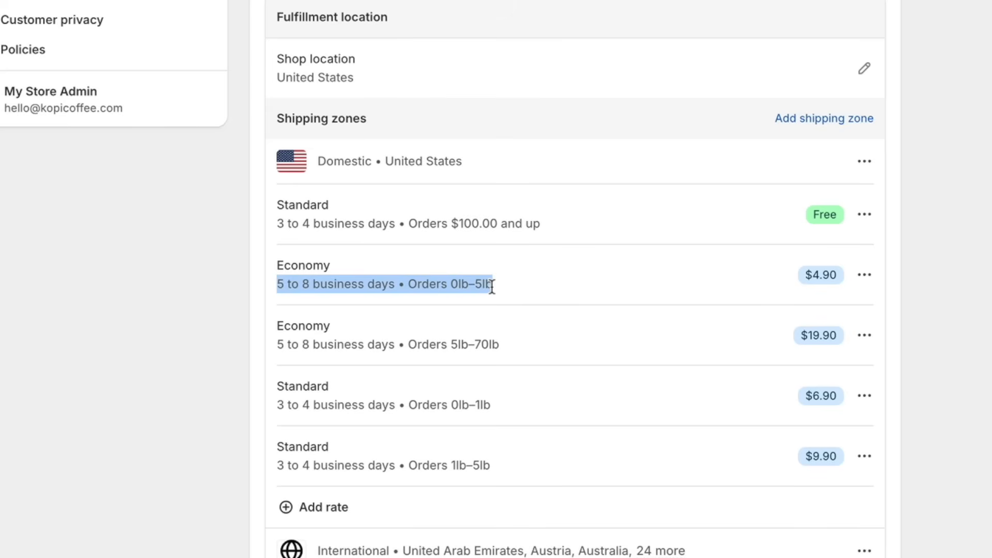
click(864, 274)
click(850, 314)
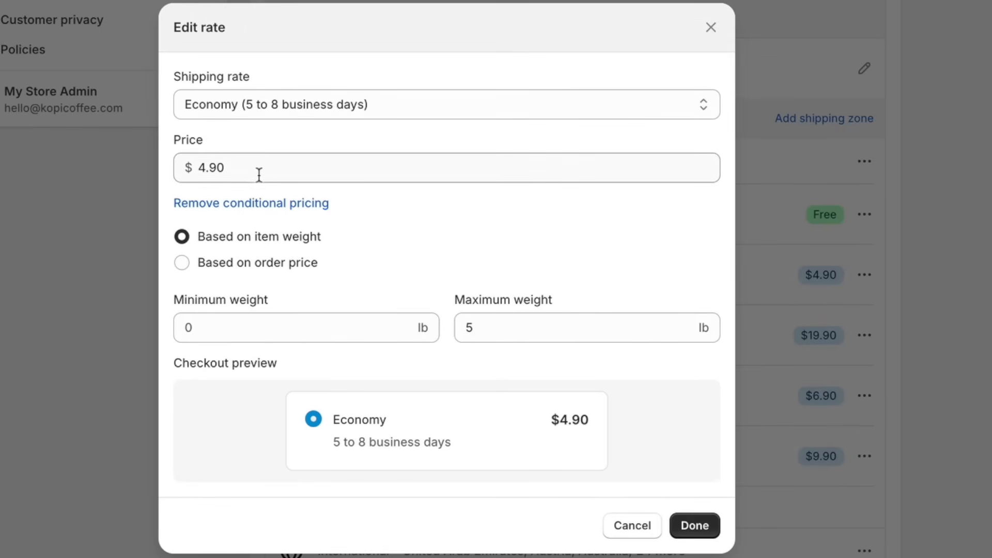
click(247, 108)
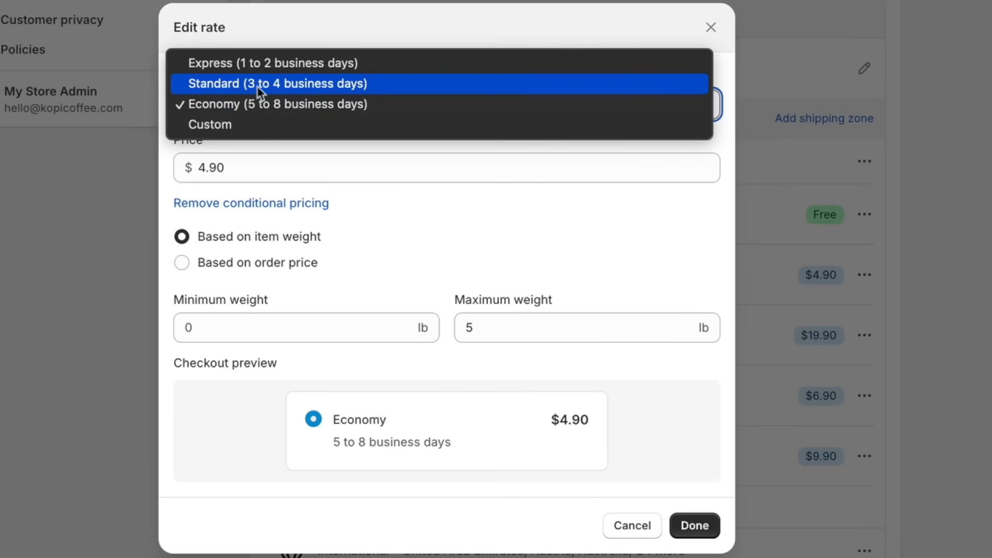
click(261, 105)
click(259, 165)
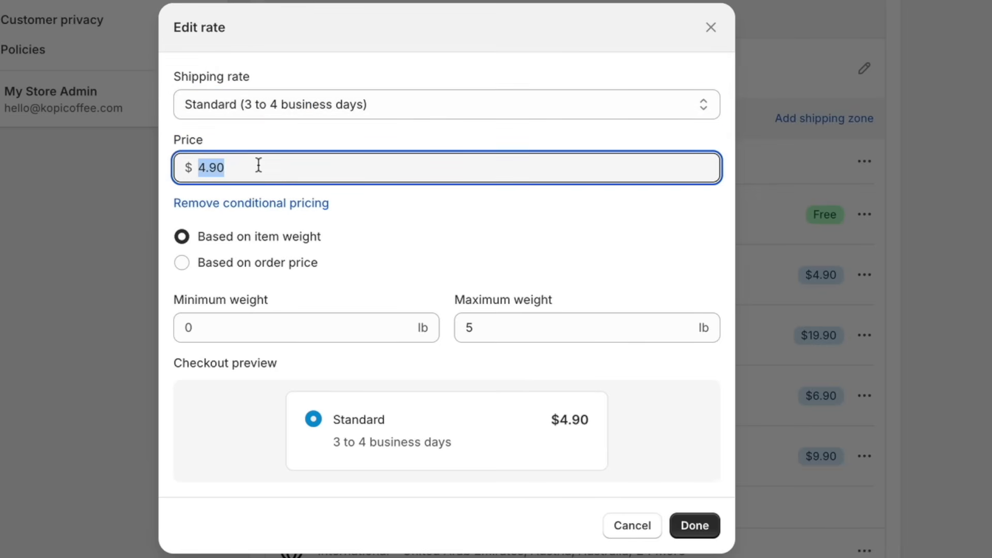
text(10)
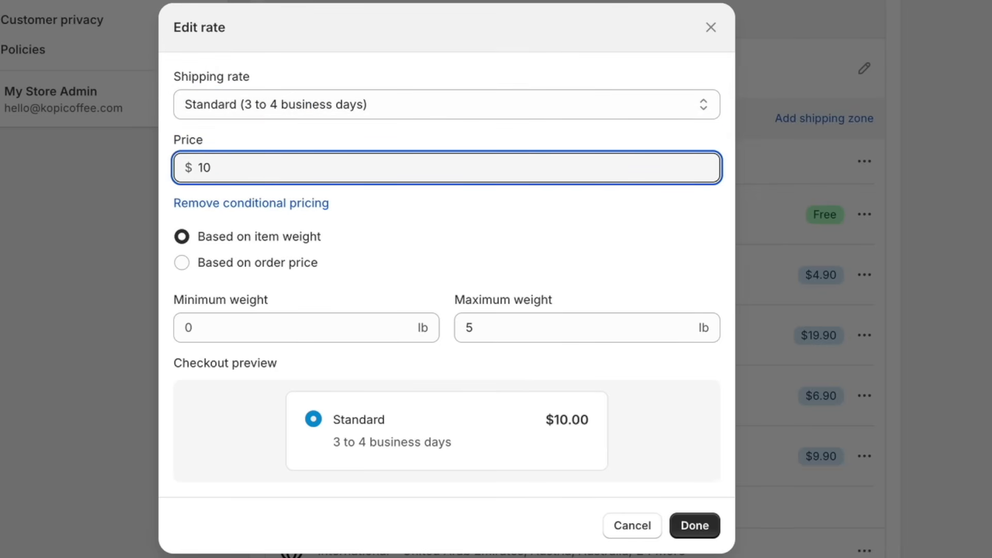
key(BackSpace)
key(BackSpace)
text(5)
Step: Base the $5.00 rate on item weight from 1 lb to 3 lb and confirm it
drag(216, 243, 308, 245)
click(222, 265)
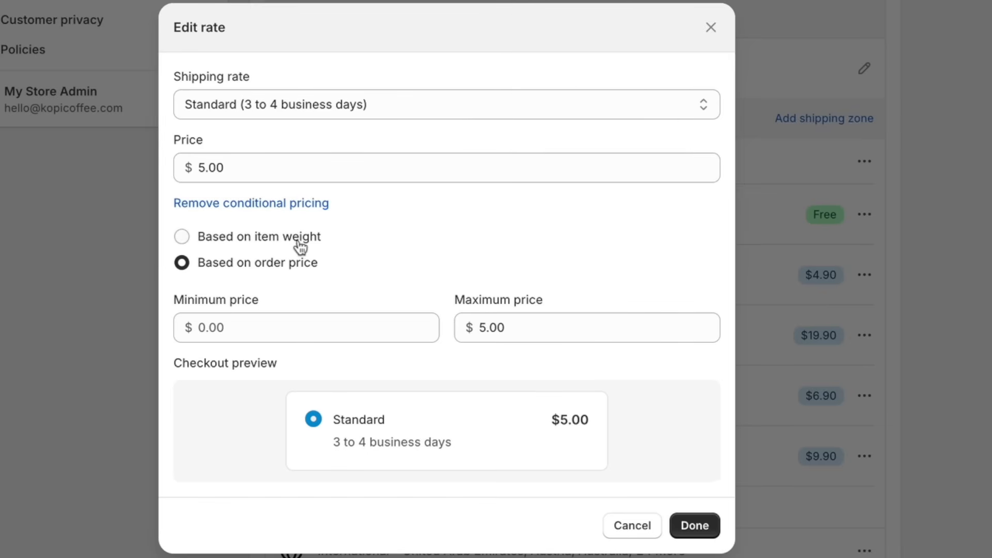
click(300, 247)
click(327, 328)
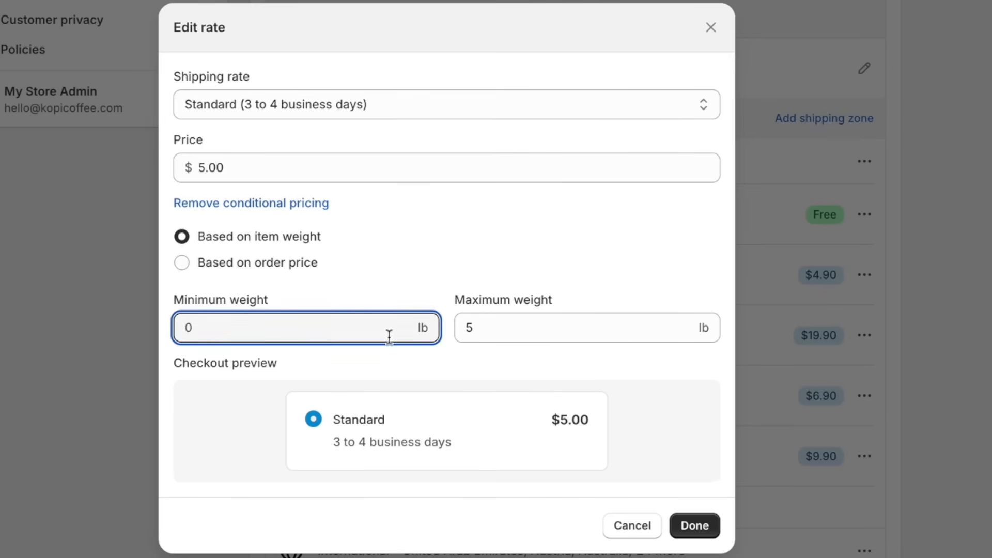
text(1)
click(464, 332)
text(3)
click(526, 337)
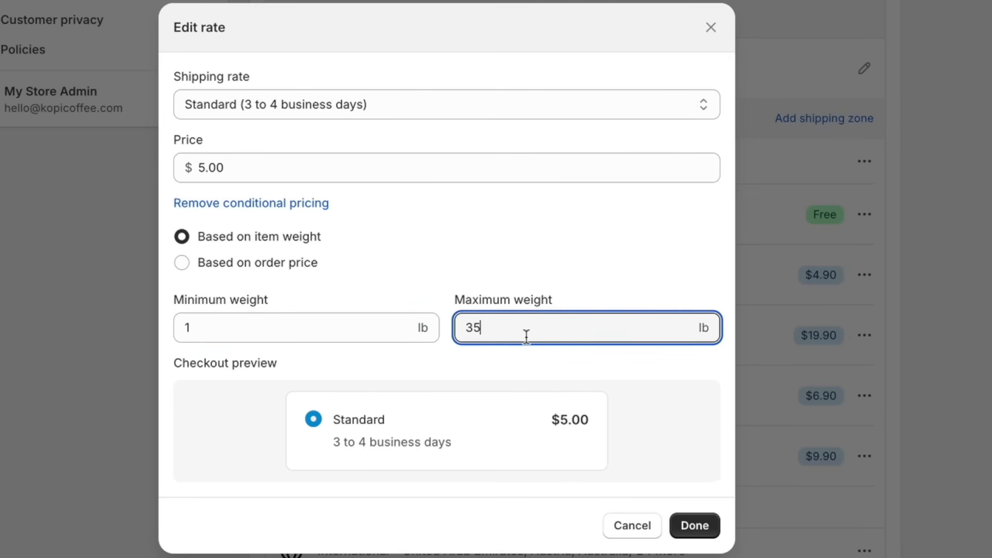
key(BackSpace)
click(713, 530)
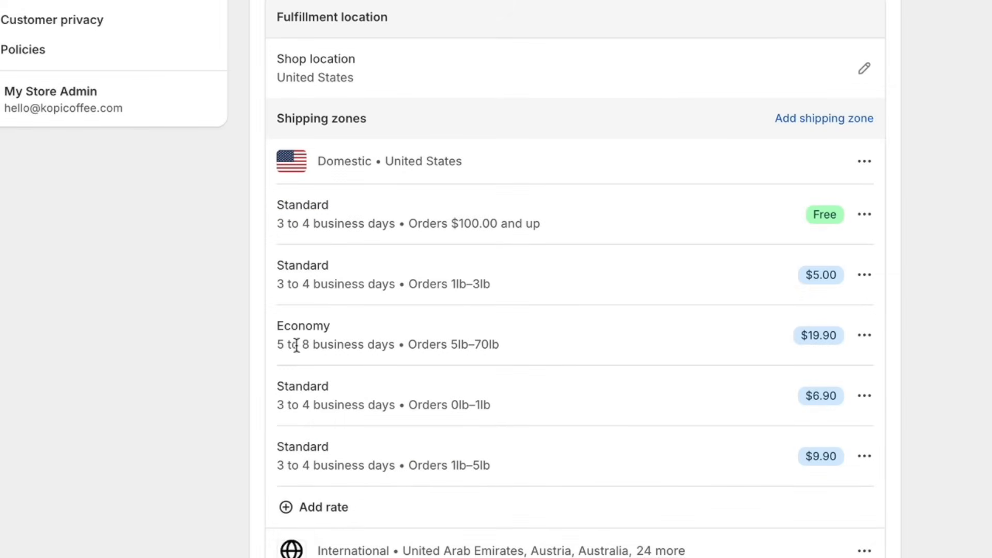
Step: Delete the Economy 5lb–70lb rate and the Standard 0lb–1lb rate from the domestic zone
drag(288, 343, 462, 340)
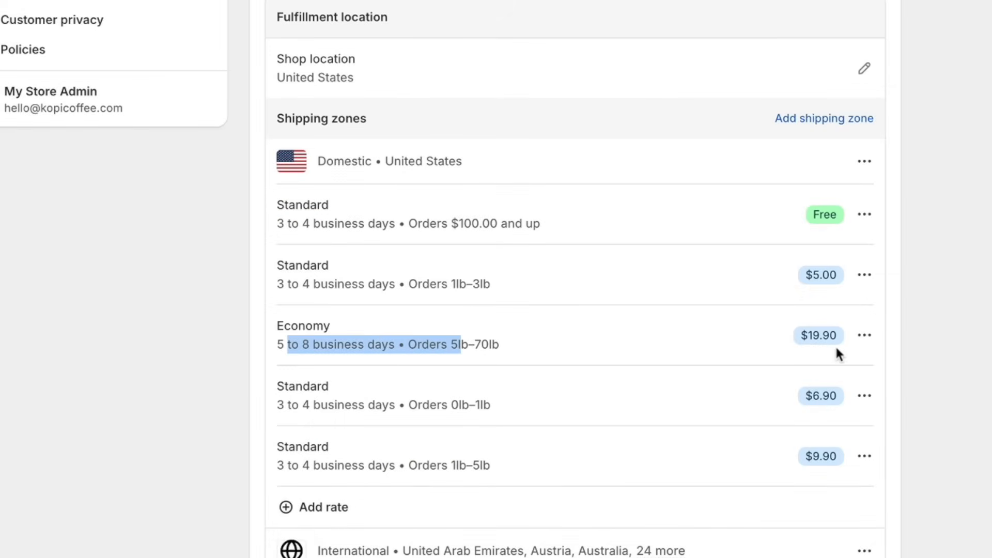
click(864, 335)
click(845, 408)
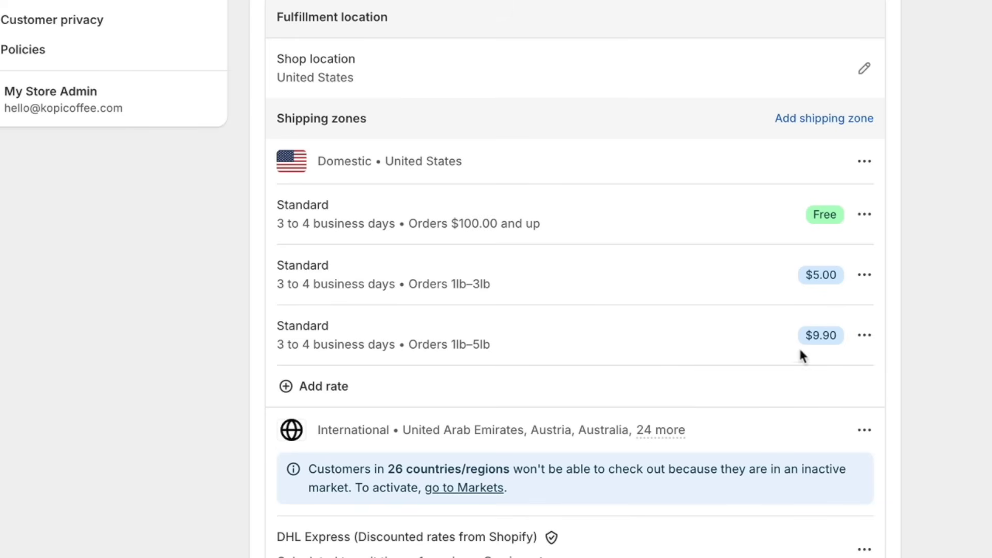
Step: Edit the Standard 1lb–5lb rate to a minimum weight of 3 lb and a price of $15, and confirm it
click(870, 336)
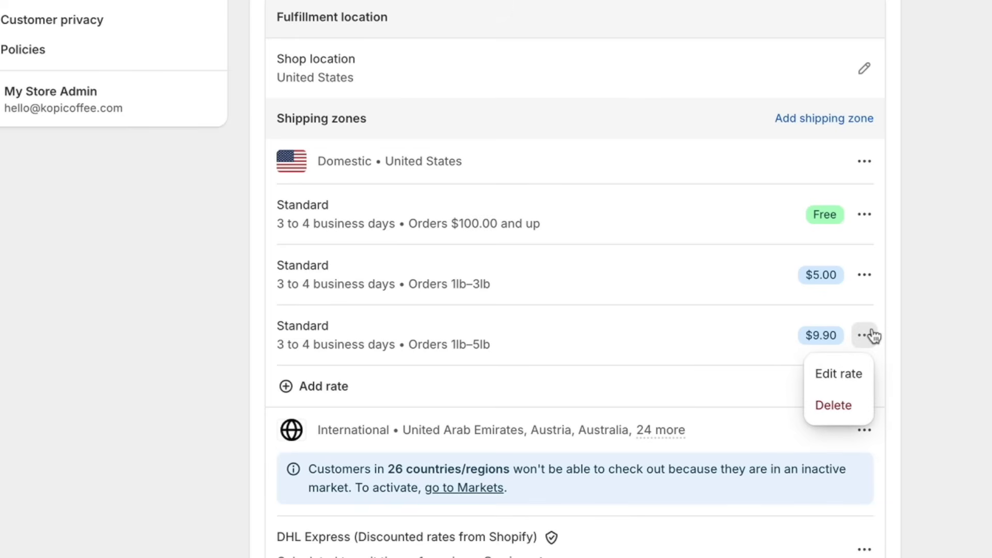
click(858, 377)
click(189, 324)
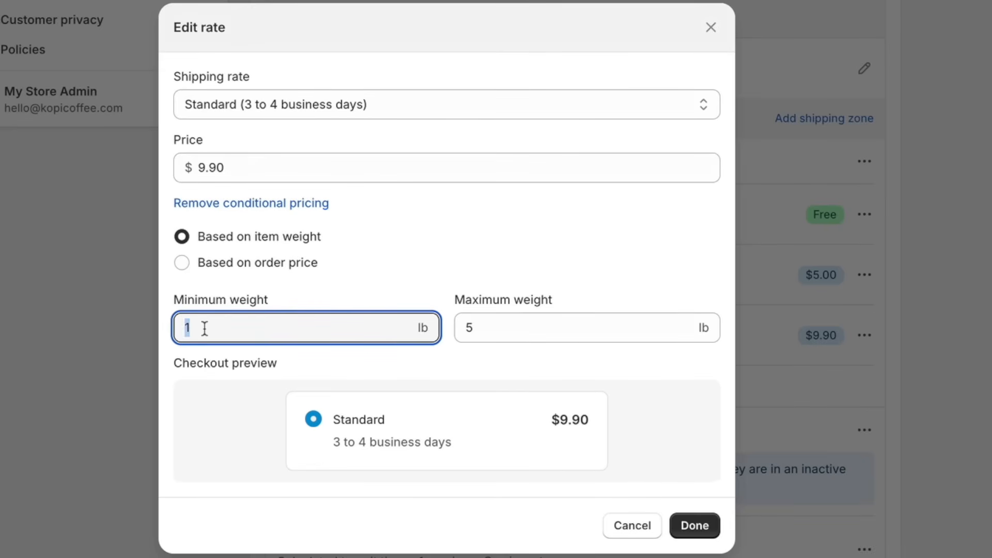
text(3)
click(304, 167)
text(15)
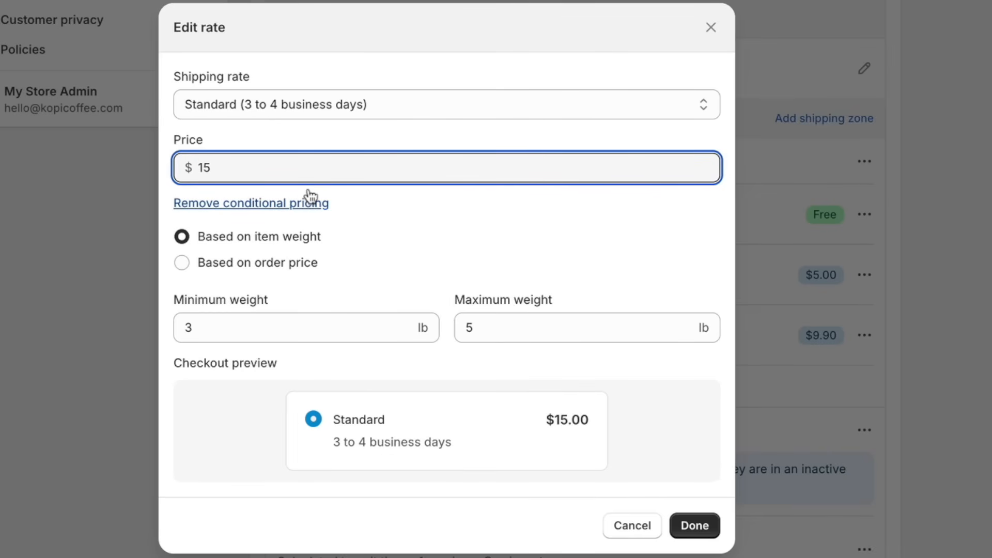
click(693, 527)
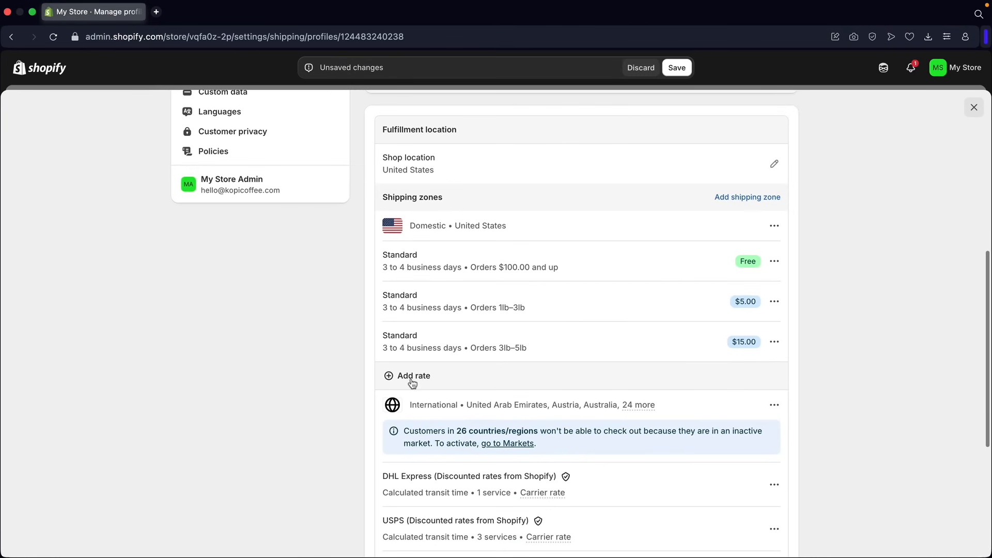
Step: Add a carrier-calculated domestic rate using UPS discounted rates with only UPS Ground selected, and turn off automatically showing new shipping services
click(418, 379)
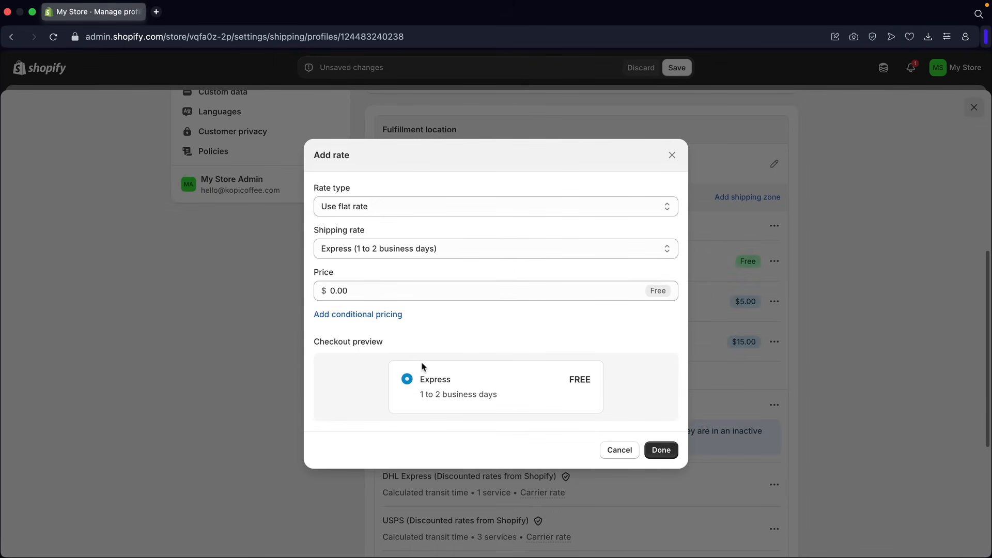
click(426, 206)
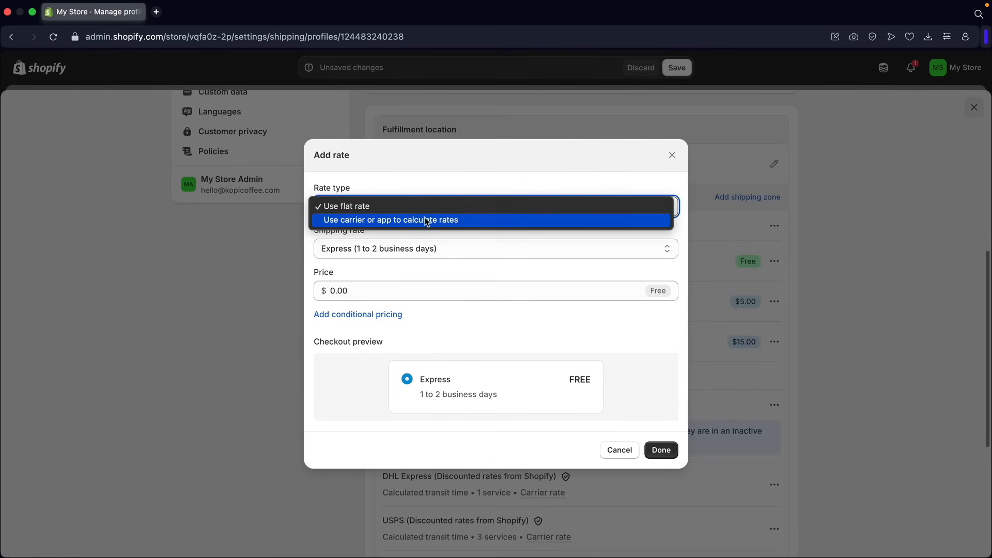
click(425, 221)
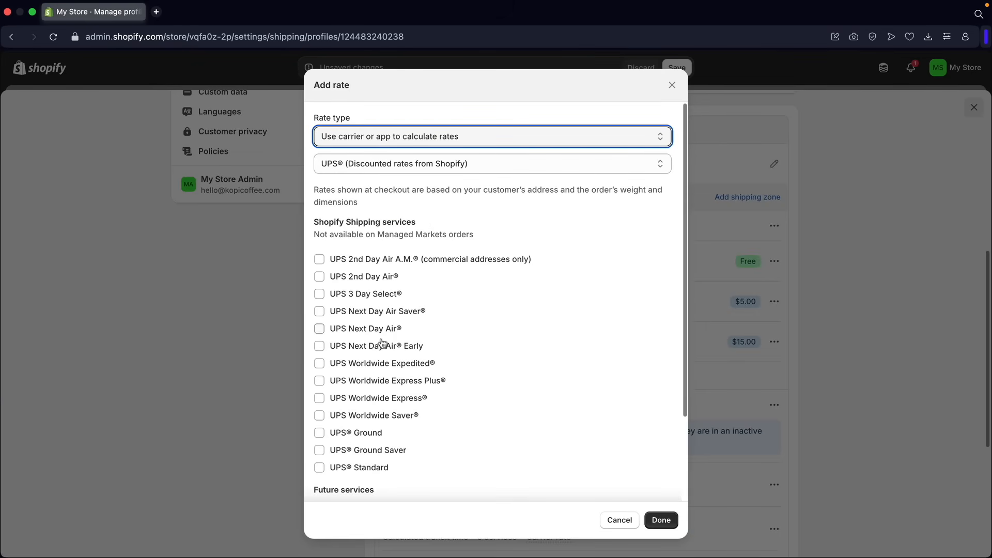
click(319, 433)
scroll(500, 385, down, 2)
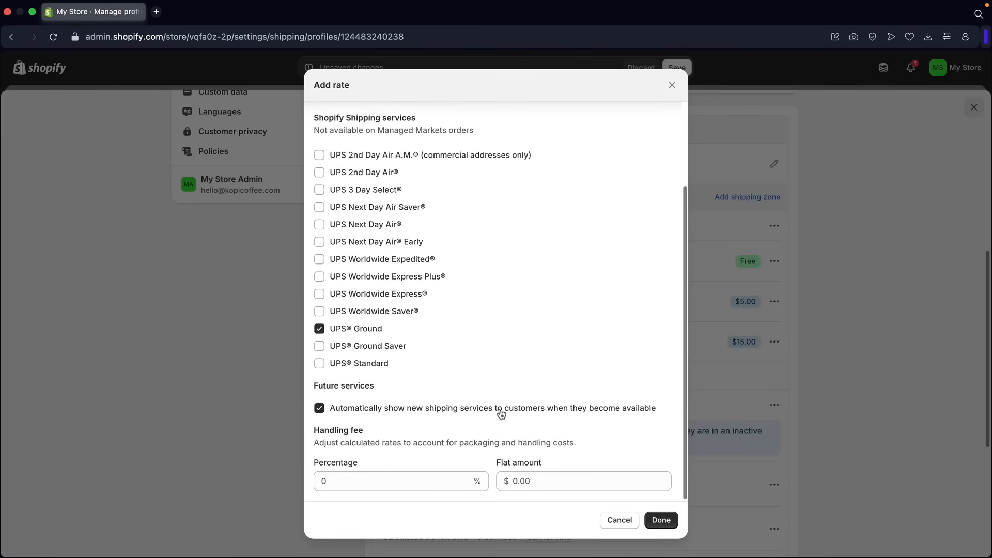
click(320, 408)
scroll(466, 429, up, 1)
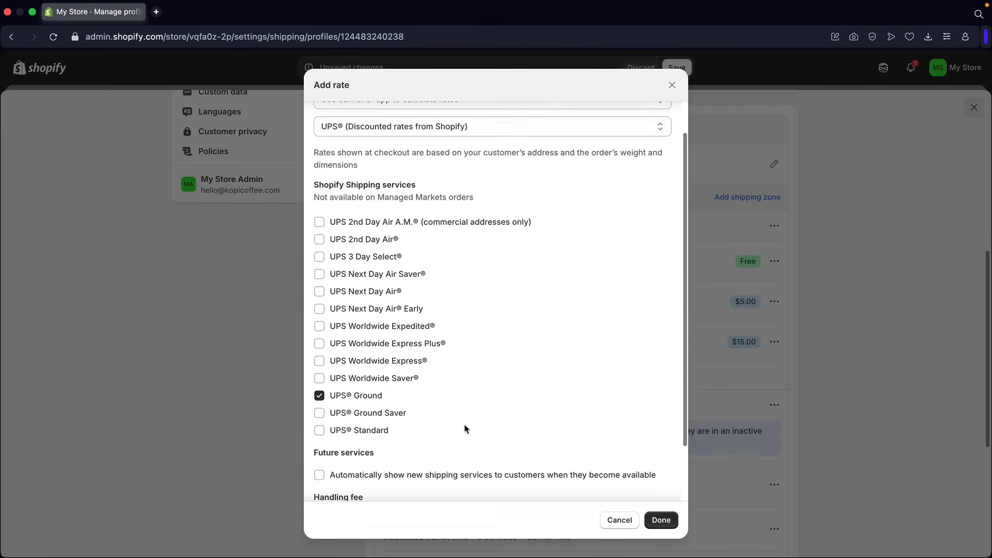
scroll(466, 429, down, 1)
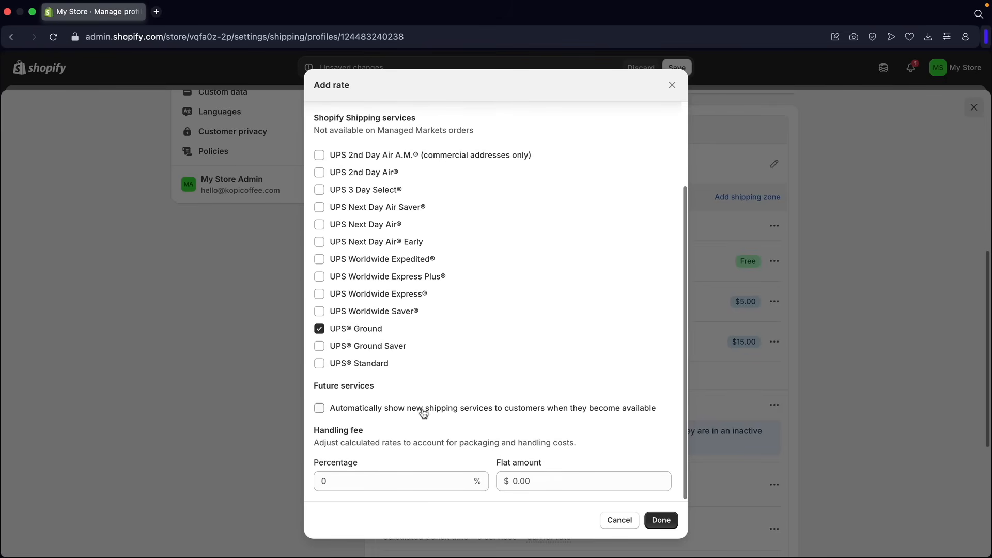
Step: Set the UPS rate's handling fee to 2% plus a flat amount of $5.00
click(444, 484)
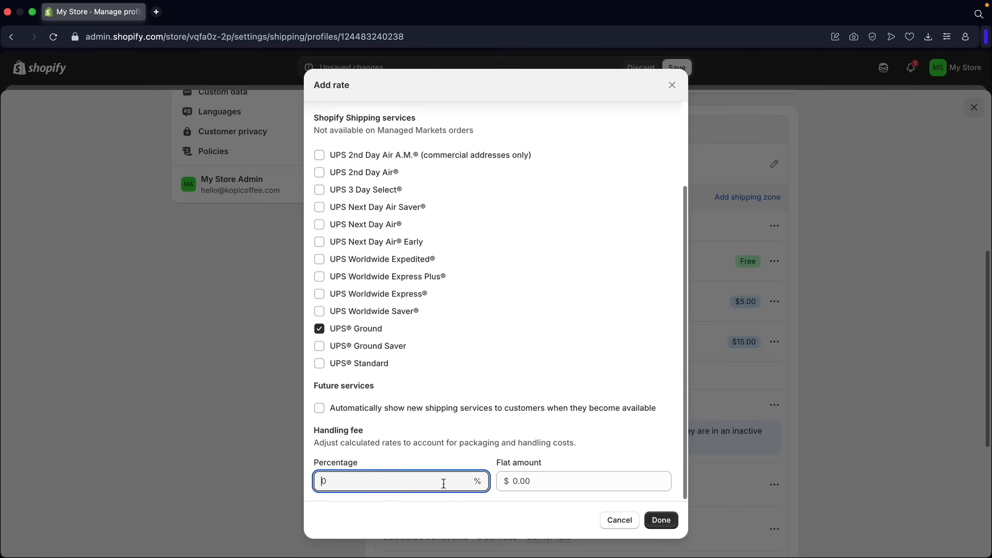
text(2)
click(464, 460)
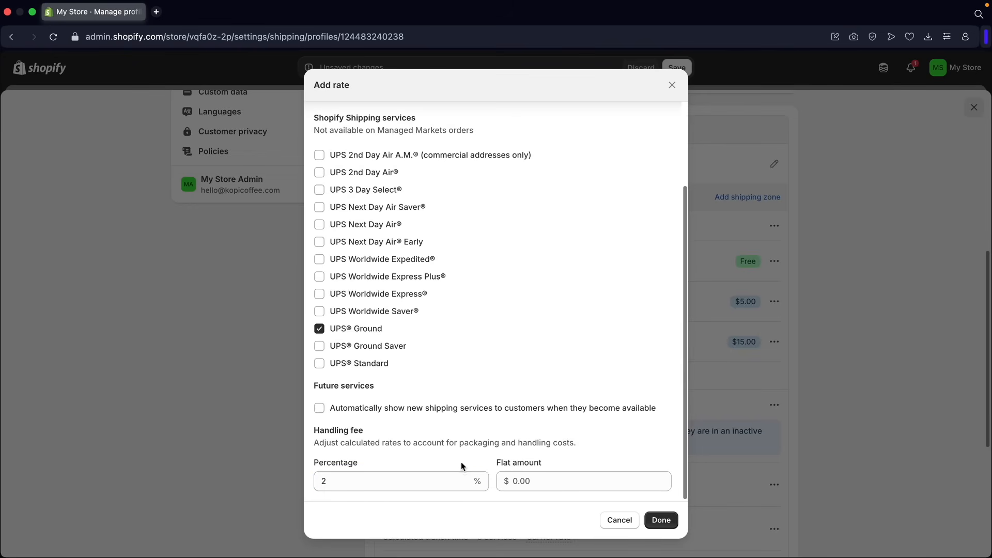
double_click(449, 482)
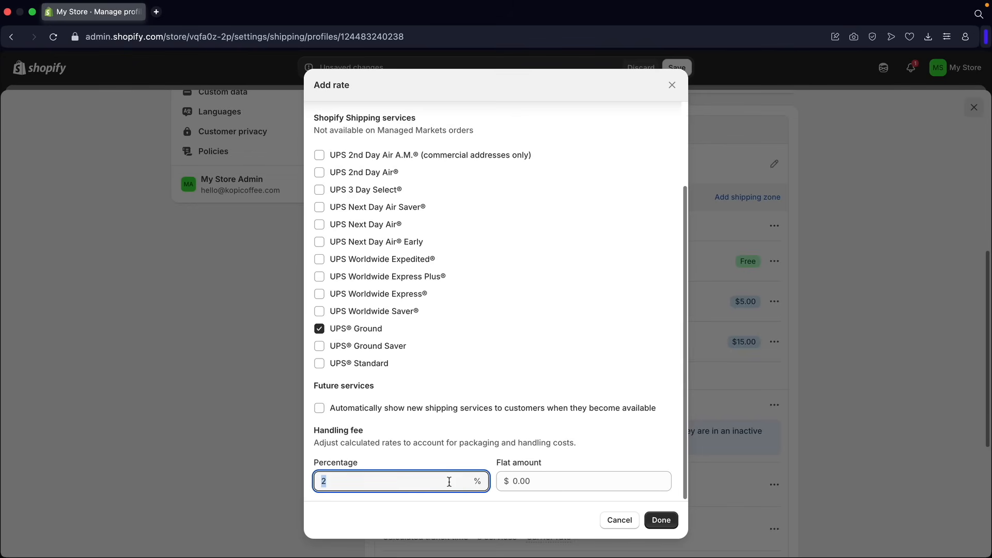
click(534, 481)
text(5)
double_click(431, 480)
key(BackSpace)
click(595, 453)
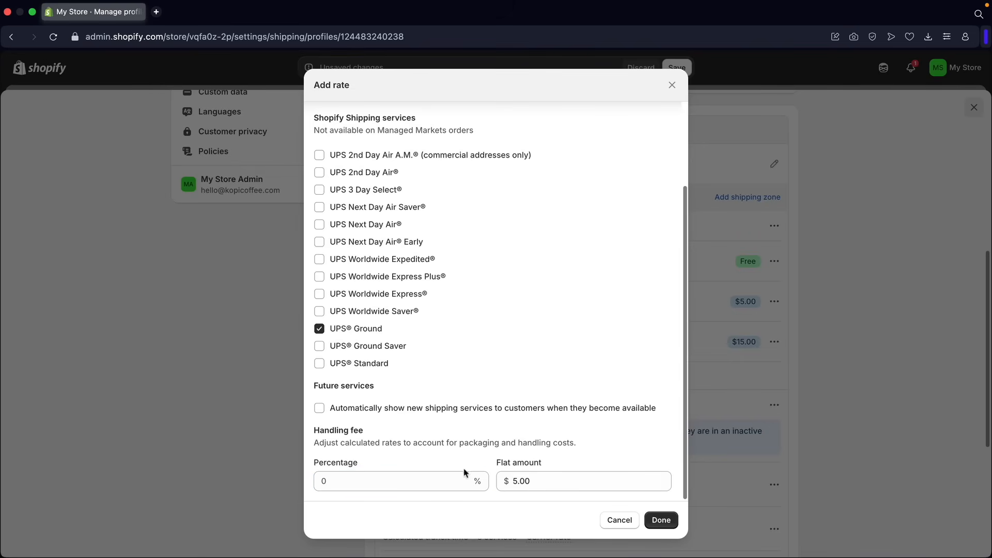
click(399, 485)
Step: Review the UPS rate's calculation note, services and handling fee, and confirm the rate
scroll(444, 445, up, 3)
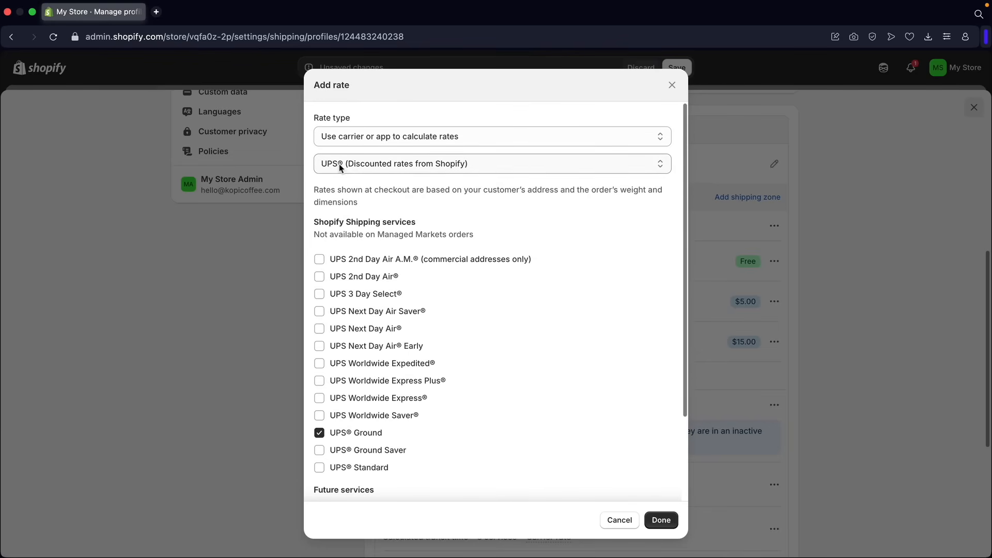
scroll(451, 319, down, 2)
scroll(444, 321, down, 2)
scroll(368, 216, up, 4)
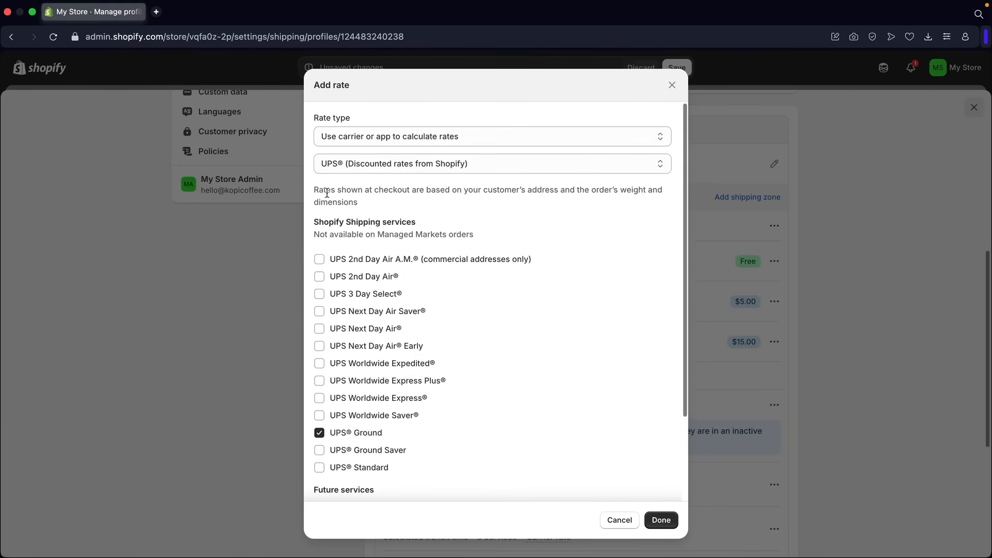
drag(314, 186, 358, 205)
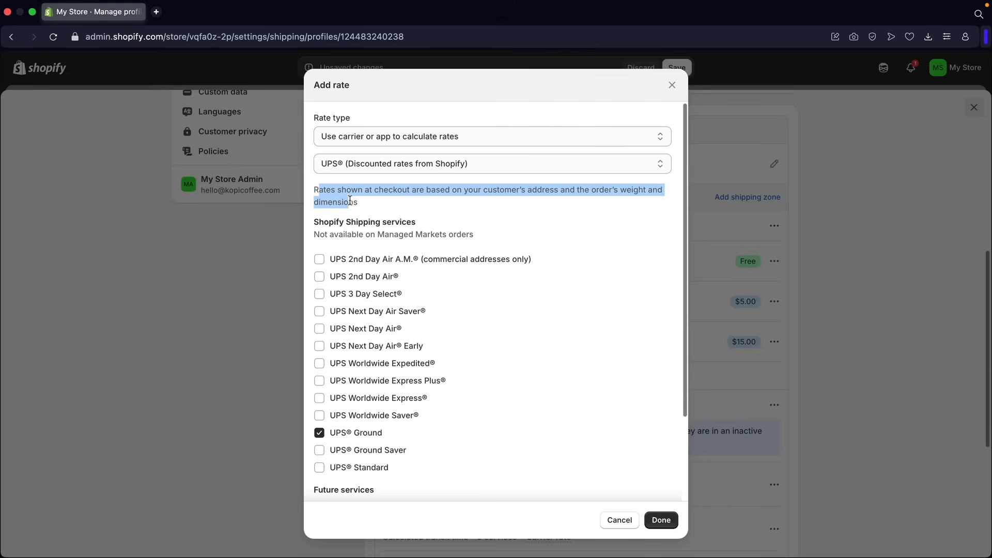
click(359, 206)
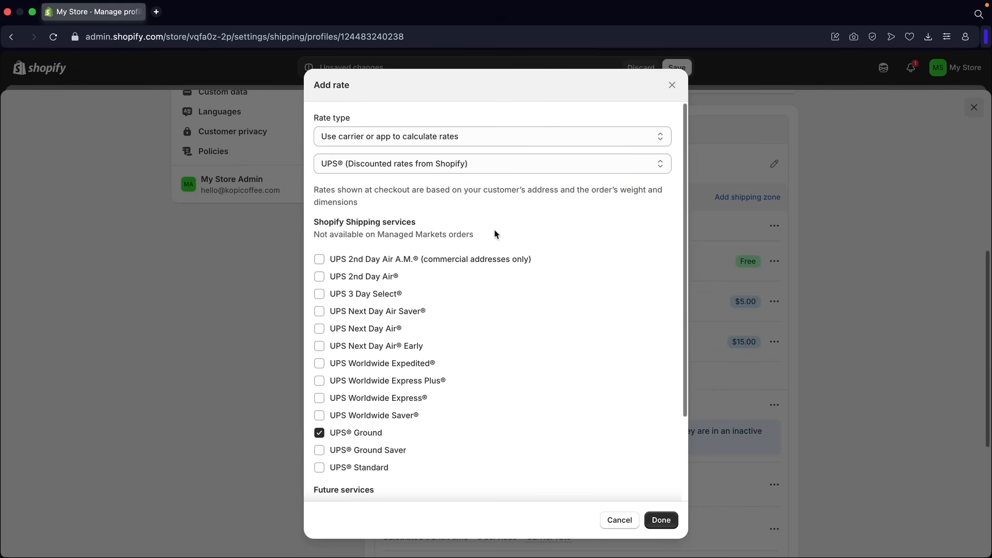
scroll(491, 327, down, 3)
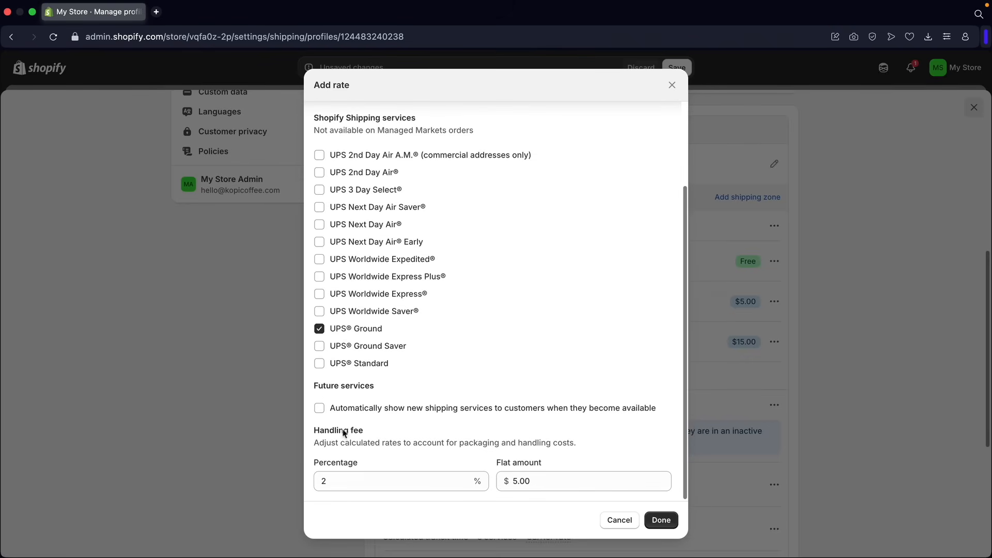
double_click(335, 480)
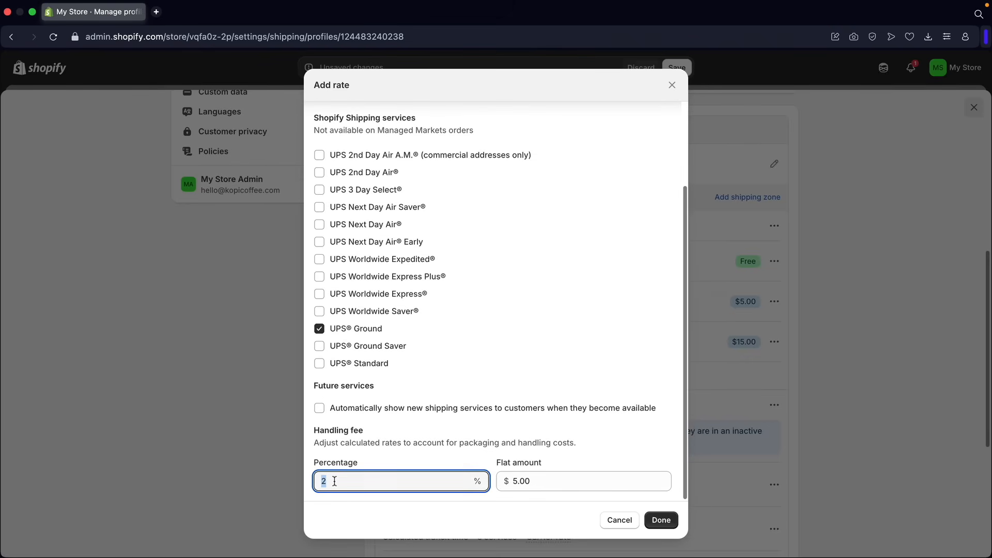
key(Tab)
click(558, 482)
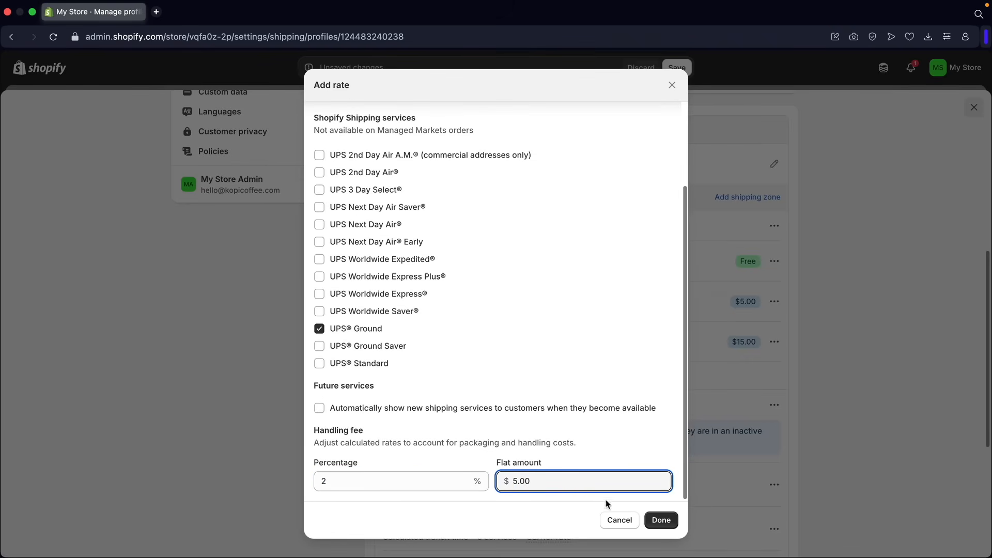
click(664, 521)
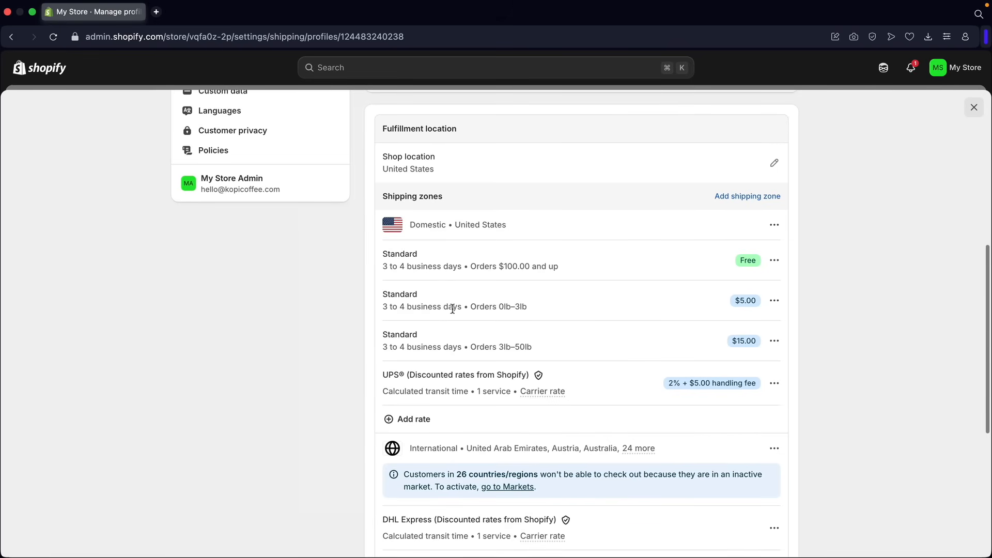
Step: Create a new shipping zone that covers all of Mexico and save the shipping profile
click(751, 198)
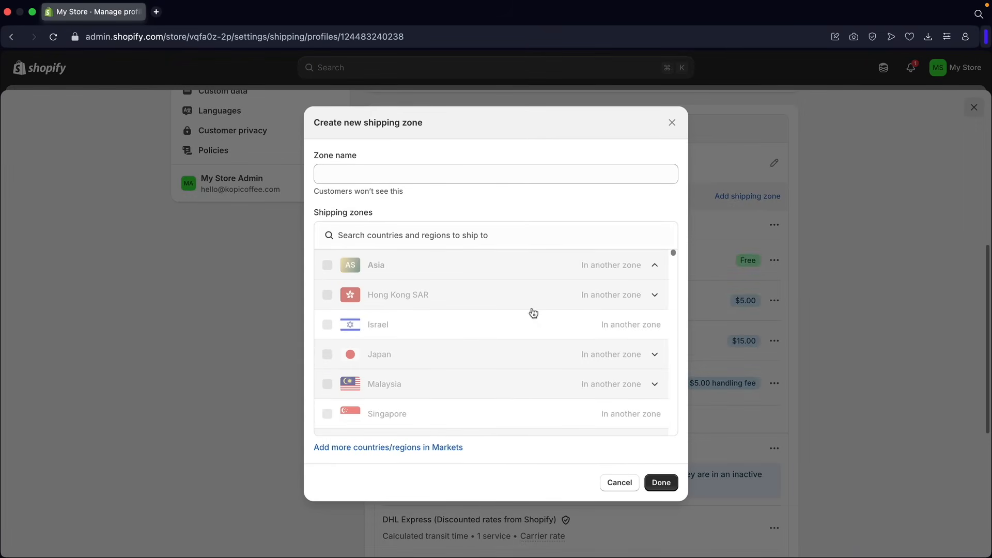
scroll(530, 313, down, 10)
scroll(526, 316, down, 5)
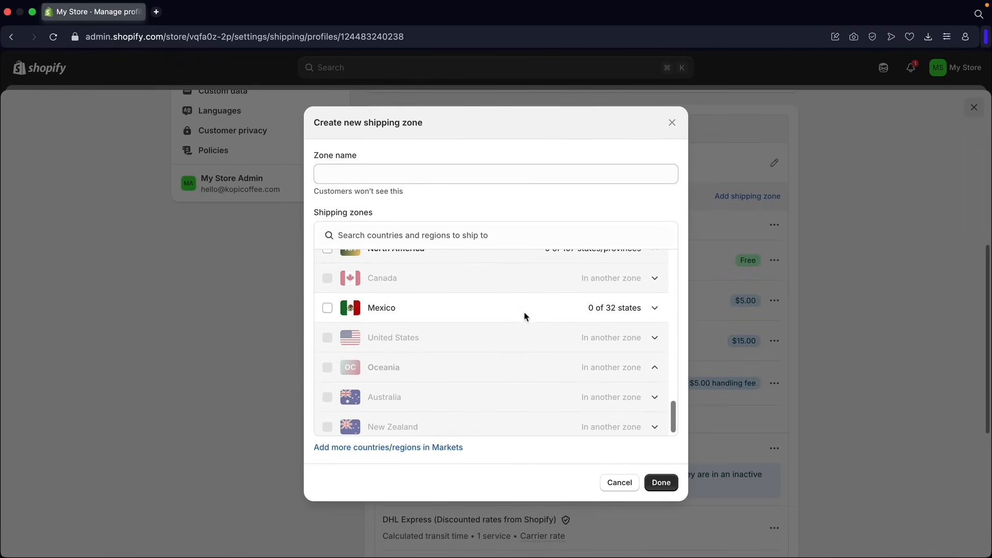
click(327, 308)
click(661, 481)
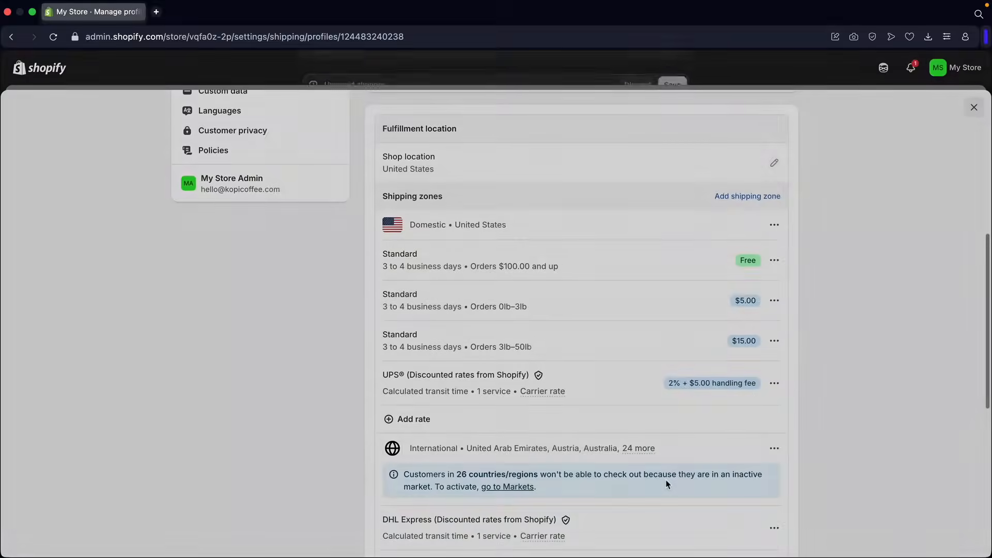
click(677, 68)
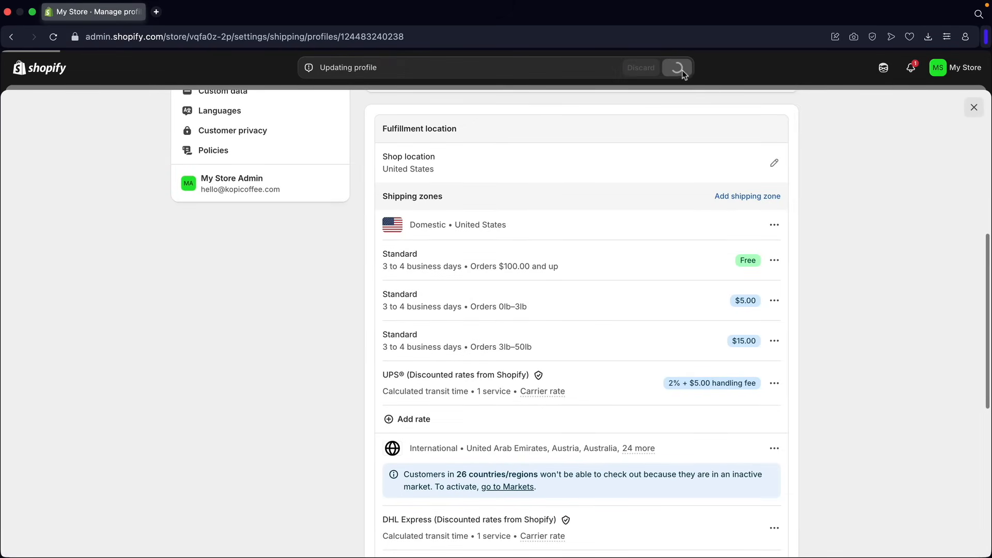
Step: Add an Express International rate (1 to 2 business days) priced at $4.00 to the Mexico zone
scroll(645, 219, down, 1)
scroll(645, 219, down, 7)
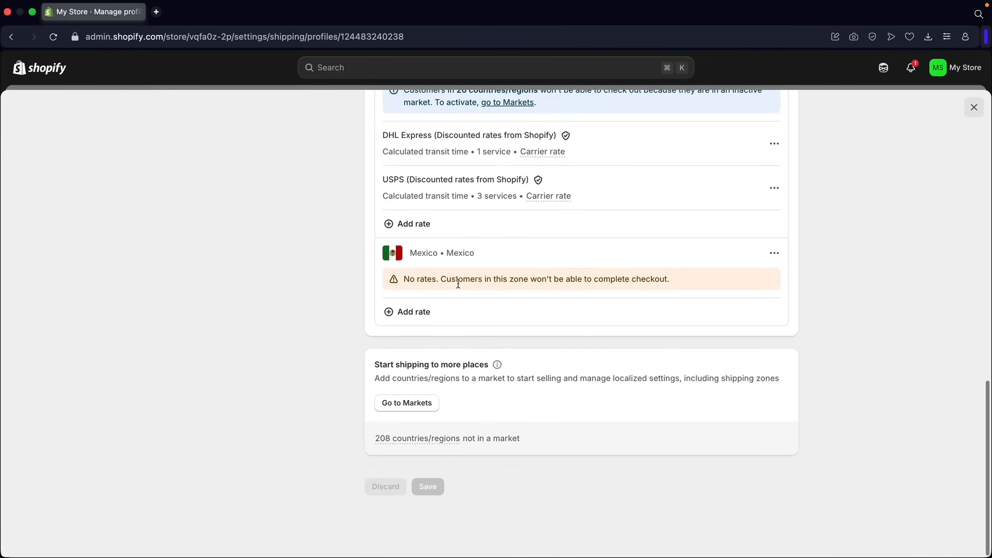
click(428, 312)
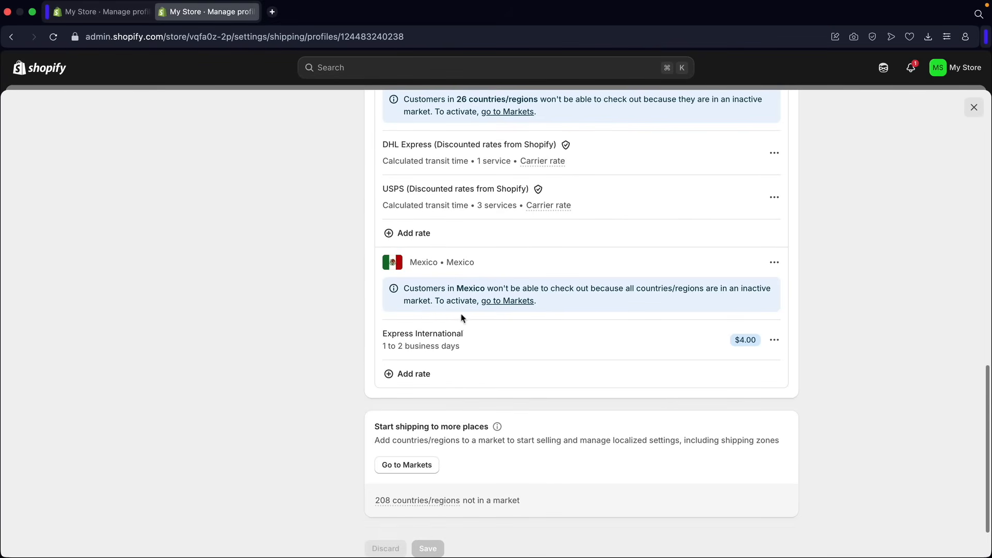
Step: Activate the Mexico market and return to the markets overview
click(511, 305)
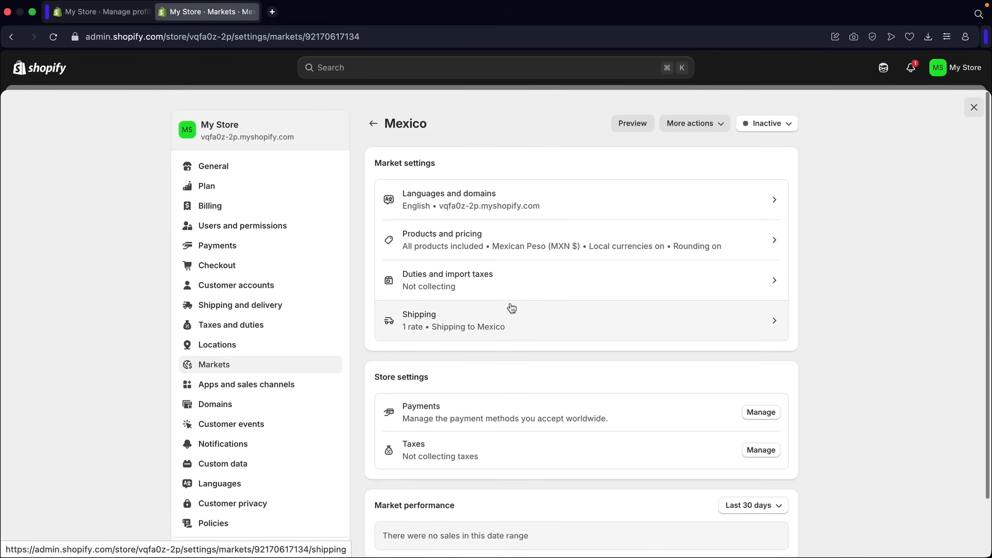
click(228, 370)
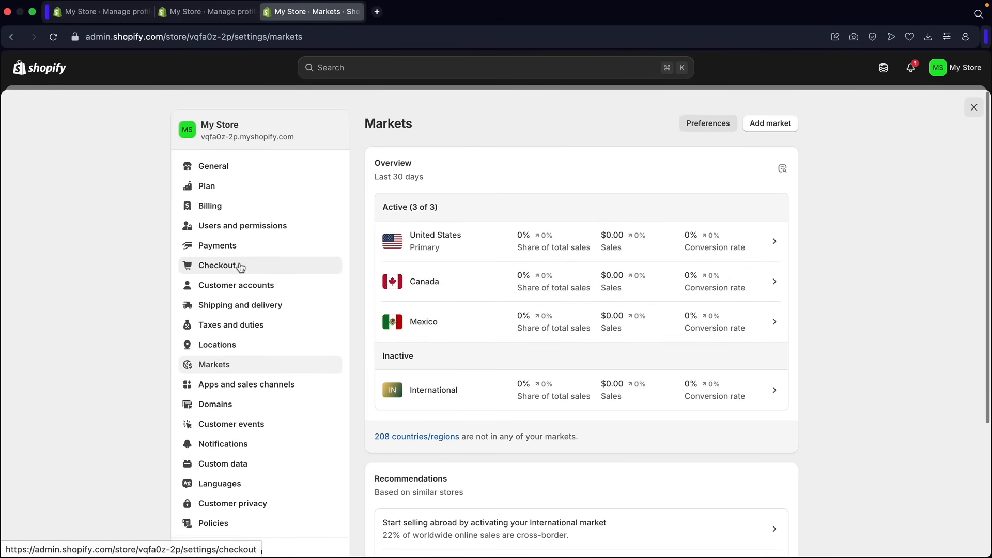
Step: Reopen the general shipping profile and delete its International shipping zone
click(227, 304)
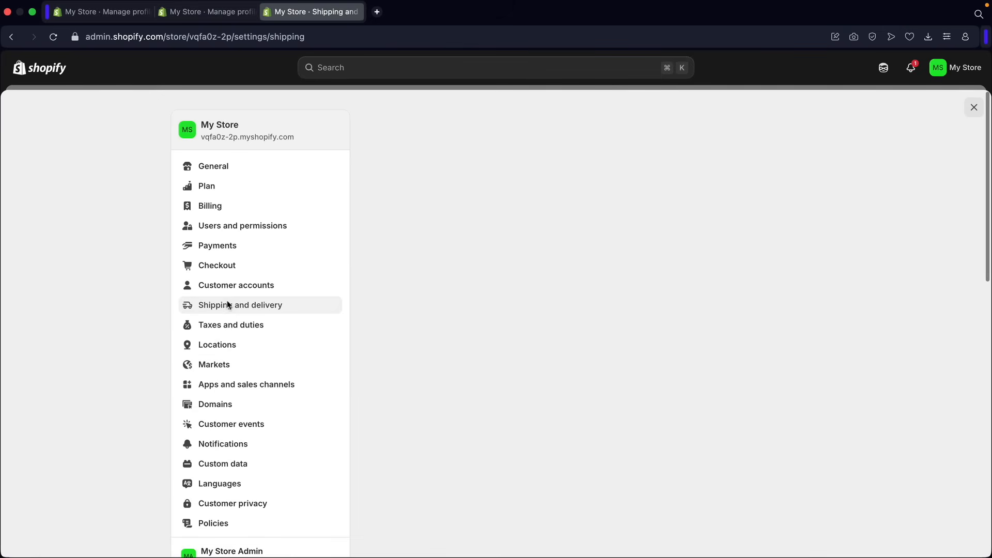
click(619, 224)
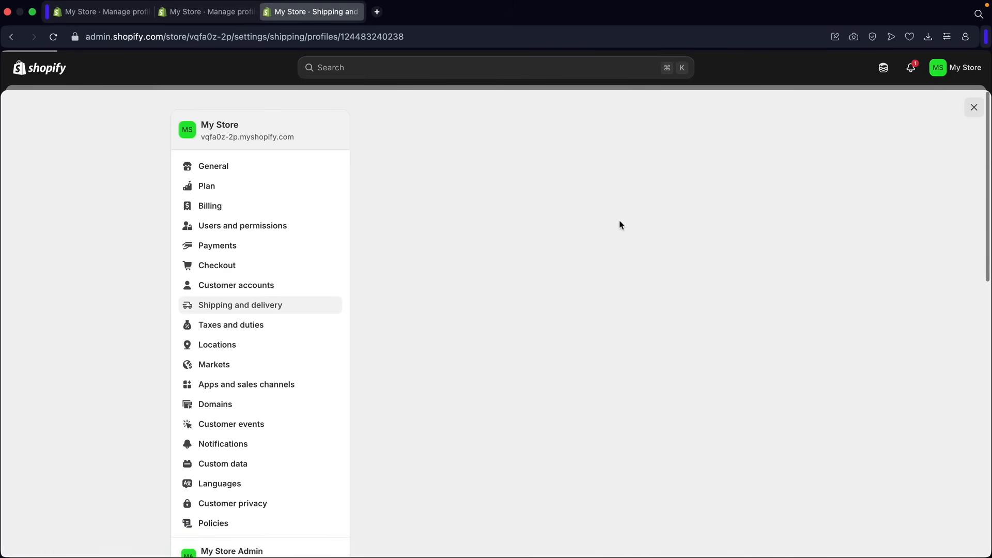
scroll(658, 282, down, 5)
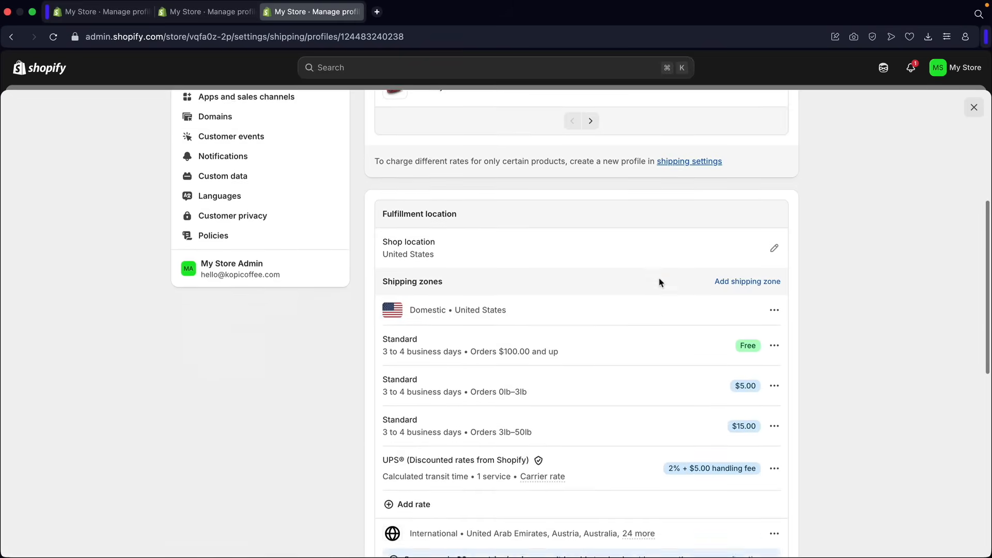
scroll(659, 283, down, 5)
click(773, 263)
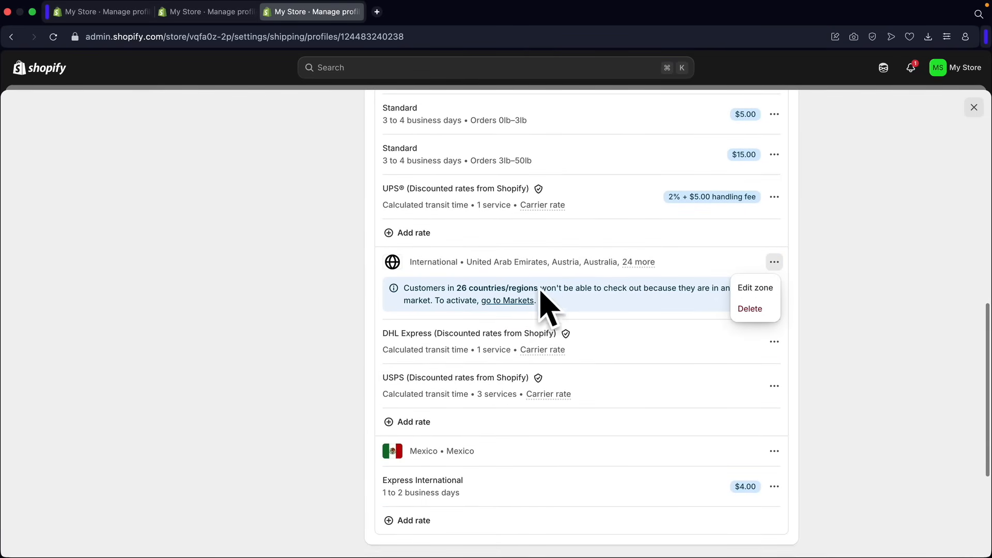
click(757, 309)
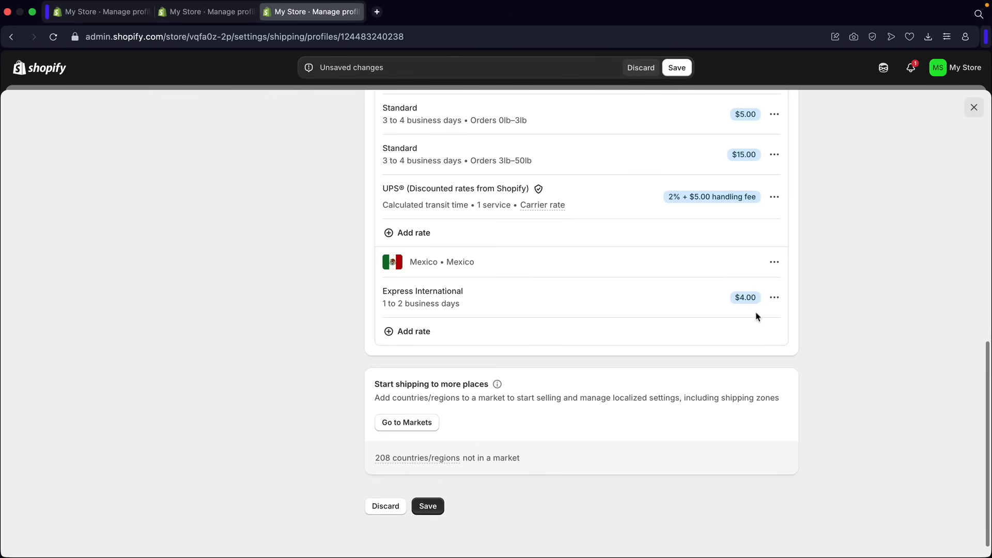
Step: Create a new shipping zone in the general profile that covers all provinces of Canada
scroll(756, 316, up, 5)
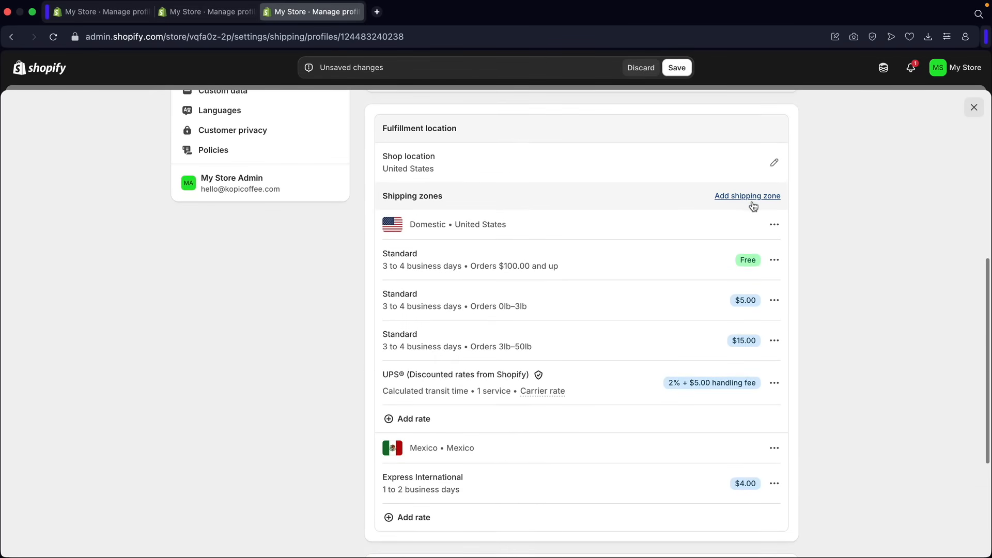
click(752, 198)
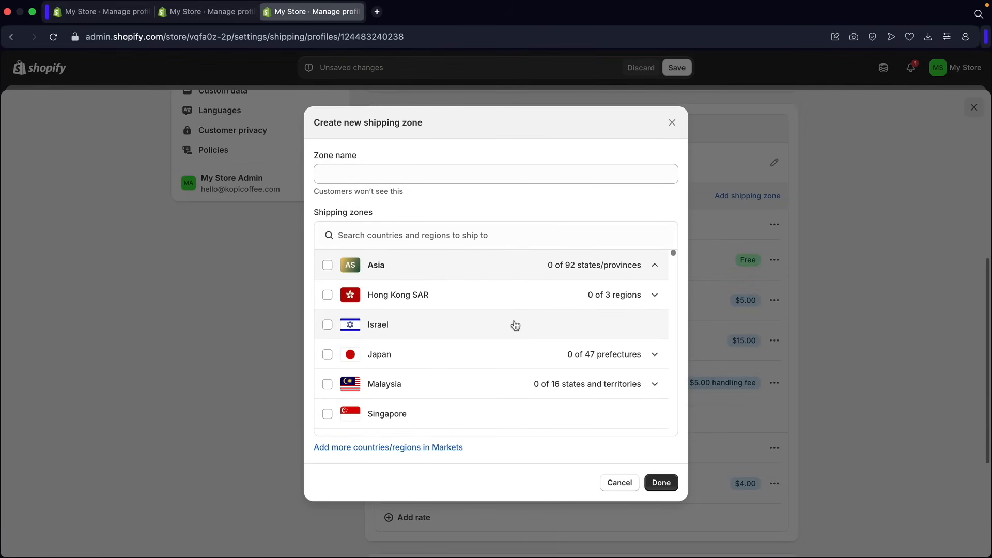
scroll(471, 321, down, 1)
scroll(471, 321, down, 6)
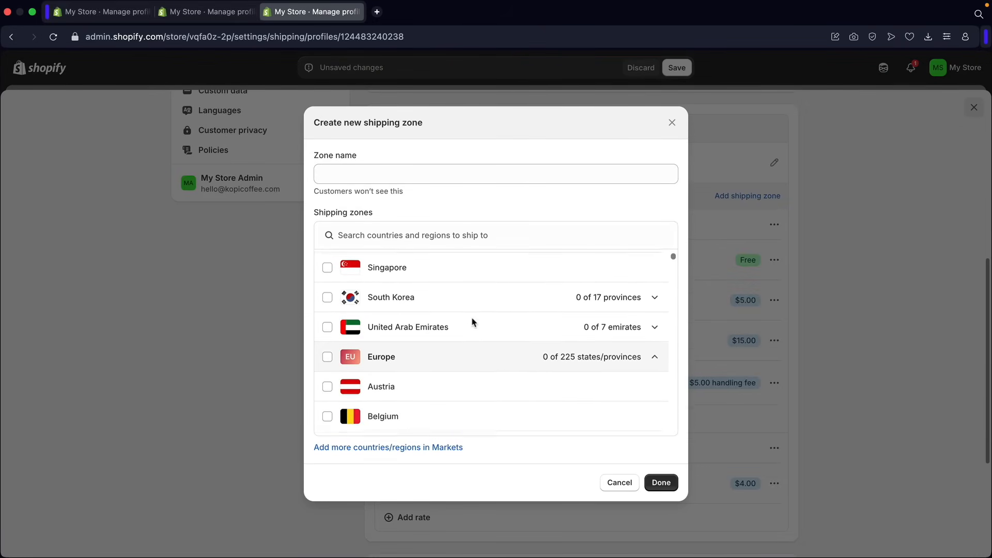
click(429, 226)
text(canada)
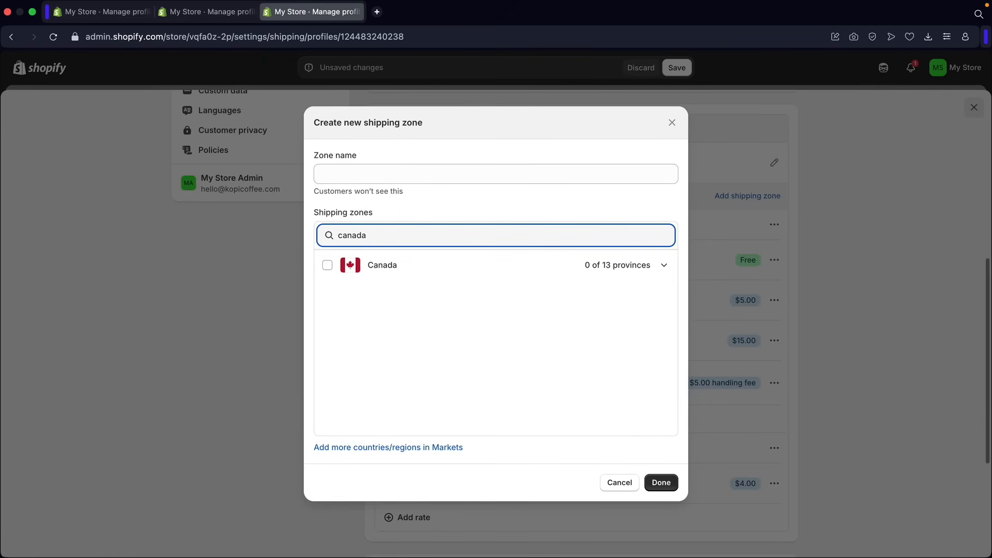
click(328, 265)
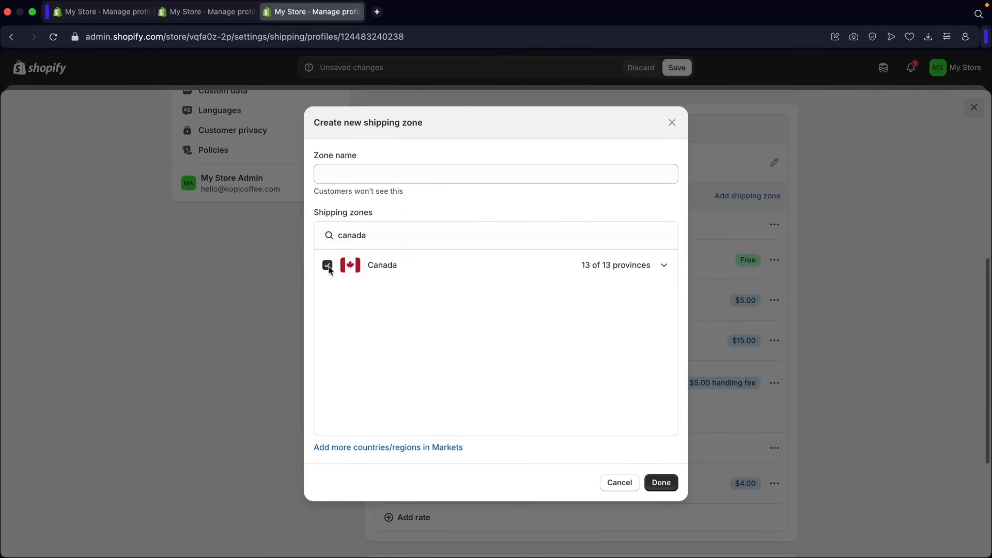
click(660, 482)
Step: Add an Express International rate (1 to 2 business days) priced at $4.00 to the Canada zone and save the profile
scroll(661, 480, down, 5)
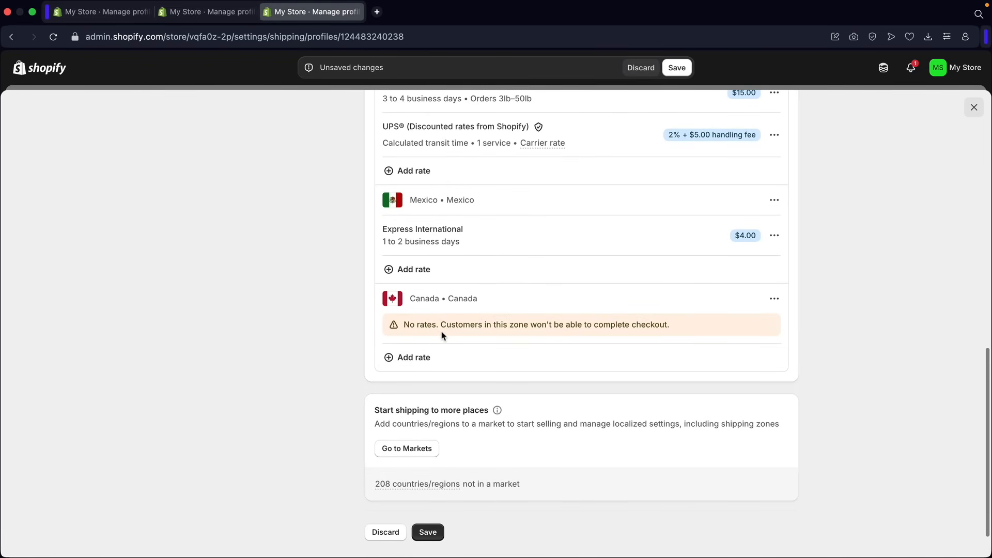
click(421, 357)
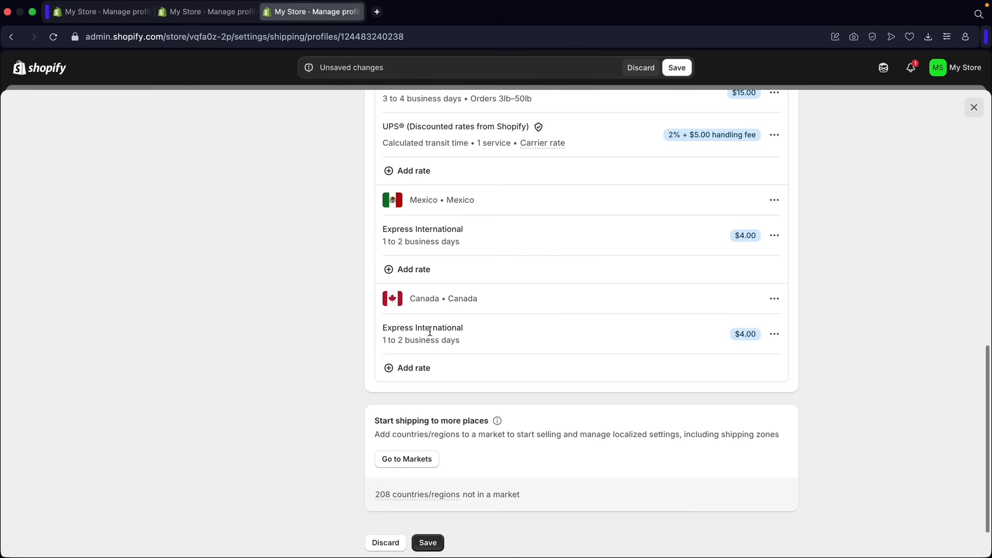
click(677, 67)
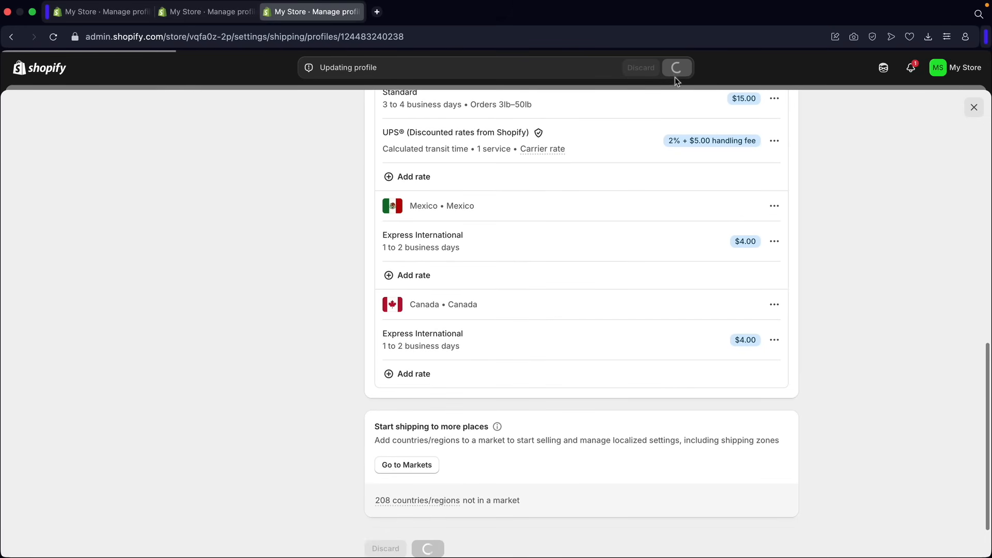
scroll(495, 324, up, 6)
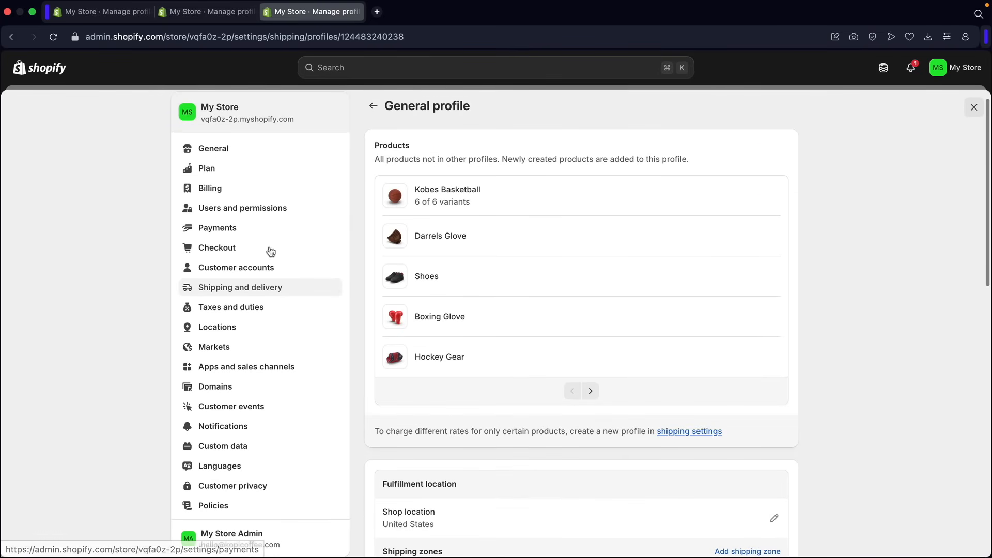
Step: Review the markets overview and start a custom shipping profile named Main Products
click(215, 346)
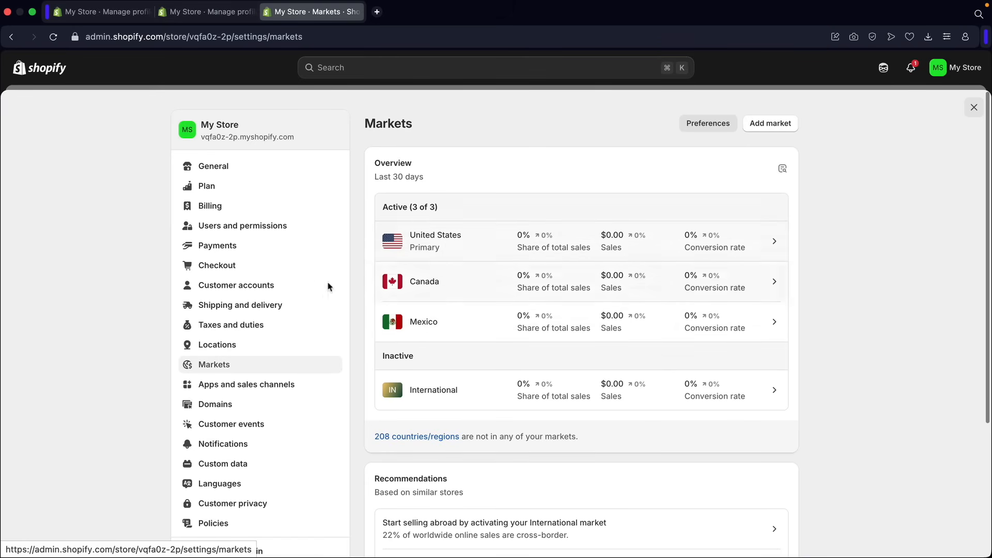
click(265, 306)
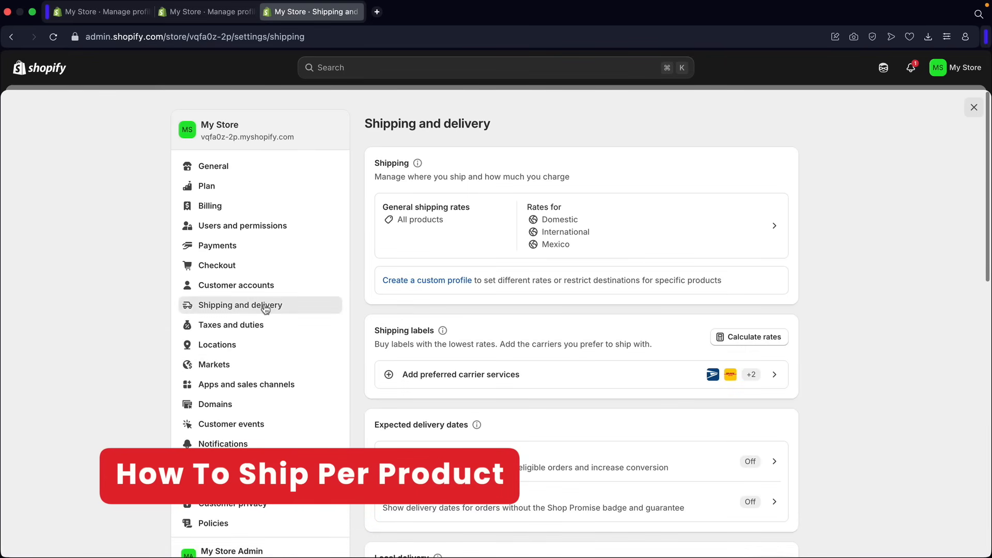
click(418, 285)
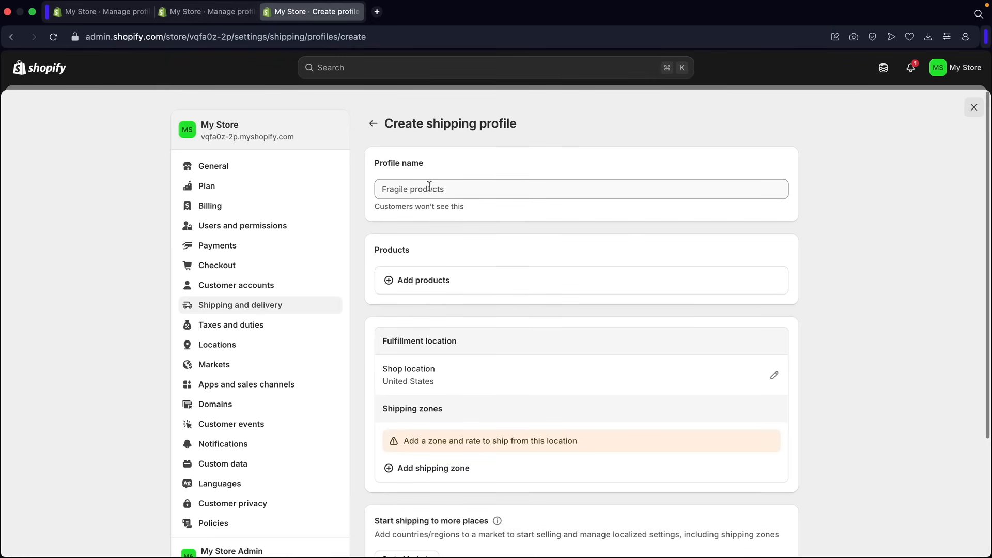
click(459, 188)
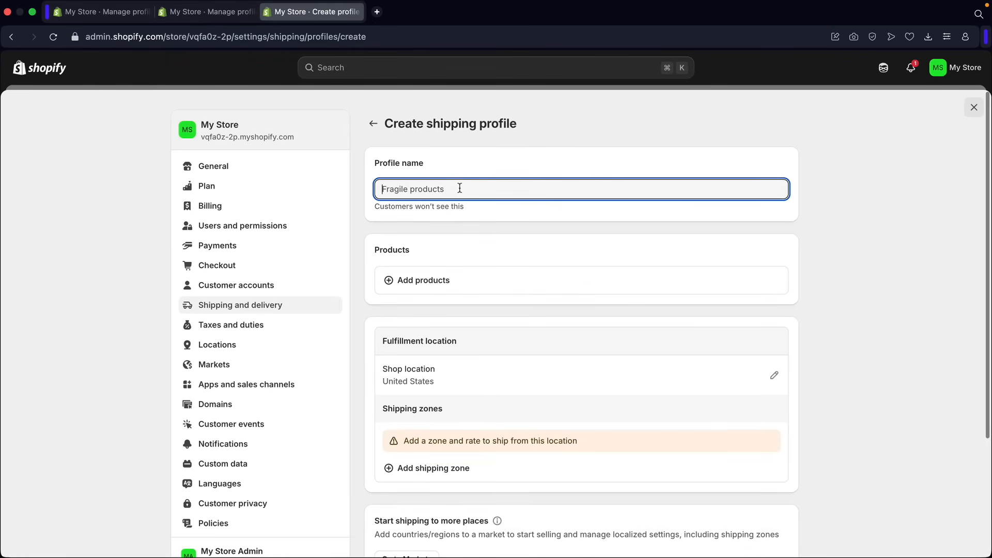
text(Main Products)
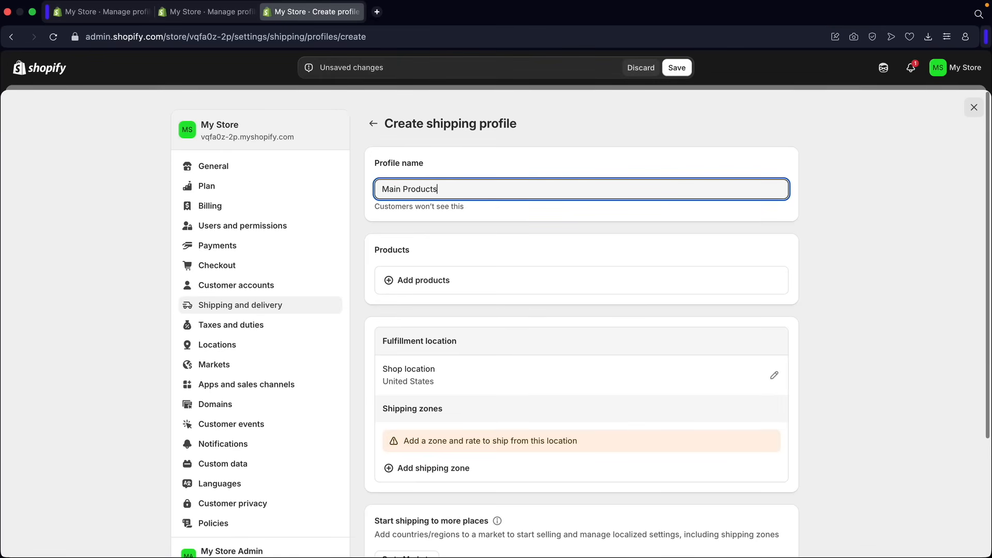
Step: Add the Boxing Glove product to the Main Products shipping profile
click(427, 283)
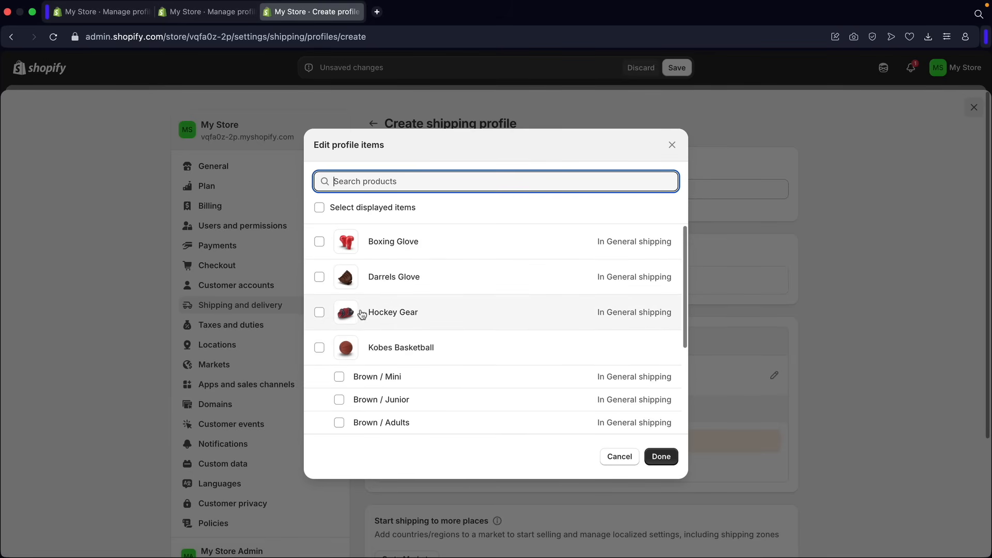
click(320, 243)
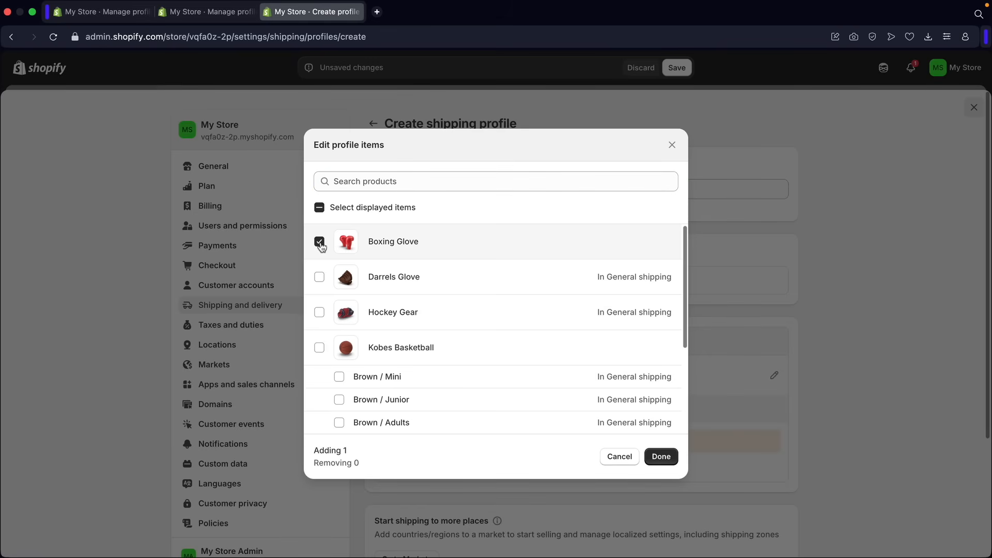
click(661, 456)
Step: Create a shipping zone covering all of the United States in the custom profile
scroll(677, 372, down, 3)
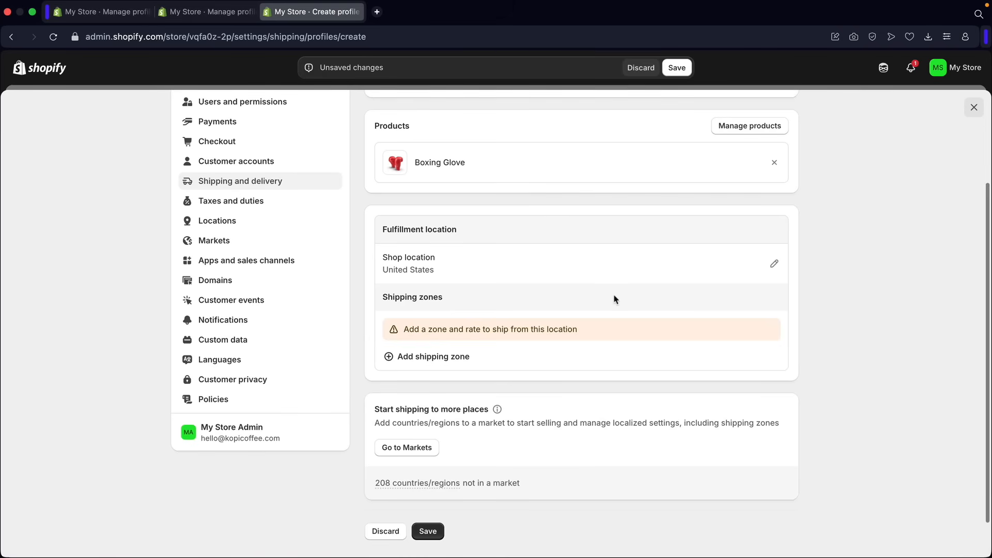
click(421, 361)
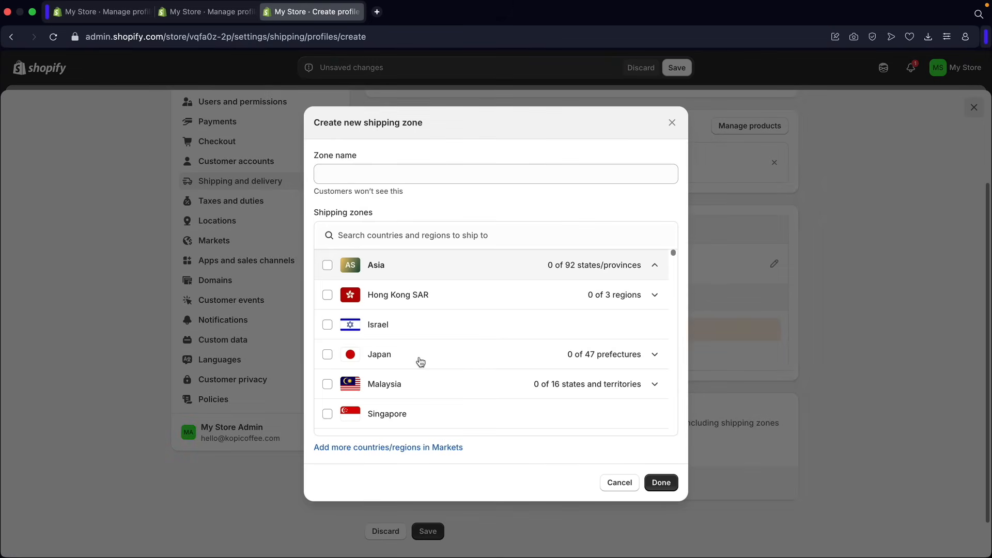
click(430, 232)
text(united)
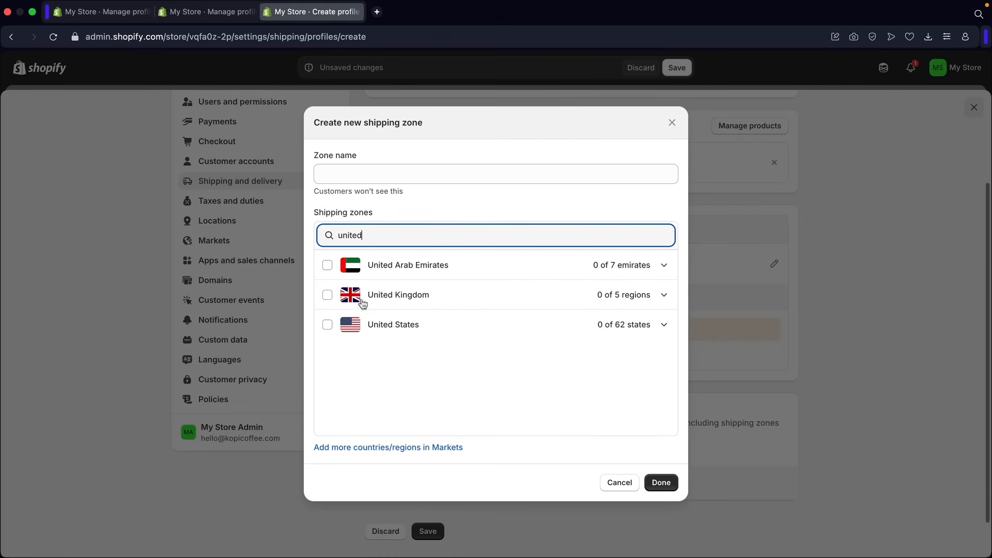
click(327, 324)
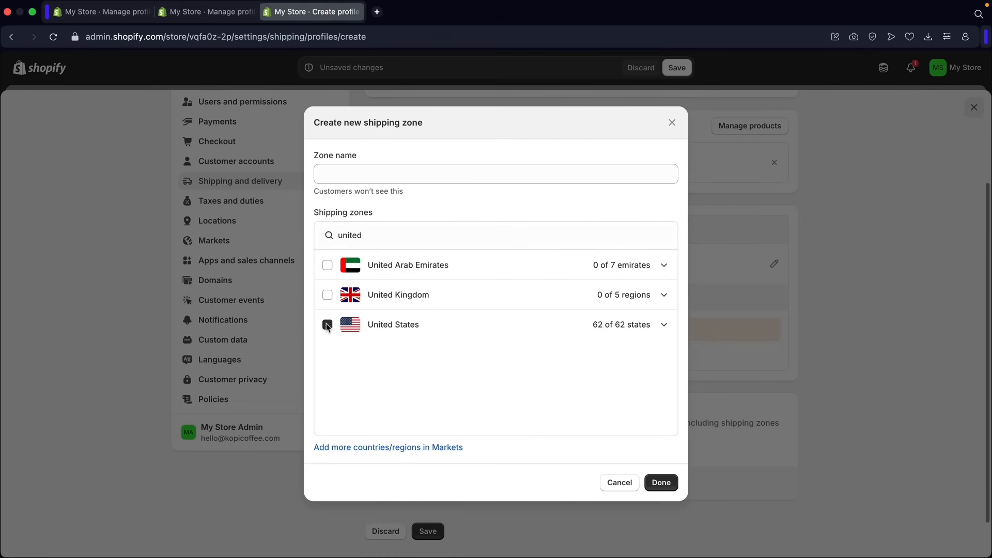
click(660, 482)
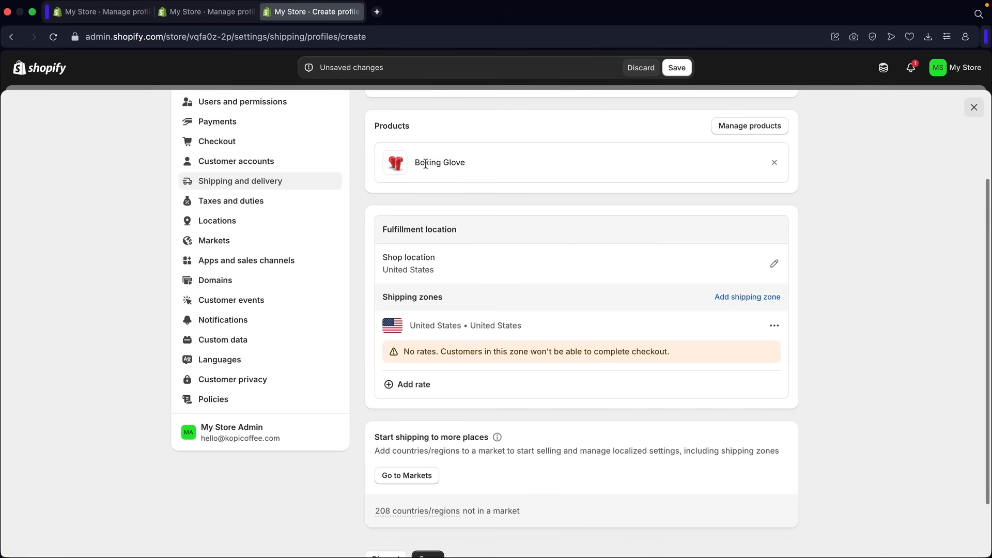
Step: Add a flat Express rate (1 to 2 business days) of $5.00 to the United States zone and save the profile
click(414, 385)
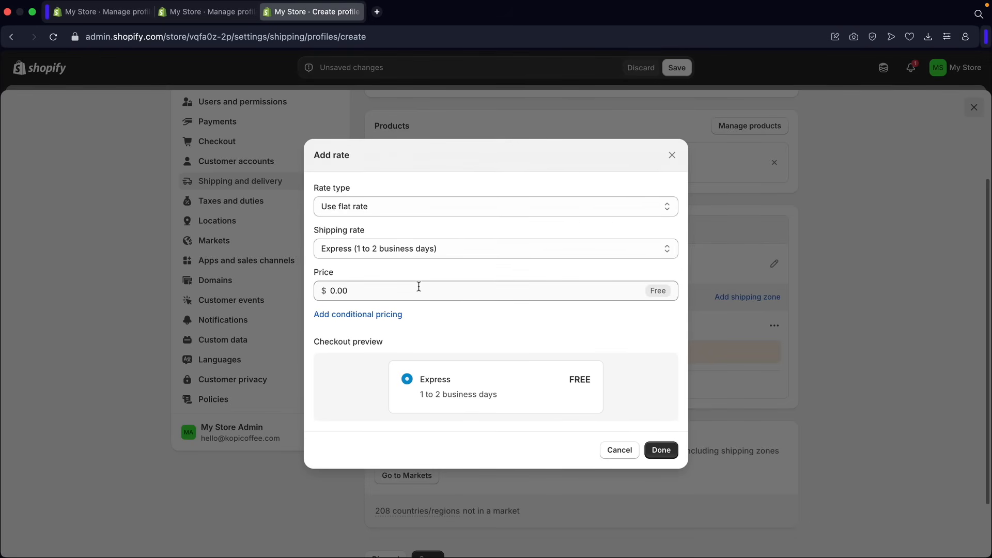
click(419, 286)
text(5)
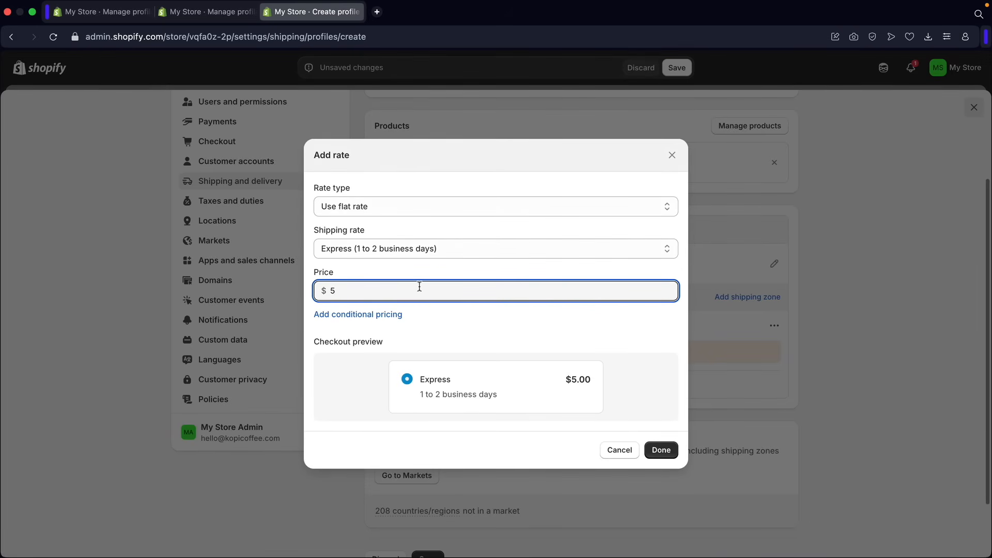
click(423, 207)
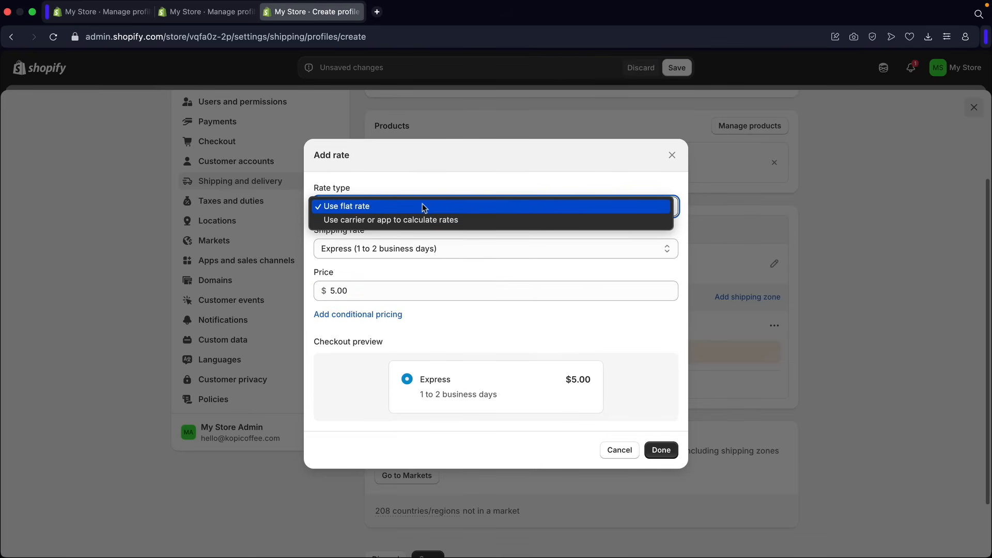
click(423, 207)
click(423, 248)
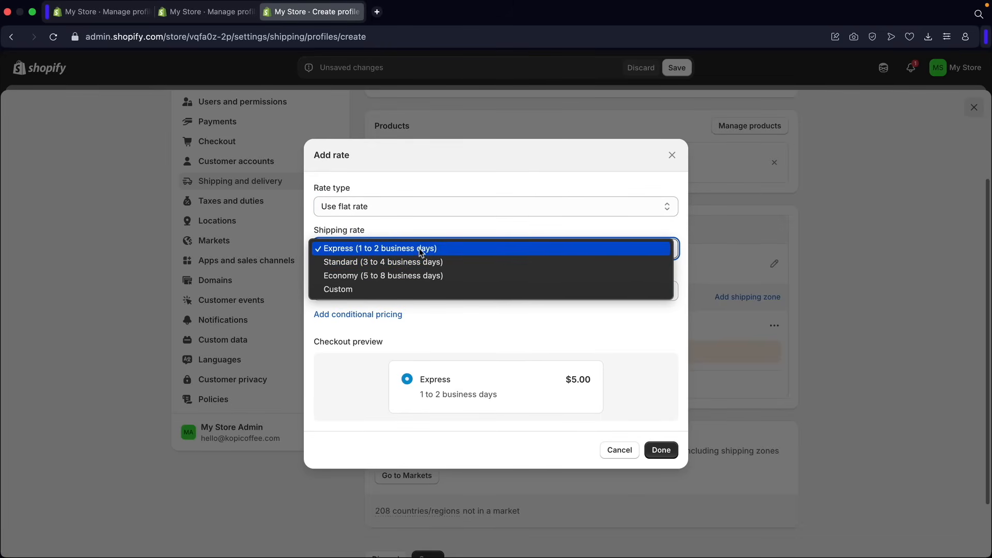
click(424, 250)
click(659, 449)
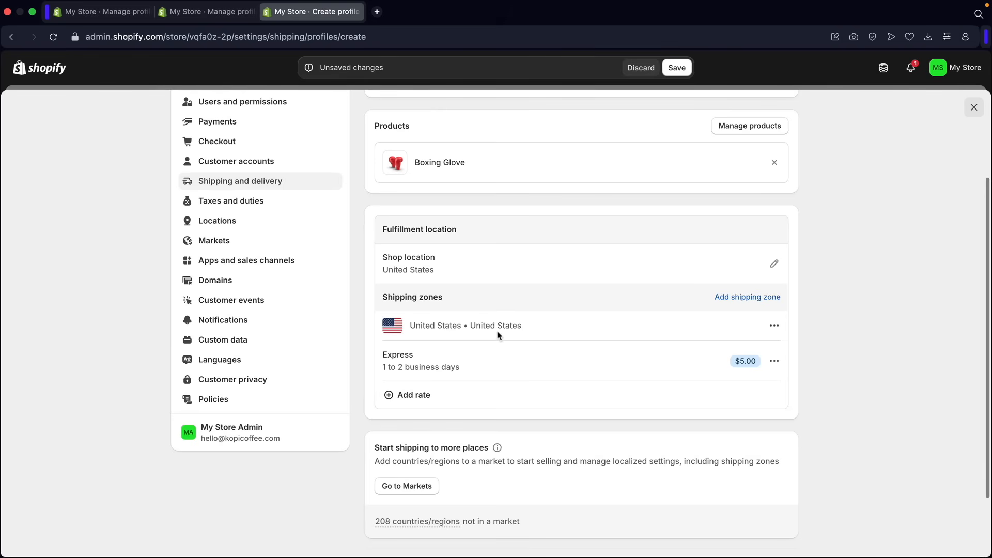
scroll(550, 196, up, 3)
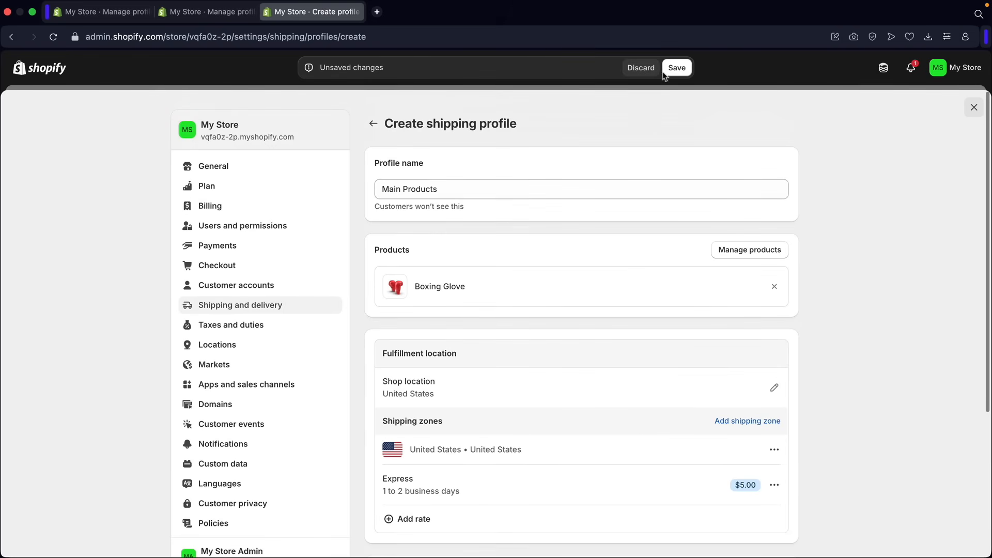
click(667, 72)
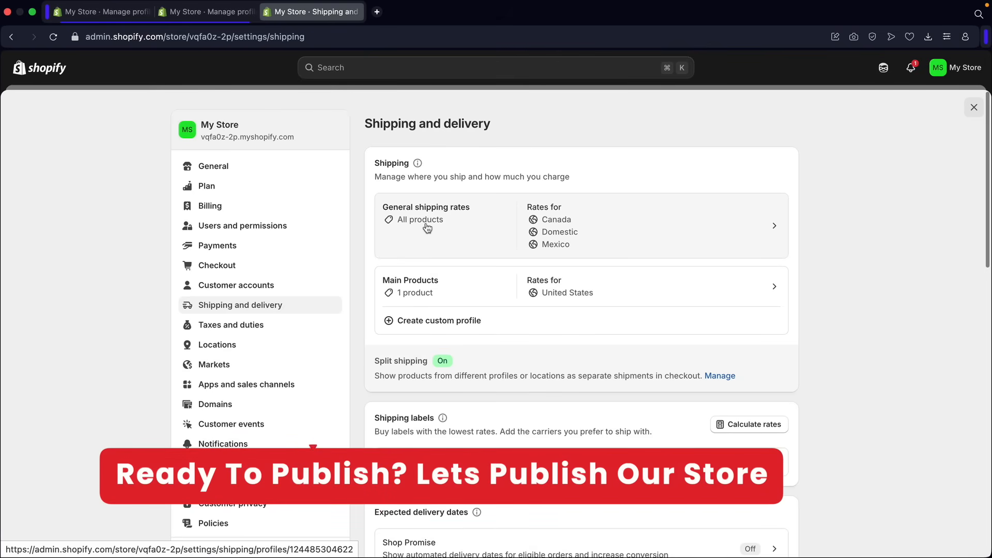
Step: Leave the settings and open the online store's storefront for viewing
click(973, 108)
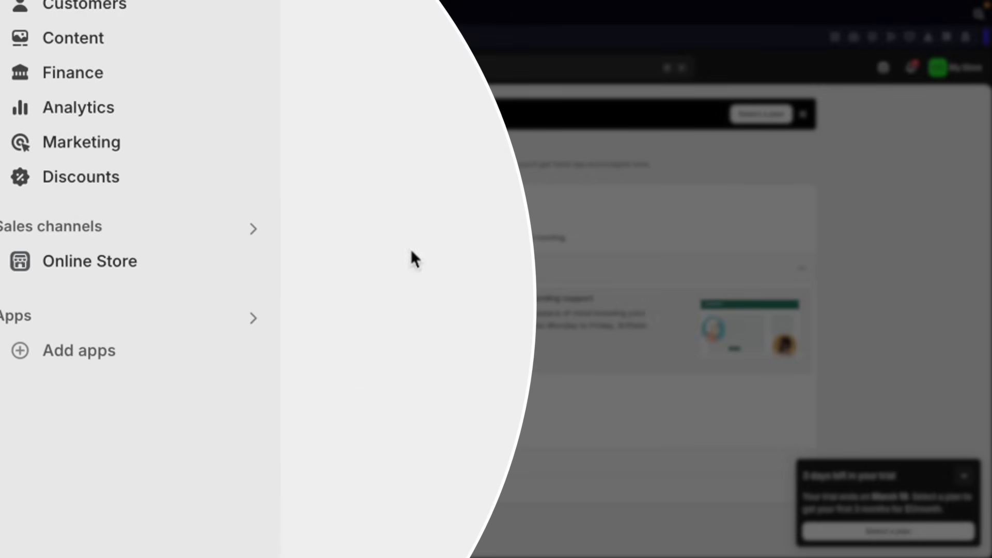
click(85, 261)
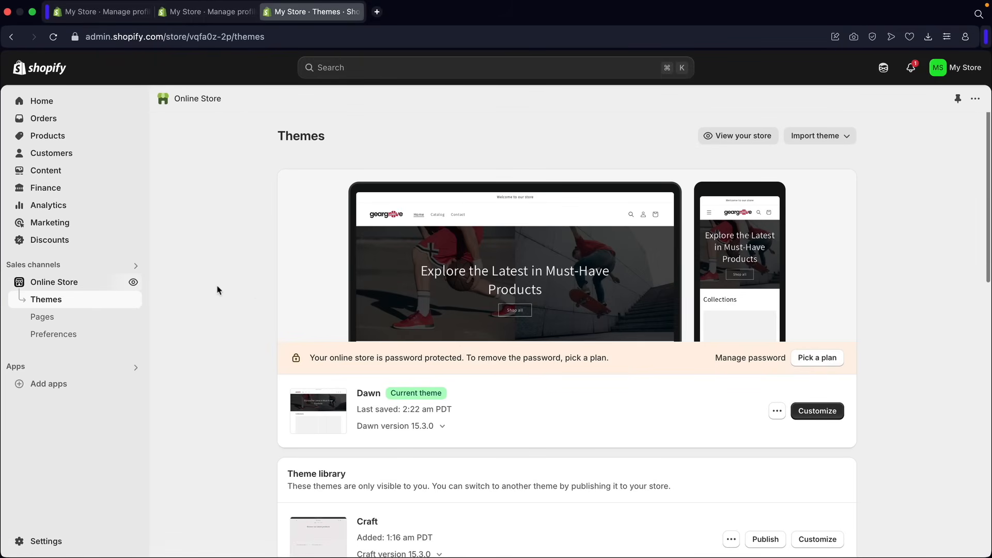
click(133, 282)
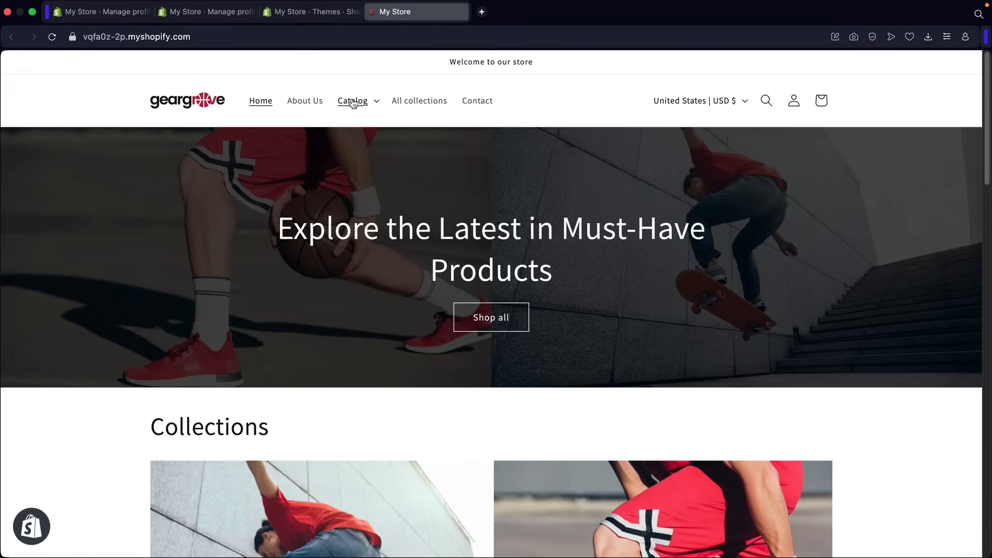
Step: Check the storefront's country and currency choices and open the Sports Apparel collection from the home page
click(705, 101)
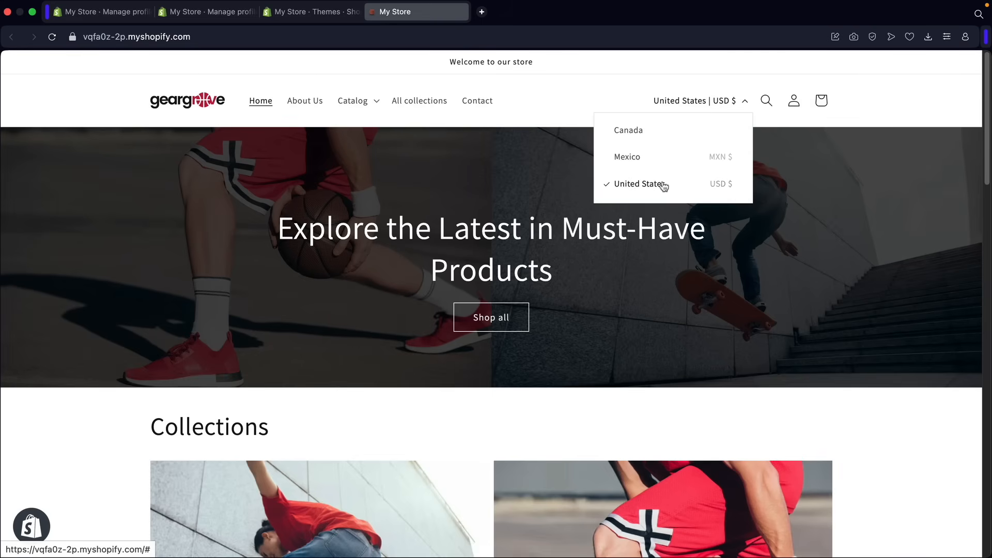
click(638, 100)
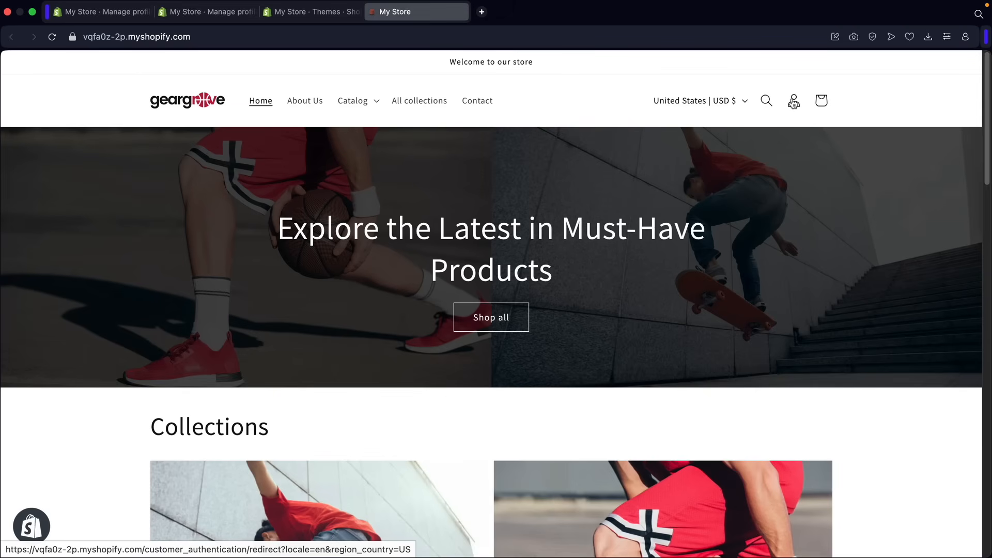
scroll(602, 263, down, 5)
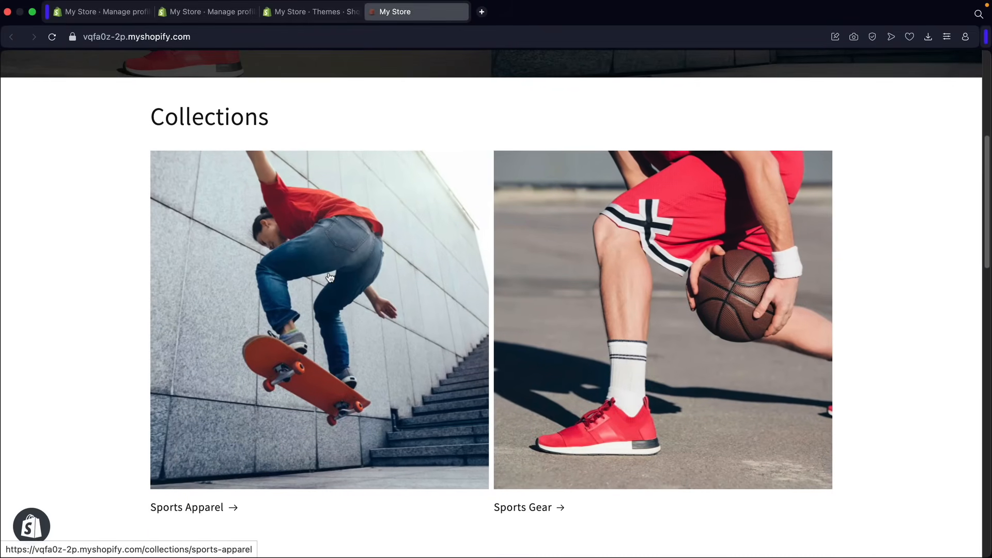
click(336, 283)
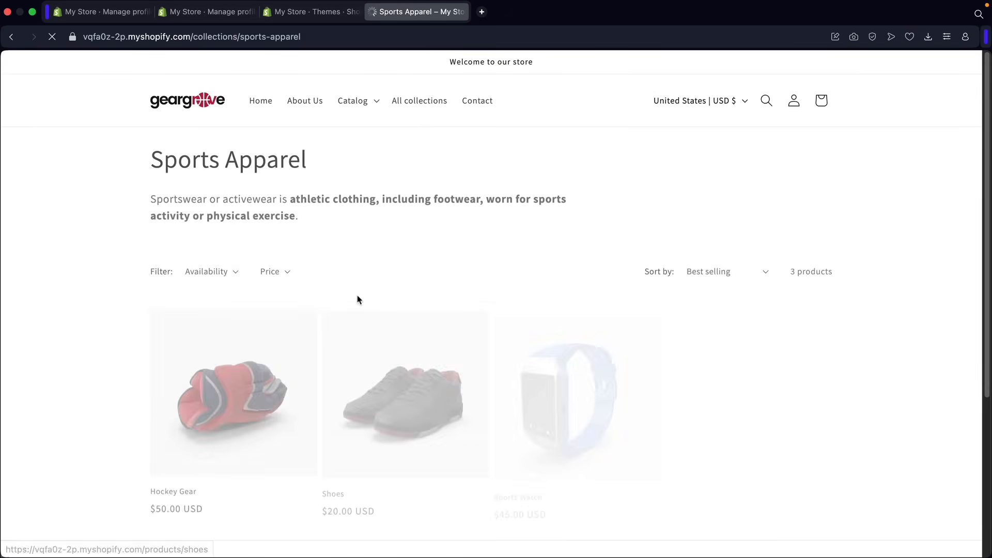
Step: Add one Hockey Gear from the Sports Apparel collection to the cart and proceed to checkout
scroll(355, 296, down, 1)
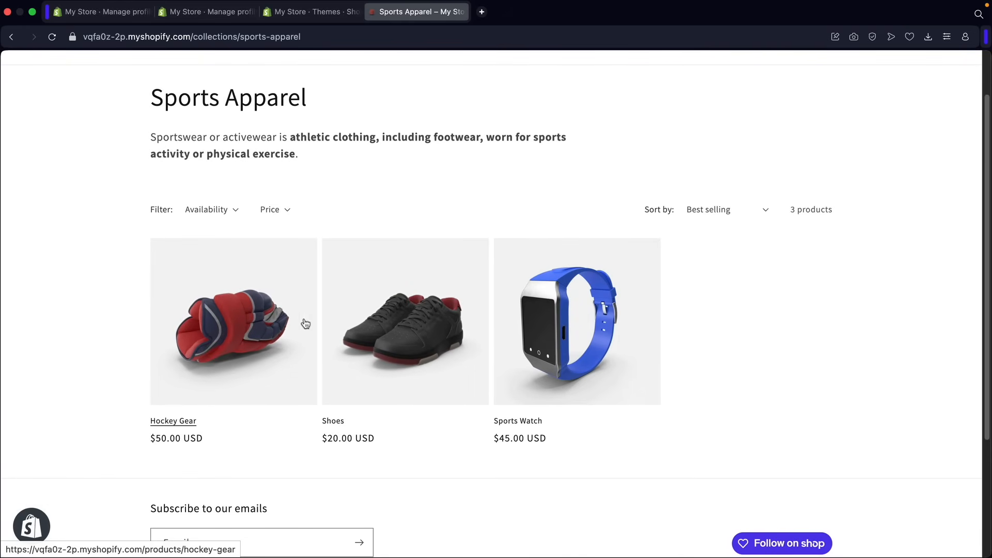
click(224, 314)
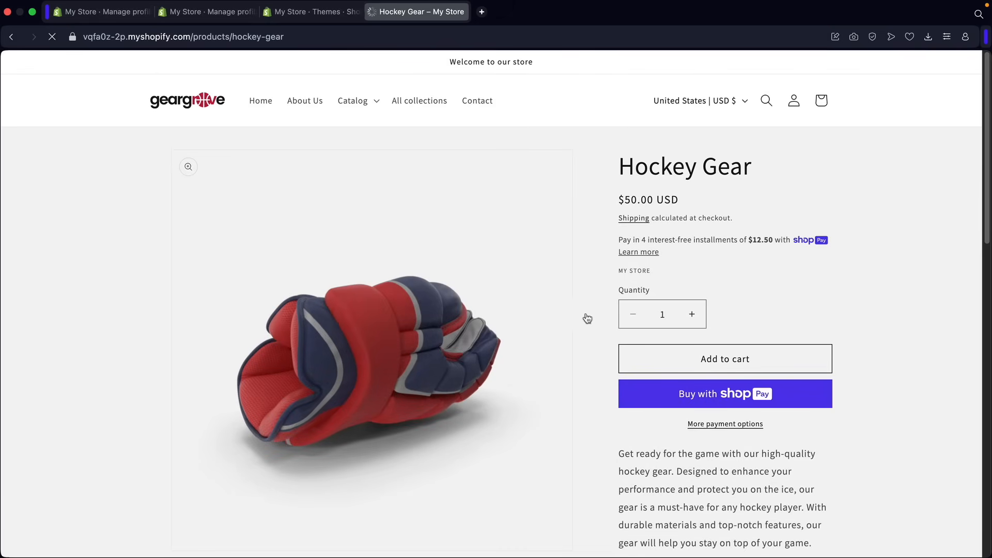
click(708, 363)
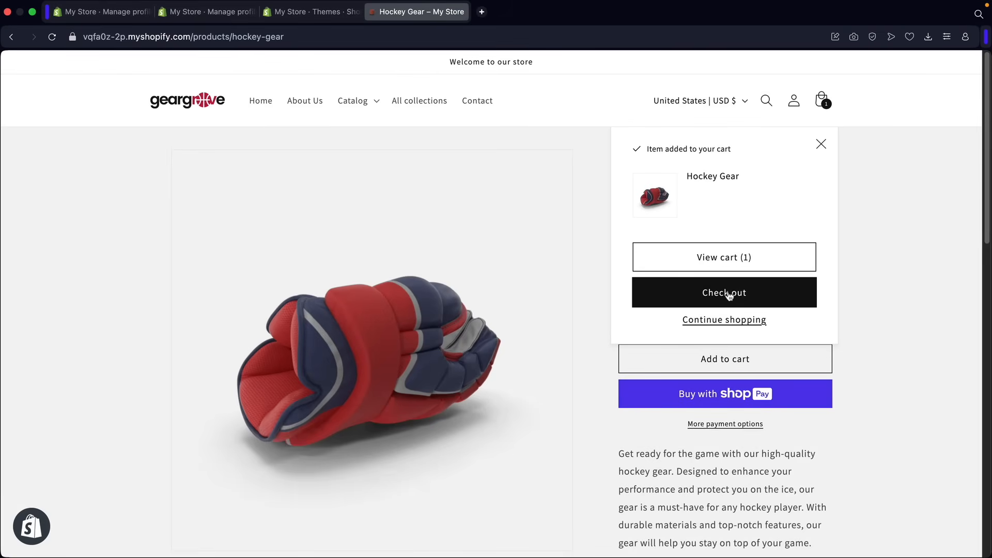
click(726, 290)
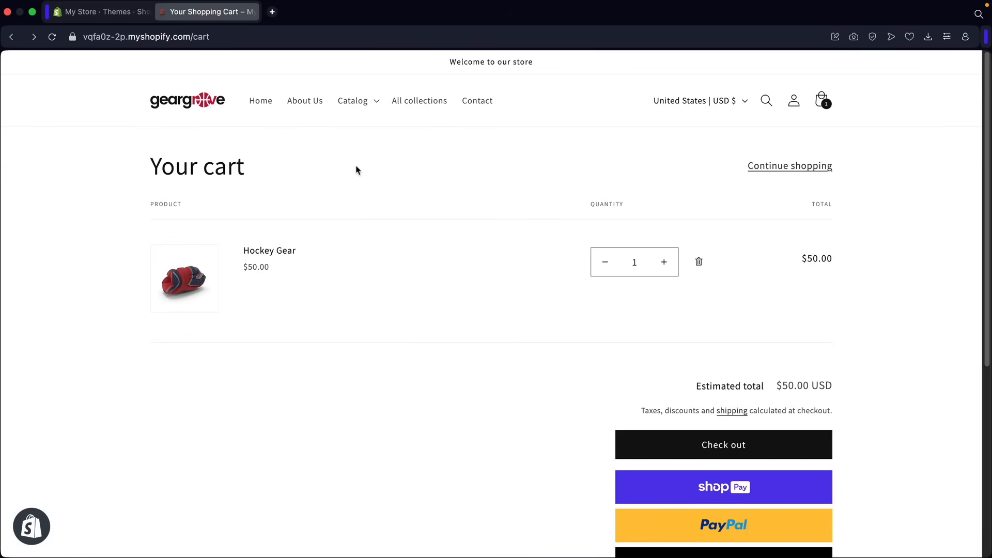
Step: Return to the storefront's home page and look through its collections and featured products
click(260, 101)
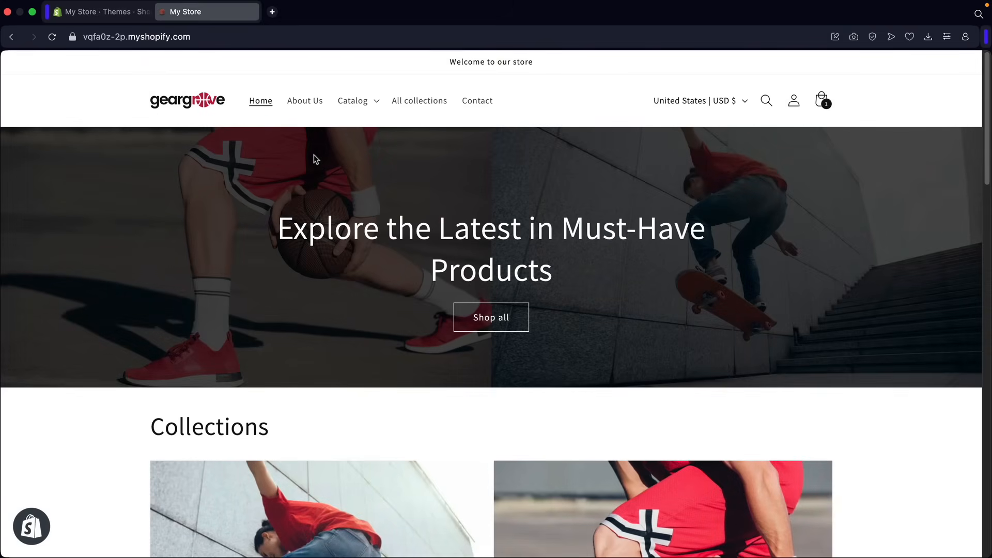
scroll(396, 266, down, 10)
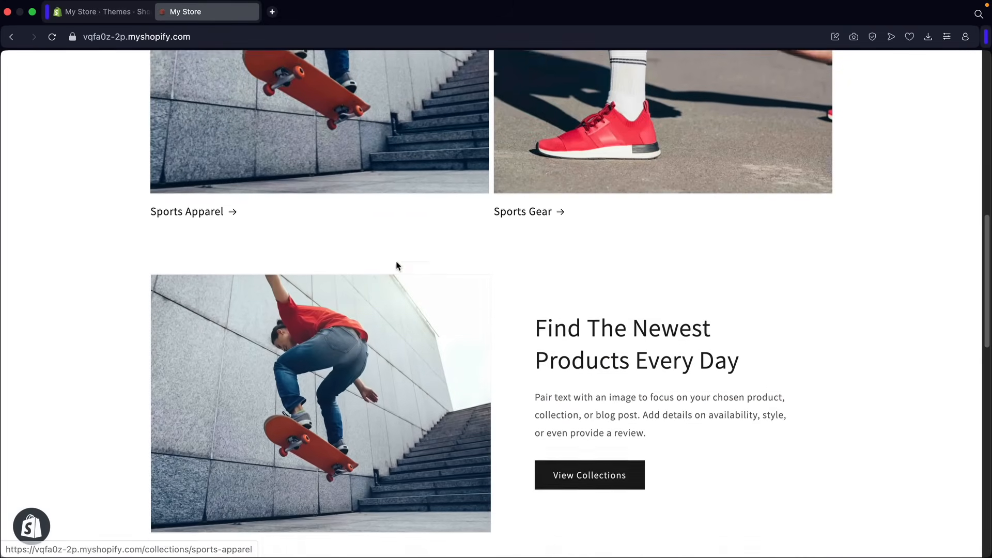
scroll(397, 265, down, 11)
scroll(396, 265, up, 4)
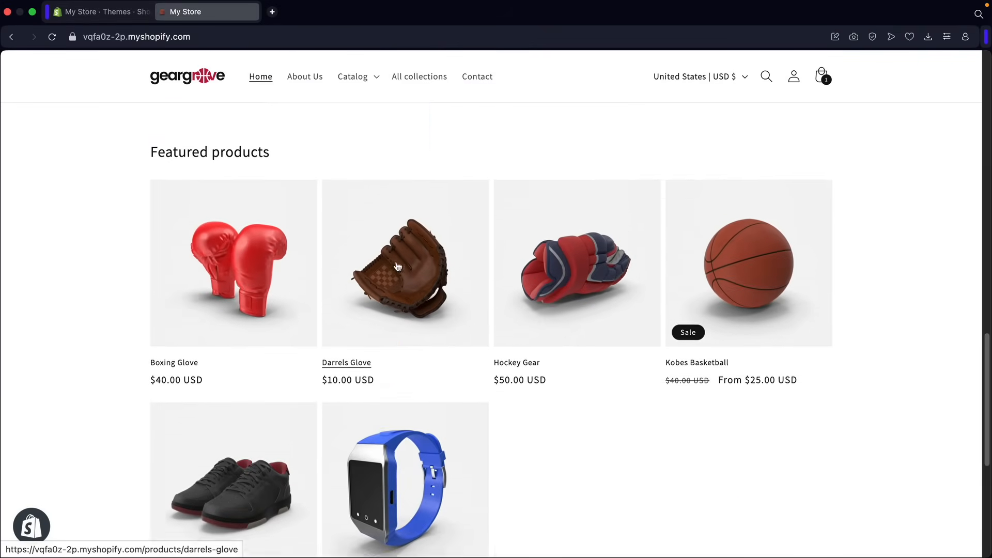
scroll(396, 266, up, 17)
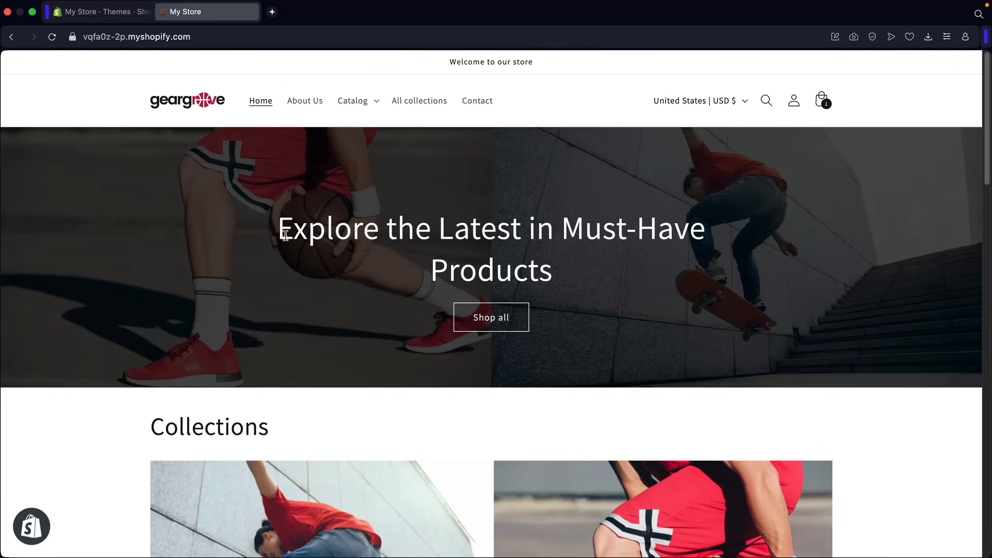
Step: Open the plan selection from the store admin's themes page, compare card rates and prices, and select the Basic plan
click(108, 16)
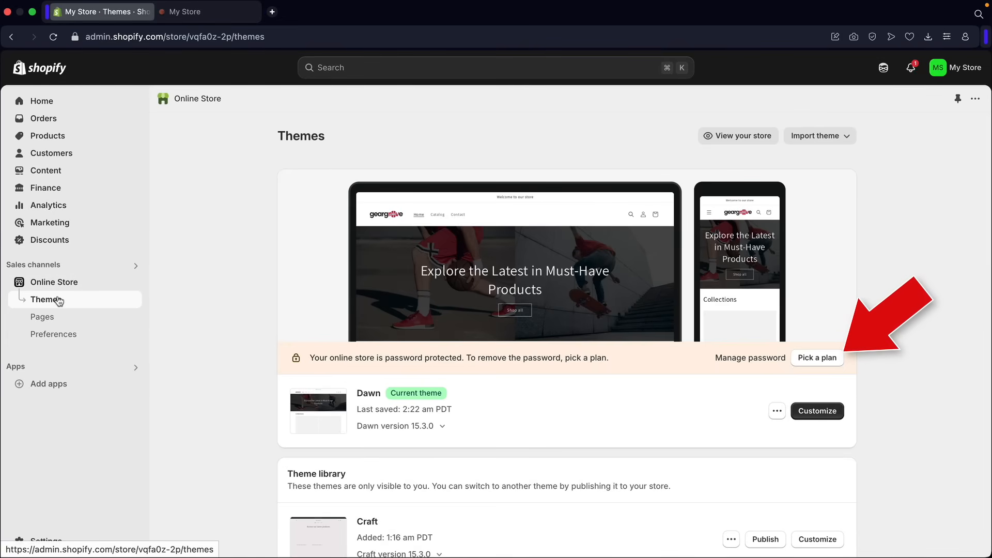
click(815, 359)
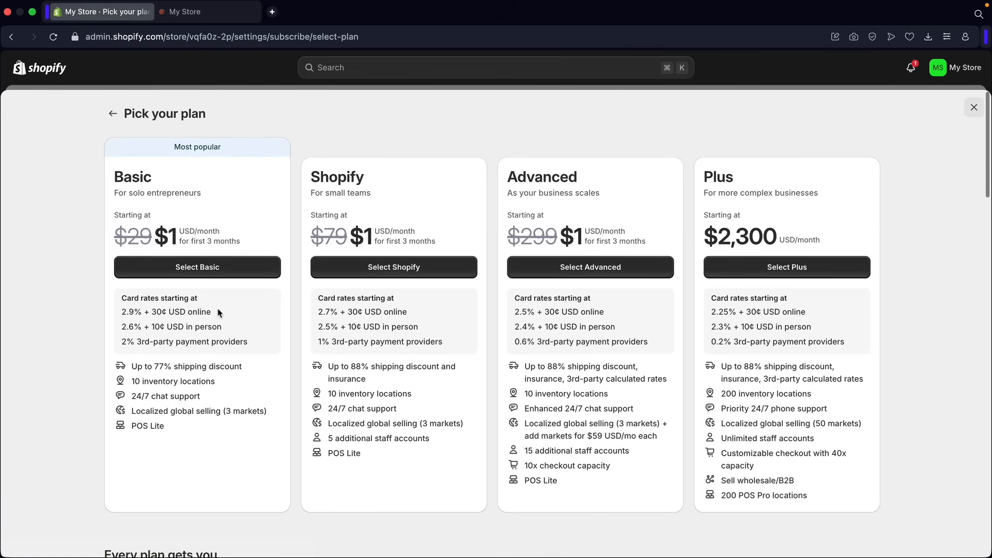
drag(218, 312, 190, 313)
click(246, 314)
drag(317, 311, 418, 309)
drag(375, 241, 439, 243)
click(439, 243)
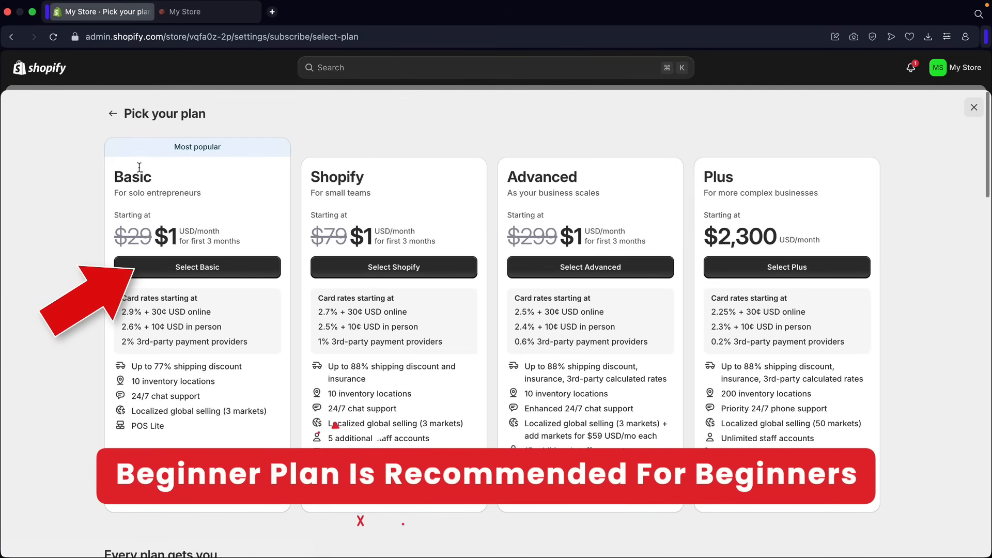
click(181, 271)
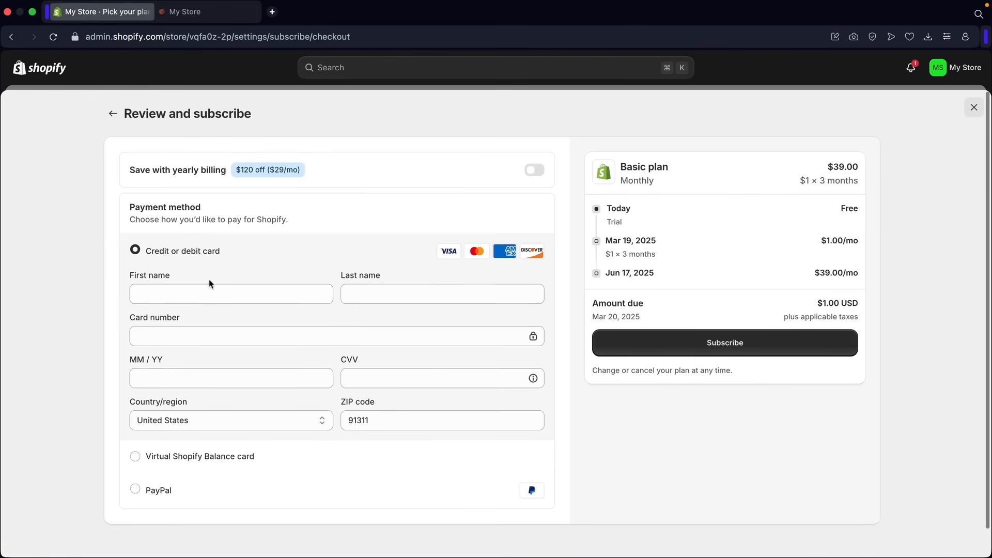
Step: Choose credit or debit card as the payment method, review the billing schedule and subscribe to the monthly Basic plan
scroll(240, 271, down, 1)
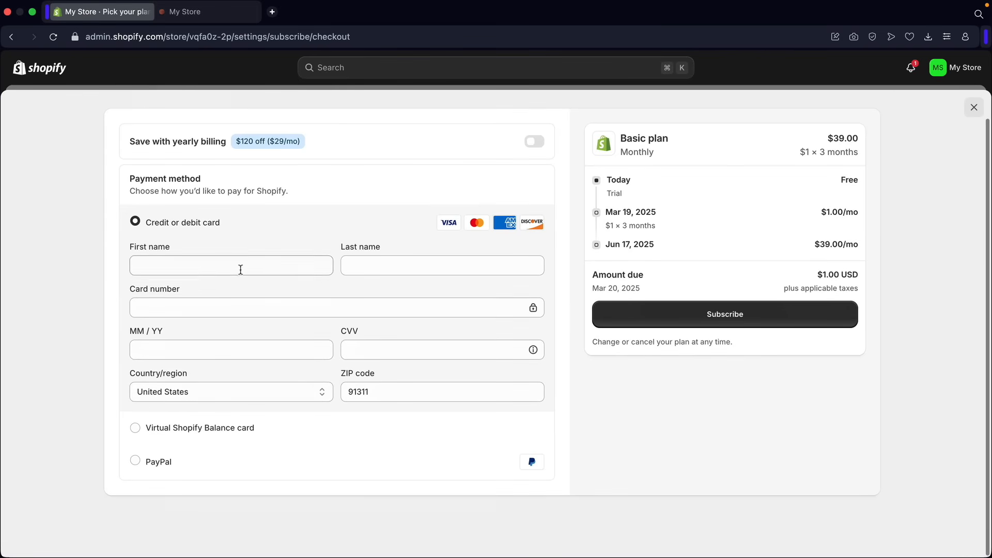
click(135, 462)
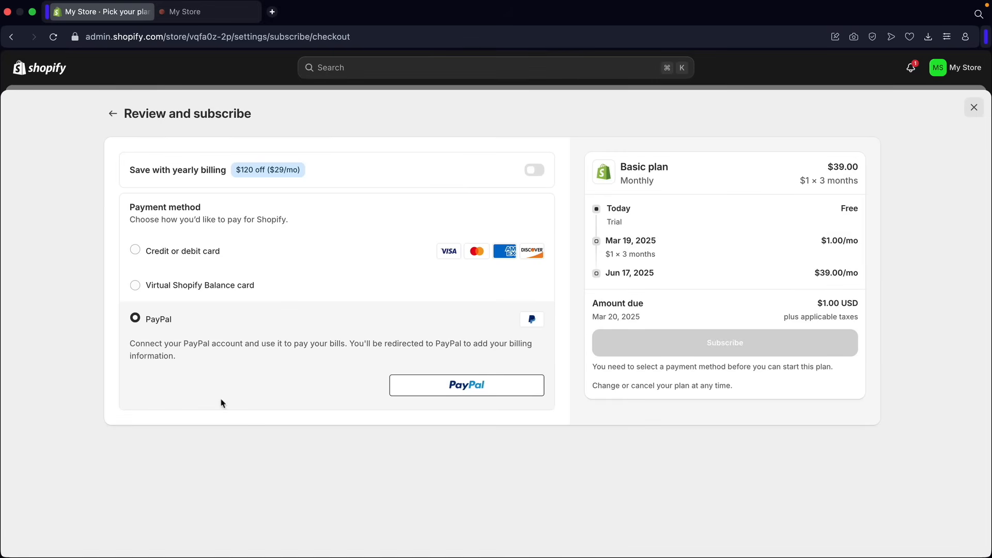
click(136, 250)
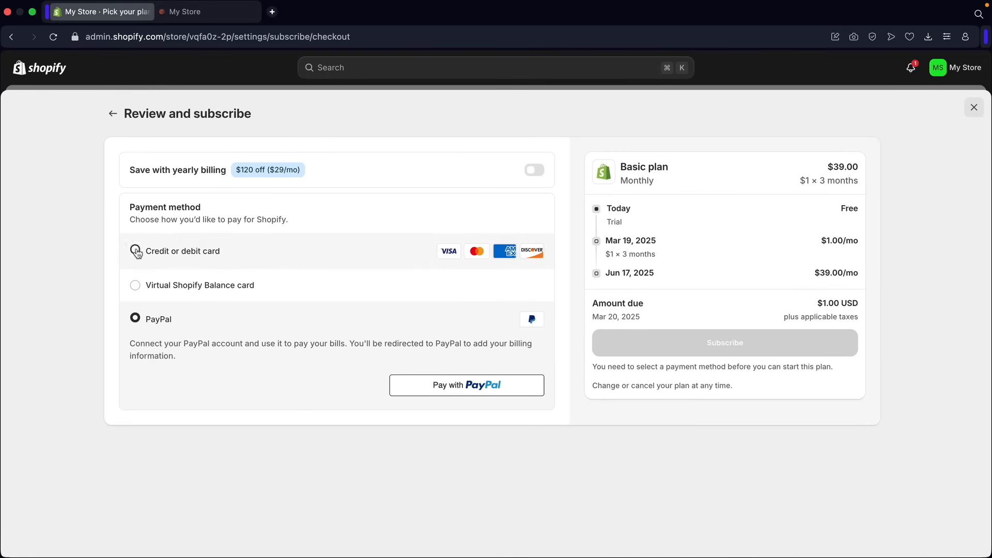
drag(839, 208, 856, 208)
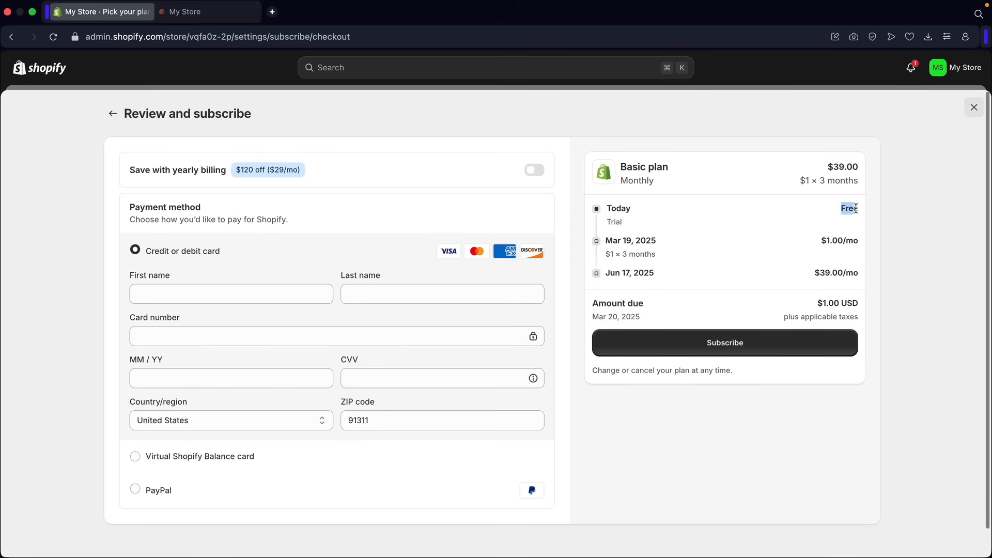
drag(604, 254, 656, 257)
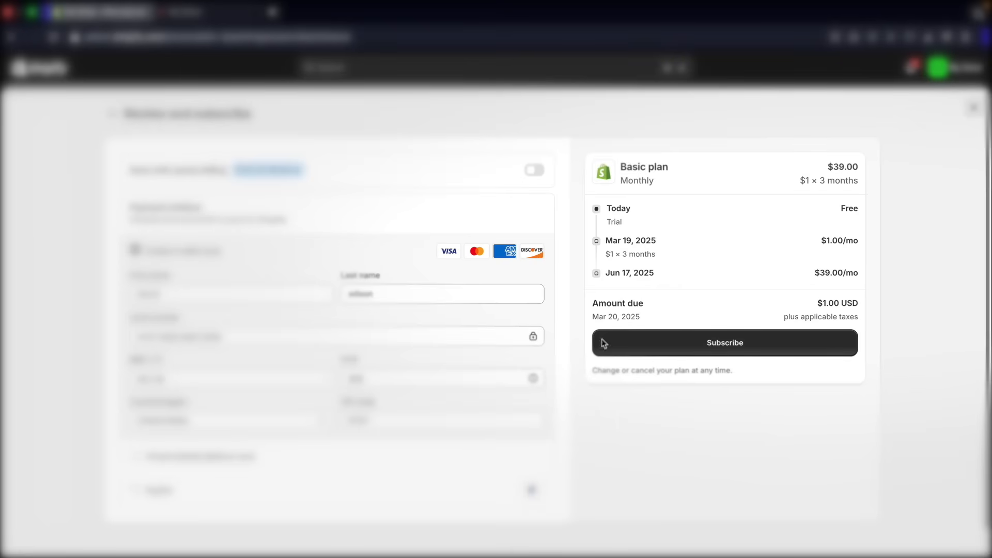
click(686, 343)
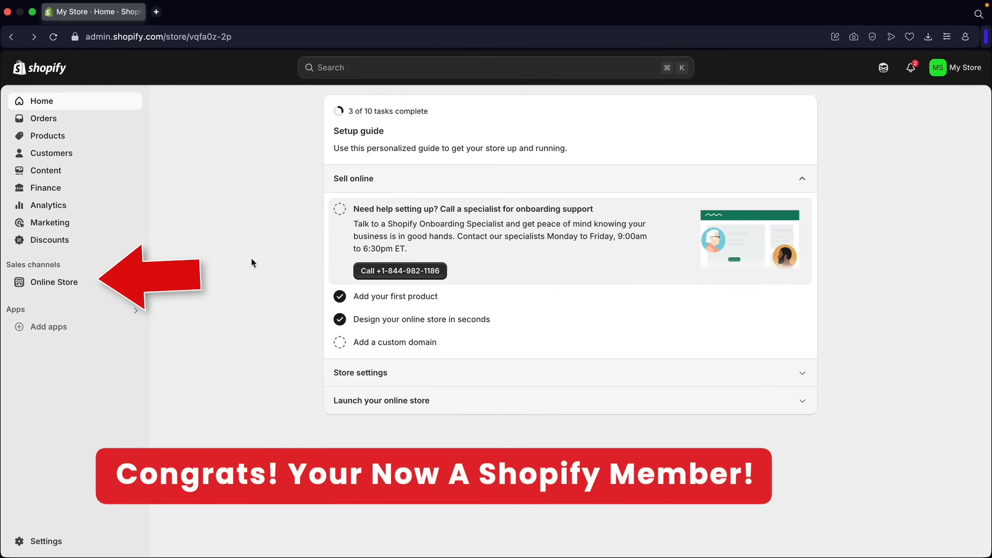
Step: Open the online store's themes page and remove the storefront's password protection
click(51, 284)
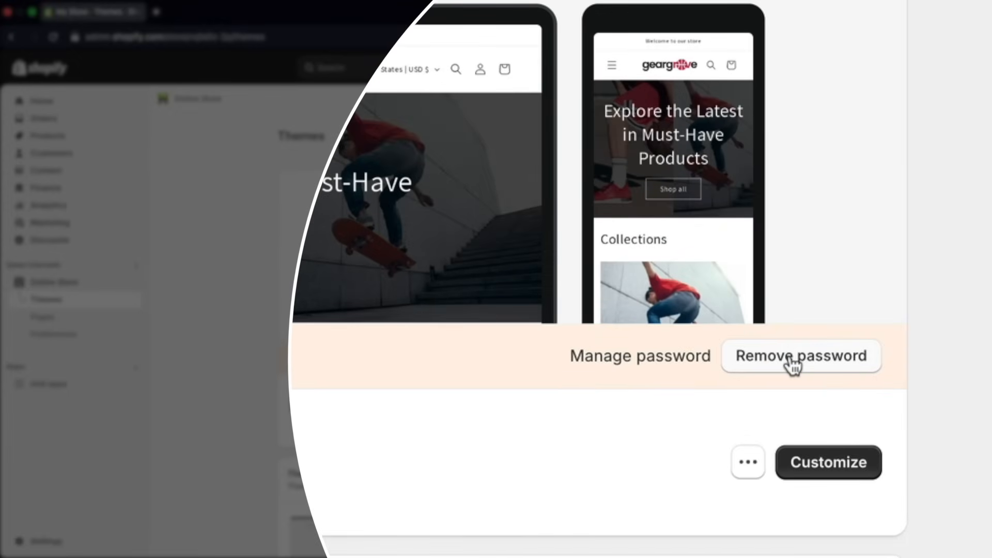
click(791, 365)
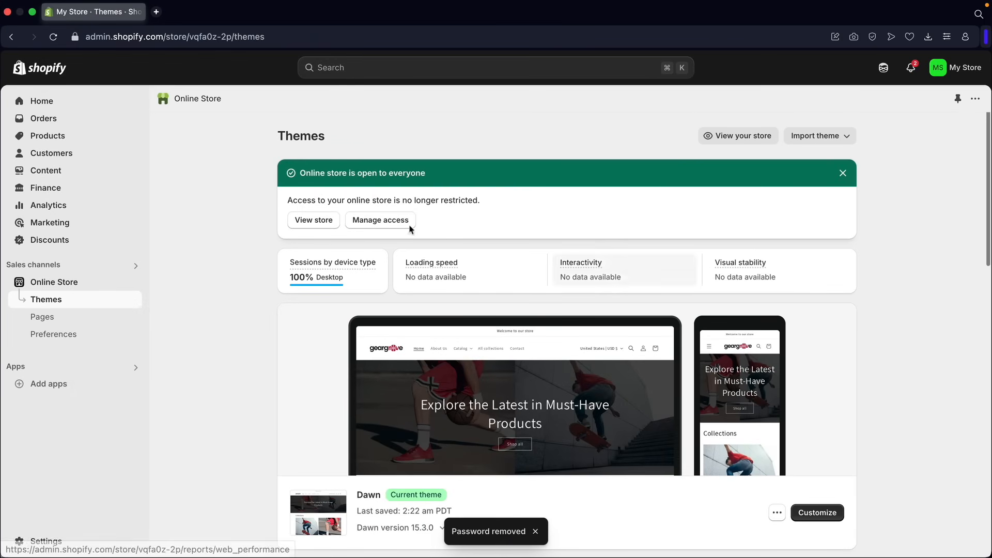
drag(300, 173, 416, 174)
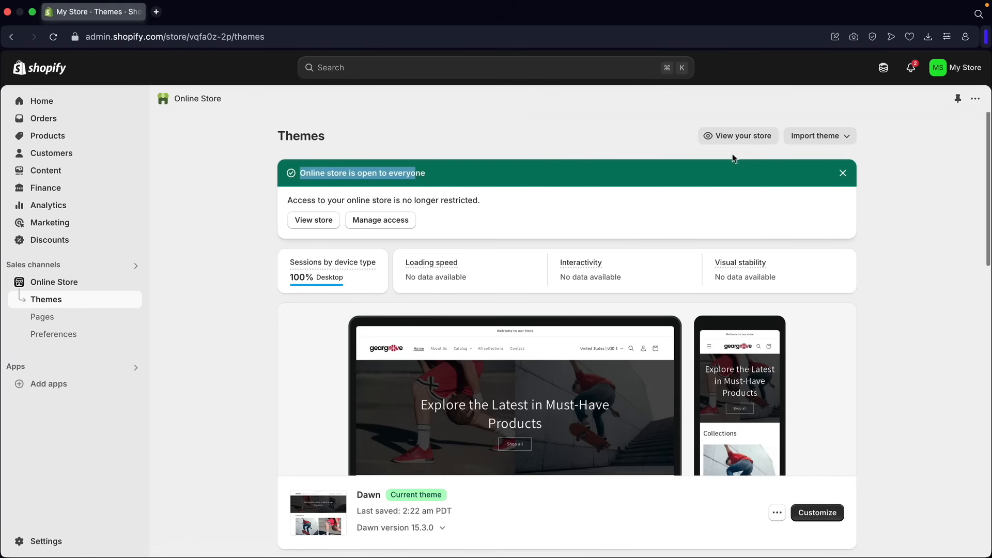
Step: View the live store, look through its home page sections and check its web address
click(745, 138)
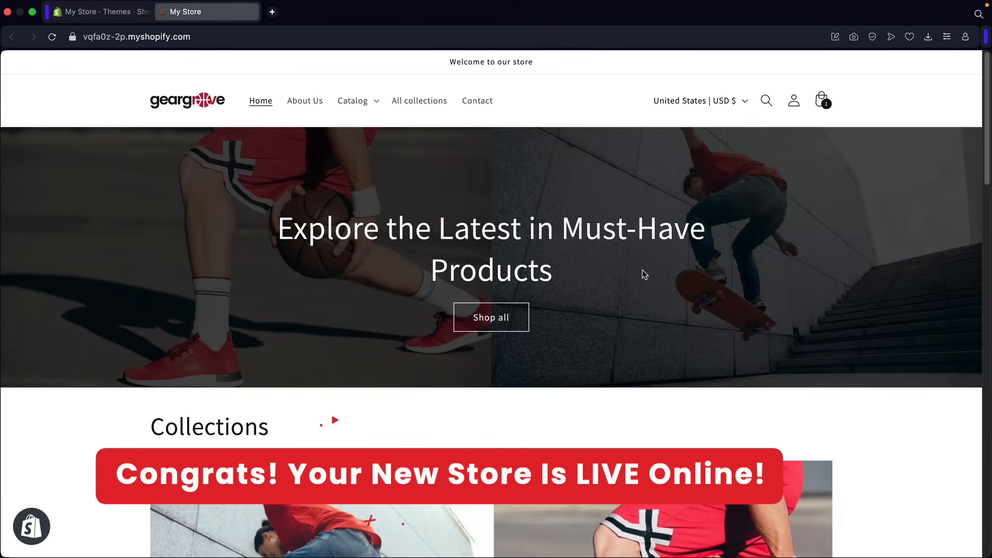
scroll(661, 277, down, 12)
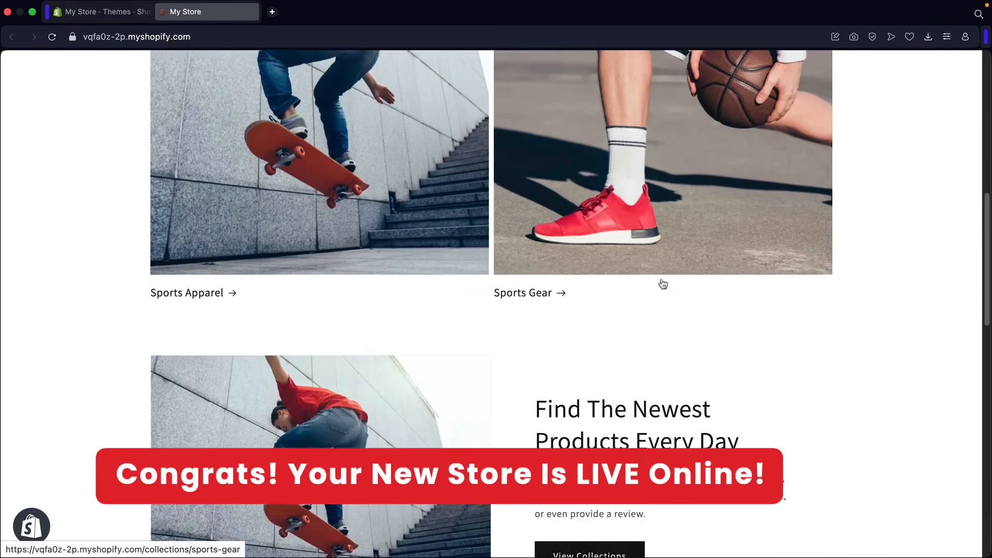
scroll(662, 279, down, 15)
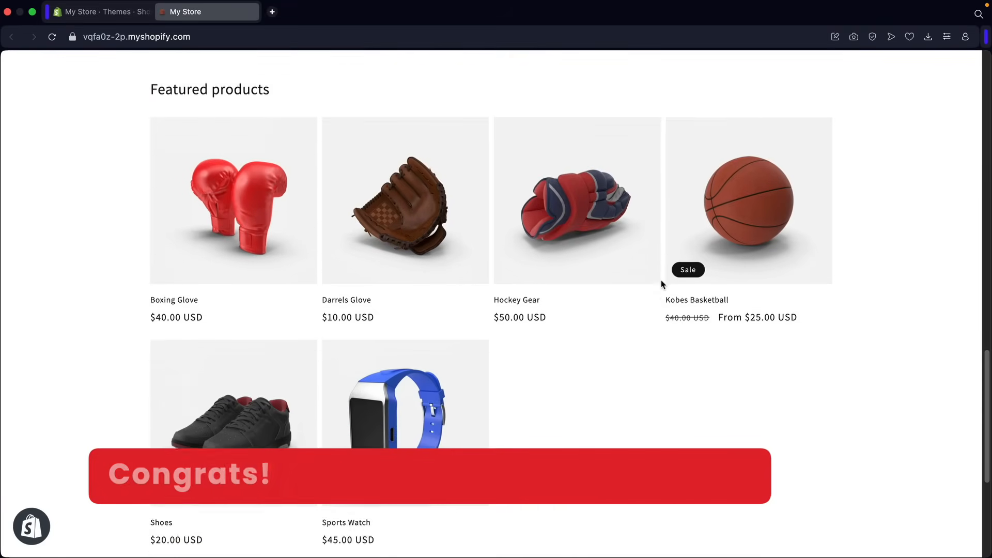
scroll(661, 284, down, 2)
scroll(661, 285, up, 20)
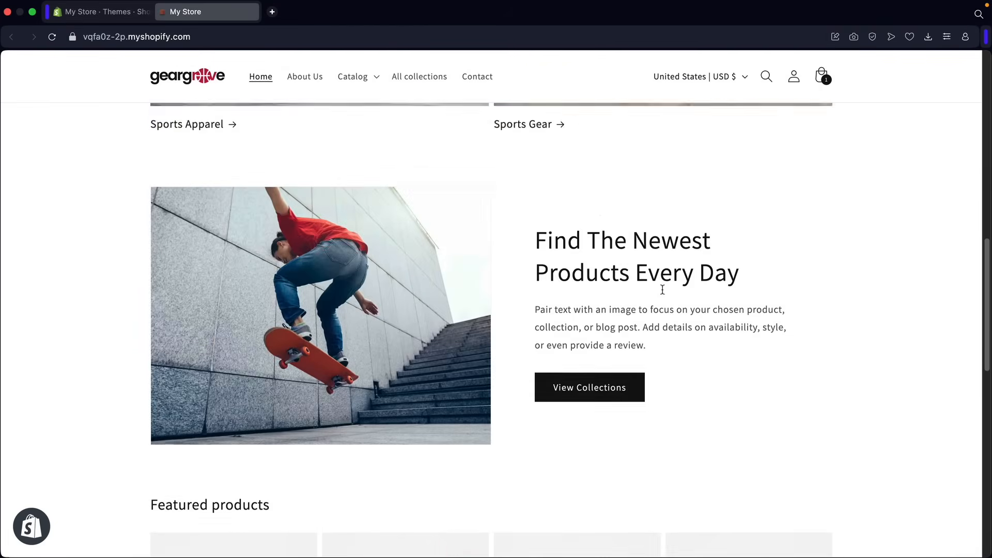
scroll(662, 291, up, 2)
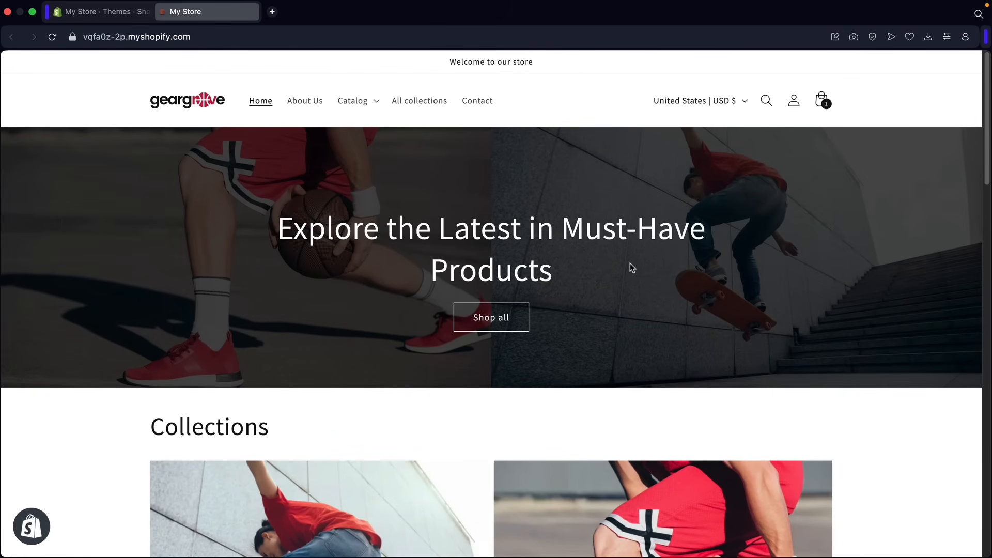
drag(207, 37, 80, 35)
drag(97, 72, 322, 71)
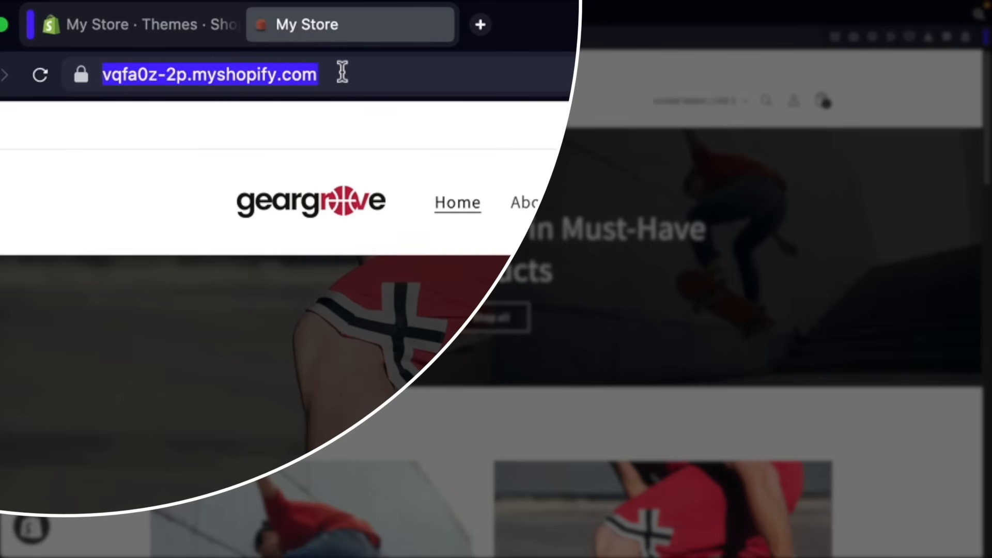
click(342, 72)
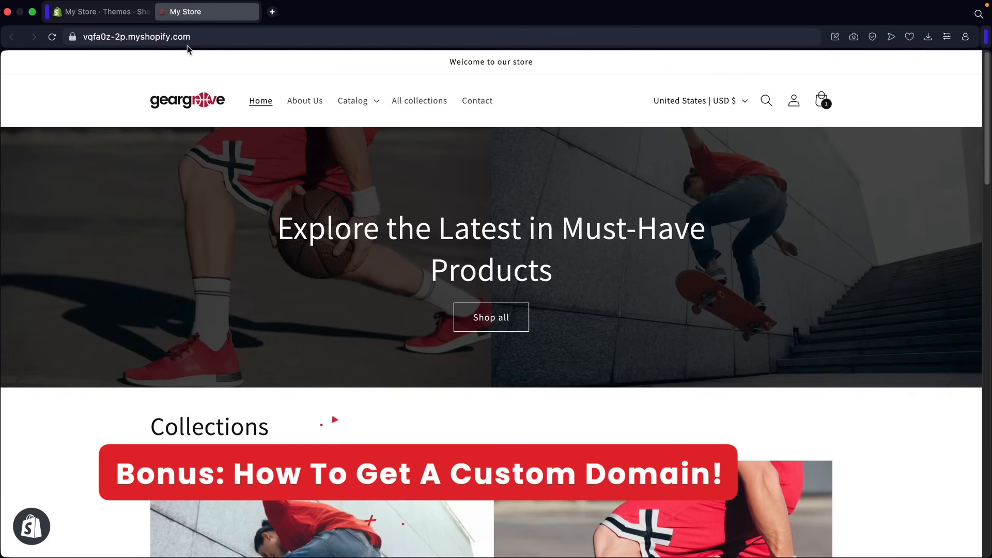
Step: Return to the store admin, start buying a new domain in the domain settings and search for darrelsclub.com
click(101, 13)
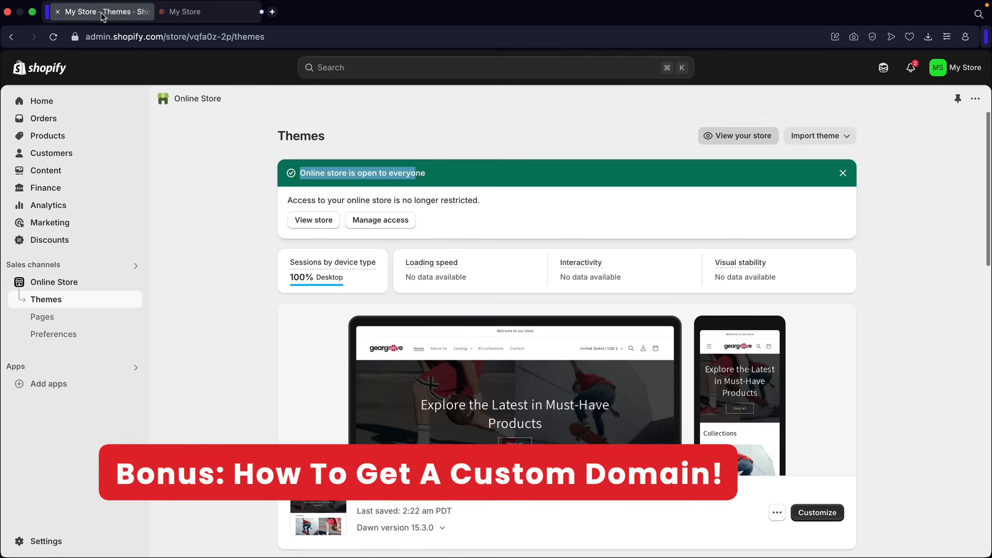
click(187, 177)
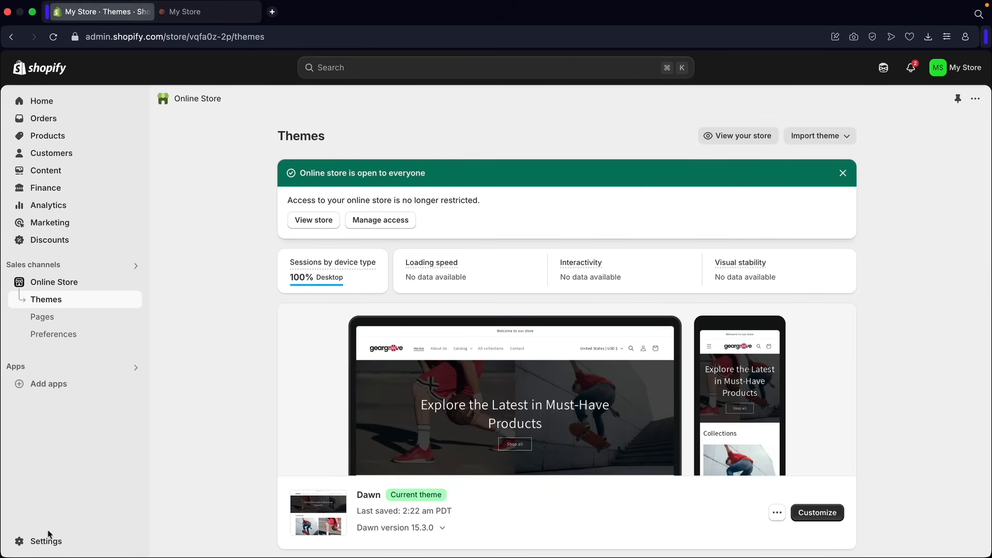
click(21, 542)
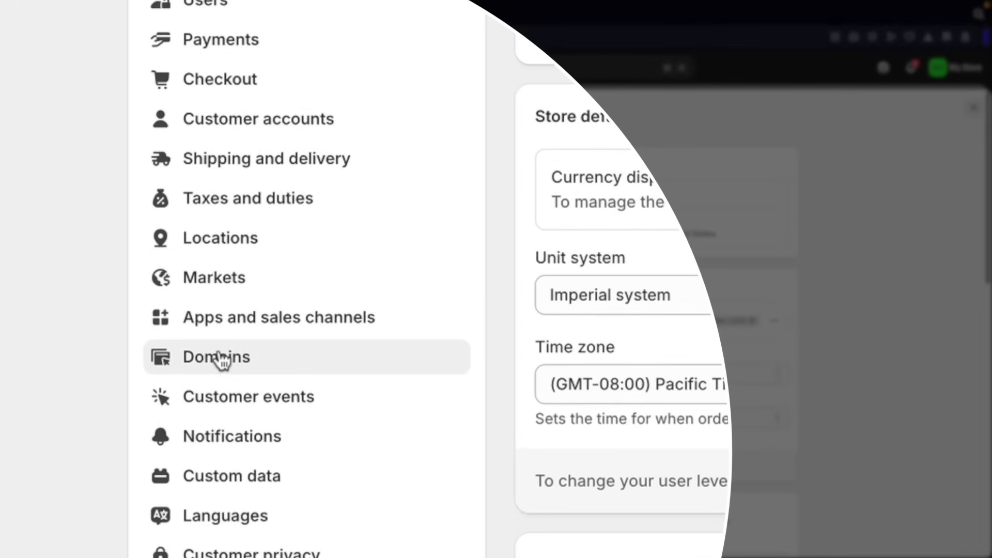
click(269, 367)
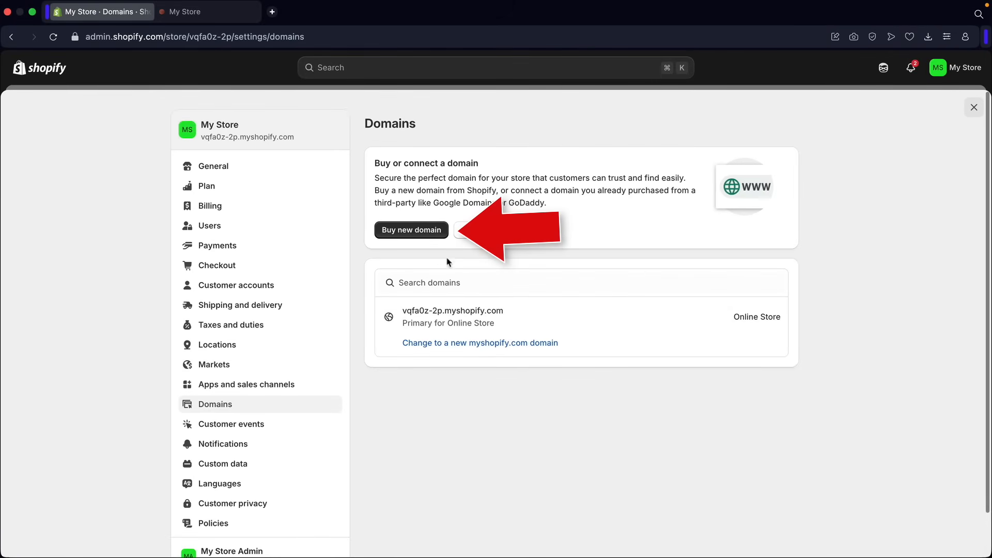
click(405, 231)
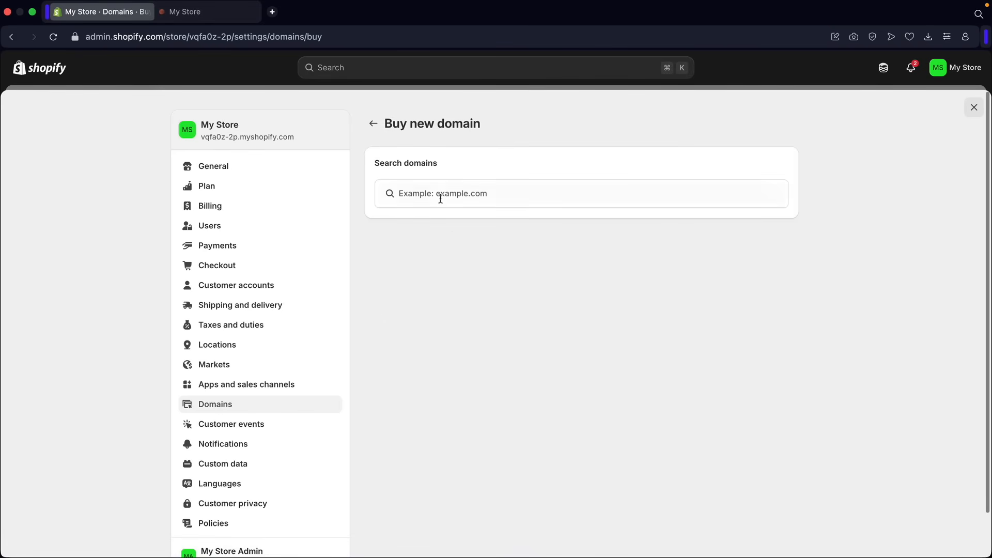
click(450, 196)
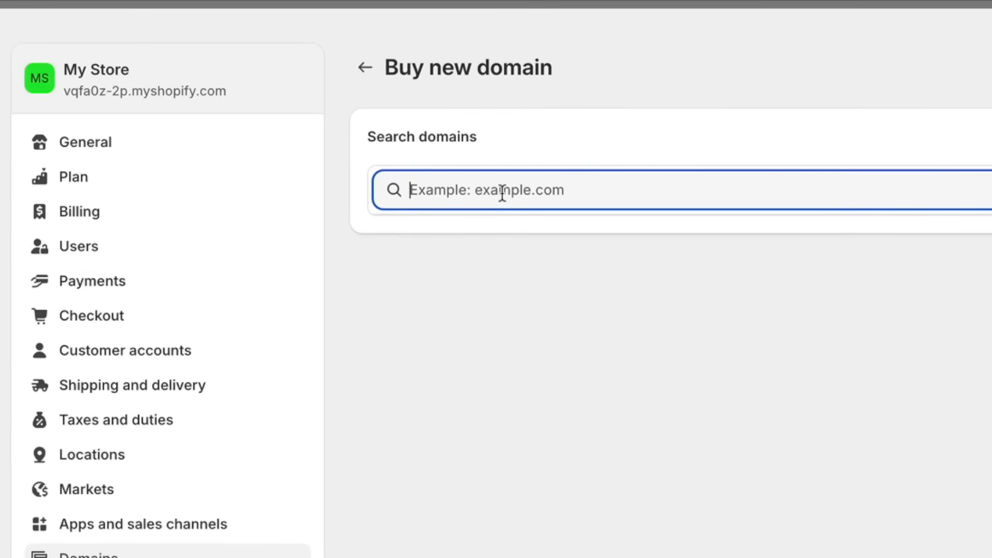
text(darrelsclub.com)
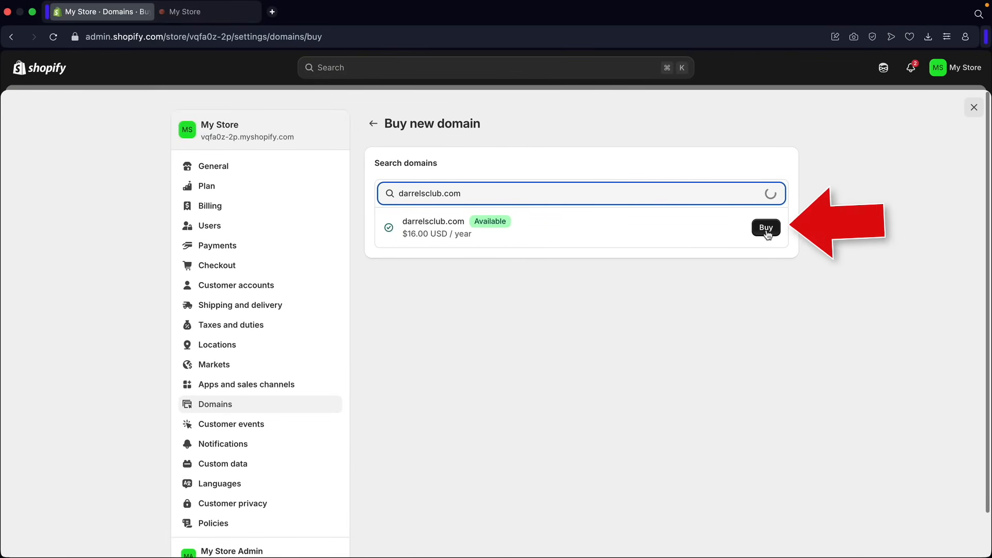
Step: Buy the darrelsclub.com domain with yearly auto-renewal after reviewing the contact and payment details, and open its domain status
click(765, 227)
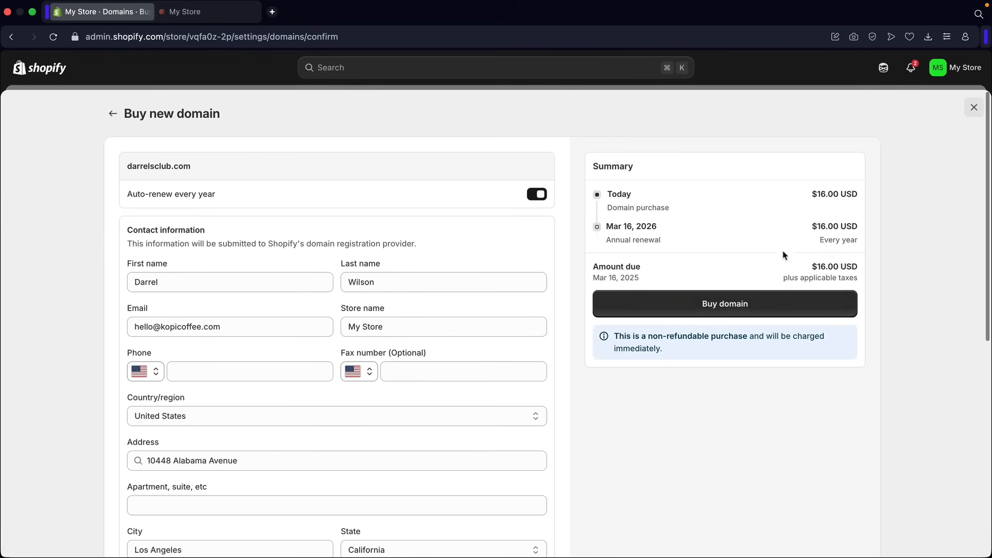
drag(810, 228, 856, 224)
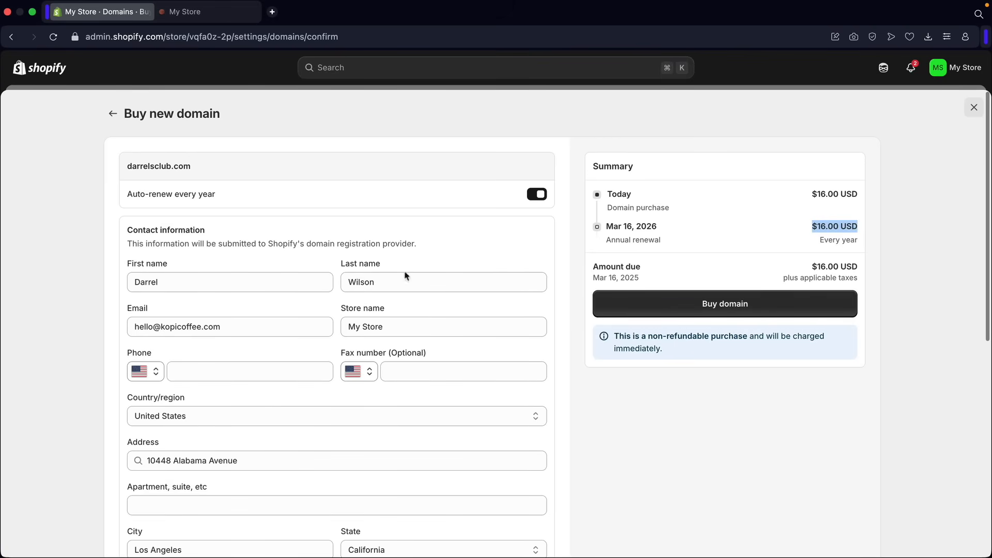
scroll(474, 375, down, 6)
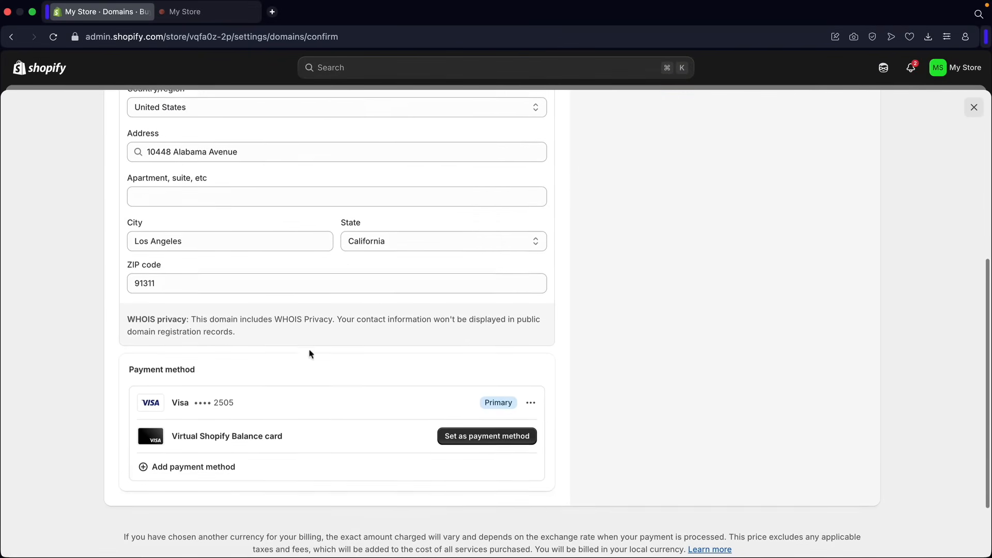
scroll(372, 420, up, 6)
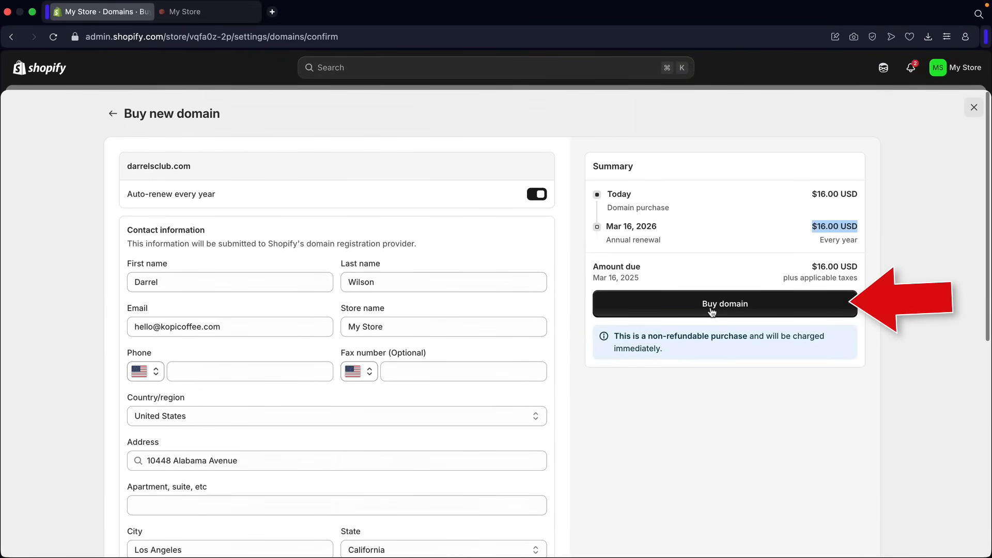
click(711, 308)
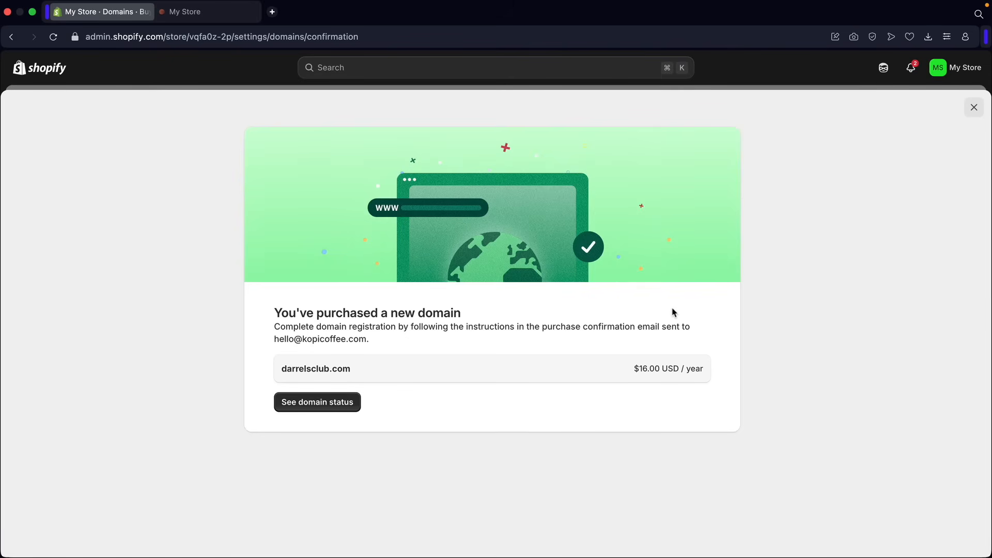
click(327, 405)
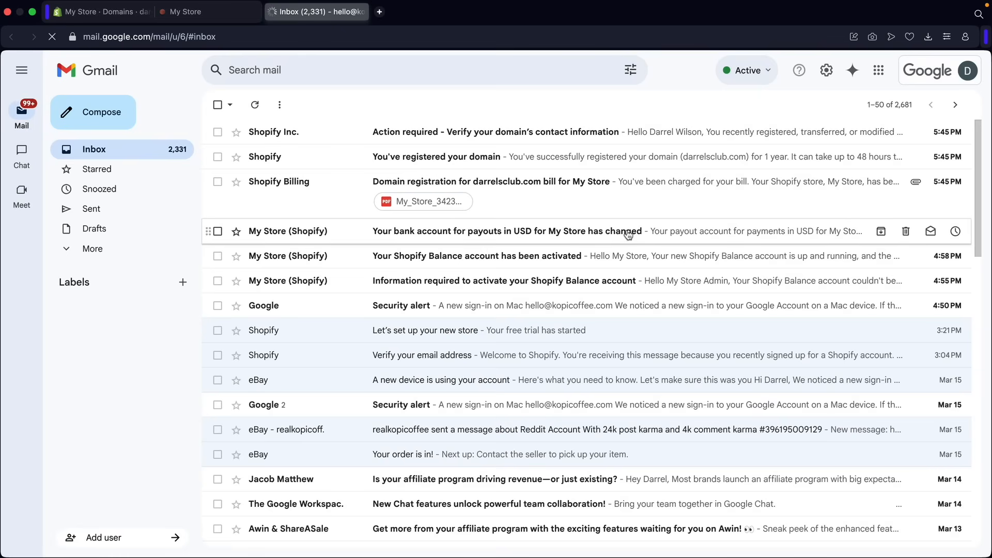
Step: Switch to Gmail and read Shopify's domain billing email and domain registration email
click(560, 192)
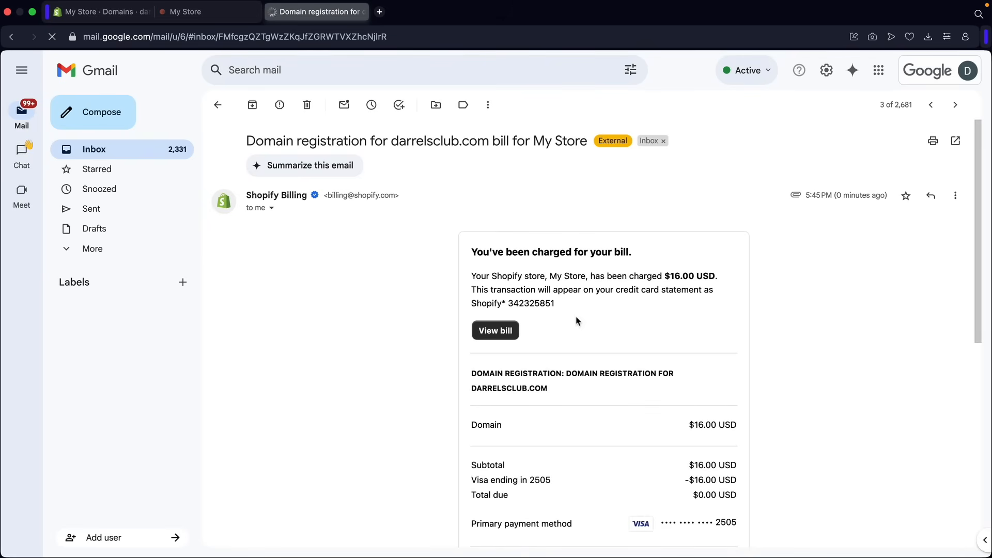
click(217, 104)
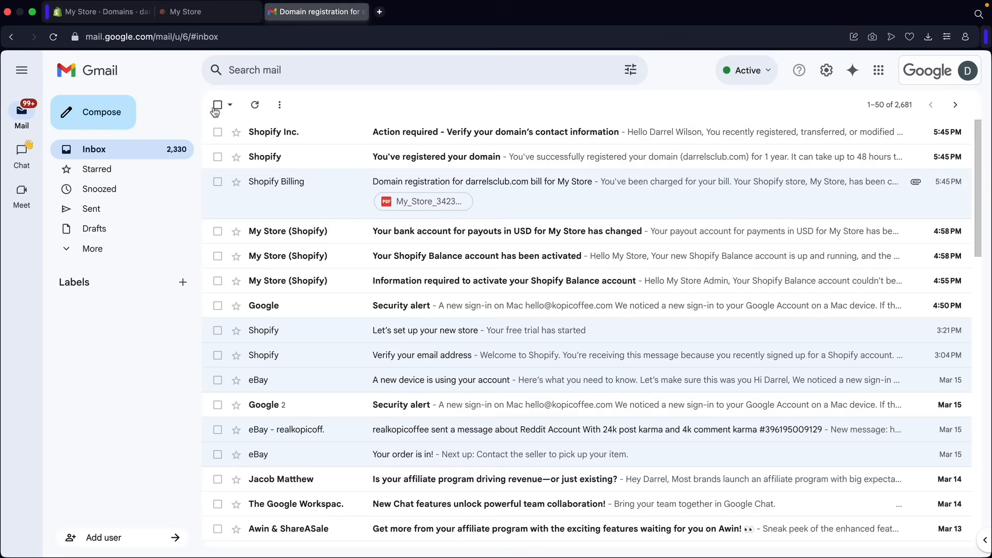
click(370, 161)
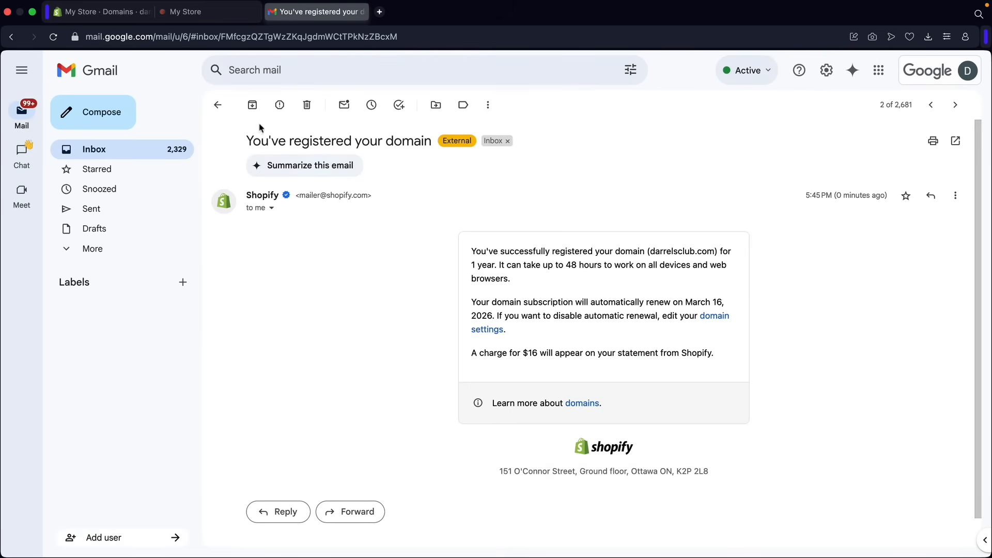
click(218, 105)
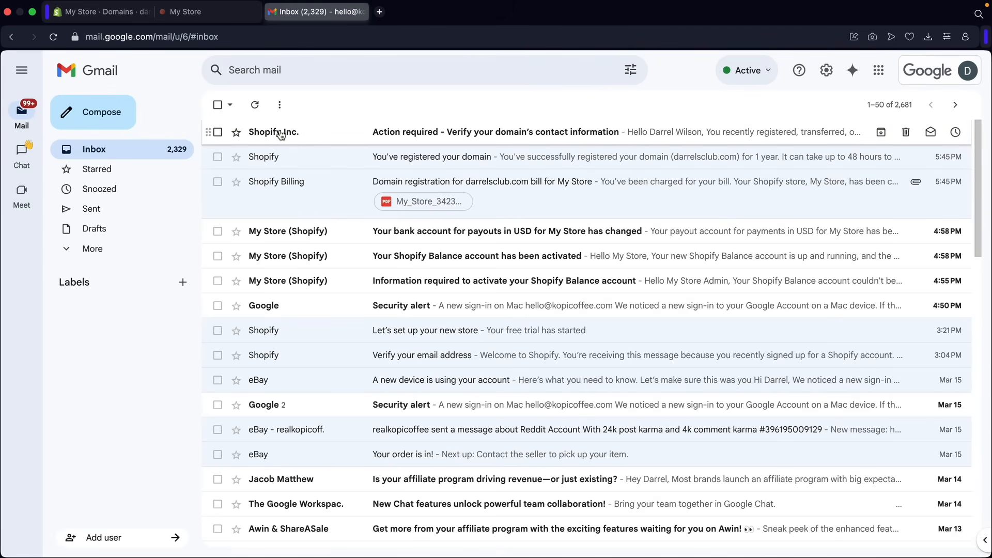
click(427, 135)
scroll(443, 204, down, 3)
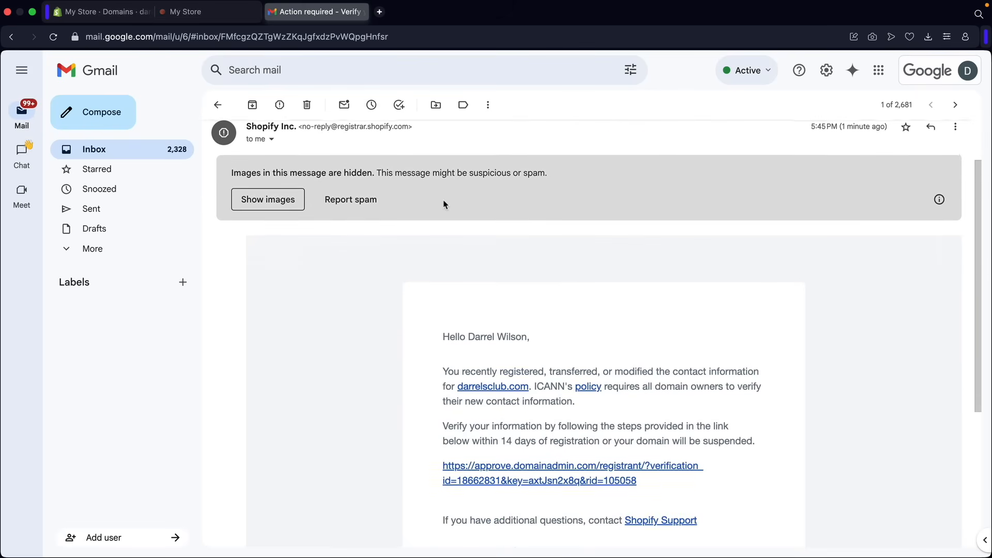
scroll(443, 203, down, 3)
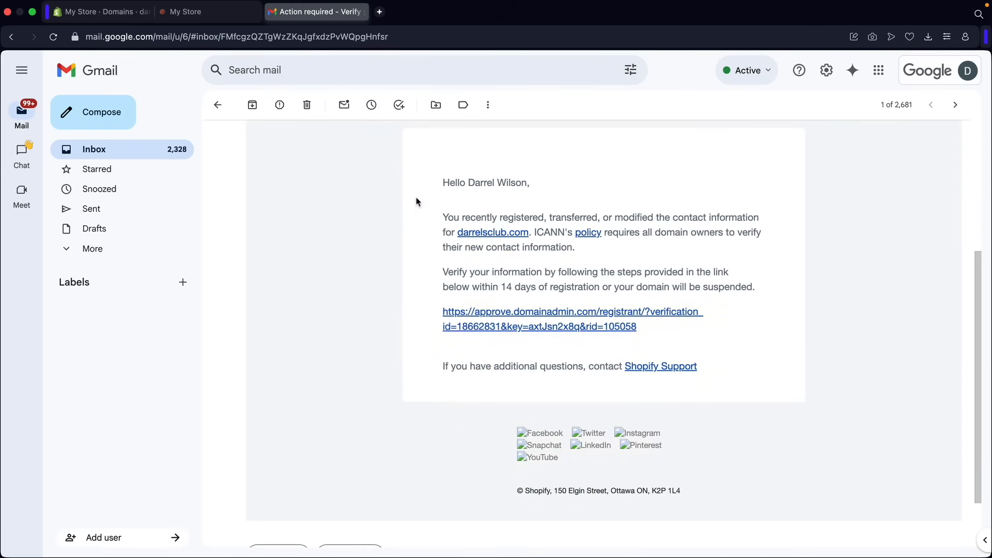
click(484, 313)
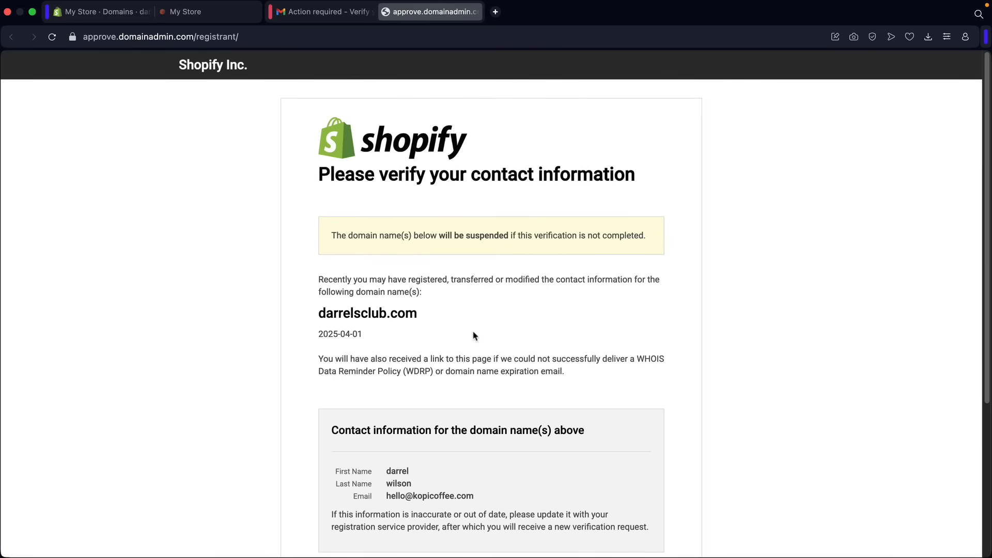
scroll(473, 333, down, 4)
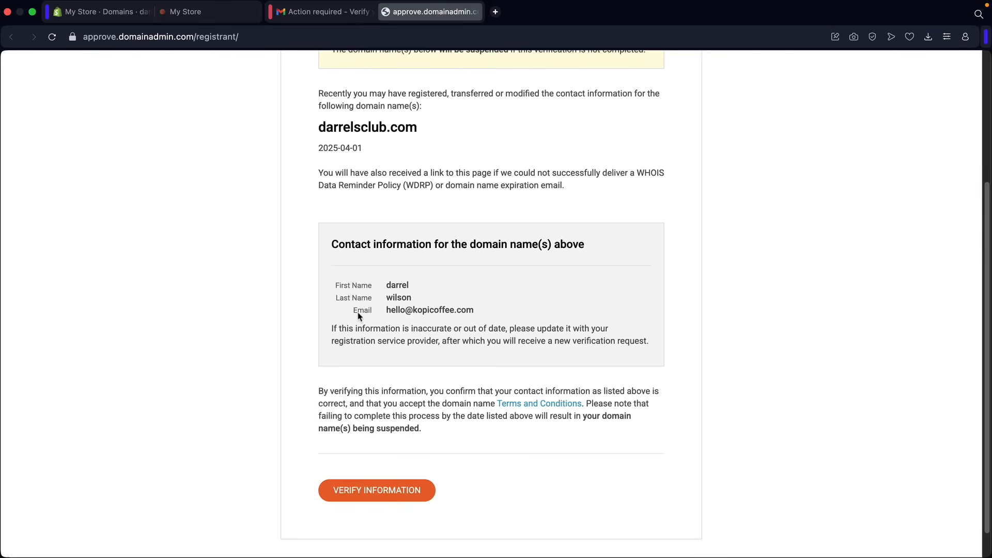
click(415, 495)
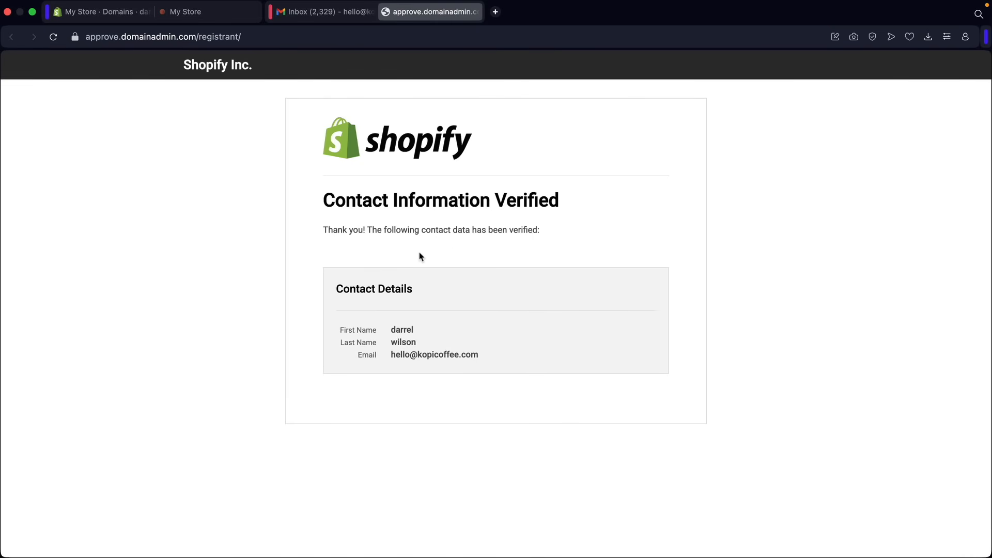
Step: Return to the store admin and check the status of darrelsclub.com and the store's primary domain in the domain settings
click(113, 12)
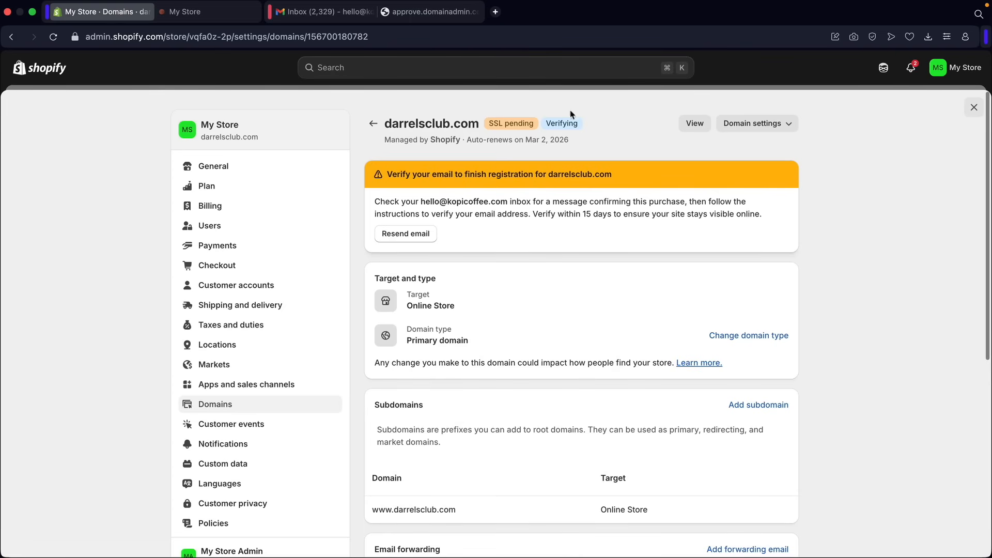
drag(479, 124, 386, 125)
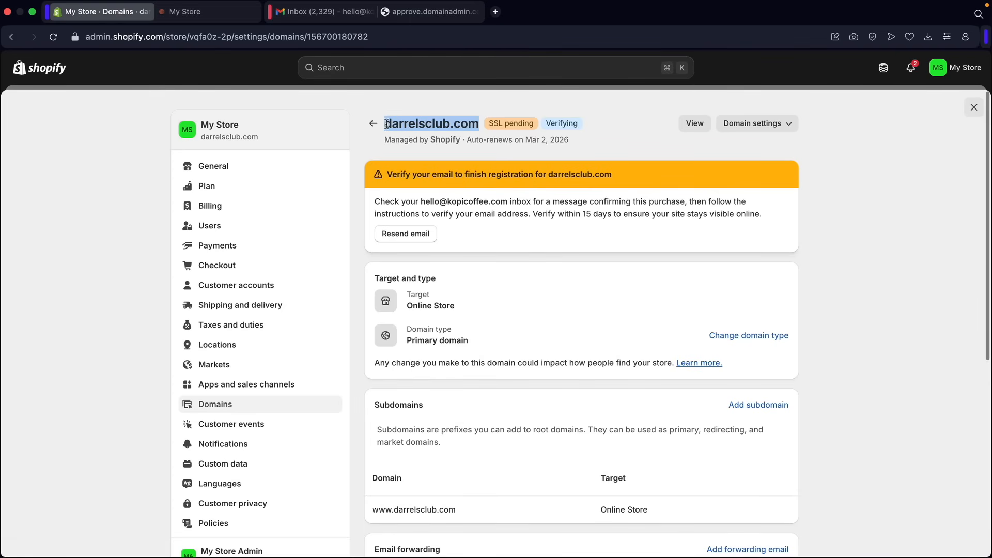
click(410, 103)
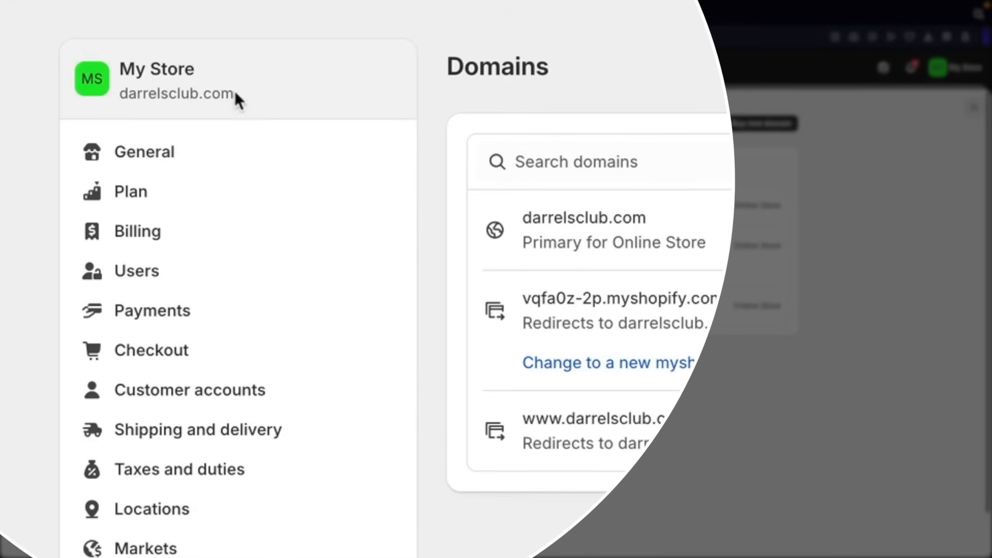
drag(259, 137, 202, 134)
drag(123, 90, 230, 93)
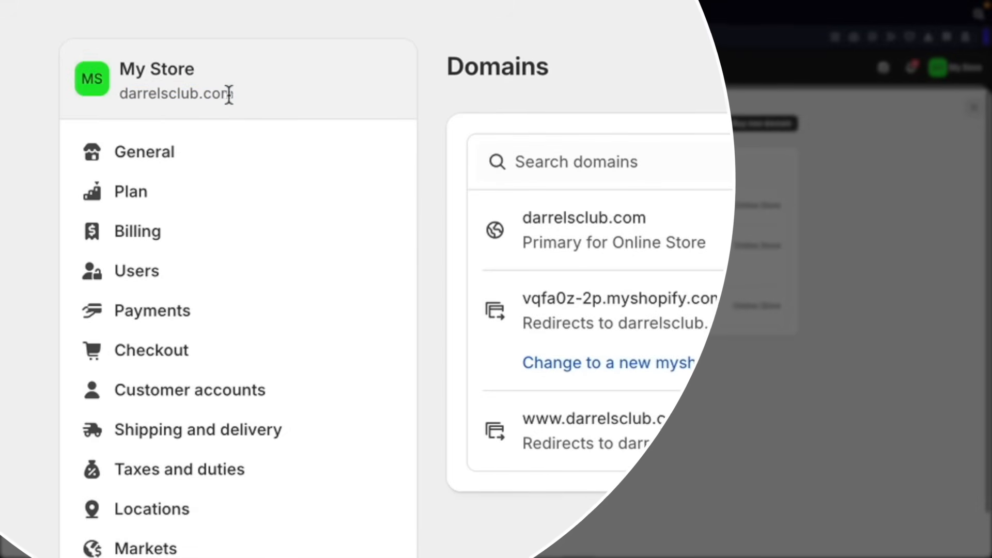
Step: View the live store at darrelsclub.com and check the site's connection security information
click(212, 11)
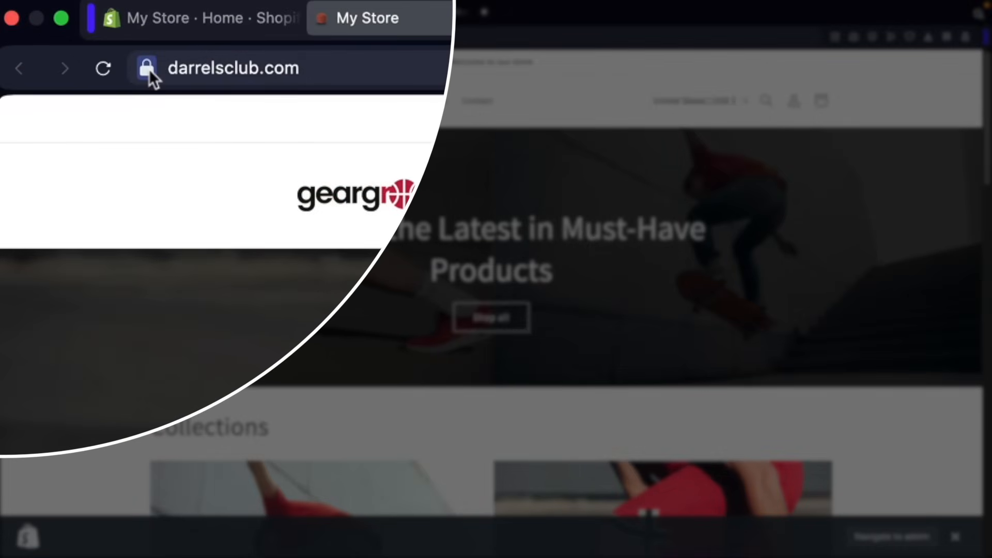
click(148, 69)
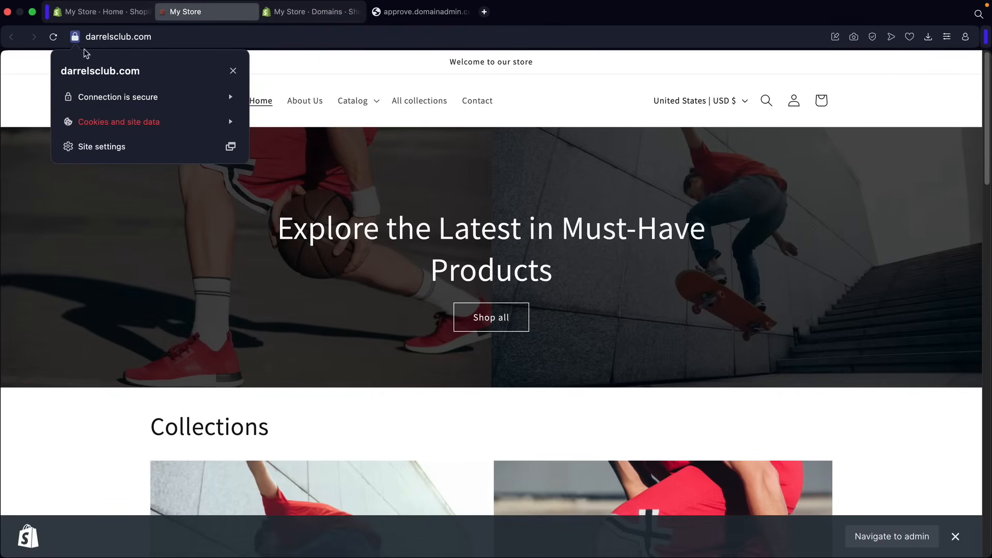
click(147, 68)
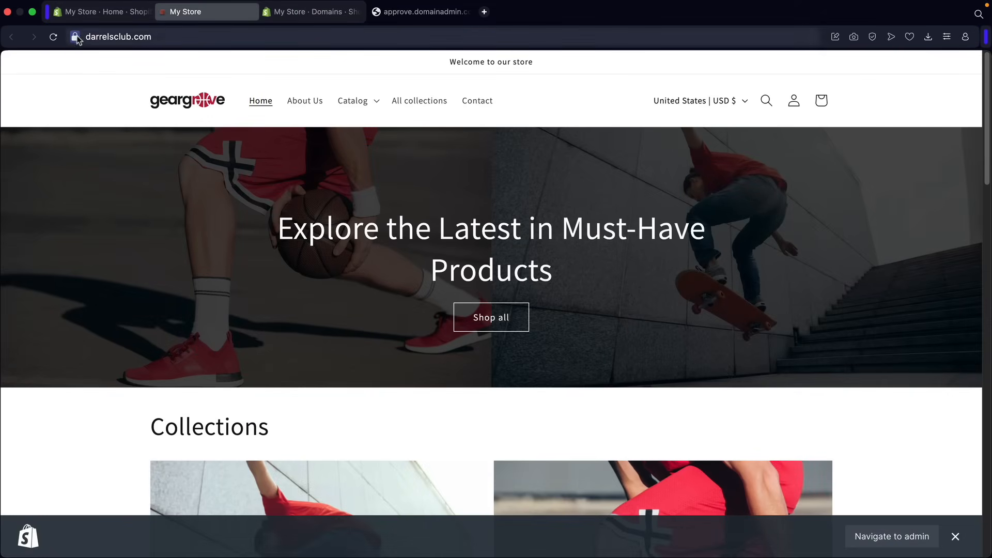